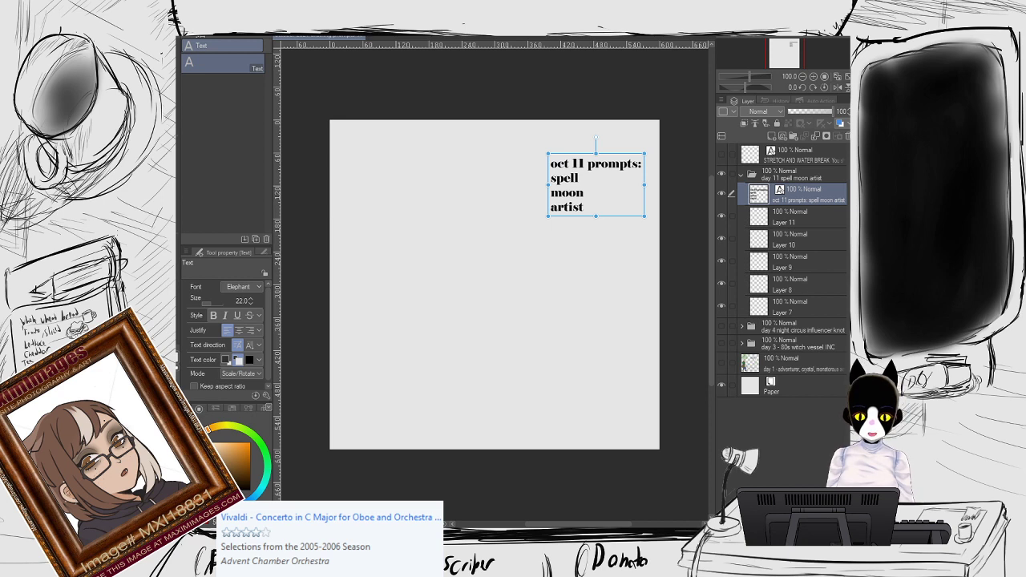
# Rename Layer 7 in the day 11 folder as l and choose the G-pen for sketching.
pyautogui.click(787, 313)
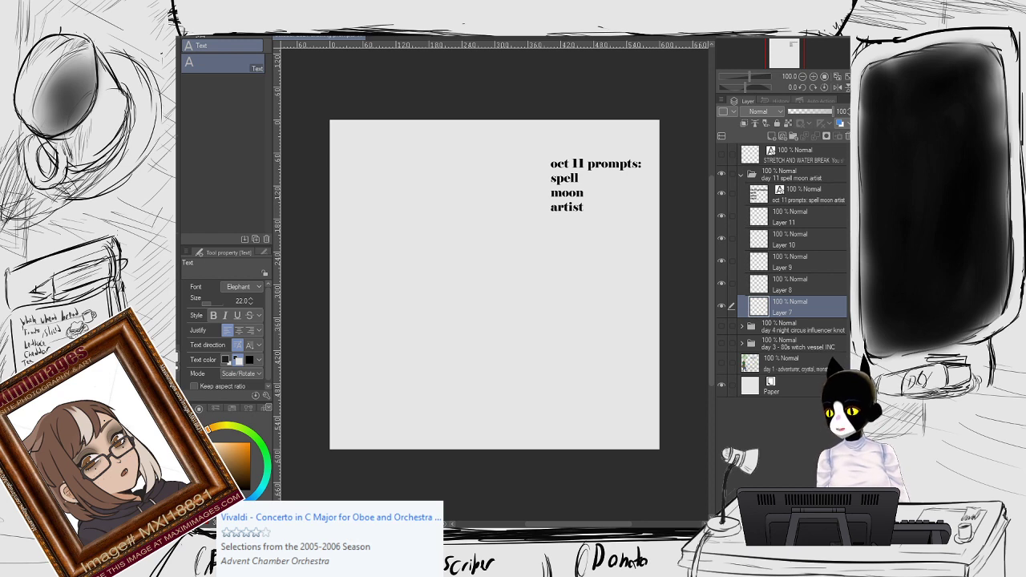
pyautogui.write('l')
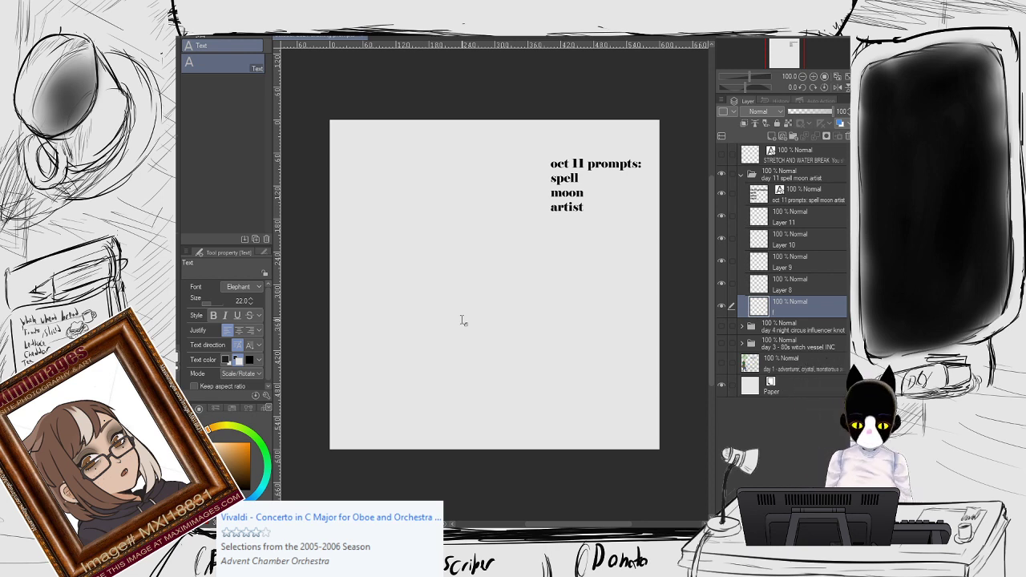
pyautogui.press('p')
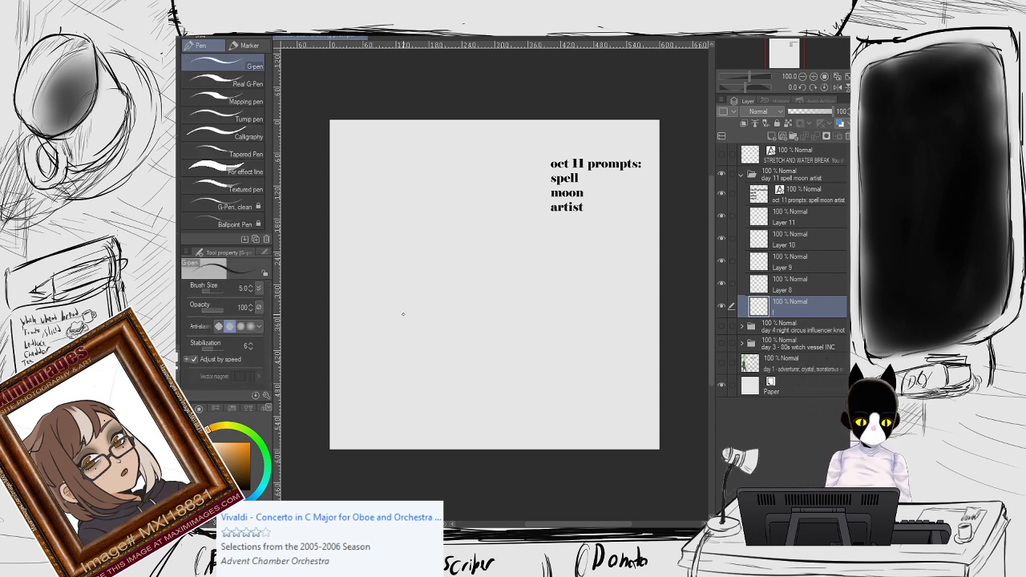
pyautogui.moveTo(478, 221)
pyautogui.mouseDown()
pyautogui.moveTo(486, 228)
pyautogui.moveTo(396, 425)
pyautogui.mouseUp()
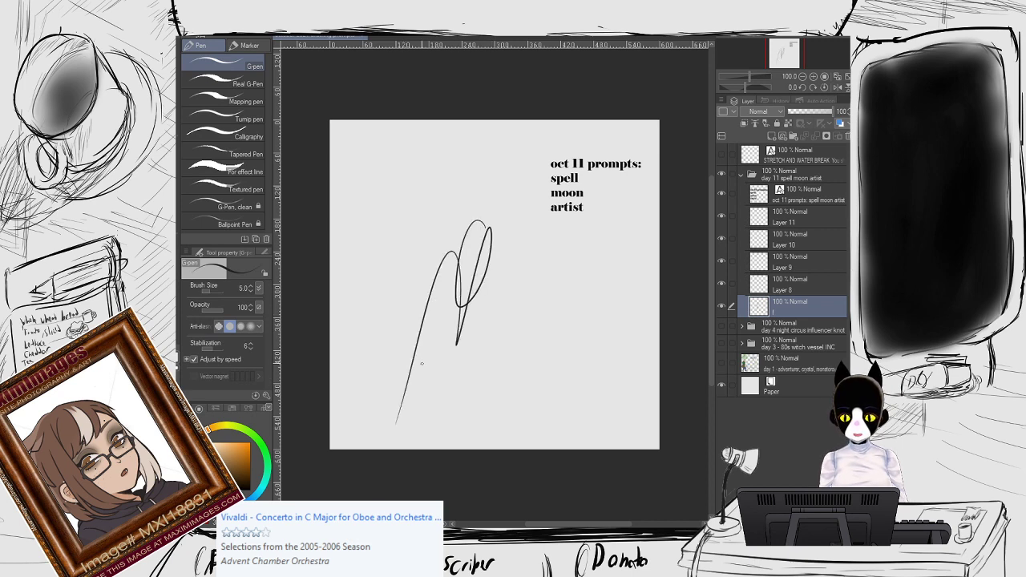
pyautogui.hotkey('ctrl', 'z')
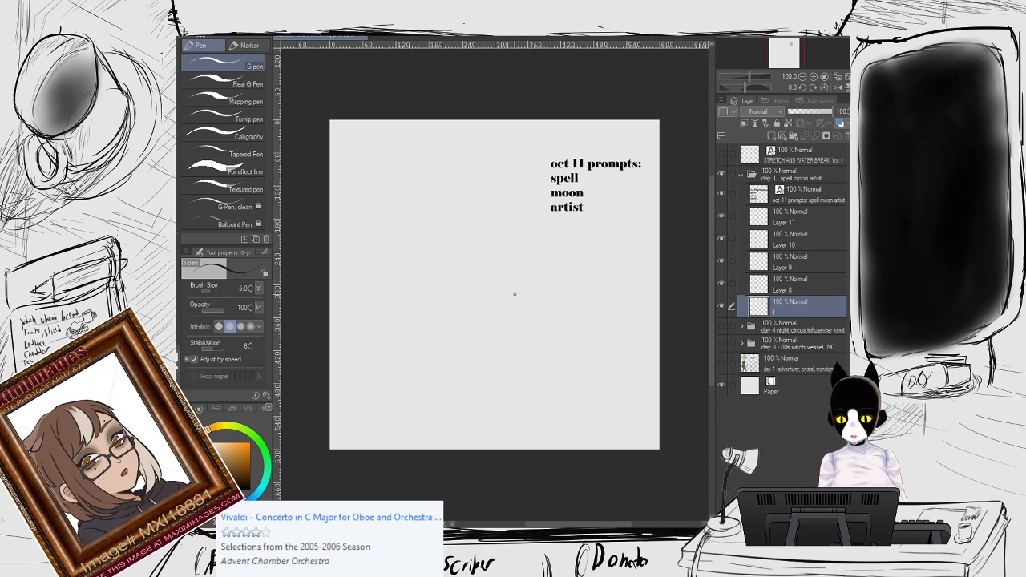
pyautogui.moveTo(492, 328); pyautogui.dragTo(515, 251)
pyautogui.hotkey('ctrl', 'z')
pyautogui.hotkey('ctrl', 'z')
pyautogui.hotkey('ctrl', 'z')
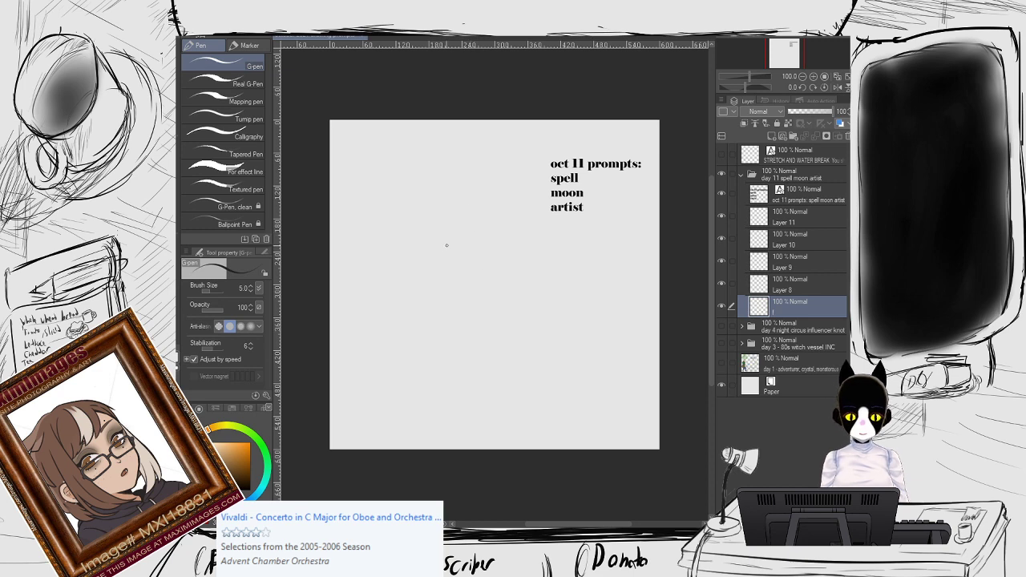
# Sketch a tilted oval head with face guidelines and a rounded torso with an arm below it, near the canvas centre.
pyautogui.moveTo(463, 232)
pyautogui.mouseDown()
pyautogui.moveTo(422, 255)
pyautogui.moveTo(455, 290)
pyautogui.mouseUp()
pyautogui.moveTo(472, 228); pyautogui.dragTo(450, 289)
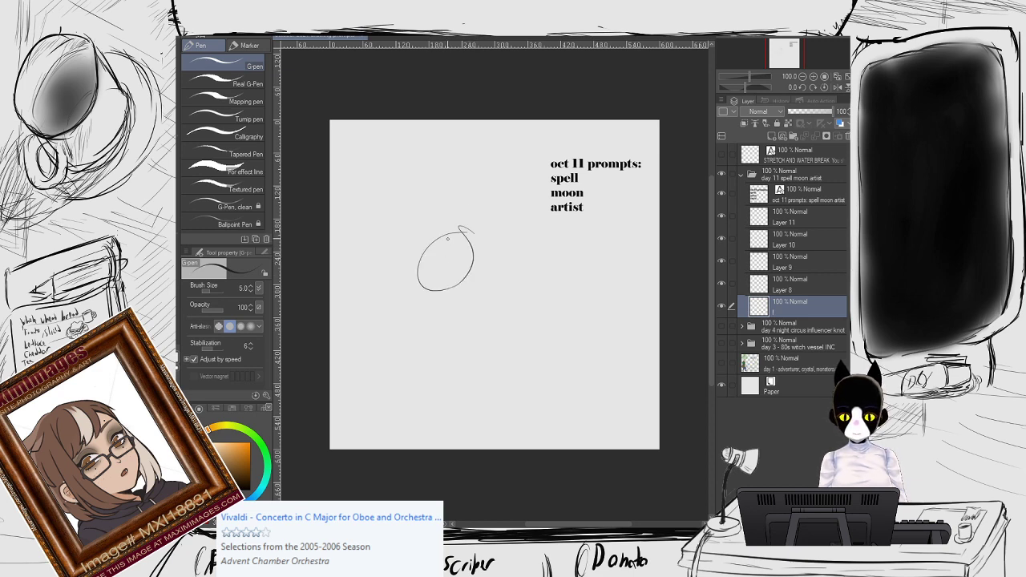
pyautogui.moveTo(448, 238)
pyautogui.mouseDown()
pyautogui.moveTo(454, 279)
pyautogui.moveTo(464, 249)
pyautogui.moveTo(471, 350)
pyautogui.mouseUp()
pyautogui.moveTo(417, 299)
pyautogui.mouseDown()
pyautogui.moveTo(403, 329)
pyautogui.moveTo(435, 326)
pyautogui.moveTo(438, 339)
pyautogui.moveTo(418, 343)
pyautogui.mouseUp()
pyautogui.moveTo(412, 330)
pyautogui.mouseDown()
pyautogui.moveTo(447, 343)
pyautogui.moveTo(434, 345)
pyautogui.moveTo(464, 357)
pyautogui.mouseUp()
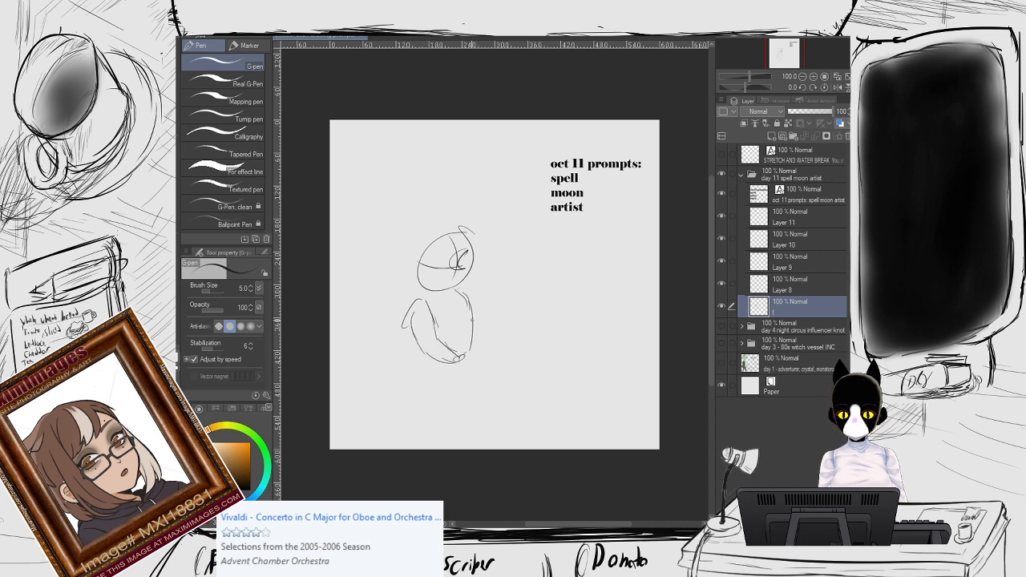
# Sketch a slanted four-sided drawing board in front of the figure's torso.
pyautogui.moveTo(553, 337); pyautogui.dragTo(485, 339)
pyautogui.moveTo(485, 326); pyautogui.dragTo(449, 391)
pyautogui.moveTo(559, 340)
pyautogui.mouseDown()
pyautogui.moveTo(526, 408)
pyautogui.moveTo(508, 409)
pyautogui.mouseUp()
pyautogui.moveTo(520, 407); pyautogui.dragTo(446, 410)
pyautogui.moveTo(474, 354); pyautogui.dragTo(470, 363)
pyautogui.moveTo(484, 340); pyautogui.dragTo(434, 404)
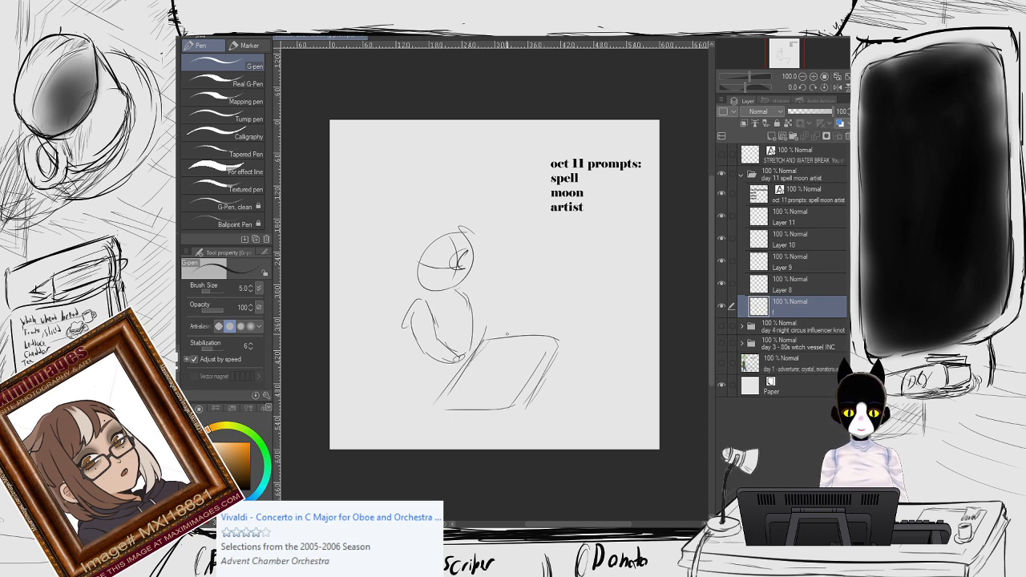
# Sketch a billowing cloud shape rising from the board and curling over the head, and add two small ears to the head.
pyautogui.moveTo(526, 335)
pyautogui.mouseDown()
pyautogui.moveTo(530, 314)
pyautogui.moveTo(569, 279)
pyautogui.moveTo(513, 214)
pyautogui.moveTo(533, 303)
pyautogui.moveTo(549, 264)
pyautogui.moveTo(544, 250)
pyautogui.mouseUp()
pyautogui.moveTo(563, 296)
pyautogui.mouseDown()
pyautogui.moveTo(587, 238)
pyautogui.moveTo(567, 220)
pyautogui.moveTo(532, 221)
pyautogui.moveTo(532, 189)
pyautogui.moveTo(509, 175)
pyautogui.moveTo(484, 169)
pyautogui.mouseUp()
pyautogui.moveTo(510, 217)
pyautogui.mouseDown()
pyautogui.moveTo(460, 205)
pyautogui.moveTo(427, 226)
pyautogui.mouseUp()
pyautogui.moveTo(491, 167)
pyautogui.mouseDown()
pyautogui.moveTo(394, 161)
pyautogui.moveTo(364, 233)
pyautogui.moveTo(470, 215)
pyautogui.mouseUp()
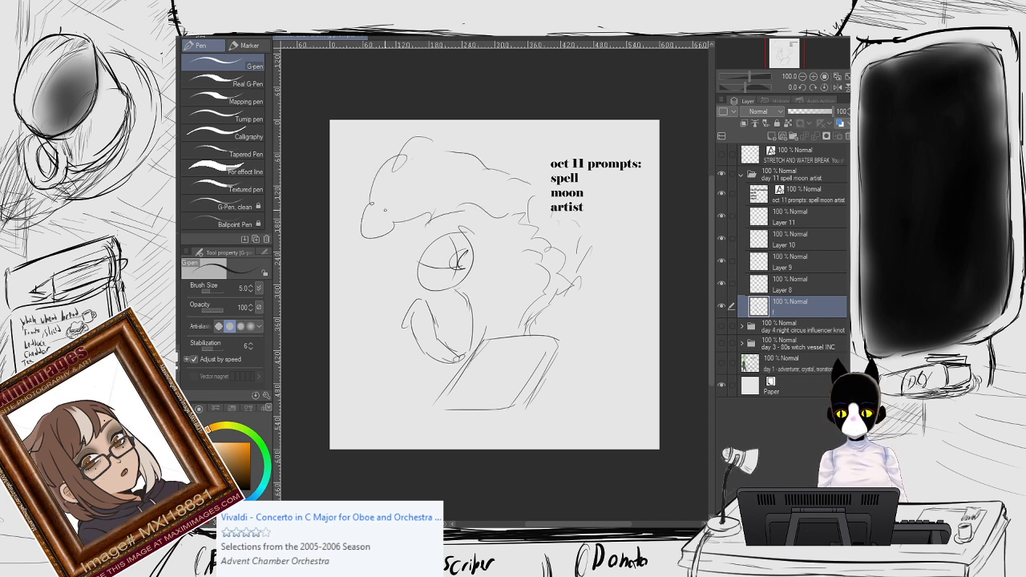
pyautogui.moveTo(409, 238); pyautogui.dragTo(469, 276)
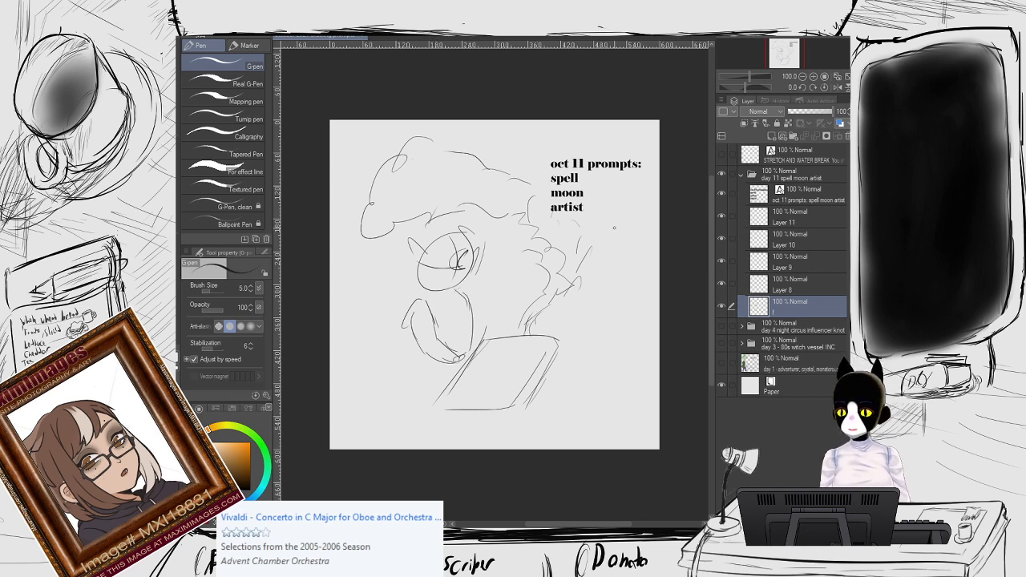
# Draw darker hair strands on Layer 8 along the crown and left side of the face, ending in jagged tips.
pyautogui.click(798, 287)
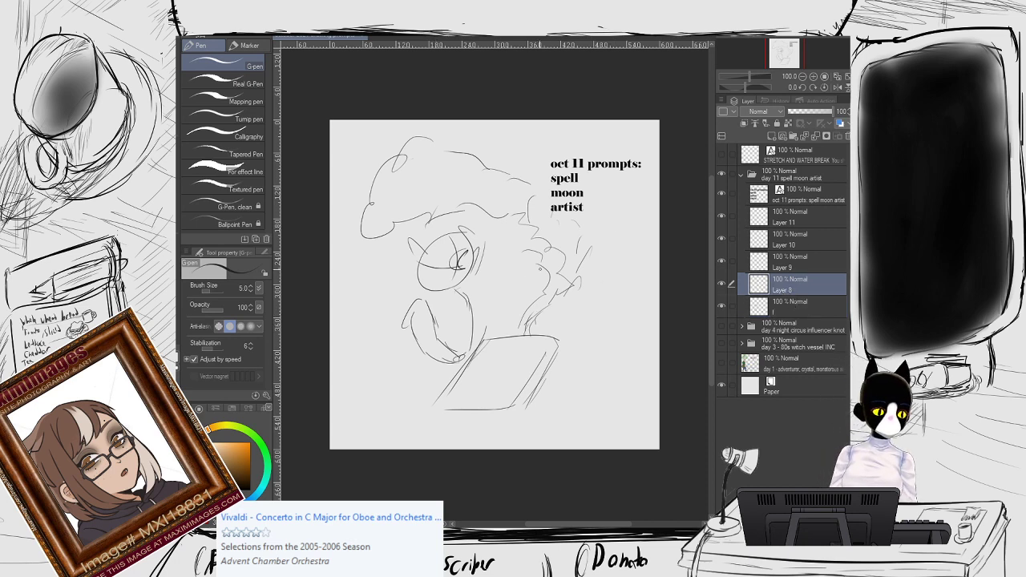
pyautogui.scroll(2, 506, 269)
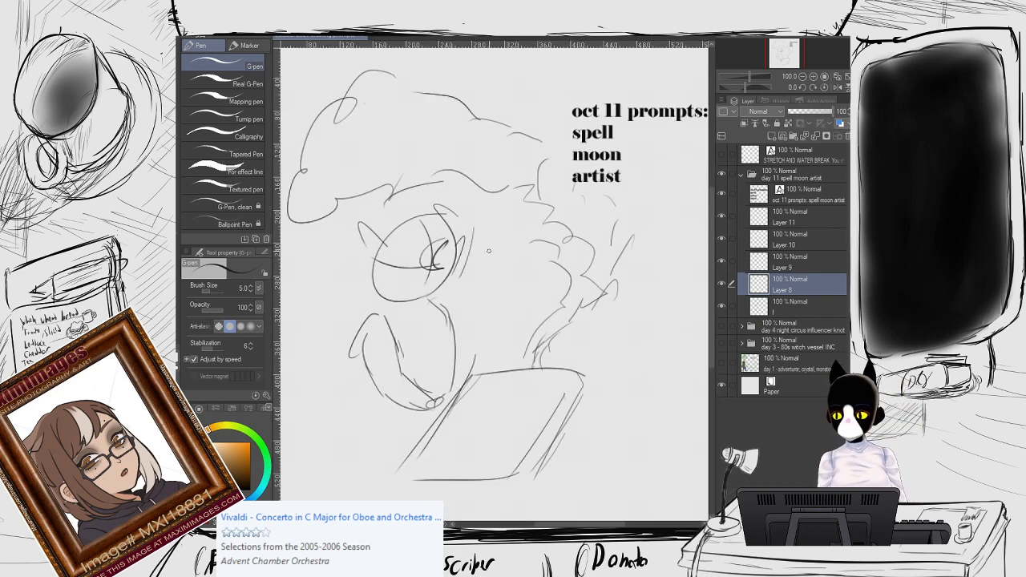
pyautogui.moveTo(450, 249); pyautogui.dragTo(461, 232)
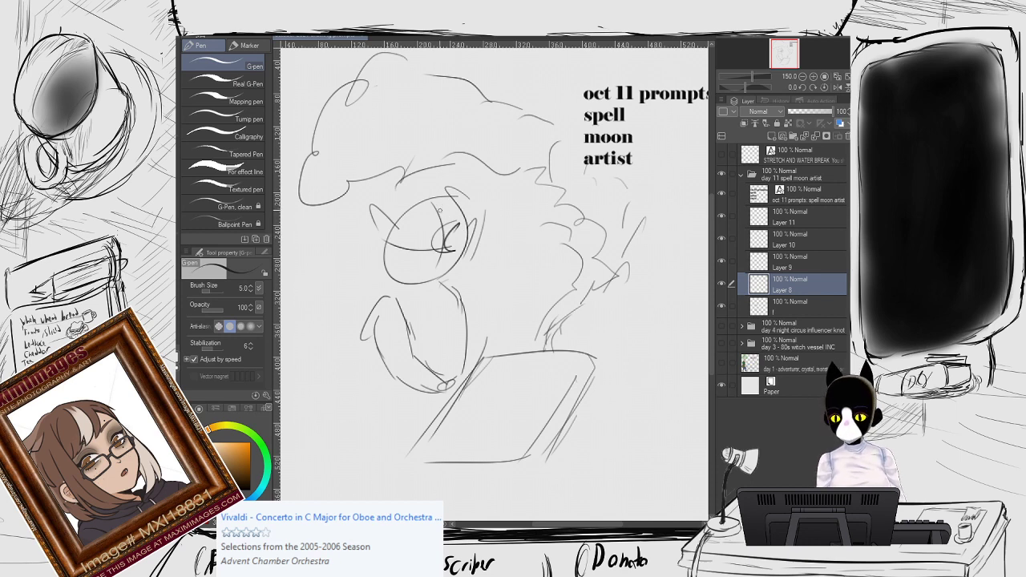
pyautogui.moveTo(450, 200)
pyautogui.mouseDown()
pyautogui.moveTo(414, 227)
pyautogui.moveTo(401, 249)
pyautogui.moveTo(413, 286)
pyautogui.mouseUp()
pyautogui.moveTo(417, 274)
pyautogui.mouseDown()
pyautogui.moveTo(404, 294)
pyautogui.moveTo(393, 288)
pyautogui.mouseUp()
pyautogui.moveTo(398, 259); pyautogui.dragTo(393, 281)
pyautogui.moveTo(447, 198)
pyautogui.mouseDown()
pyautogui.moveTo(407, 205)
pyautogui.moveTo(383, 255)
pyautogui.moveTo(394, 287)
pyautogui.mouseUp()
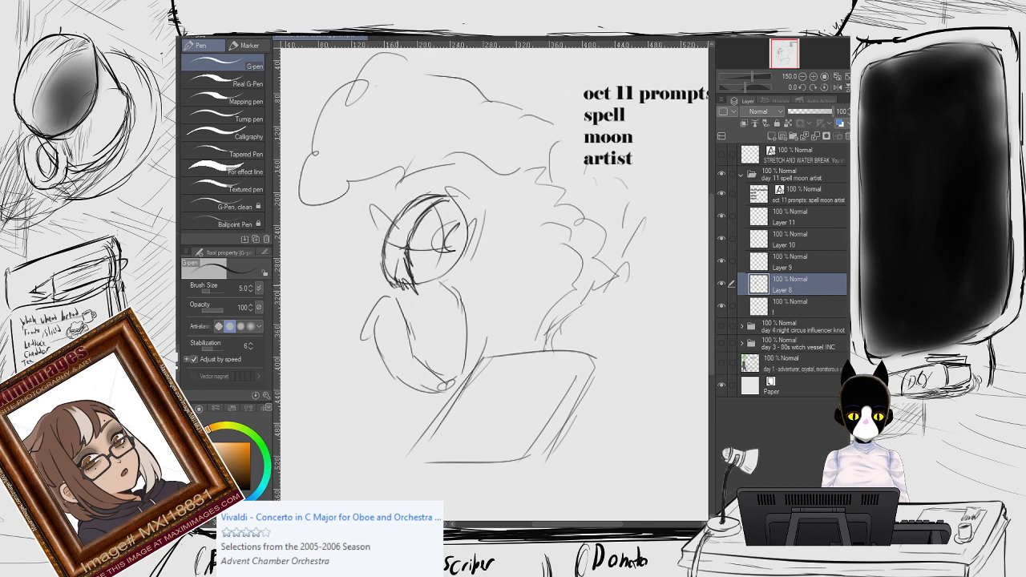
# Set the hard eraser's brush size to 20.7 and draw the left ear on Layer 8 with the G-pen.
pyautogui.press('e')
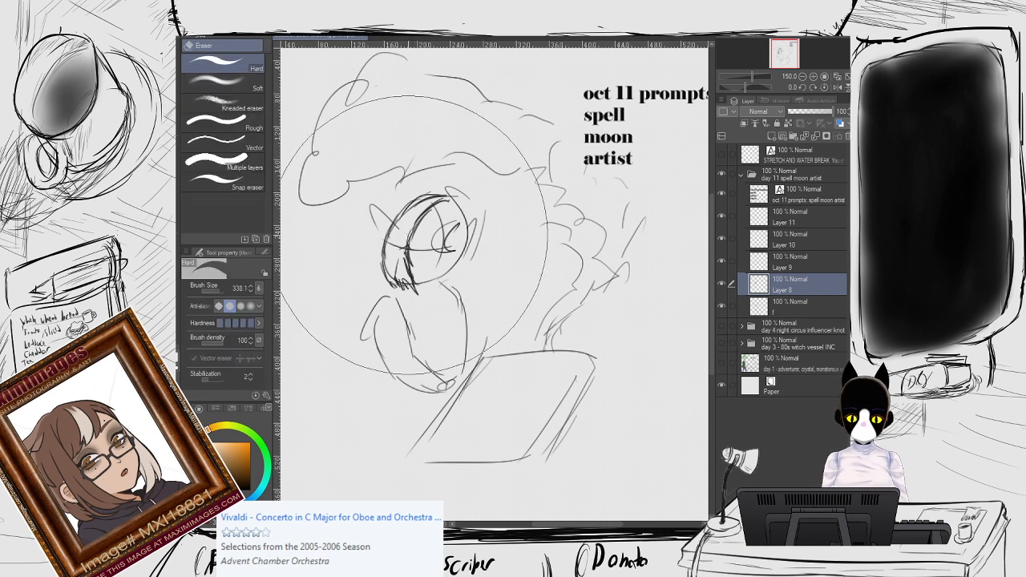
pyautogui.moveTo(218, 292); pyautogui.dragTo(212, 291)
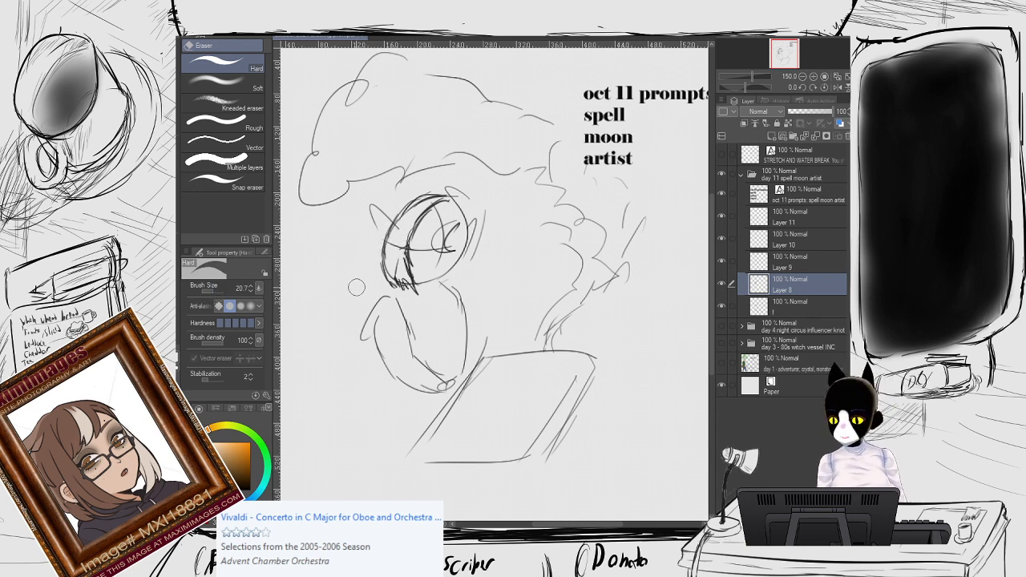
pyautogui.press('p')
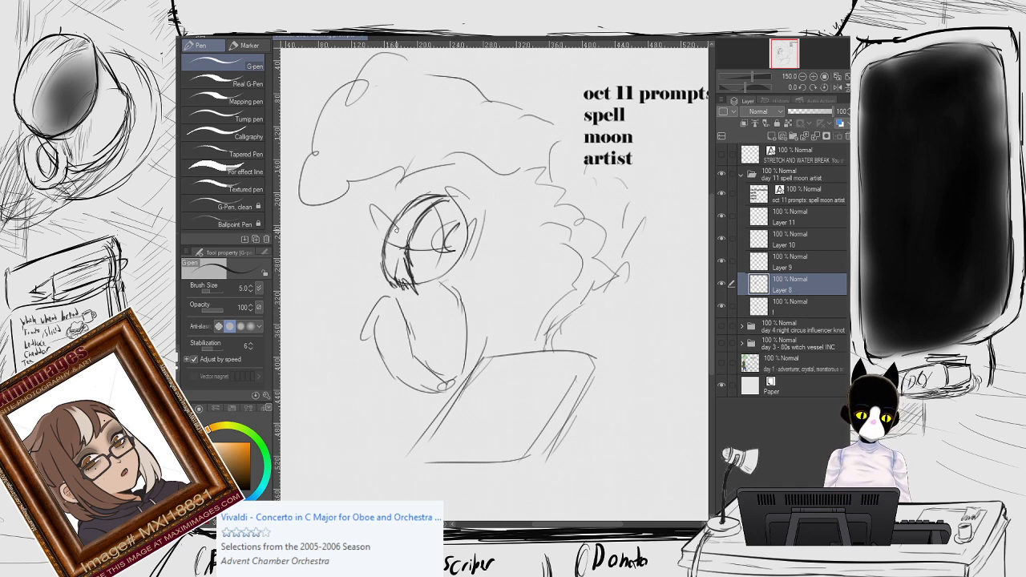
pyautogui.moveTo(405, 232); pyautogui.dragTo(384, 210)
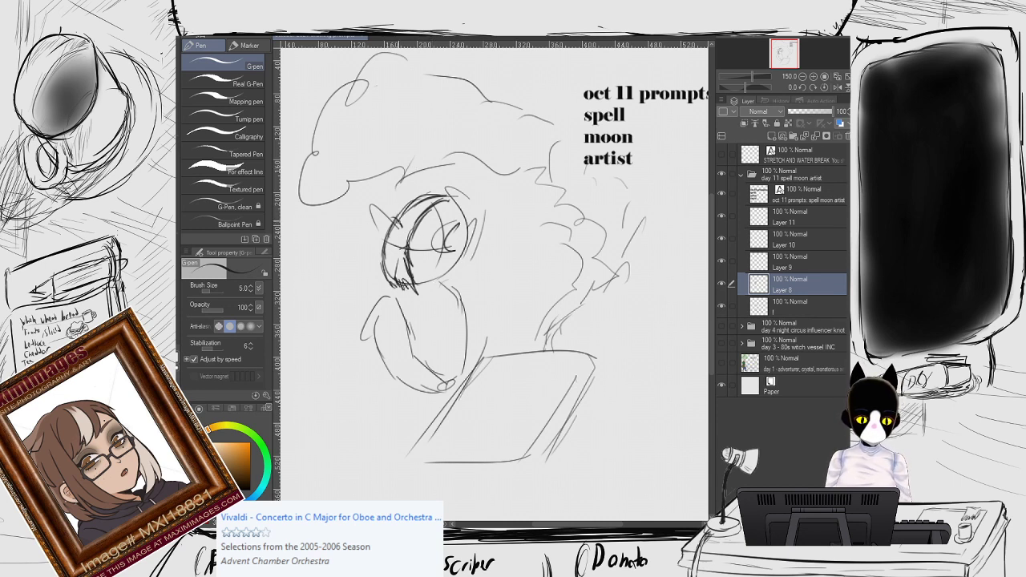
pyautogui.moveTo(396, 217)
pyautogui.mouseDown()
pyautogui.moveTo(389, 202)
pyautogui.moveTo(391, 243)
pyautogui.mouseUp()
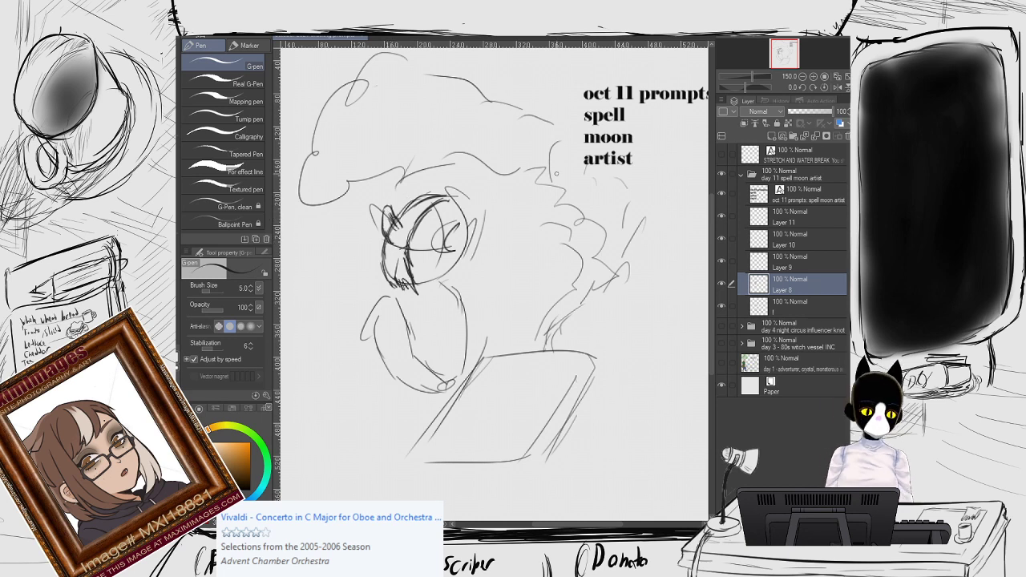
# Lower the rough sketch layer's opacity to 43% and make Layer 8 the active layer again.
pyautogui.click(794, 306)
pyautogui.click(807, 113)
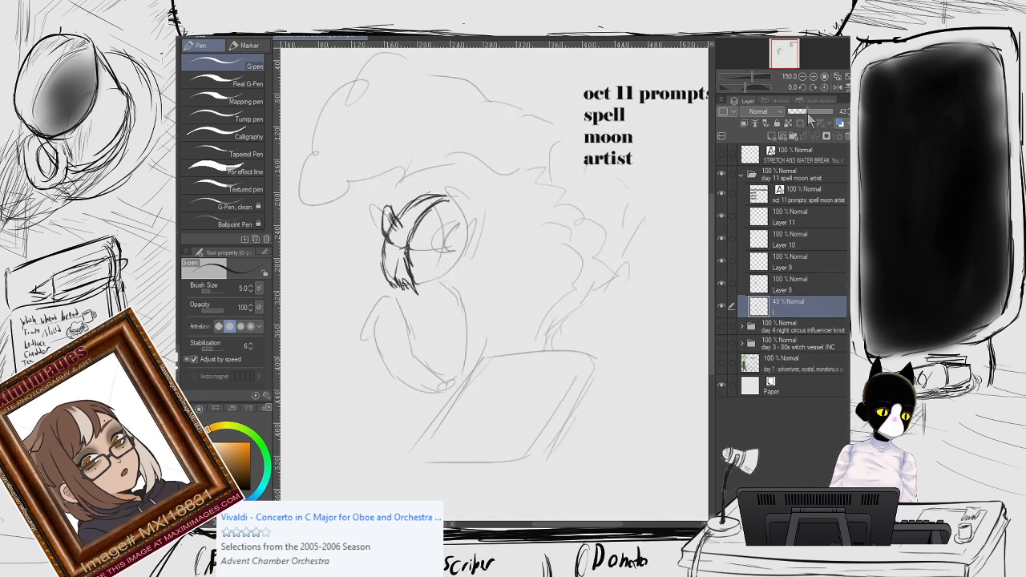
pyautogui.click(791, 285)
# Erase the excess strokes inside the left ear and redraw its inner line with the G-pen.
pyautogui.scroll(2, 446, 256)
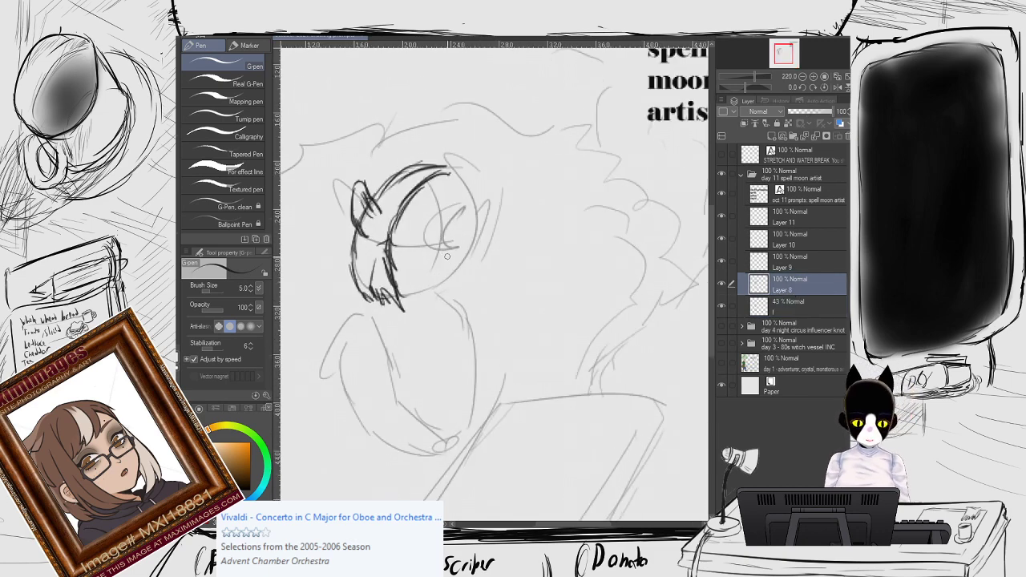
pyautogui.press('e')
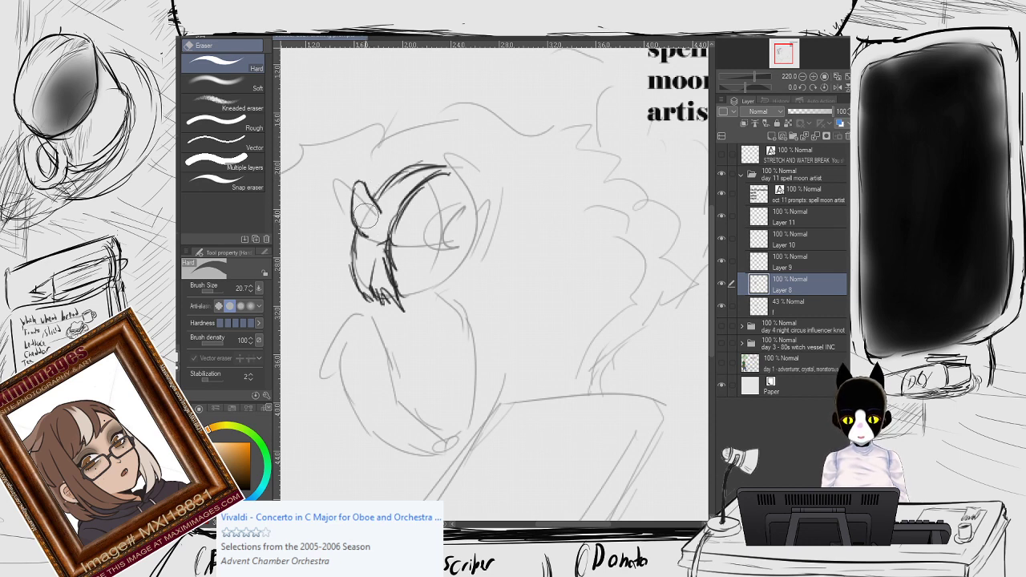
pyautogui.press('p')
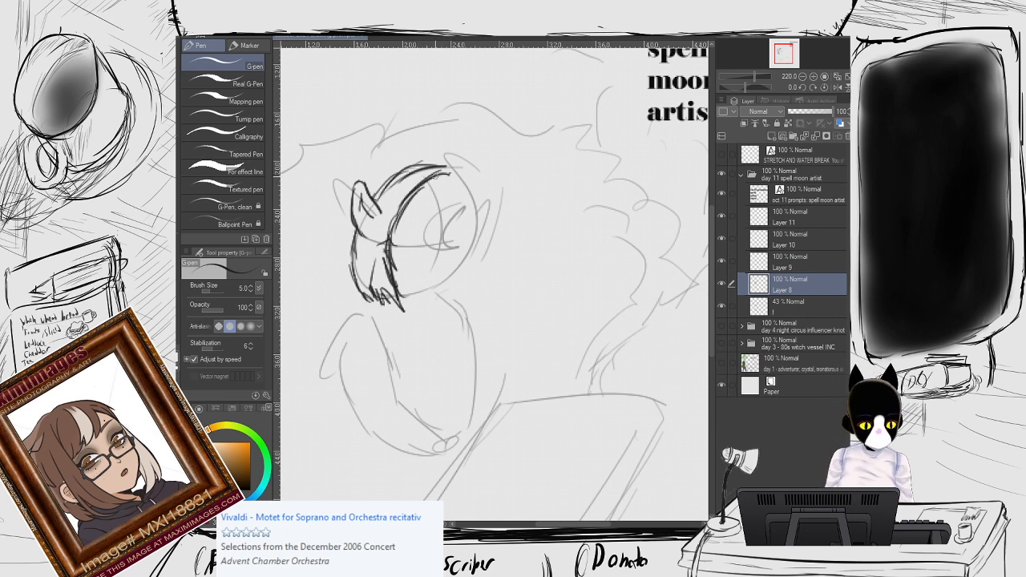
# Draw the fringe, a spiky tuft on the crown and the right-side hair, and add a small crescent on the forehead.
pyautogui.moveTo(442, 172)
pyautogui.mouseDown()
pyautogui.moveTo(445, 187)
pyautogui.moveTo(426, 210)
pyautogui.moveTo(431, 185)
pyautogui.moveTo(426, 212)
pyautogui.moveTo(423, 186)
pyautogui.mouseUp()
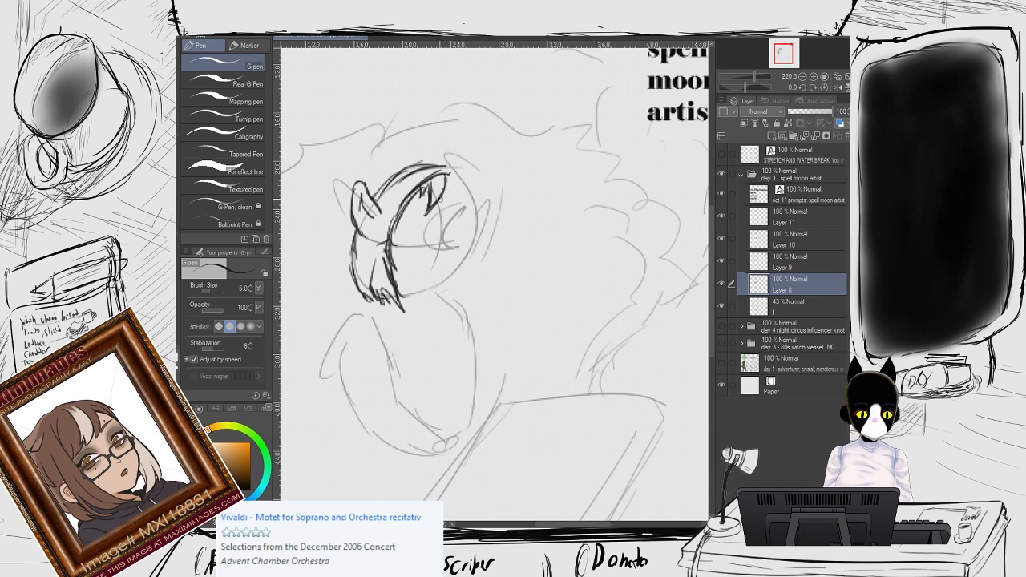
pyautogui.moveTo(441, 164)
pyautogui.mouseDown()
pyautogui.moveTo(468, 186)
pyautogui.moveTo(441, 171)
pyautogui.moveTo(470, 205)
pyautogui.mouseUp()
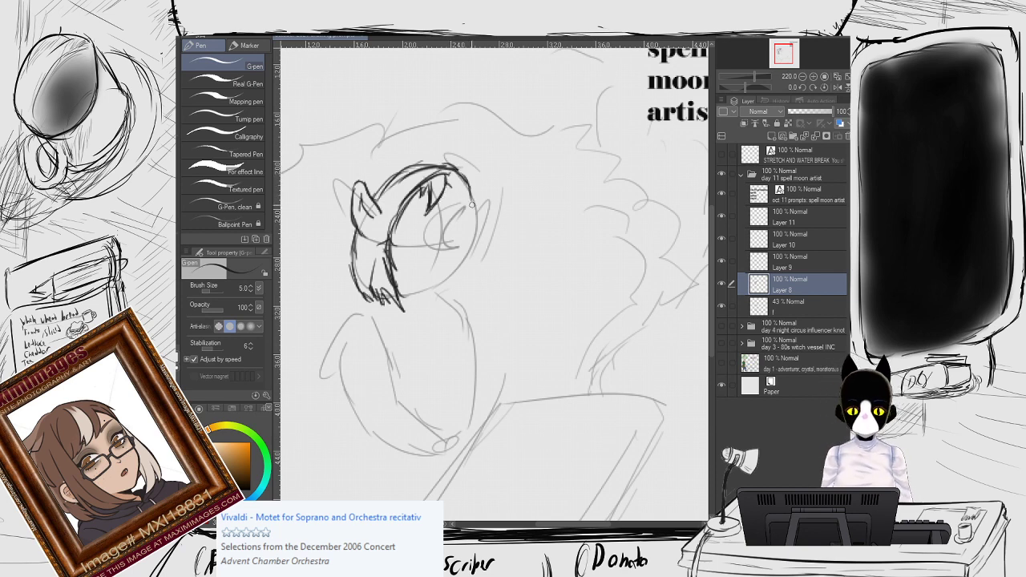
pyautogui.moveTo(408, 167)
pyautogui.mouseDown()
pyautogui.moveTo(386, 161)
pyautogui.moveTo(389, 181)
pyautogui.mouseUp()
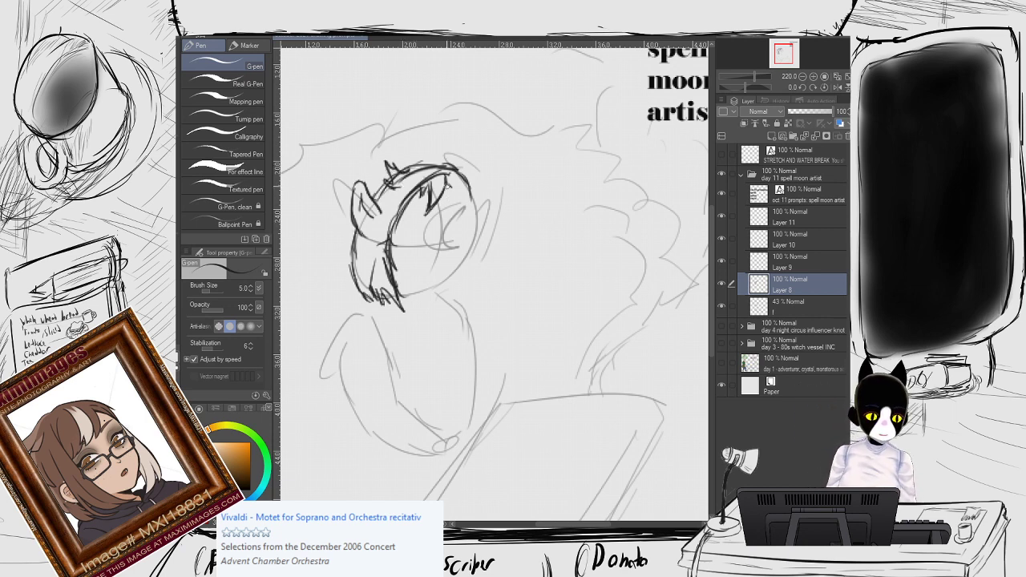
pyautogui.moveTo(466, 177)
pyautogui.mouseDown()
pyautogui.moveTo(481, 205)
pyautogui.moveTo(480, 254)
pyautogui.mouseUp()
pyautogui.moveTo(476, 210)
pyautogui.mouseDown()
pyautogui.moveTo(481, 272)
pyautogui.moveTo(459, 293)
pyautogui.moveTo(454, 284)
pyautogui.mouseUp()
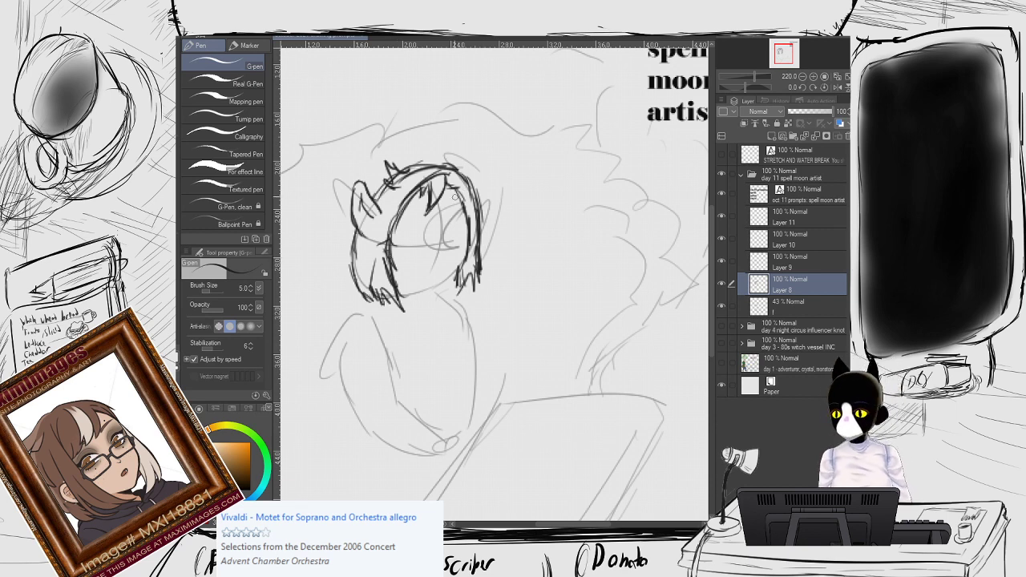
pyautogui.moveTo(441, 204)
pyautogui.mouseDown()
pyautogui.moveTo(446, 226)
pyautogui.moveTo(428, 218)
pyautogui.mouseUp()
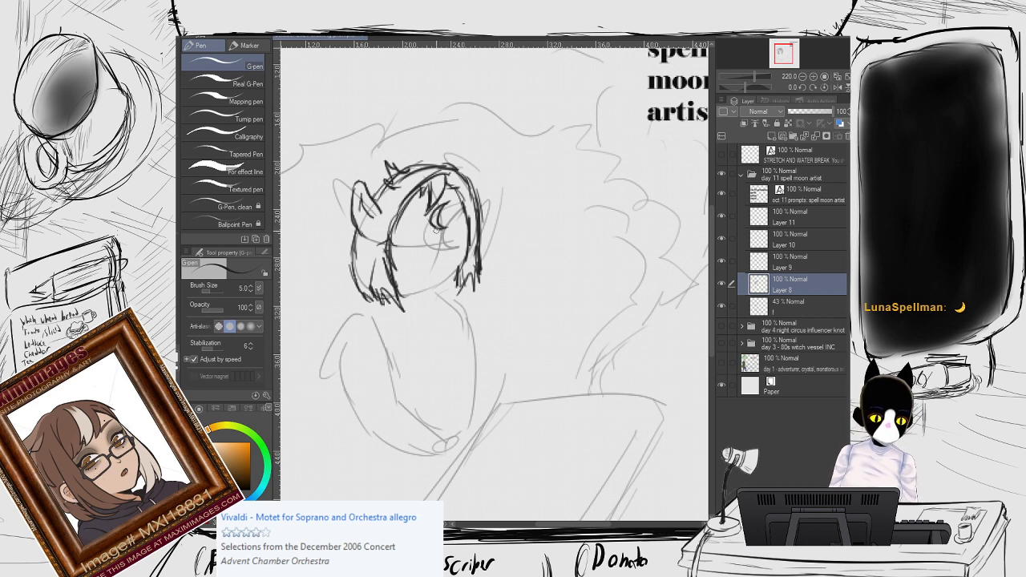
# Draw the pointed right ear beside the hair, replacing the first stroke.
pyautogui.moveTo(473, 204)
pyautogui.mouseDown()
pyautogui.moveTo(485, 183)
pyautogui.moveTo(487, 209)
pyautogui.moveTo(484, 181)
pyautogui.mouseUp()
pyautogui.hotkey('ctrl', 'z')
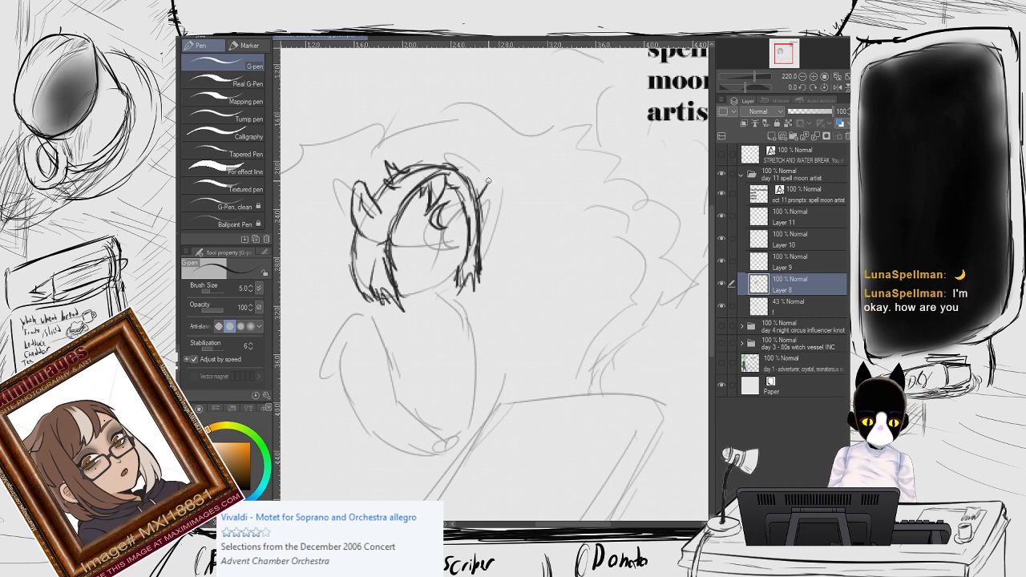
pyautogui.moveTo(484, 187)
pyautogui.mouseDown()
pyautogui.moveTo(494, 180)
pyautogui.moveTo(482, 214)
pyautogui.mouseUp()
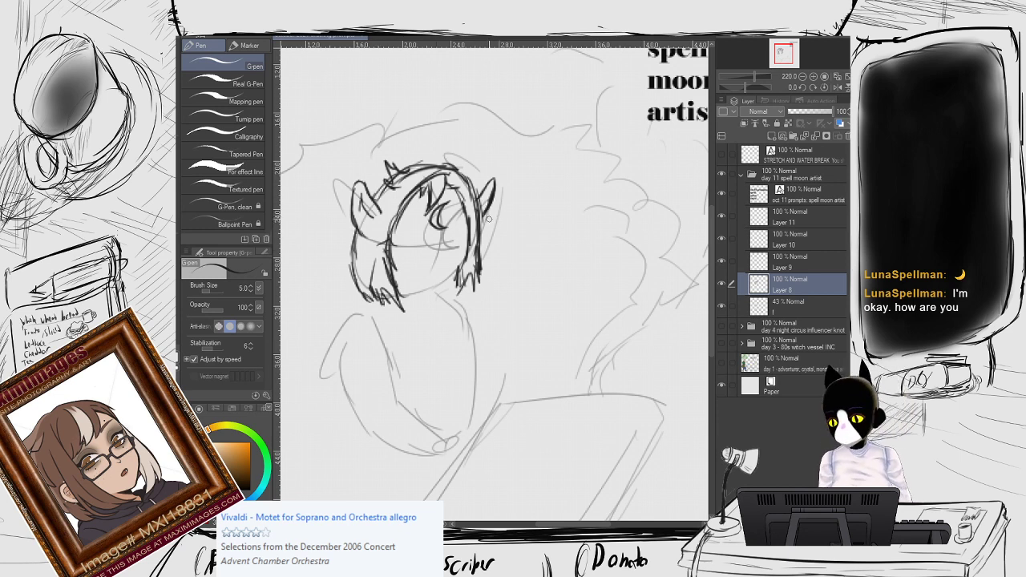
pyautogui.moveTo(484, 206)
pyautogui.mouseDown()
pyautogui.moveTo(491, 230)
pyautogui.moveTo(480, 235)
pyautogui.mouseUp()
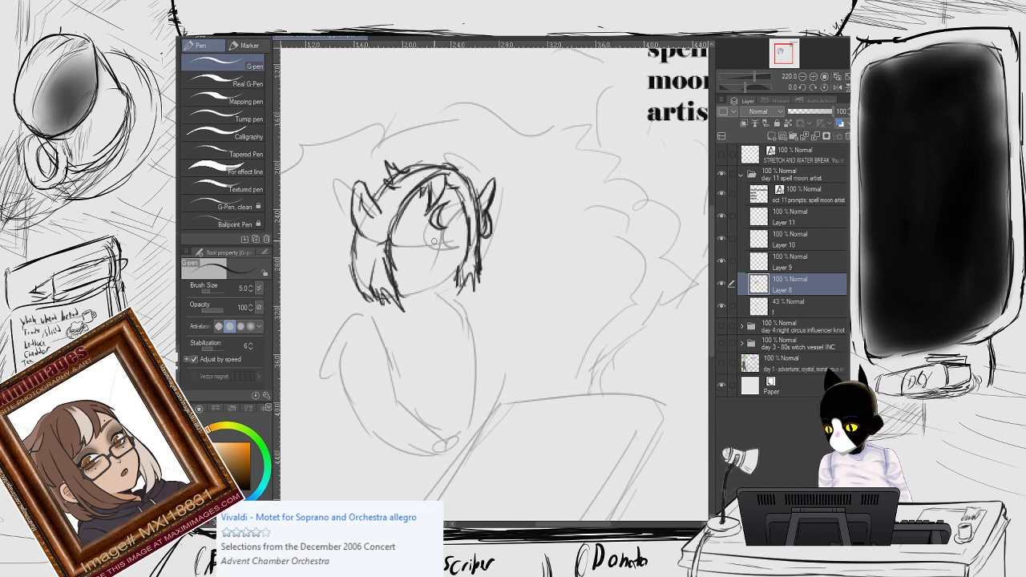
# Draw the narrowed eyes and the glasses bridge across the face, redoing the strokes of the right lens.
pyautogui.moveTo(434, 245)
pyautogui.mouseDown()
pyautogui.moveTo(414, 242)
pyautogui.moveTo(432, 244)
pyautogui.moveTo(407, 256)
pyautogui.moveTo(396, 247)
pyautogui.moveTo(437, 249)
pyautogui.moveTo(463, 234)
pyautogui.moveTo(470, 242)
pyautogui.moveTo(455, 252)
pyautogui.moveTo(439, 246)
pyautogui.moveTo(461, 236)
pyautogui.moveTo(468, 245)
pyautogui.mouseUp()
pyautogui.hotkey('ctrl', 'z')
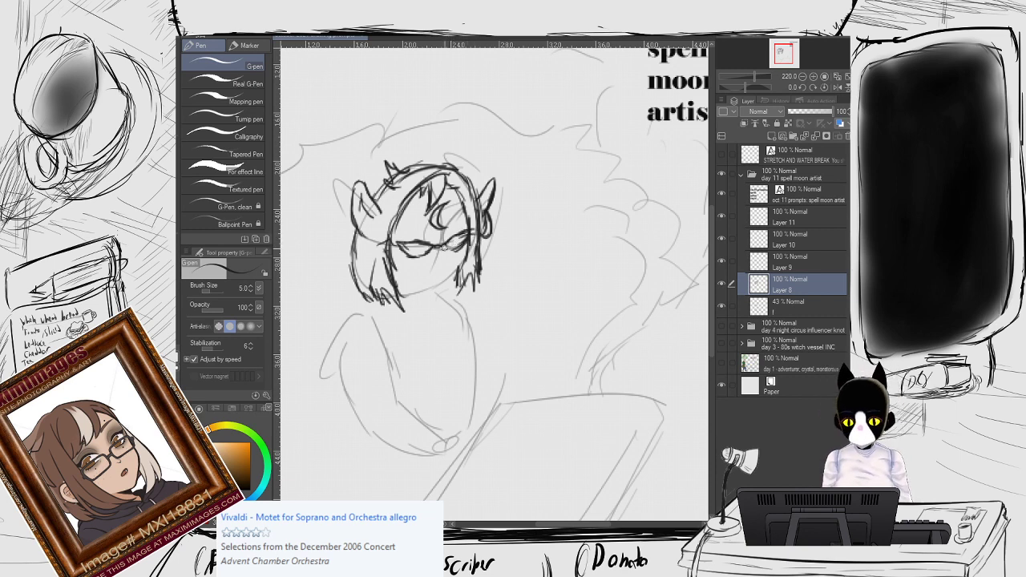
pyautogui.moveTo(459, 253); pyautogui.dragTo(446, 254)
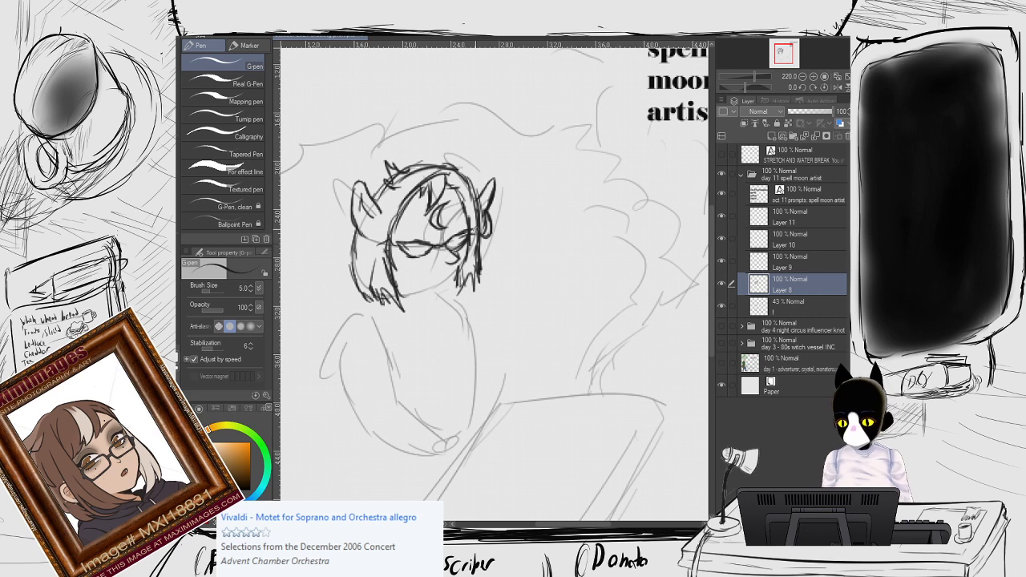
pyautogui.hotkey('ctrl', 'z')
pyautogui.press('e')
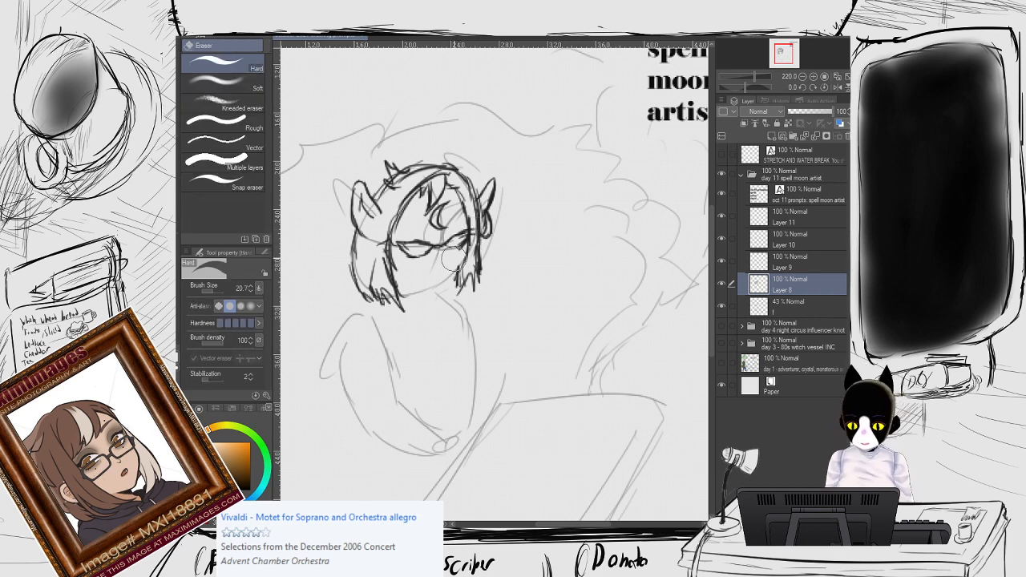
pyautogui.press('p')
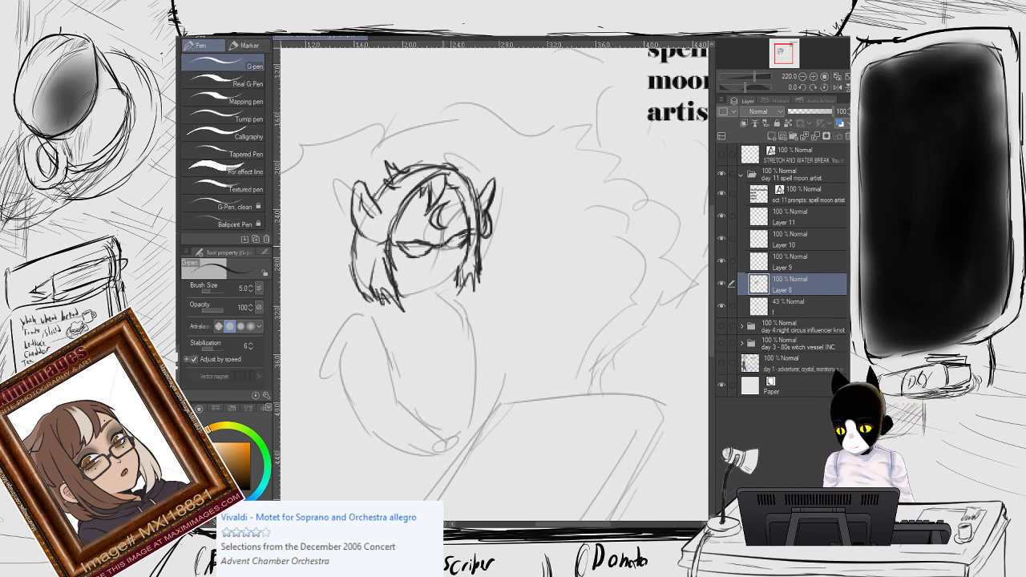
pyautogui.moveTo(468, 244)
pyautogui.mouseDown()
pyautogui.moveTo(464, 255)
pyautogui.moveTo(483, 237)
pyautogui.mouseUp()
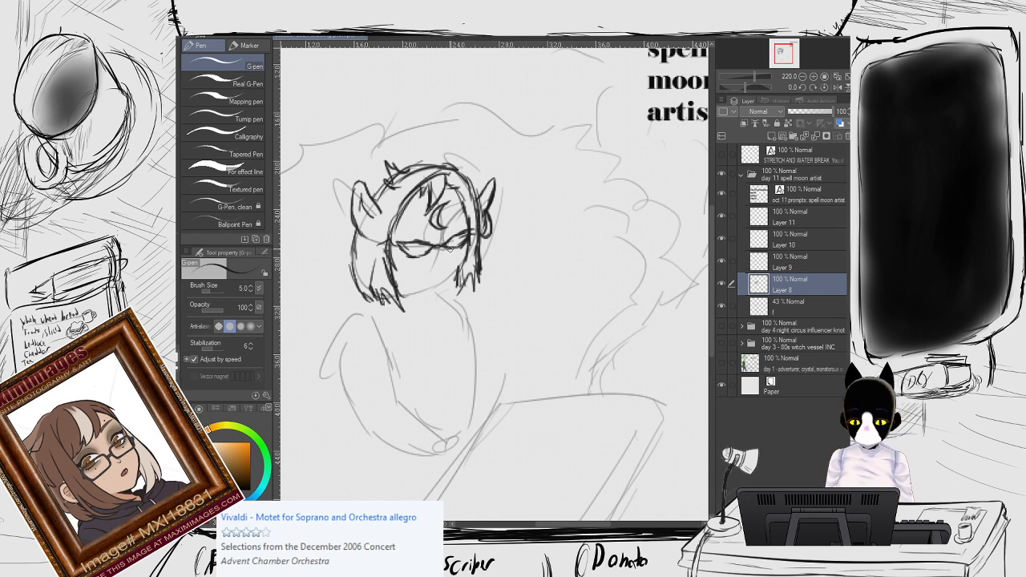
# Finish the rims of the glasses and draw the nose and smiling mouth below them.
pyautogui.moveTo(469, 247)
pyautogui.mouseDown()
pyautogui.moveTo(442, 261)
pyautogui.moveTo(447, 251)
pyautogui.mouseUp()
pyautogui.hotkey('ctrl', 'z')
pyautogui.hotkey('ctrl', 'z')
pyautogui.hotkey('ctrl', 'z')
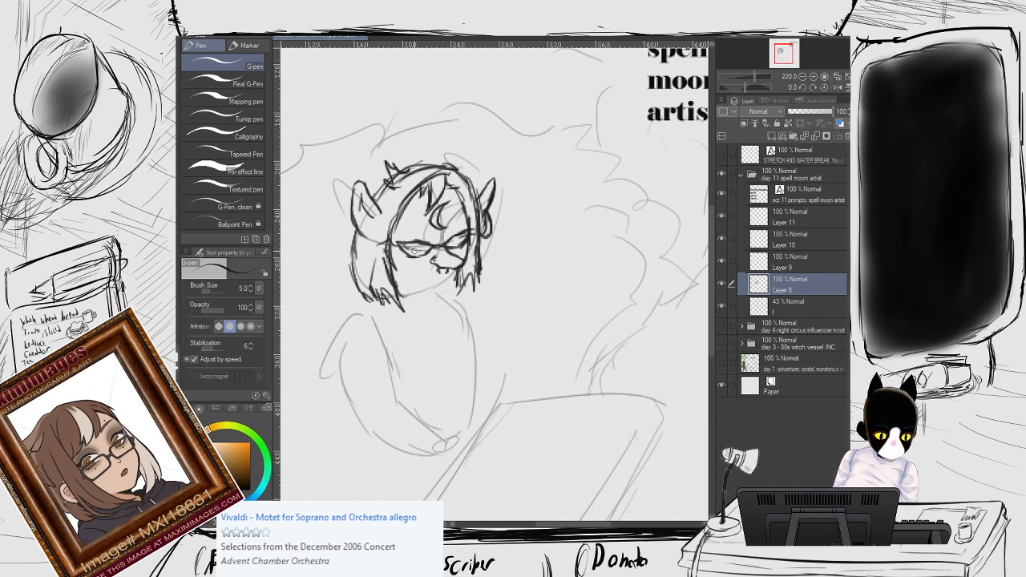
pyautogui.moveTo(402, 246); pyautogui.dragTo(452, 242)
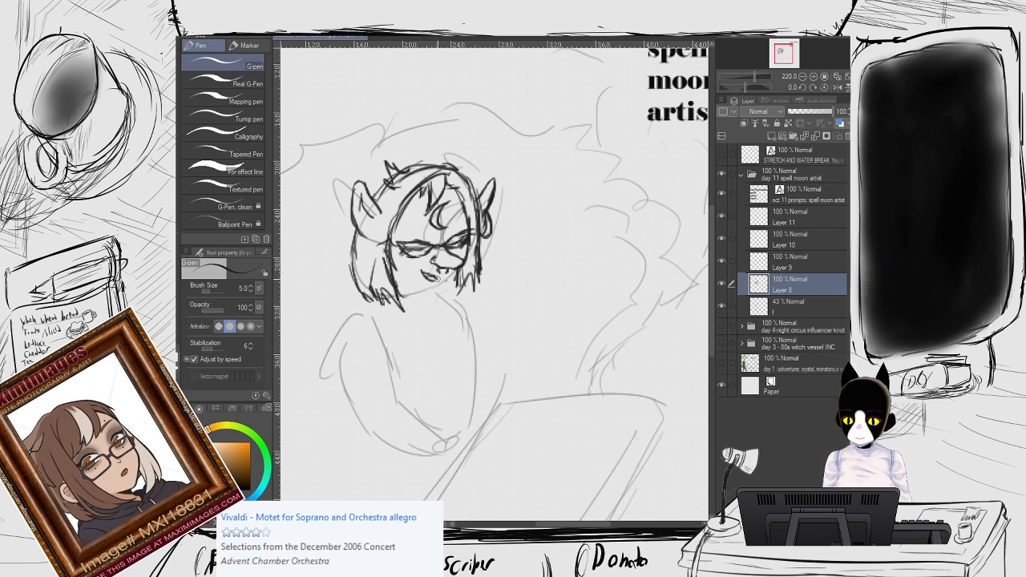
pyautogui.moveTo(446, 273); pyautogui.dragTo(423, 280)
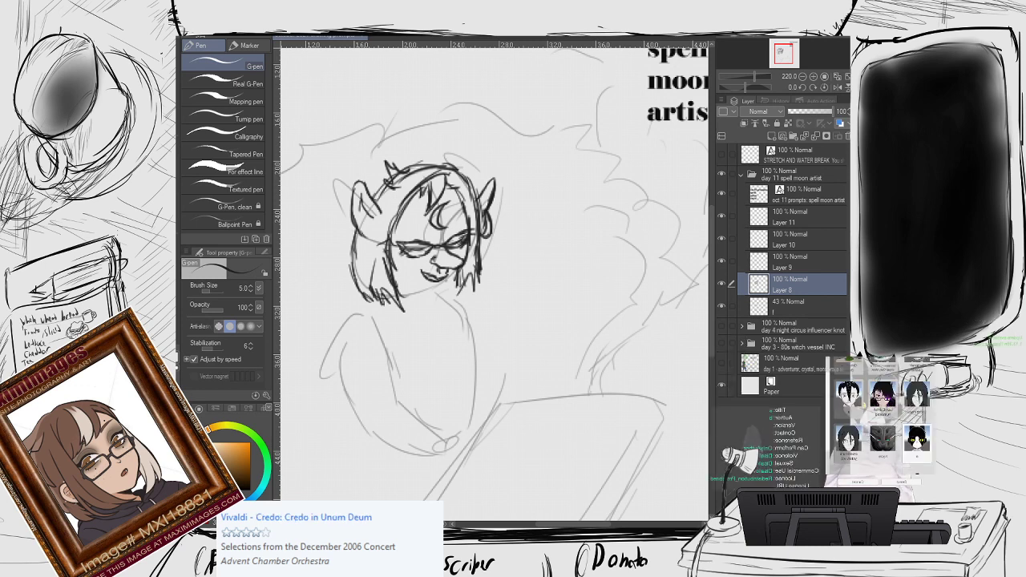
pyautogui.scroll(1, 882, 417)
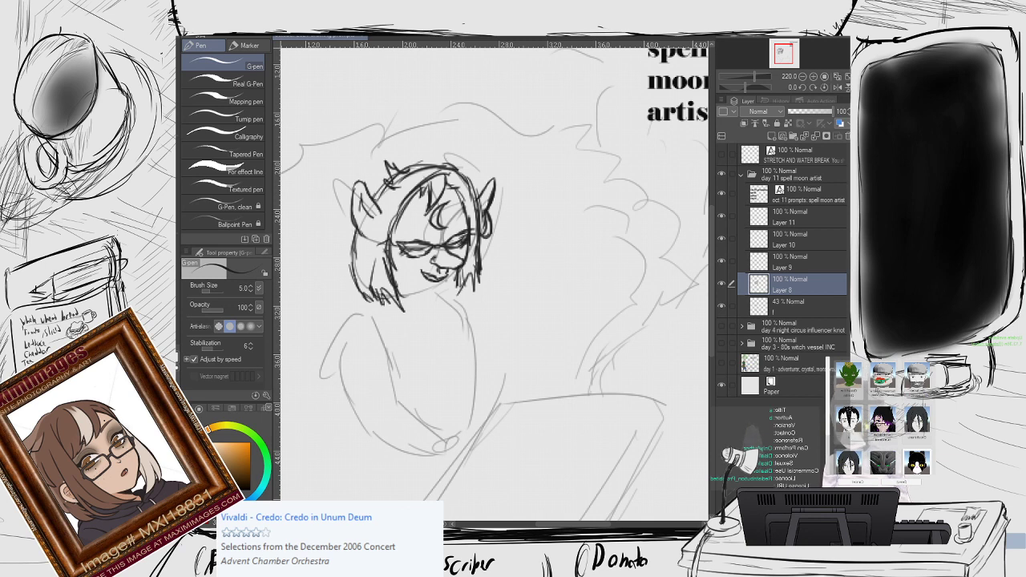
pyautogui.scroll(-3, 882, 417)
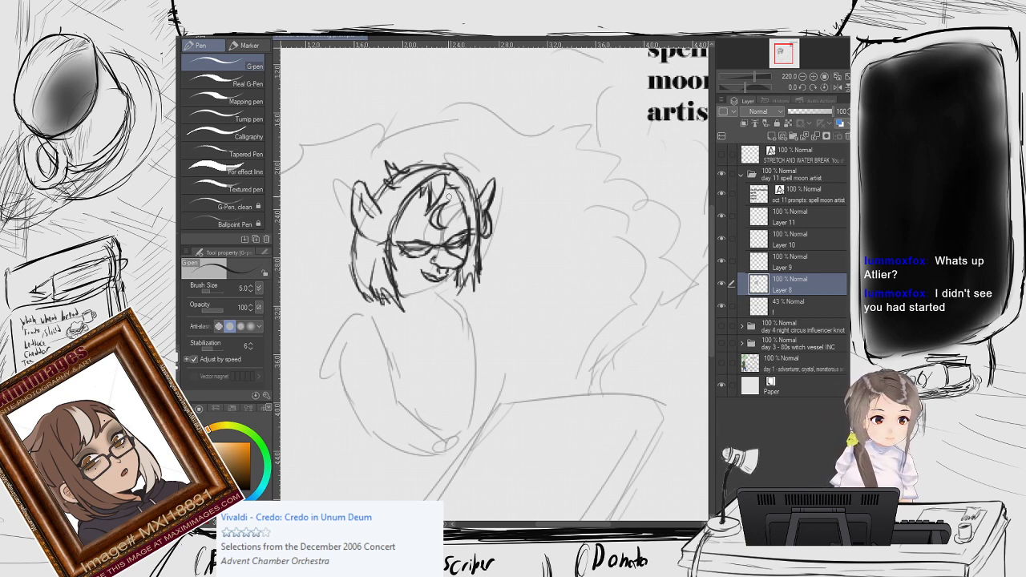
# Draw pointed fringe strands around the forehead crescent and tidy the overlapping strokes with the hard eraser.
pyautogui.moveTo(455, 185)
pyautogui.mouseDown()
pyautogui.moveTo(420, 223)
pyautogui.moveTo(420, 208)
pyautogui.moveTo(404, 210)
pyautogui.moveTo(410, 231)
pyautogui.moveTo(411, 218)
pyautogui.moveTo(446, 212)
pyautogui.mouseUp()
pyautogui.moveTo(461, 204); pyautogui.dragTo(439, 211)
pyautogui.moveTo(463, 204); pyautogui.dragTo(456, 219)
pyautogui.moveTo(465, 207)
pyautogui.mouseDown()
pyautogui.moveTo(458, 228)
pyautogui.moveTo(452, 215)
pyautogui.moveTo(446, 224)
pyautogui.mouseUp()
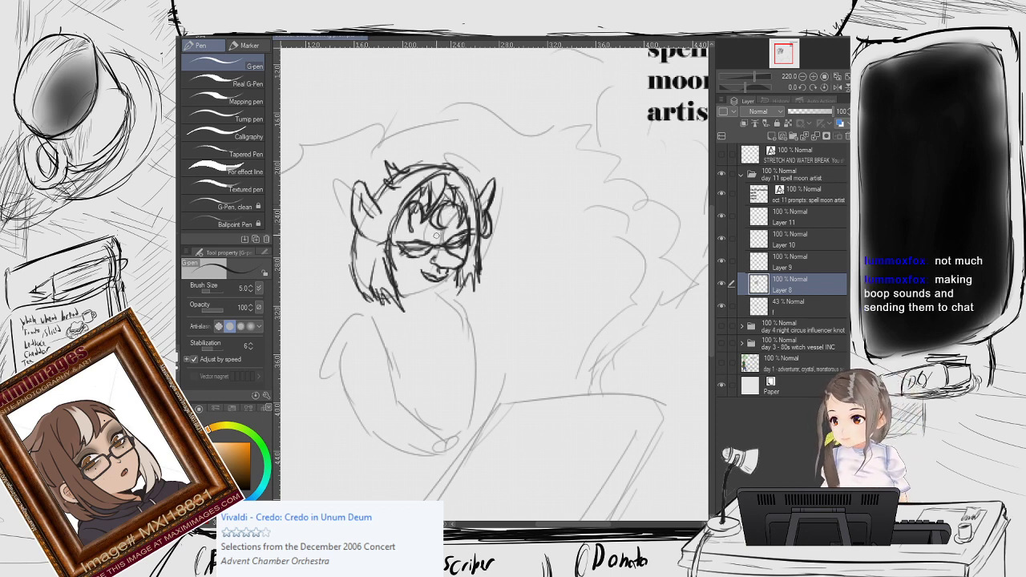
pyautogui.press('e')
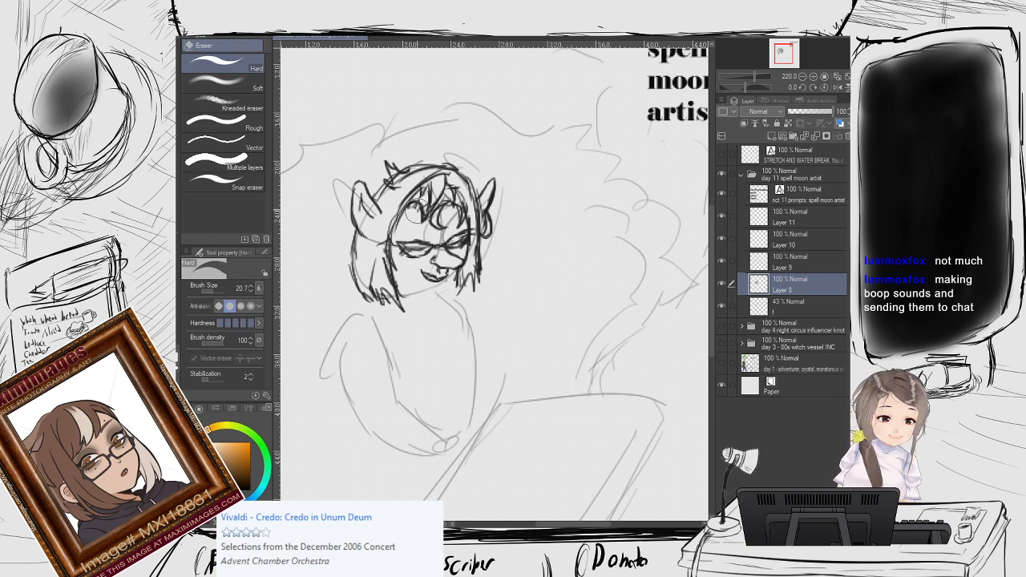
pyautogui.press('p')
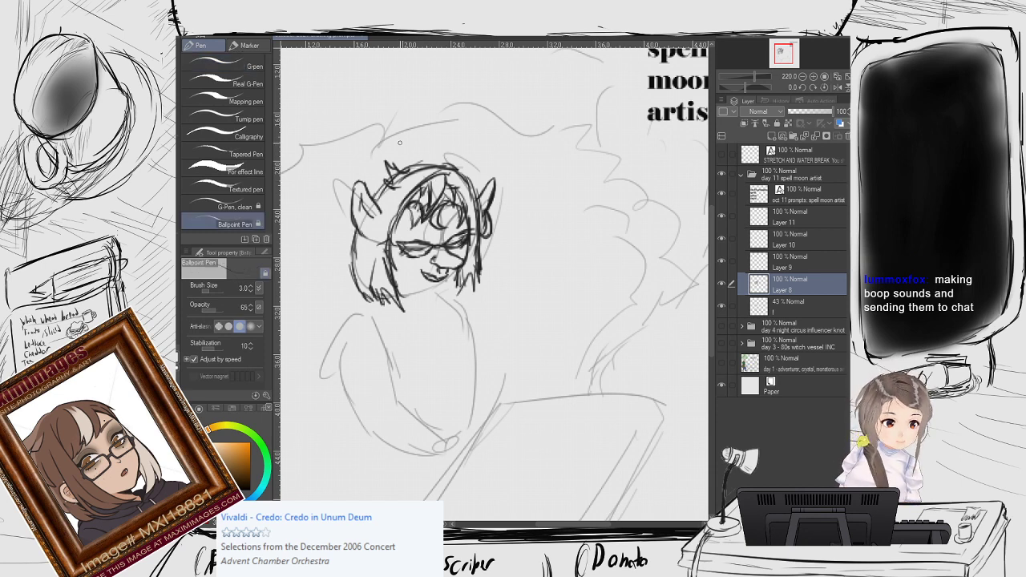
# Lasso the crown of the hair and move it slightly down towards the face.
pyautogui.press('m')
pyautogui.moveTo(387, 140)
pyautogui.mouseDown()
pyautogui.moveTo(473, 163)
pyautogui.moveTo(482, 187)
pyautogui.moveTo(469, 196)
pyautogui.moveTo(397, 189)
pyautogui.moveTo(366, 169)
pyautogui.moveTo(370, 143)
pyautogui.mouseUp()
pyautogui.press('o')
pyautogui.moveTo(426, 171); pyautogui.dragTo(428, 186)
pyautogui.click(320, 226)
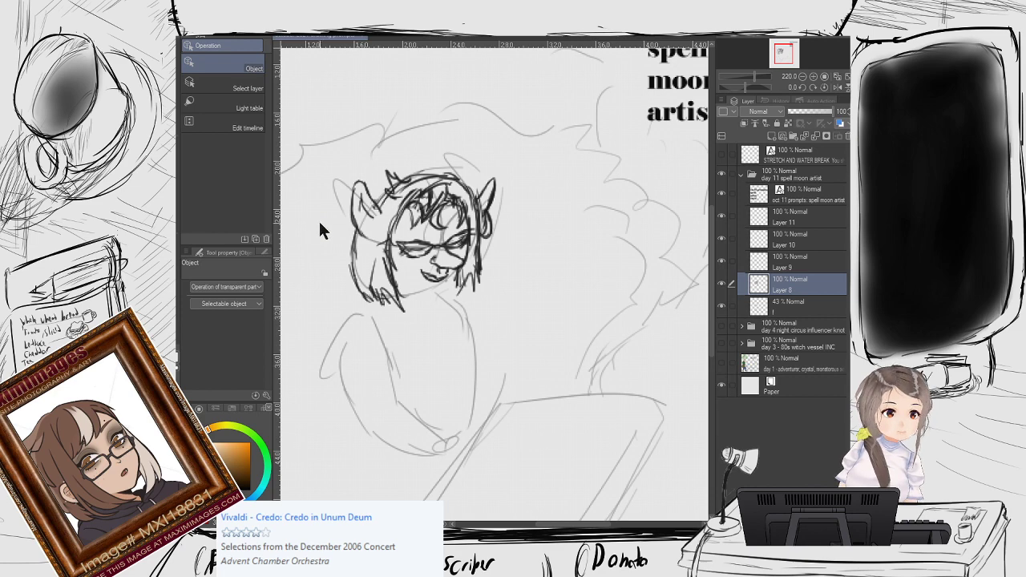
# Lasso the forehead crescent, move it slightly down towards the glasses and clear the selection.
pyautogui.scroll(3, 320, 224)
pyautogui.scroll(2, 470, 220)
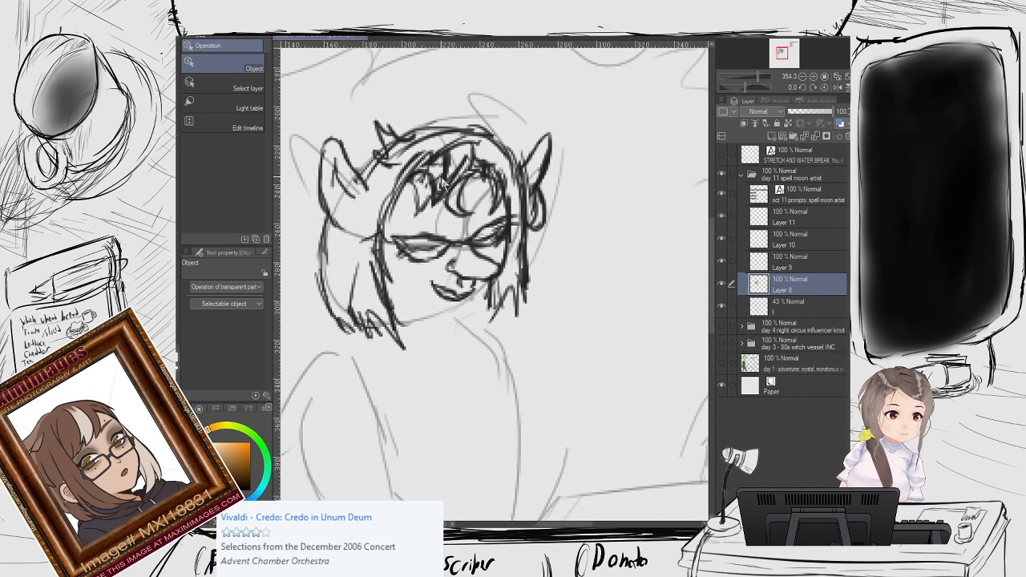
pyautogui.press('p')
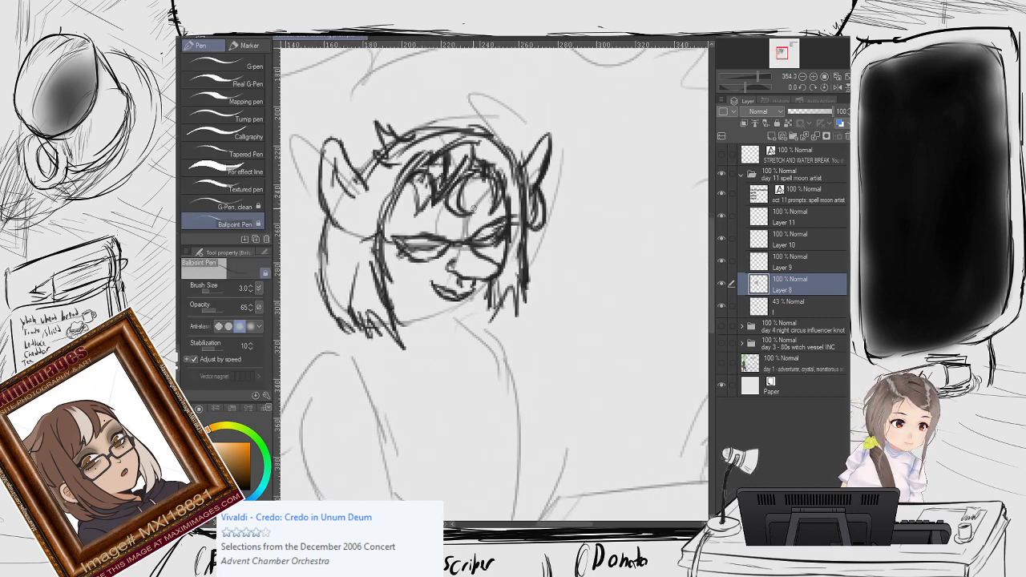
pyautogui.press('m')
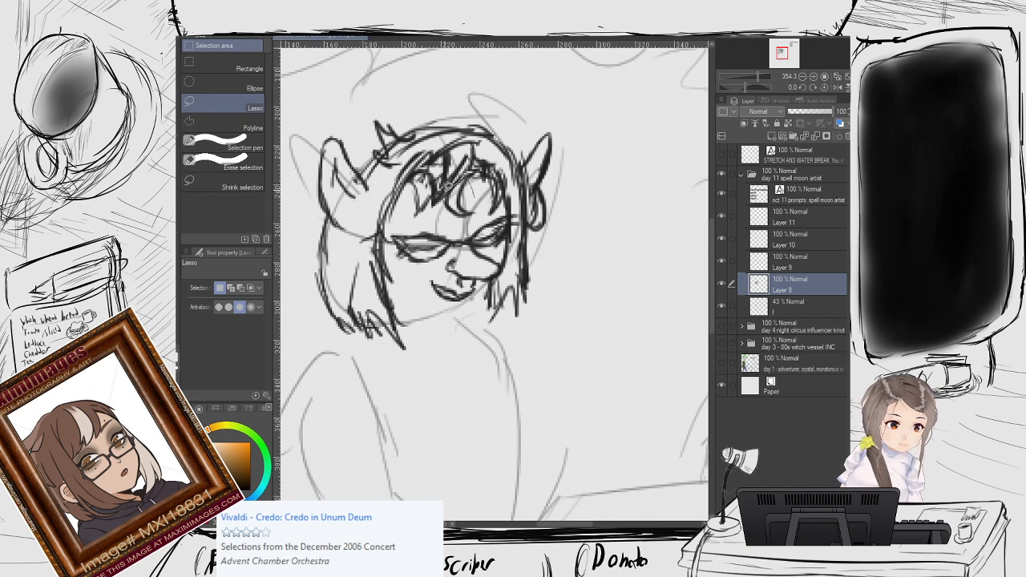
pyautogui.moveTo(446, 184)
pyautogui.mouseDown()
pyautogui.moveTo(445, 218)
pyautogui.moveTo(485, 221)
pyautogui.moveTo(475, 183)
pyautogui.moveTo(474, 194)
pyautogui.mouseUp()
pyautogui.press('o')
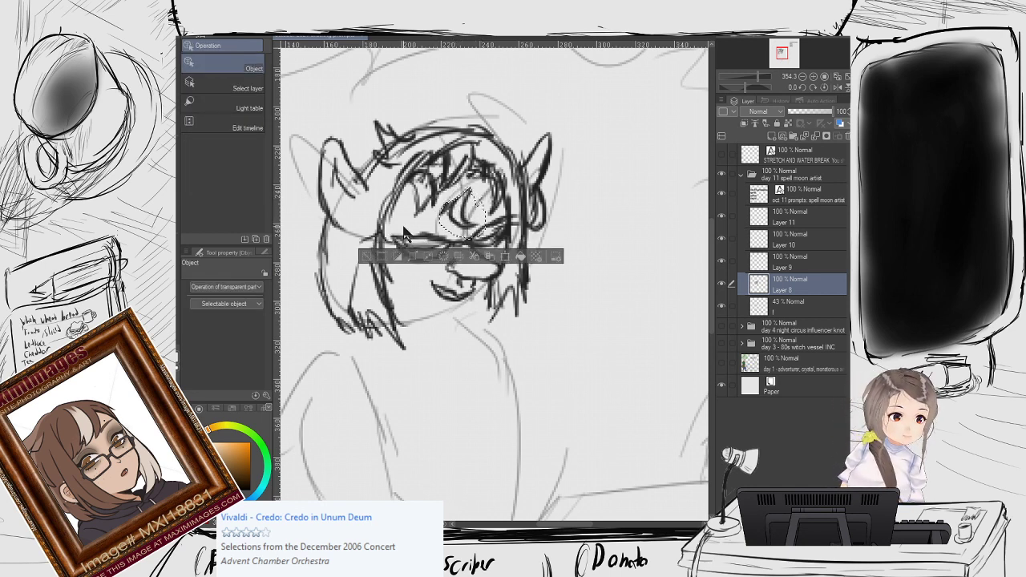
pyautogui.moveTo(405, 233); pyautogui.dragTo(403, 244)
pyautogui.hotkey('ctrl', 'd')
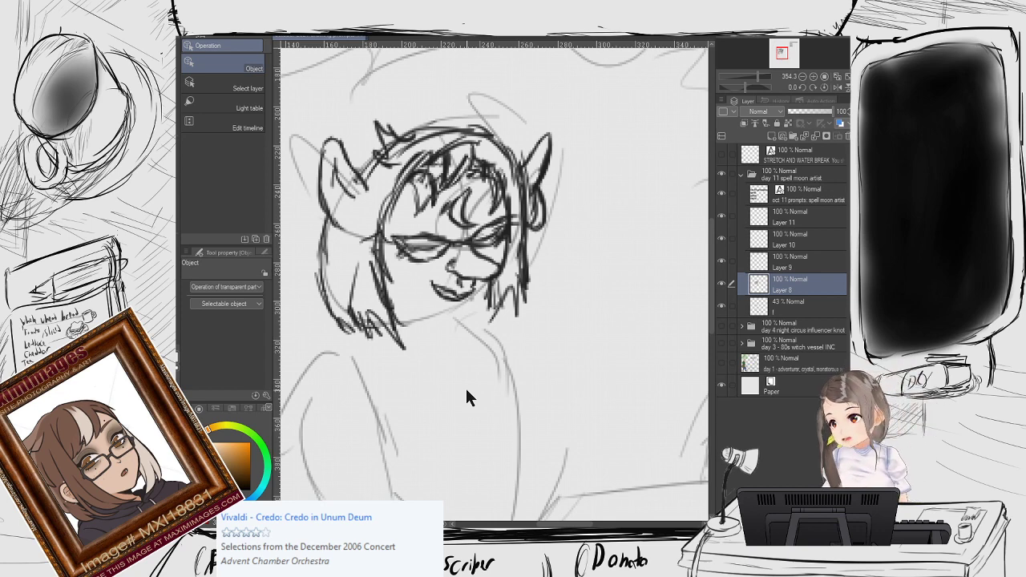
# Add more fringe strands above the forehead crescent with the Mapping pen.
pyautogui.scroll(1, 442, 298)
pyautogui.press('p')
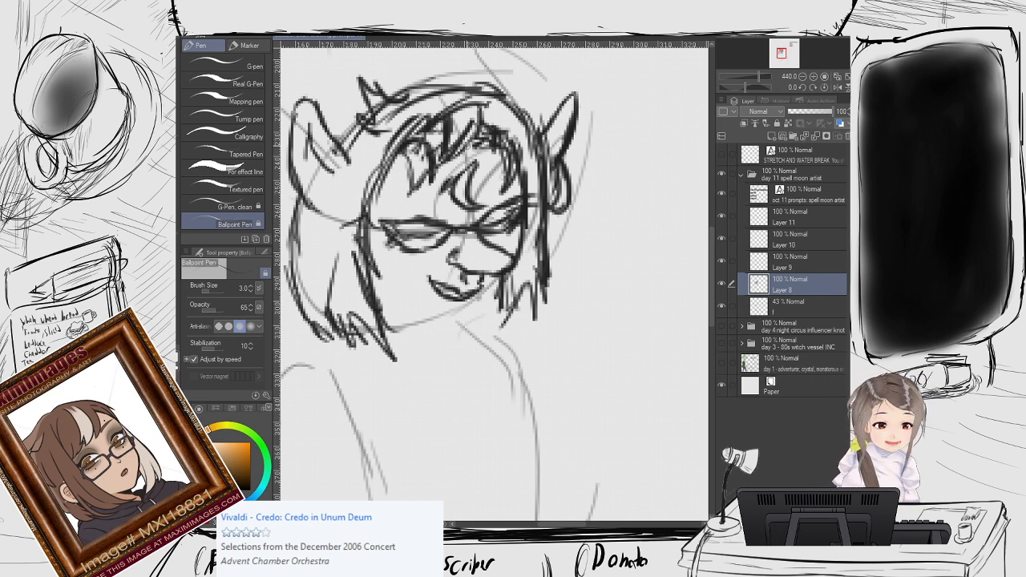
pyautogui.moveTo(476, 144); pyautogui.dragTo(489, 174)
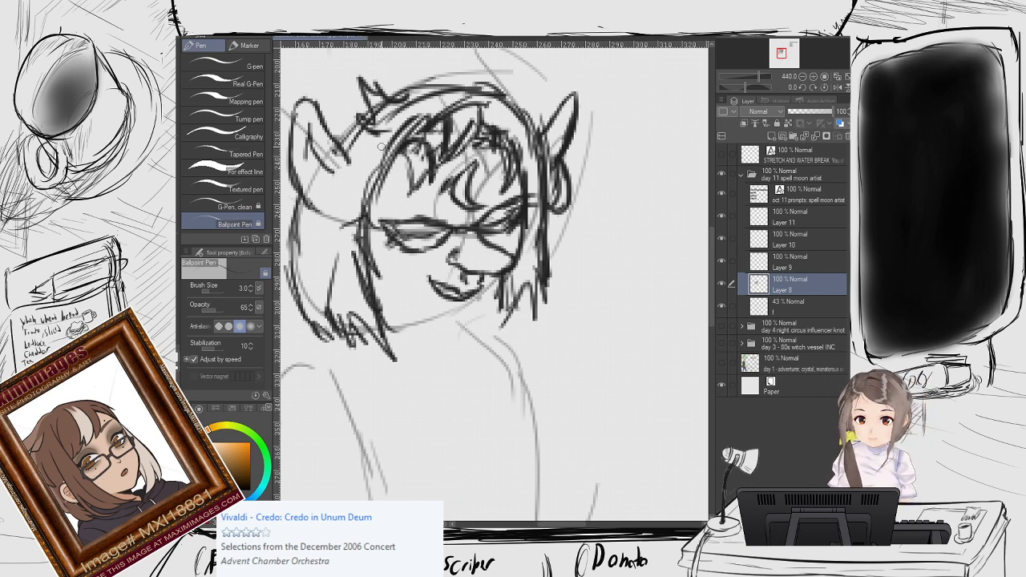
pyautogui.click(224, 101)
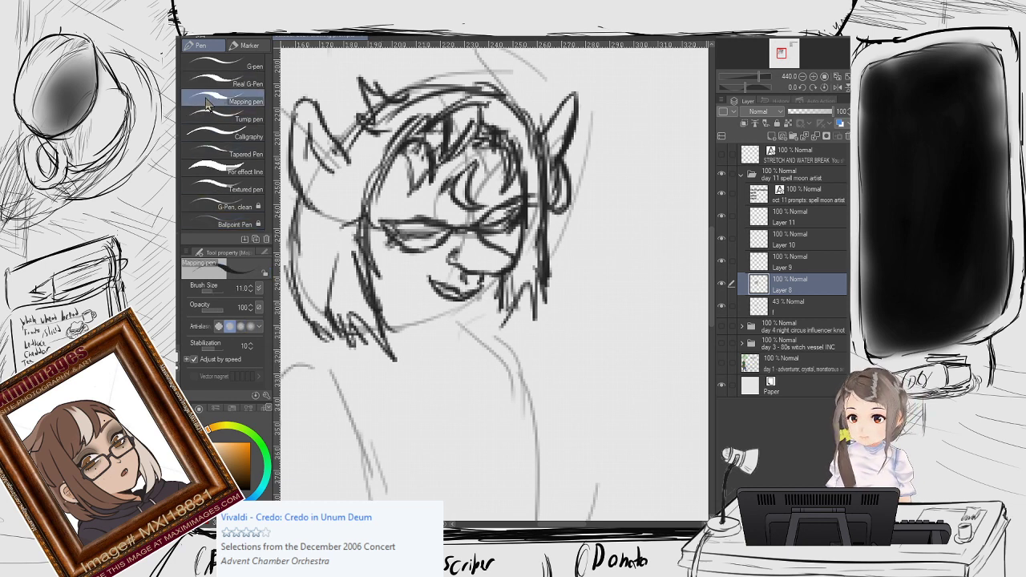
pyautogui.moveTo(484, 193)
pyautogui.mouseDown()
pyautogui.moveTo(493, 149)
pyautogui.moveTo(496, 181)
pyautogui.moveTo(494, 158)
pyautogui.moveTo(495, 177)
pyautogui.moveTo(432, 142)
pyautogui.mouseUp()
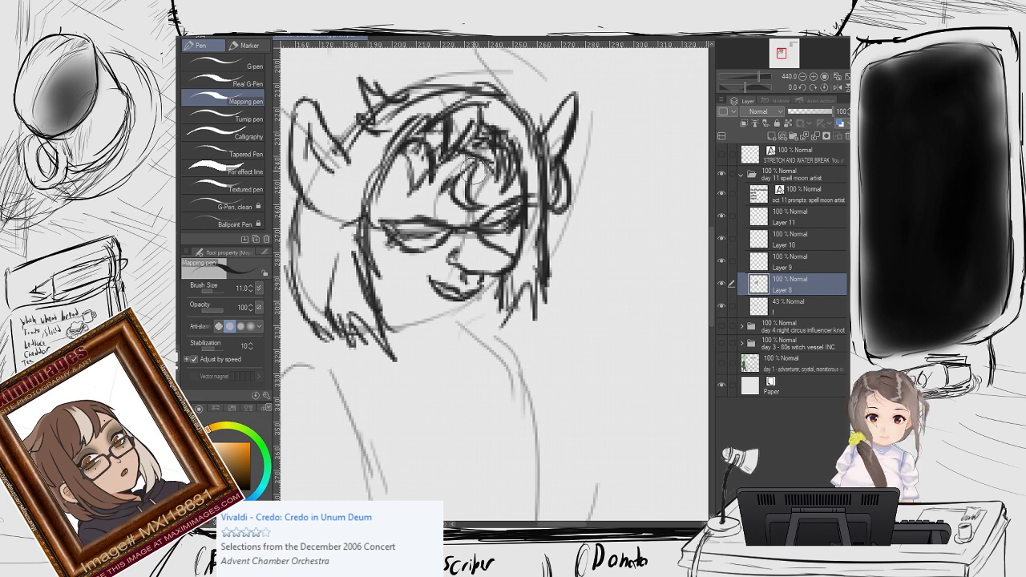
# Draw the jaw and chin line, replacing the first strokes, and add jagged tufts beneath the chin.
pyautogui.moveTo(473, 285)
pyautogui.mouseDown()
pyautogui.moveTo(500, 279)
pyautogui.moveTo(484, 287)
pyautogui.moveTo(481, 314)
pyautogui.moveTo(456, 327)
pyautogui.moveTo(402, 295)
pyautogui.moveTo(441, 323)
pyautogui.moveTo(455, 313)
pyautogui.moveTo(444, 324)
pyautogui.moveTo(463, 300)
pyautogui.mouseUp()
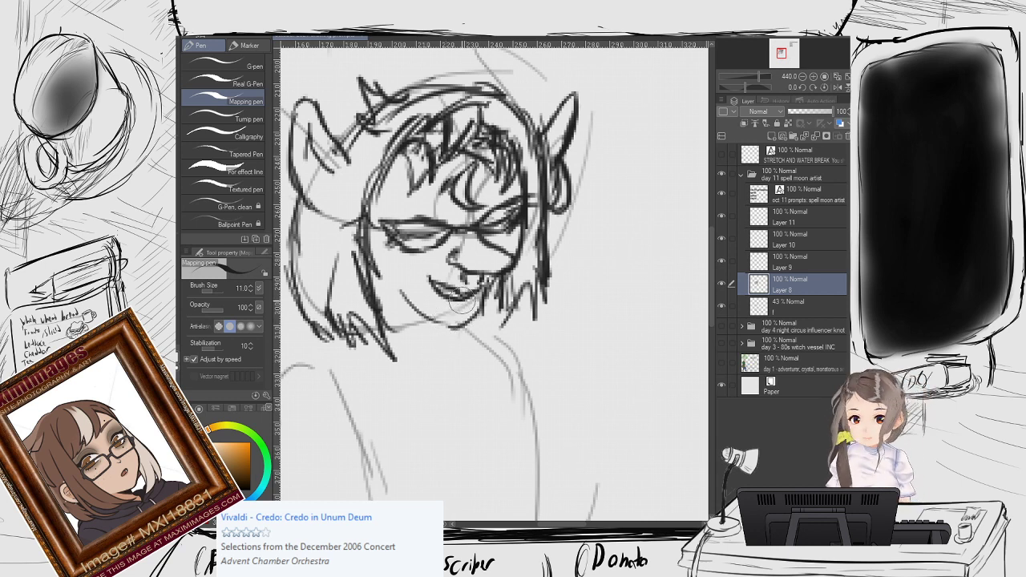
pyautogui.hotkey('ctrl', 'z')
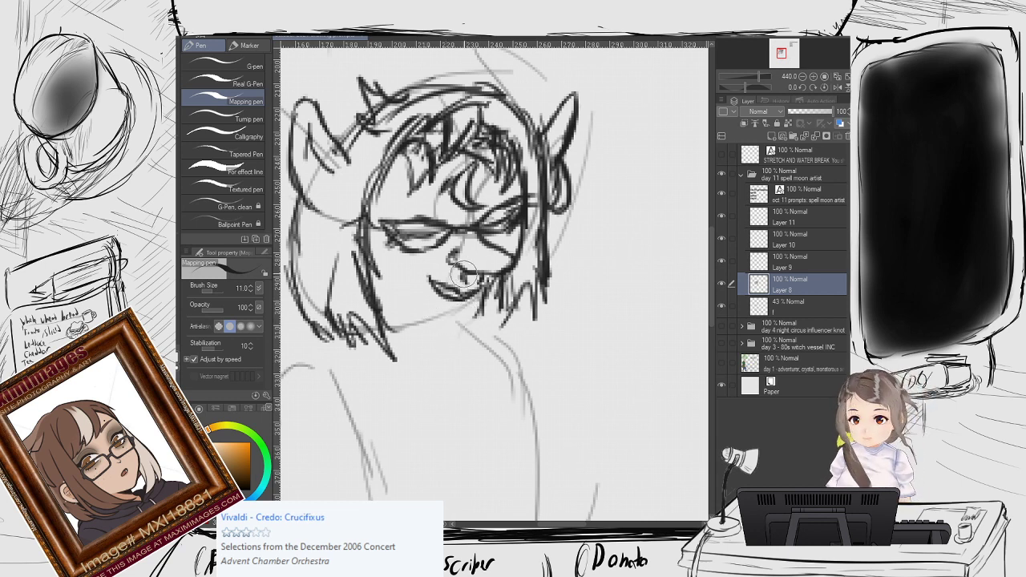
pyautogui.moveTo(410, 287); pyautogui.dragTo(449, 298)
pyautogui.hotkey('ctrl', 'z')
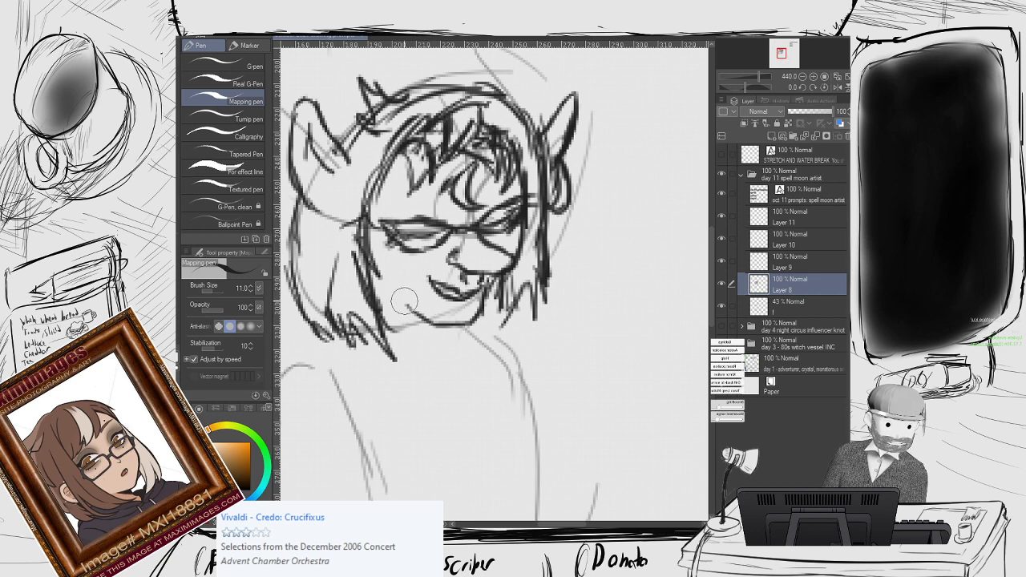
pyautogui.moveTo(379, 266); pyautogui.dragTo(413, 322)
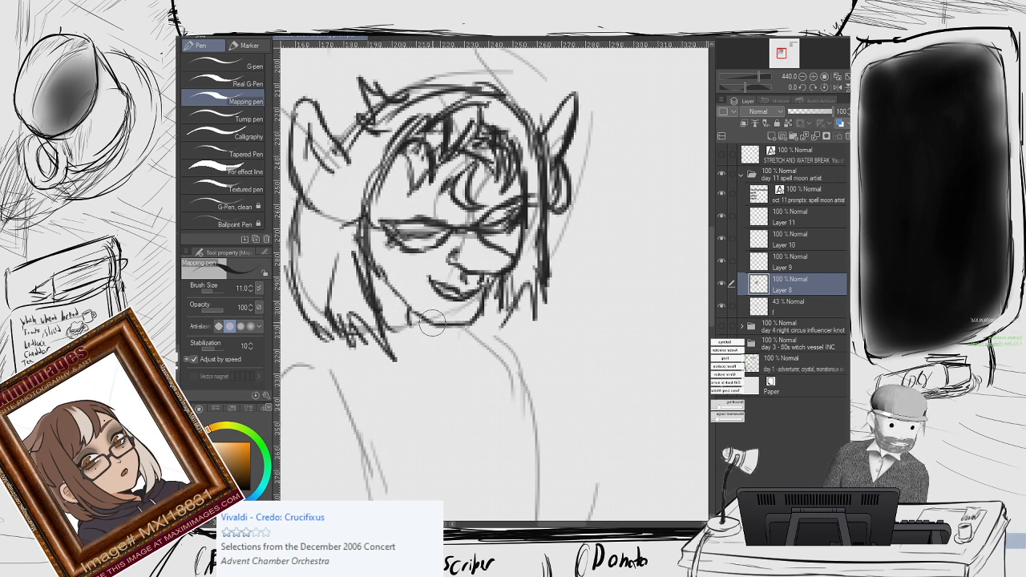
pyautogui.moveTo(496, 303)
pyautogui.mouseDown()
pyautogui.moveTo(498, 332)
pyautogui.moveTo(478, 325)
pyautogui.moveTo(451, 336)
pyautogui.moveTo(416, 324)
pyautogui.moveTo(457, 346)
pyautogui.moveTo(478, 343)
pyautogui.moveTo(484, 326)
pyautogui.moveTo(513, 314)
pyautogui.mouseUp()
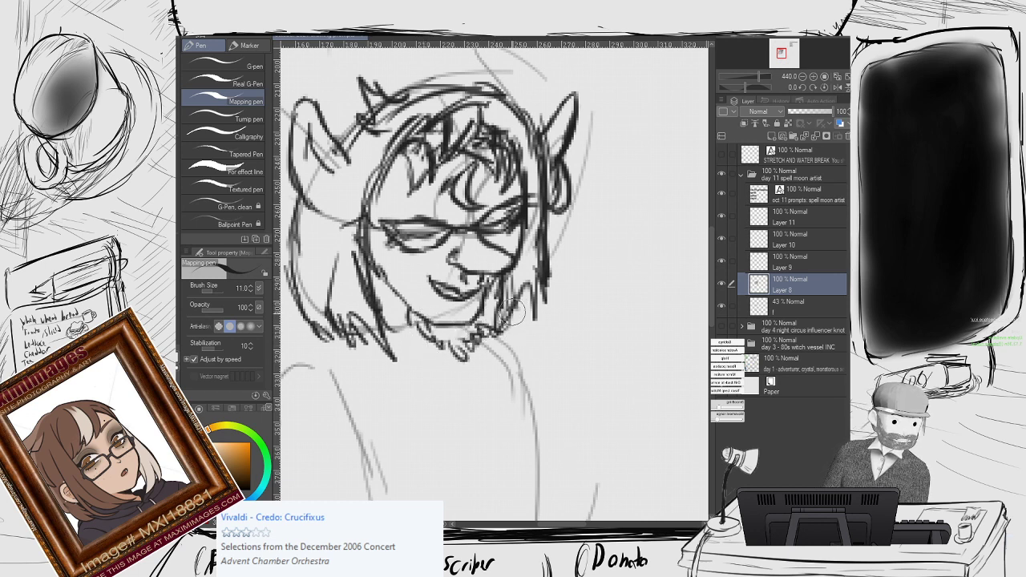
pyautogui.scroll(-3, 452, 360)
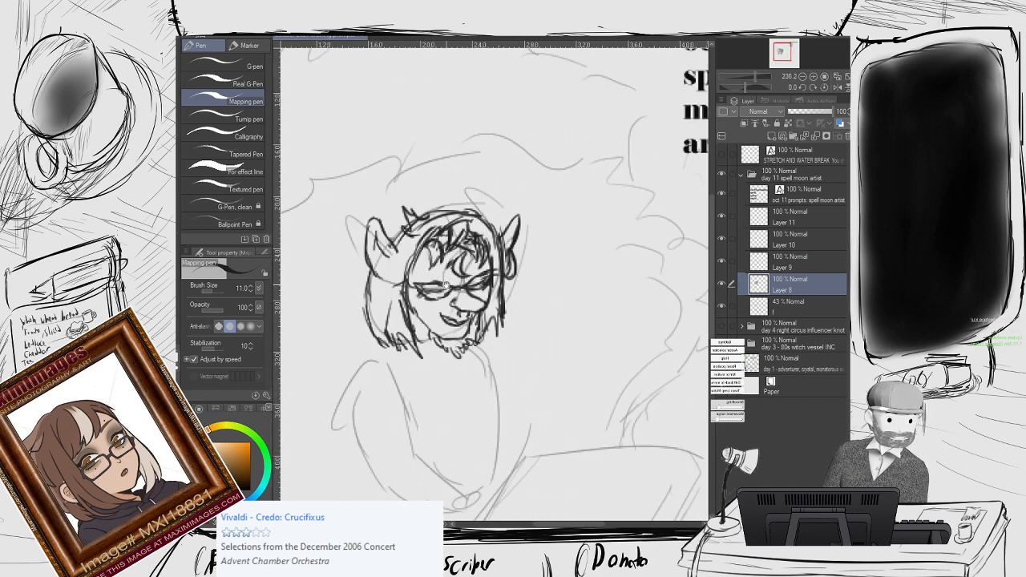
pyautogui.moveTo(446, 286); pyautogui.dragTo(483, 157)
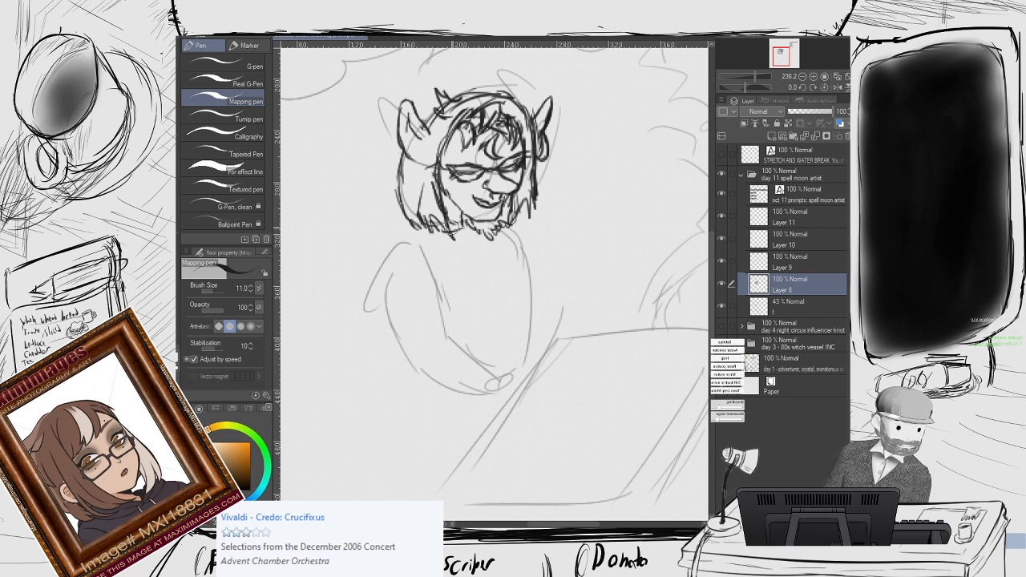
pyautogui.moveTo(466, 230)
pyautogui.mouseDown()
pyautogui.moveTo(492, 245)
pyautogui.moveTo(502, 303)
pyautogui.moveTo(494, 319)
pyautogui.mouseUp()
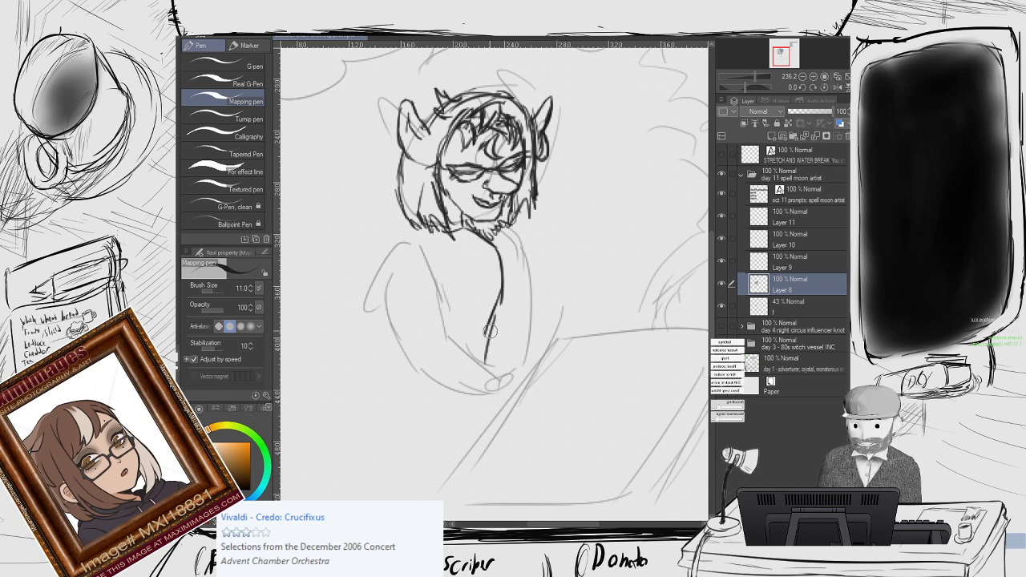
pyautogui.hotkey('ctrl', 'z')
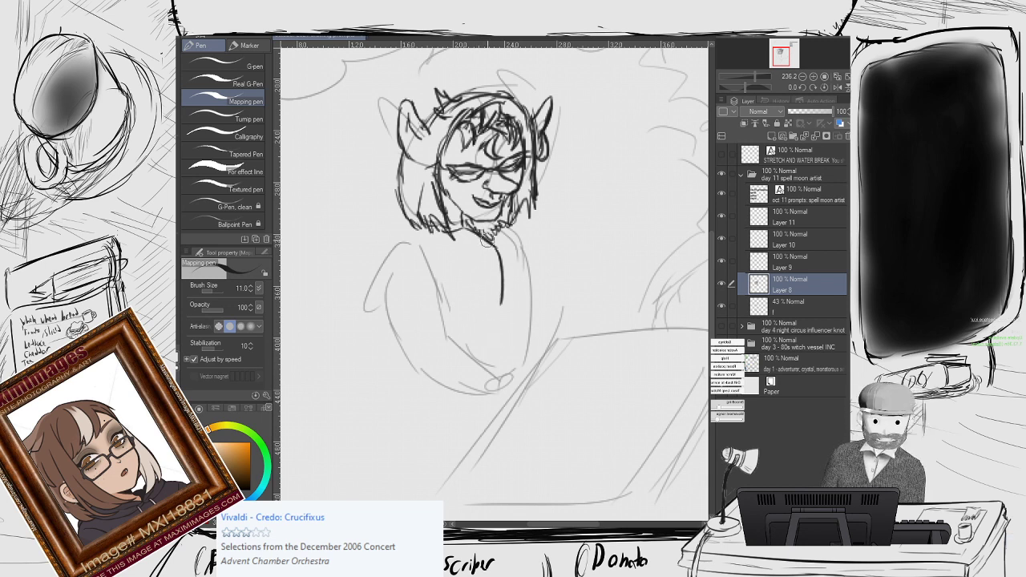
pyautogui.press('e')
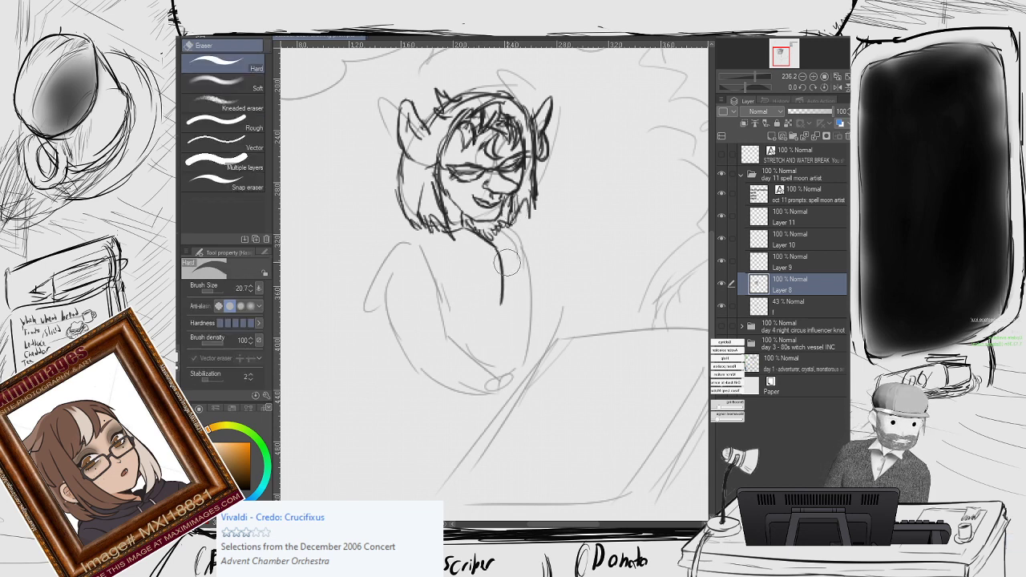
pyautogui.moveTo(503, 257); pyautogui.dragTo(498, 249)
pyautogui.press('p')
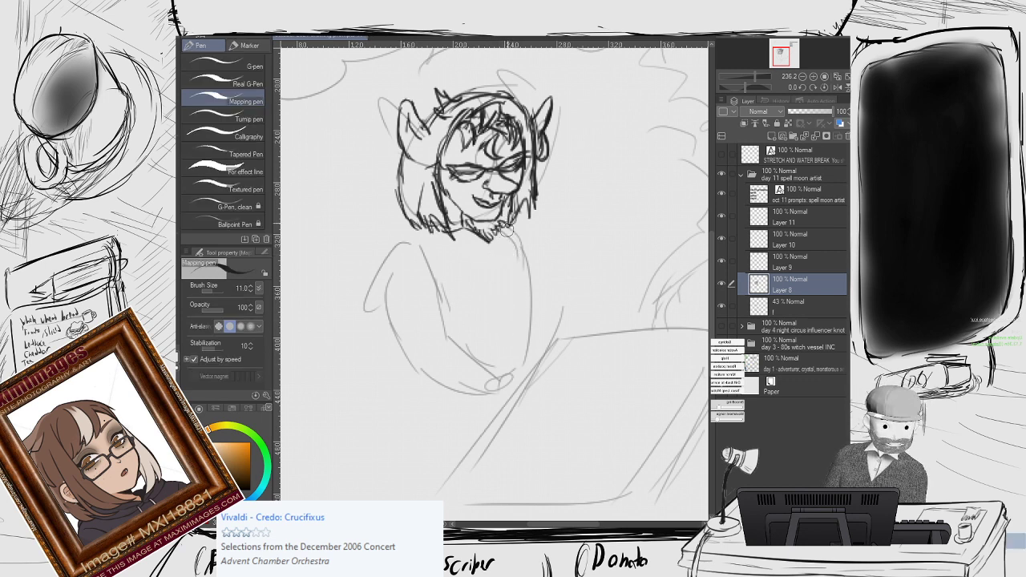
# Draw the front contour of the torso from beneath the chin down to the waist with the Mapping pen, redoing strokes that miss.
pyautogui.moveTo(485, 237)
pyautogui.mouseDown()
pyautogui.moveTo(514, 296)
pyautogui.moveTo(505, 319)
pyautogui.mouseUp()
pyautogui.hotkey('ctrl', 'z')
pyautogui.hotkey('ctrl', 'z')
pyautogui.hotkey('ctrl', 'z')
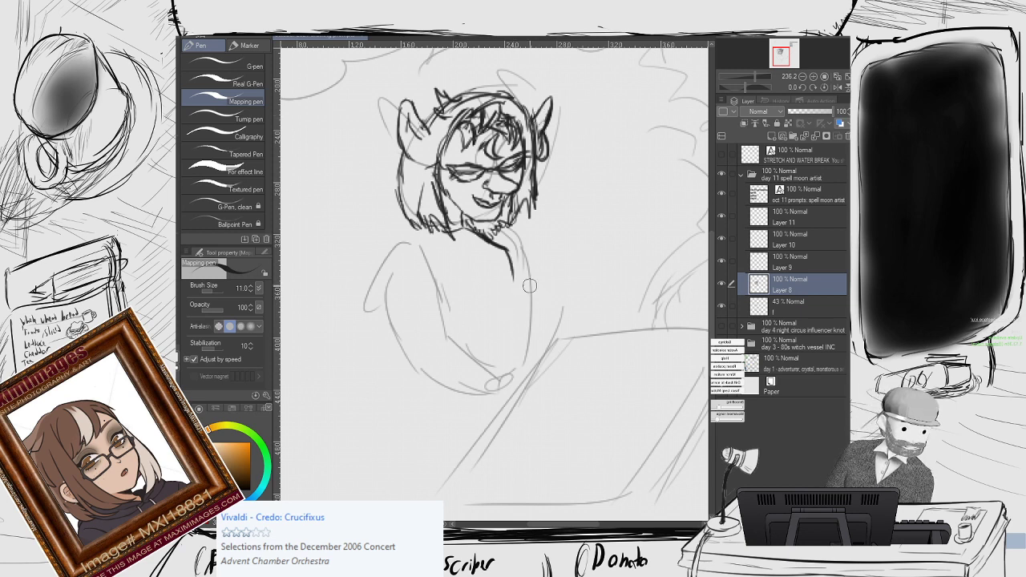
pyautogui.moveTo(508, 260); pyautogui.dragTo(507, 395)
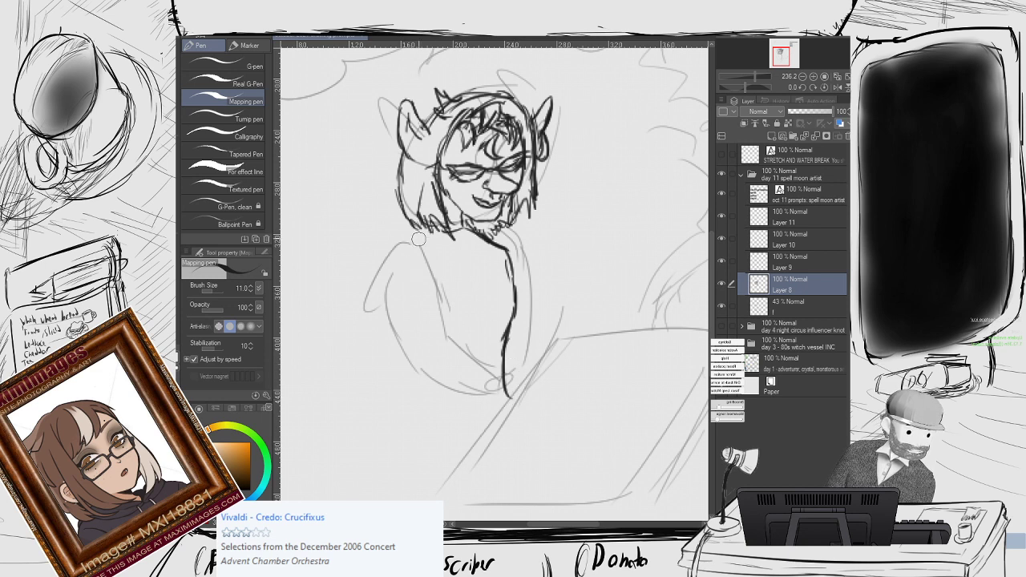
# Draw the near shoulder and back contour, the armhole curve and the waistline that closes the torso outline.
pyautogui.moveTo(437, 228)
pyautogui.mouseDown()
pyautogui.moveTo(395, 237)
pyautogui.moveTo(388, 316)
pyautogui.mouseUp()
pyautogui.moveTo(385, 276); pyautogui.dragTo(393, 327)
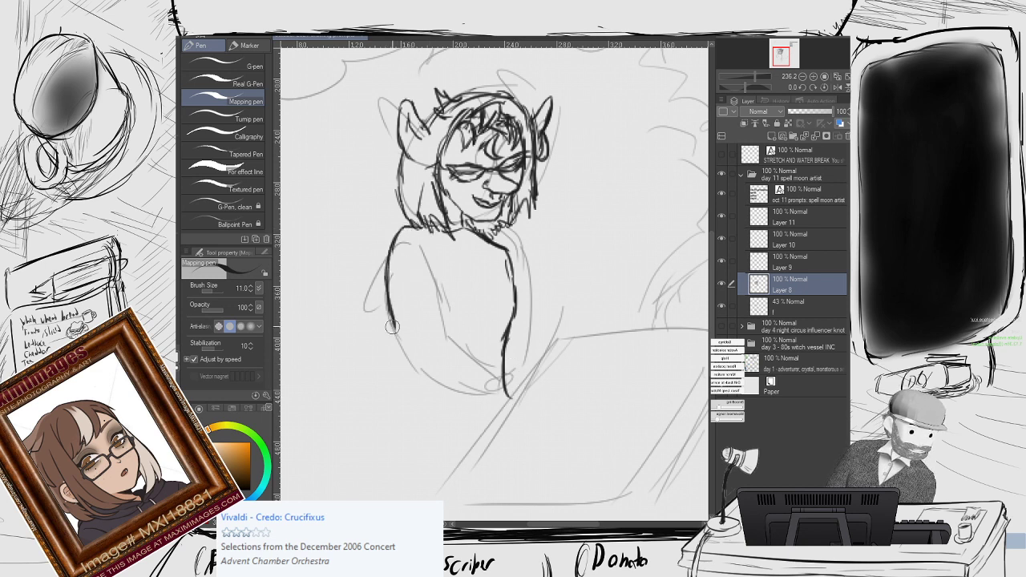
pyautogui.hotkey('ctrl', 'z')
pyautogui.hotkey('ctrl', 'z')
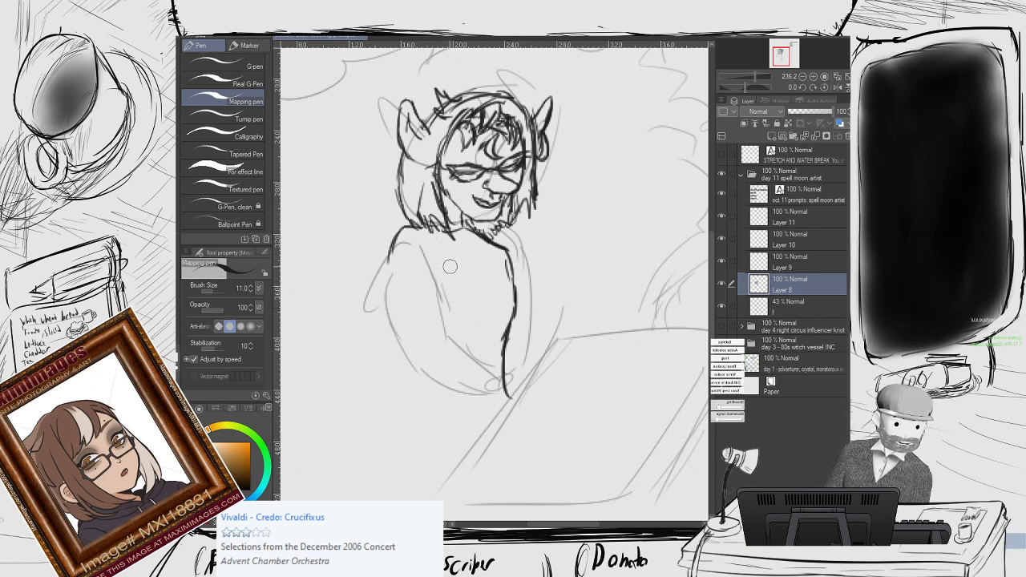
pyautogui.moveTo(425, 226)
pyautogui.mouseDown()
pyautogui.moveTo(405, 231)
pyautogui.moveTo(389, 257)
pyautogui.moveTo(412, 391)
pyautogui.moveTo(481, 403)
pyautogui.moveTo(521, 393)
pyautogui.mouseUp()
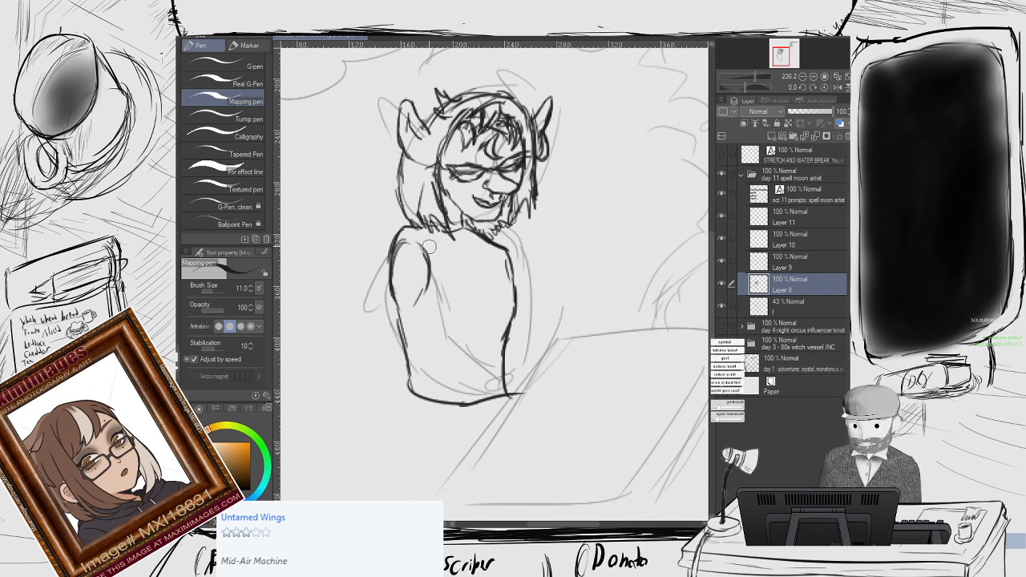
pyautogui.moveTo(429, 272); pyautogui.dragTo(421, 339)
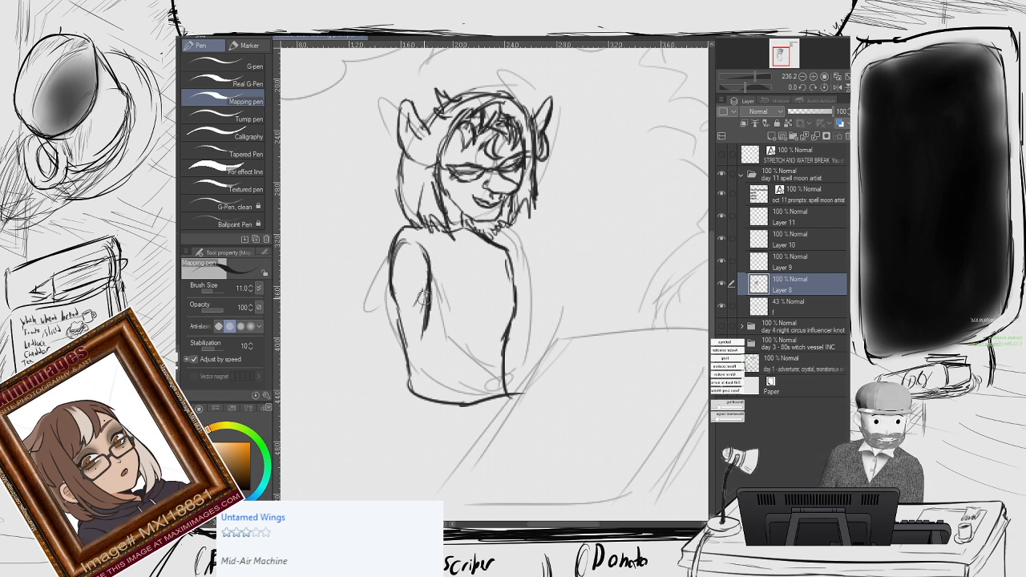
pyautogui.moveTo(417, 255)
pyautogui.mouseDown()
pyautogui.moveTo(396, 260)
pyautogui.moveTo(413, 290)
pyautogui.moveTo(429, 241)
pyautogui.moveTo(412, 262)
pyautogui.moveTo(434, 277)
pyautogui.moveTo(416, 295)
pyautogui.mouseUp()
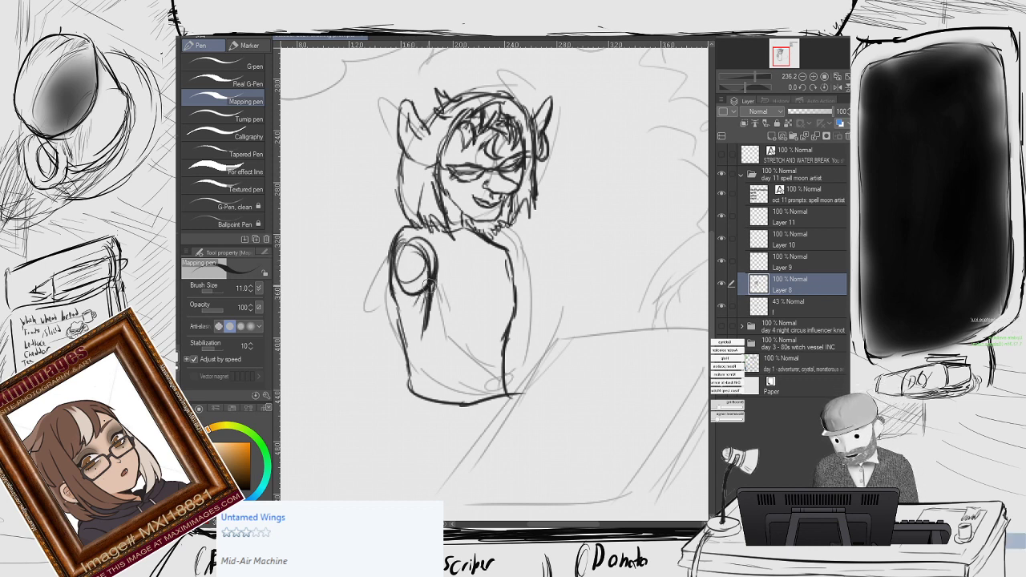
pyautogui.moveTo(436, 261)
pyautogui.mouseDown()
pyautogui.moveTo(441, 309)
pyautogui.moveTo(433, 289)
pyautogui.moveTo(403, 311)
pyautogui.moveTo(410, 335)
pyautogui.moveTo(410, 301)
pyautogui.moveTo(432, 298)
pyautogui.moveTo(479, 365)
pyautogui.mouseUp()
pyautogui.moveTo(412, 322)
pyautogui.mouseDown()
pyautogui.moveTo(457, 359)
pyautogui.moveTo(480, 355)
pyautogui.moveTo(478, 376)
pyautogui.moveTo(502, 378)
pyautogui.mouseUp()
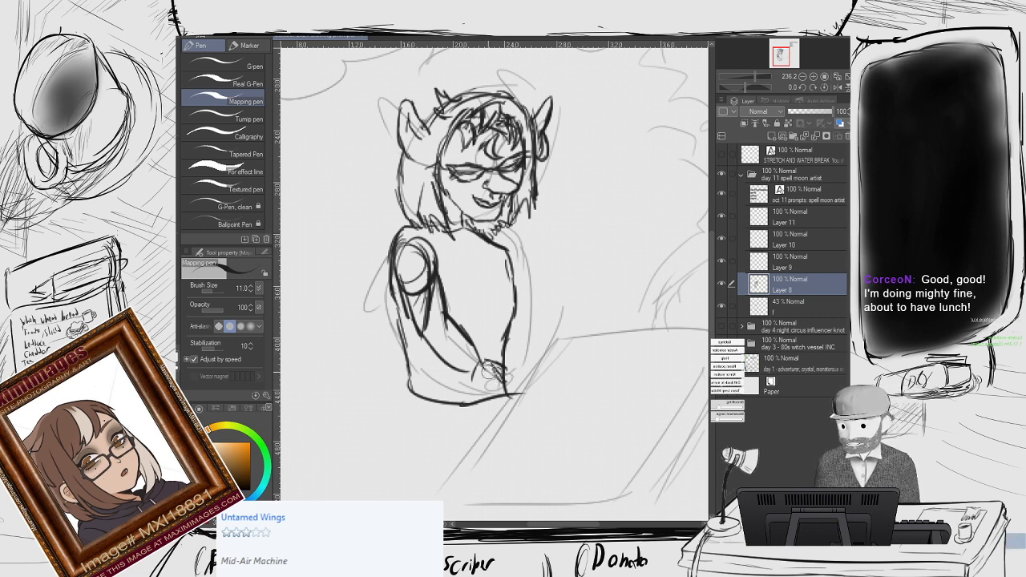
pyautogui.hotkey('ctrl', 'z')
pyautogui.hotkey('ctrl', 'z')
pyautogui.hotkey('ctrl', 'z')
pyautogui.hotkey('ctrl', 'z')
pyautogui.hotkey('ctrl', 'z')
pyautogui.hotkey('ctrl', 'z')
pyautogui.hotkey('ctrl', 'z')
pyautogui.hotkey('ctrl', 'z')
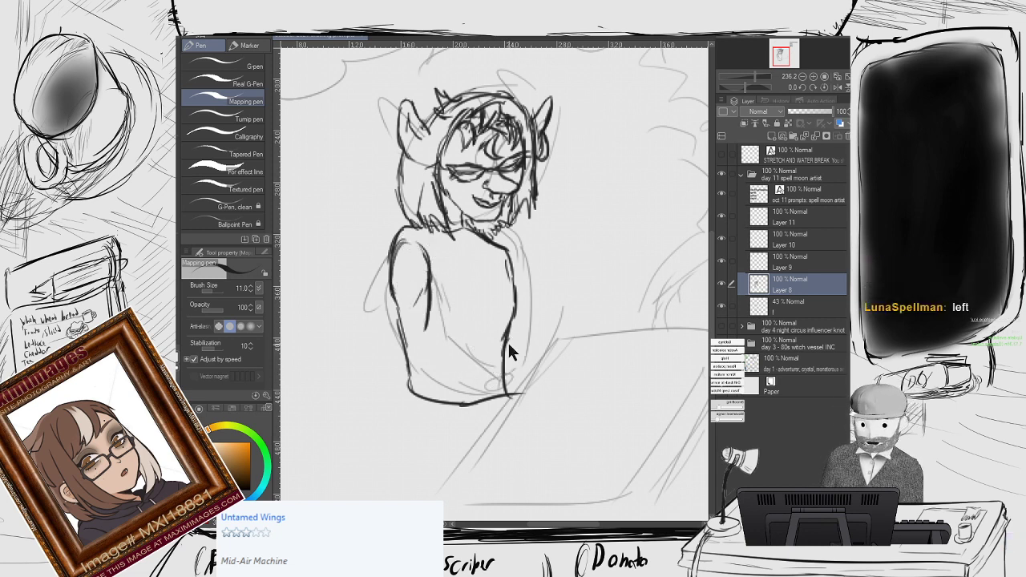
pyautogui.hotkey('ctrl', 'z')
pyautogui.hotkey('ctrl', 'z')
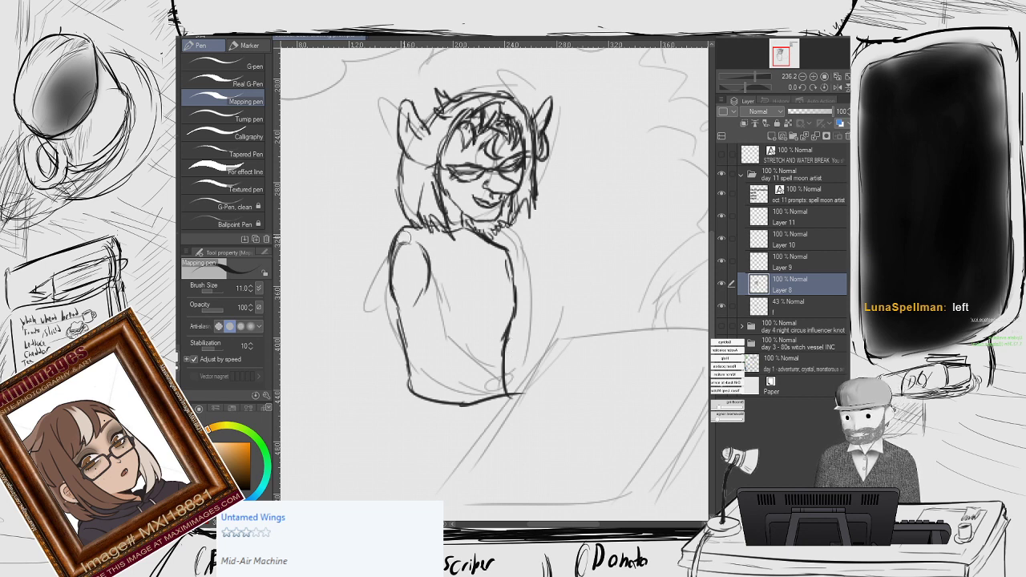
# Draw the far upper arm from the front shoulder down to the elbow, erasing and redrawing part of its outer line.
pyautogui.moveTo(507, 250); pyautogui.dragTo(525, 305)
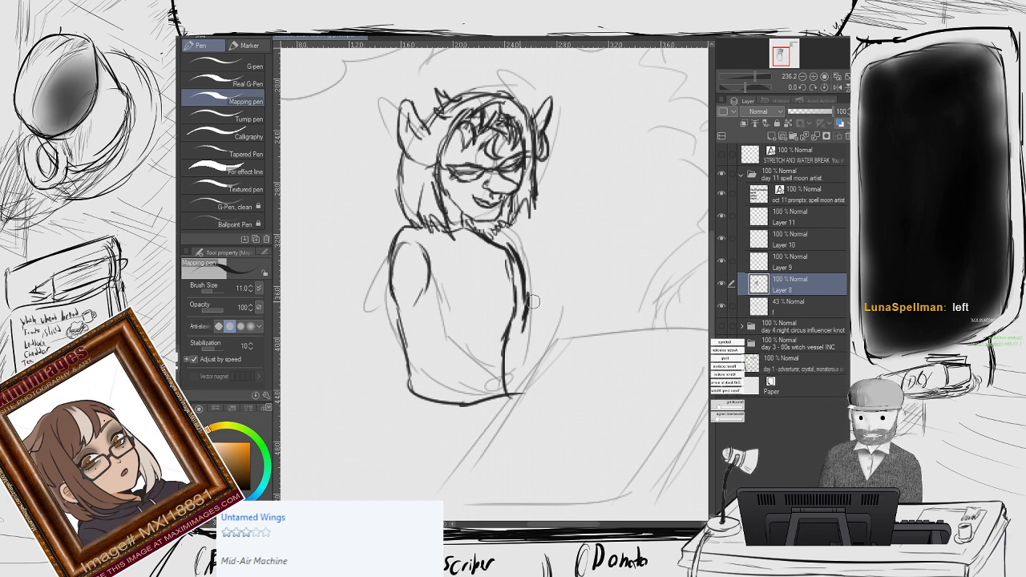
pyautogui.moveTo(356, 202); pyautogui.dragTo(293, 202)
pyautogui.moveTo(431, 184); pyautogui.dragTo(404, 207)
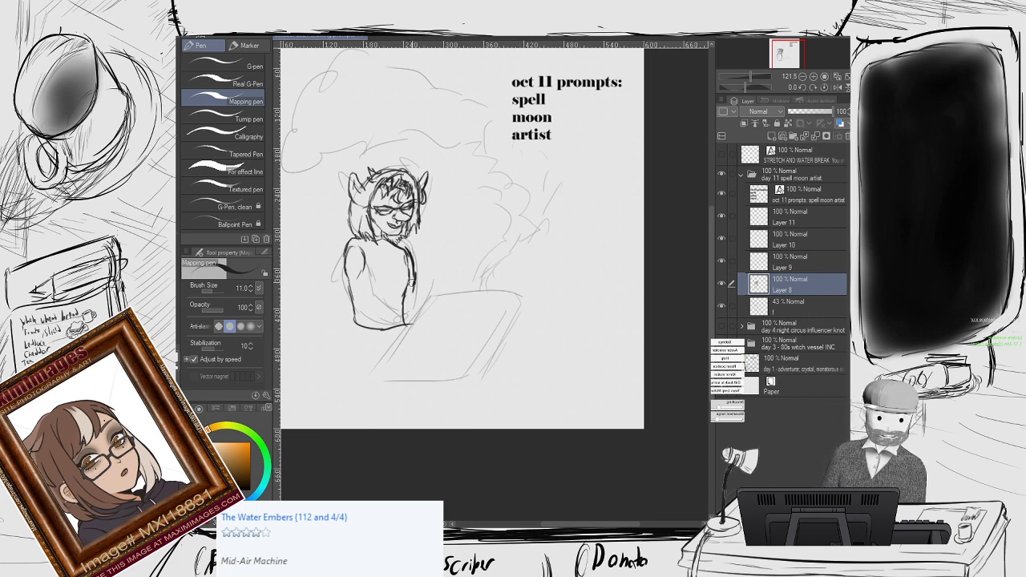
pyautogui.press('e')
pyautogui.scroll(3, 410, 283)
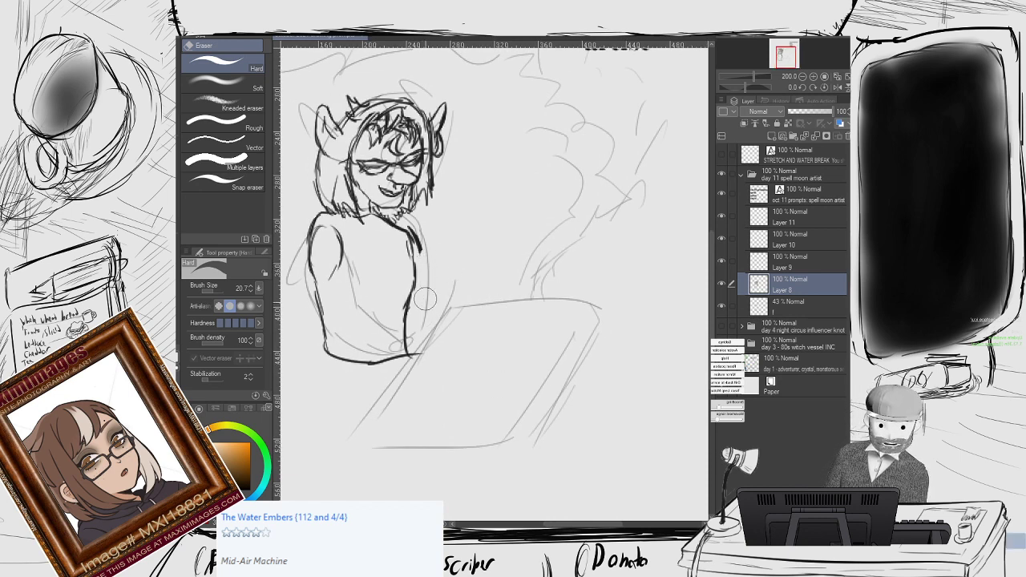
pyautogui.press('p')
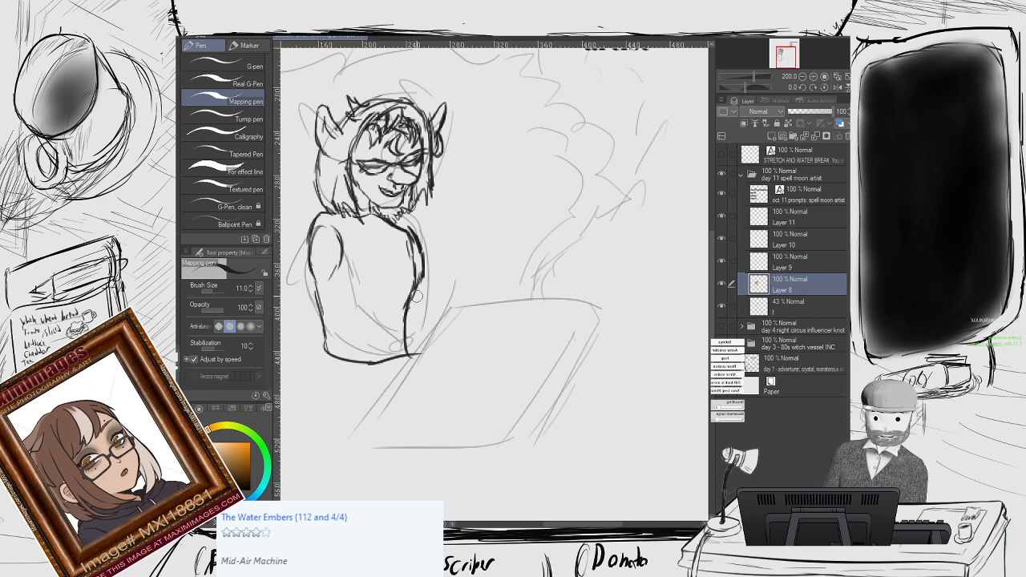
pyautogui.moveTo(429, 284)
pyautogui.mouseDown()
pyautogui.moveTo(409, 310)
pyautogui.moveTo(429, 327)
pyautogui.moveTo(437, 320)
pyautogui.moveTo(420, 299)
pyautogui.moveTo(441, 304)
pyautogui.moveTo(449, 332)
pyautogui.moveTo(417, 333)
pyautogui.mouseUp()
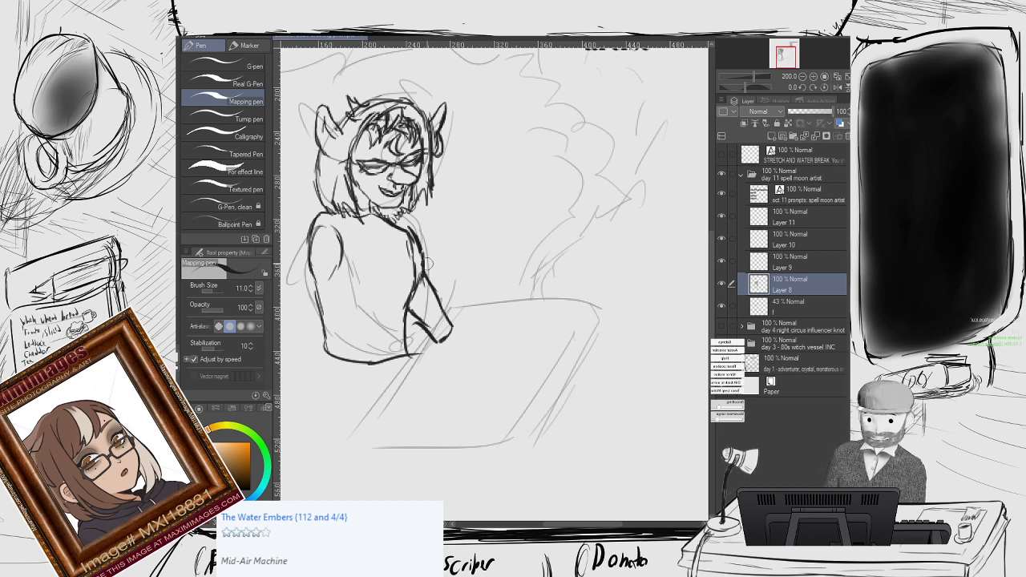
pyautogui.moveTo(431, 270); pyautogui.dragTo(448, 245)
# Draw the far forearm from the elbow down onto the drawing board, replacing the first stroke.
pyautogui.scroll(2, 453, 256)
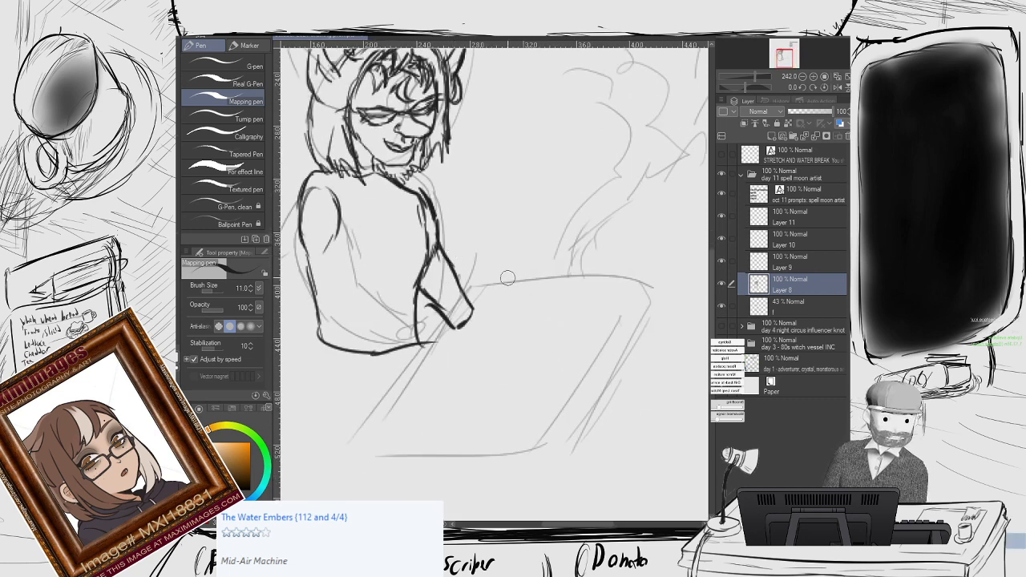
pyautogui.moveTo(481, 304)
pyautogui.mouseDown()
pyautogui.moveTo(462, 326)
pyautogui.moveTo(455, 318)
pyautogui.moveTo(474, 312)
pyautogui.moveTo(507, 329)
pyautogui.mouseUp()
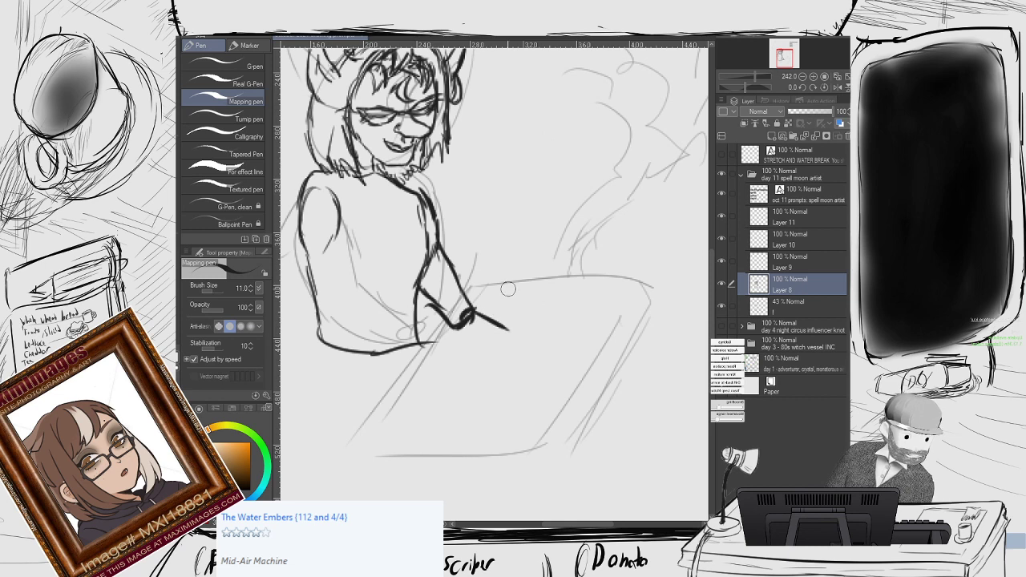
pyautogui.hotkey('ctrl', 'z')
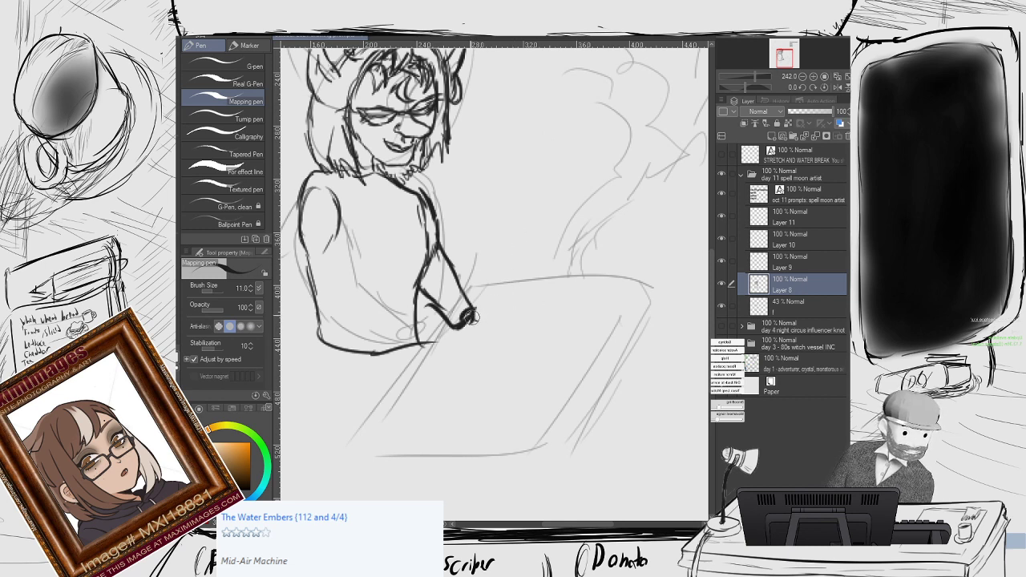
pyautogui.moveTo(473, 318)
pyautogui.mouseDown()
pyautogui.moveTo(505, 365)
pyautogui.moveTo(484, 364)
pyautogui.moveTo(497, 367)
pyautogui.mouseUp()
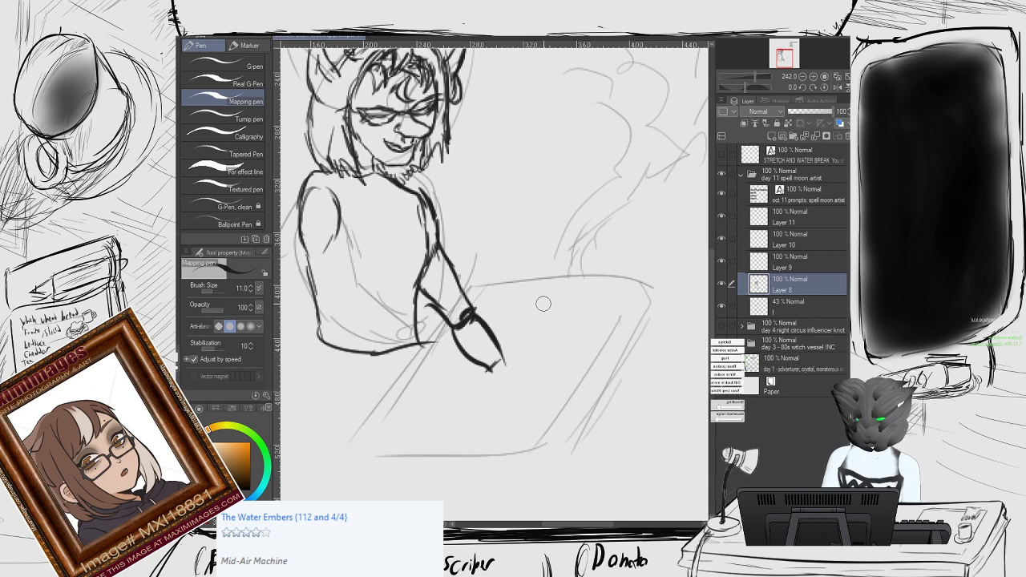
# Draw a small curled hand with fingers at the end of the forearm.
pyautogui.moveTo(502, 360)
pyautogui.mouseDown()
pyautogui.moveTo(515, 375)
pyautogui.moveTo(486, 383)
pyautogui.moveTo(501, 376)
pyautogui.mouseUp()
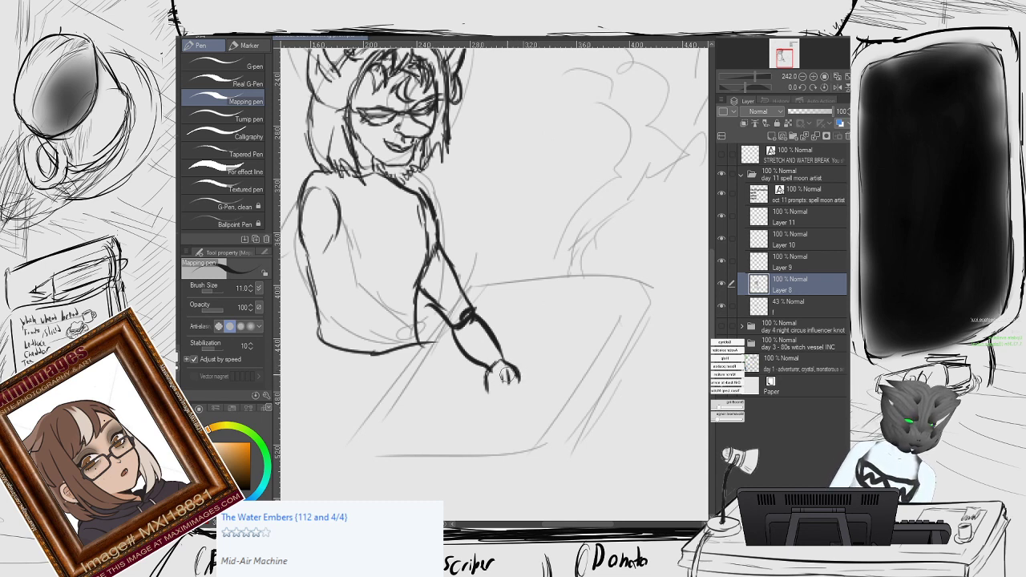
pyautogui.moveTo(517, 372); pyautogui.dragTo(513, 388)
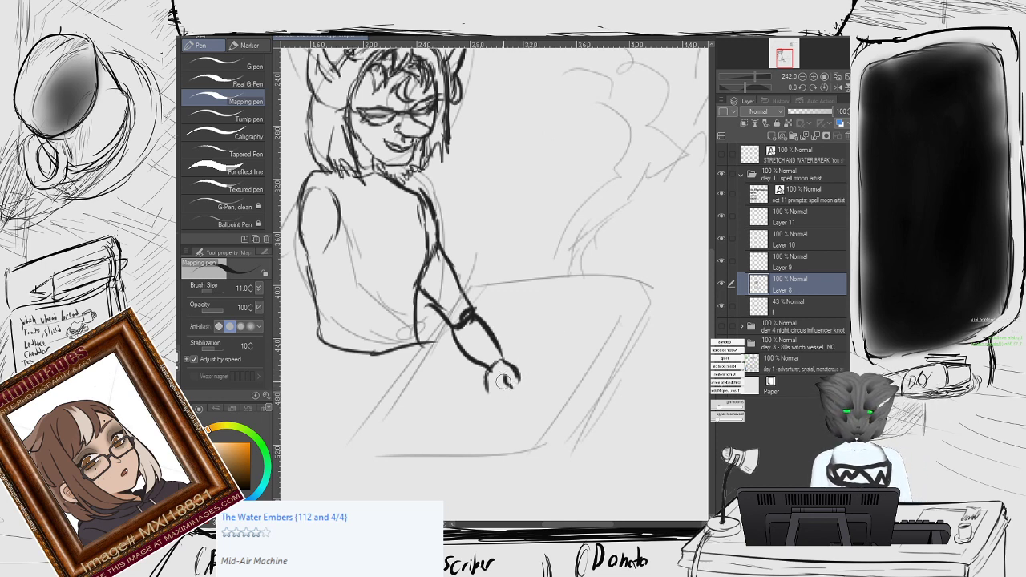
pyautogui.moveTo(498, 380)
pyautogui.mouseDown()
pyautogui.moveTo(507, 393)
pyautogui.moveTo(494, 393)
pyautogui.moveTo(513, 378)
pyautogui.mouseUp()
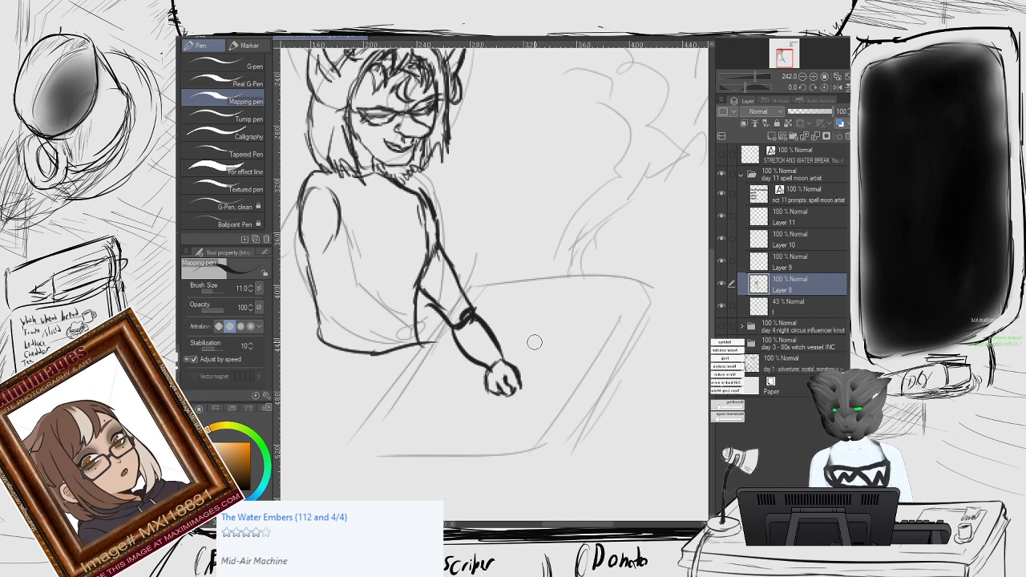
# Rename Layer 9 as "how do i draw a hand with a pen lol".
pyautogui.click(802, 265)
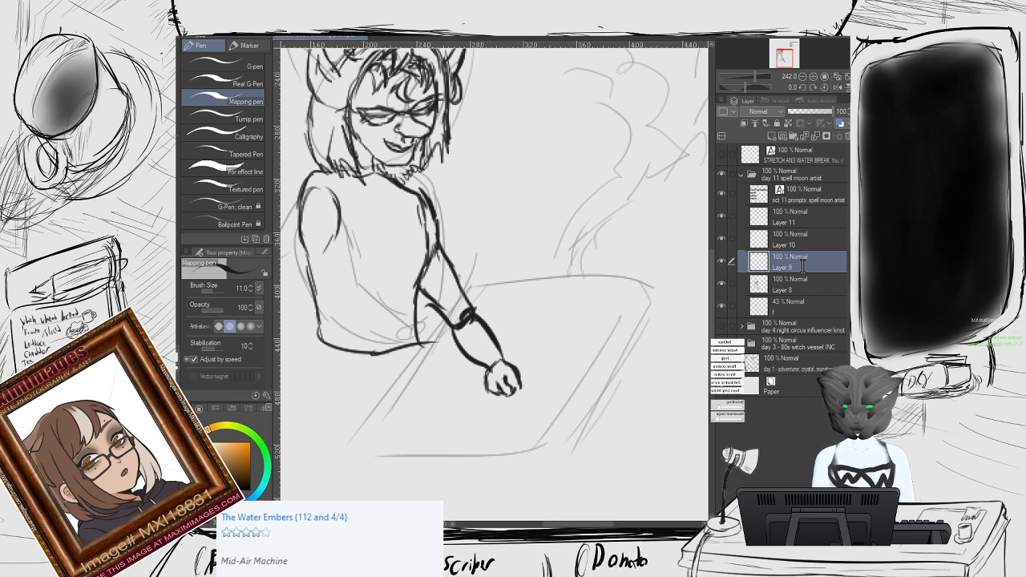
pyautogui.doubleClick(803, 264)
pyautogui.write('how do i draw a hand with a pen lol')
pyautogui.press('Return')
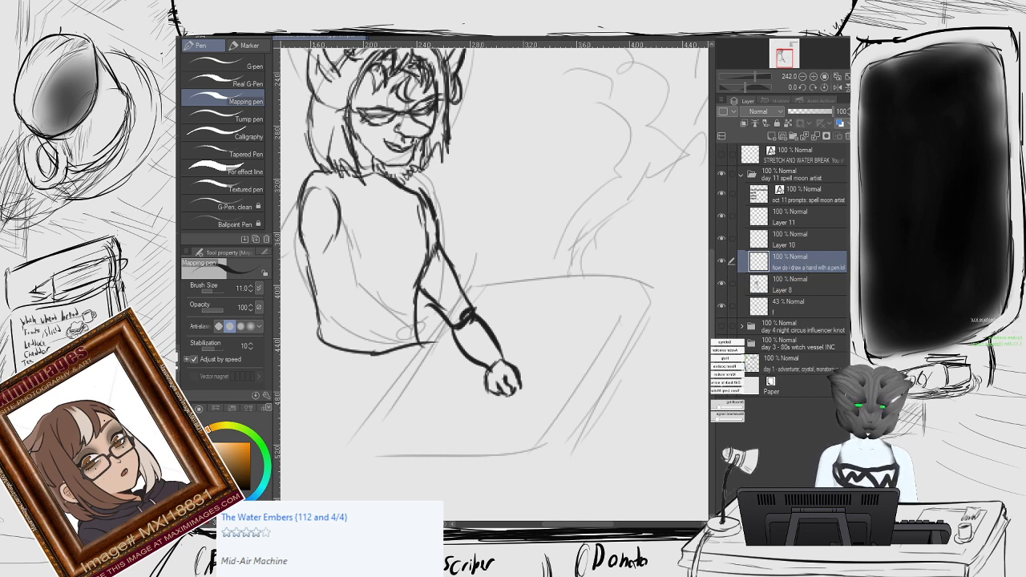
# Try sketching a large hand beside the drawing board, with its back, lower edge, fingers and extended index finger.
pyautogui.scroll(-2, 409, 278)
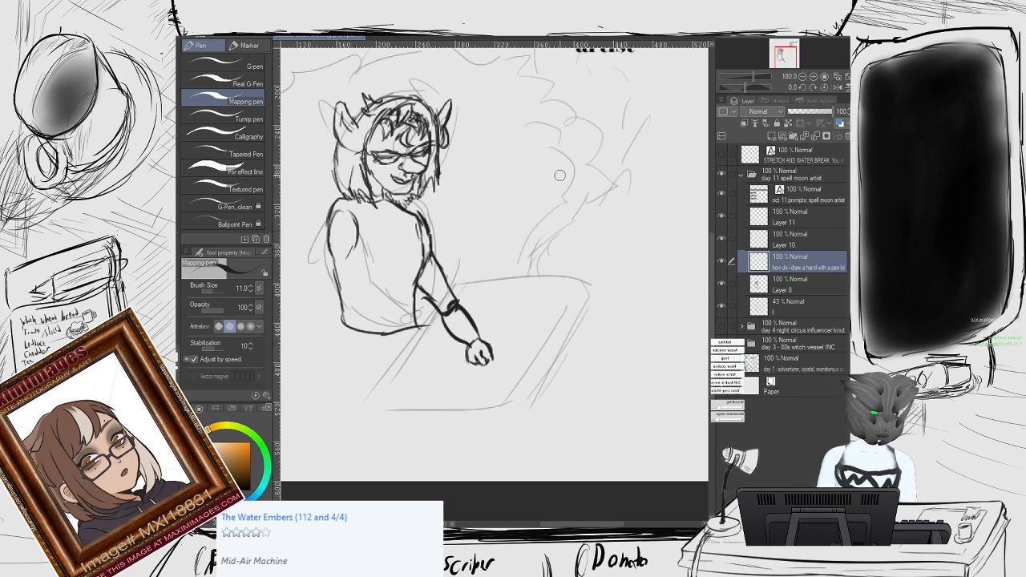
pyautogui.moveTo(574, 160)
pyautogui.mouseDown()
pyautogui.moveTo(514, 219)
pyautogui.moveTo(500, 279)
pyautogui.mouseUp()
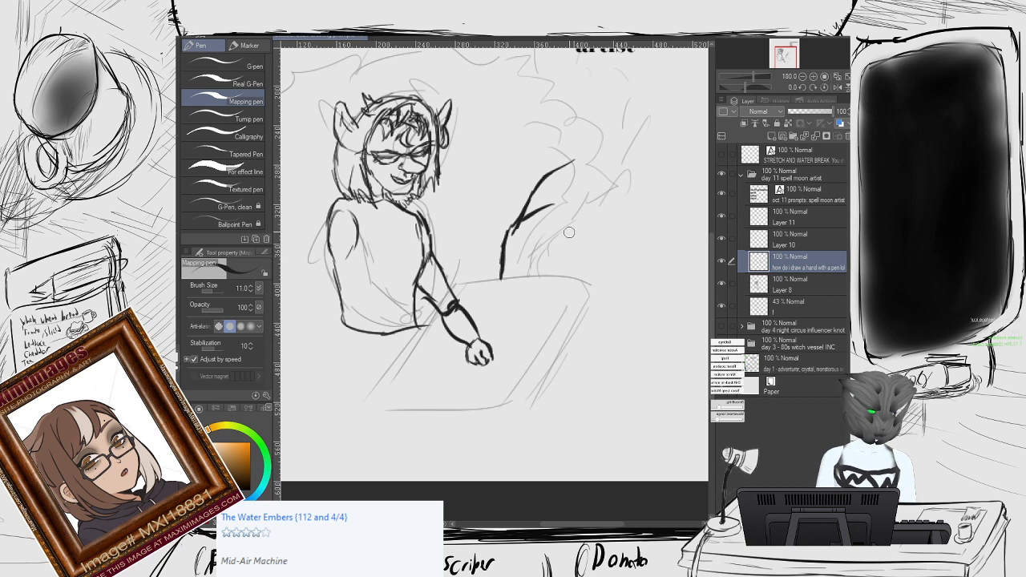
pyautogui.moveTo(637, 215)
pyautogui.mouseDown()
pyautogui.moveTo(621, 222)
pyautogui.moveTo(585, 280)
pyautogui.mouseUp()
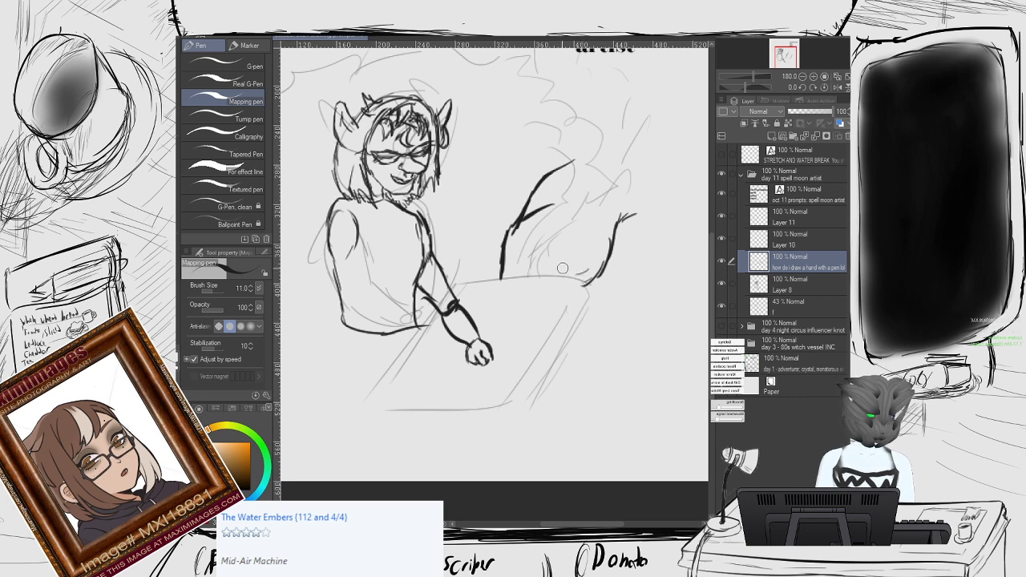
pyautogui.moveTo(589, 277)
pyautogui.mouseDown()
pyautogui.moveTo(562, 301)
pyautogui.moveTo(539, 292)
pyautogui.mouseUp()
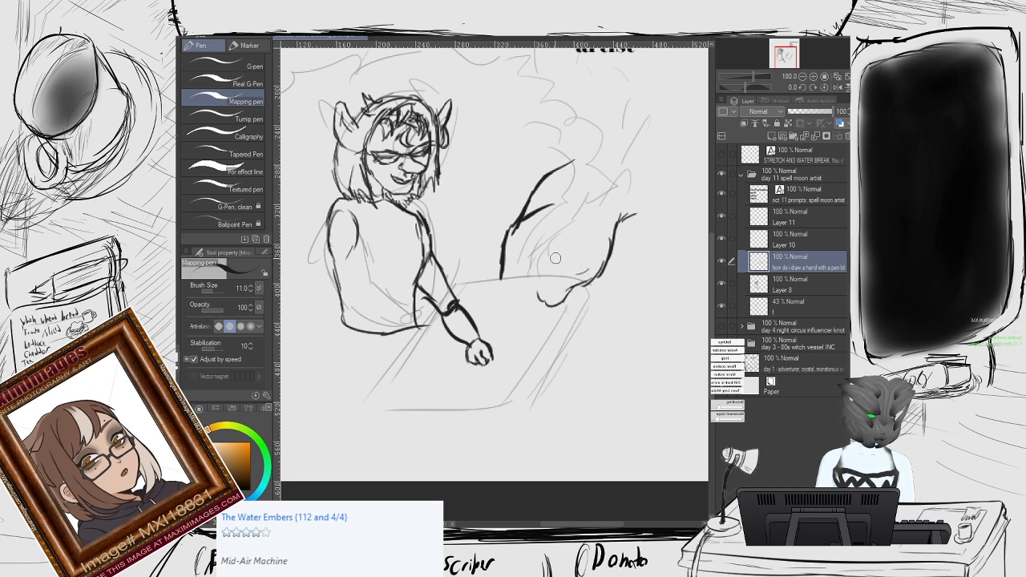
pyautogui.moveTo(560, 244); pyautogui.dragTo(542, 286)
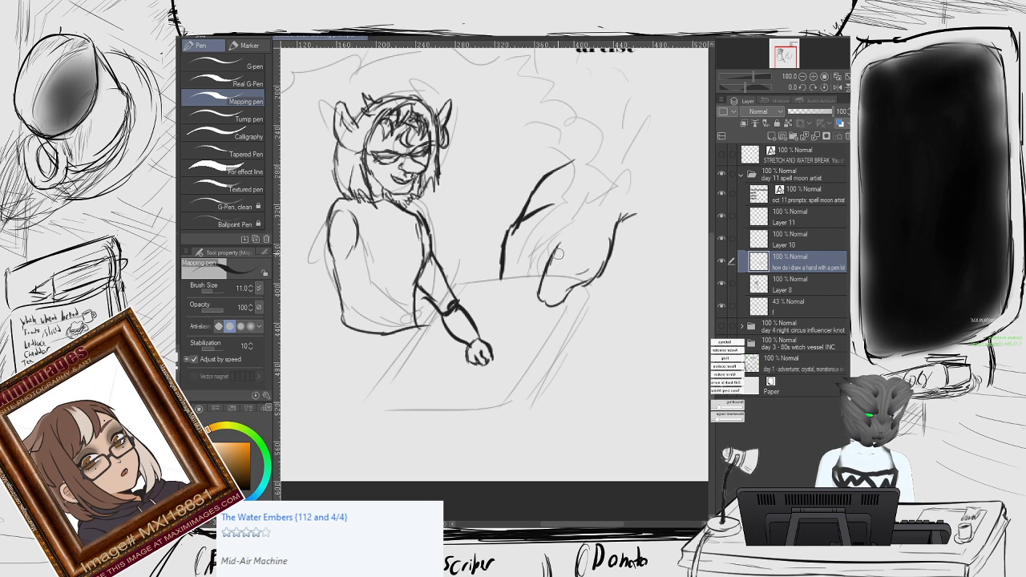
pyautogui.moveTo(601, 248); pyautogui.dragTo(574, 284)
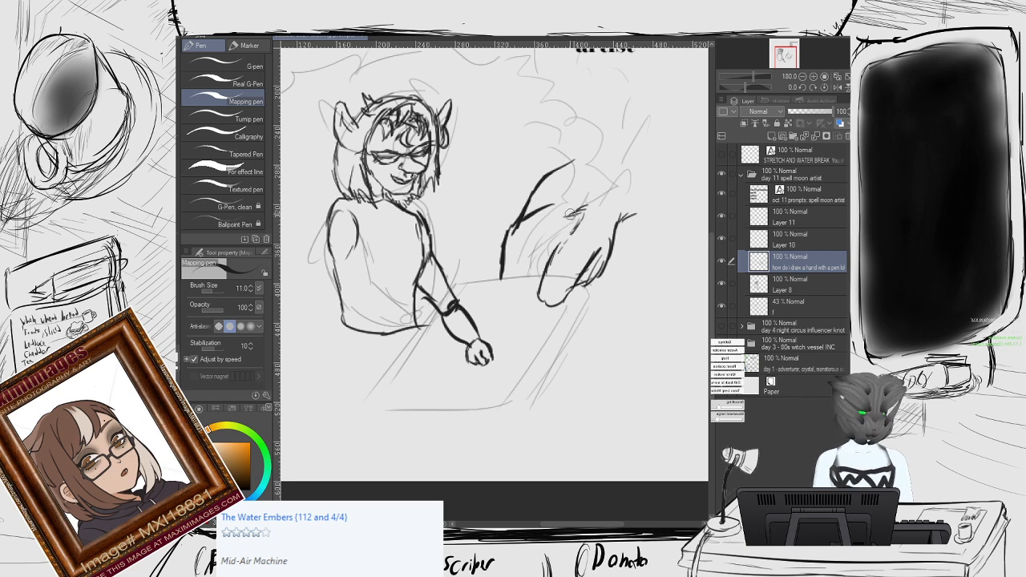
pyautogui.moveTo(564, 223)
pyautogui.mouseDown()
pyautogui.moveTo(528, 267)
pyautogui.moveTo(536, 262)
pyautogui.moveTo(521, 316)
pyautogui.mouseUp()
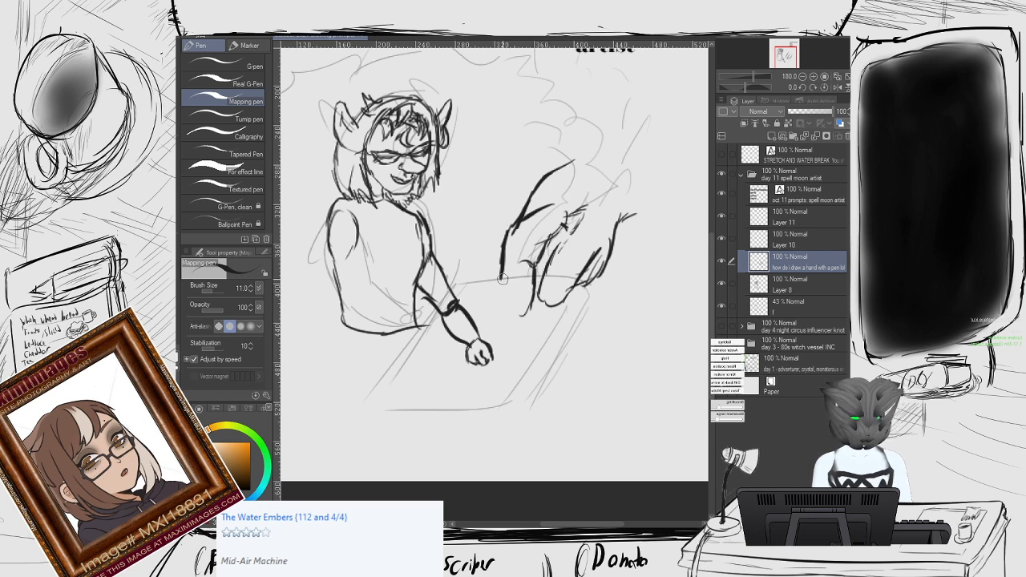
pyautogui.moveTo(499, 281)
pyautogui.mouseDown()
pyautogui.moveTo(524, 316)
pyautogui.moveTo(513, 334)
pyautogui.moveTo(501, 304)
pyautogui.moveTo(507, 336)
pyautogui.moveTo(527, 319)
pyautogui.moveTo(510, 354)
pyautogui.moveTo(499, 338)
pyautogui.moveTo(523, 324)
pyautogui.mouseUp()
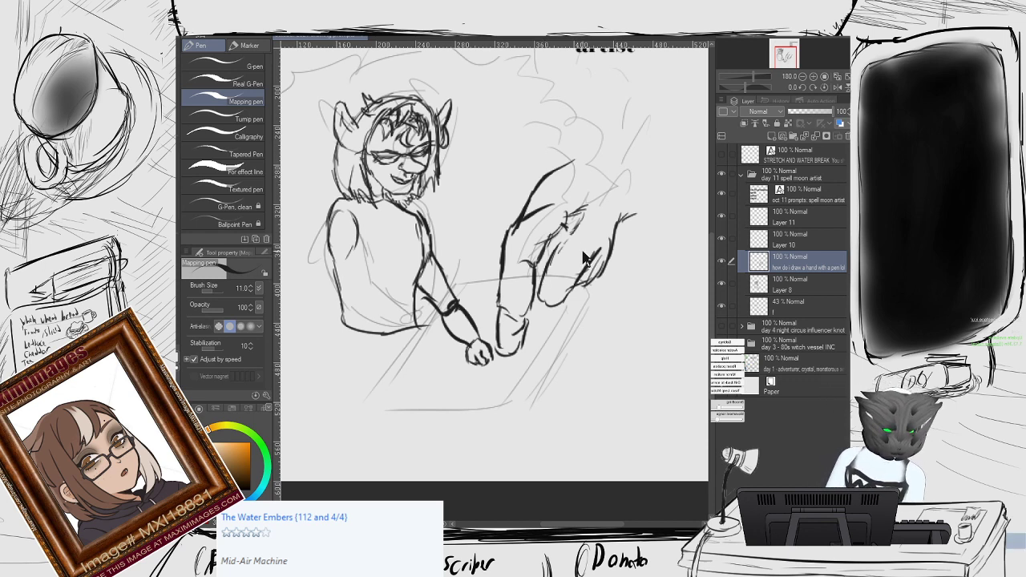
# Undo the last finger strokes of the large hand and erase the rest of it with the Soft eraser.
pyautogui.hotkey('ctrl', 'z')
pyautogui.hotkey('ctrl', 'z')
pyautogui.hotkey('ctrl', 'z')
pyautogui.hotkey('ctrl', 'z')
pyautogui.hotkey('ctrl', 'z')
pyautogui.hotkey('ctrl', 'z')
pyautogui.hotkey('ctrl', 'z')
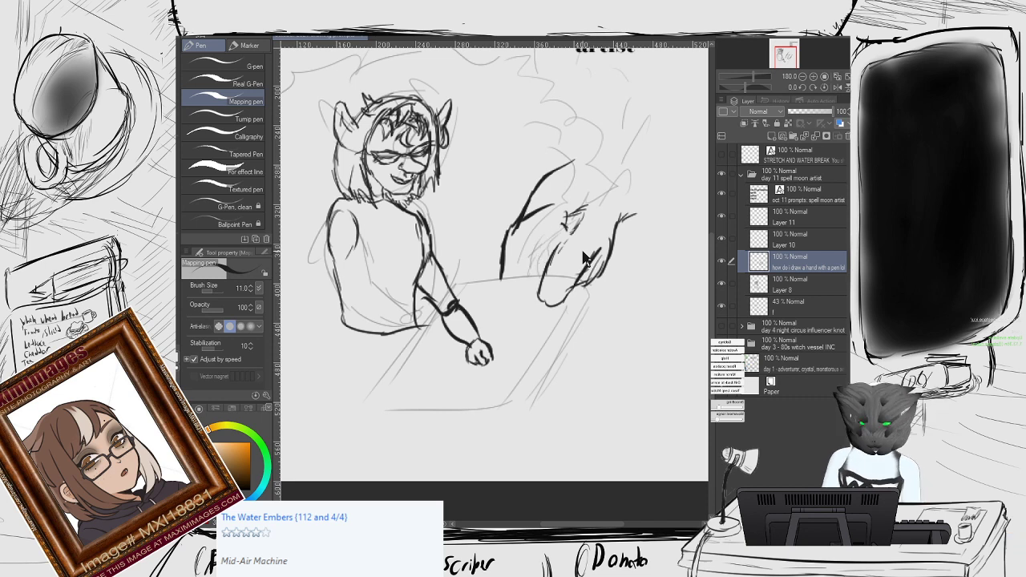
pyautogui.press('e')
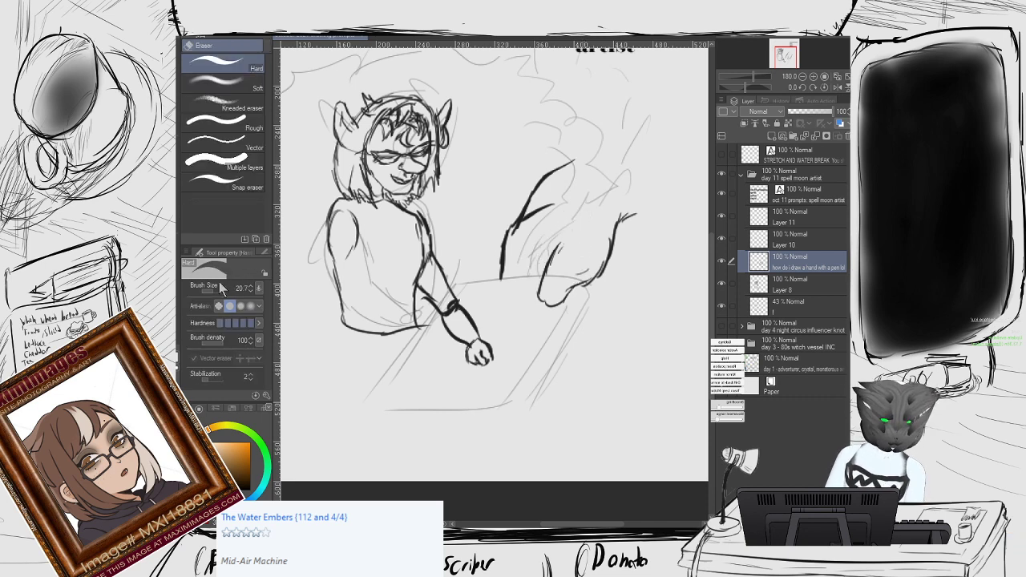
pyautogui.click(223, 80)
pyautogui.click(217, 292)
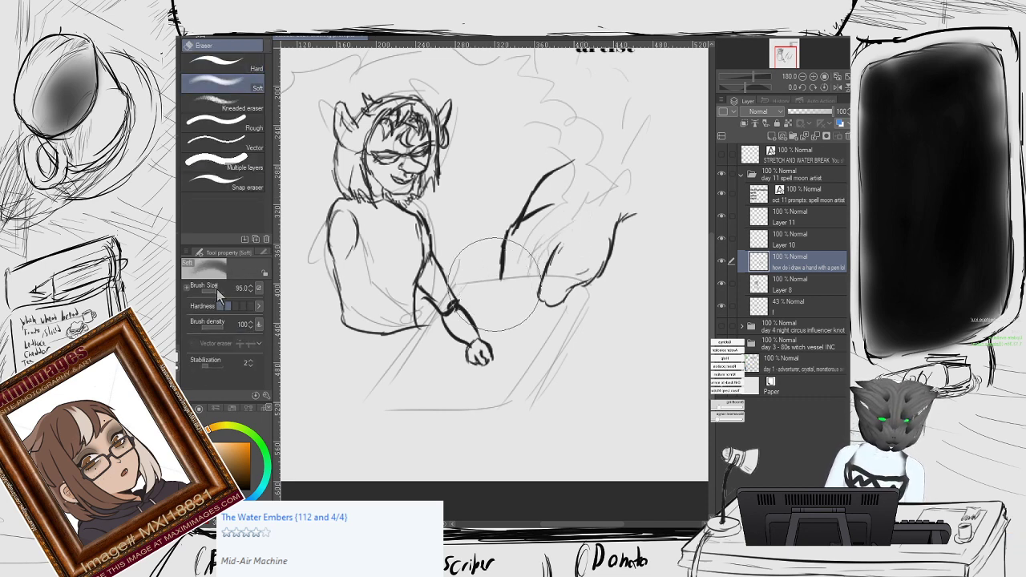
pyautogui.moveTo(570, 163)
pyautogui.mouseDown()
pyautogui.moveTo(541, 233)
pyautogui.moveTo(557, 187)
pyautogui.moveTo(594, 312)
pyautogui.moveTo(592, 213)
pyautogui.moveTo(581, 239)
pyautogui.moveTo(534, 257)
pyautogui.mouseUp()
# Draw a bigger hand reaching over the drawing board, with its back, downward index finger, thumb side and jagged lower edge, using the Mapping pen.
pyautogui.press('p')
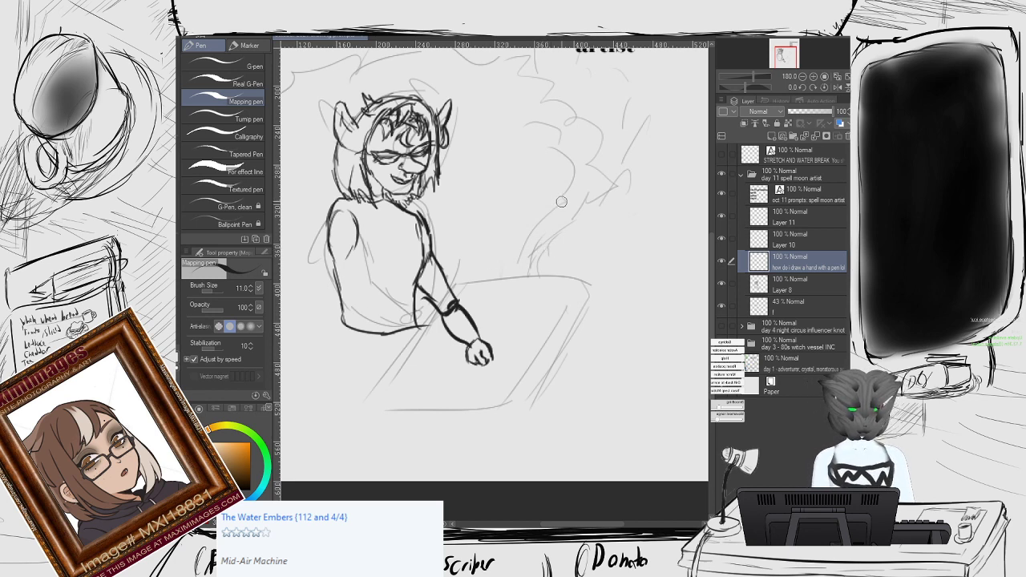
pyautogui.moveTo(609, 138)
pyautogui.mouseDown()
pyautogui.moveTo(532, 181)
pyautogui.moveTo(501, 233)
pyautogui.mouseUp()
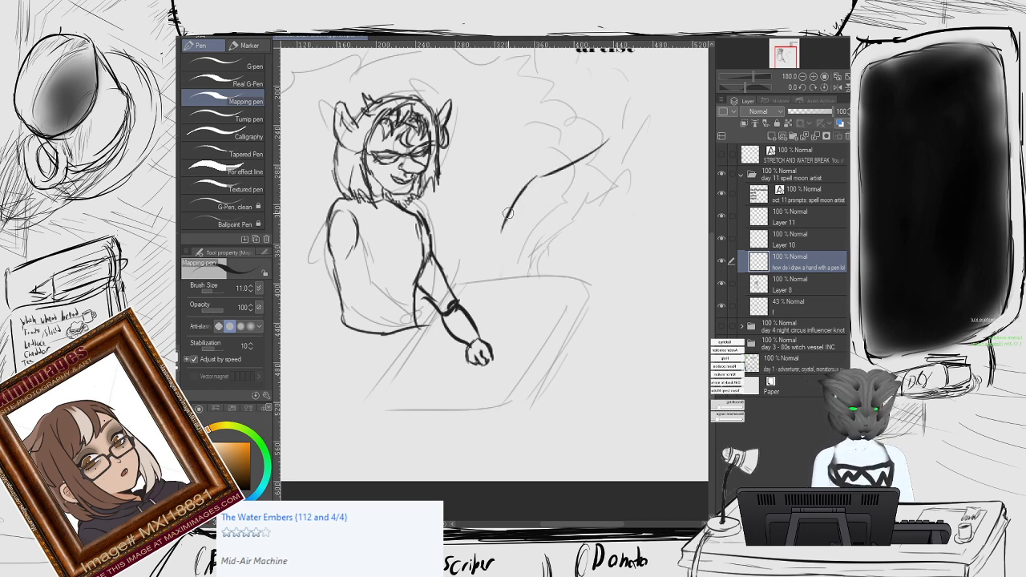
pyautogui.moveTo(513, 196)
pyautogui.mouseDown()
pyautogui.moveTo(482, 274)
pyautogui.moveTo(496, 330)
pyautogui.moveTo(532, 314)
pyautogui.moveTo(518, 346)
pyautogui.moveTo(490, 324)
pyautogui.moveTo(531, 331)
pyautogui.moveTo(510, 282)
pyautogui.moveTo(533, 252)
pyautogui.moveTo(531, 235)
pyautogui.moveTo(599, 212)
pyautogui.mouseUp()
pyautogui.moveTo(687, 217)
pyautogui.mouseDown()
pyautogui.moveTo(611, 301)
pyautogui.moveTo(579, 313)
pyautogui.mouseUp()
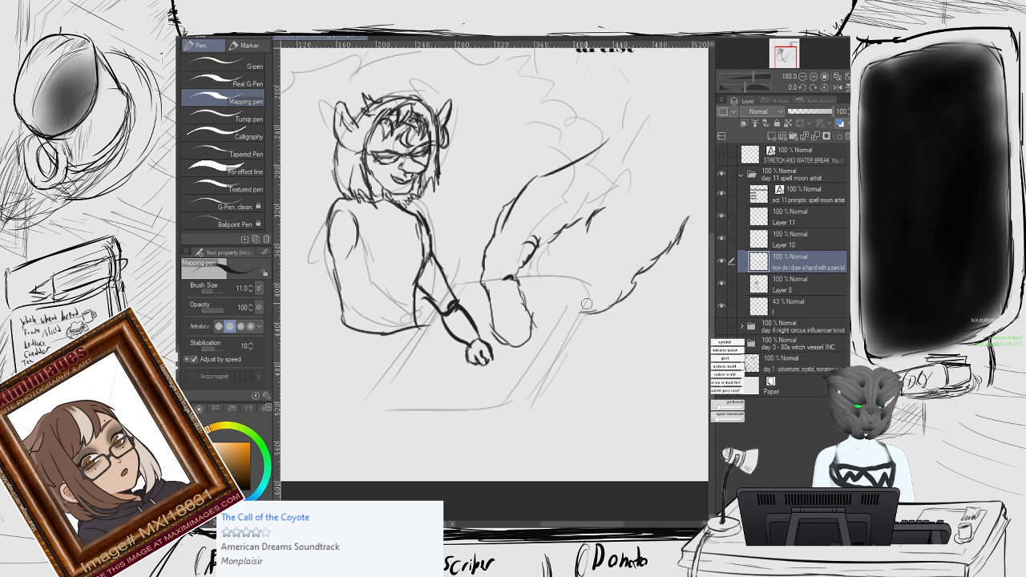
pyautogui.moveTo(585, 224); pyautogui.dragTo(554, 276)
pyautogui.moveTo(631, 240)
pyautogui.mouseDown()
pyautogui.moveTo(633, 258)
pyautogui.moveTo(598, 300)
pyautogui.moveTo(611, 291)
pyautogui.moveTo(586, 301)
pyautogui.moveTo(571, 325)
pyautogui.moveTo(584, 306)
pyautogui.moveTo(559, 271)
pyautogui.moveTo(527, 321)
pyautogui.mouseUp()
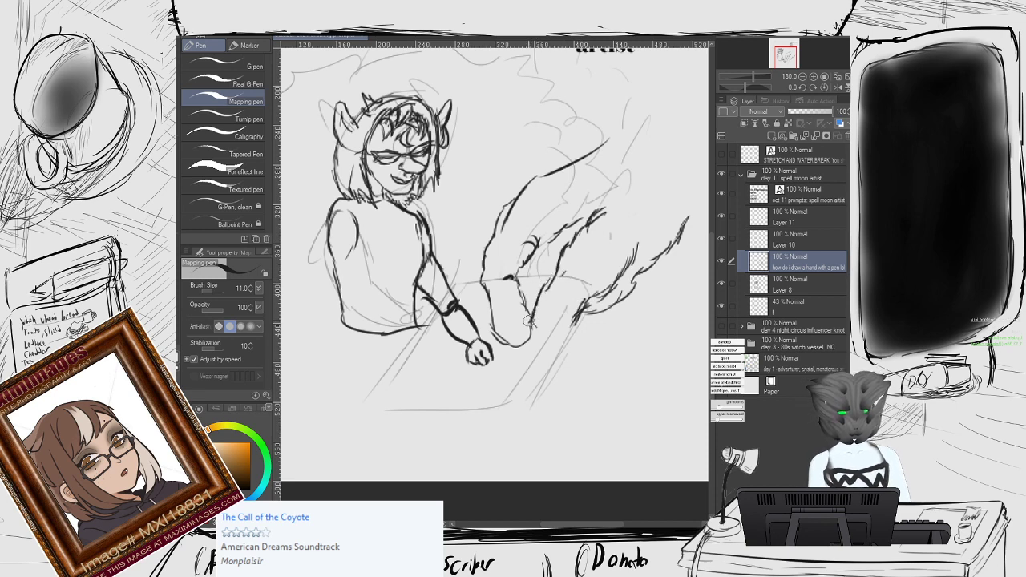
# Try a long rounded finger next to the large hand's index finger, and undo those finger strokes.
pyautogui.moveTo(589, 307)
pyautogui.mouseDown()
pyautogui.moveTo(567, 338)
pyautogui.moveTo(532, 319)
pyautogui.moveTo(542, 321)
pyautogui.mouseUp()
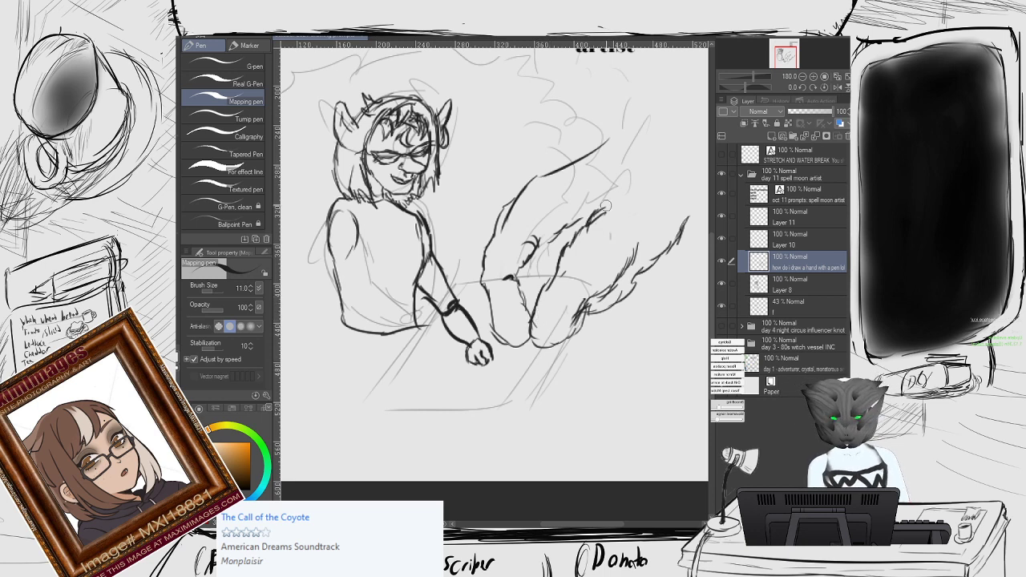
pyautogui.press('e')
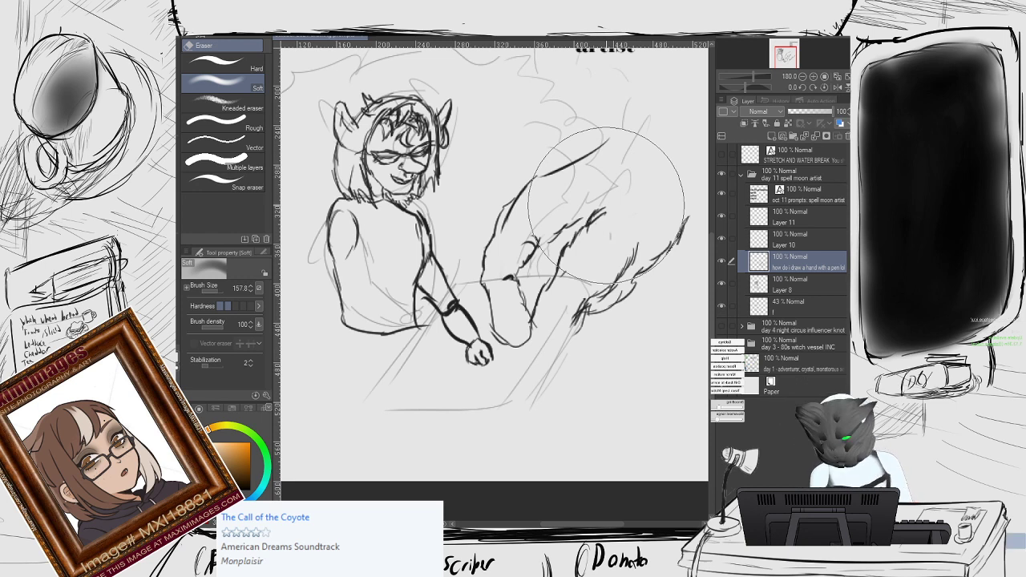
pyautogui.click(605, 205)
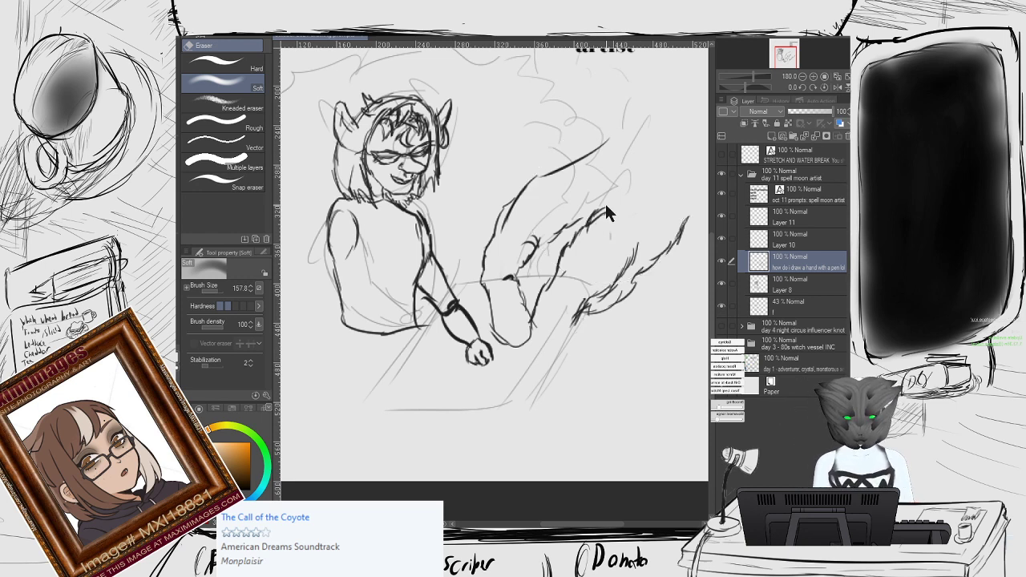
pyautogui.hotkey('ctrl', 'z')
pyautogui.hotkey('ctrl', 'z')
pyautogui.hotkey('ctrl', 'z')
pyautogui.hotkey('ctrl', 'z')
pyautogui.hotkey('ctrl', 'z')
pyautogui.hotkey('ctrl', 'z')
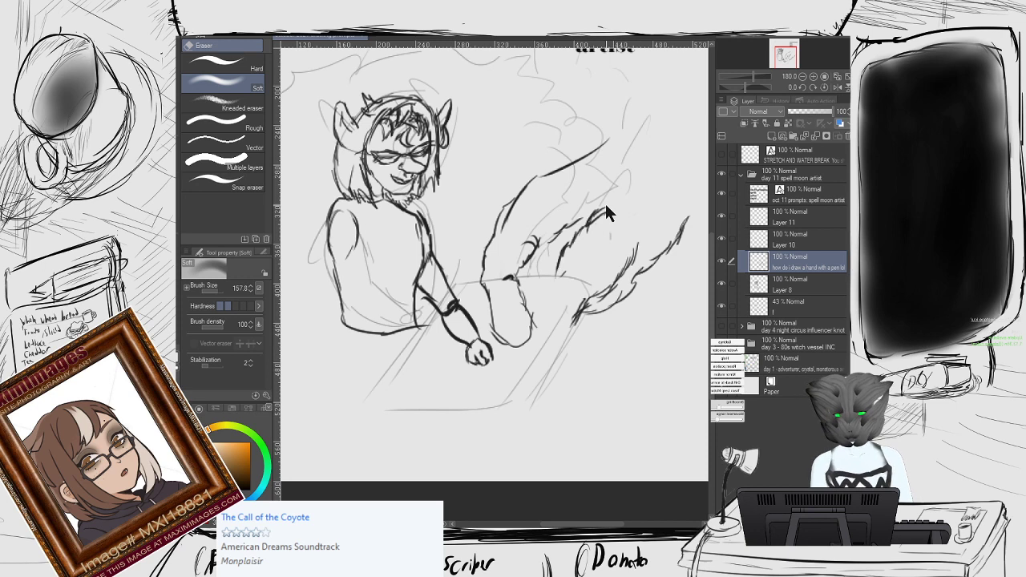
# Redraw the finger beside the index finger as a shorter curled one and draw a long dark pen held in the large hand.
pyautogui.press('p')
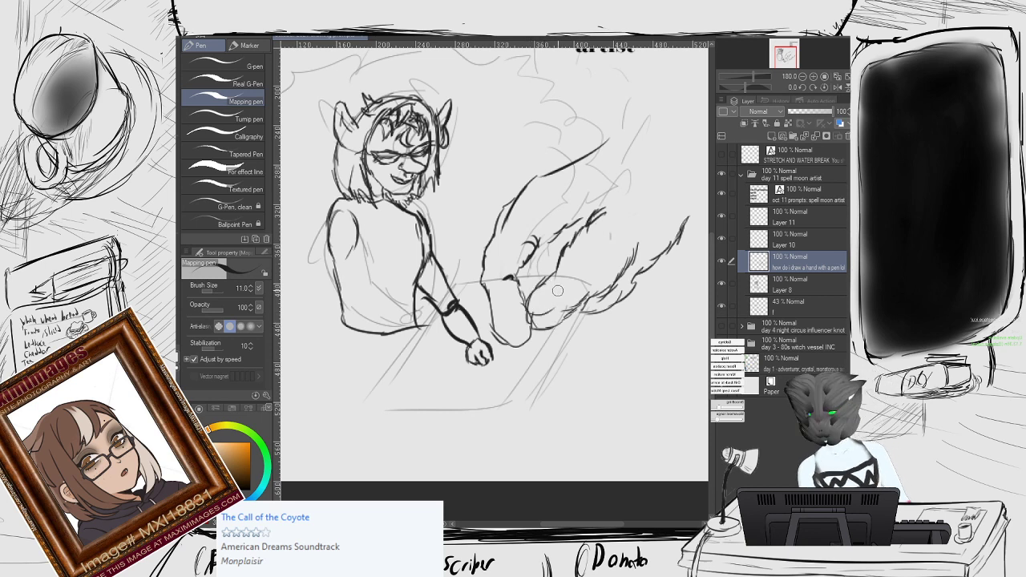
pyautogui.moveTo(563, 302)
pyautogui.mouseDown()
pyautogui.moveTo(532, 304)
pyautogui.moveTo(553, 317)
pyautogui.moveTo(529, 321)
pyautogui.mouseUp()
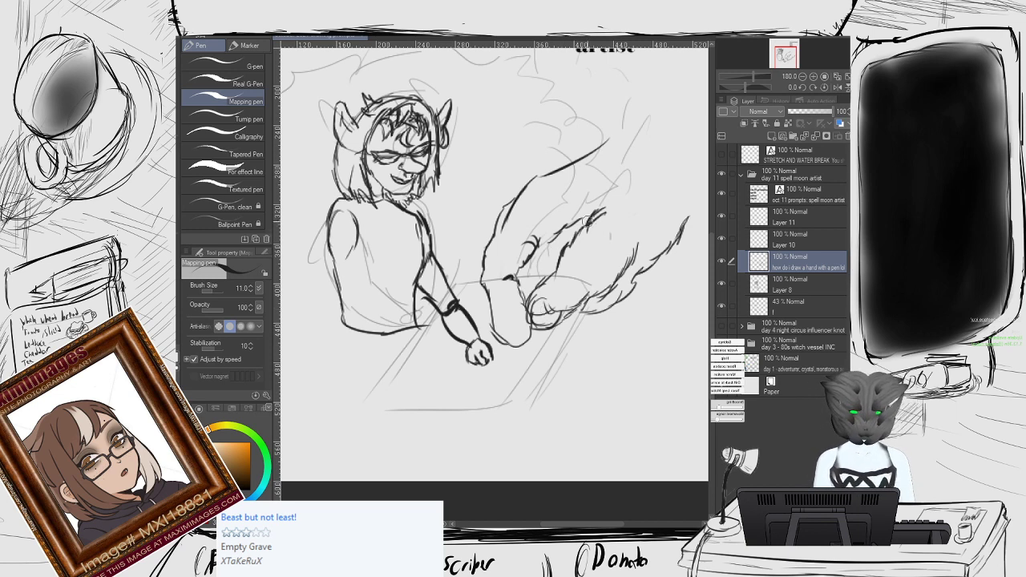
pyautogui.moveTo(610, 202)
pyautogui.mouseDown()
pyautogui.moveTo(607, 175)
pyautogui.moveTo(587, 175)
pyautogui.moveTo(531, 271)
pyautogui.mouseUp()
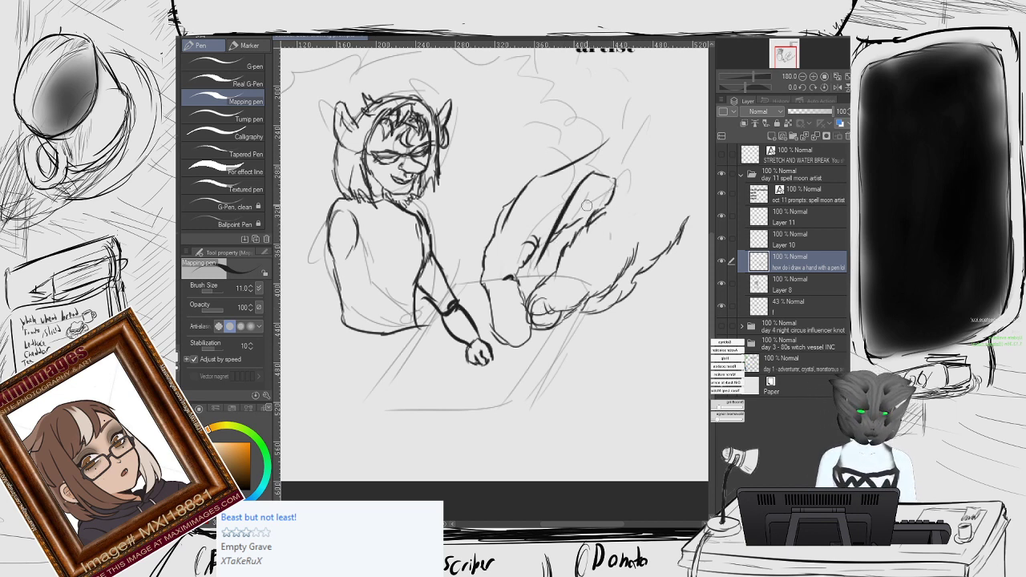
pyautogui.moveTo(610, 185)
pyautogui.mouseDown()
pyautogui.moveTo(553, 230)
pyautogui.moveTo(537, 280)
pyautogui.mouseUp()
pyautogui.moveTo(581, 215)
pyautogui.mouseDown()
pyautogui.moveTo(521, 290)
pyautogui.moveTo(510, 337)
pyautogui.moveTo(525, 358)
pyautogui.moveTo(512, 369)
pyautogui.mouseUp()
pyautogui.moveTo(530, 321)
pyautogui.mouseDown()
pyautogui.moveTo(501, 375)
pyautogui.moveTo(508, 367)
pyautogui.mouseUp()
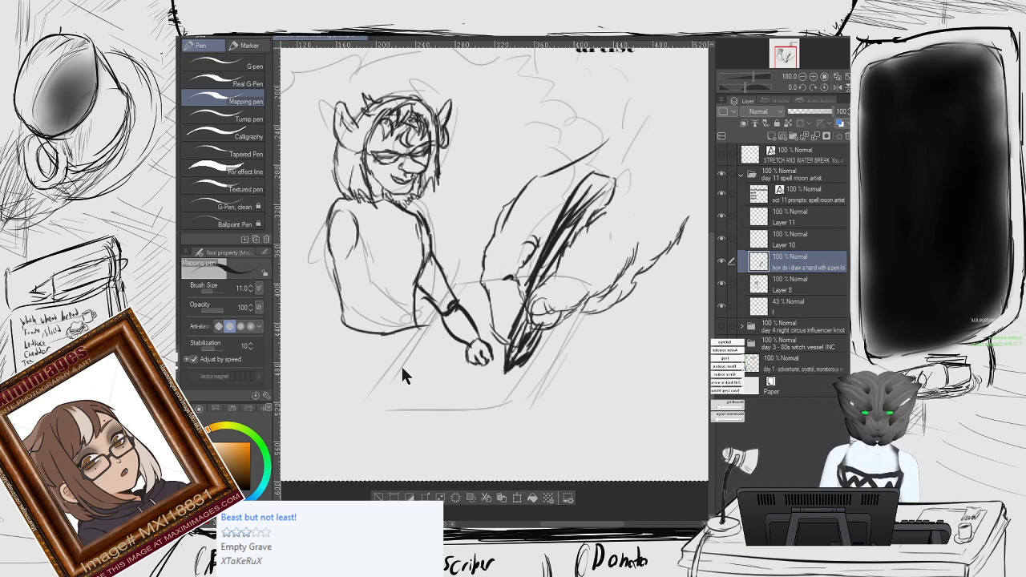
# Flip the large hand with the pen horizontally, move it to the canvas area opposite the artist, and clear the selection.
pyautogui.hotkey('ctrl', 'h')
pyautogui.scroll(-2, 495, 294)
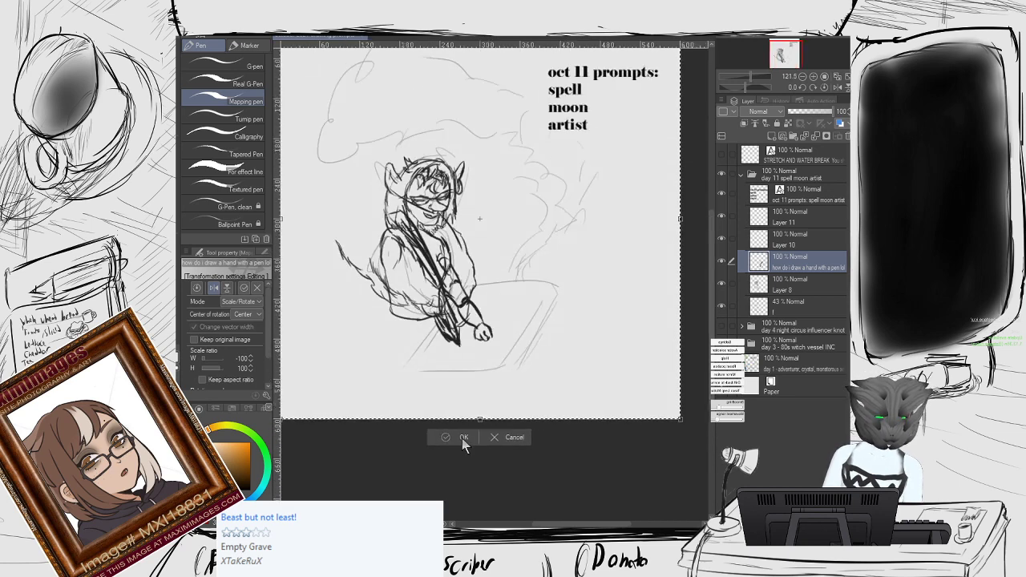
pyautogui.click(462, 439)
pyautogui.press('o')
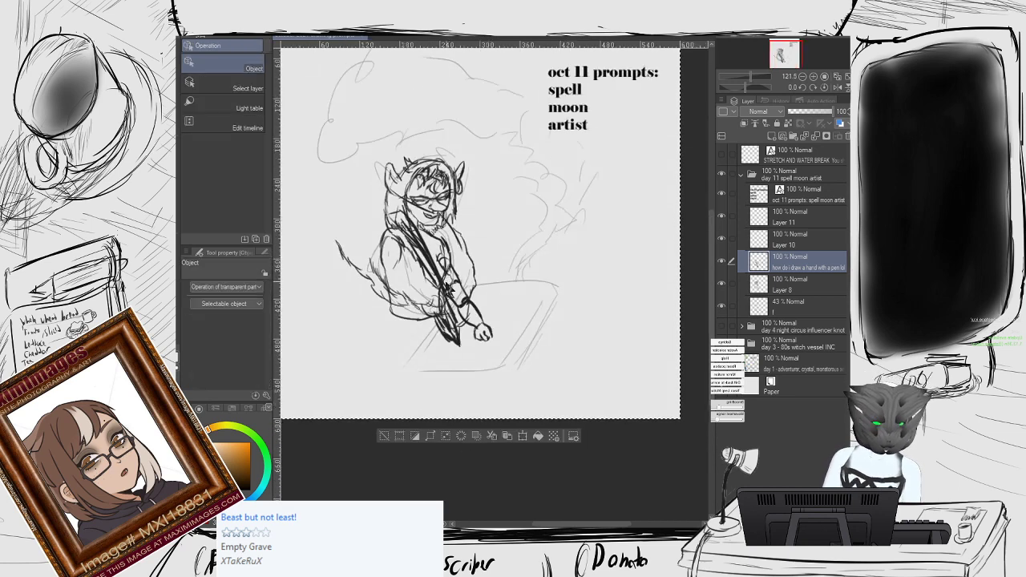
pyautogui.moveTo(450, 284)
pyautogui.mouseDown()
pyautogui.moveTo(513, 254)
pyautogui.moveTo(597, 244)
pyautogui.moveTo(618, 291)
pyautogui.mouseUp()
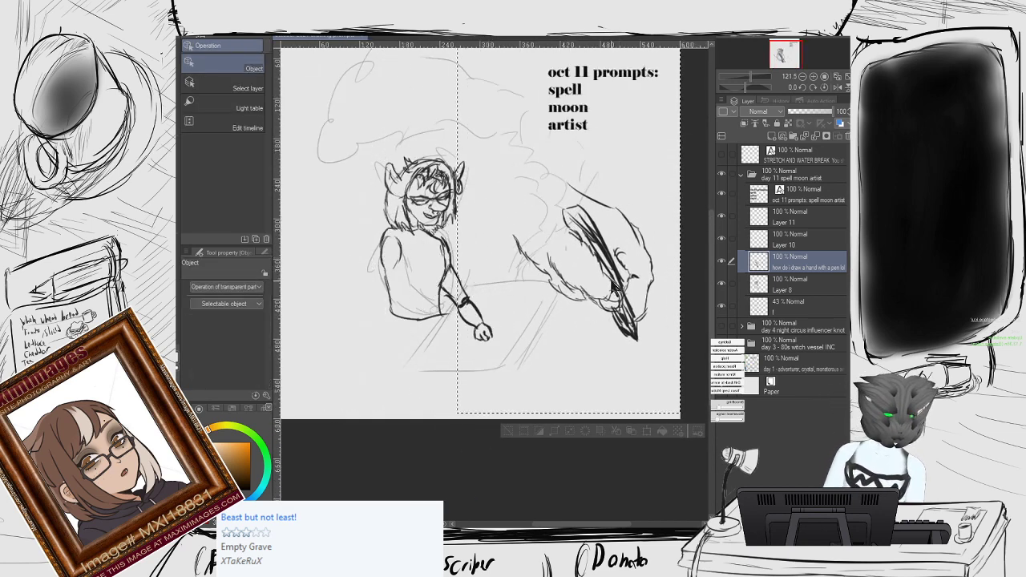
pyautogui.click(510, 432)
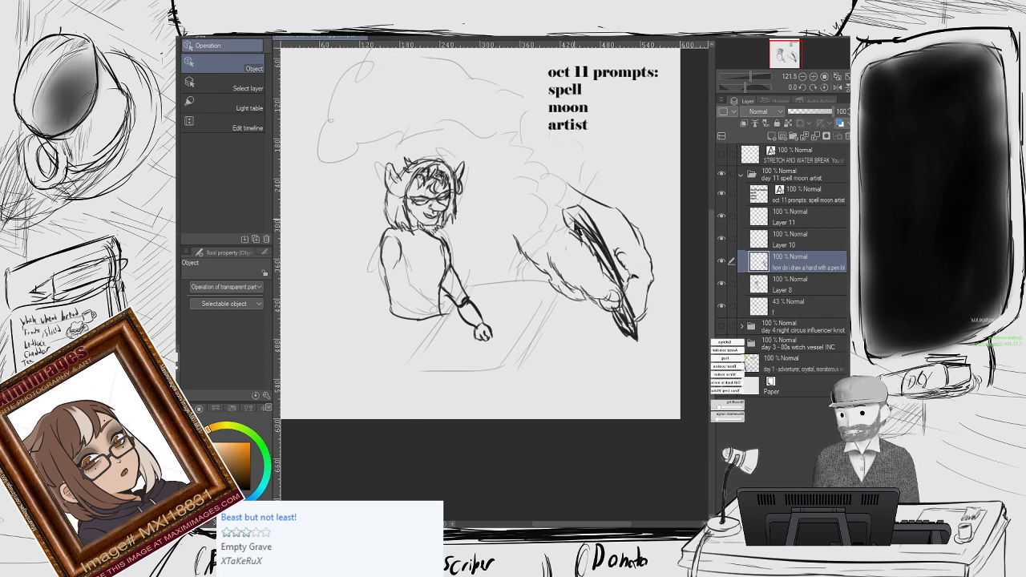
# Try adding an extended finger to the artist's small hand, undoing the first version and drawing a thicker one.
pyautogui.moveTo(574, 205); pyautogui.dragTo(567, 213)
pyautogui.scroll(2, 470, 276)
pyautogui.moveTo(468, 262); pyautogui.dragTo(417, 206)
pyautogui.press('p')
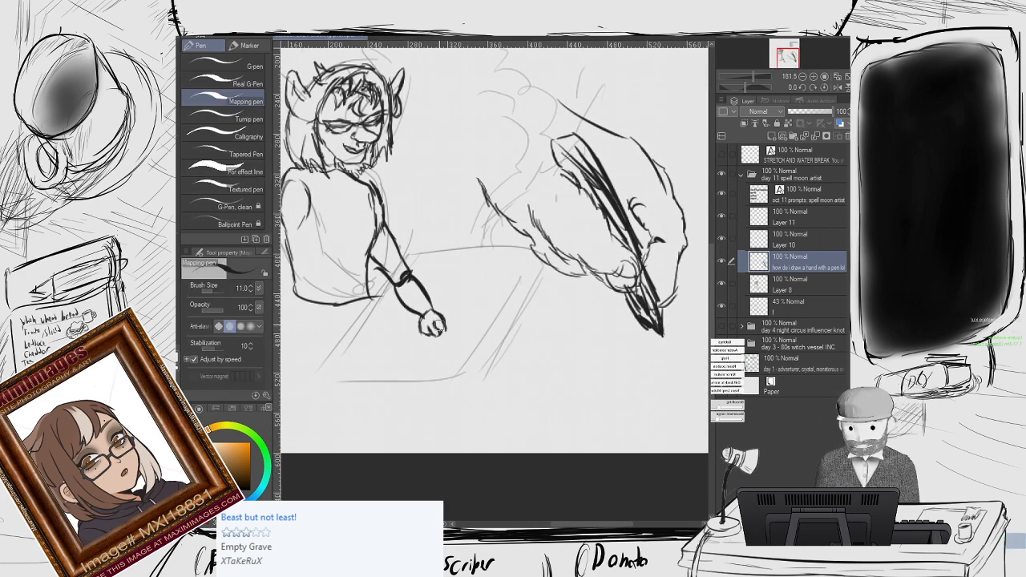
pyautogui.moveTo(438, 324); pyautogui.dragTo(445, 343)
pyautogui.hotkey('ctrl', 'z')
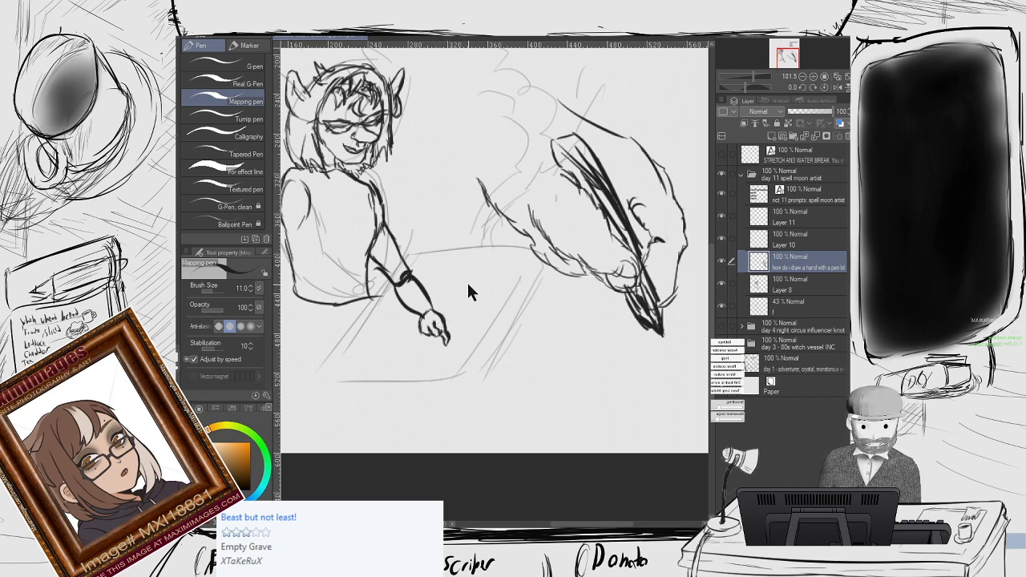
pyautogui.hotkey('ctrl', 'z')
pyautogui.hotkey('ctrl', 'z')
pyautogui.hotkey('ctrl', 'z')
pyautogui.scroll(2, 467, 319)
pyautogui.moveTo(464, 328)
pyautogui.mouseDown()
pyautogui.moveTo(489, 281)
pyautogui.moveTo(474, 312)
pyautogui.moveTo(464, 290)
pyautogui.mouseUp()
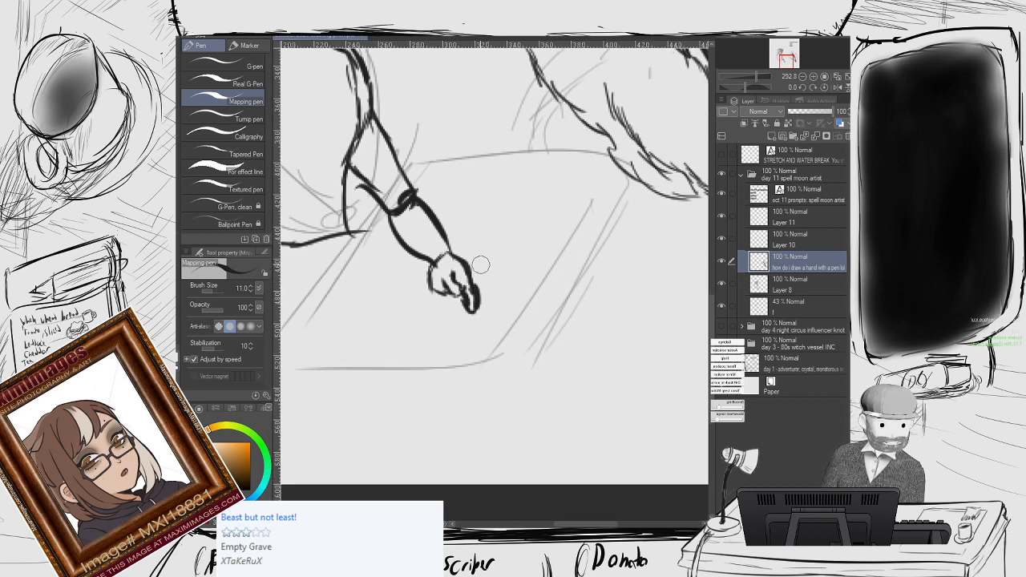
# Erase the small hand's extended finger with the Hard eraser and redraw its curled fingers on Layer 8 with the Mapping pen.
pyautogui.press('e')
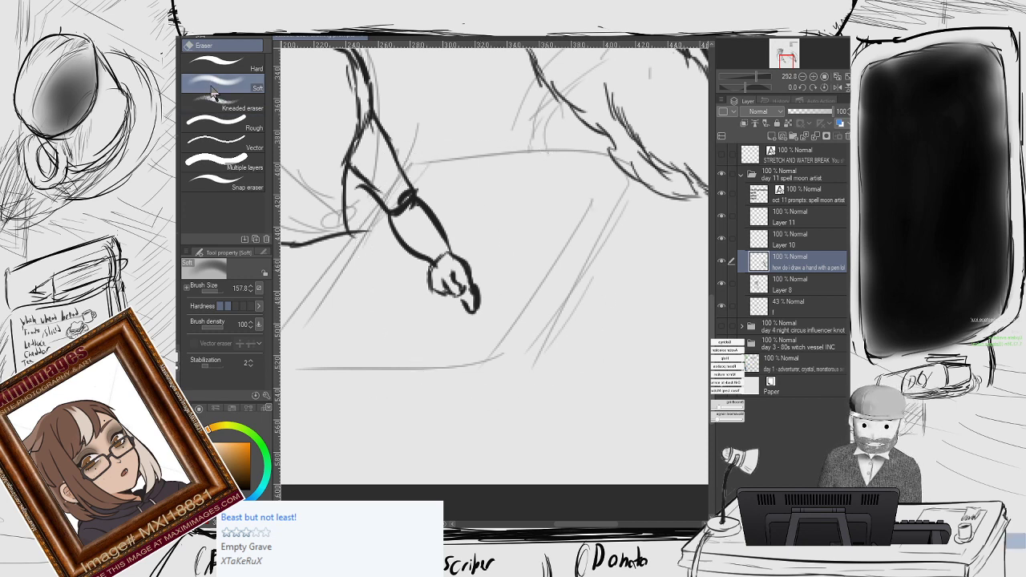
pyautogui.click(223, 64)
pyautogui.moveTo(489, 292); pyautogui.dragTo(467, 321)
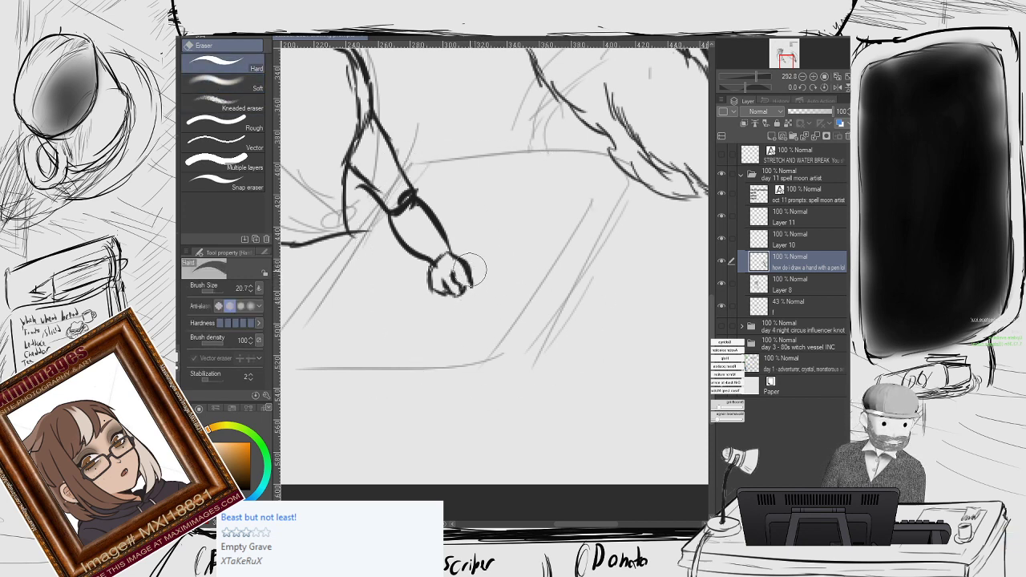
pyautogui.click(805, 288)
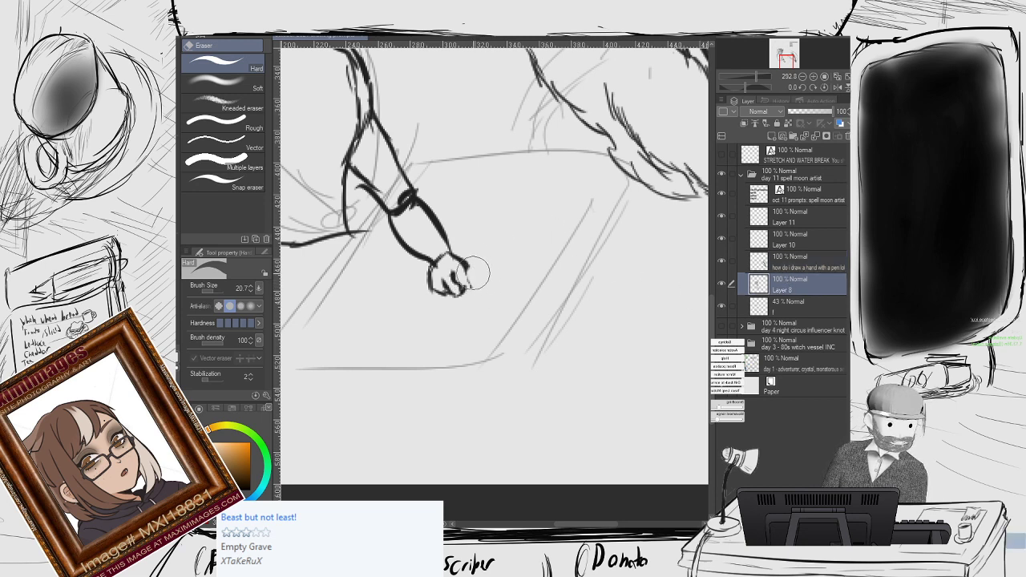
pyautogui.press('p')
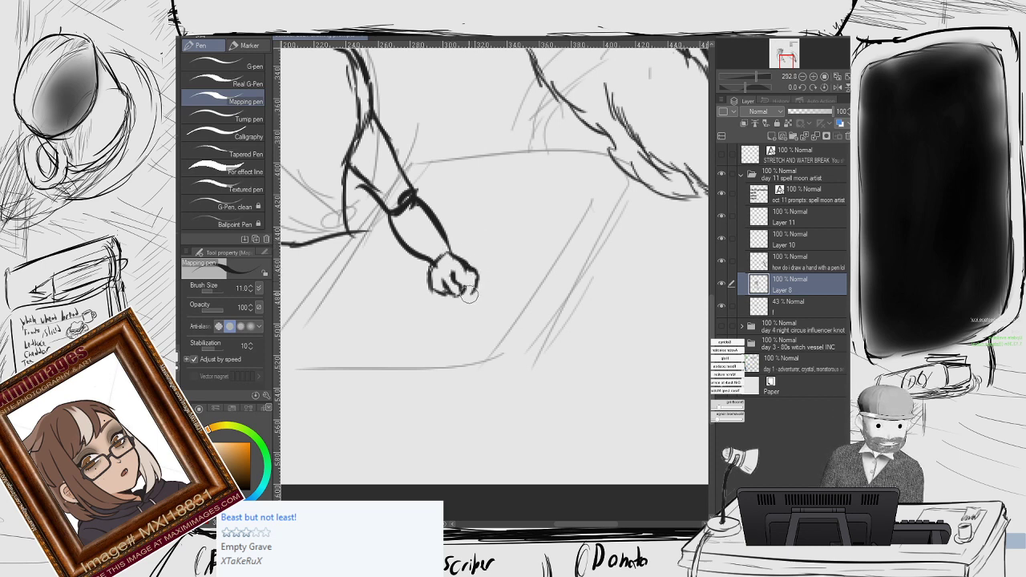
pyautogui.moveTo(454, 269); pyautogui.dragTo(459, 278)
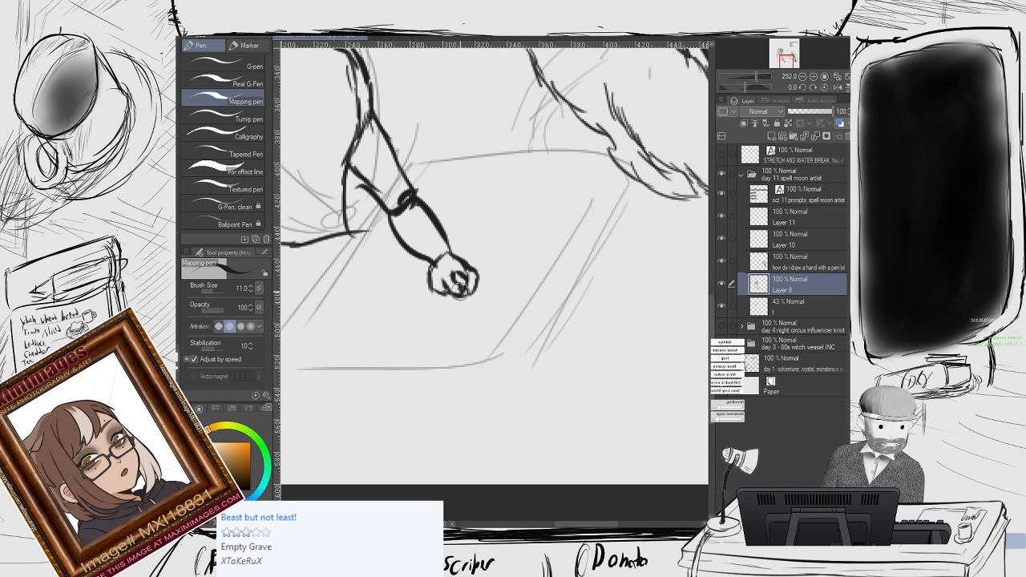
# Draw a short, thick dark pen through the artist's small curled hand on Layer 8 with the Mapping pen.
pyautogui.moveTo(451, 256)
pyautogui.mouseDown()
pyautogui.moveTo(459, 279)
pyautogui.moveTo(452, 262)
pyautogui.mouseUp()
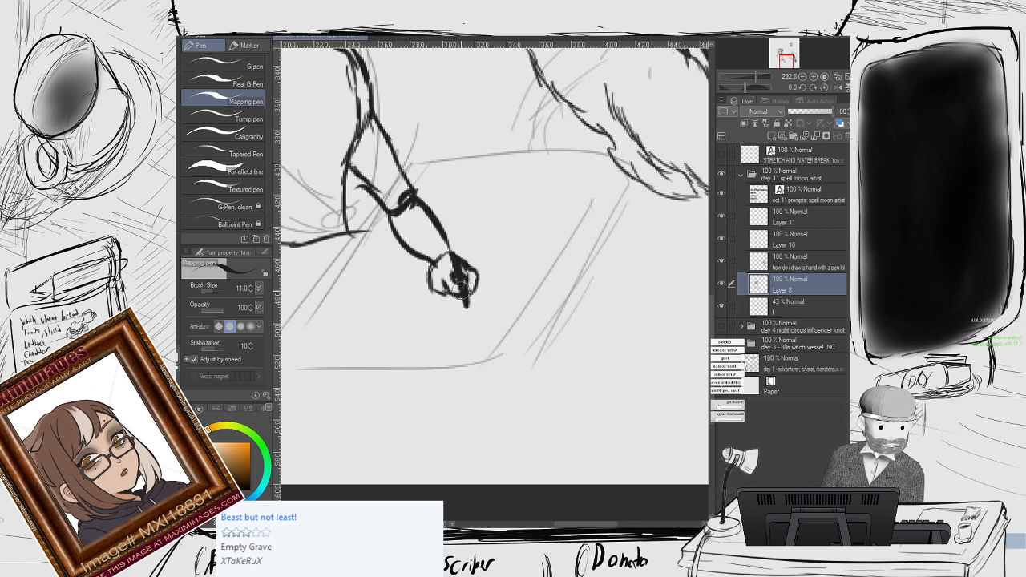
pyautogui.scroll(-4, 467, 257)
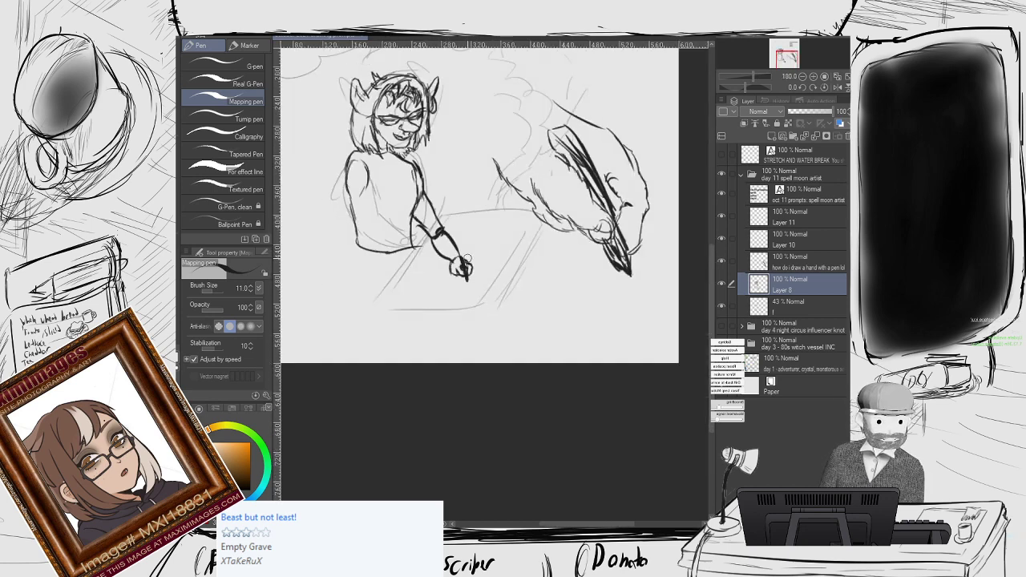
pyautogui.scroll(1, 467, 258)
pyautogui.scroll(4, 497, 295)
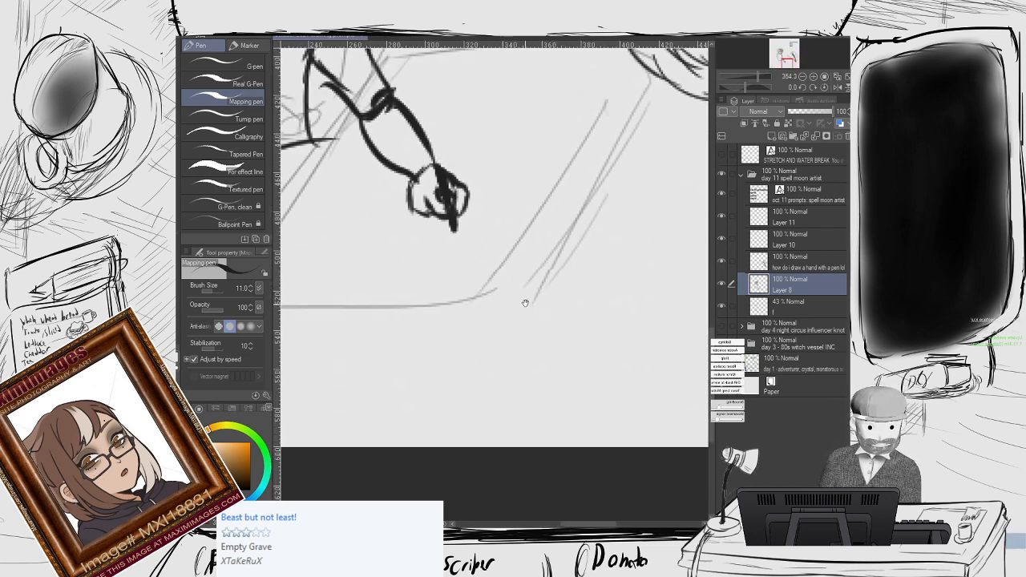
pyautogui.press('e')
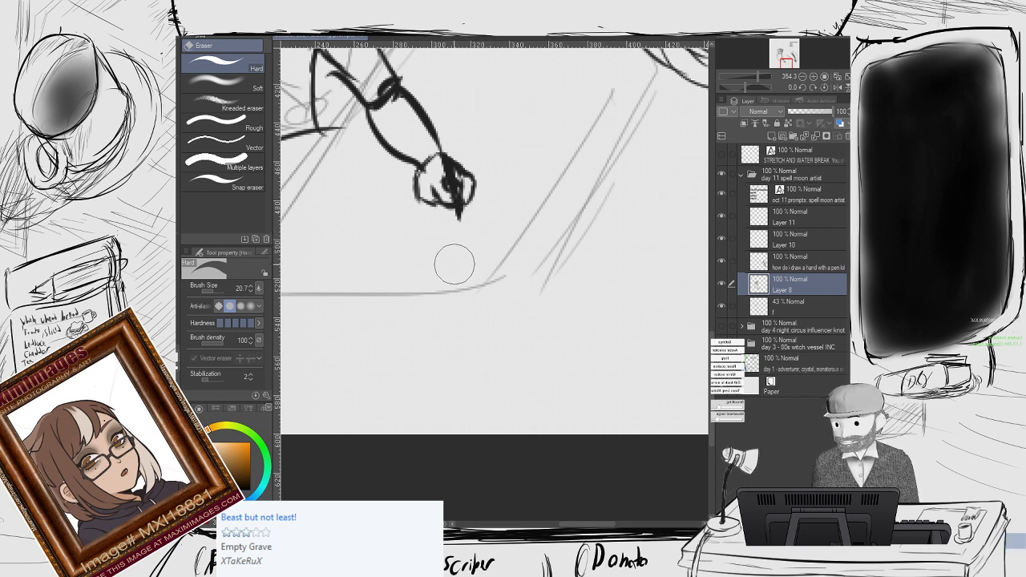
pyautogui.press('p')
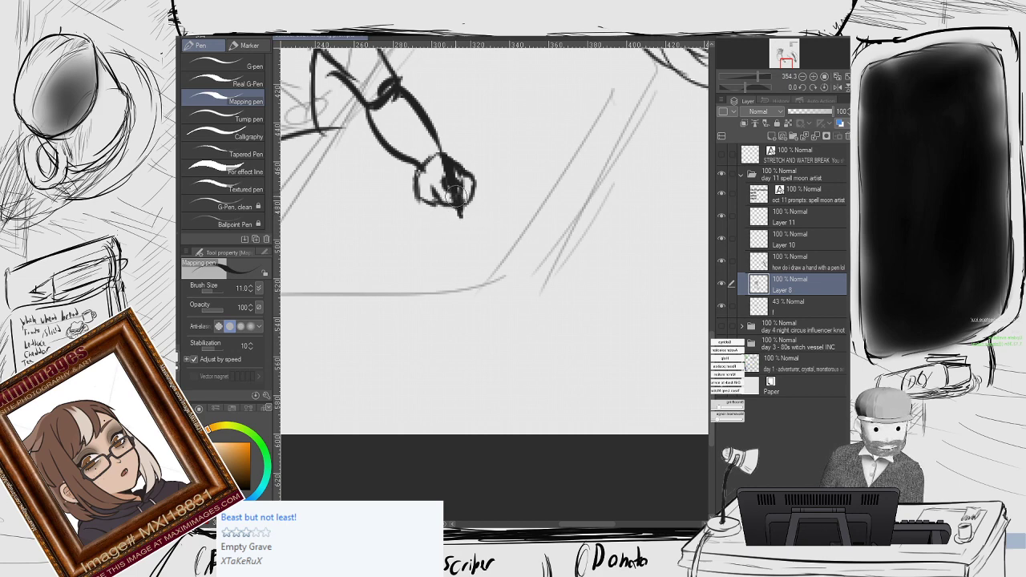
pyautogui.scroll(-2, 482, 149)
pyautogui.scroll(-3, 482, 149)
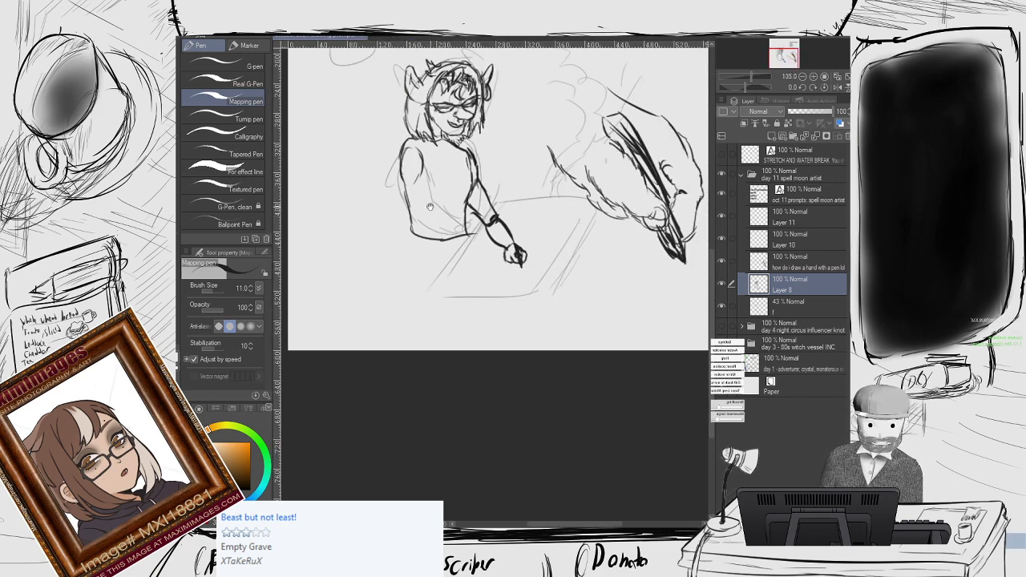
# Draw the artist's other arm with a bent forearm and curled hand on Layer 8, and move Layer 10 directly above it.
pyautogui.moveTo(429, 207); pyautogui.dragTo(466, 230)
pyautogui.click(467, 230)
pyautogui.hotkey('ctrl', 'z')
pyautogui.moveTo(422, 204)
pyautogui.mouseDown()
pyautogui.moveTo(449, 270)
pyautogui.moveTo(484, 277)
pyautogui.moveTo(450, 242)
pyautogui.moveTo(464, 283)
pyautogui.moveTo(476, 263)
pyautogui.moveTo(454, 282)
pyautogui.mouseUp()
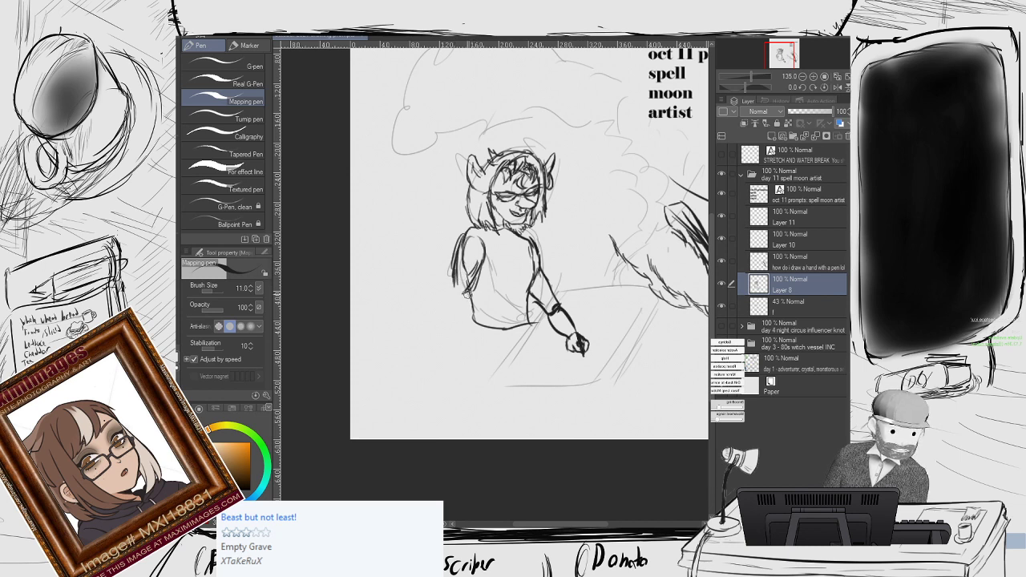
pyautogui.moveTo(463, 297)
pyautogui.mouseDown()
pyautogui.moveTo(446, 315)
pyautogui.moveTo(442, 287)
pyautogui.mouseUp()
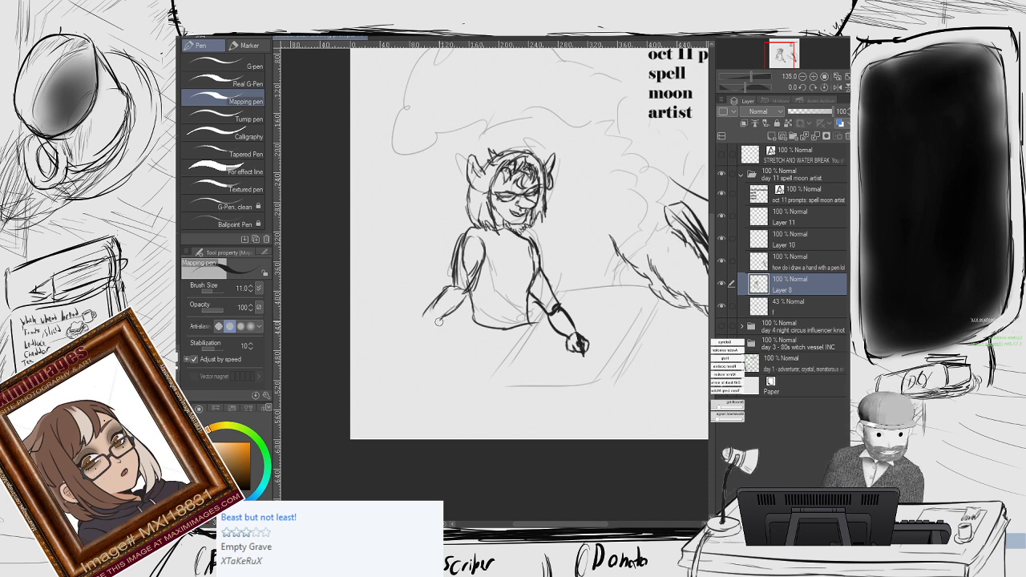
pyautogui.moveTo(459, 294)
pyautogui.mouseDown()
pyautogui.moveTo(425, 314)
pyautogui.moveTo(425, 331)
pyautogui.mouseUp()
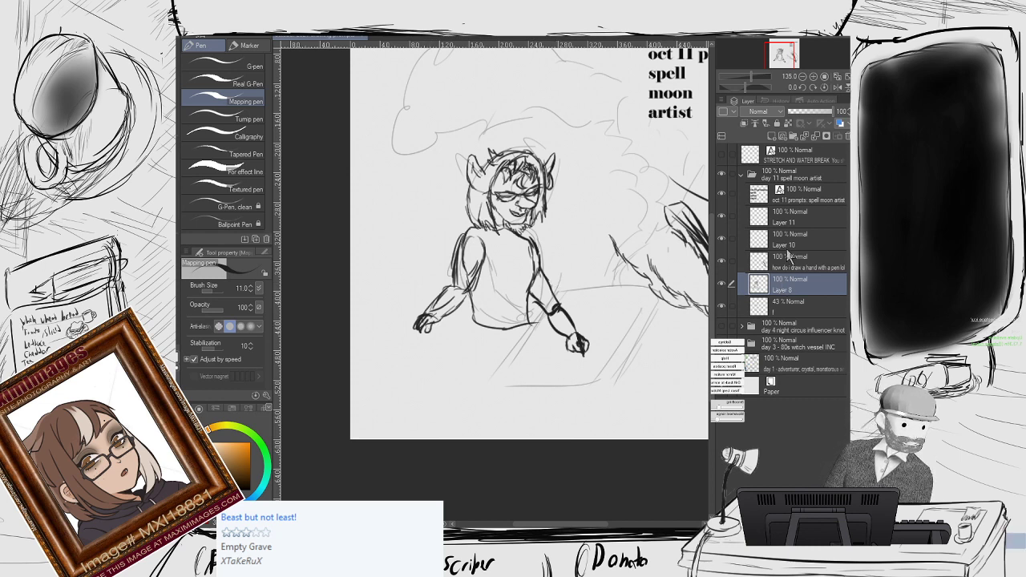
pyautogui.moveTo(791, 253); pyautogui.dragTo(790, 274)
pyautogui.scroll(2, 495, 315)
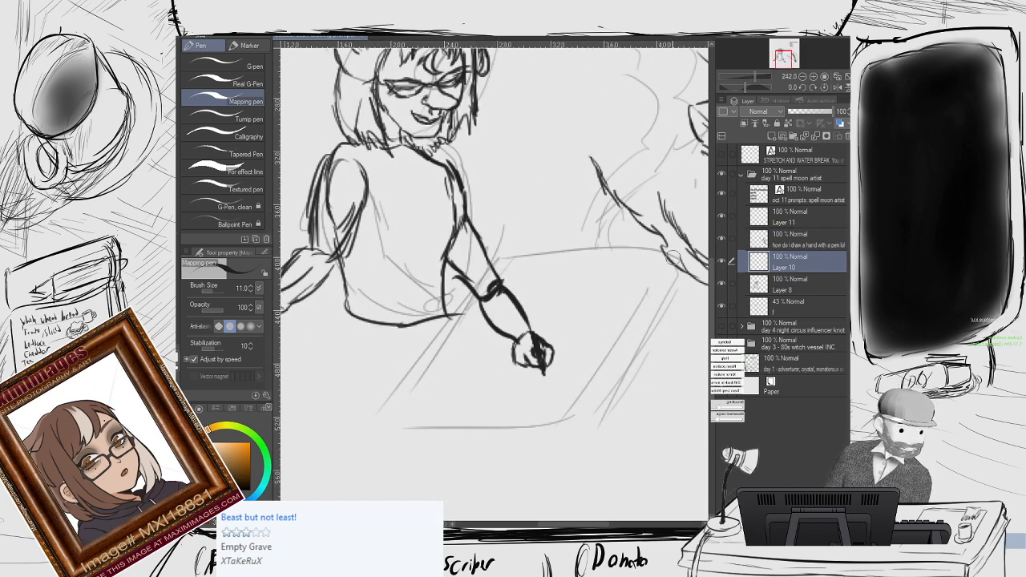
pyautogui.moveTo(665, 257); pyautogui.dragTo(480, 290)
pyautogui.hotkey('ctrl', 'z')
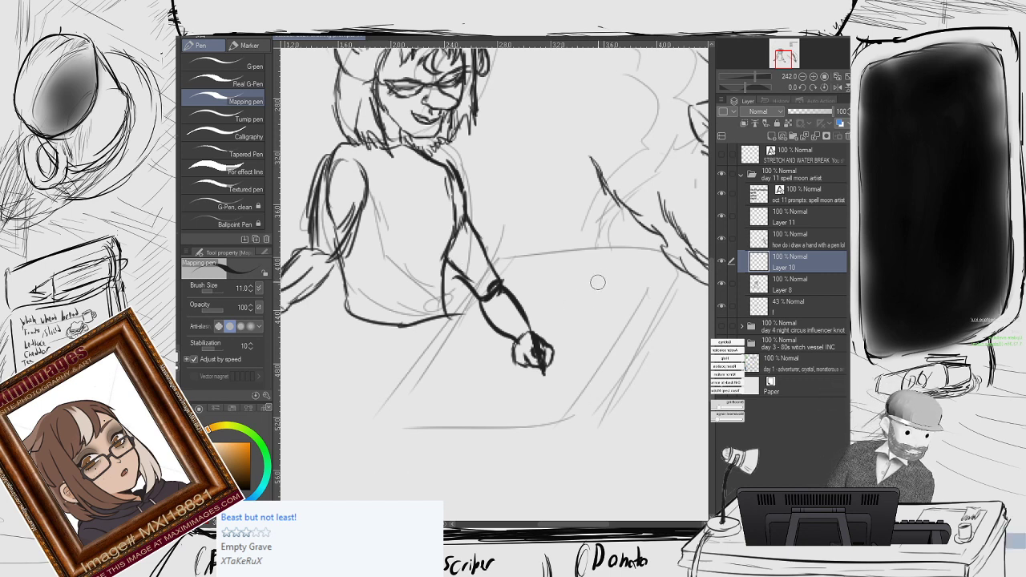
pyautogui.moveTo(625, 238)
pyautogui.mouseDown()
pyautogui.moveTo(484, 241)
pyautogui.moveTo(429, 437)
pyautogui.mouseUp()
pyautogui.moveTo(614, 239); pyautogui.dragTo(617, 416)
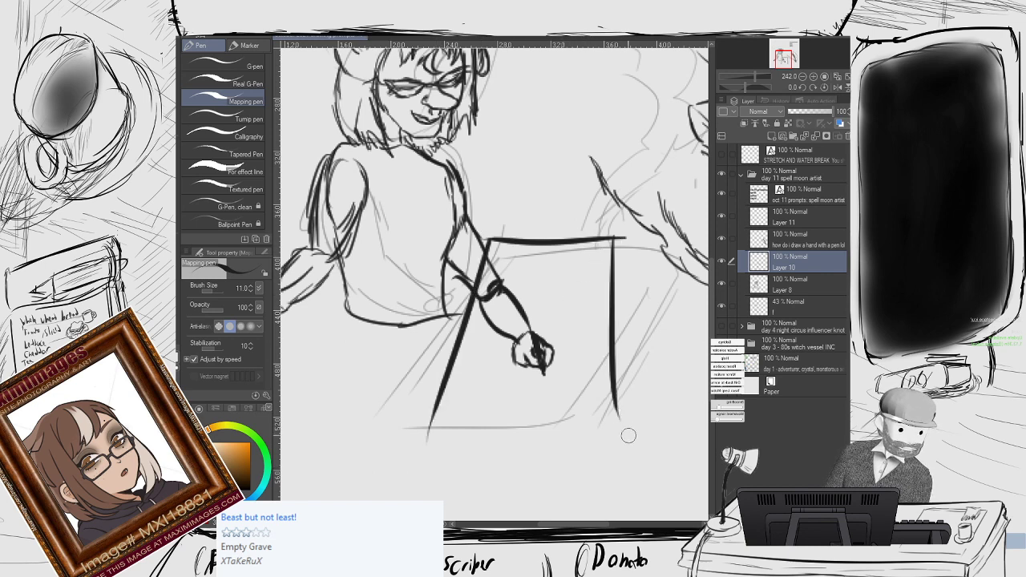
pyautogui.hotkey('ctrl', 'z')
pyautogui.hotkey('ctrl', 'z')
pyautogui.hotkey('ctrl', 'z')
pyautogui.hotkey('ctrl', 'z')
pyautogui.hotkey('ctrl', 'z')
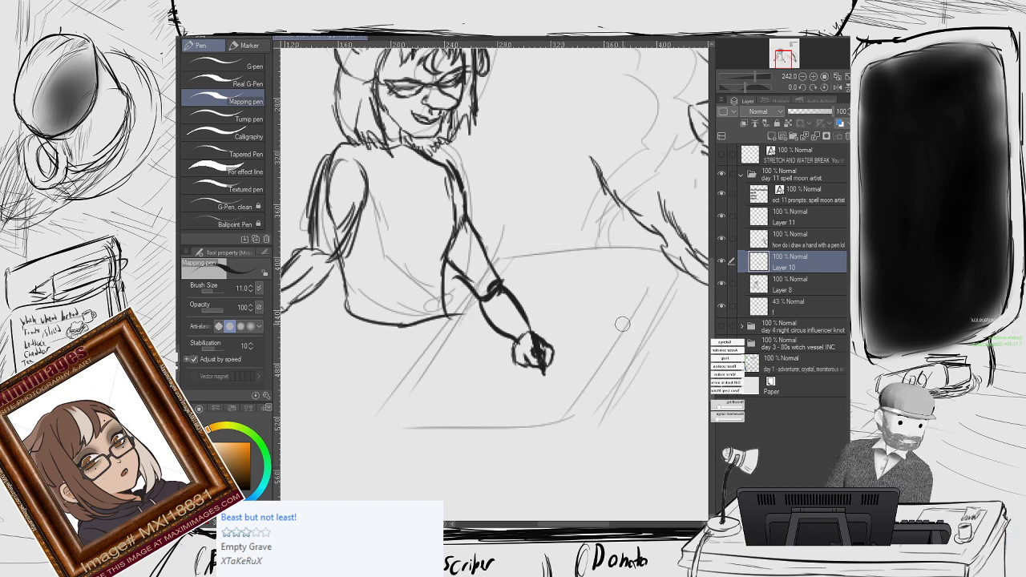
pyautogui.moveTo(659, 246)
pyautogui.mouseDown()
pyautogui.moveTo(498, 260)
pyautogui.moveTo(458, 439)
pyautogui.mouseUp()
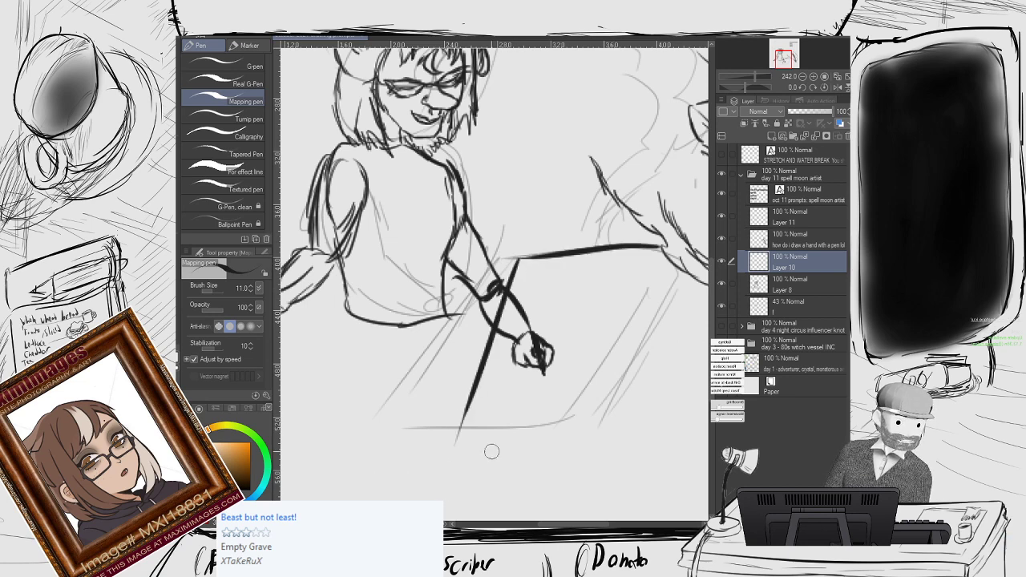
pyautogui.moveTo(615, 248); pyautogui.dragTo(643, 464)
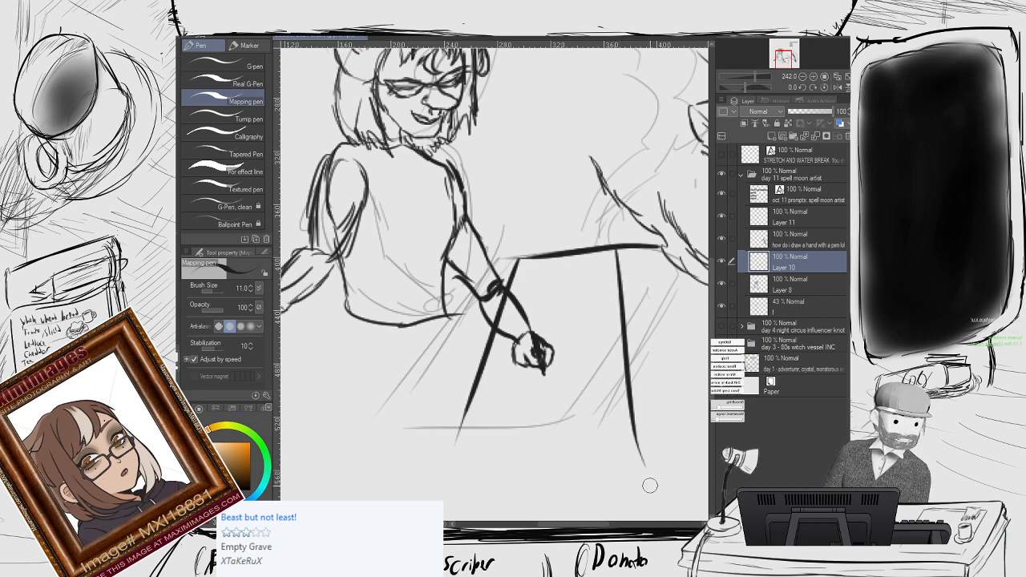
pyautogui.scroll(-1, 650, 486)
pyautogui.moveTo(533, 397); pyautogui.dragTo(452, 292)
pyautogui.hotkey('ctrl', 'z')
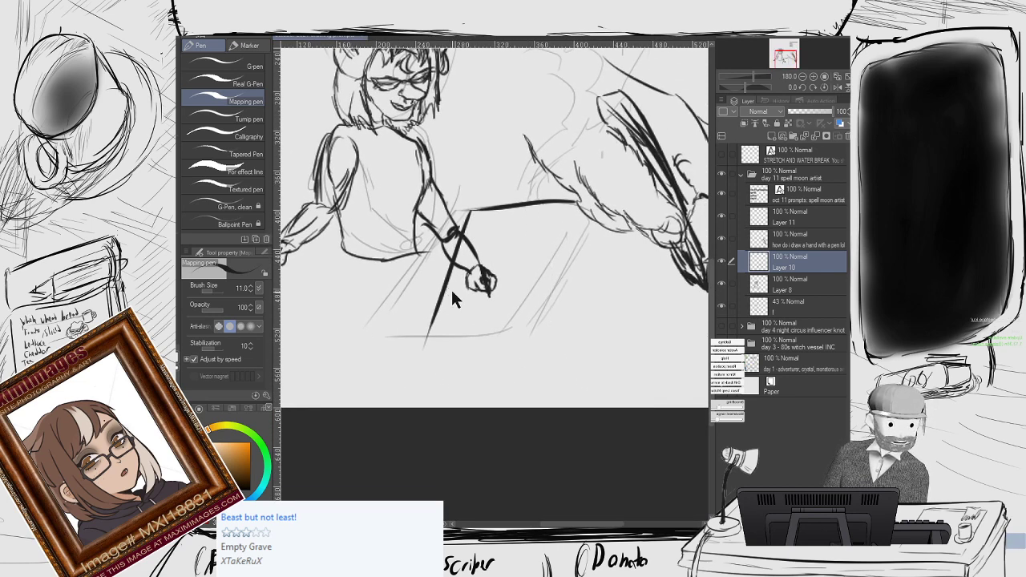
pyautogui.hotkey('ctrl', 'z')
pyautogui.hotkey('ctrl', 'z')
pyautogui.moveTo(565, 327)
pyautogui.mouseDown()
pyautogui.moveTo(520, 226)
pyautogui.moveTo(429, 227)
pyautogui.moveTo(405, 362)
pyautogui.mouseUp()
pyautogui.hotkey('ctrl', 'z')
pyautogui.hotkey('ctrl', 'z')
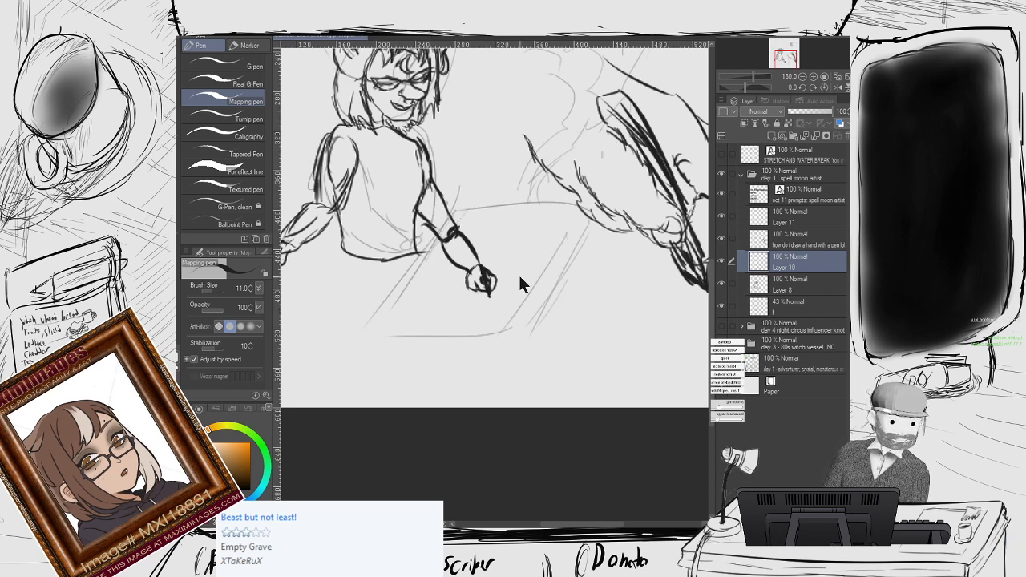
# Draw a tapered easel board behind the pen-holding small hand, shift it closer to the artist, and add a narrow curved ledge along its lower edge.
pyautogui.moveTo(476, 202); pyautogui.dragTo(435, 368)
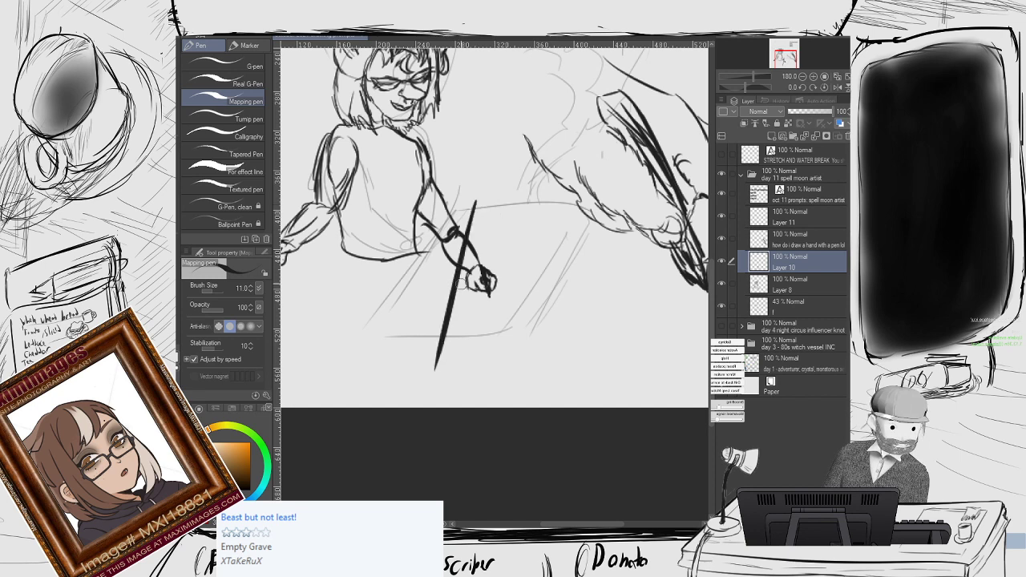
pyautogui.moveTo(473, 202)
pyautogui.mouseDown()
pyautogui.moveTo(571, 211)
pyautogui.moveTo(578, 370)
pyautogui.mouseUp()
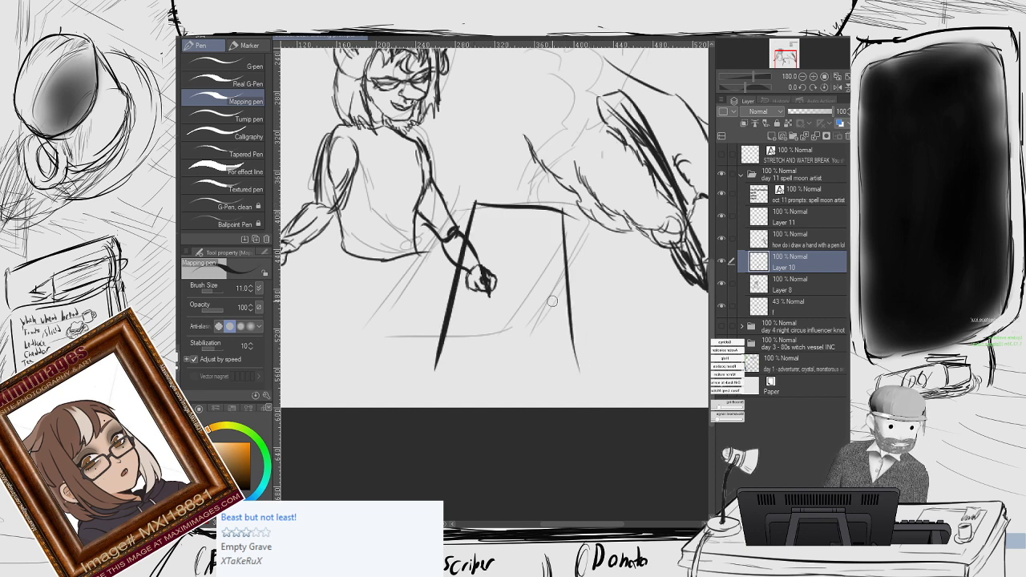
pyautogui.press('o')
pyautogui.moveTo(566, 254); pyautogui.dragTo(545, 244)
pyautogui.press('p')
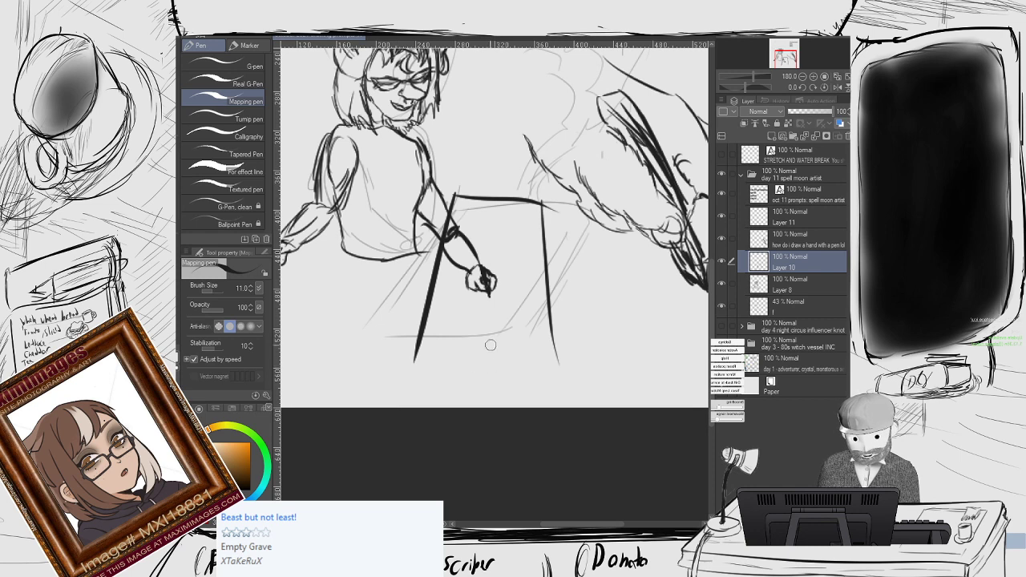
pyautogui.moveTo(565, 338)
pyautogui.mouseDown()
pyautogui.moveTo(384, 364)
pyautogui.moveTo(415, 380)
pyautogui.moveTo(565, 353)
pyautogui.moveTo(456, 382)
pyautogui.mouseUp()
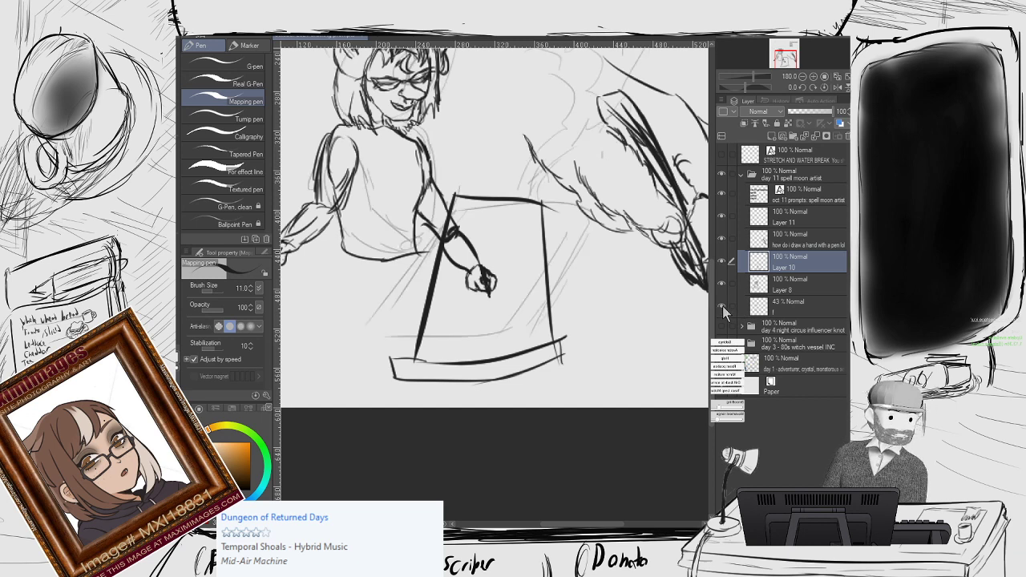
# Delete all the faint sketch lines on the 43% opacity layer and rename that layer rough spell.
pyautogui.click(774, 311)
pyautogui.hotkey('ctrl', 'a')
pyautogui.press('Delete')
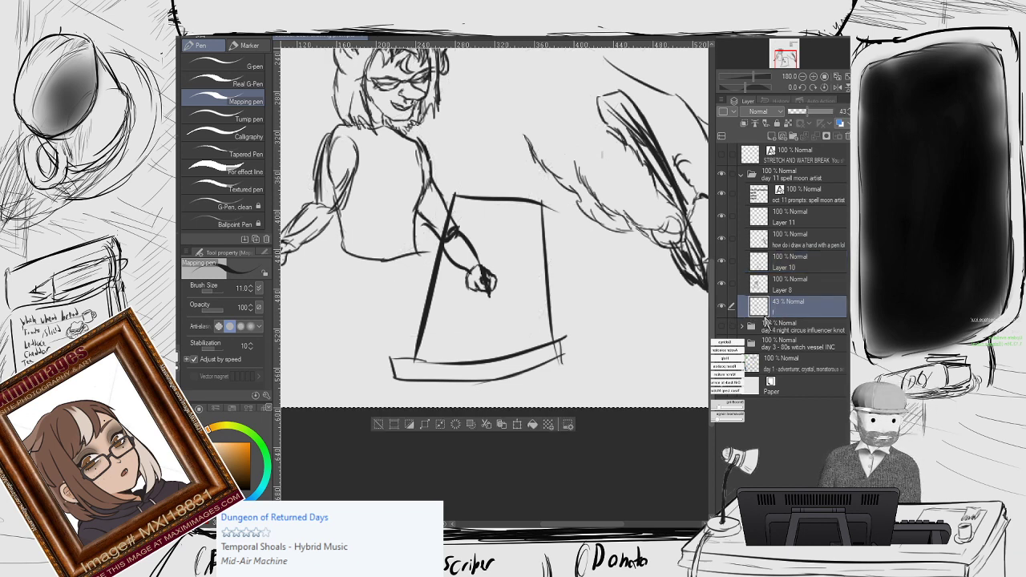
pyautogui.moveTo(786, 320)
pyautogui.mouseDown()
pyautogui.moveTo(781, 239)
pyautogui.moveTo(784, 311)
pyautogui.mouseUp()
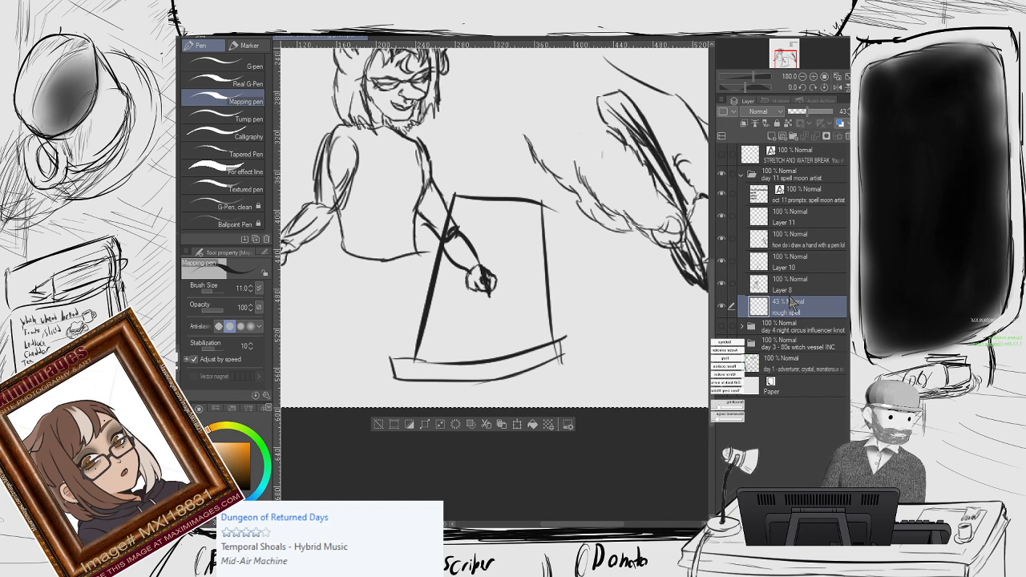
# Rename Layer 8, which holds the artist's figure, as rough body.
pyautogui.click(790, 289)
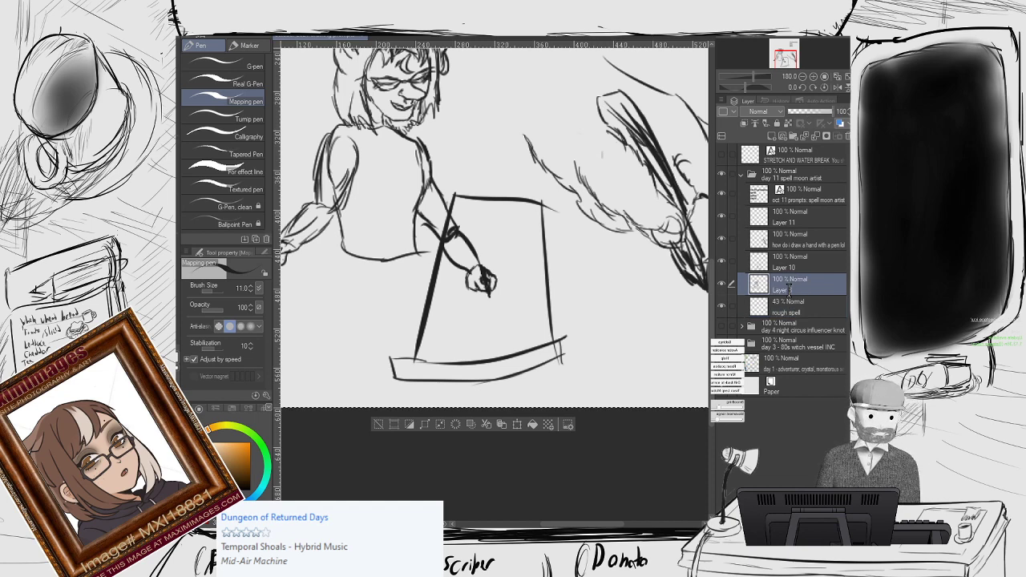
pyautogui.doubleClick(790, 288)
pyautogui.write('rough body')
pyautogui.press('Return')
pyautogui.scroll(-2, 582, 196)
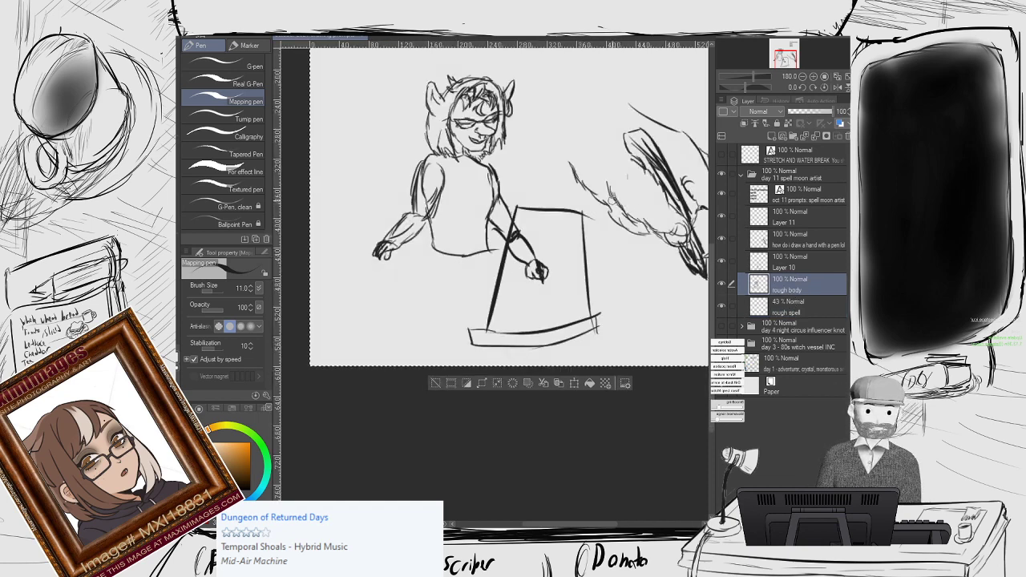
pyautogui.scroll(4, 582, 196)
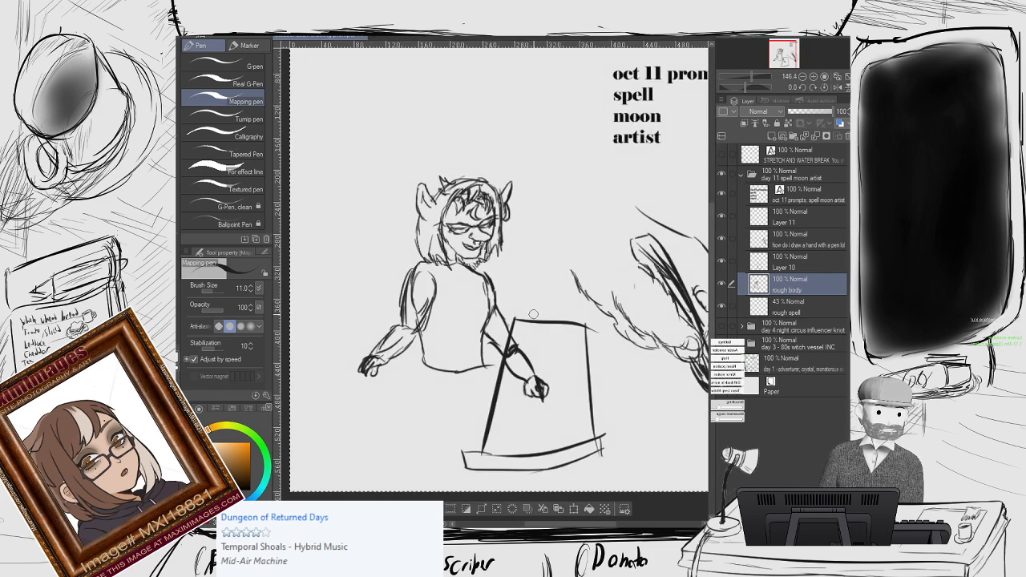
# Check which drawing Layer 10 holds by toggling its visibility, and rename it rough easel.
pyautogui.click(779, 267)
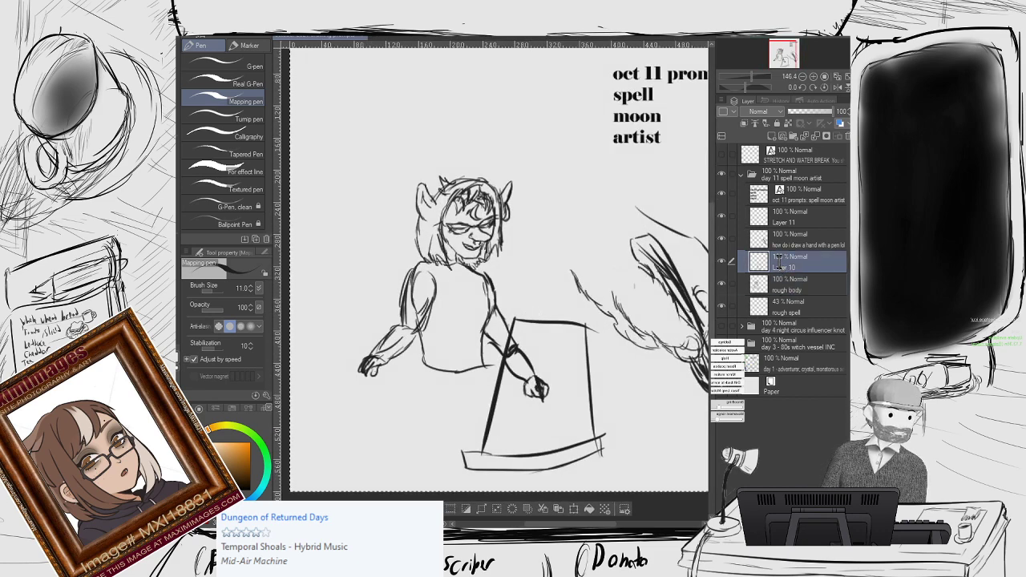
pyautogui.click(722, 261)
pyautogui.click(722, 261)
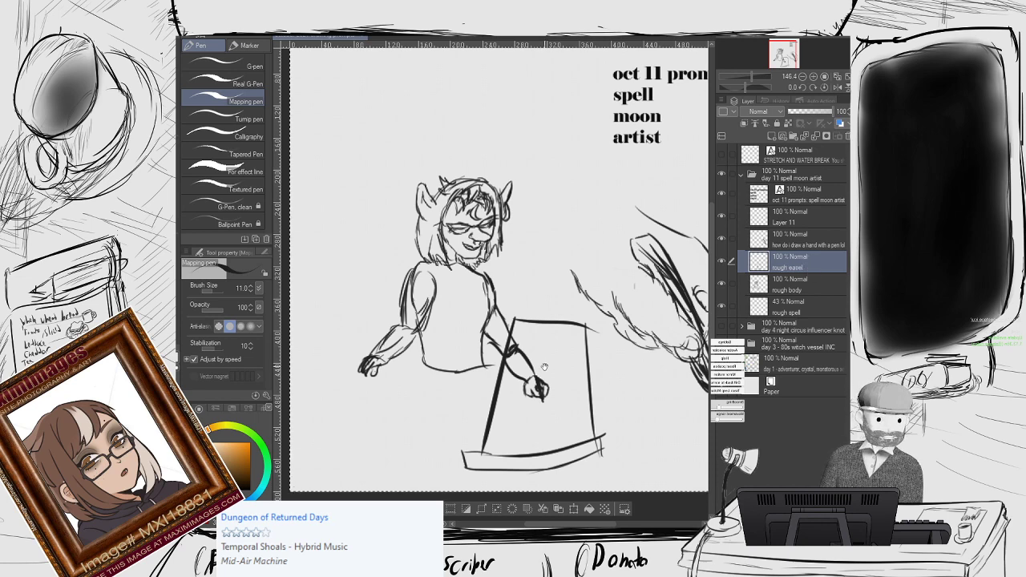
pyautogui.scroll(2, 507, 317)
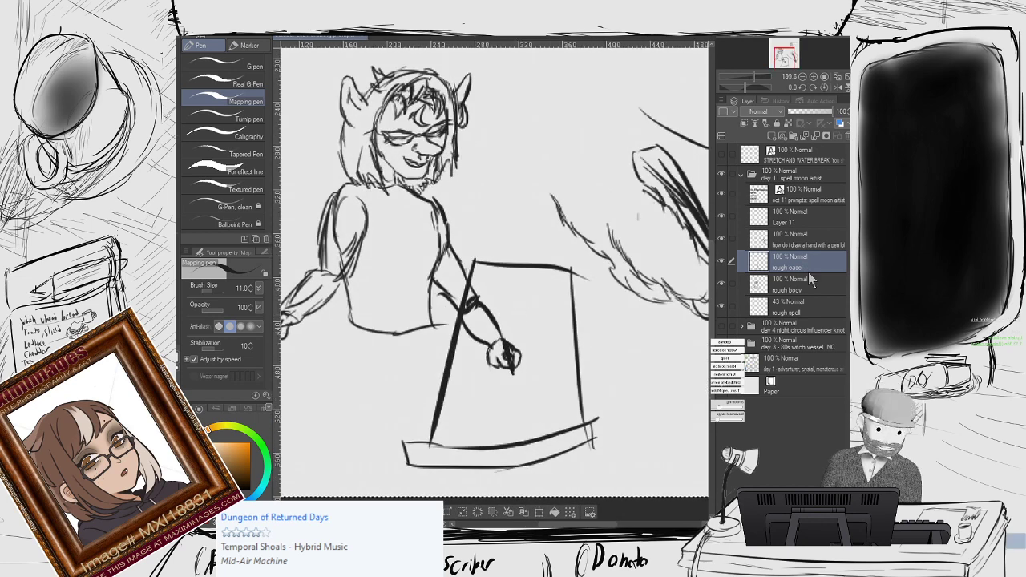
# Rename Layer 11 as rough spell.
pyautogui.click(797, 223)
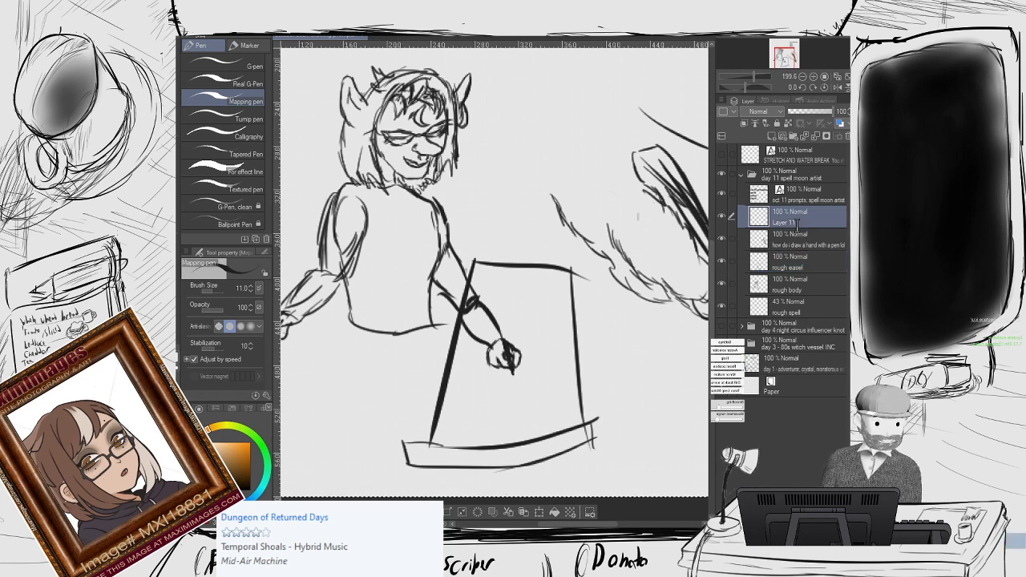
pyautogui.doubleClick(797, 223)
pyautogui.write('rough spell')
pyautogui.press('Return')
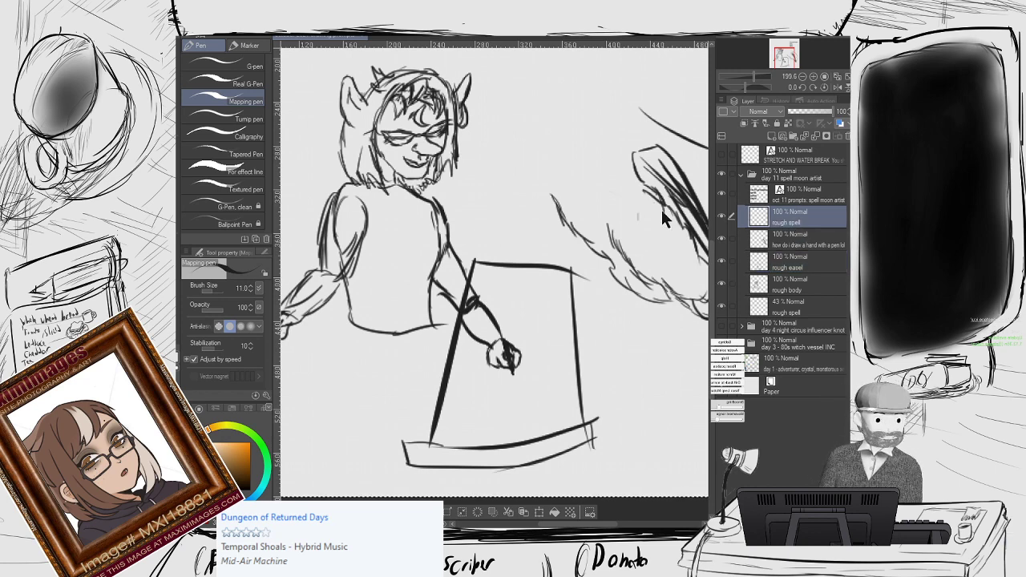
# Sketch light strokes on and beside the easel on the upper rough spell layer, and hide the large pen-holding hand layer.
pyautogui.scroll(-2, 487, 245)
pyautogui.moveTo(492, 267); pyautogui.dragTo(474, 248)
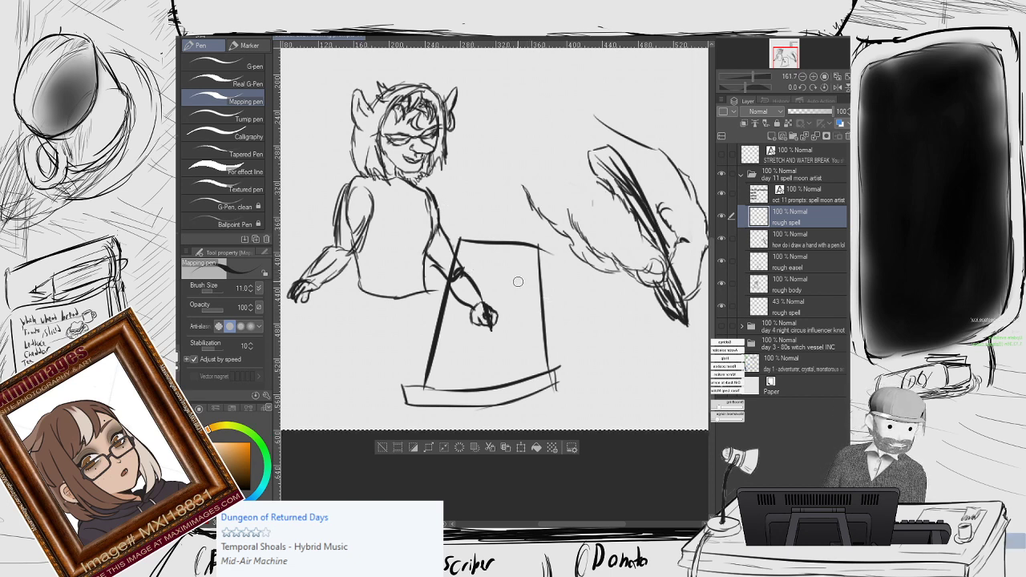
pyautogui.moveTo(510, 312); pyautogui.dragTo(514, 301)
pyautogui.moveTo(514, 305); pyautogui.dragTo(521, 291)
pyautogui.moveTo(552, 351)
pyautogui.mouseDown()
pyautogui.moveTo(574, 318)
pyautogui.moveTo(548, 328)
pyautogui.mouseUp()
pyautogui.moveTo(566, 282); pyautogui.dragTo(552, 314)
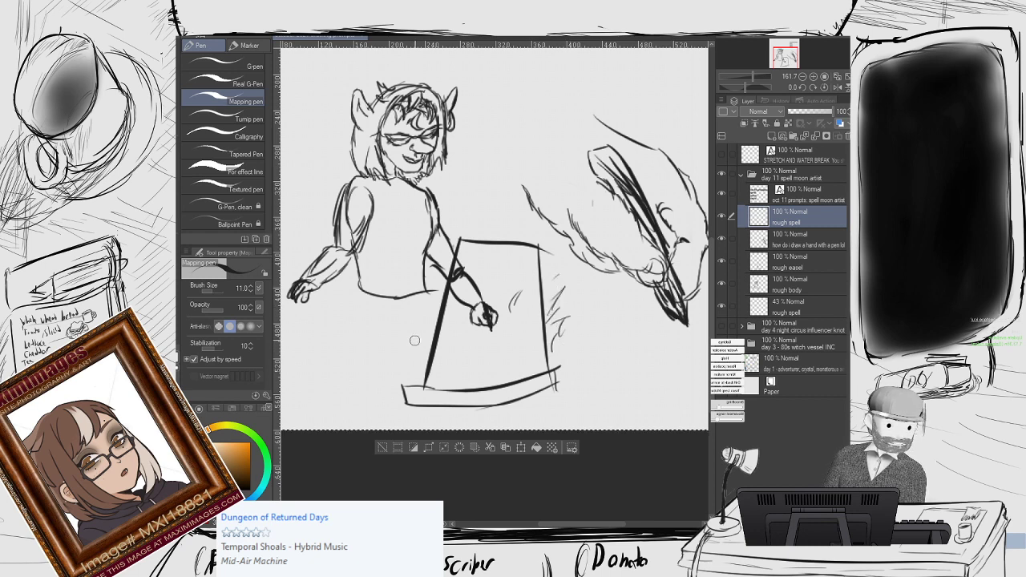
pyautogui.moveTo(415, 340); pyautogui.dragTo(418, 322)
pyautogui.moveTo(418, 360); pyautogui.dragTo(440, 294)
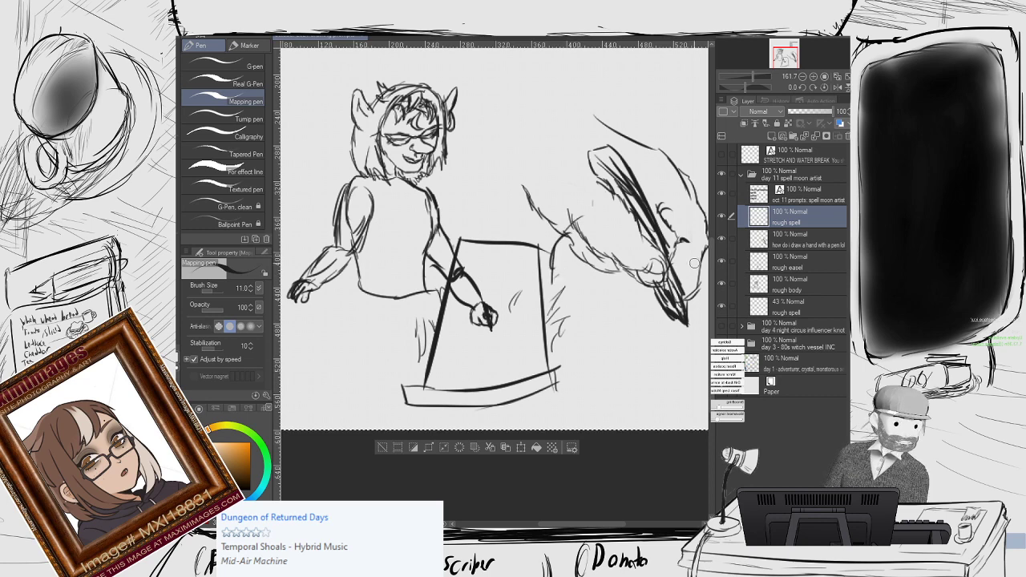
pyautogui.click(722, 239)
pyautogui.scroll(-5, 561, 246)
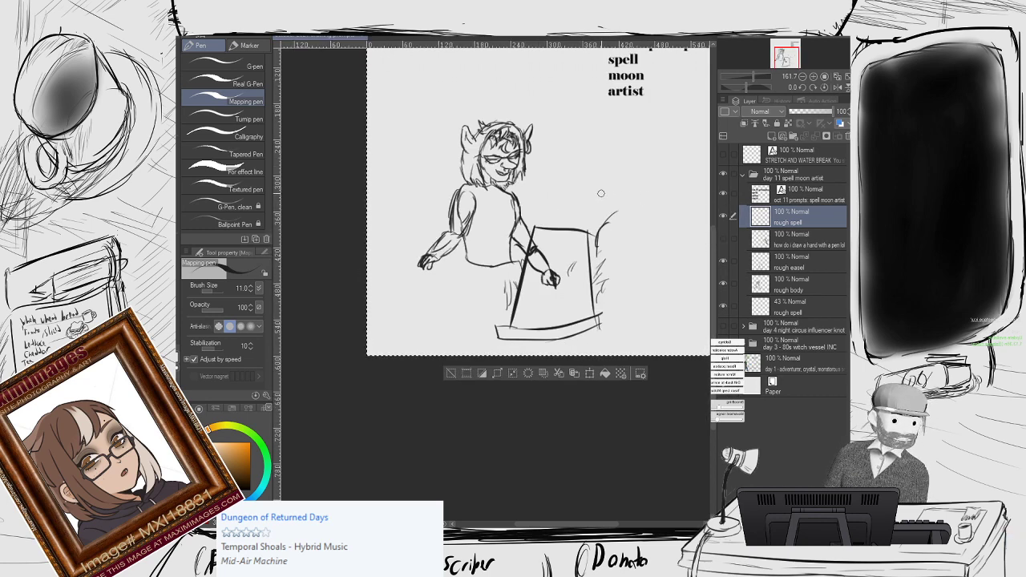
# Sketch the spell's billowing outline with wispy curls, rising from the easel and arching above the artist's head.
pyautogui.scroll(1, 561, 246)
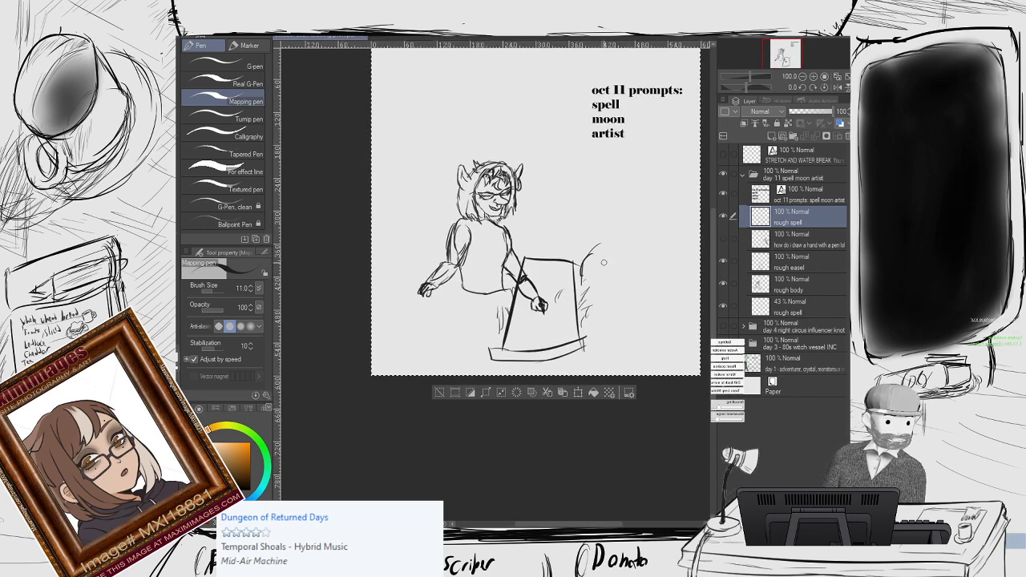
pyautogui.moveTo(596, 238); pyautogui.dragTo(601, 222)
pyautogui.moveTo(555, 255)
pyautogui.mouseDown()
pyautogui.moveTo(532, 230)
pyautogui.moveTo(557, 238)
pyautogui.moveTo(601, 212)
pyautogui.mouseUp()
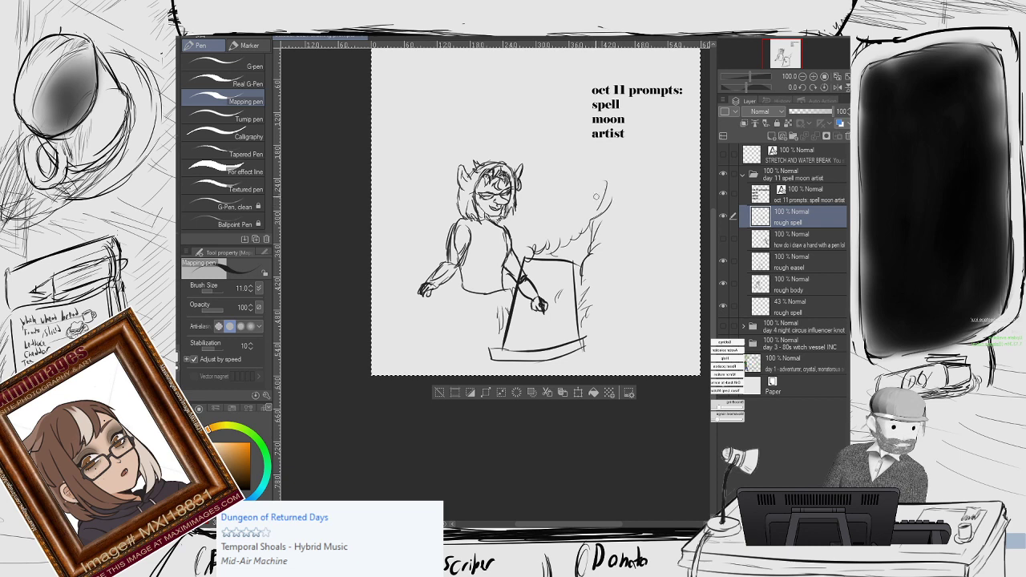
pyautogui.moveTo(585, 150)
pyautogui.mouseDown()
pyautogui.moveTo(603, 186)
pyautogui.moveTo(631, 189)
pyautogui.moveTo(601, 187)
pyautogui.moveTo(615, 125)
pyautogui.moveTo(568, 108)
pyautogui.moveTo(529, 74)
pyautogui.moveTo(480, 102)
pyautogui.moveTo(546, 126)
pyautogui.moveTo(503, 111)
pyautogui.mouseUp()
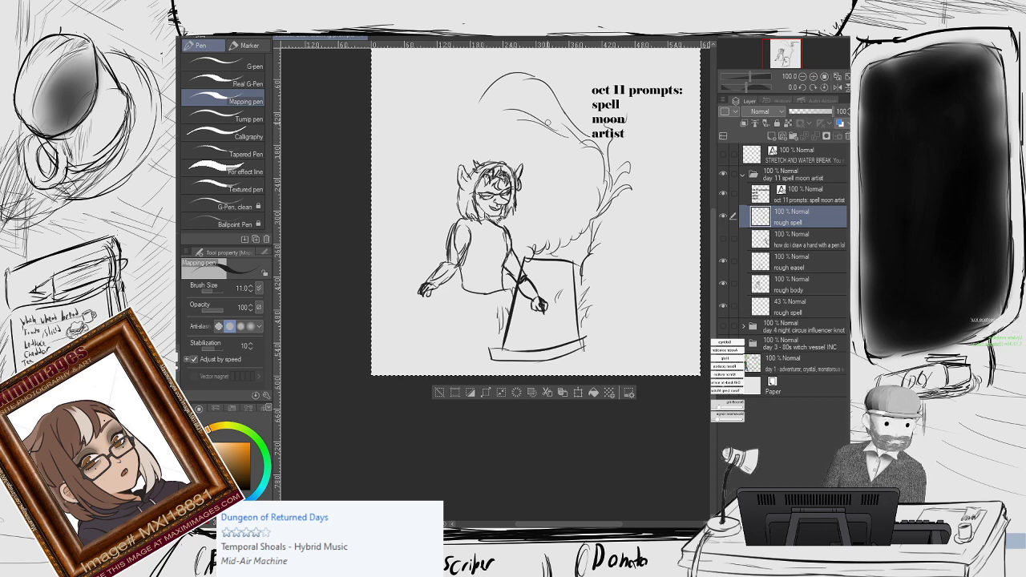
# Letter a band of Hebrew characters from right to left along the upper curve of the spell outline.
pyautogui.scroll(4, 563, 103)
pyautogui.moveTo(556, 123); pyautogui.dragTo(556, 171)
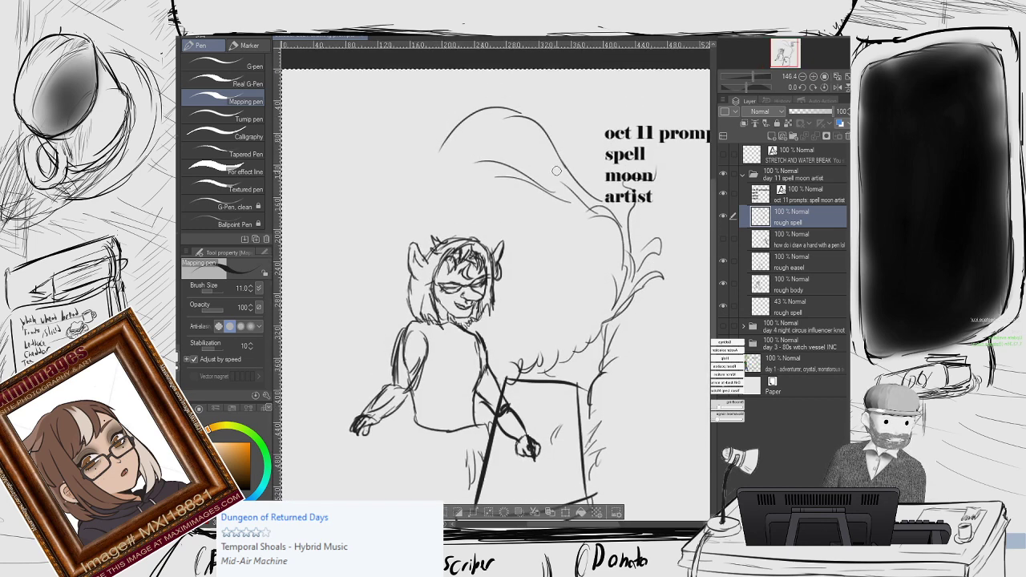
pyautogui.scroll(2, 556, 171)
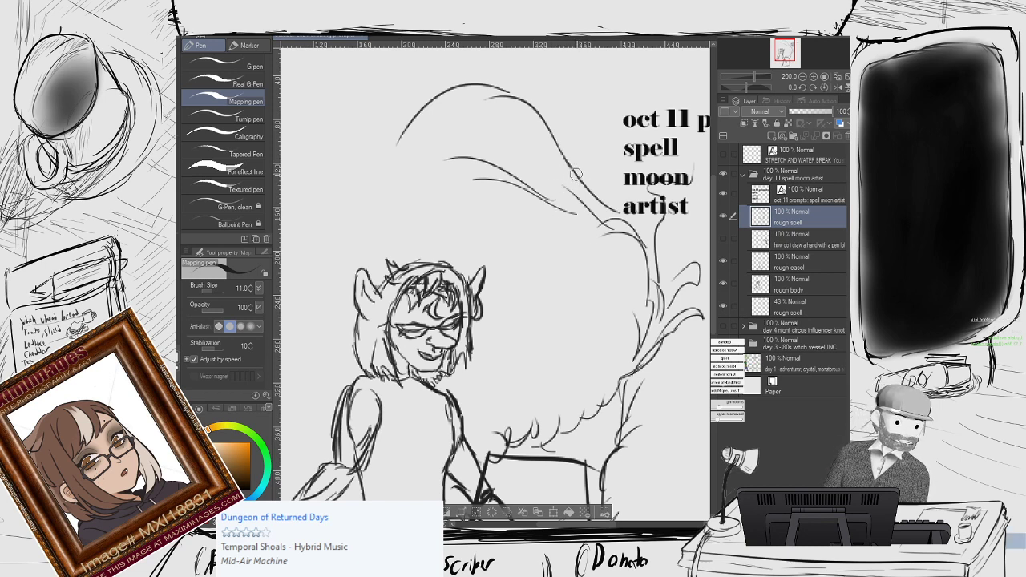
pyautogui.moveTo(592, 163)
pyautogui.mouseDown()
pyautogui.moveTo(578, 188)
pyautogui.moveTo(548, 187)
pyautogui.moveTo(561, 150)
pyautogui.mouseUp()
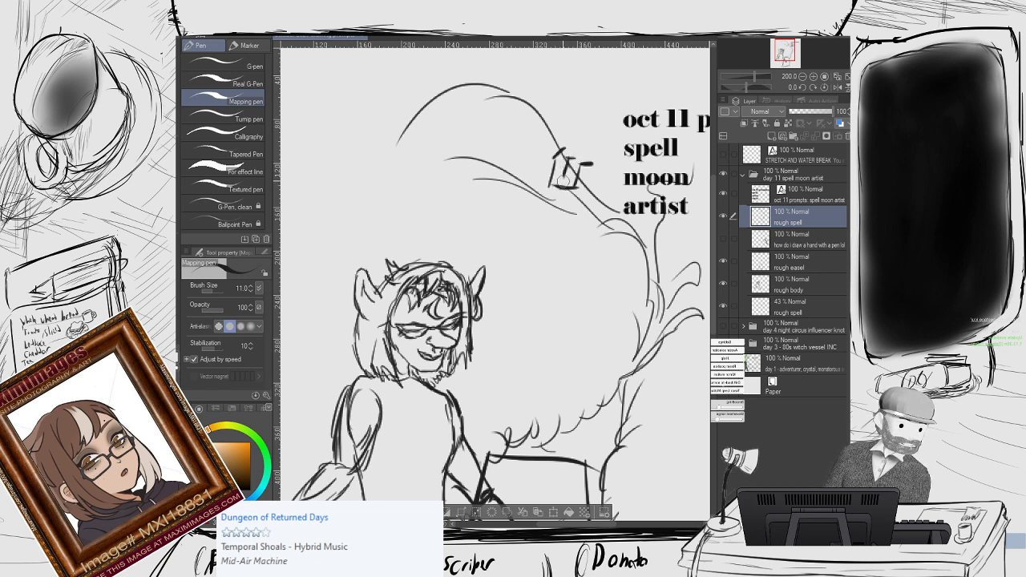
pyautogui.moveTo(564, 163); pyautogui.dragTo(560, 186)
pyautogui.moveTo(552, 144)
pyautogui.mouseDown()
pyautogui.moveTo(539, 144)
pyautogui.moveTo(548, 157)
pyautogui.moveTo(529, 170)
pyautogui.moveTo(510, 145)
pyautogui.moveTo(504, 171)
pyautogui.moveTo(490, 154)
pyautogui.moveTo(480, 178)
pyautogui.moveTo(477, 151)
pyautogui.mouseUp()
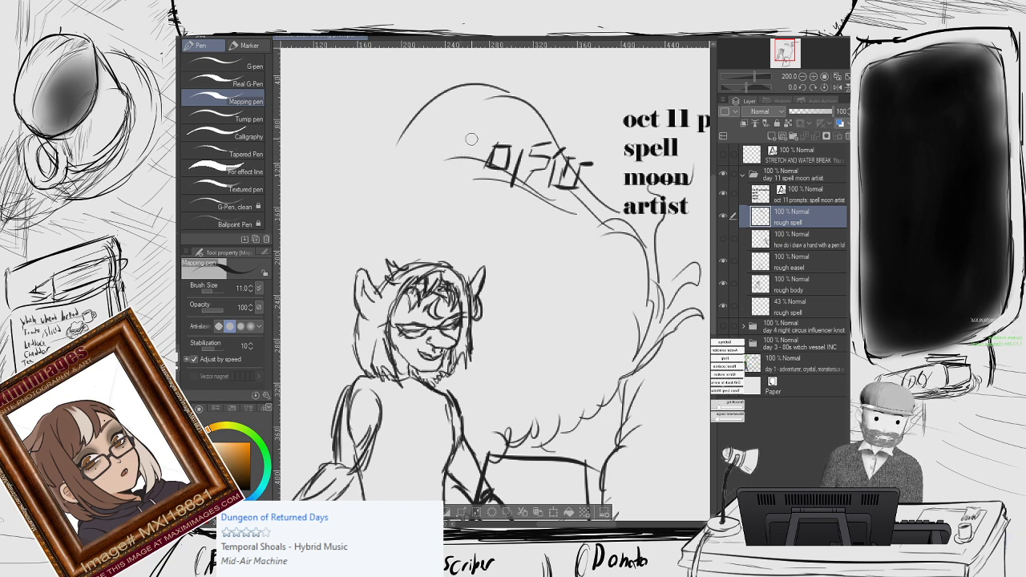
pyautogui.moveTo(473, 120)
pyautogui.mouseDown()
pyautogui.moveTo(457, 154)
pyautogui.moveTo(455, 123)
pyautogui.moveTo(445, 157)
pyautogui.moveTo(440, 122)
pyautogui.moveTo(425, 163)
pyautogui.moveTo(413, 139)
pyautogui.mouseUp()
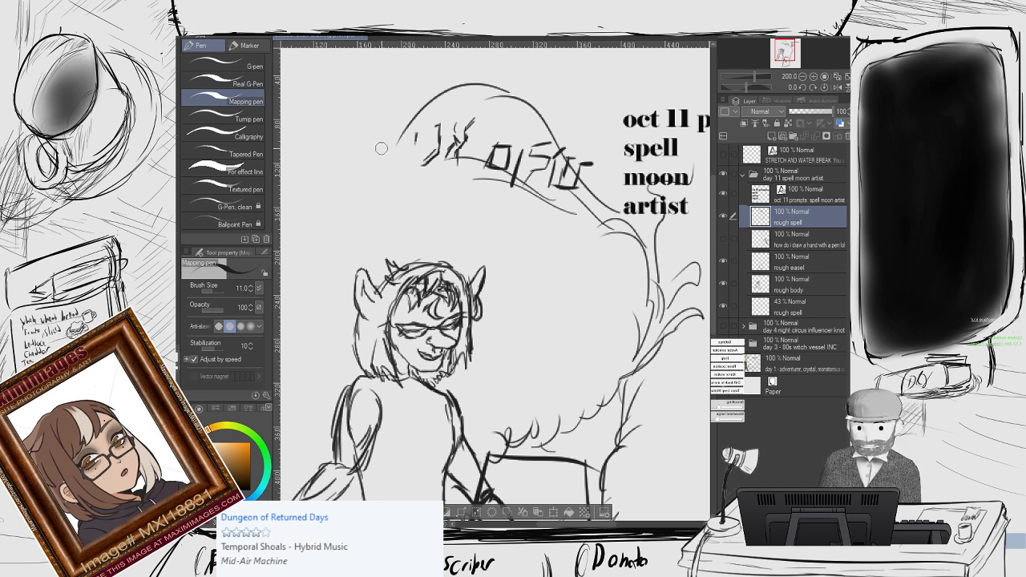
pyautogui.moveTo(395, 128)
pyautogui.mouseDown()
pyautogui.moveTo(372, 142)
pyautogui.moveTo(399, 149)
pyautogui.moveTo(377, 173)
pyautogui.moveTo(378, 188)
pyautogui.moveTo(348, 184)
pyautogui.moveTo(361, 185)
pyautogui.moveTo(365, 161)
pyautogui.moveTo(347, 152)
pyautogui.moveTo(331, 163)
pyautogui.mouseUp()
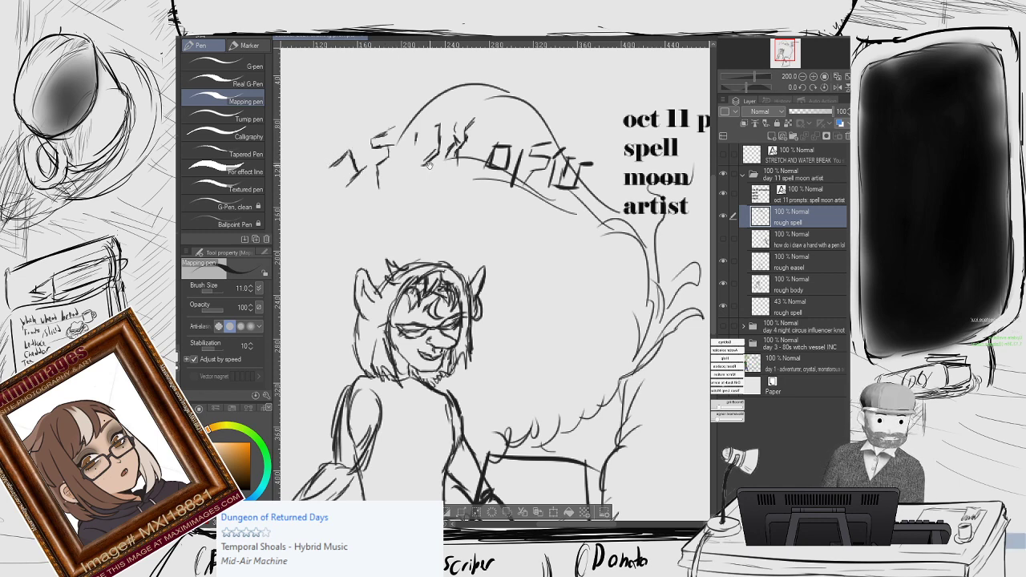
# Add one more Hebrew character at the far end of the arched lettering and trim its lower stroke with the eraser.
pyautogui.moveTo(429, 165); pyautogui.dragTo(521, 158)
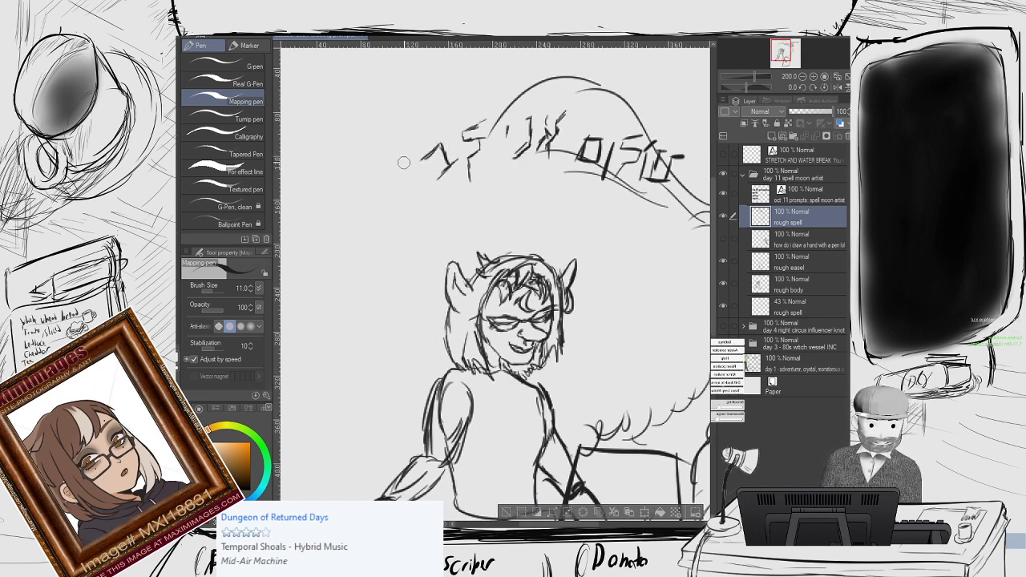
pyautogui.moveTo(404, 165)
pyautogui.mouseDown()
pyautogui.moveTo(428, 195)
pyautogui.moveTo(405, 213)
pyautogui.mouseUp()
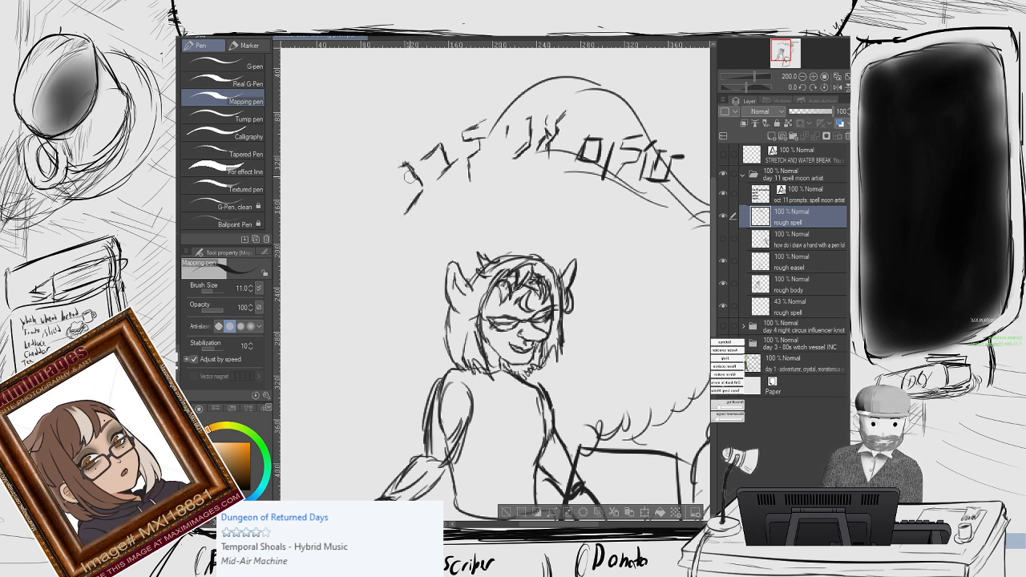
pyautogui.press('e')
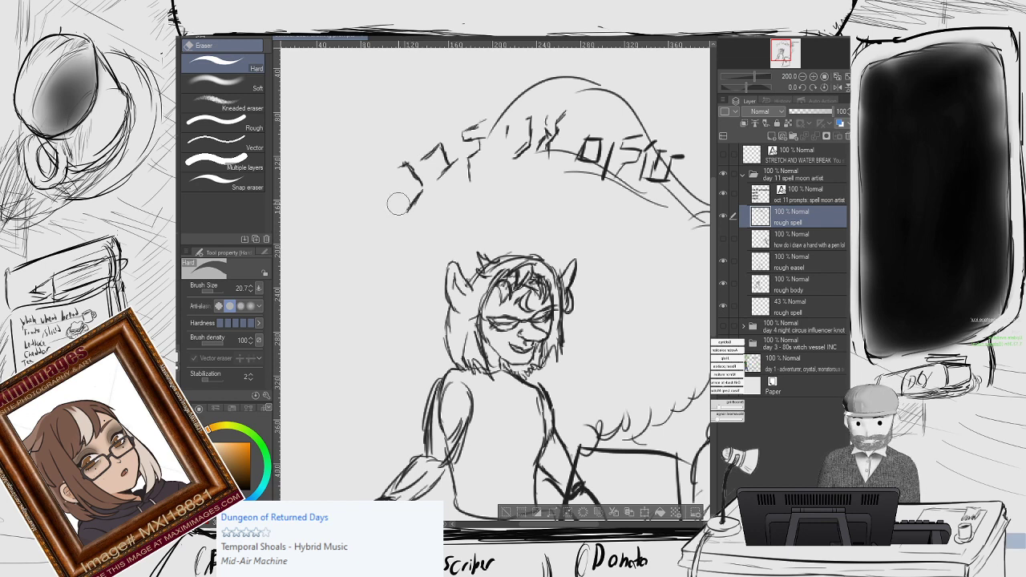
pyautogui.press('p')
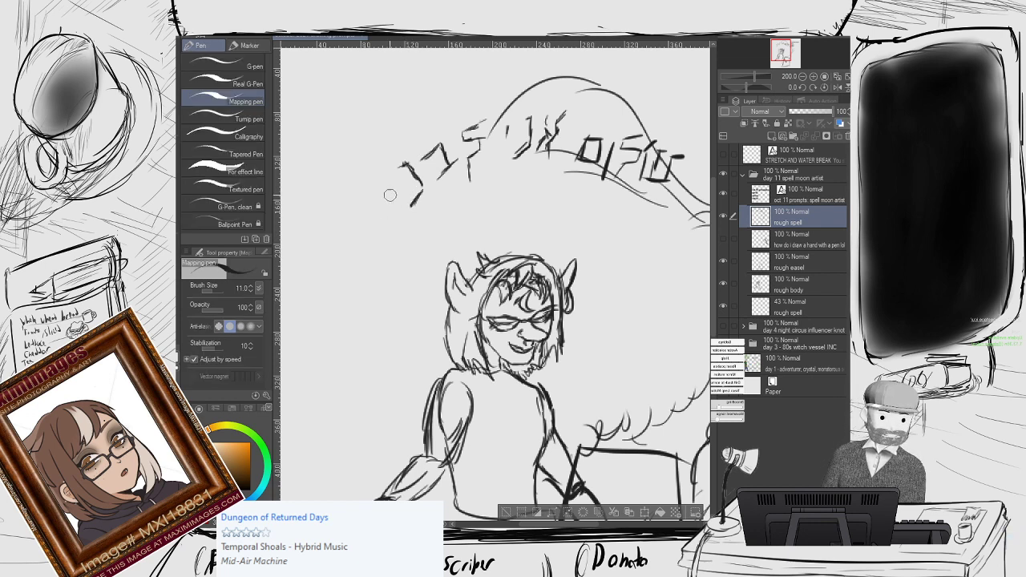
pyautogui.moveTo(382, 165)
pyautogui.mouseDown()
pyautogui.moveTo(375, 185)
pyautogui.moveTo(388, 213)
pyautogui.moveTo(367, 210)
pyautogui.moveTo(363, 186)
pyautogui.mouseUp()
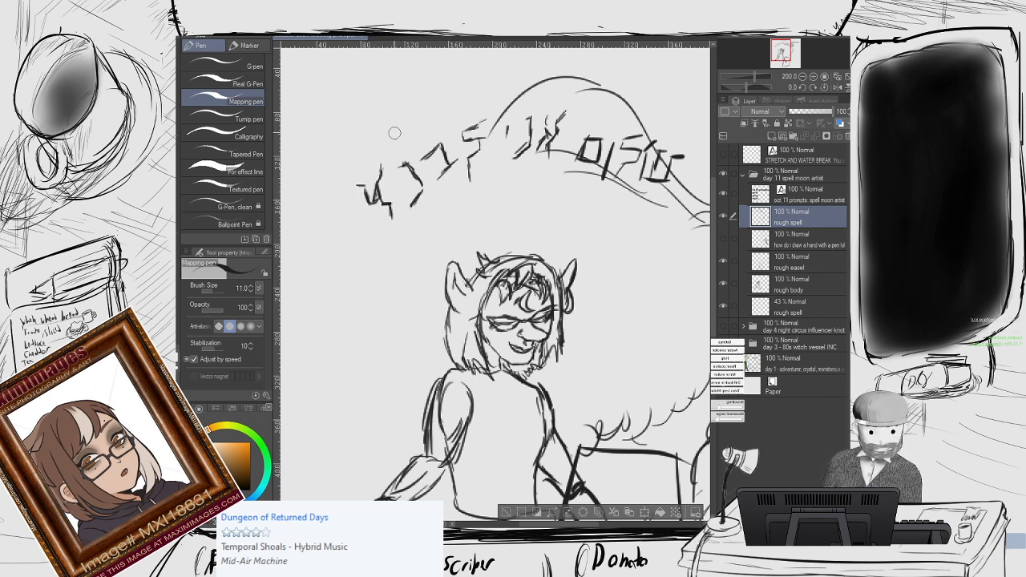
pyautogui.press('e')
pyautogui.moveTo(372, 196)
pyautogui.mouseDown()
pyautogui.moveTo(393, 227)
pyautogui.moveTo(375, 170)
pyautogui.moveTo(368, 201)
pyautogui.mouseUp()
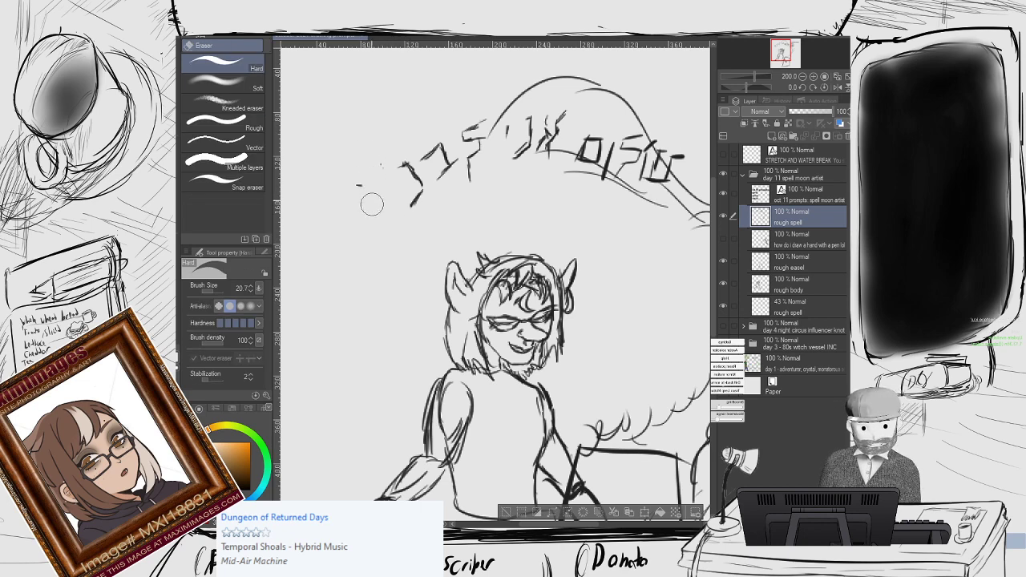
# Write two short rows of Hebrew letters in the blank area beyond the end of the arched lettering.
pyautogui.press('p')
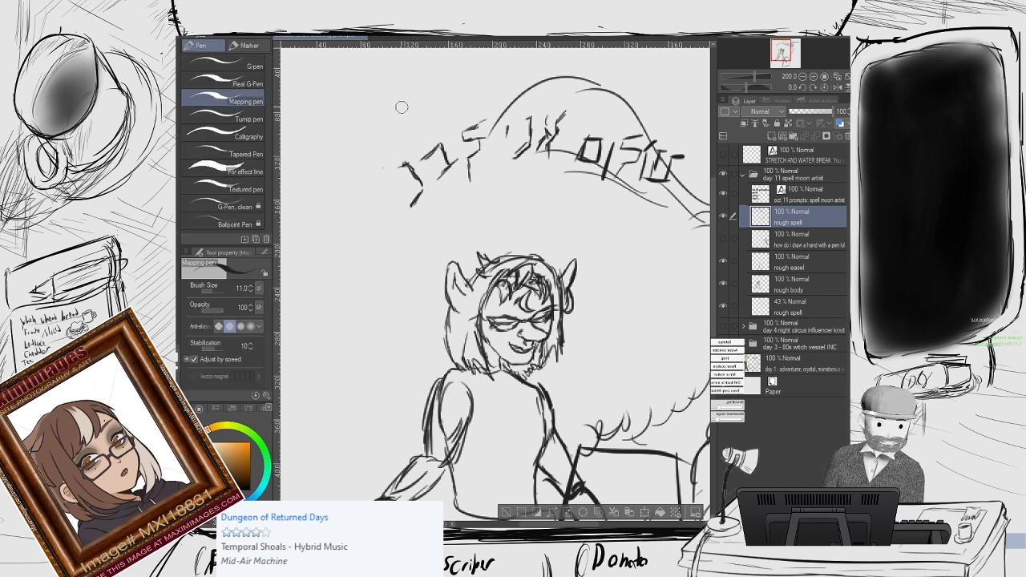
pyautogui.moveTo(398, 79)
pyautogui.mouseDown()
pyautogui.moveTo(408, 103)
pyautogui.moveTo(394, 83)
pyautogui.moveTo(391, 103)
pyautogui.moveTo(359, 96)
pyautogui.moveTo(293, 130)
pyautogui.mouseUp()
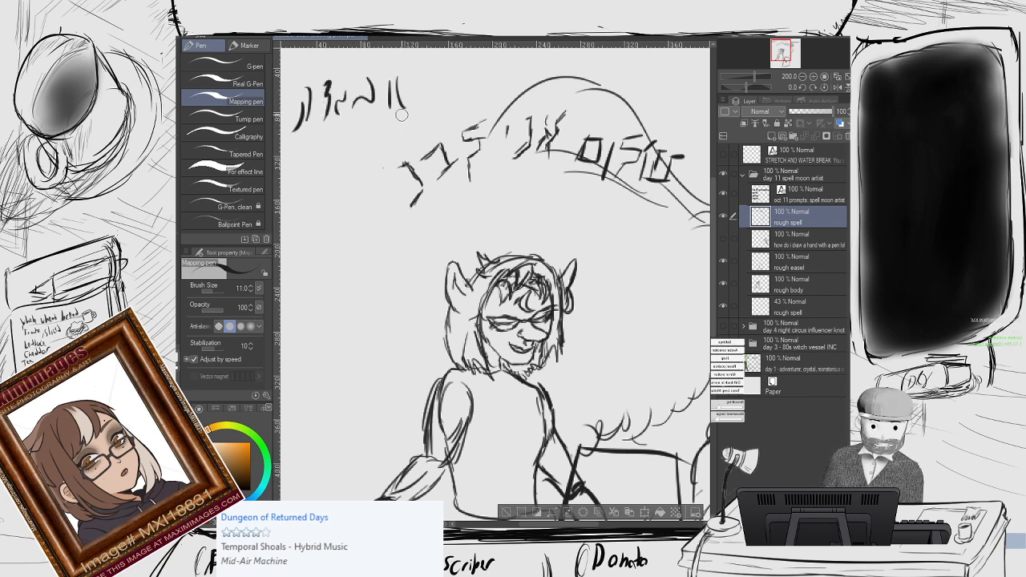
pyautogui.moveTo(406, 123)
pyautogui.mouseDown()
pyautogui.moveTo(377, 148)
pyautogui.moveTo(405, 137)
pyautogui.mouseUp()
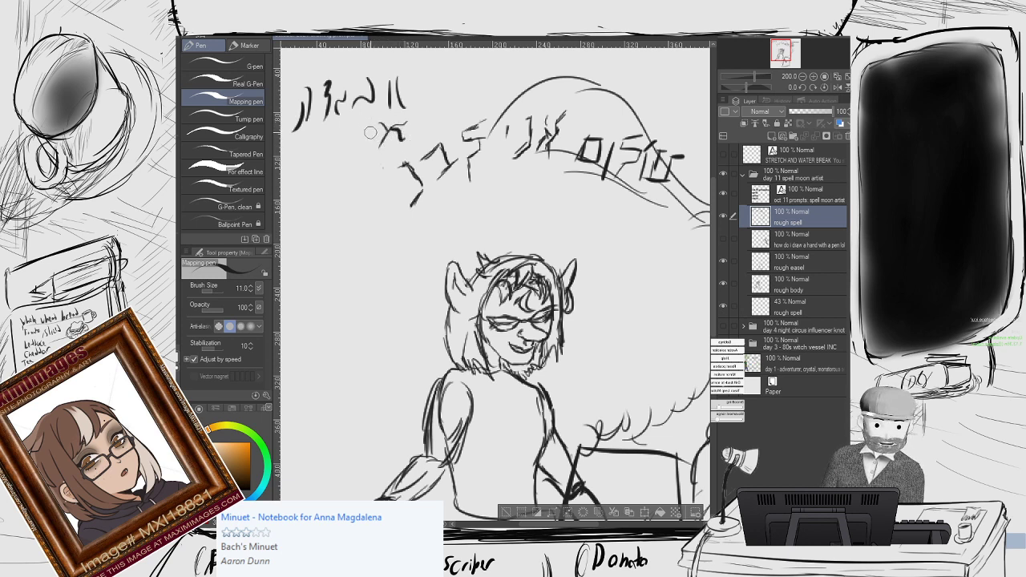
pyautogui.moveTo(360, 126)
pyautogui.mouseDown()
pyautogui.moveTo(355, 150)
pyautogui.moveTo(348, 127)
pyautogui.moveTo(347, 147)
pyautogui.moveTo(349, 136)
pyautogui.moveTo(340, 142)
pyautogui.moveTo(322, 125)
pyautogui.moveTo(337, 125)
pyautogui.moveTo(319, 128)
pyautogui.moveTo(332, 125)
pyautogui.moveTo(330, 142)
pyautogui.moveTo(335, 132)
pyautogui.moveTo(298, 153)
pyautogui.mouseUp()
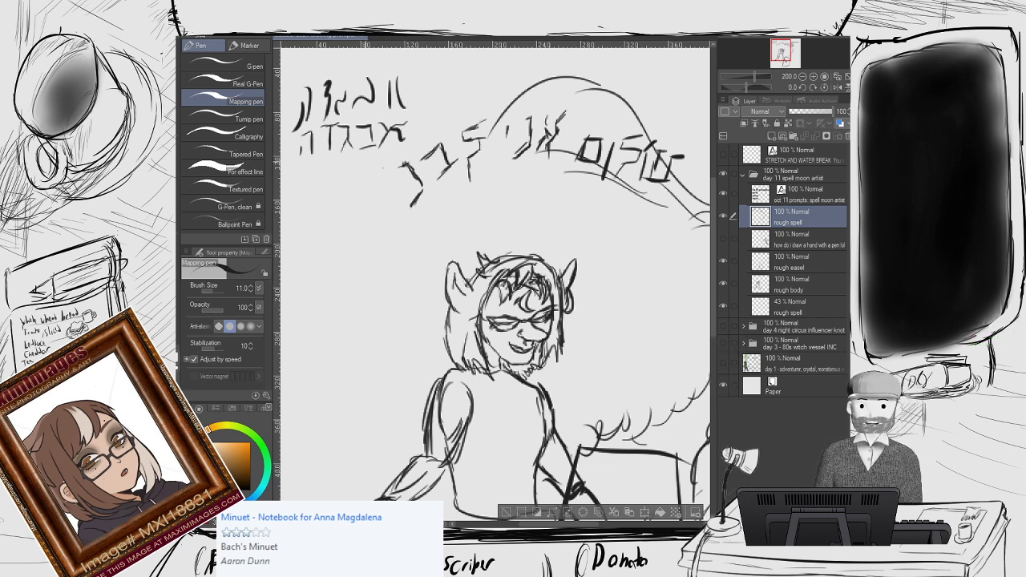
# Draw a curved bracket with a short tick under the Hebrew rows and write ABGDH in bold capitals below it.
pyautogui.moveTo(395, 163)
pyautogui.mouseDown()
pyautogui.moveTo(364, 202)
pyautogui.moveTo(296, 194)
pyautogui.moveTo(343, 233)
pyautogui.moveTo(298, 284)
pyautogui.mouseUp()
pyautogui.moveTo(309, 257); pyautogui.dragTo(313, 283)
pyautogui.moveTo(299, 275)
pyautogui.mouseDown()
pyautogui.moveTo(331, 281)
pyautogui.moveTo(321, 282)
pyautogui.mouseUp()
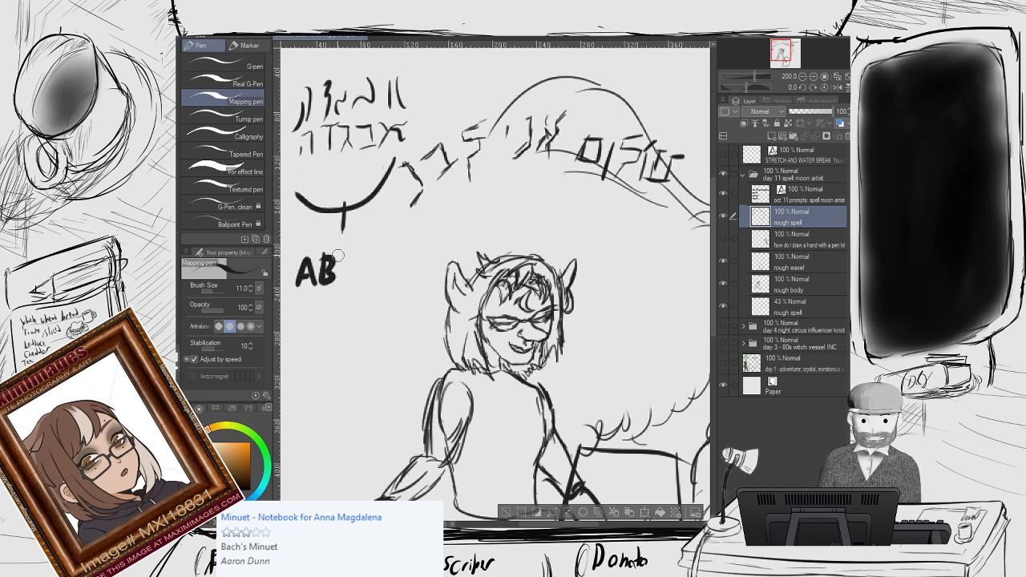
pyautogui.moveTo(365, 253)
pyautogui.mouseDown()
pyautogui.moveTo(361, 272)
pyautogui.moveTo(406, 277)
pyautogui.mouseUp()
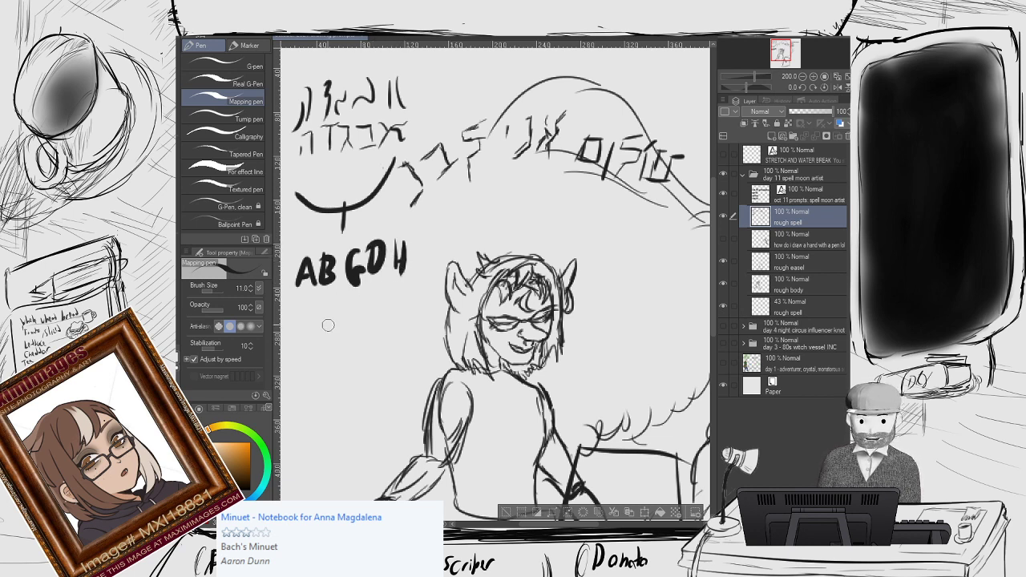
# Write Abagadah and Avocadah on two lines beneath the ABGDH lettering, undoing and redoing stray strokes.
pyautogui.moveTo(293, 343)
pyautogui.mouseDown()
pyautogui.moveTo(356, 312)
pyautogui.moveTo(419, 305)
pyautogui.mouseUp()
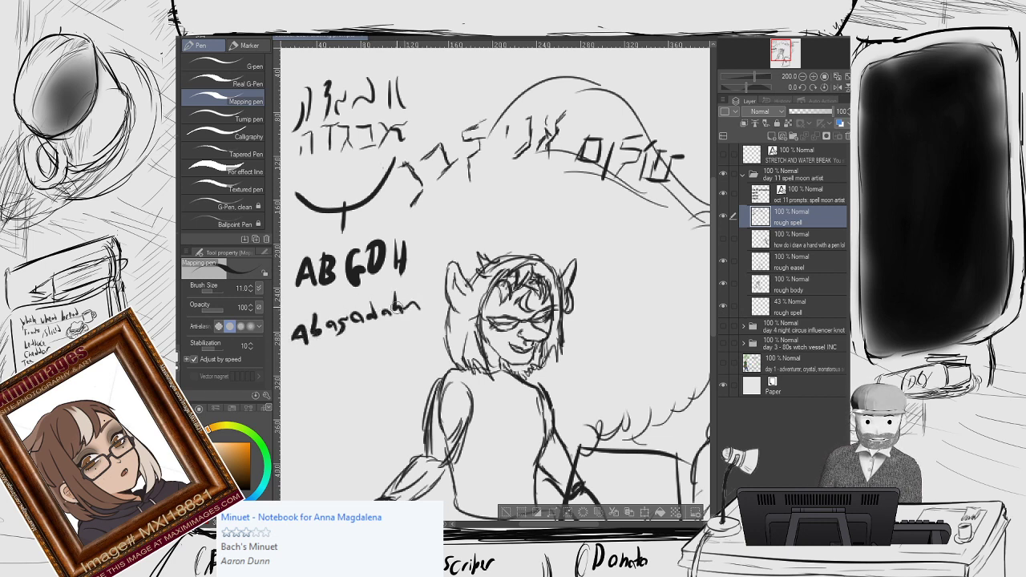
pyautogui.moveTo(290, 369)
pyautogui.mouseDown()
pyautogui.moveTo(316, 377)
pyautogui.moveTo(308, 384)
pyautogui.moveTo(319, 370)
pyautogui.moveTo(388, 362)
pyautogui.mouseUp()
pyautogui.hotkey('ctrl', 'z')
pyautogui.hotkey('ctrl', 'z')
pyautogui.hotkey('ctrl', 'z')
pyautogui.moveTo(390, 358); pyautogui.dragTo(395, 363)
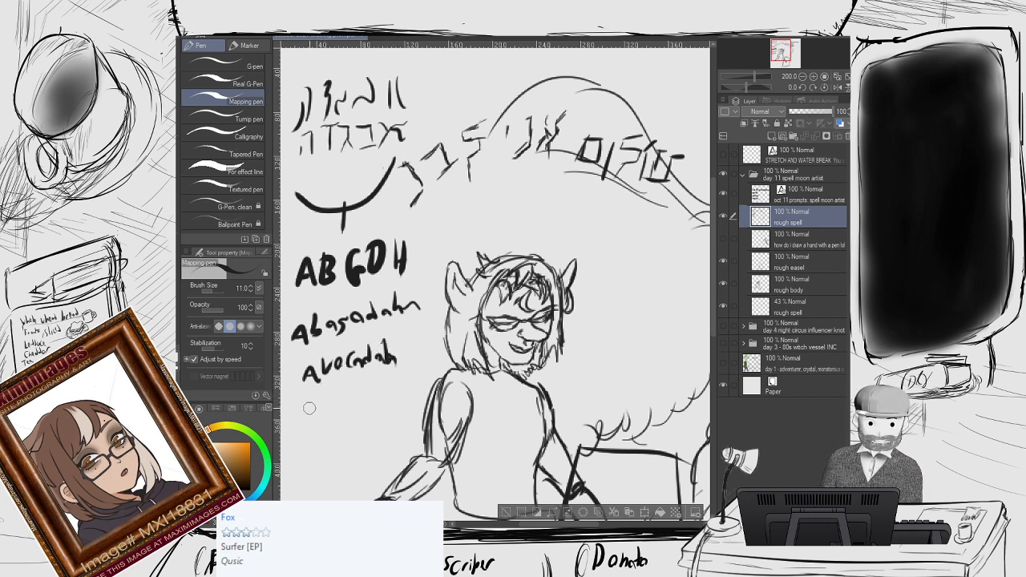
# Write Avocado beneath the other words and draw a slanted oval avocado below it, filled with small dots.
pyautogui.moveTo(299, 424)
pyautogui.mouseDown()
pyautogui.moveTo(366, 406)
pyautogui.moveTo(343, 420)
pyautogui.moveTo(335, 463)
pyautogui.mouseUp()
pyautogui.moveTo(369, 415)
pyautogui.mouseDown()
pyautogui.moveTo(383, 429)
pyautogui.moveTo(374, 461)
pyautogui.moveTo(335, 455)
pyautogui.mouseUp()
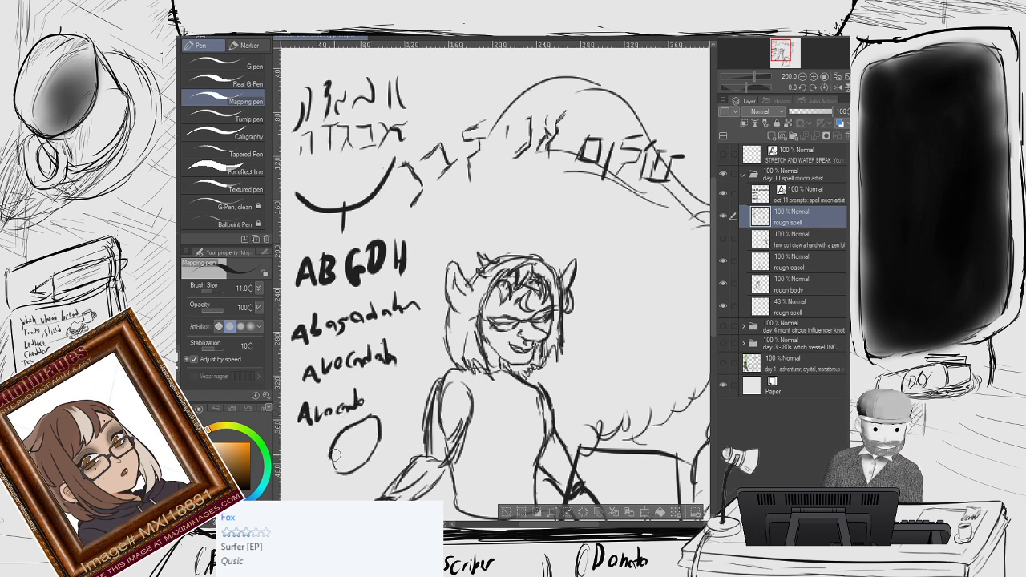
pyautogui.click(339, 460)
pyautogui.click(348, 442)
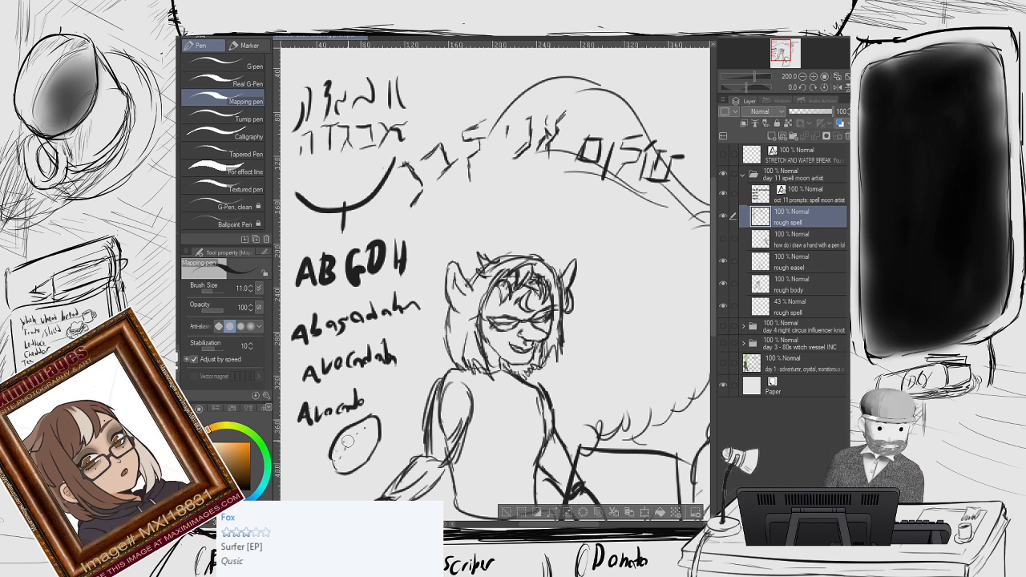
pyautogui.click(361, 437)
pyautogui.click(373, 425)
pyautogui.click(375, 434)
pyautogui.click(370, 441)
pyautogui.click(365, 441)
pyautogui.moveTo(365, 440); pyautogui.dragTo(350, 457)
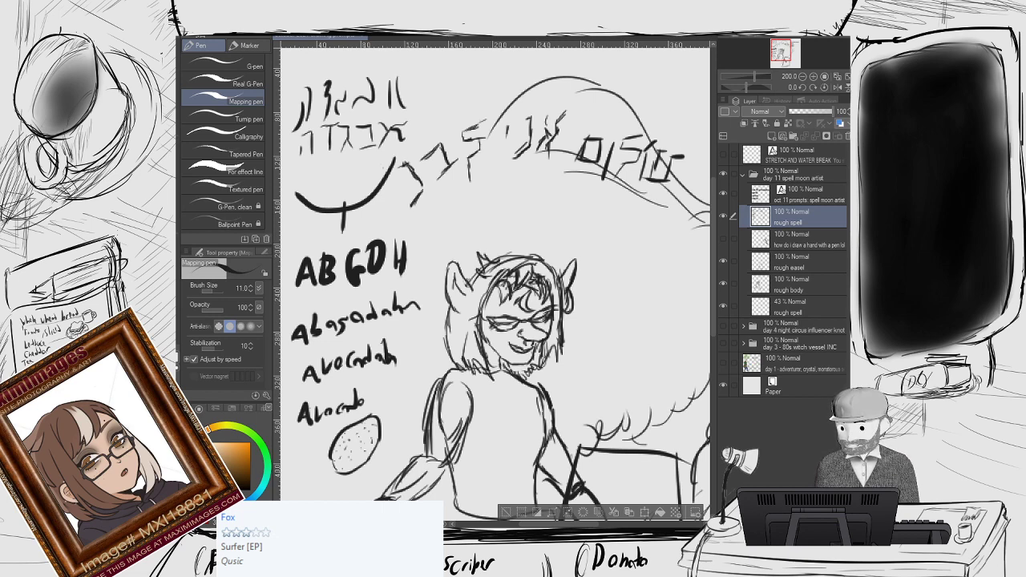
# Compare the drawing with and without the upper rough spell layer by toggling its visibility.
pyautogui.scroll(-3, 542, 287)
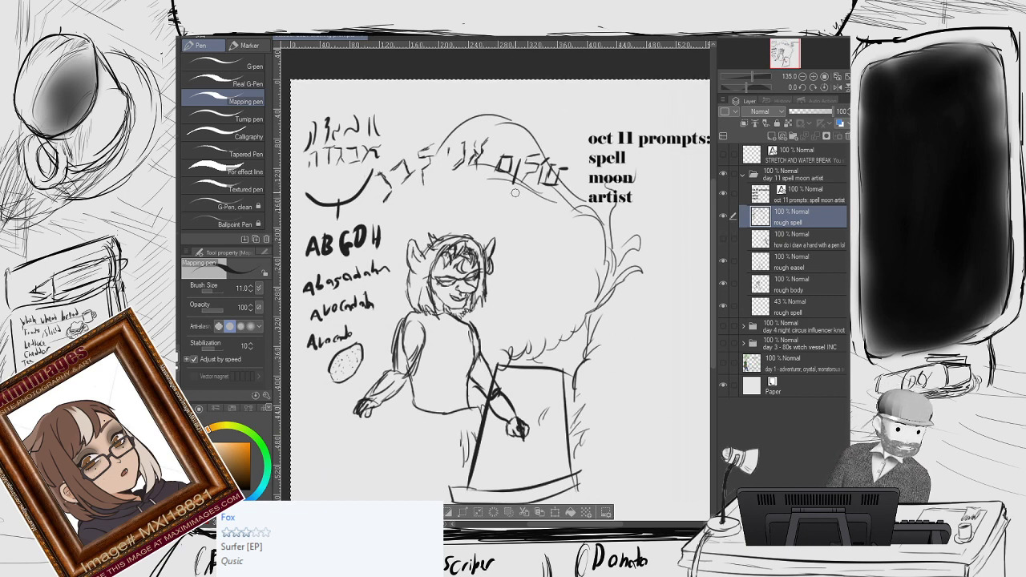
pyautogui.click(723, 215)
pyautogui.scroll(-3, 687, 228)
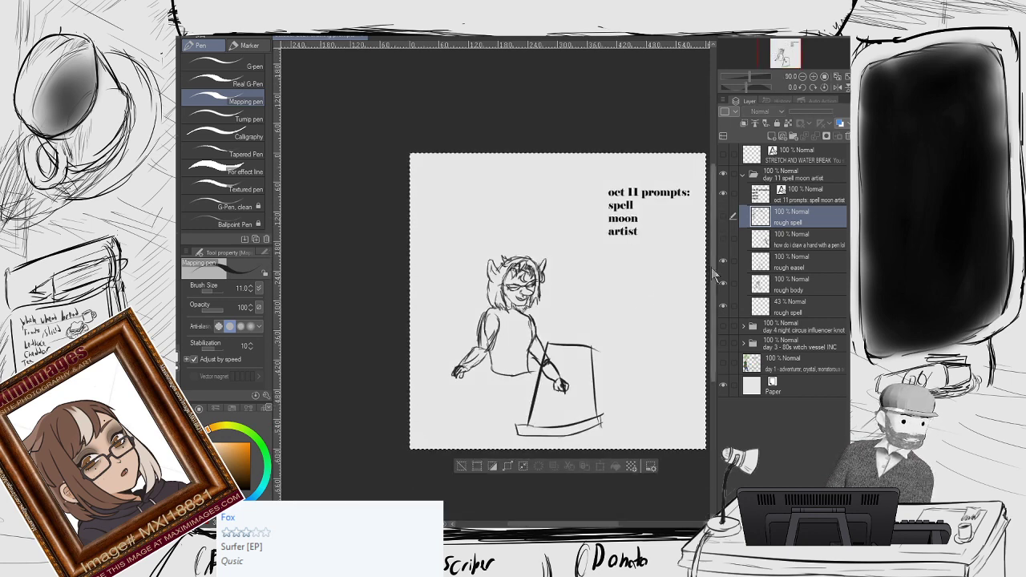
pyautogui.click(723, 215)
pyautogui.scroll(-1, 562, 309)
pyautogui.moveTo(561, 309); pyautogui.dragTo(542, 244)
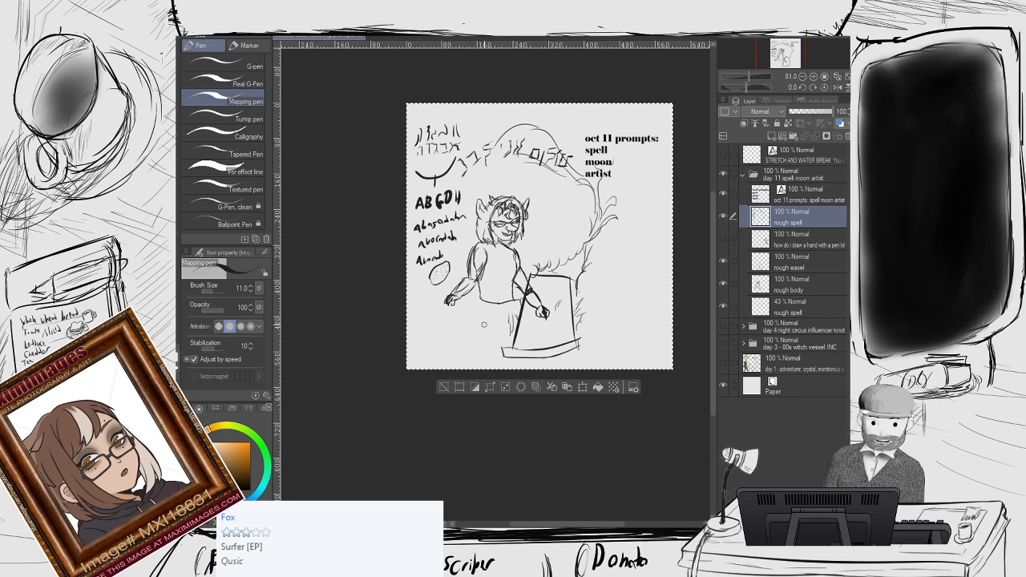
pyautogui.moveTo(500, 283); pyautogui.dragTo(471, 262)
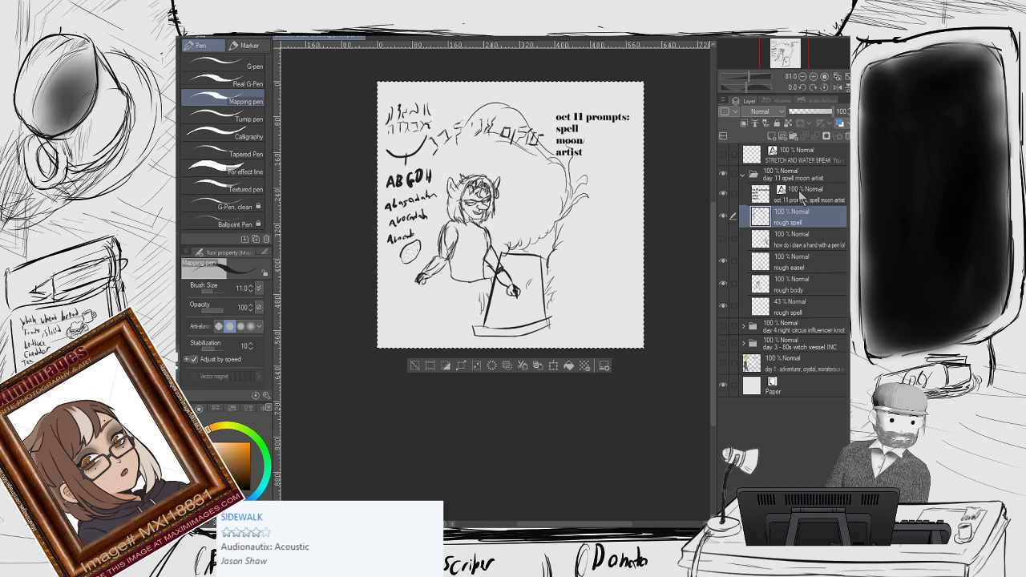
# Move the rough spell layer below the hidden hand layer, merge it with the three rough layers beneath, and rename the result rough.
pyautogui.moveTo(789, 217); pyautogui.dragTo(790, 247)
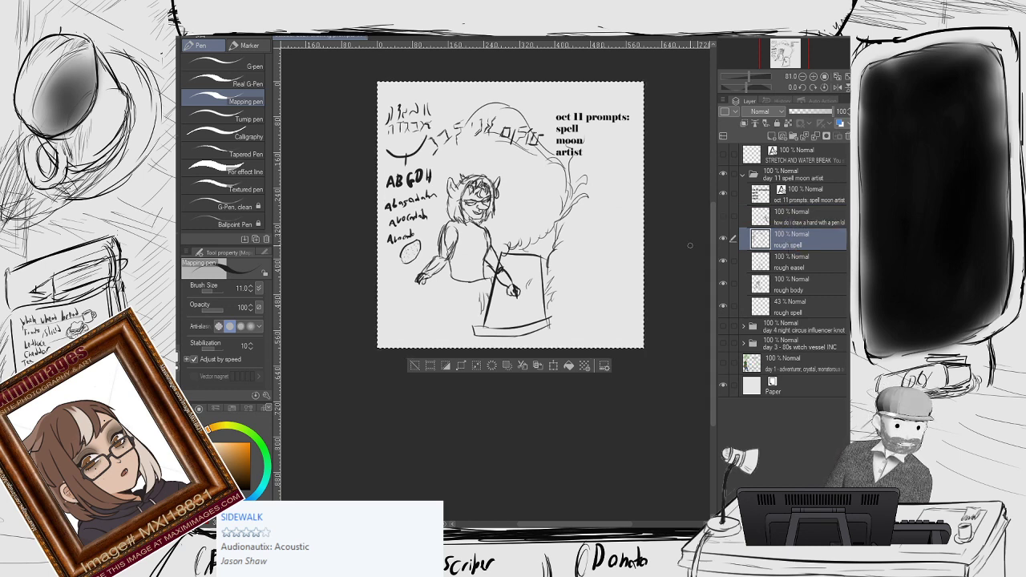
pyautogui.click(814, 136)
pyautogui.click(813, 136)
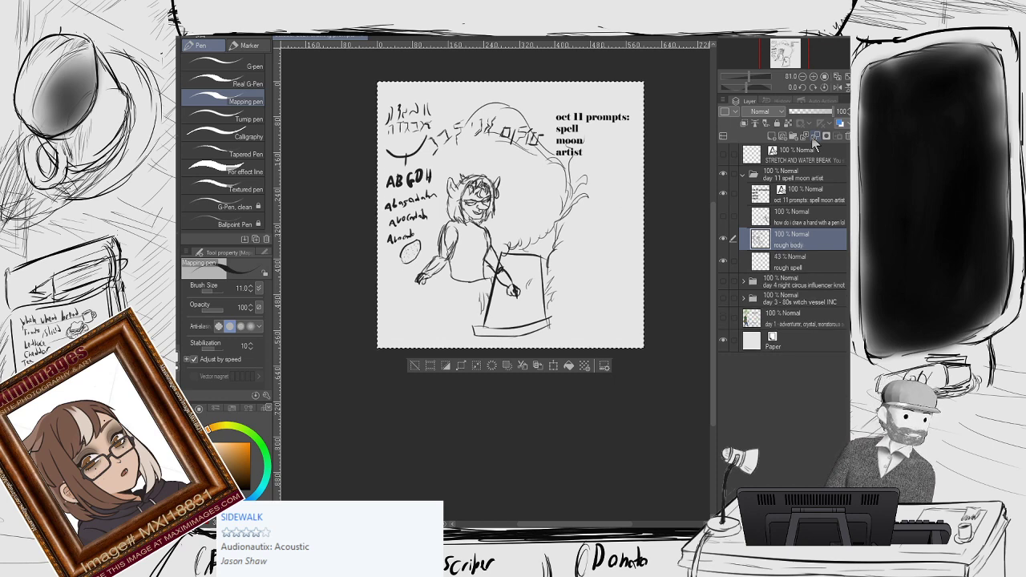
pyautogui.click(814, 136)
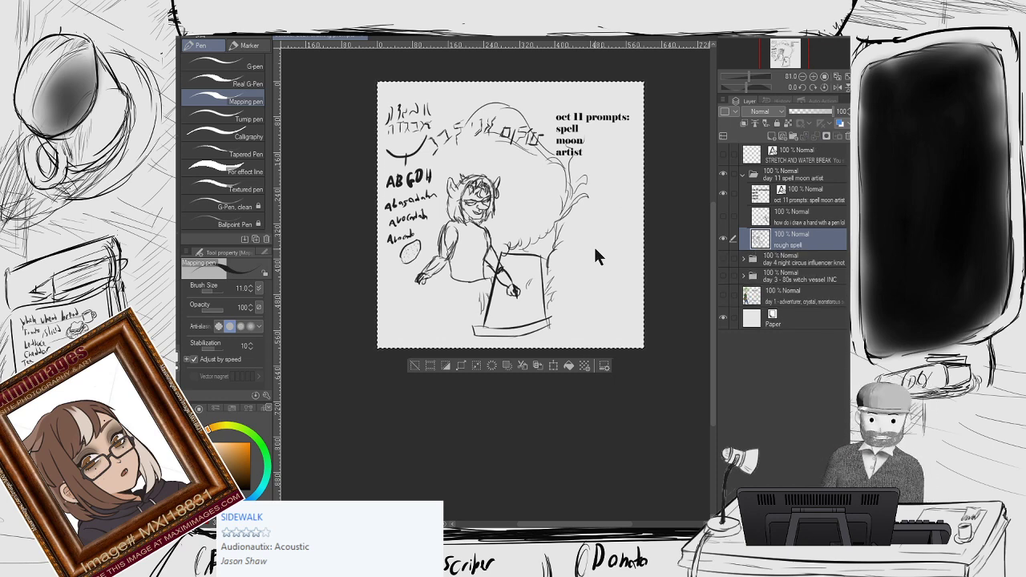
pyautogui.scroll(-1, 568, 253)
pyautogui.scroll(2, 650, 212)
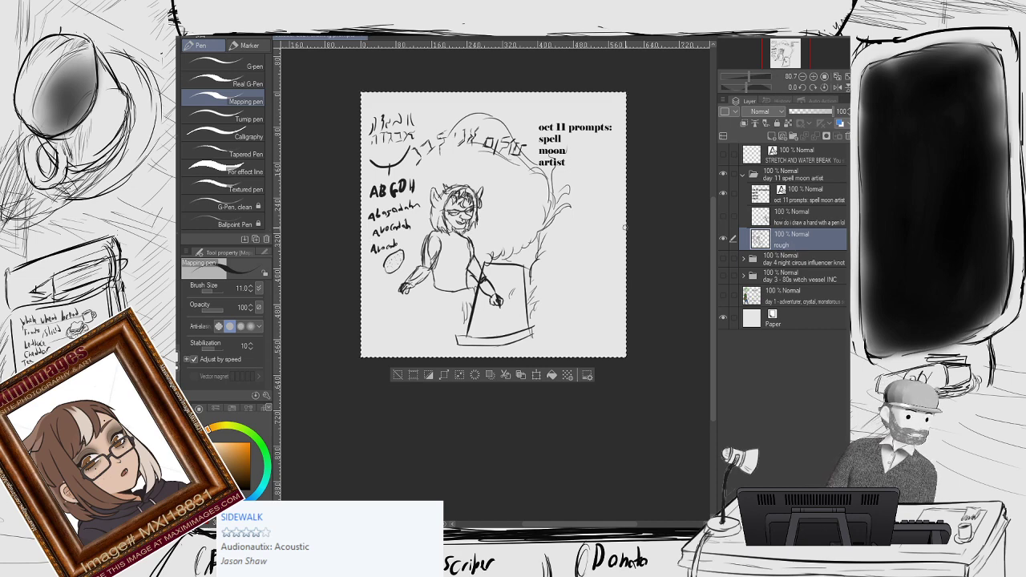
pyautogui.click(536, 374)
pyautogui.moveTo(626, 356); pyautogui.dragTo(698, 407)
pyautogui.hotkey('ctrl', 'z')
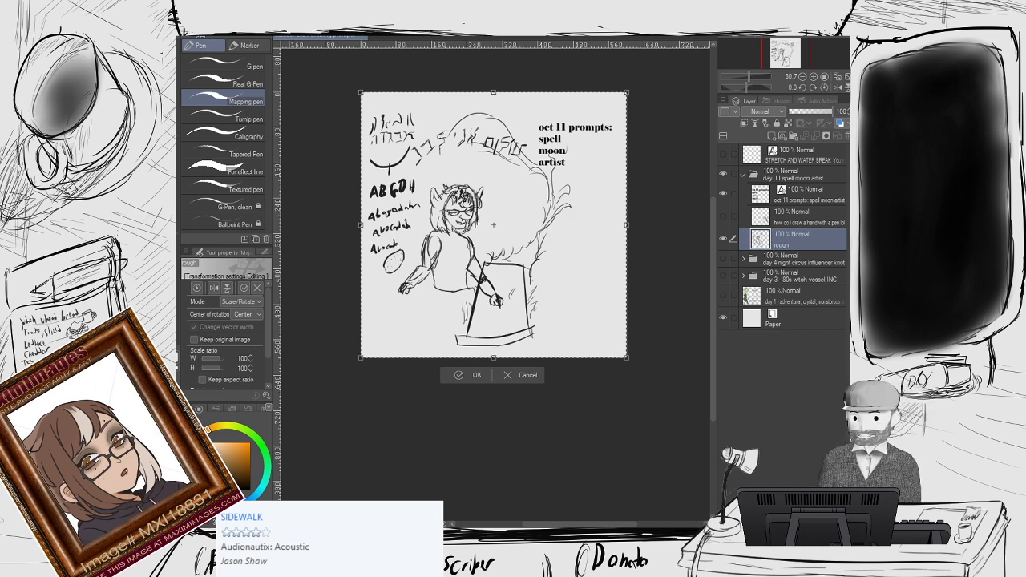
pyautogui.press('Return')
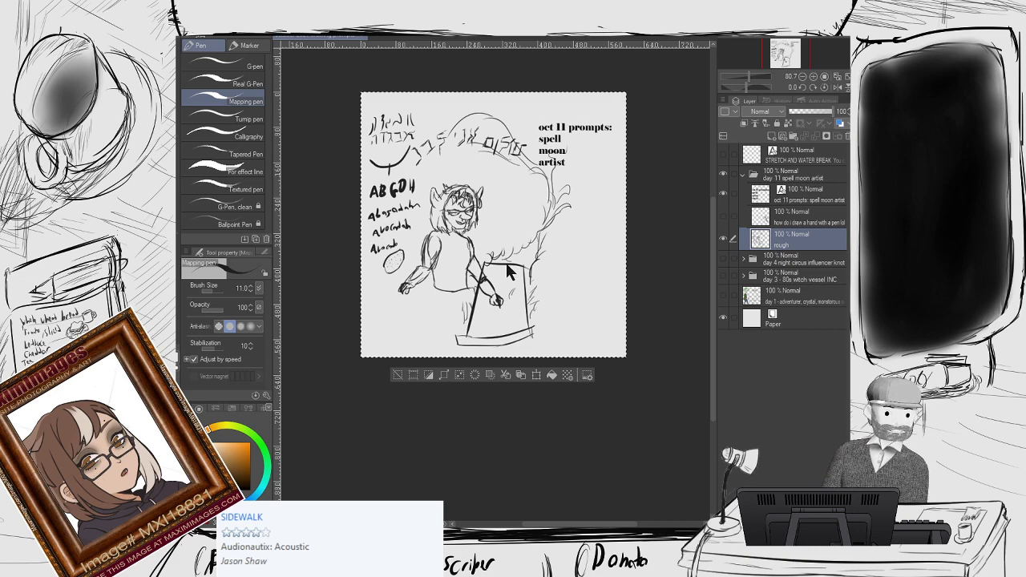
# Convert the rough layer to an image material layer, enlarge it to 120% and reposition the sketch lower and rightward on the canvas.
pyautogui.hotkey('ctrl', 'z')
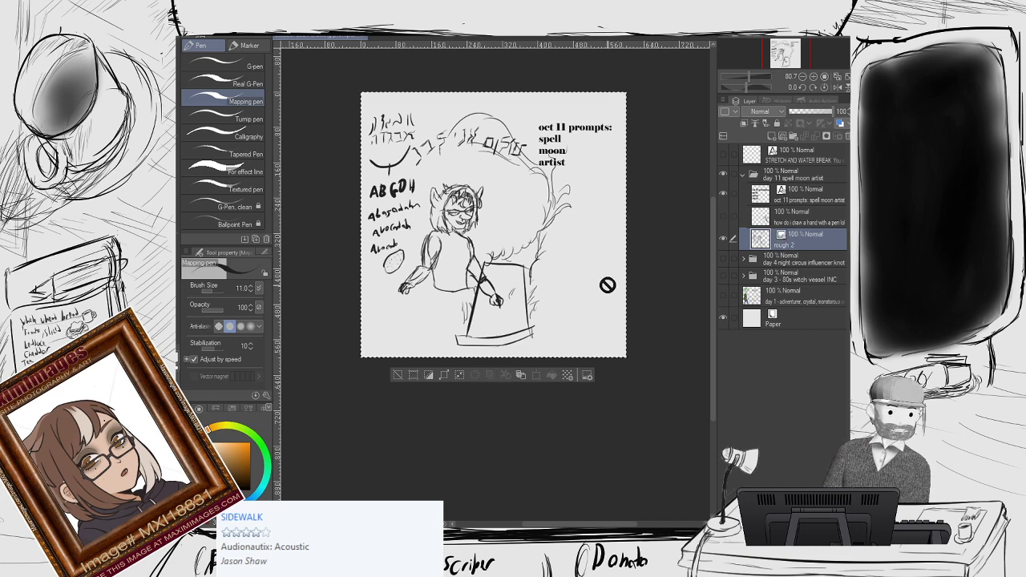
pyautogui.click(420, 377)
pyautogui.press('o')
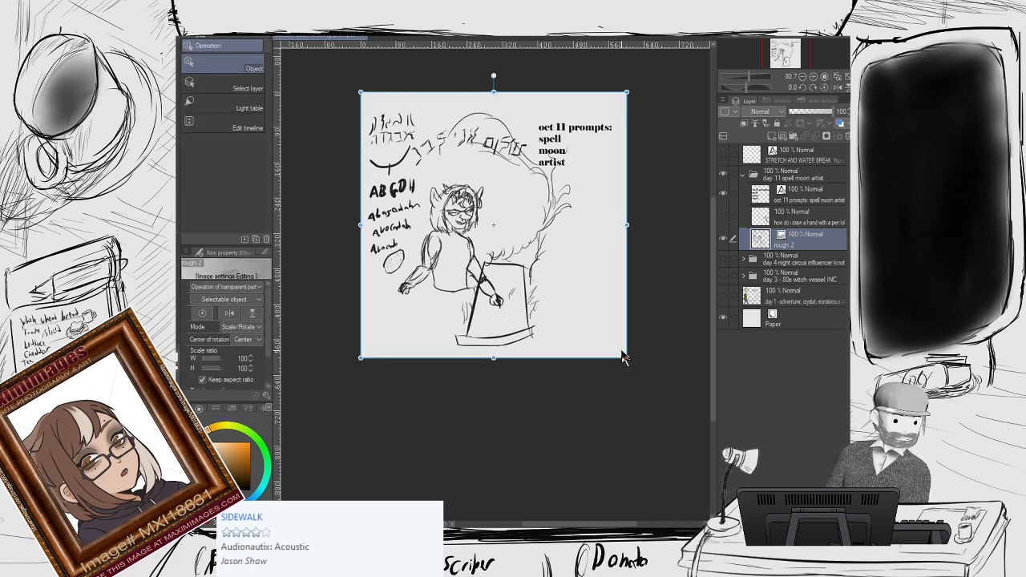
pyautogui.moveTo(624, 358); pyautogui.dragTo(709, 380)
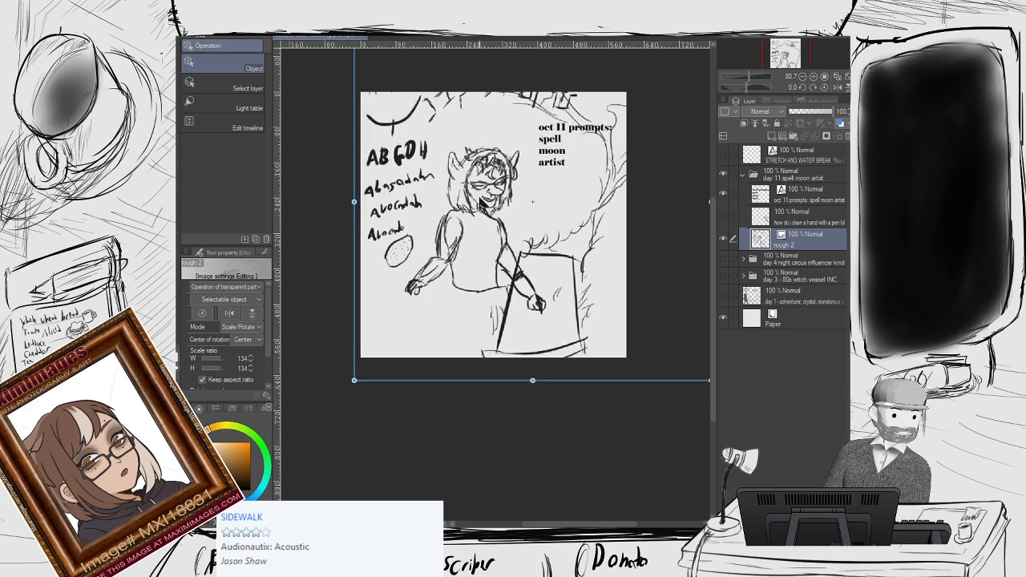
pyautogui.moveTo(532, 201)
pyautogui.mouseDown()
pyautogui.moveTo(553, 241)
pyautogui.moveTo(540, 264)
pyautogui.moveTo(561, 238)
pyautogui.moveTo(495, 230)
pyautogui.mouseUp()
pyautogui.moveTo(672, 389); pyautogui.dragTo(642, 366)
pyautogui.moveTo(456, 215); pyautogui.dragTo(499, 232)
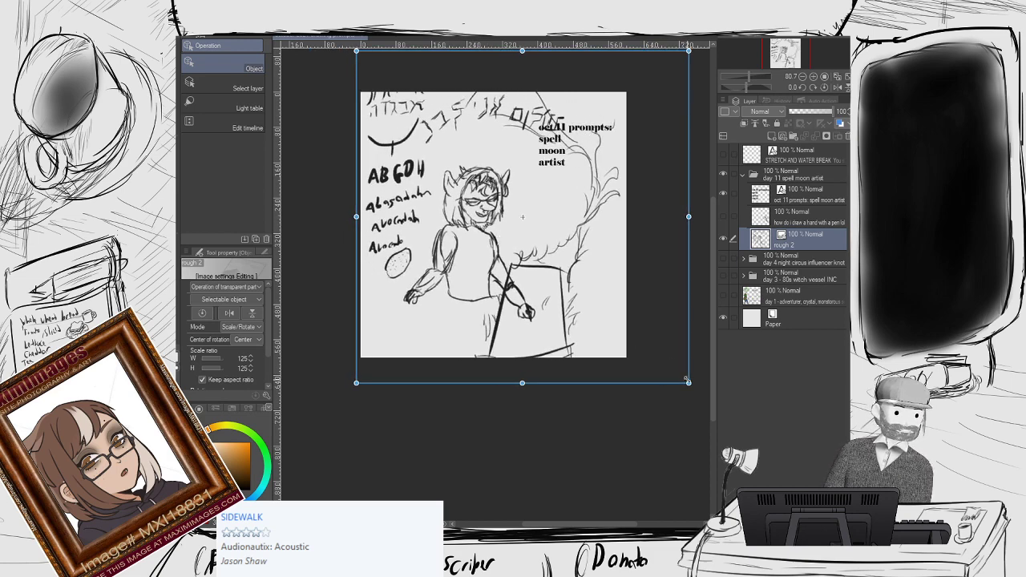
pyautogui.moveTo(686, 379); pyautogui.dragTo(678, 365)
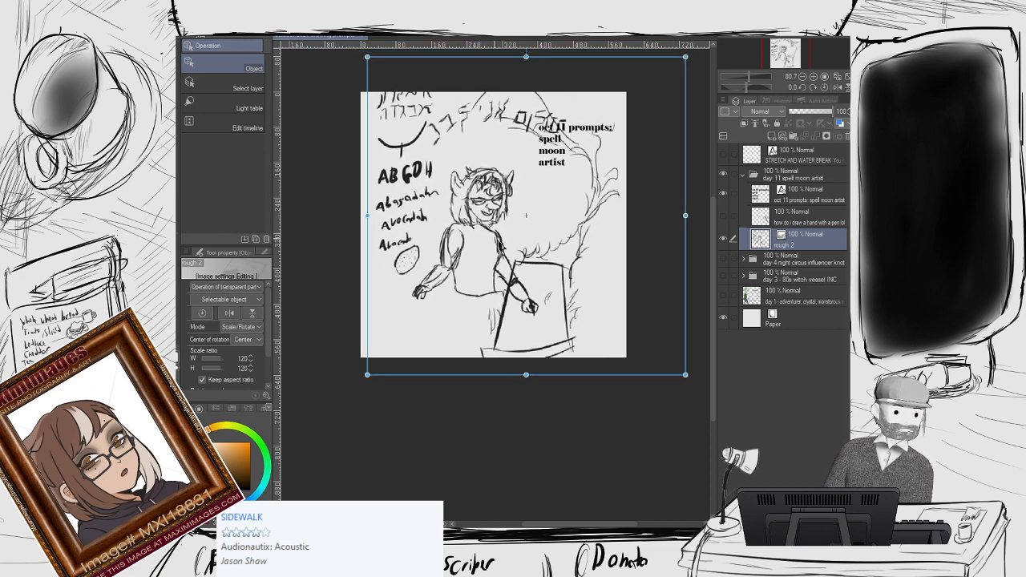
pyautogui.moveTo(499, 246)
pyautogui.mouseDown()
pyautogui.moveTo(510, 270)
pyautogui.moveTo(500, 264)
pyautogui.mouseUp()
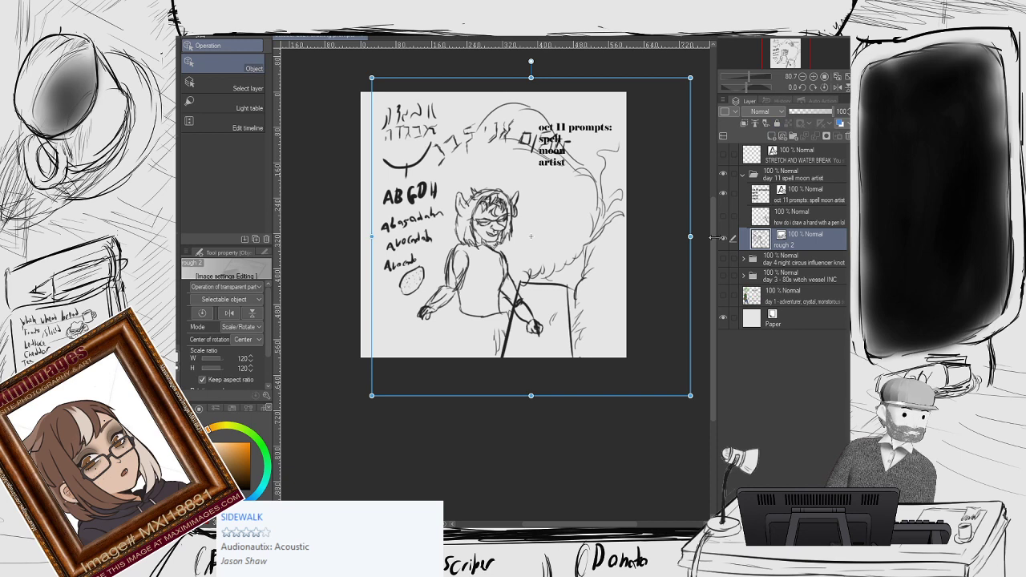
# Add two new layers directly above the enlarged rough sketch.
pyautogui.click(771, 135)
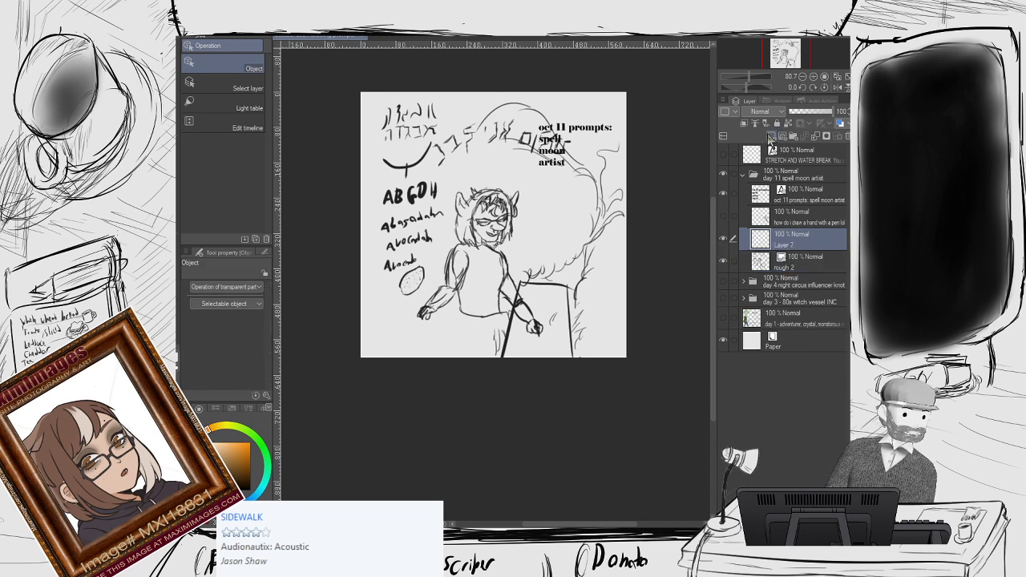
pyautogui.click(771, 136)
pyautogui.click(793, 270)
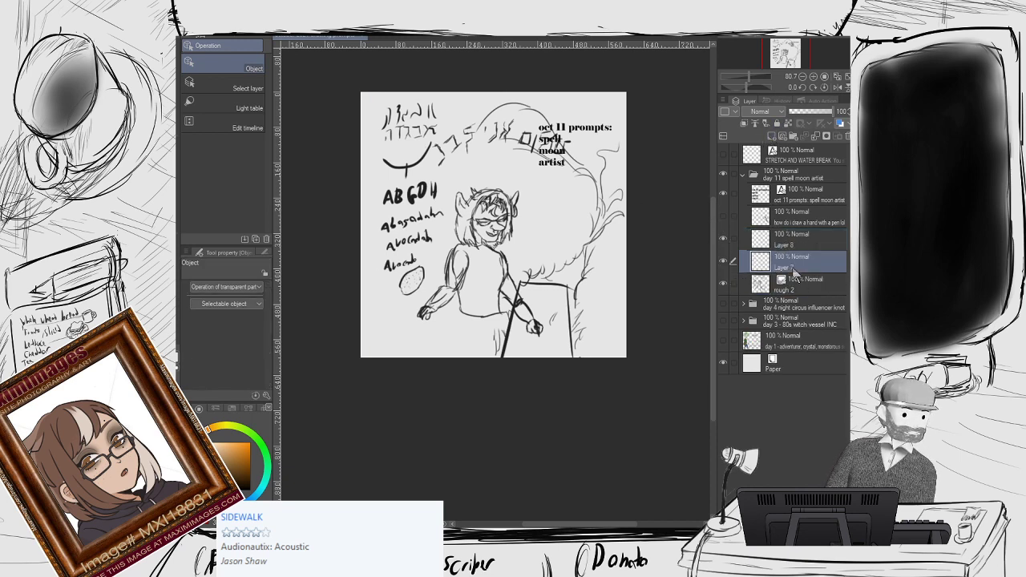
# Lower the rough sketch layer's opacity to 45% and rename the new layer directly above it smooth fun.
pyautogui.click(792, 288)
pyautogui.hotkey('ctrl', 't')
pyautogui.moveTo(814, 112); pyautogui.dragTo(811, 118)
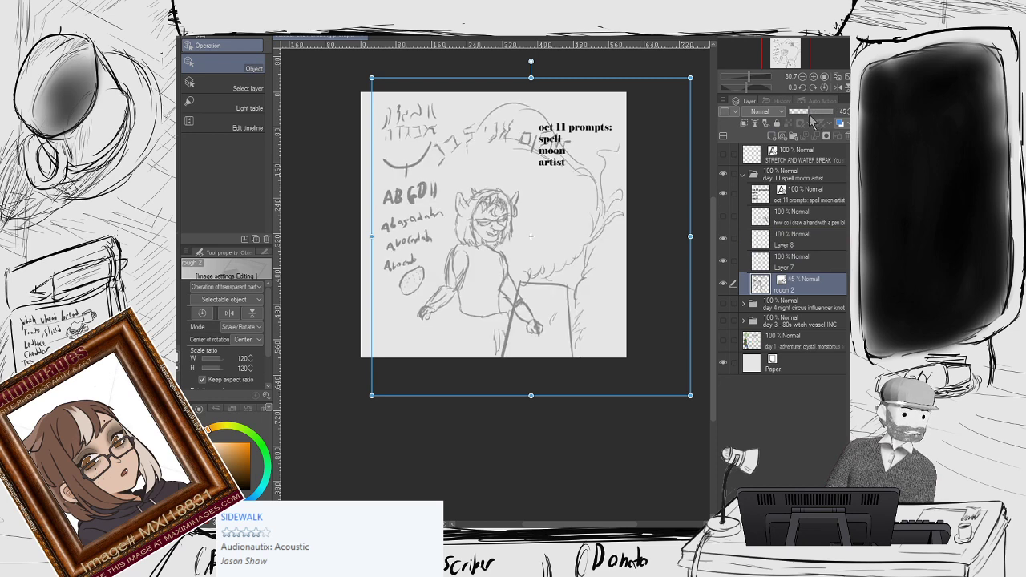
pyautogui.click(788, 261)
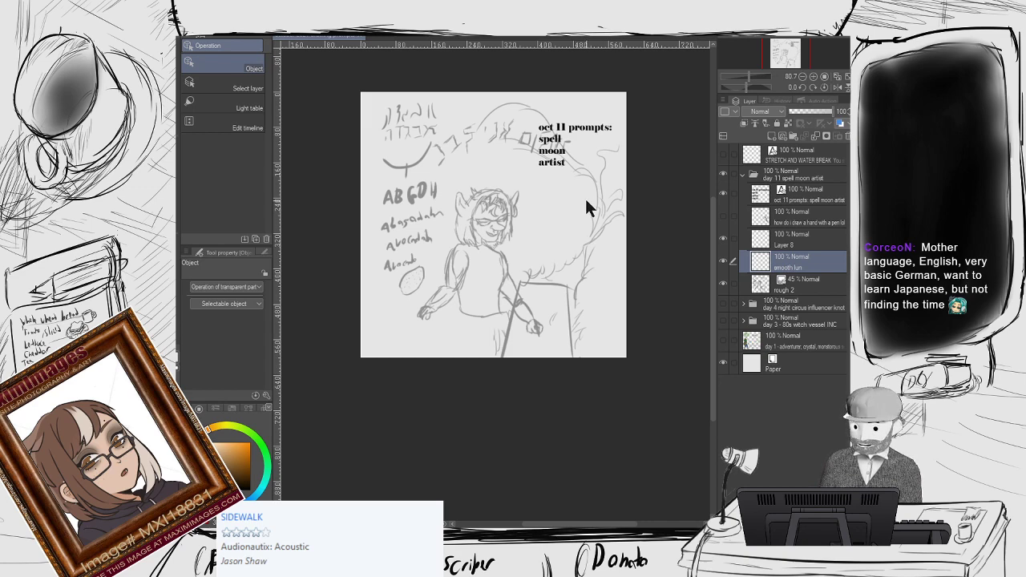
# Ink the jagged pointed fringe over the middle of the character's forehead with the Mapping pen, undoing the first stroke.
pyautogui.scroll(3, 551, 231)
pyautogui.moveTo(556, 190); pyautogui.dragTo(614, 252)
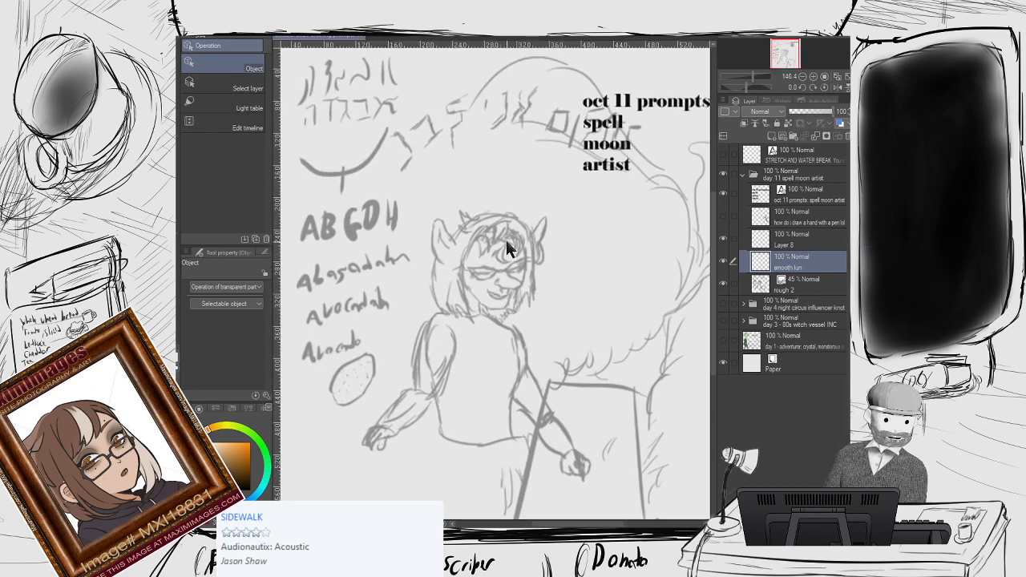
pyautogui.press('p')
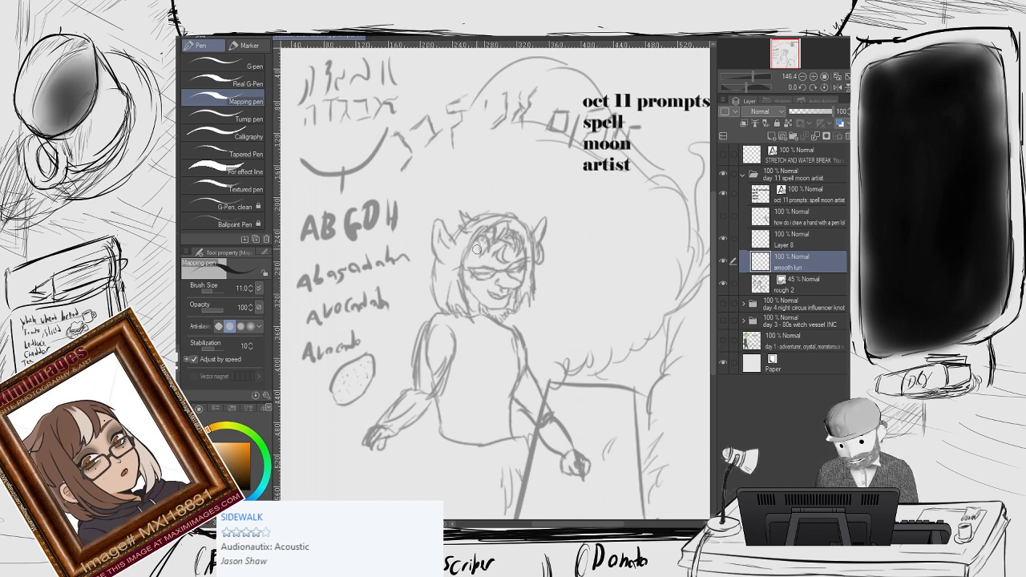
pyautogui.scroll(1, 499, 218)
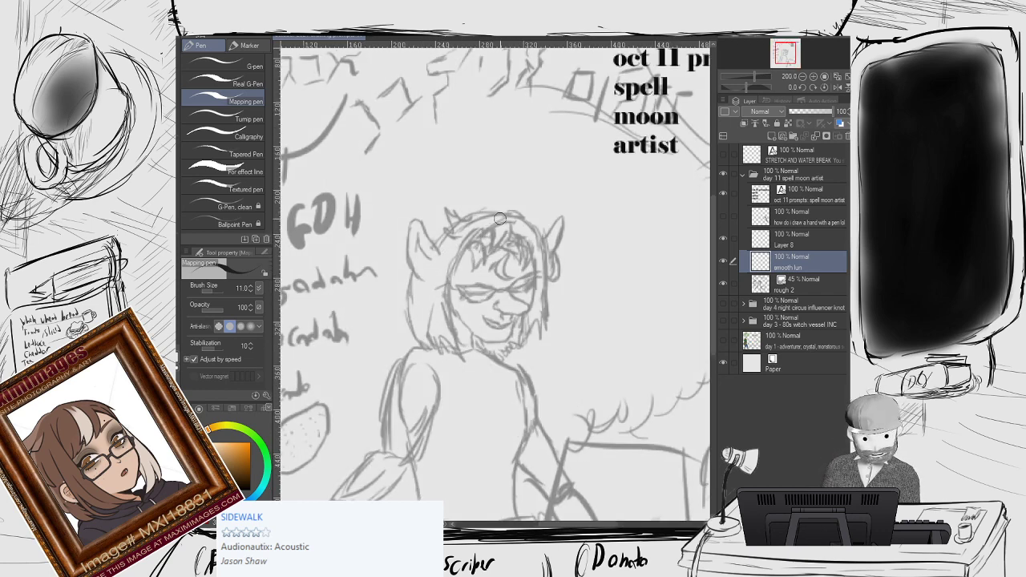
pyautogui.scroll(2, 502, 221)
pyautogui.scroll(2, 503, 225)
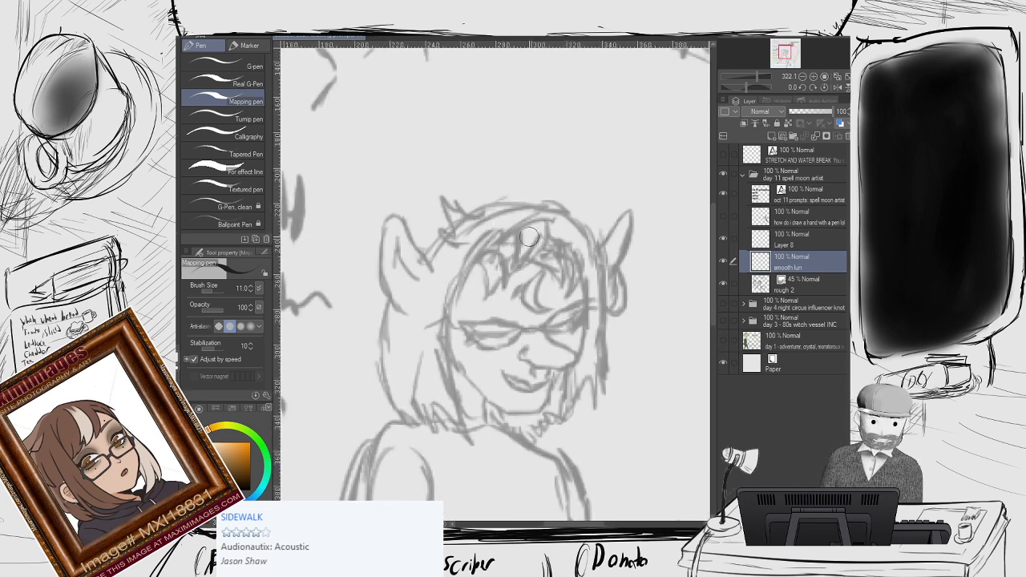
pyautogui.moveTo(549, 232); pyautogui.dragTo(521, 285)
pyautogui.hotkey('ctrl', 'z')
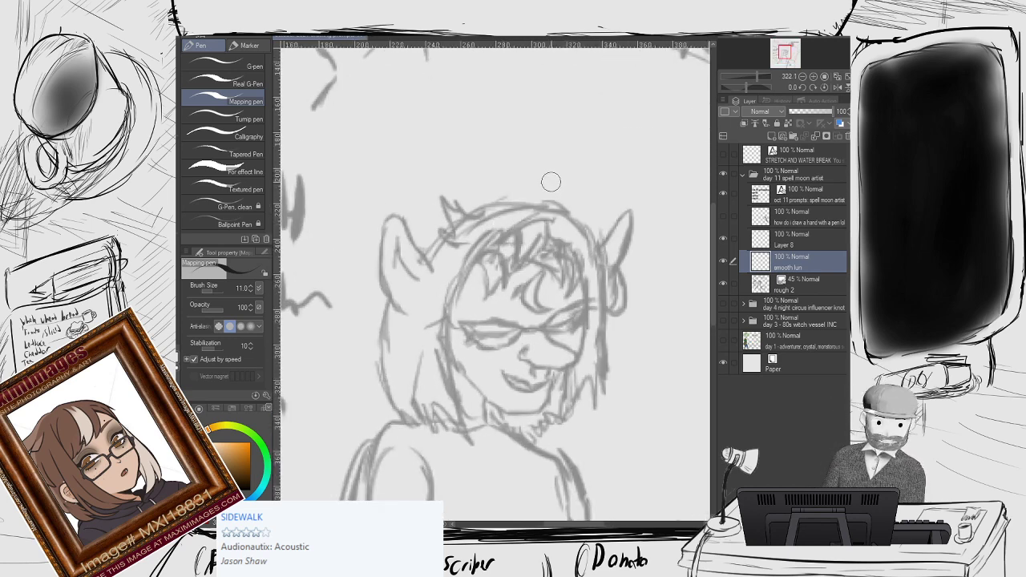
pyautogui.moveTo(538, 235)
pyautogui.mouseDown()
pyautogui.moveTo(508, 292)
pyautogui.moveTo(486, 302)
pyautogui.moveTo(494, 287)
pyautogui.mouseUp()
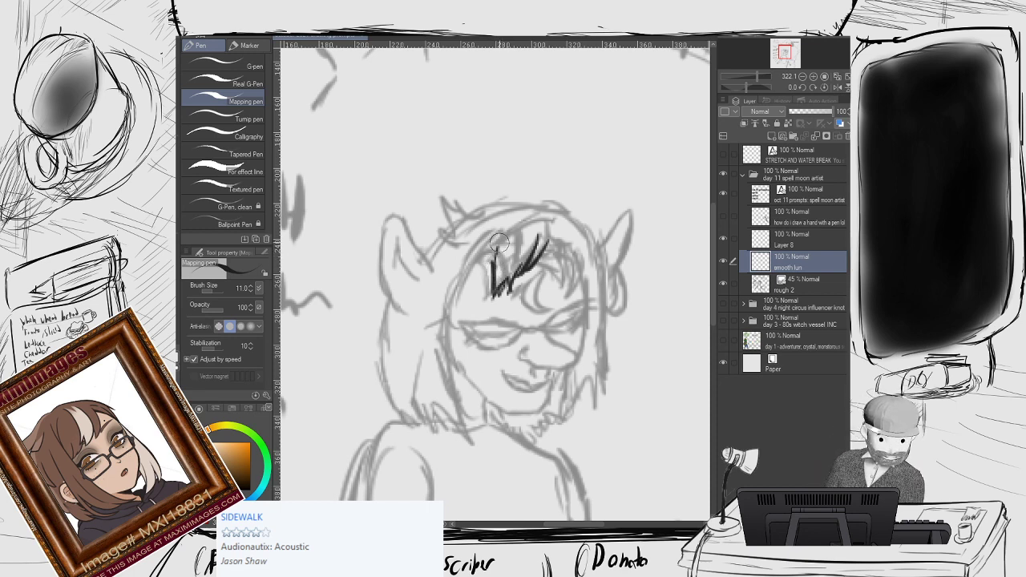
# Ink the hair edge from the fringe down the left side of the face to the shoulder, redoing the first line.
pyautogui.moveTo(495, 251)
pyautogui.mouseDown()
pyautogui.moveTo(473, 278)
pyautogui.moveTo(467, 310)
pyautogui.moveTo(467, 293)
pyautogui.moveTo(464, 335)
pyautogui.mouseUp()
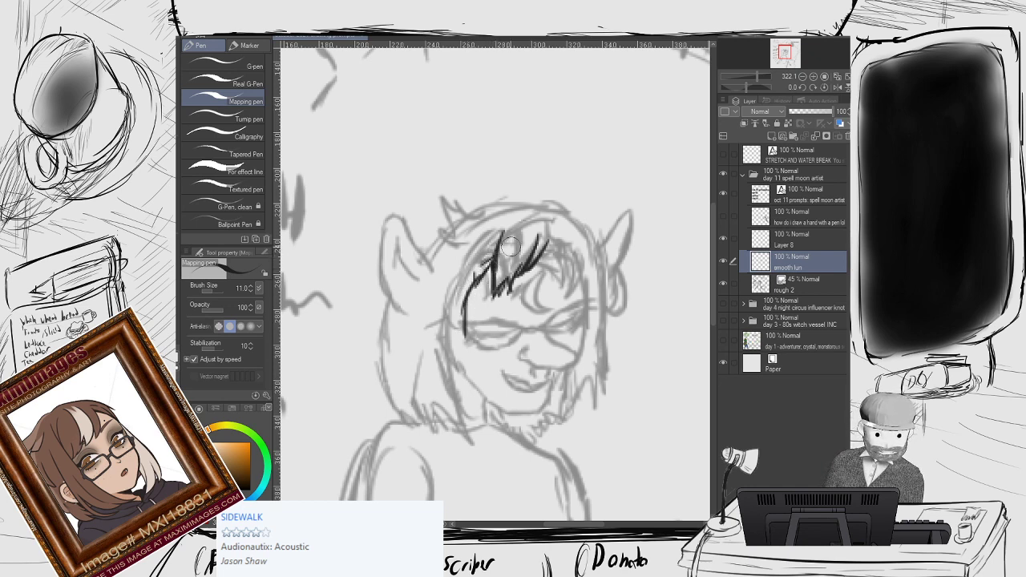
pyautogui.hotkey('ctrl', 'z')
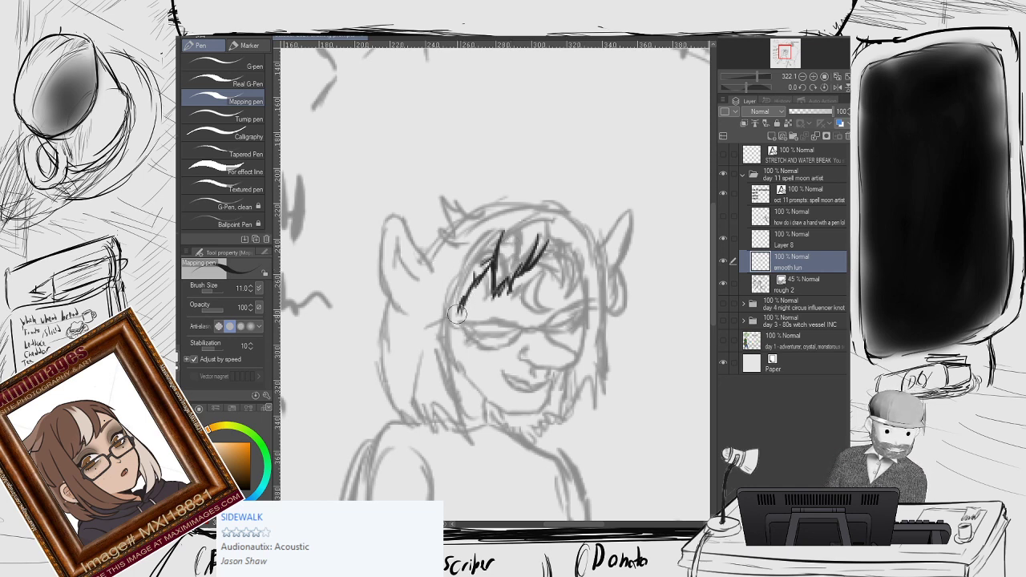
pyautogui.moveTo(459, 313); pyautogui.dragTo(455, 374)
pyautogui.moveTo(450, 339)
pyautogui.mouseDown()
pyautogui.moveTo(474, 401)
pyautogui.moveTo(457, 385)
pyautogui.moveTo(464, 443)
pyautogui.mouseUp()
pyautogui.press('e')
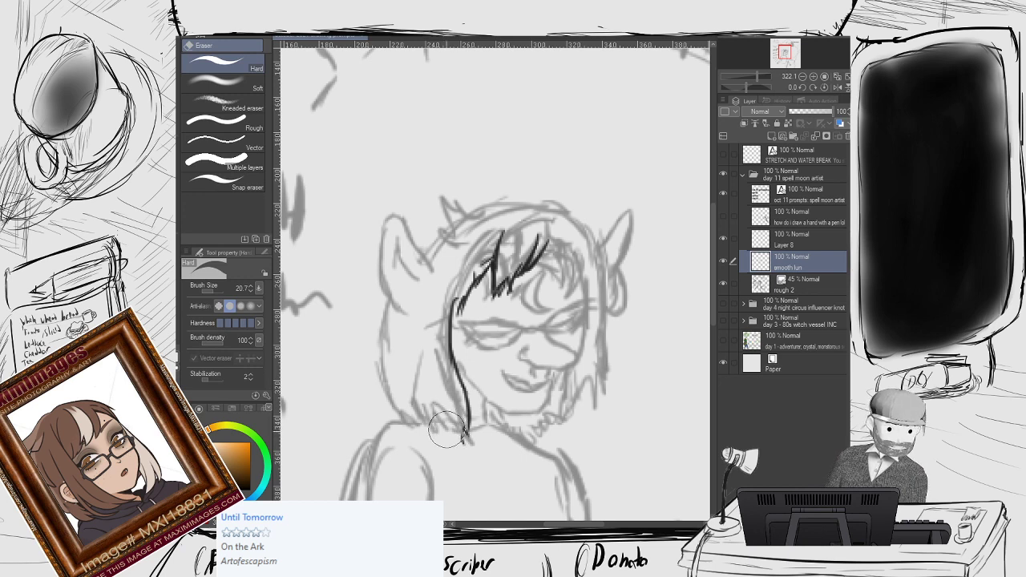
pyautogui.press('p')
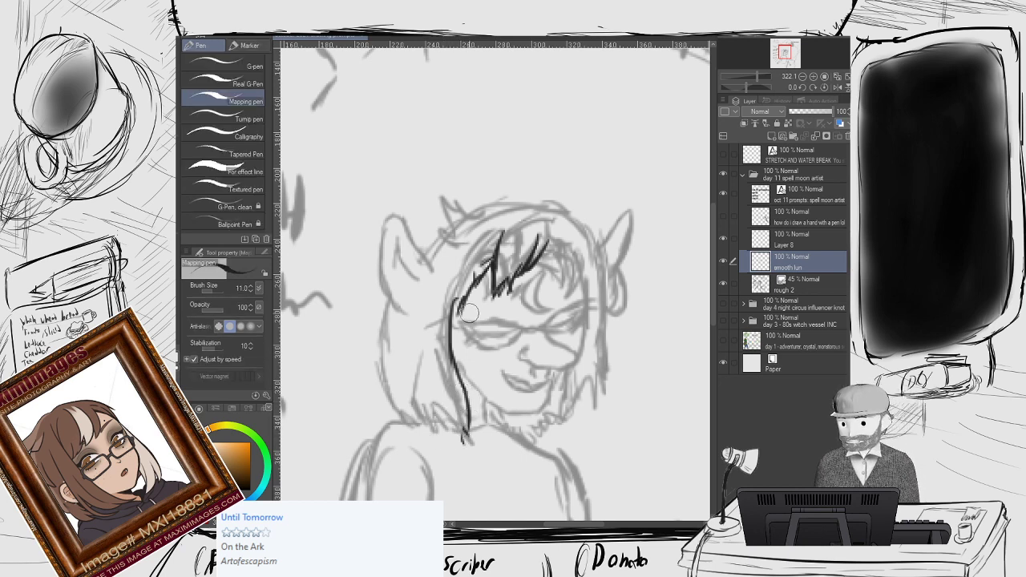
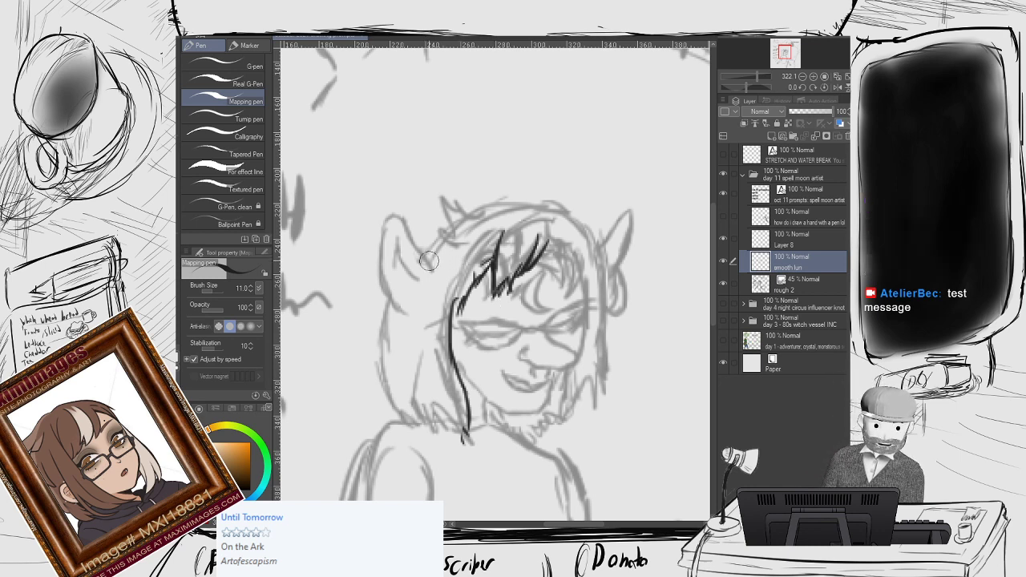
# Ink the outer hair line from the top of the head past the left ear to a jagged tip, undoing stray strokes.
pyautogui.moveTo(442, 238); pyautogui.dragTo(422, 260)
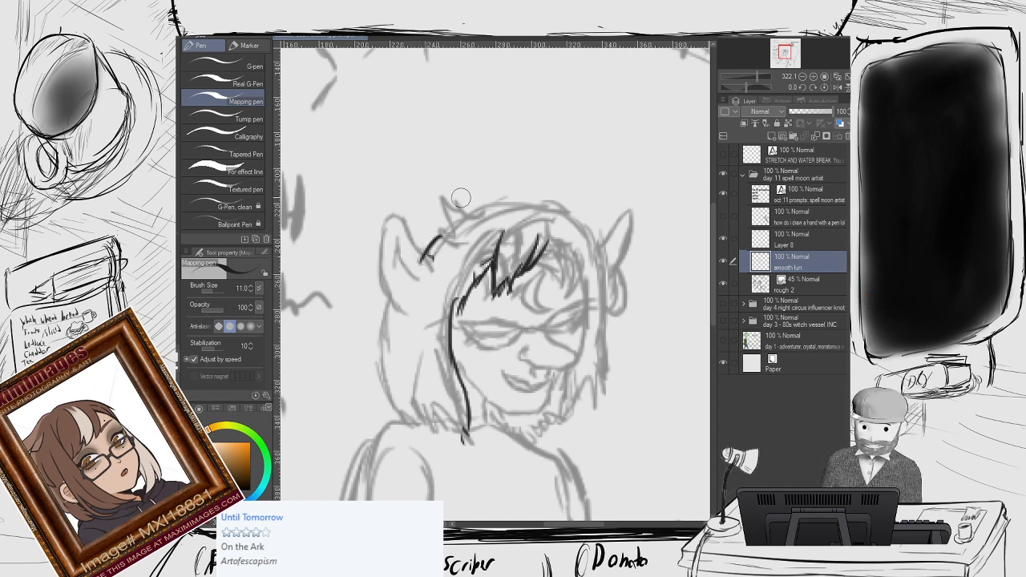
pyautogui.hotkey('ctrl', 'z')
pyautogui.hotkey('ctrl', 'z')
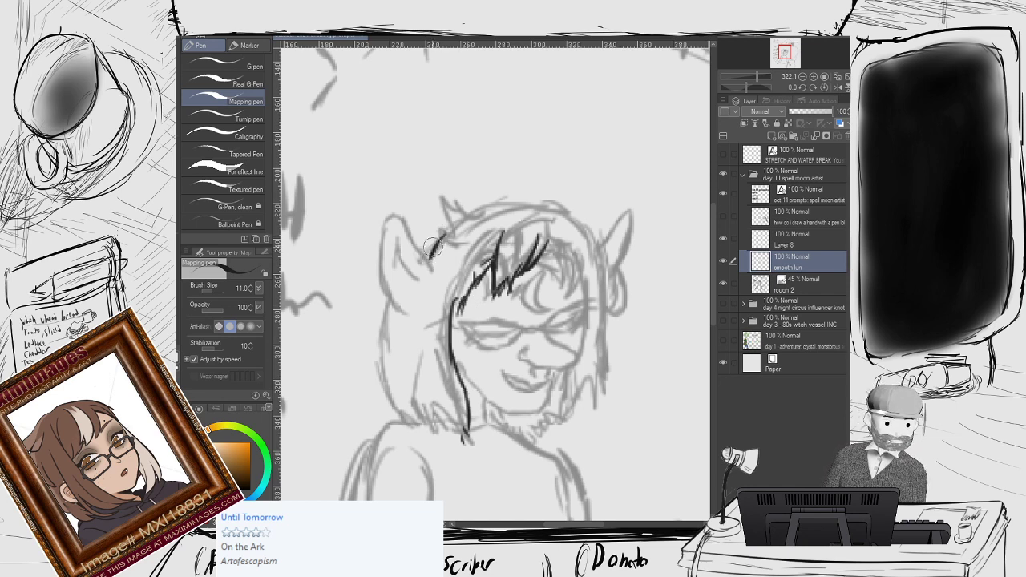
pyautogui.moveTo(446, 232); pyautogui.dragTo(416, 303)
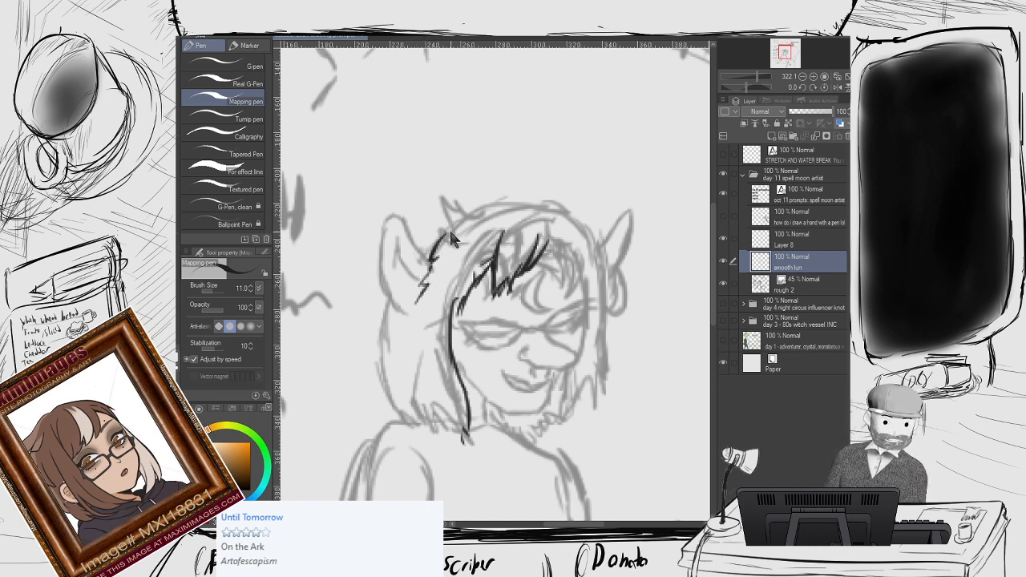
pyautogui.hotkey('ctrl', 'z')
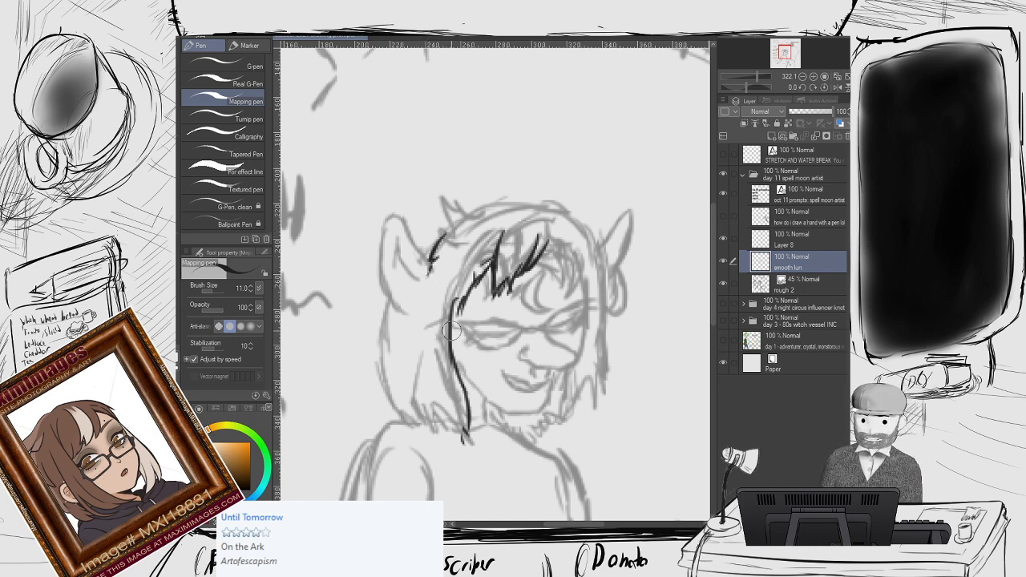
pyautogui.moveTo(432, 263); pyautogui.dragTo(396, 322)
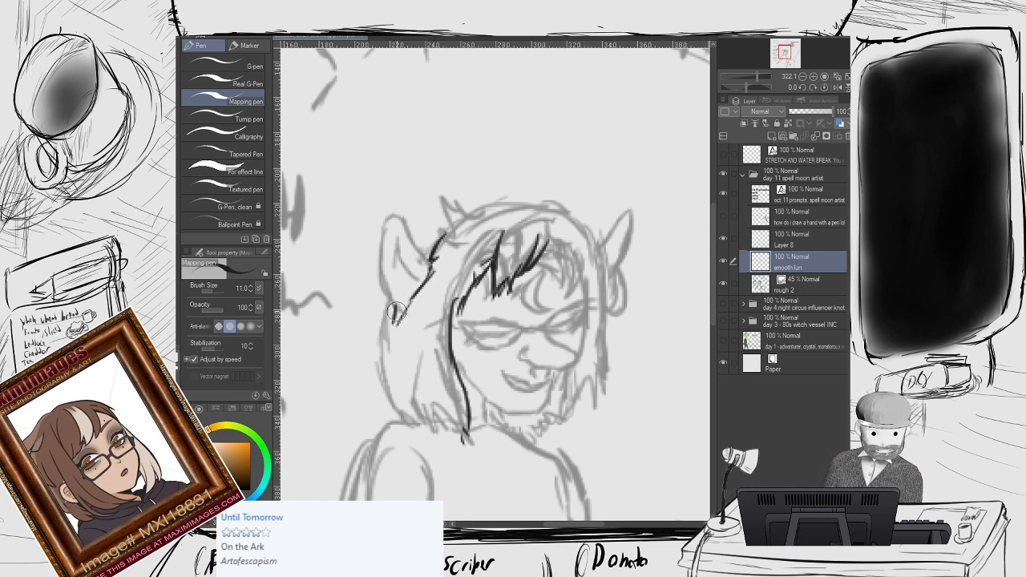
pyautogui.hotkey('ctrl', 'z')
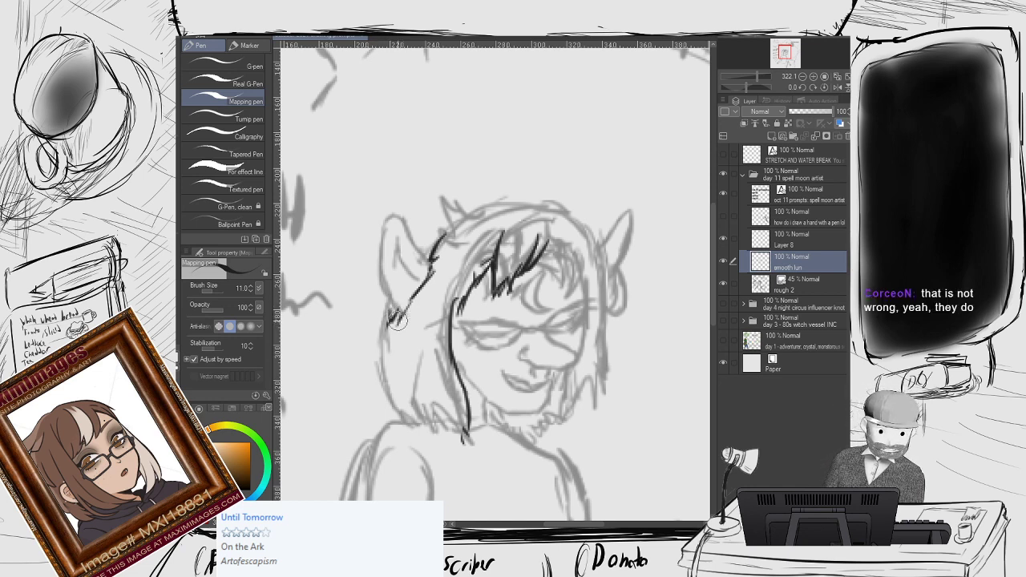
pyautogui.moveTo(393, 312)
pyautogui.mouseDown()
pyautogui.moveTo(386, 303)
pyautogui.moveTo(382, 324)
pyautogui.mouseUp()
pyautogui.hotkey('ctrl', 'z')
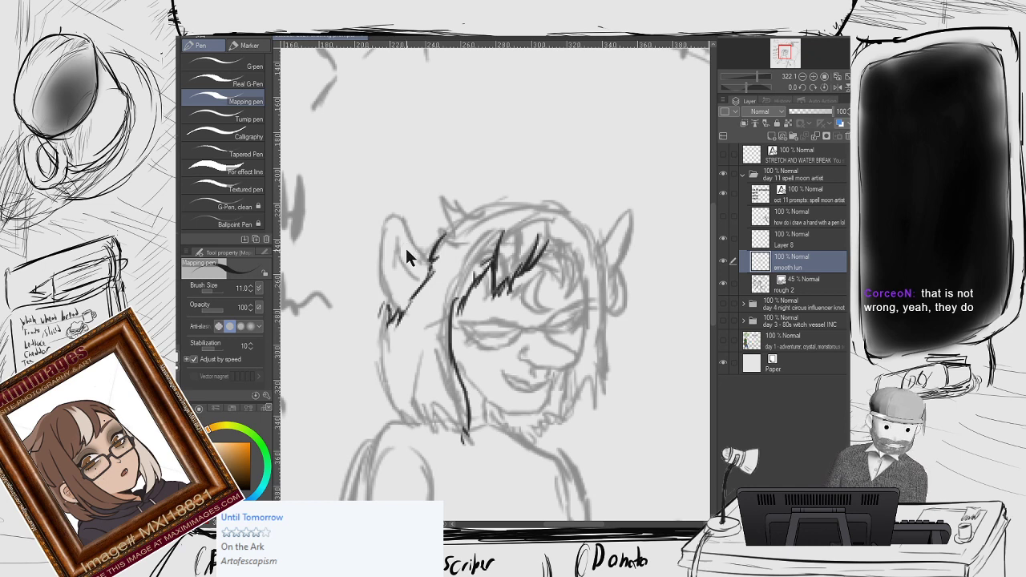
pyautogui.hotkey('ctrl', 'z')
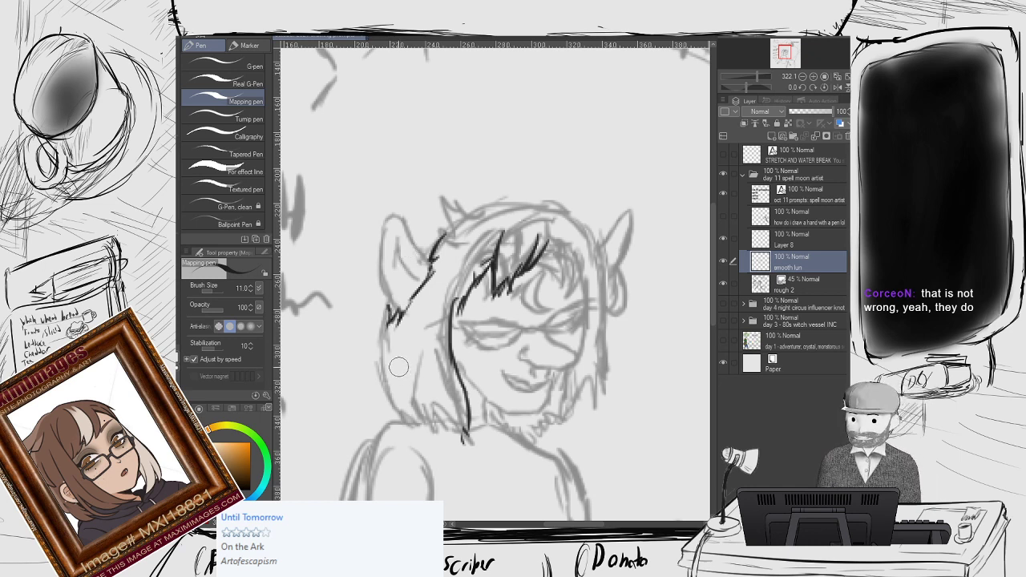
# Ink two long strands down the outer left edge of the hair from the jagged tip below the ear.
pyautogui.moveTo(387, 306)
pyautogui.mouseDown()
pyautogui.moveTo(374, 363)
pyautogui.moveTo(413, 349)
pyautogui.moveTo(403, 341)
pyautogui.moveTo(391, 393)
pyautogui.mouseUp()
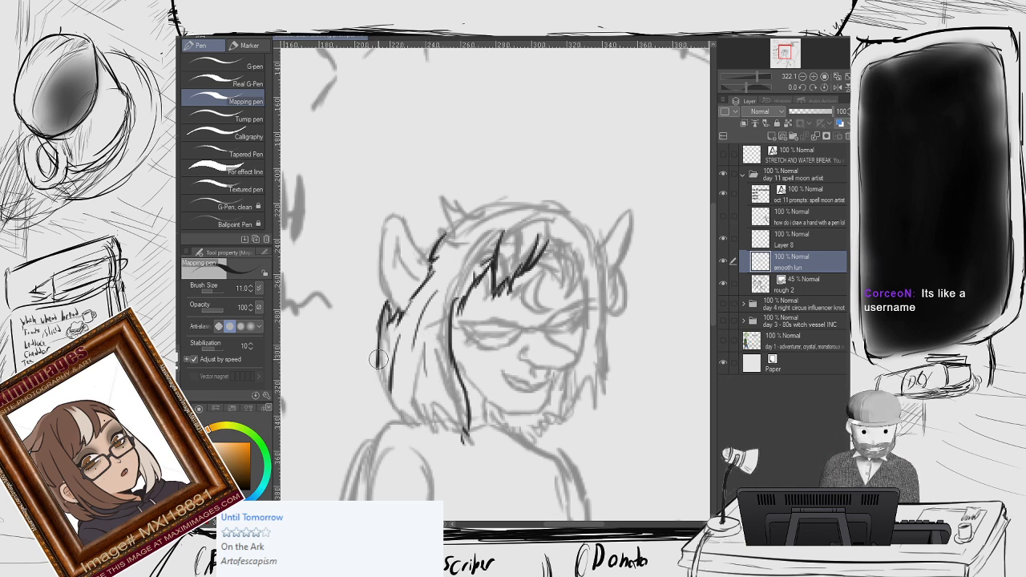
pyautogui.moveTo(380, 352); pyautogui.dragTo(381, 399)
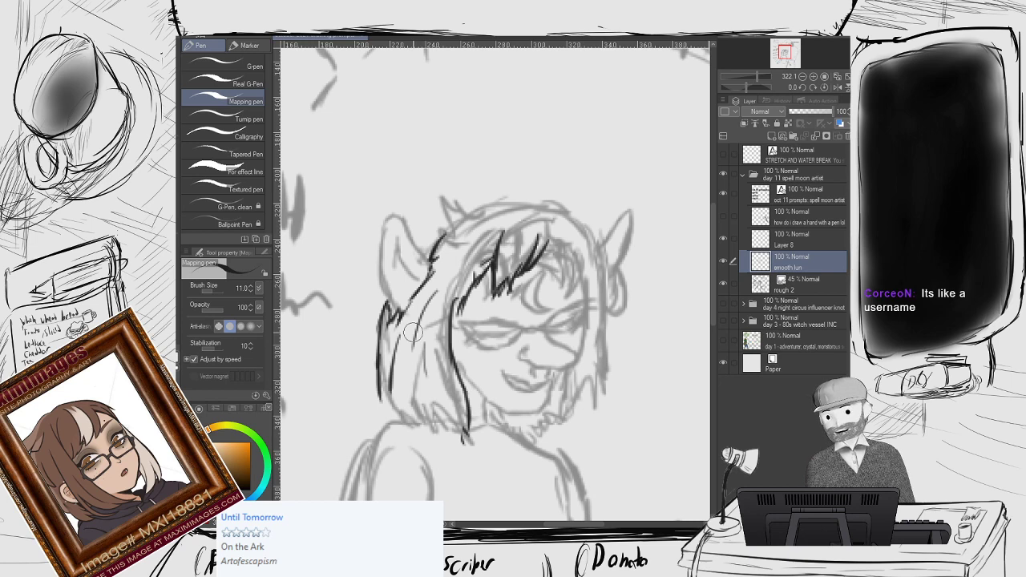
pyautogui.scroll(-2, 455, 316)
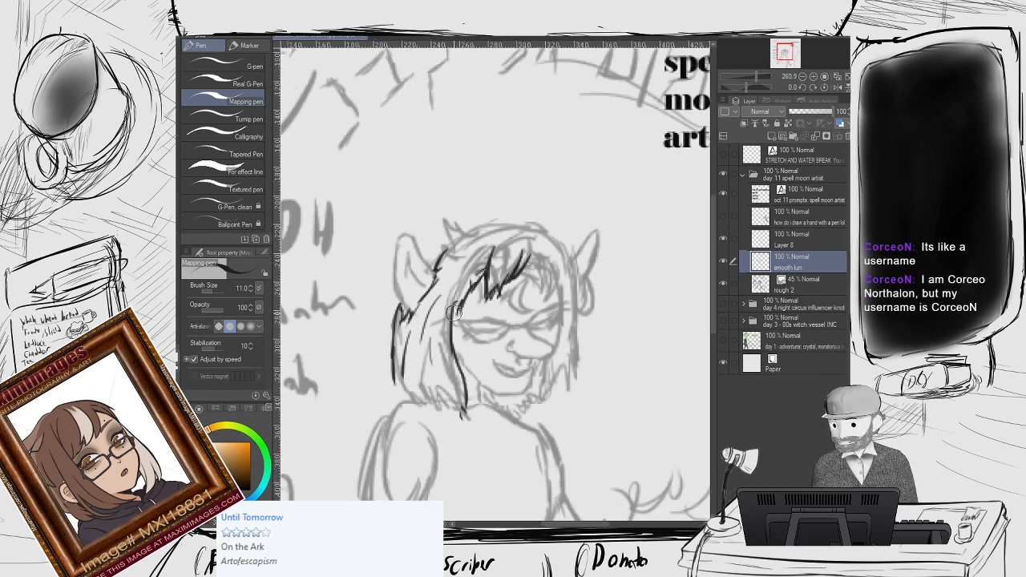
pyautogui.scroll(2, 436, 309)
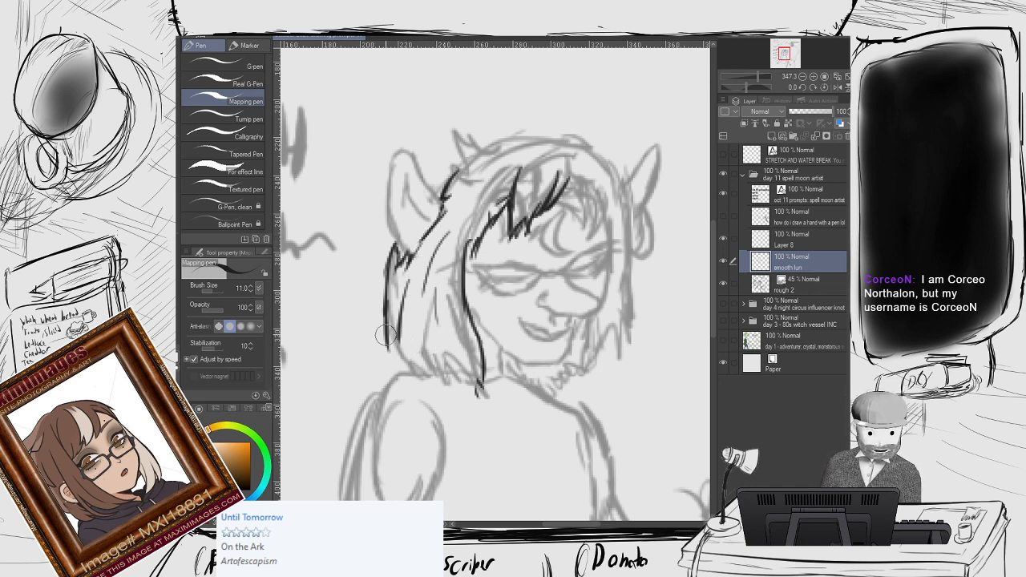
# Ink the jagged hair tips along the lower edge between the outer strand and the face strand, erasing and redrawing the uneven middle points.
pyautogui.moveTo(388, 346)
pyautogui.mouseDown()
pyautogui.moveTo(394, 374)
pyautogui.moveTo(399, 353)
pyautogui.moveTo(404, 370)
pyautogui.moveTo(409, 352)
pyautogui.moveTo(416, 385)
pyautogui.moveTo(421, 369)
pyautogui.moveTo(436, 394)
pyautogui.moveTo(433, 366)
pyautogui.mouseUp()
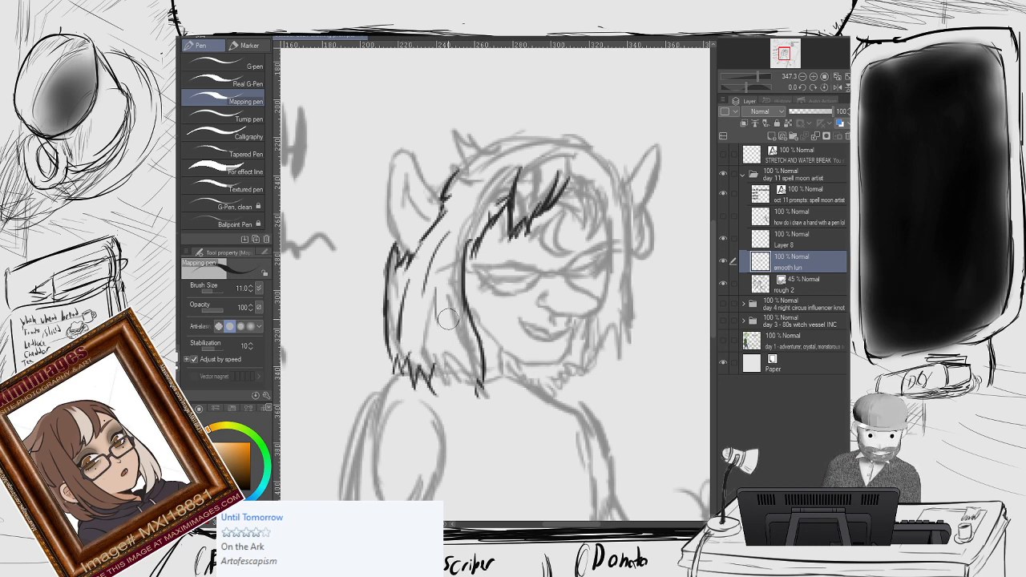
pyautogui.press('e')
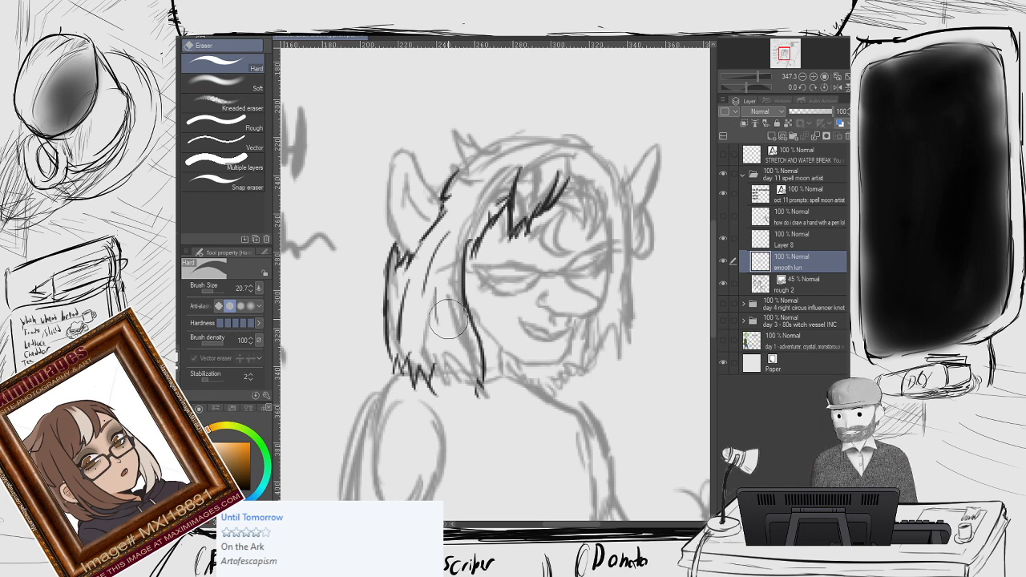
pyautogui.moveTo(445, 413)
pyautogui.mouseDown()
pyautogui.moveTo(437, 387)
pyautogui.moveTo(447, 358)
pyautogui.mouseUp()
pyautogui.press('p')
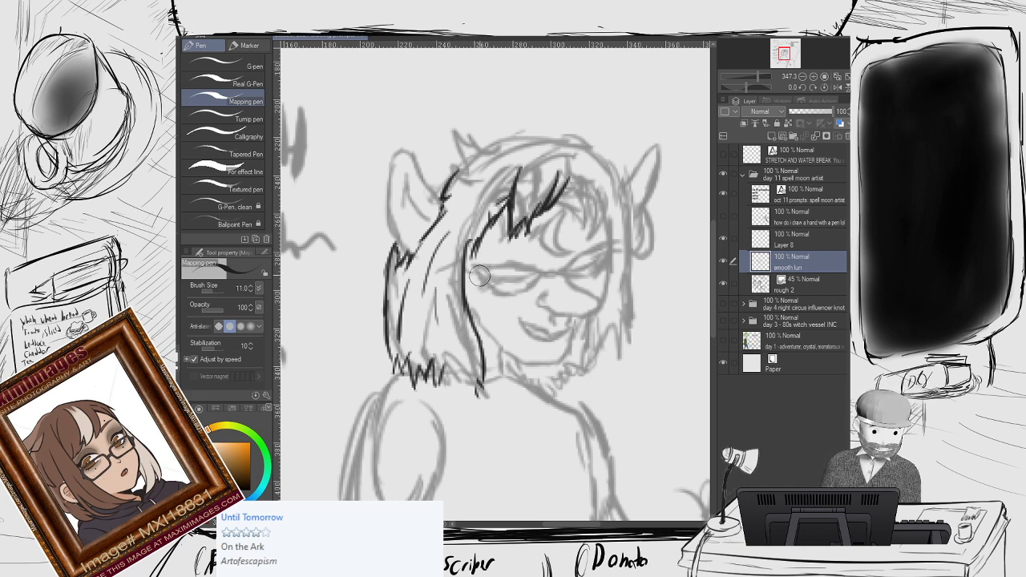
pyautogui.press('e')
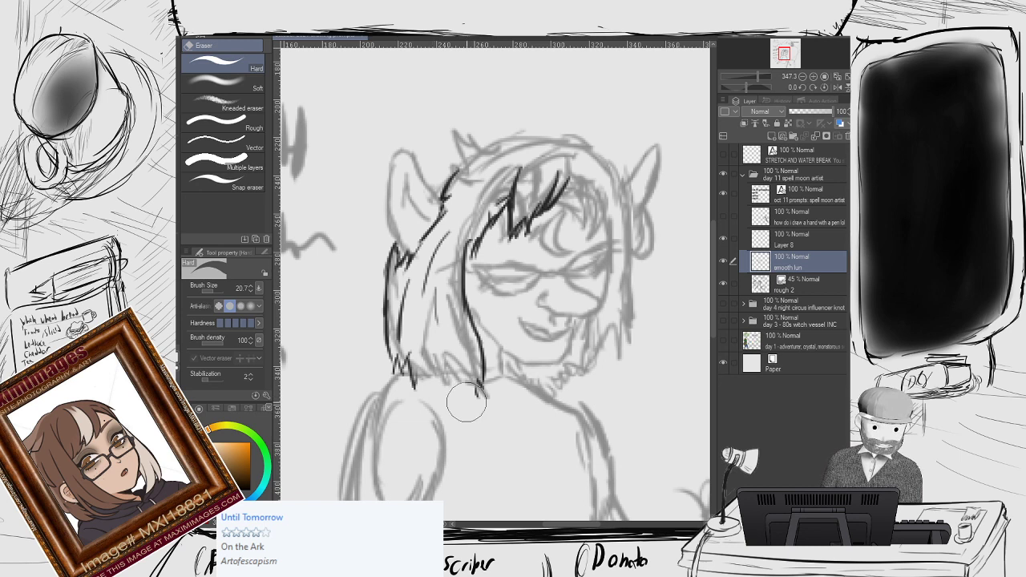
pyautogui.press('p')
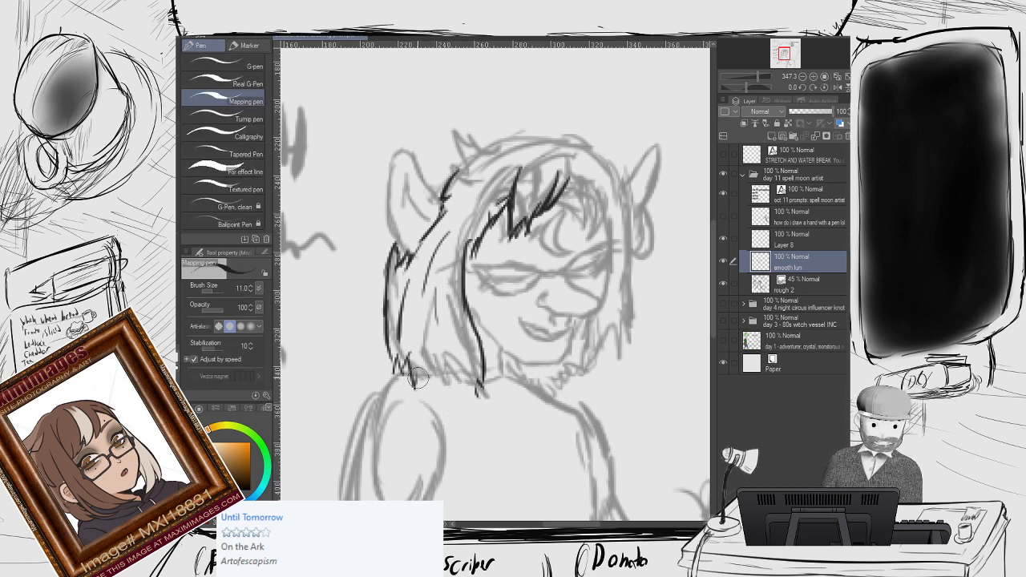
pyautogui.moveTo(418, 368)
pyautogui.mouseDown()
pyautogui.moveTo(437, 389)
pyautogui.moveTo(446, 373)
pyautogui.moveTo(478, 405)
pyautogui.moveTo(457, 397)
pyautogui.moveTo(463, 388)
pyautogui.moveTo(470, 394)
pyautogui.moveTo(434, 389)
pyautogui.mouseUp()
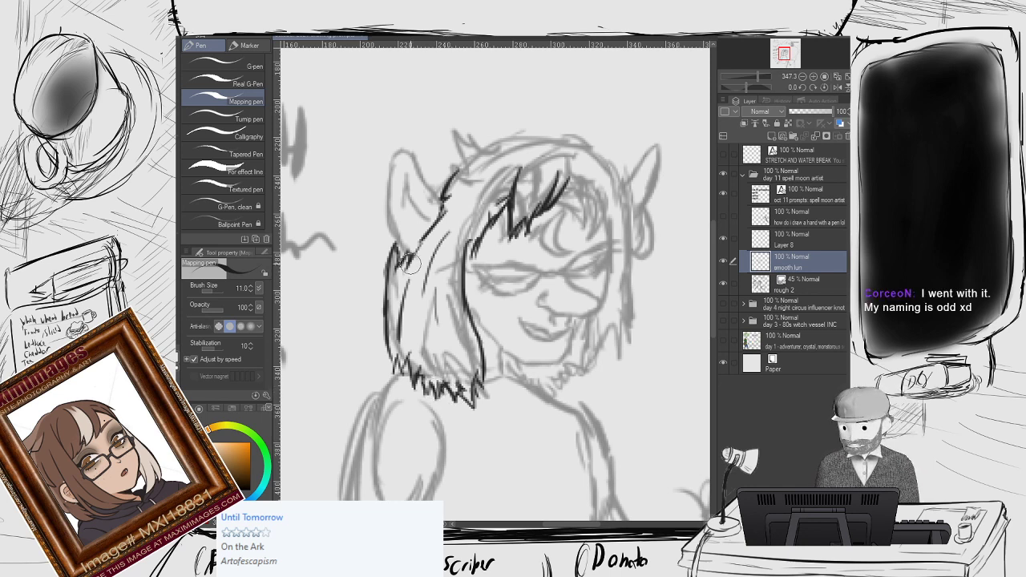
# Erase the outer corner of the jagged hair tips and re-ink it as a smoother line joining the outer strand.
pyautogui.press('e')
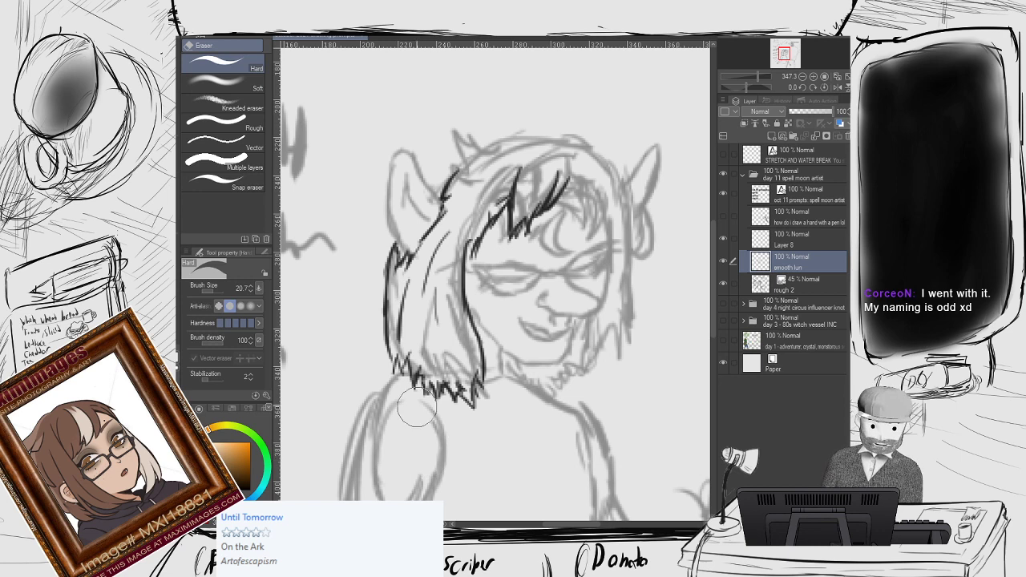
pyautogui.moveTo(405, 396); pyautogui.dragTo(408, 370)
pyautogui.press('p')
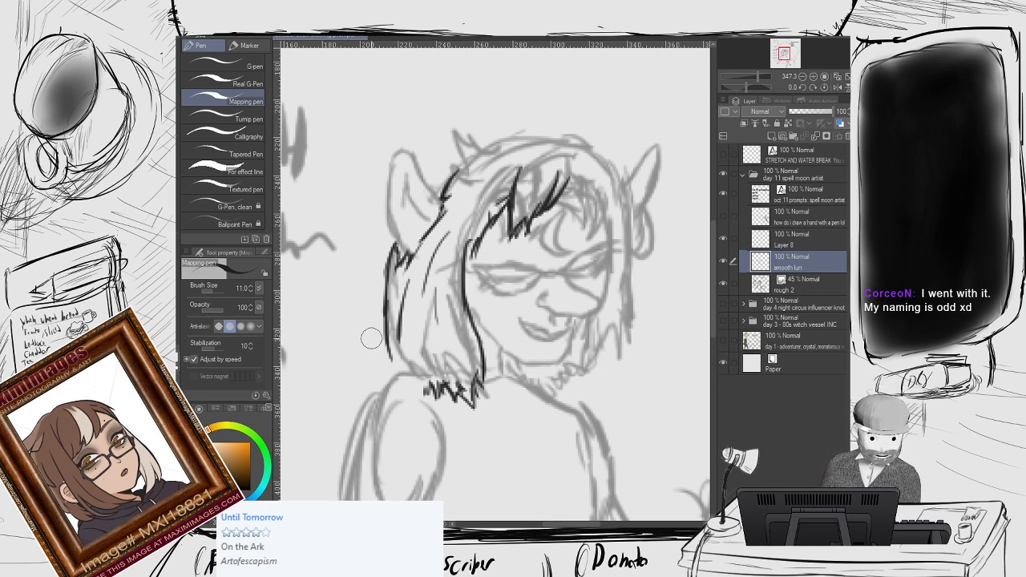
pyautogui.moveTo(425, 382)
pyautogui.mouseDown()
pyautogui.moveTo(428, 388)
pyautogui.moveTo(410, 377)
pyautogui.mouseUp()
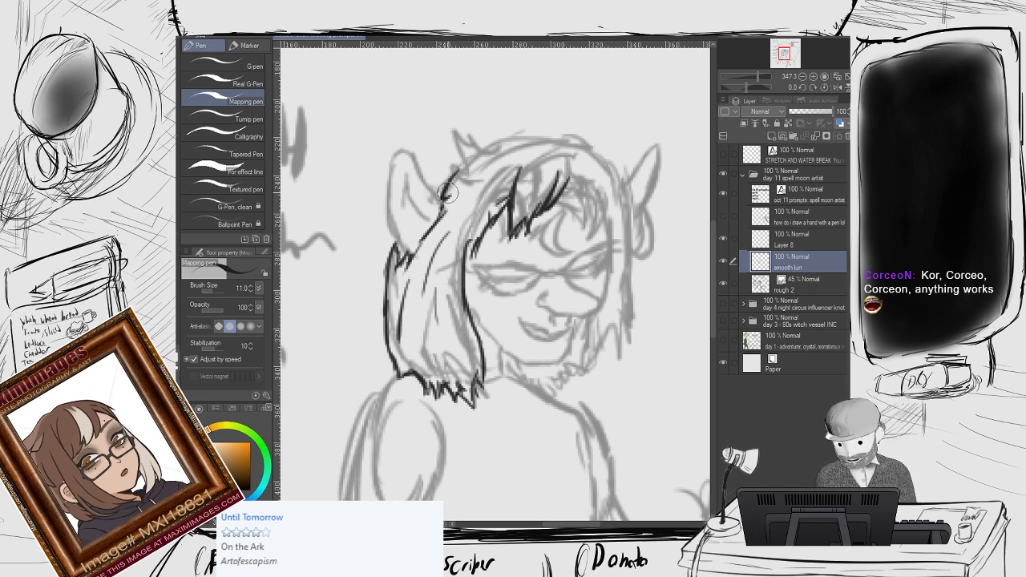
# Ink spiky tufts at the crown beside the left ear, undoing a stray stroke toward the ear.
pyautogui.moveTo(494, 153); pyautogui.dragTo(466, 147)
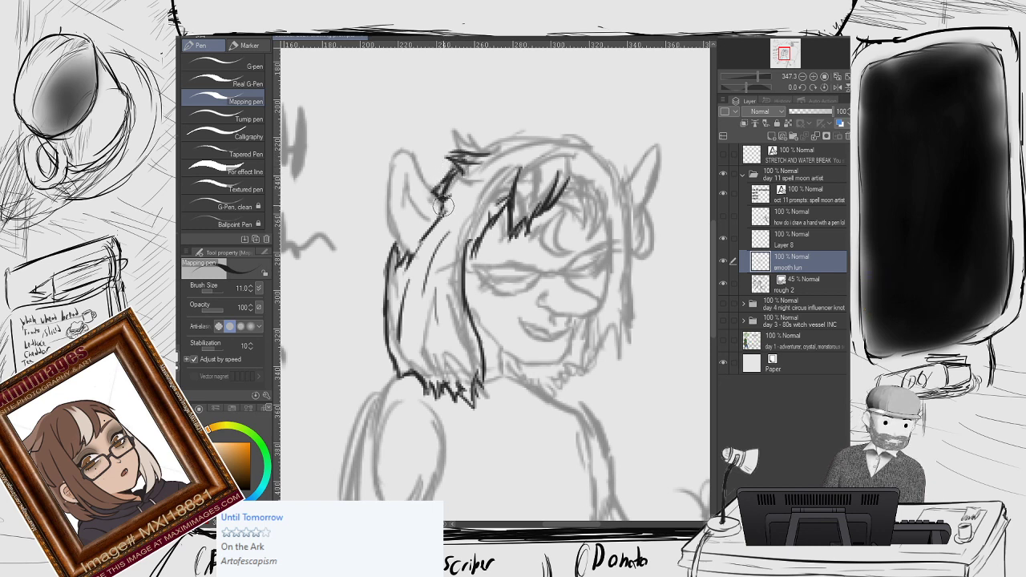
pyautogui.moveTo(441, 202)
pyautogui.mouseDown()
pyautogui.moveTo(419, 182)
pyautogui.moveTo(419, 164)
pyautogui.mouseUp()
pyautogui.hotkey('ctrl', 'z')
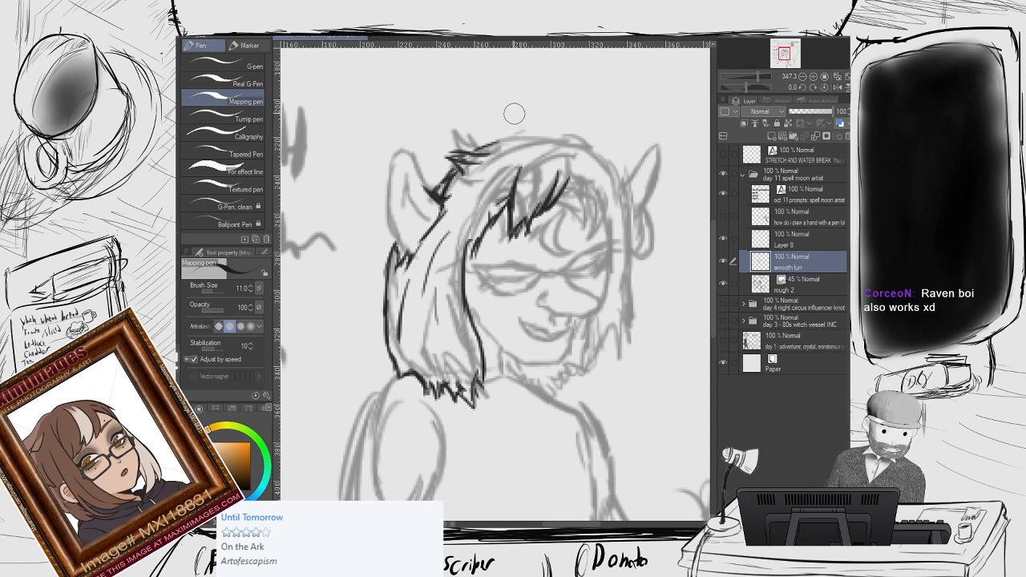
# Add a new layer above the STRETCH AND WATER BREAK text layer and name it "ravem boiiii".
pyautogui.click(767, 157)
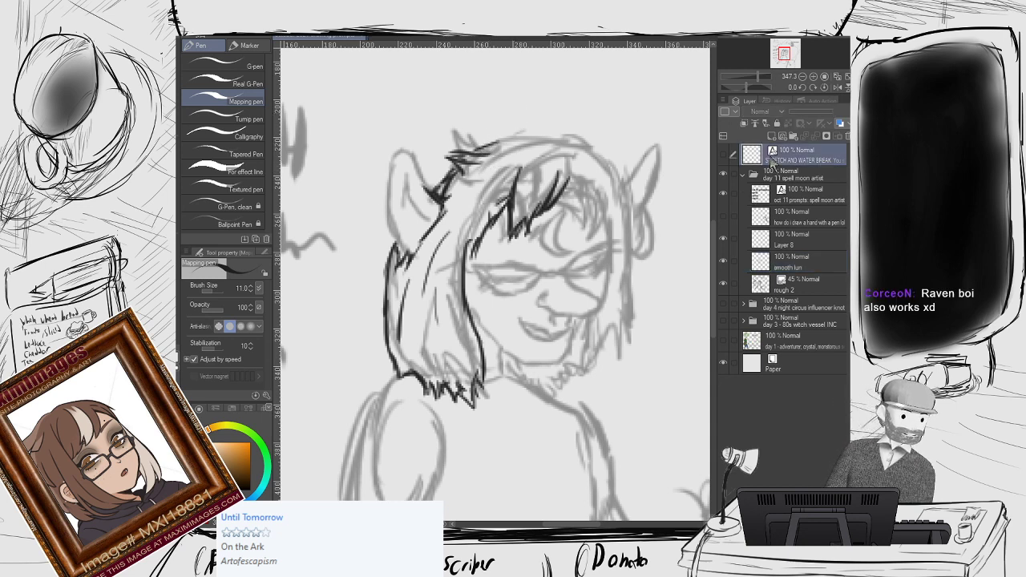
pyautogui.hotkey('ctrl', 'shift', 'n')
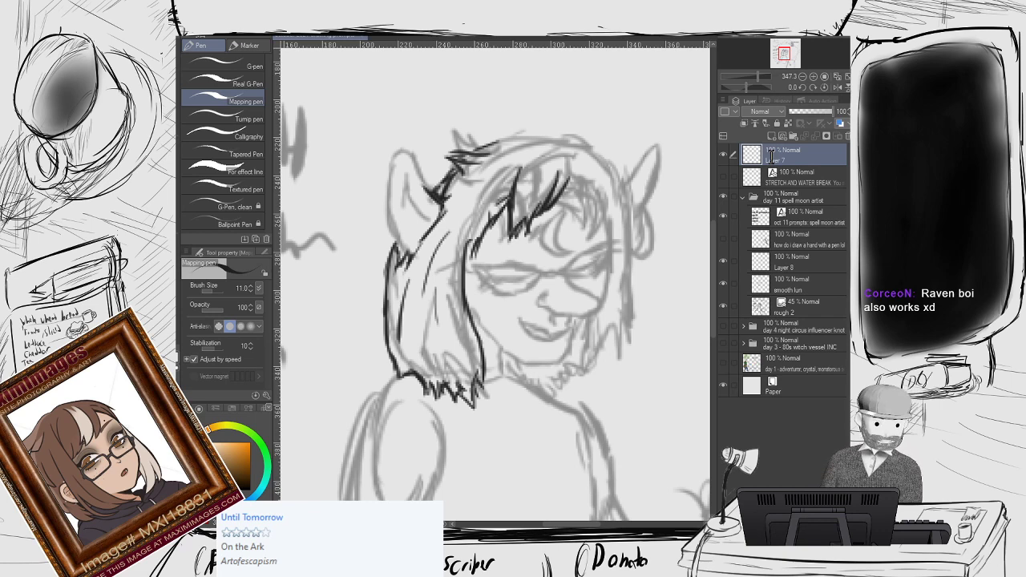
pyautogui.write('ravem boiiii')
pyautogui.press('Return')
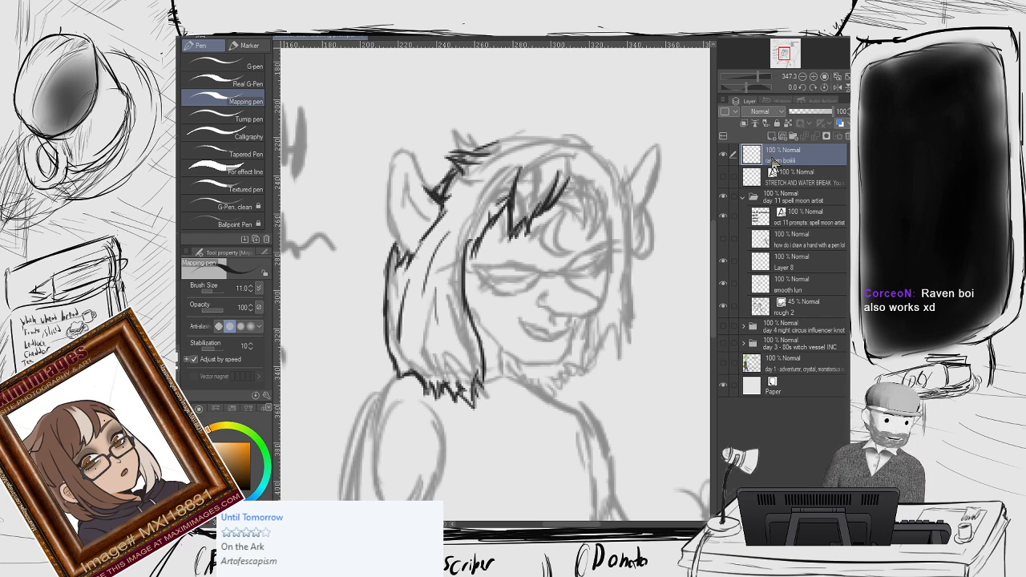
# In the blank area beside the character, draw a raven's head with a curved crown line, slanted dark eye and front beak curve, redoing the curve.
pyautogui.scroll(-8, 433, 233)
pyautogui.moveTo(490, 199); pyautogui.dragTo(341, 187)
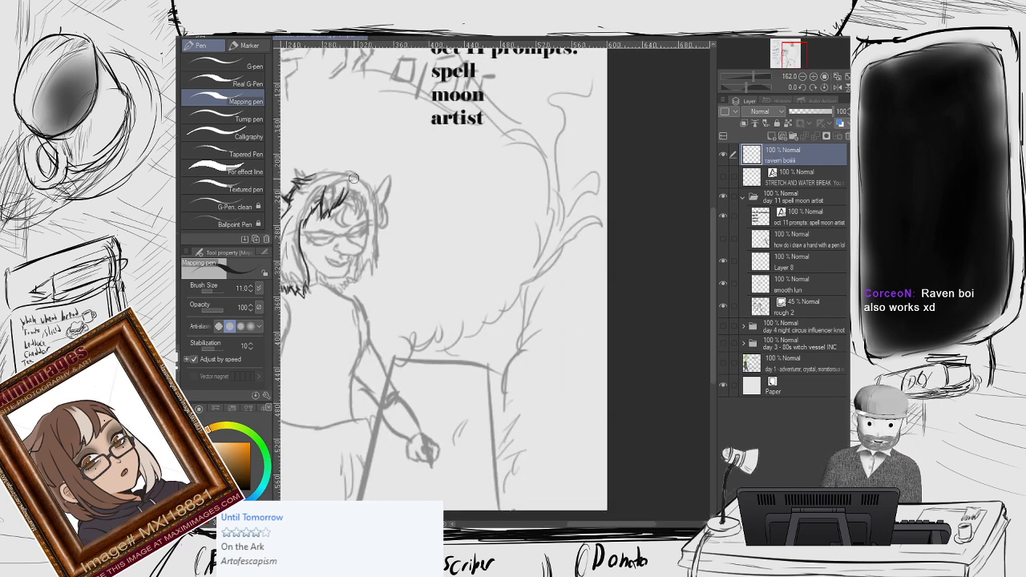
pyautogui.scroll(2, 493, 222)
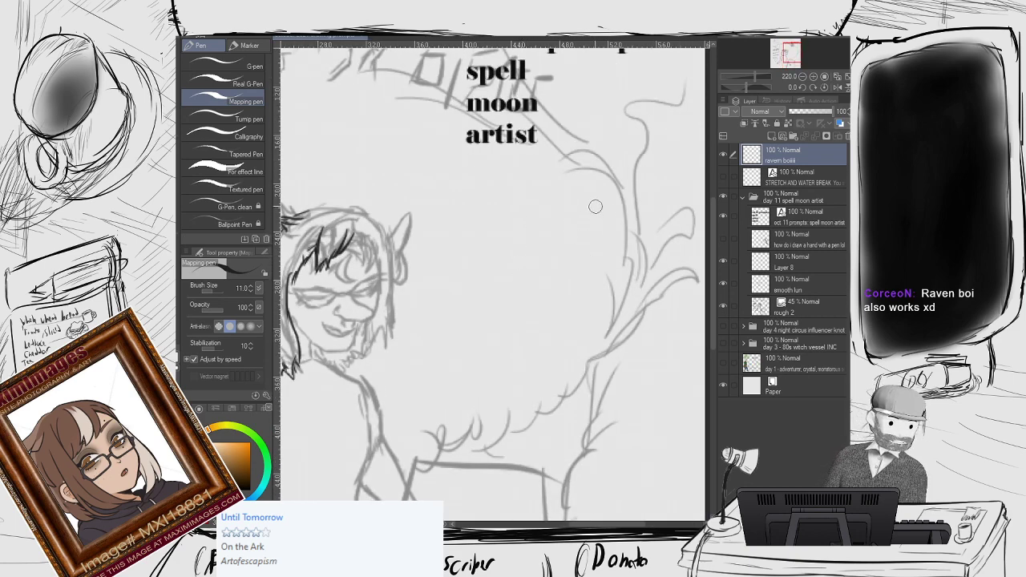
pyautogui.moveTo(633, 178)
pyautogui.mouseDown()
pyautogui.moveTo(551, 191)
pyautogui.moveTo(492, 170)
pyautogui.moveTo(444, 231)
pyautogui.moveTo(485, 214)
pyautogui.moveTo(482, 236)
pyautogui.moveTo(448, 233)
pyautogui.moveTo(490, 227)
pyautogui.moveTo(471, 239)
pyautogui.moveTo(452, 235)
pyautogui.moveTo(514, 202)
pyautogui.moveTo(454, 237)
pyautogui.moveTo(416, 279)
pyautogui.moveTo(446, 257)
pyautogui.mouseUp()
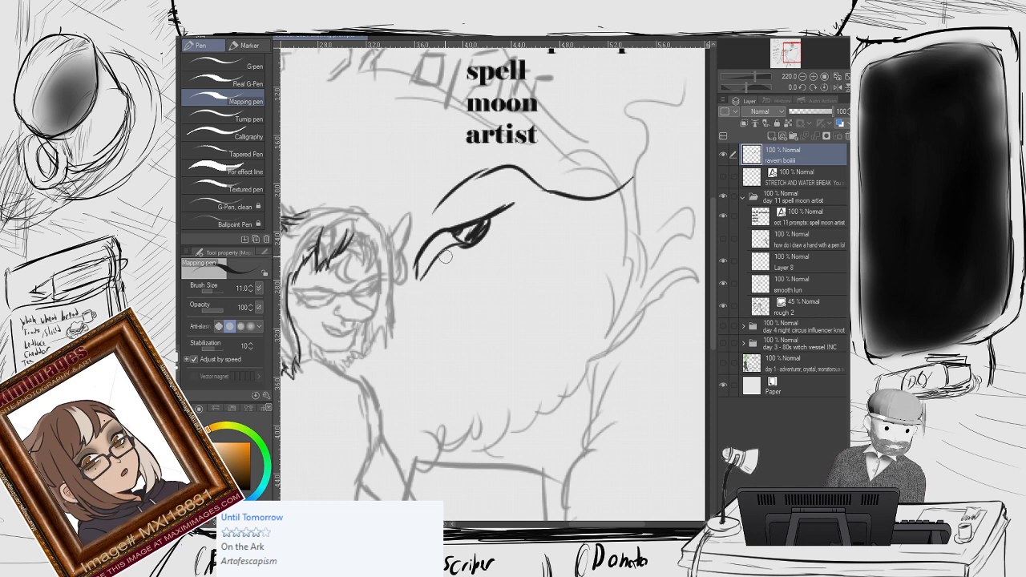
pyautogui.hotkey('ctrl', 'z')
pyautogui.hotkey('ctrl', 'z')
pyautogui.hotkey('ctrl', 'z')
pyautogui.hotkey('ctrl', 'z')
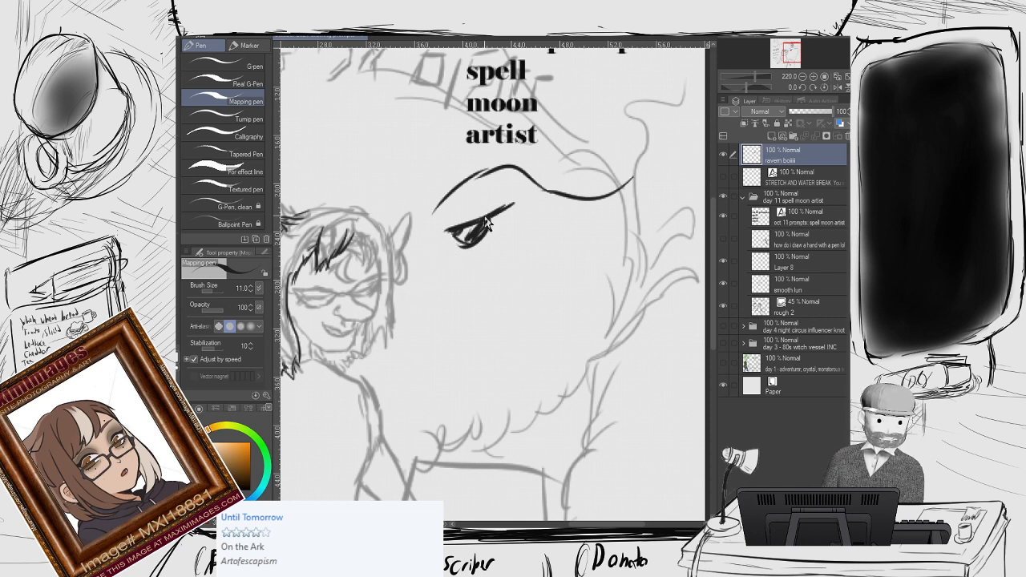
pyautogui.moveTo(449, 233); pyautogui.dragTo(422, 282)
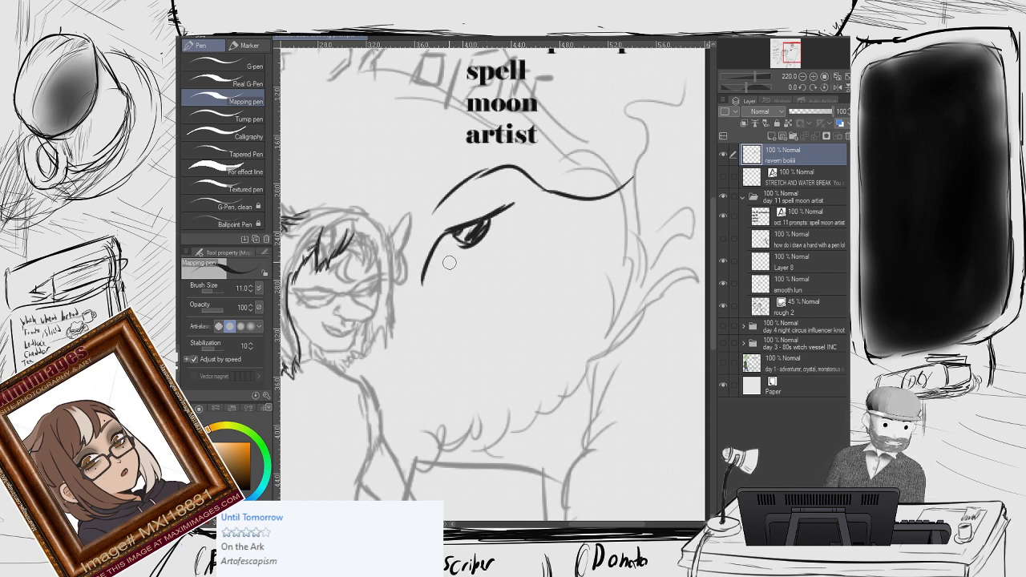
# Draw the beak's jagged inner edge and outer lower contour beneath the eye, undoing and redrawing the lower contour.
pyautogui.moveTo(460, 246)
pyautogui.mouseDown()
pyautogui.moveTo(449, 264)
pyautogui.moveTo(466, 258)
pyautogui.moveTo(437, 287)
pyautogui.moveTo(424, 280)
pyautogui.moveTo(429, 295)
pyautogui.moveTo(437, 279)
pyautogui.mouseUp()
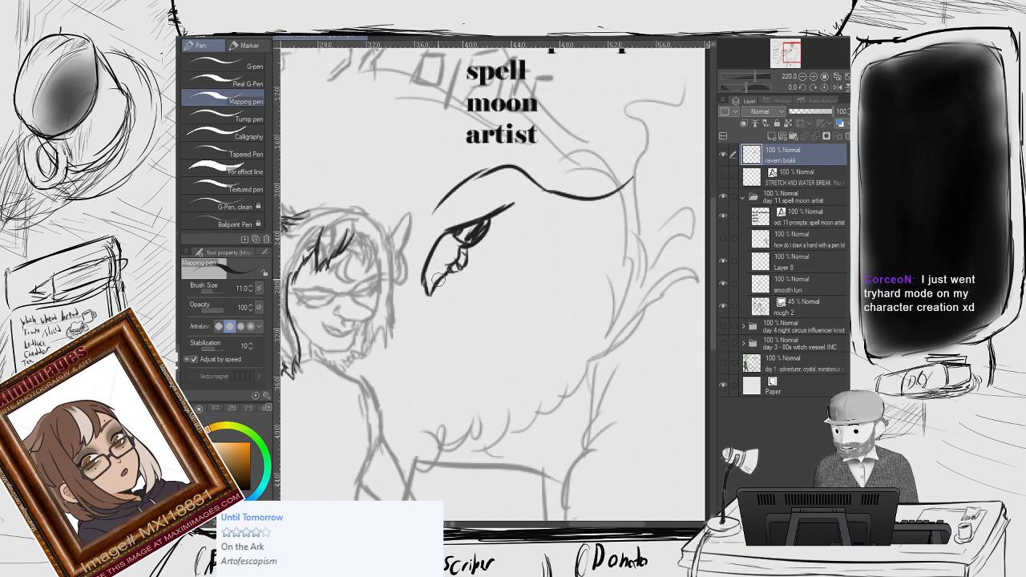
pyautogui.moveTo(469, 250)
pyautogui.mouseDown()
pyautogui.moveTo(470, 274)
pyautogui.moveTo(438, 291)
pyautogui.mouseUp()
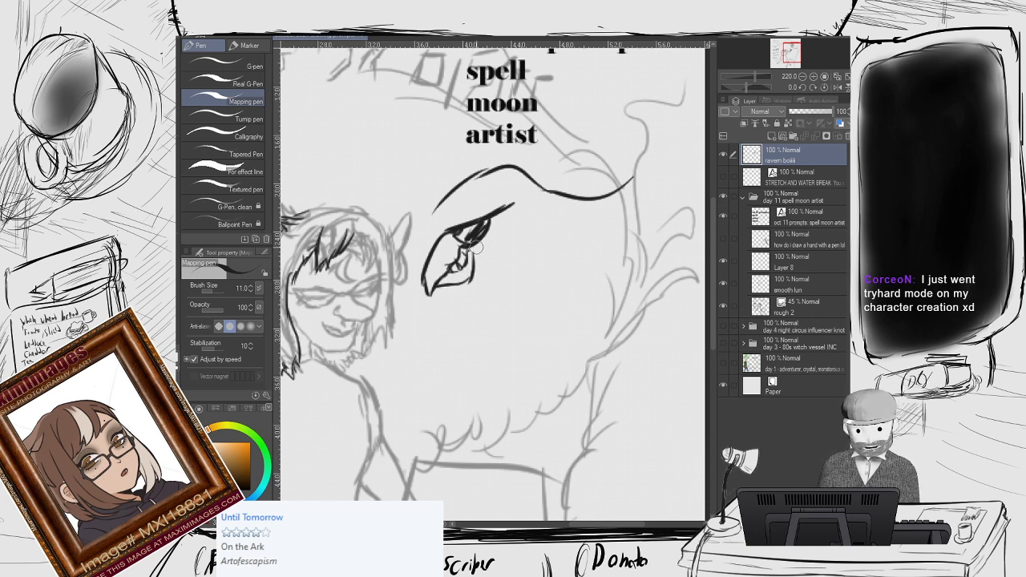
pyautogui.hotkey('ctrl', 'z')
pyautogui.hotkey('ctrl', 'z')
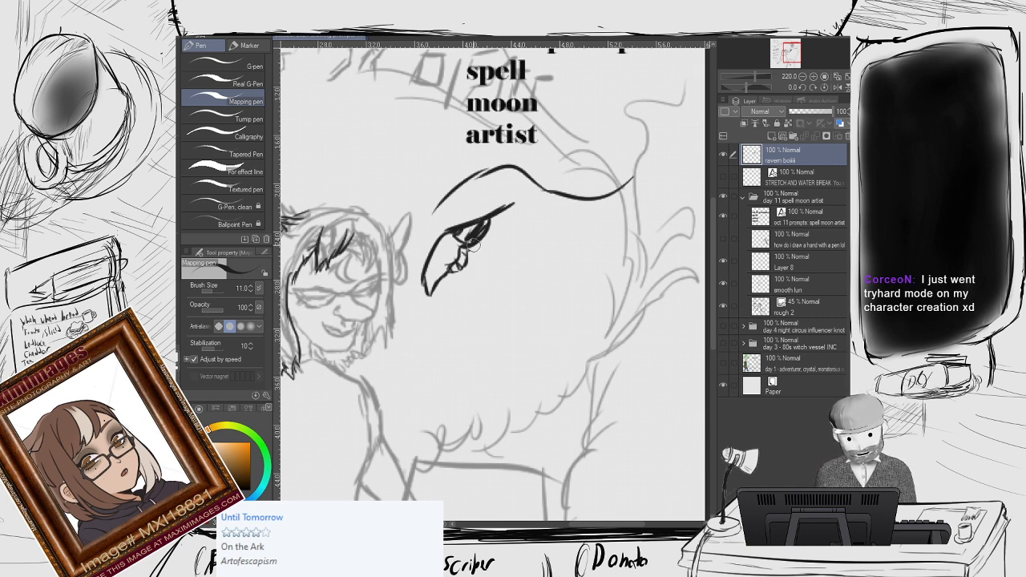
pyautogui.moveTo(473, 248); pyautogui.dragTo(447, 287)
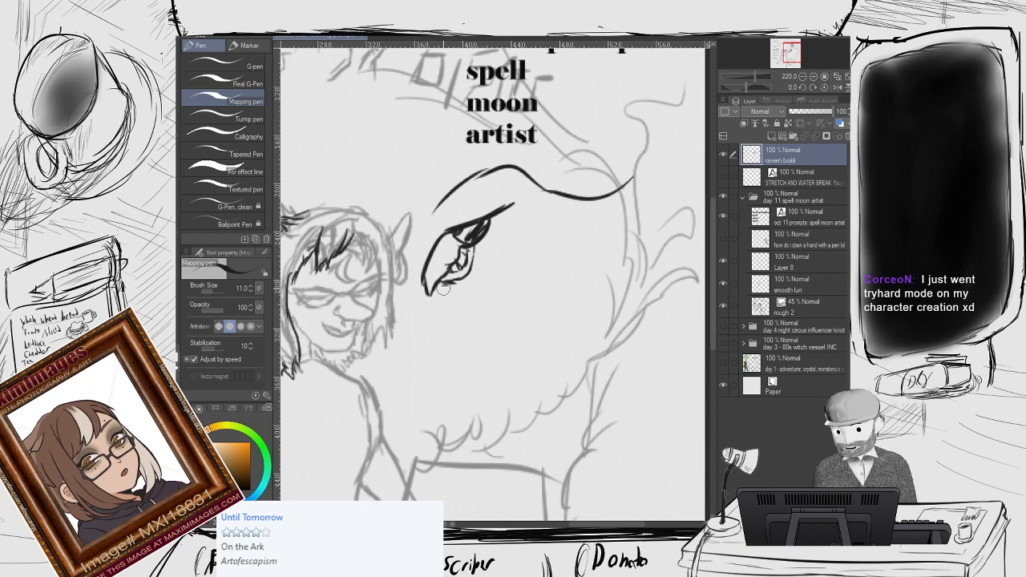
# Clean up the beak's lower edge, join the crown line to the brow, and add short crossing marks behind the beak.
pyautogui.press('e')
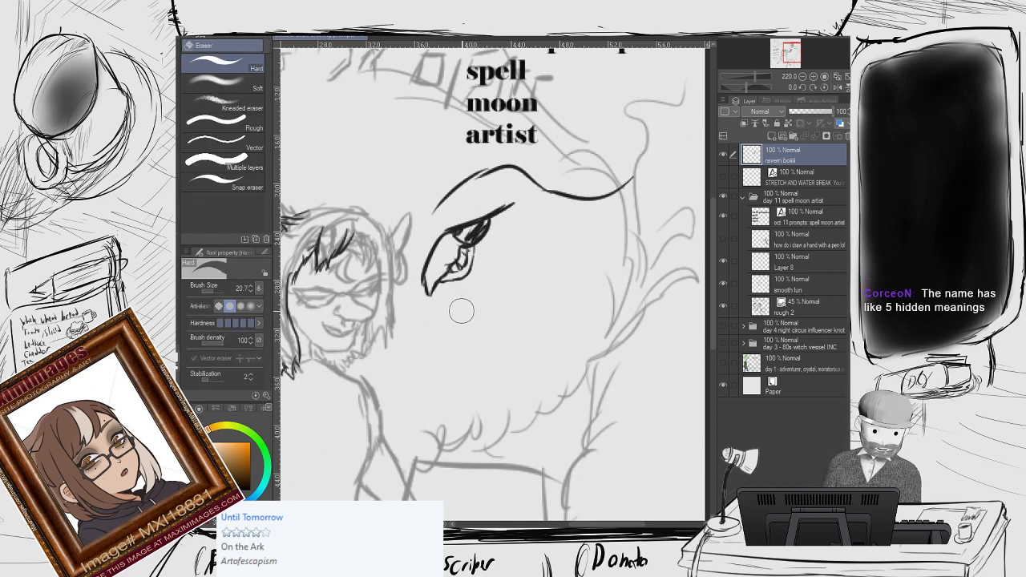
pyautogui.press('p')
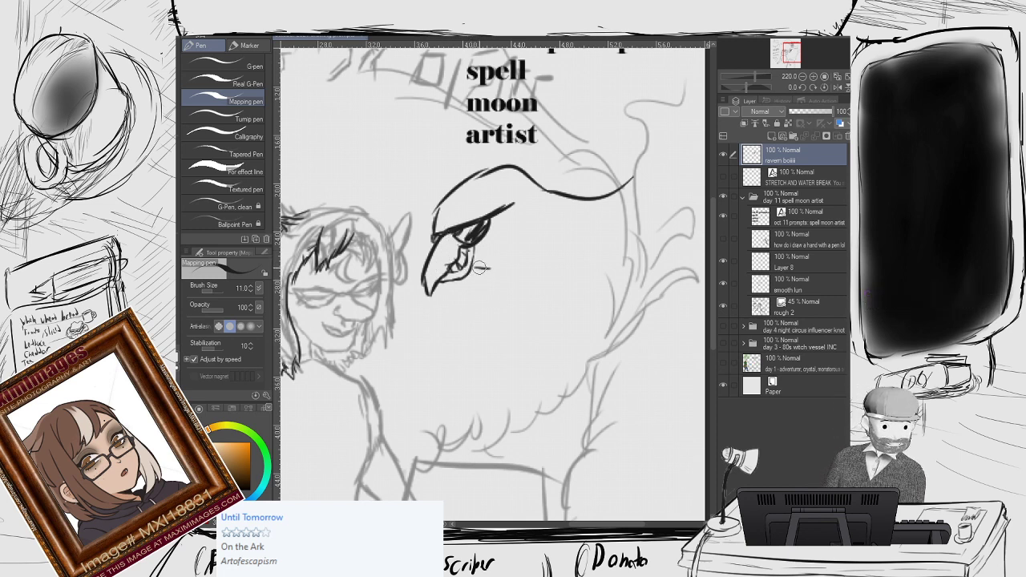
pyautogui.moveTo(479, 267)
pyautogui.mouseDown()
pyautogui.moveTo(499, 280)
pyautogui.moveTo(476, 276)
pyautogui.mouseUp()
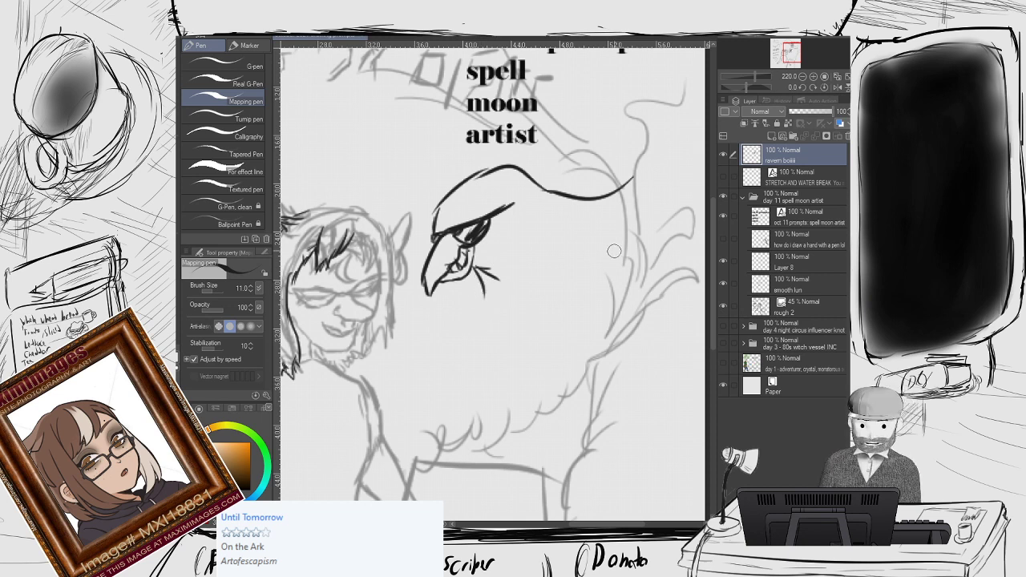
# Try a short stroke at the back of the raven's crown line, and erase it together with the line's trailing end.
pyautogui.moveTo(631, 178); pyautogui.dragTo(604, 208)
pyautogui.press('e')
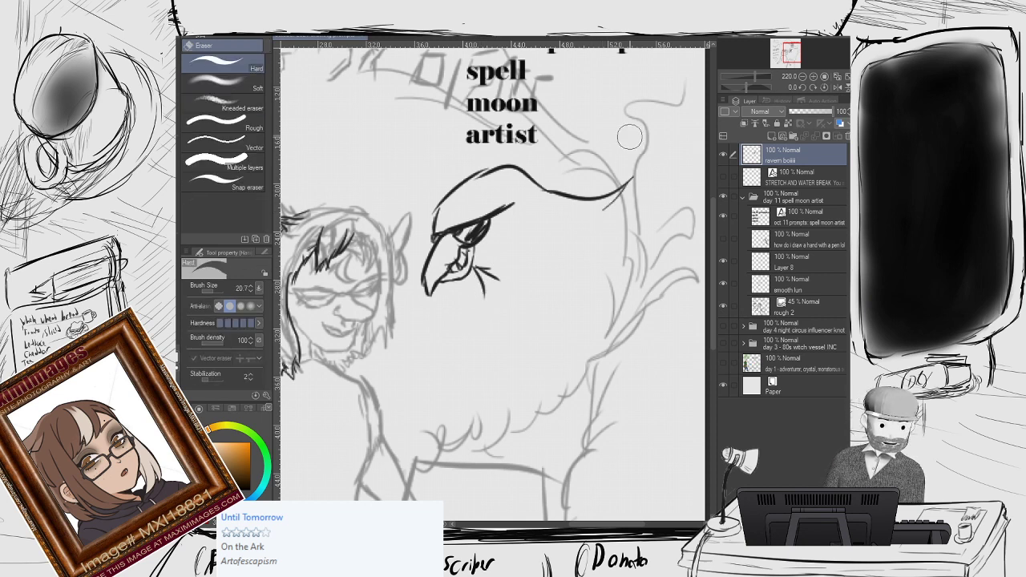
pyautogui.moveTo(630, 173)
pyautogui.mouseDown()
pyautogui.moveTo(624, 210)
pyautogui.moveTo(609, 246)
pyautogui.moveTo(597, 198)
pyautogui.mouseUp()
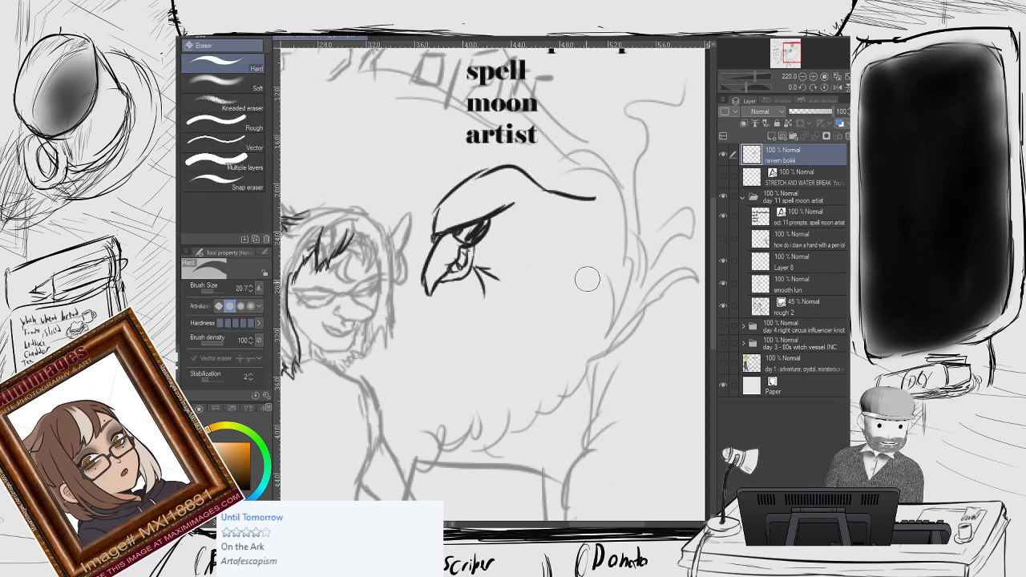
pyautogui.press('p')
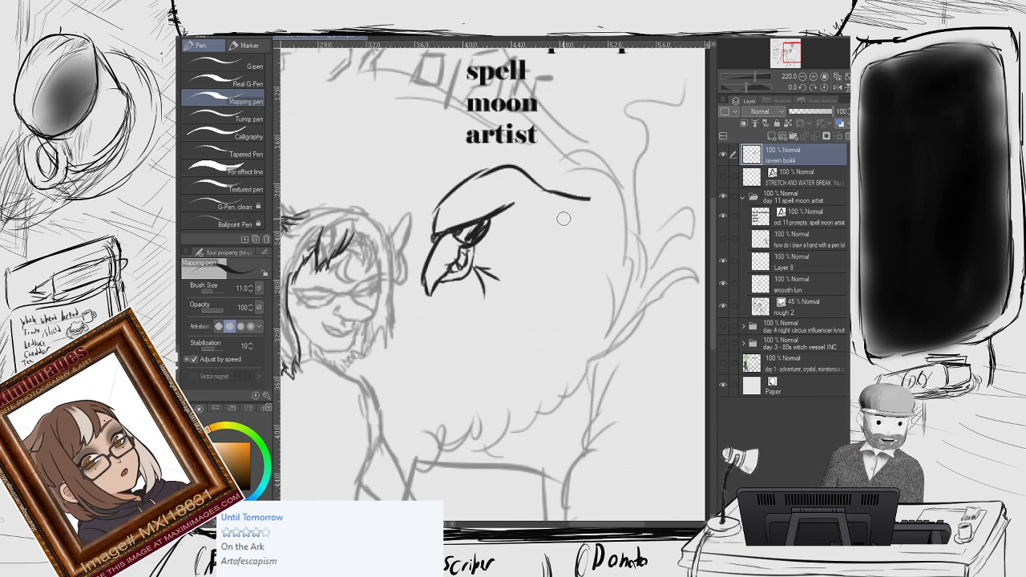
# Draw a large pointed ear rising from the back of the crown line, with long curved hatch strokes inside it.
pyautogui.moveTo(620, 167)
pyautogui.mouseDown()
pyautogui.moveTo(598, 176)
pyautogui.moveTo(590, 198)
pyautogui.moveTo(648, 147)
pyautogui.moveTo(585, 196)
pyautogui.mouseUp()
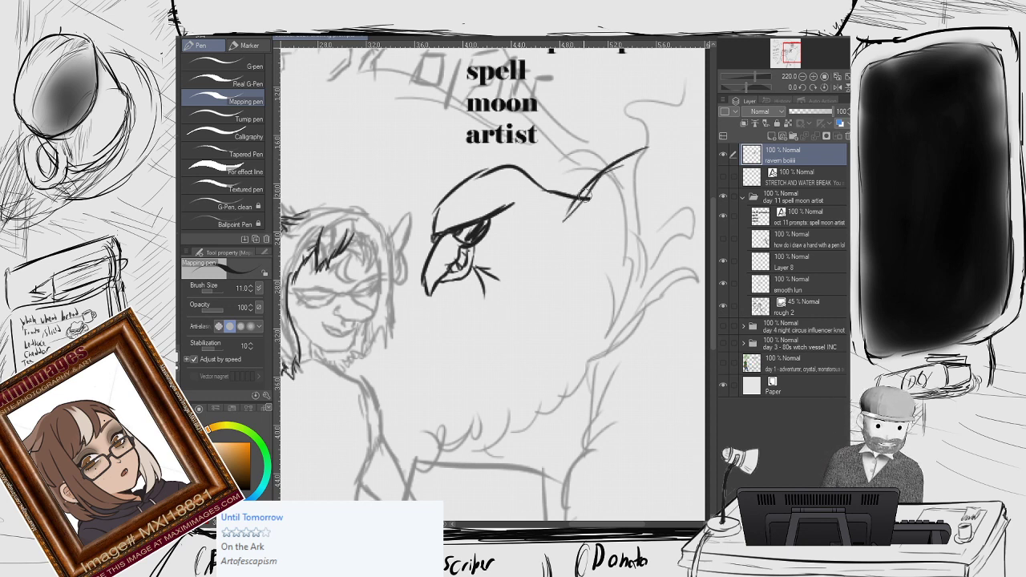
pyautogui.moveTo(632, 160)
pyautogui.mouseDown()
pyautogui.moveTo(663, 141)
pyautogui.moveTo(662, 217)
pyautogui.moveTo(635, 255)
pyautogui.moveTo(606, 266)
pyautogui.mouseUp()
pyautogui.moveTo(667, 159); pyautogui.dragTo(633, 214)
pyautogui.moveTo(654, 180); pyautogui.dragTo(607, 240)
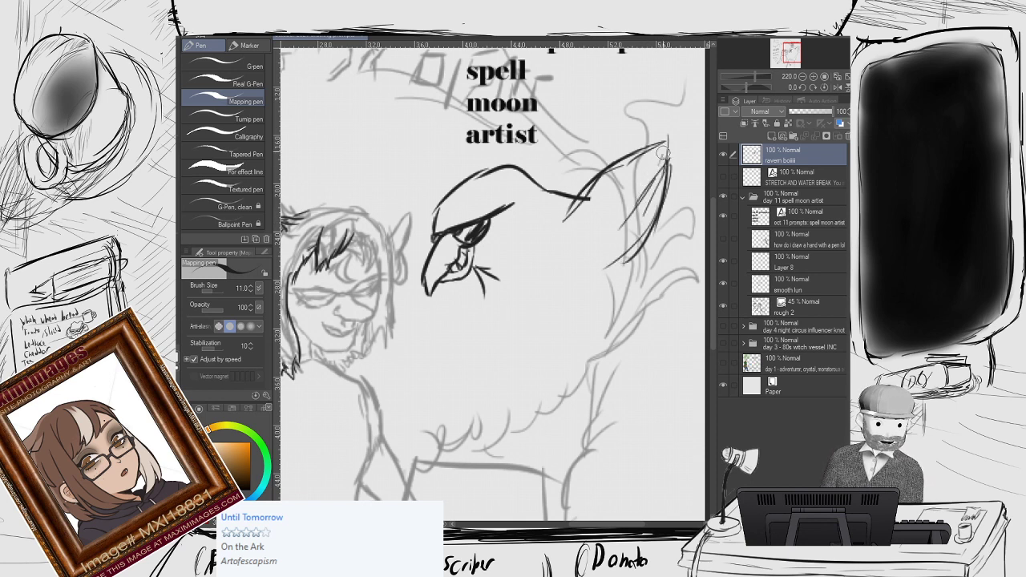
pyautogui.moveTo(669, 141); pyautogui.dragTo(619, 215)
pyautogui.moveTo(649, 163); pyautogui.dragTo(609, 217)
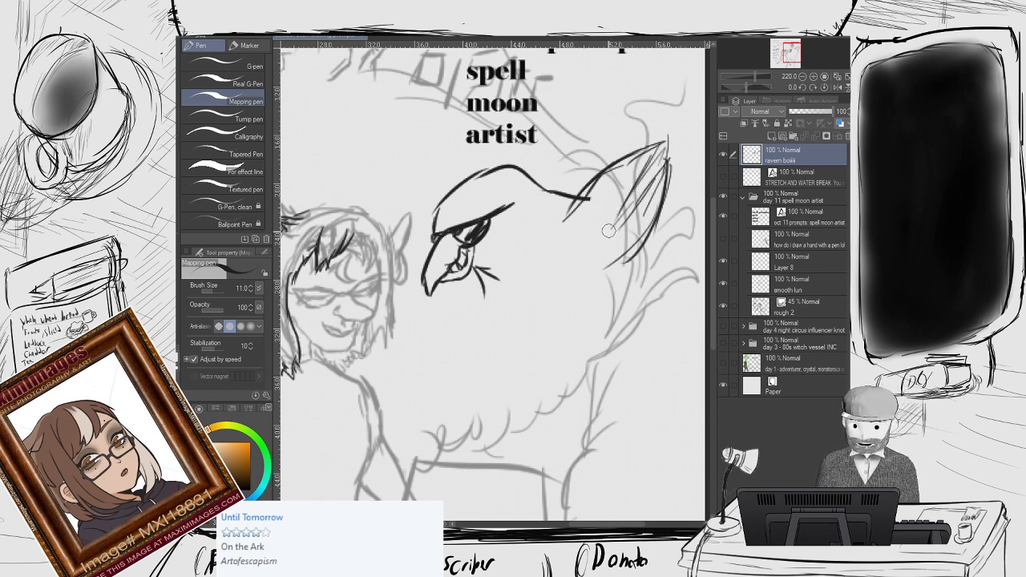
# Sketch the raven's belly stroke and a bent wing-arm beneath the beak, and erase the wing-arm's lower and front lines.
pyautogui.moveTo(616, 266)
pyautogui.mouseDown()
pyautogui.moveTo(549, 288)
pyautogui.moveTo(497, 324)
pyautogui.mouseUp()
pyautogui.moveTo(501, 337); pyautogui.dragTo(447, 351)
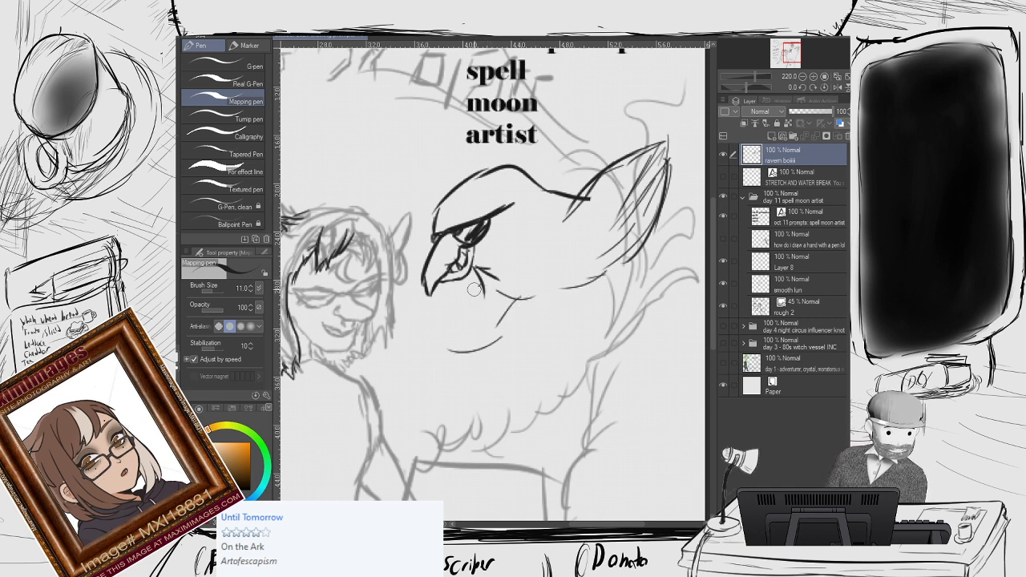
pyautogui.moveTo(479, 290)
pyautogui.mouseDown()
pyautogui.moveTo(432, 319)
pyautogui.moveTo(430, 298)
pyautogui.moveTo(431, 315)
pyautogui.moveTo(464, 338)
pyautogui.moveTo(399, 350)
pyautogui.mouseUp()
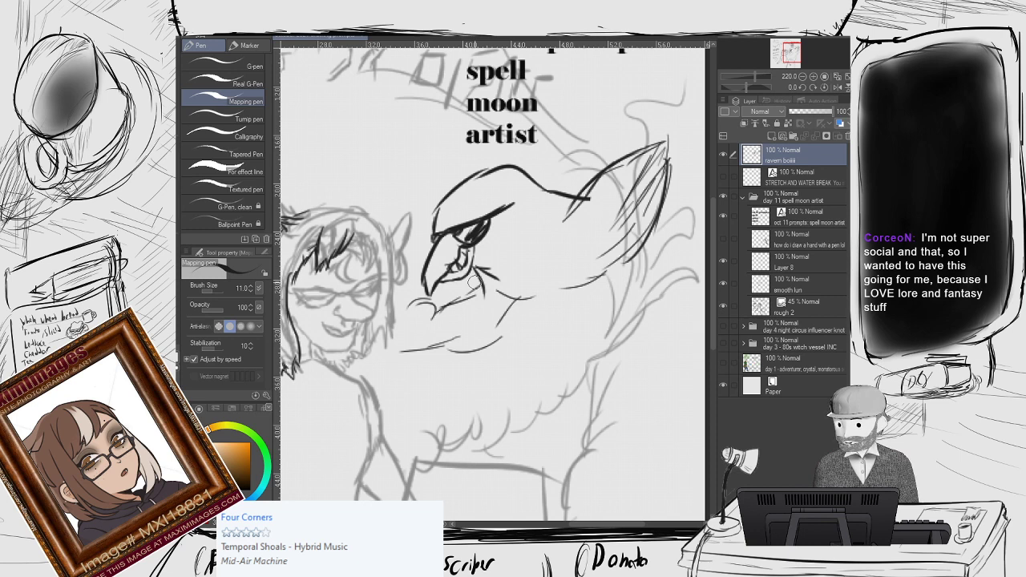
pyautogui.press('e')
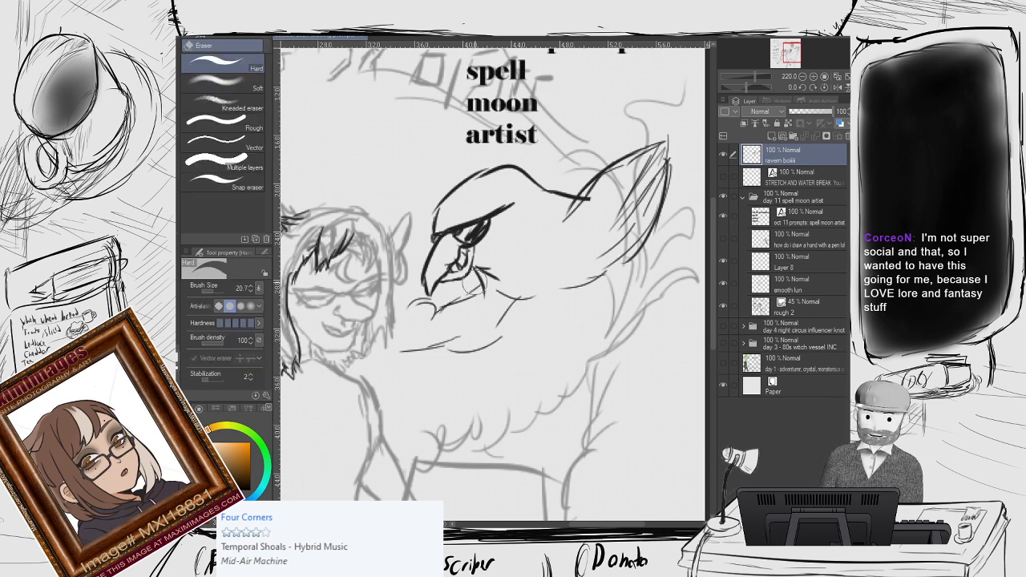
pyautogui.moveTo(473, 343); pyautogui.dragTo(401, 366)
pyautogui.moveTo(425, 331)
pyautogui.mouseDown()
pyautogui.moveTo(409, 301)
pyautogui.moveTo(472, 308)
pyautogui.moveTo(442, 320)
pyautogui.moveTo(468, 283)
pyautogui.moveTo(498, 332)
pyautogui.moveTo(464, 362)
pyautogui.mouseUp()
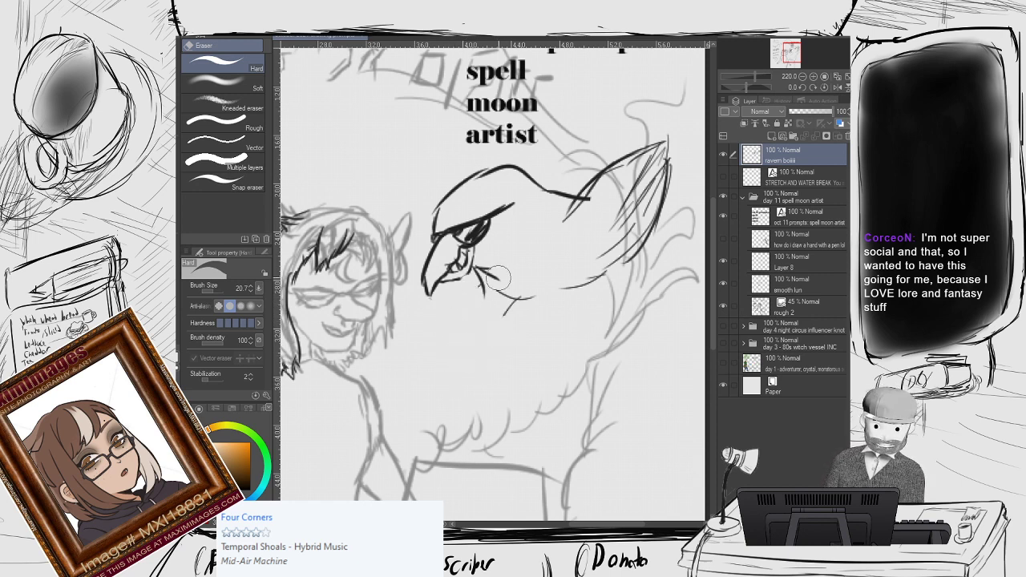
# Draw the bent wing-arm's upper and lower edges beneath the beak, and erase them back to the elbow line.
pyautogui.press('p')
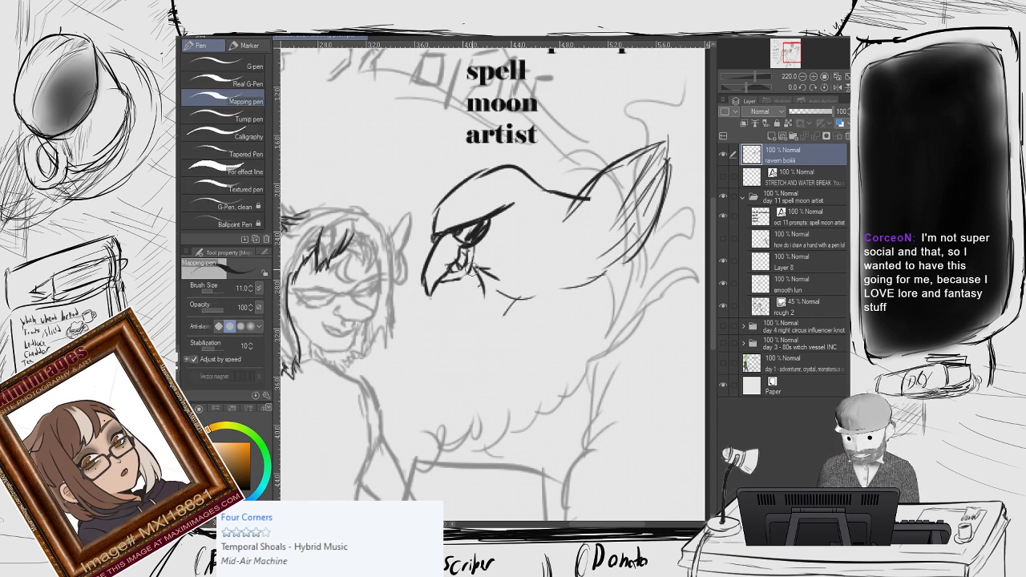
pyautogui.moveTo(495, 252); pyautogui.dragTo(521, 247)
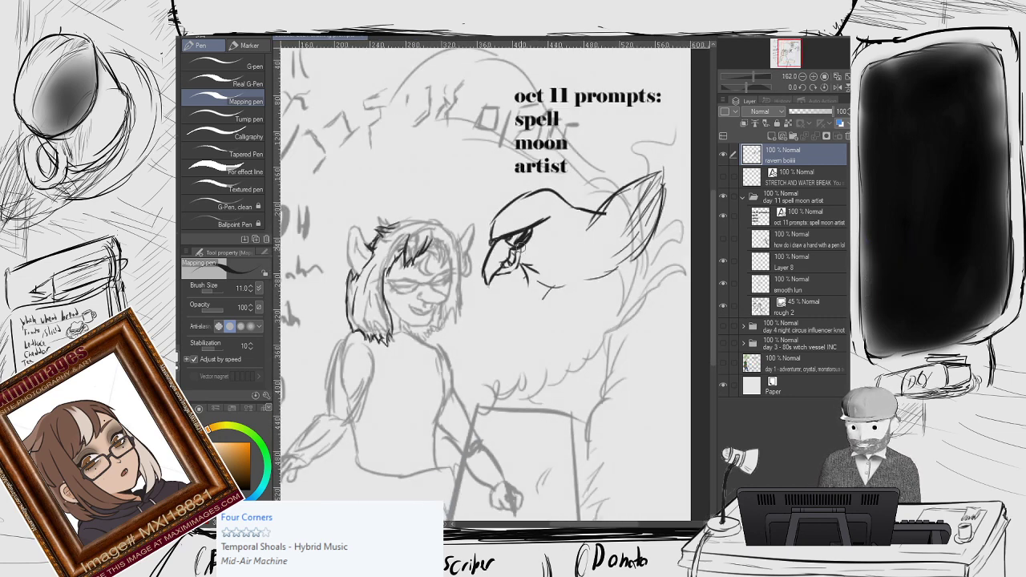
pyautogui.moveTo(554, 293)
pyautogui.mouseDown()
pyautogui.moveTo(502, 335)
pyautogui.moveTo(475, 330)
pyautogui.mouseUp()
pyautogui.moveTo(527, 281)
pyautogui.mouseDown()
pyautogui.moveTo(498, 283)
pyautogui.moveTo(483, 304)
pyautogui.mouseUp()
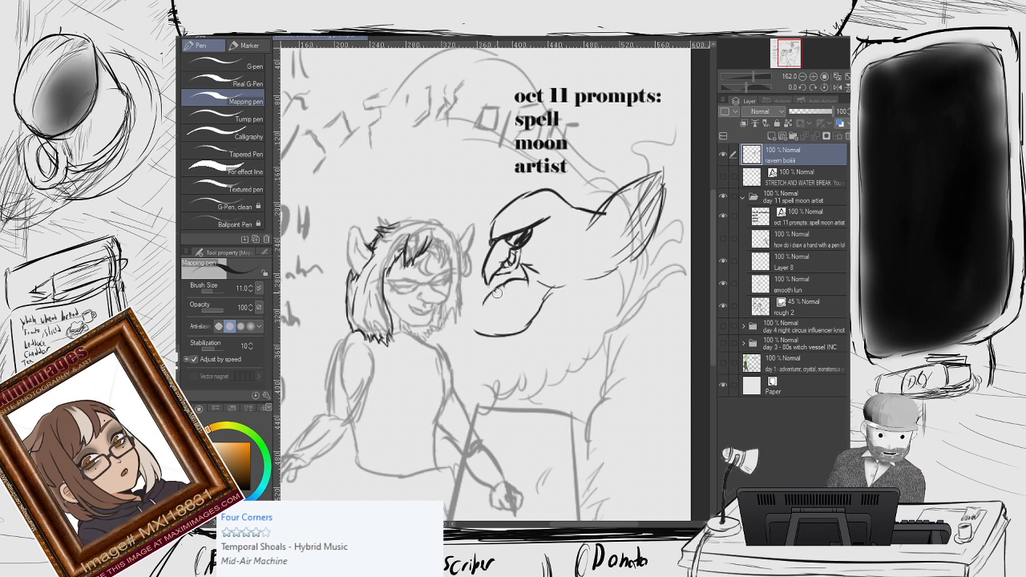
pyautogui.press('e')
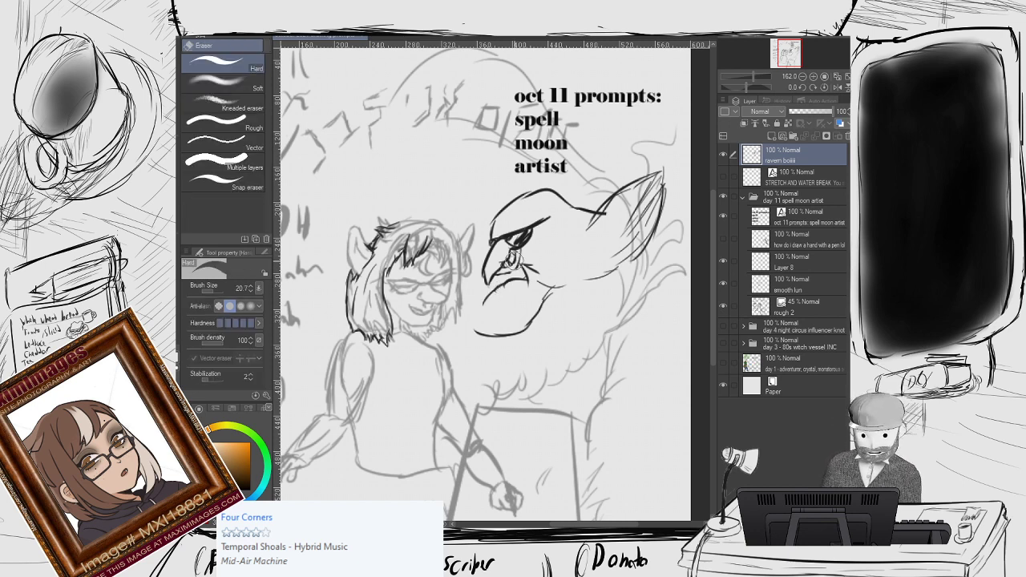
pyautogui.moveTo(521, 277)
pyautogui.mouseDown()
pyautogui.moveTo(471, 314)
pyautogui.moveTo(518, 327)
pyautogui.mouseUp()
pyautogui.press('p')
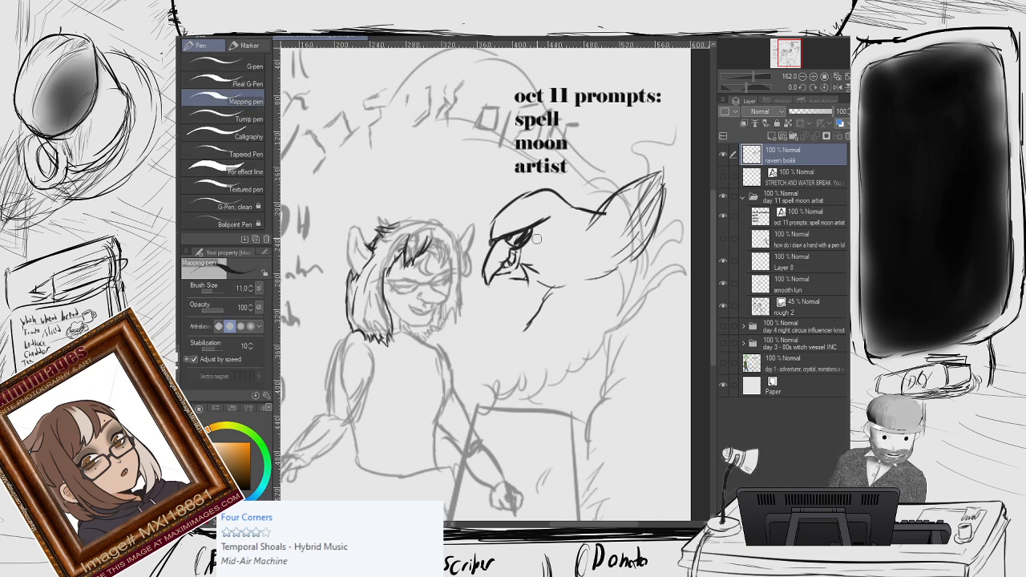
# Redraw the wing-arm's edges with a rounded tip in front of the beak, and undo back to the short upper edge.
pyautogui.moveTo(519, 284)
pyautogui.mouseDown()
pyautogui.moveTo(486, 302)
pyautogui.moveTo(535, 315)
pyautogui.moveTo(526, 325)
pyautogui.moveTo(489, 347)
pyautogui.moveTo(462, 349)
pyautogui.mouseUp()
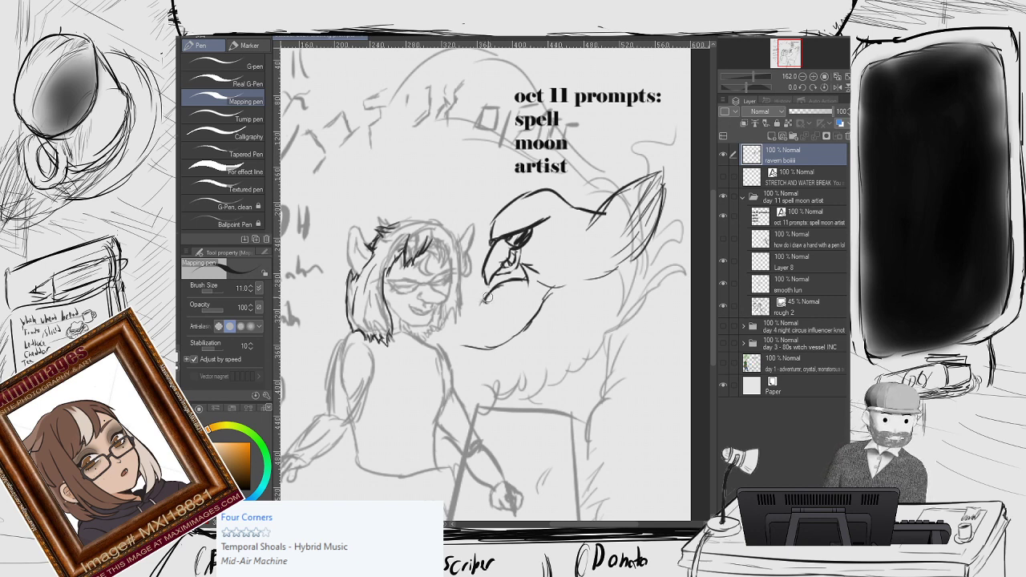
pyautogui.moveTo(486, 300)
pyautogui.mouseDown()
pyautogui.moveTo(462, 308)
pyautogui.moveTo(476, 329)
pyautogui.moveTo(438, 316)
pyautogui.mouseUp()
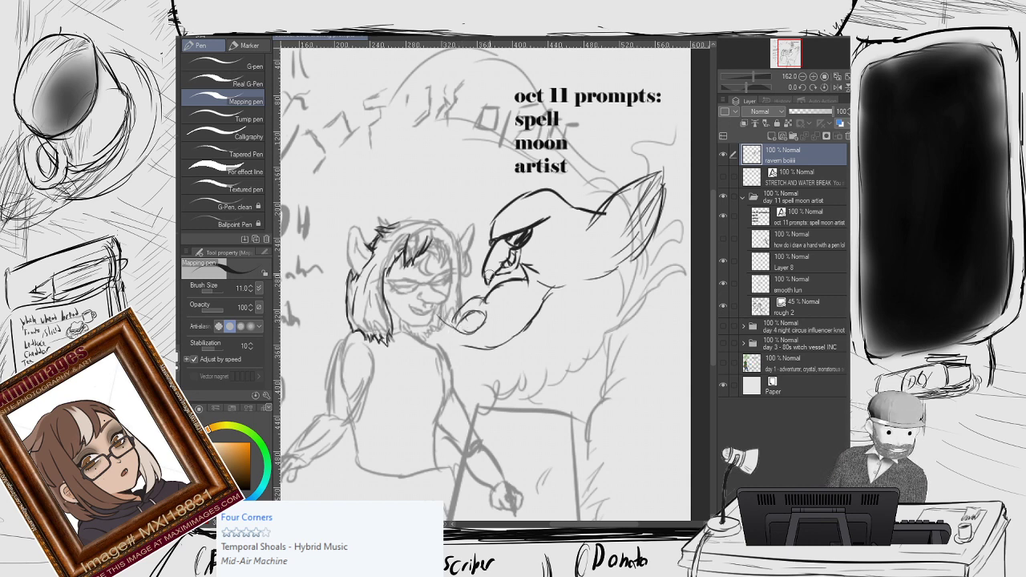
pyautogui.hotkey('ctrl', 'z')
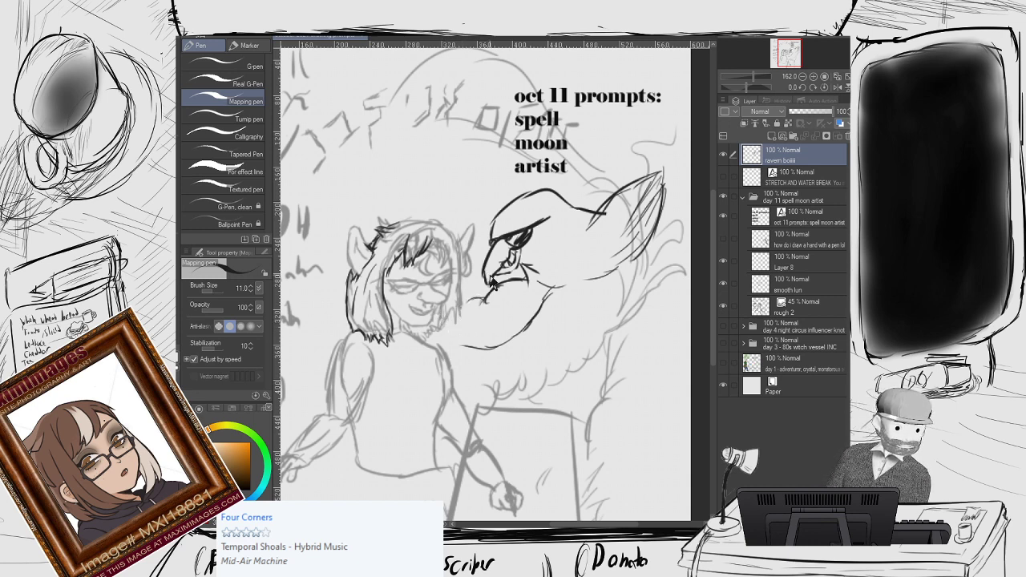
pyautogui.hotkey('ctrl', 'z')
pyautogui.hotkey('ctrl', 'z')
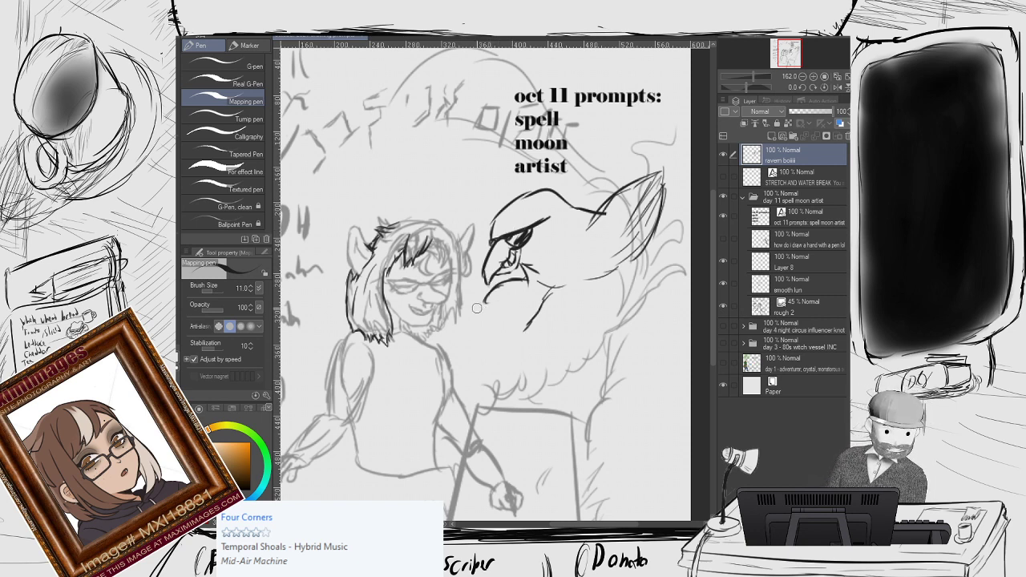
# Try a hand with curved fingers and a thumb at the wing-arm's end, and remove it again.
pyautogui.moveTo(468, 305)
pyautogui.mouseDown()
pyautogui.moveTo(496, 304)
pyautogui.moveTo(484, 319)
pyautogui.moveTo(511, 310)
pyautogui.moveTo(469, 327)
pyautogui.moveTo(528, 324)
pyautogui.moveTo(481, 330)
pyautogui.mouseUp()
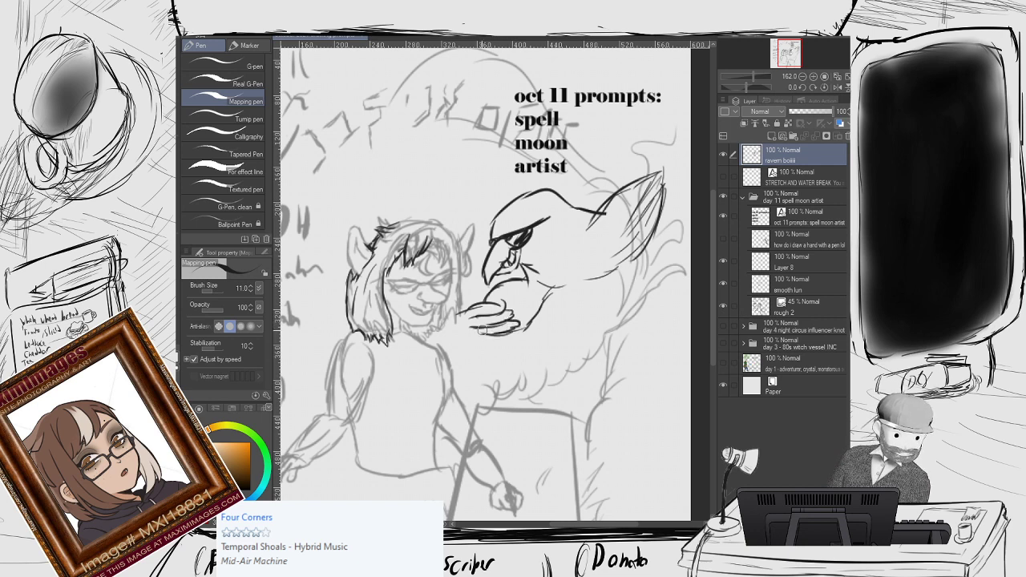
pyautogui.moveTo(462, 289)
pyautogui.mouseDown()
pyautogui.moveTo(455, 319)
pyautogui.moveTo(472, 343)
pyautogui.moveTo(492, 338)
pyautogui.mouseUp()
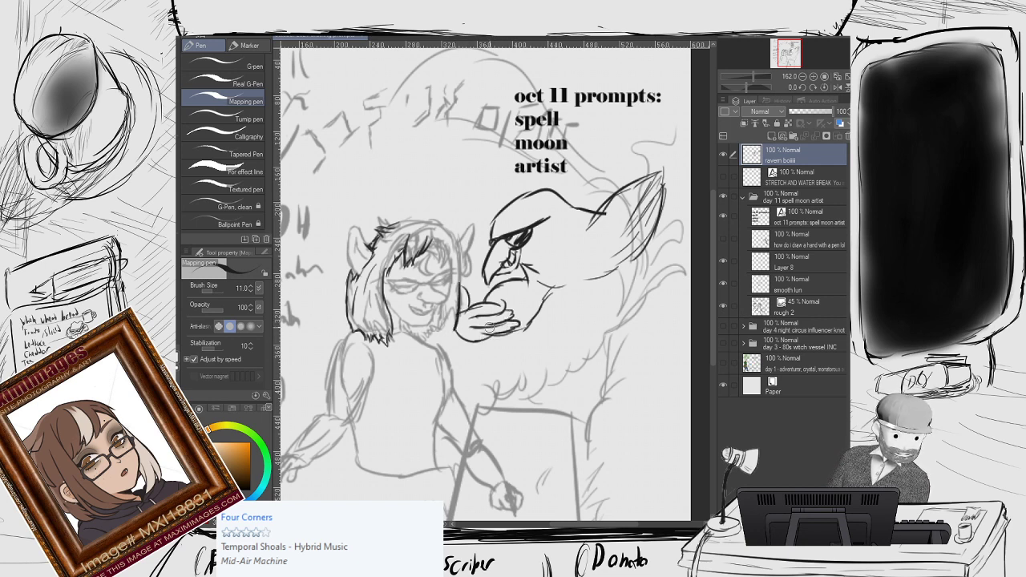
pyautogui.press('m')
pyautogui.moveTo(473, 287); pyautogui.dragTo(455, 267)
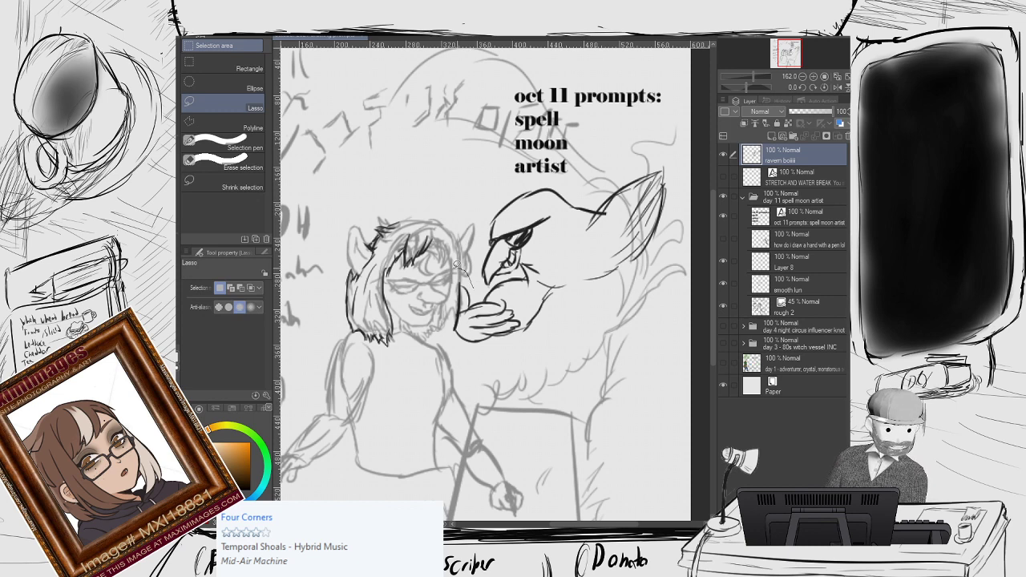
pyautogui.hotkey('ctrl', 'd')
pyautogui.press('Delete')
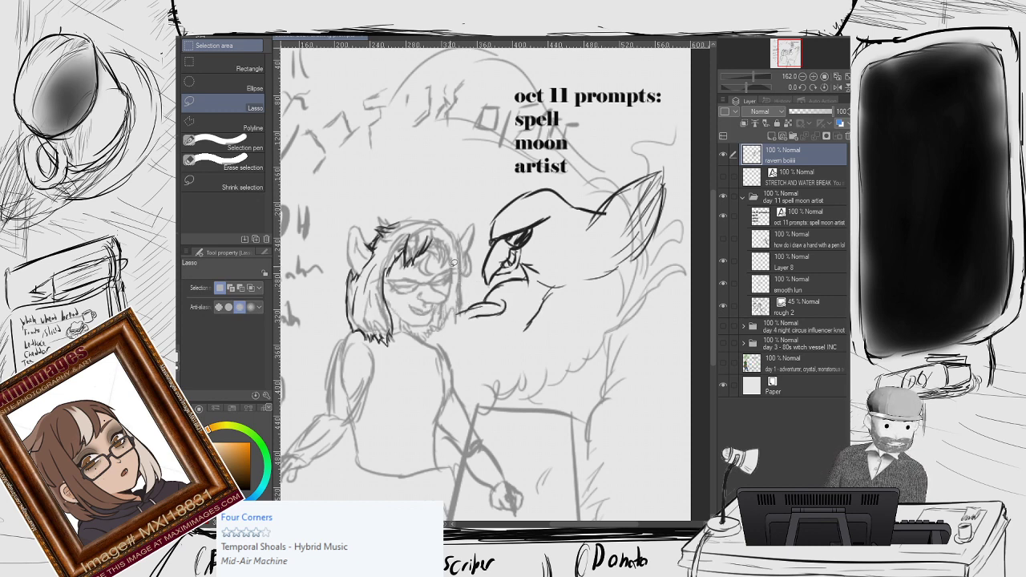
pyautogui.hotkey('ctrl', 'z')
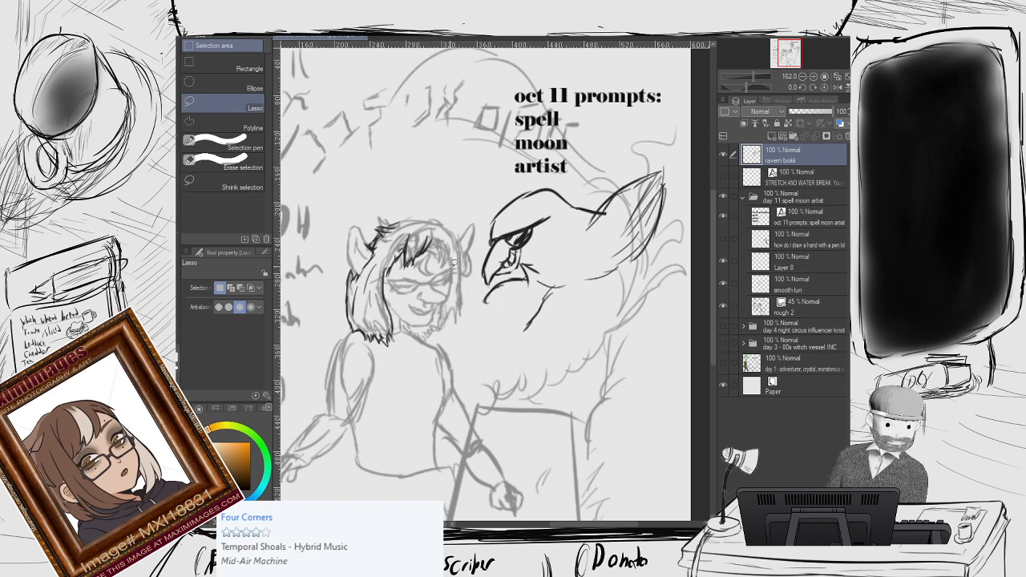
# Draw a hand with a raised pointed thumb and stacked fingers in front of the beak, and join it to the elbow.
pyautogui.press('p')
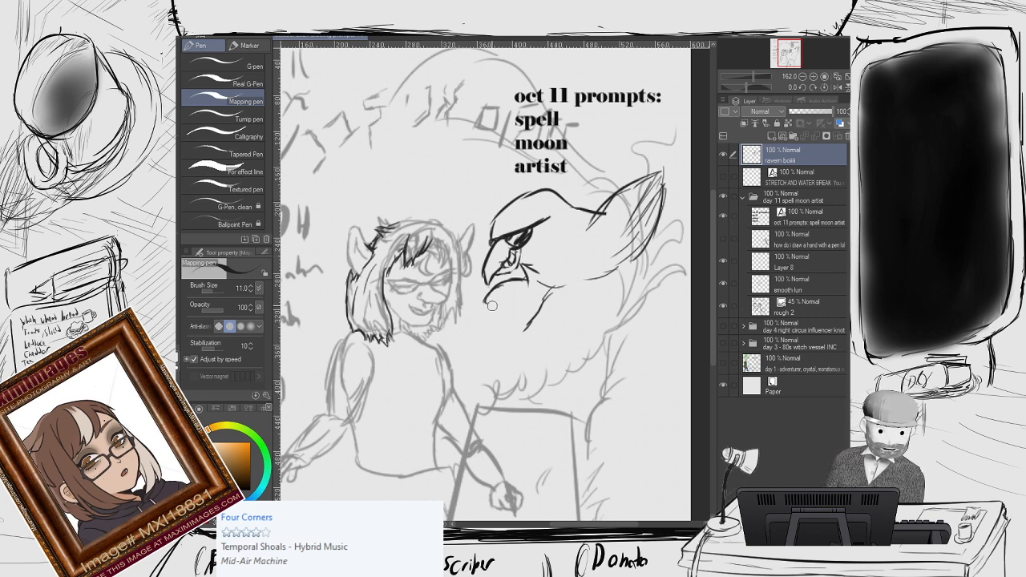
pyautogui.moveTo(486, 306)
pyautogui.mouseDown()
pyautogui.moveTo(472, 257)
pyautogui.moveTo(460, 304)
pyautogui.moveTo(467, 318)
pyautogui.moveTo(457, 323)
pyautogui.moveTo(487, 317)
pyautogui.moveTo(470, 326)
pyautogui.moveTo(490, 338)
pyautogui.moveTo(442, 326)
pyautogui.moveTo(453, 346)
pyautogui.moveTo(483, 327)
pyautogui.moveTo(457, 328)
pyautogui.moveTo(465, 340)
pyautogui.moveTo(533, 324)
pyautogui.moveTo(477, 338)
pyautogui.moveTo(629, 257)
pyautogui.moveTo(625, 280)
pyautogui.moveTo(616, 272)
pyautogui.moveTo(582, 295)
pyautogui.moveTo(581, 321)
pyautogui.moveTo(600, 275)
pyautogui.mouseUp()
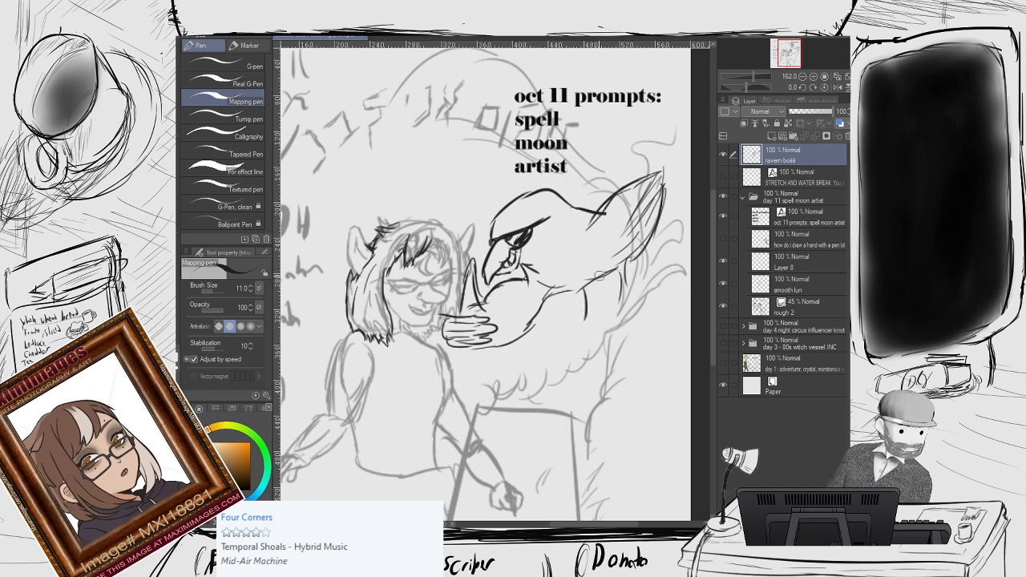
pyautogui.hotkey('ctrl', 'z')
pyautogui.hotkey('ctrl', 'z')
# Replace the short stroke below the ear with a long curved belly line from the elbow, and hatch the ear's rear edge.
pyautogui.scroll(2, 604, 287)
pyautogui.press('e')
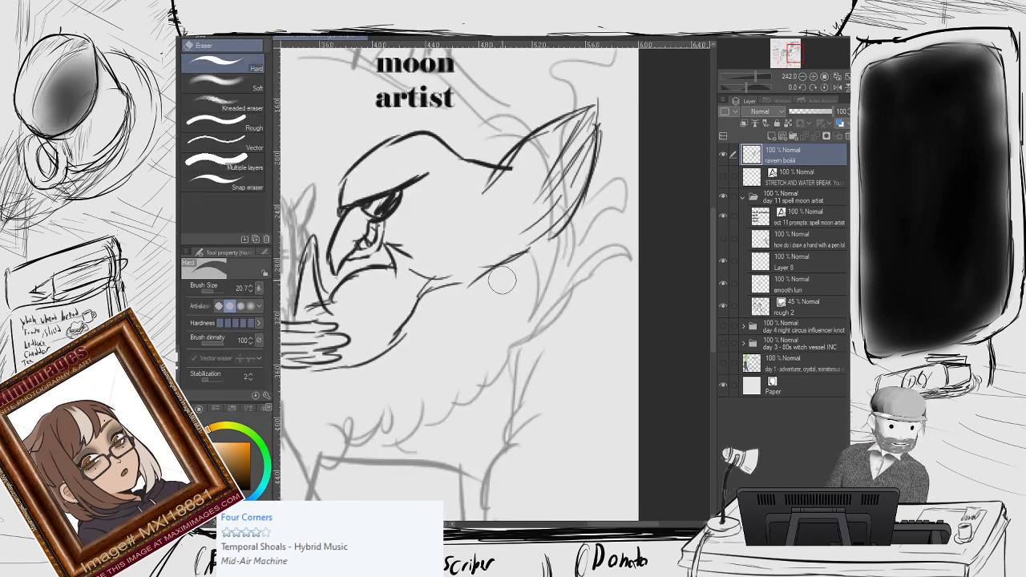
pyautogui.moveTo(563, 253)
pyautogui.mouseDown()
pyautogui.moveTo(515, 257)
pyautogui.moveTo(503, 288)
pyautogui.moveTo(485, 231)
pyautogui.moveTo(460, 306)
pyautogui.mouseUp()
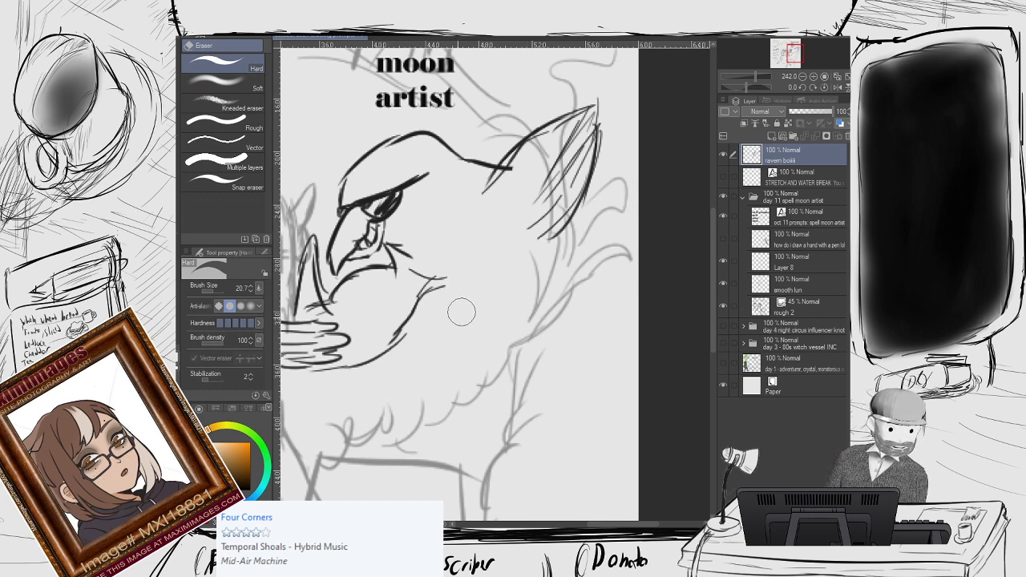
pyautogui.press('p')
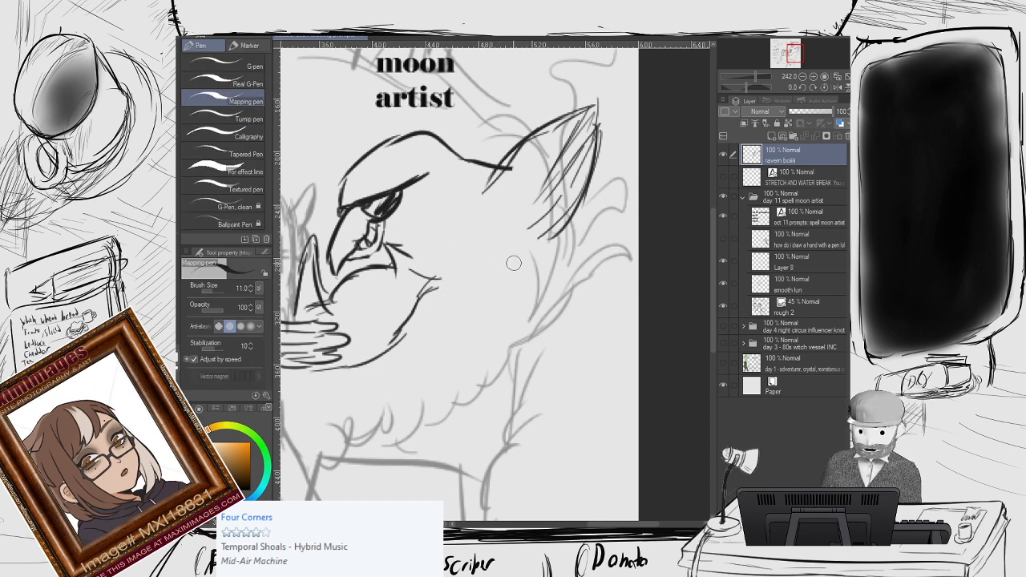
pyautogui.moveTo(420, 297)
pyautogui.mouseDown()
pyautogui.moveTo(467, 318)
pyautogui.moveTo(510, 315)
pyautogui.moveTo(567, 276)
pyautogui.moveTo(614, 148)
pyautogui.mouseUp()
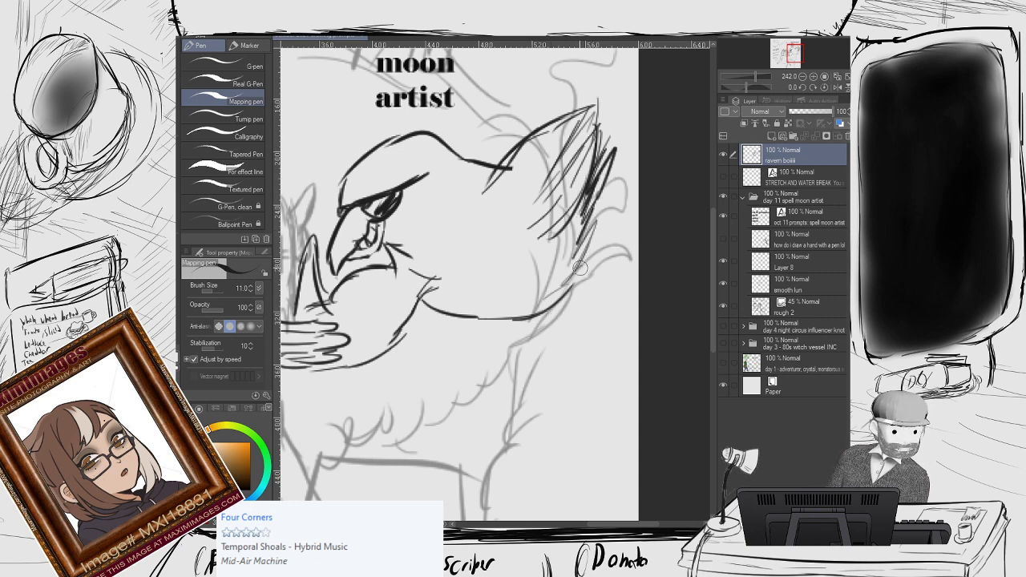
# Scribble a dark cluster of strokes where the belly line meets the back, and touch up the line's rear end.
pyautogui.moveTo(587, 268); pyautogui.dragTo(547, 311)
pyautogui.moveTo(589, 271)
pyautogui.mouseDown()
pyautogui.moveTo(609, 239)
pyautogui.moveTo(596, 234)
pyautogui.mouseUp()
pyautogui.moveTo(572, 293)
pyautogui.mouseDown()
pyautogui.moveTo(601, 274)
pyautogui.moveTo(583, 289)
pyautogui.mouseUp()
pyautogui.scroll(-2, 571, 282)
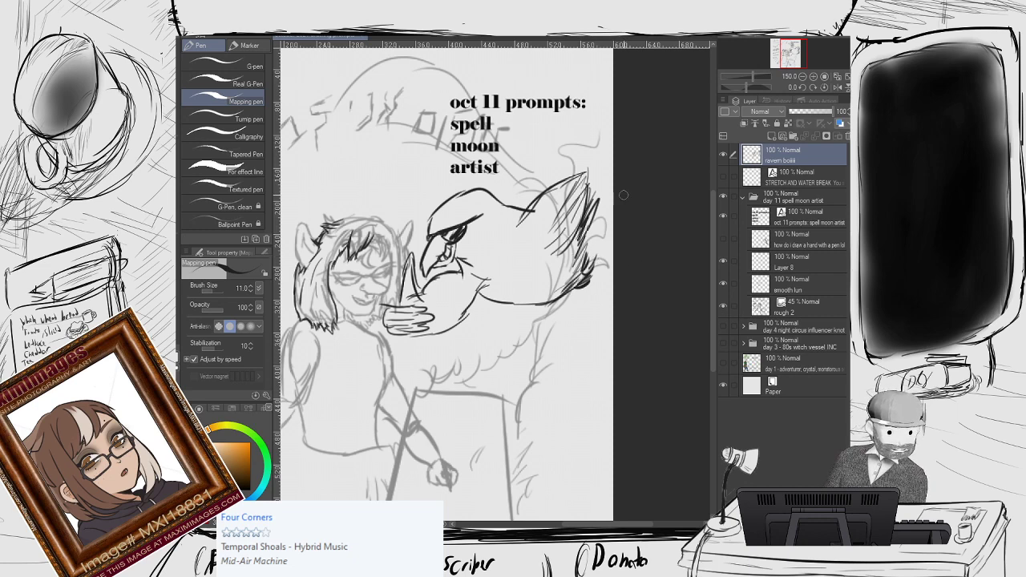
pyautogui.scroll(2, 553, 300)
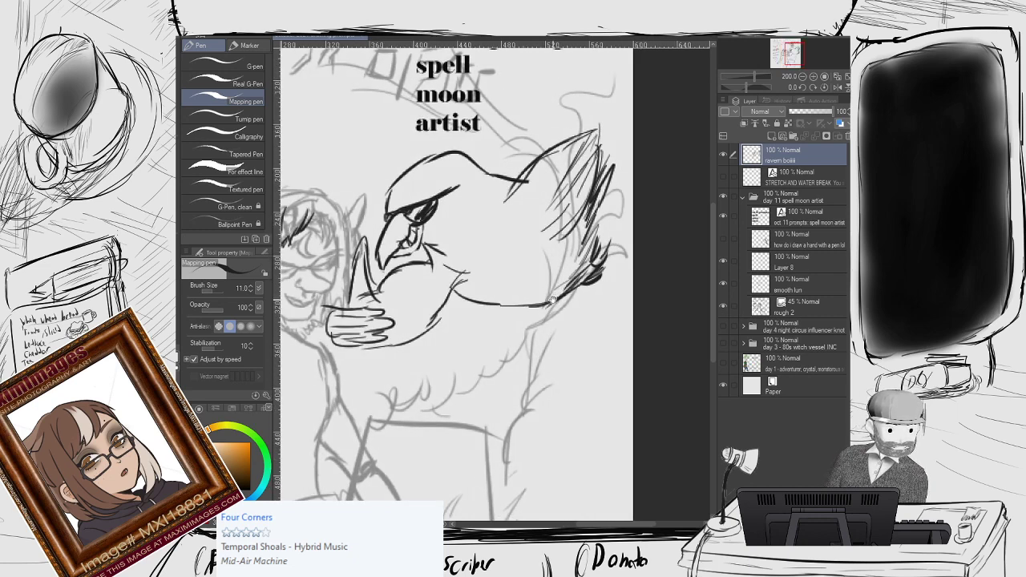
pyautogui.click(551, 300)
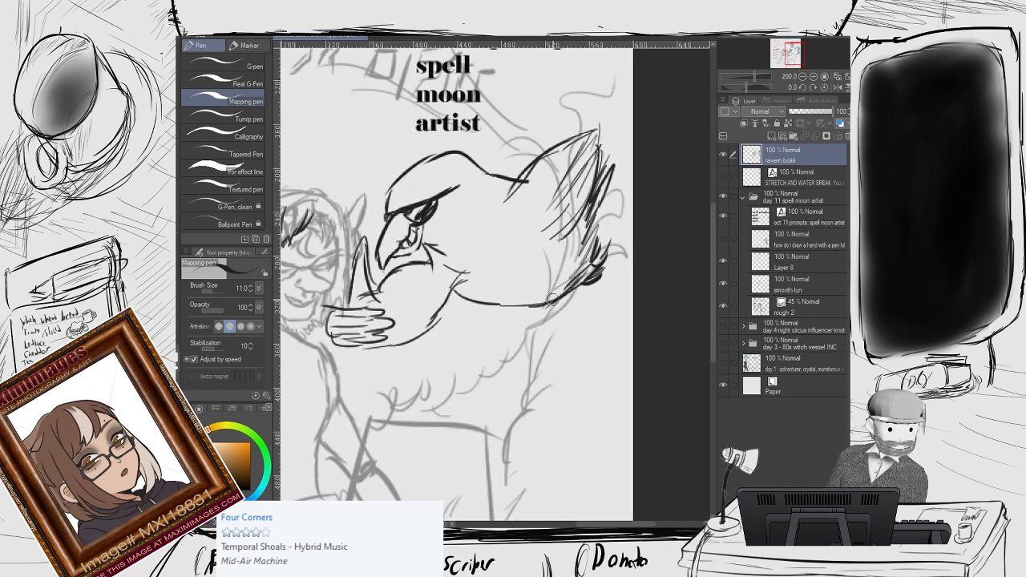
# Erase the pointed ear with its hatching, the dark cluster behind it, and the belly line's rear end.
pyautogui.press('e')
pyautogui.moveTo(594, 168)
pyautogui.mouseDown()
pyautogui.moveTo(602, 93)
pyautogui.moveTo(553, 215)
pyautogui.moveTo(533, 180)
pyautogui.moveTo(558, 248)
pyautogui.moveTo(585, 277)
pyautogui.moveTo(622, 282)
pyautogui.mouseUp()
pyautogui.moveTo(552, 259); pyautogui.dragTo(546, 246)
pyautogui.moveTo(575, 316); pyautogui.dragTo(554, 297)
# Draw a folded wing with curved hatch strokes on the raven's side, and extend the crown line backwards along the back.
pyautogui.press('p')
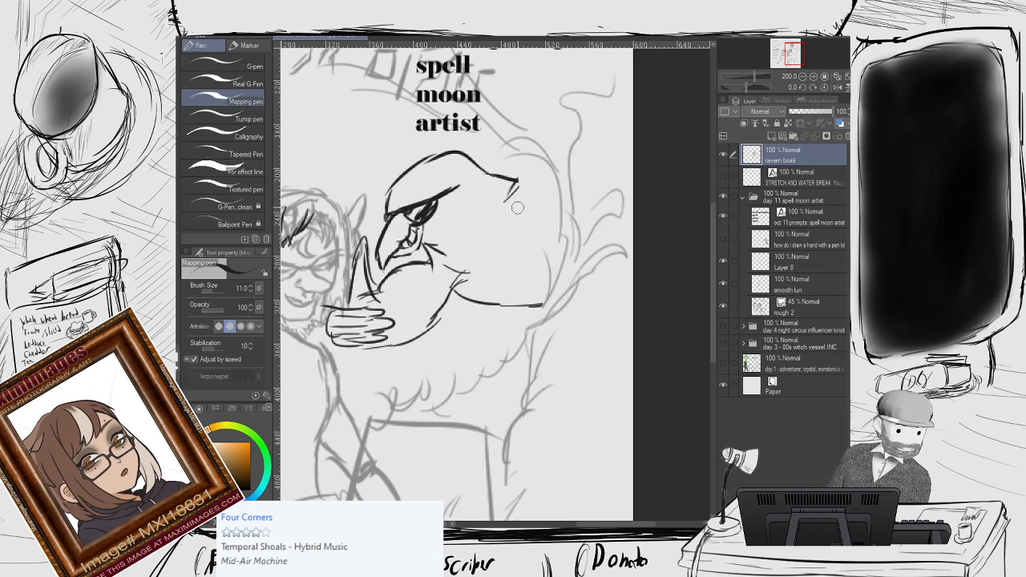
pyautogui.moveTo(510, 227); pyautogui.dragTo(502, 253)
pyautogui.moveTo(528, 195)
pyautogui.mouseDown()
pyautogui.moveTo(579, 194)
pyautogui.moveTo(523, 259)
pyautogui.mouseUp()
pyautogui.moveTo(578, 205)
pyautogui.mouseDown()
pyautogui.moveTo(559, 243)
pyautogui.moveTo(556, 221)
pyautogui.moveTo(535, 253)
pyautogui.moveTo(539, 220)
pyautogui.mouseUp()
pyautogui.moveTo(519, 180); pyautogui.dragTo(568, 185)
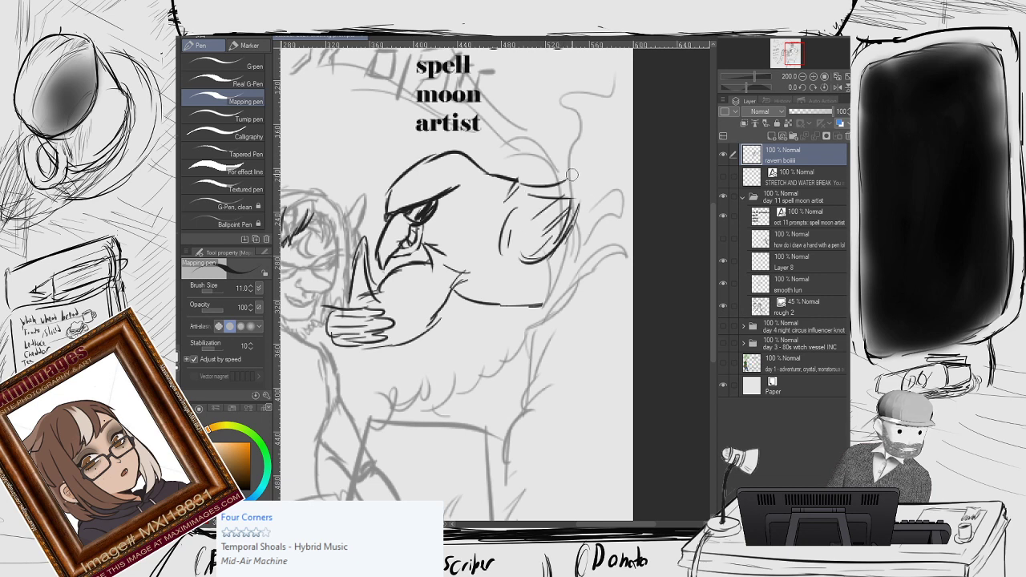
# Draw a tall upright tail with hatched feathers at the raven's rear, and add dark curled strokes below it.
pyautogui.moveTo(553, 296); pyautogui.dragTo(616, 167)
pyautogui.moveTo(576, 264)
pyautogui.mouseDown()
pyautogui.moveTo(589, 215)
pyautogui.moveTo(588, 100)
pyautogui.mouseUp()
pyautogui.moveTo(565, 171)
pyautogui.mouseDown()
pyautogui.moveTo(579, 126)
pyautogui.moveTo(565, 178)
pyautogui.mouseUp()
pyautogui.moveTo(578, 122); pyautogui.dragTo(559, 166)
pyautogui.moveTo(572, 103); pyautogui.dragTo(558, 176)
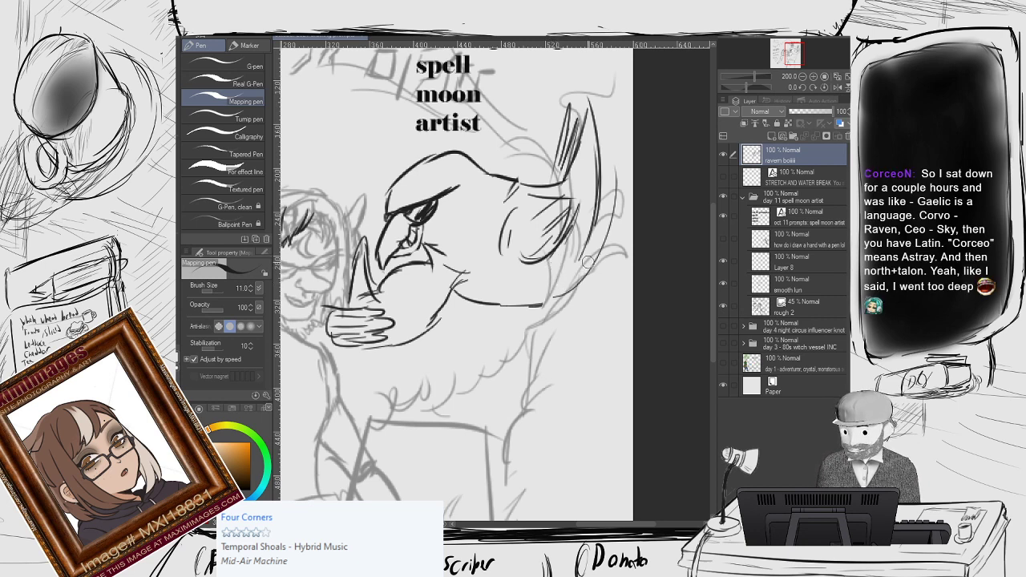
pyautogui.moveTo(589, 270)
pyautogui.mouseDown()
pyautogui.moveTo(598, 293)
pyautogui.moveTo(609, 276)
pyautogui.moveTo(595, 292)
pyautogui.moveTo(602, 298)
pyautogui.moveTo(611, 274)
pyautogui.moveTo(584, 304)
pyautogui.moveTo(593, 297)
pyautogui.mouseUp()
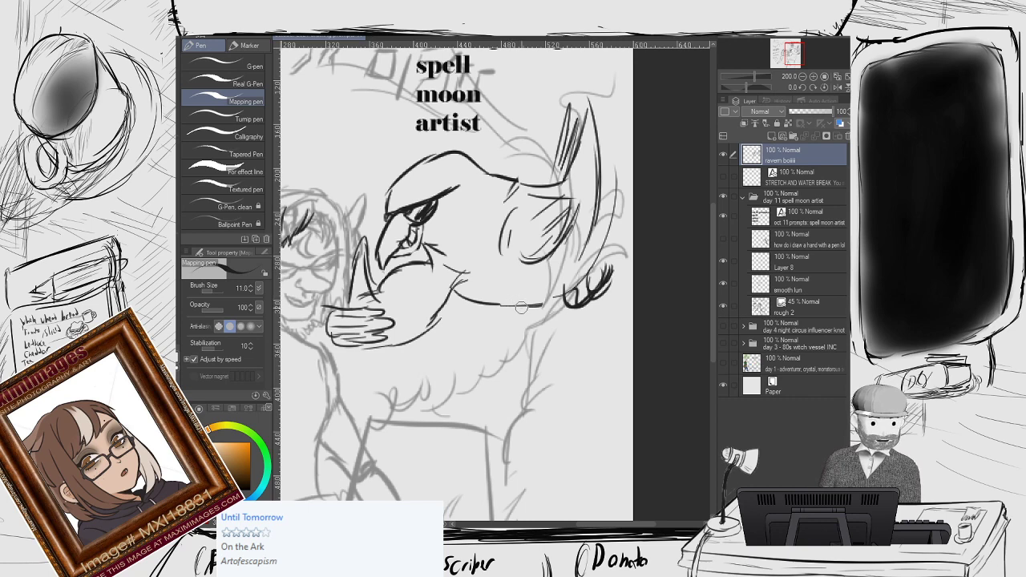
# Try a loose leg stroke running down from the belly line, and undo it.
pyautogui.moveTo(515, 306); pyautogui.dragTo(493, 362)
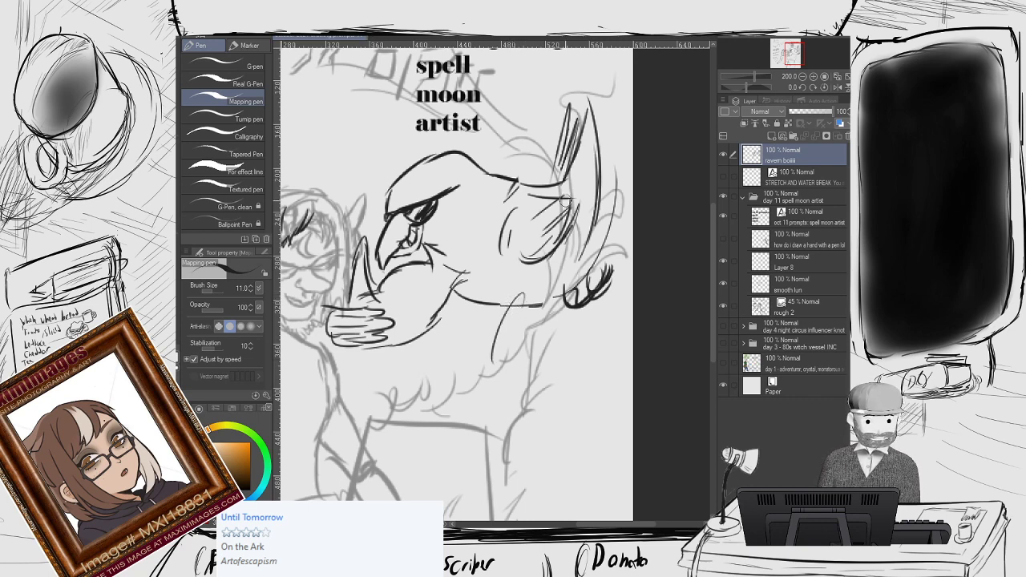
pyautogui.hotkey('ctrl', 'z')
pyautogui.scroll(-2, 565, 199)
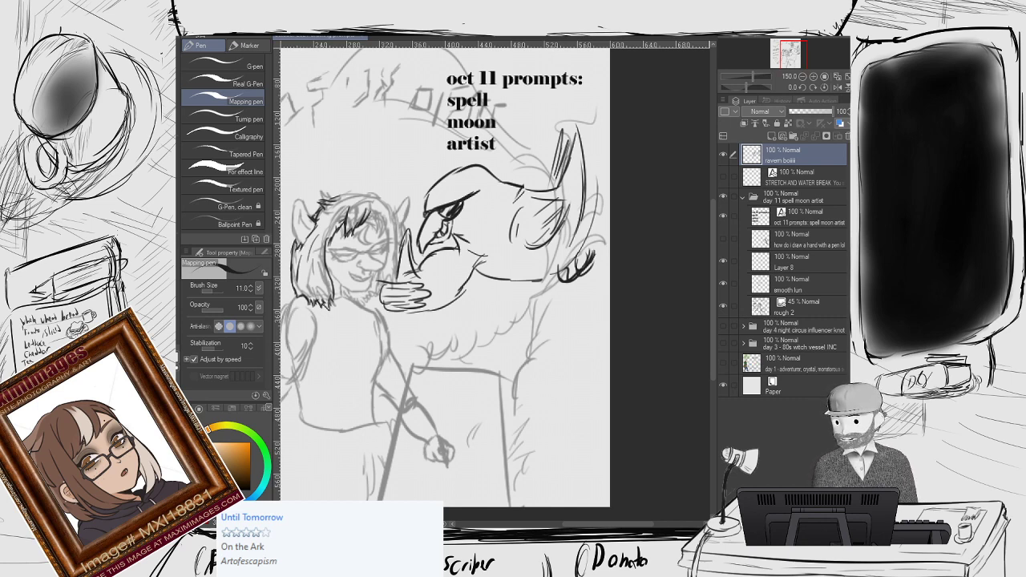
pyautogui.scroll(-1, 453, 274)
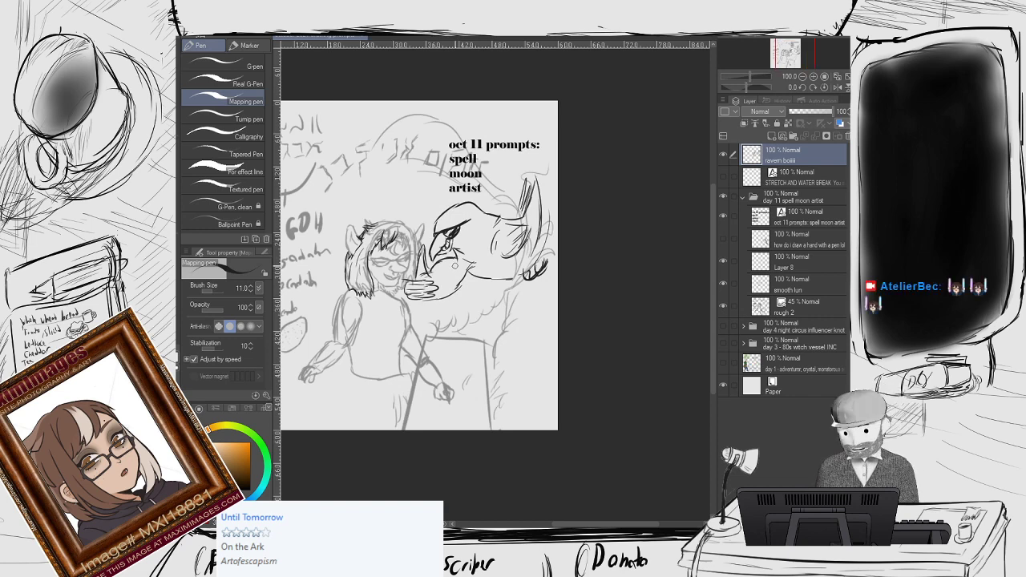
pyautogui.moveTo(460, 262); pyautogui.dragTo(500, 287)
pyautogui.scroll(1, 476, 290)
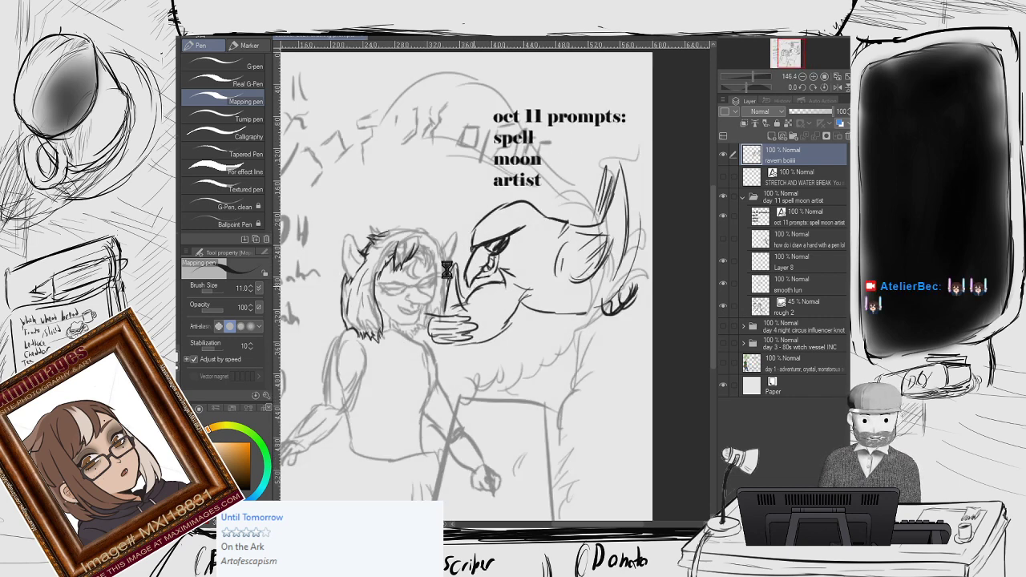
# On the smooth lun layer, ink the crown line of the artist's hair over the top of the head.
pyautogui.moveTo(447, 269); pyautogui.dragTo(545, 274)
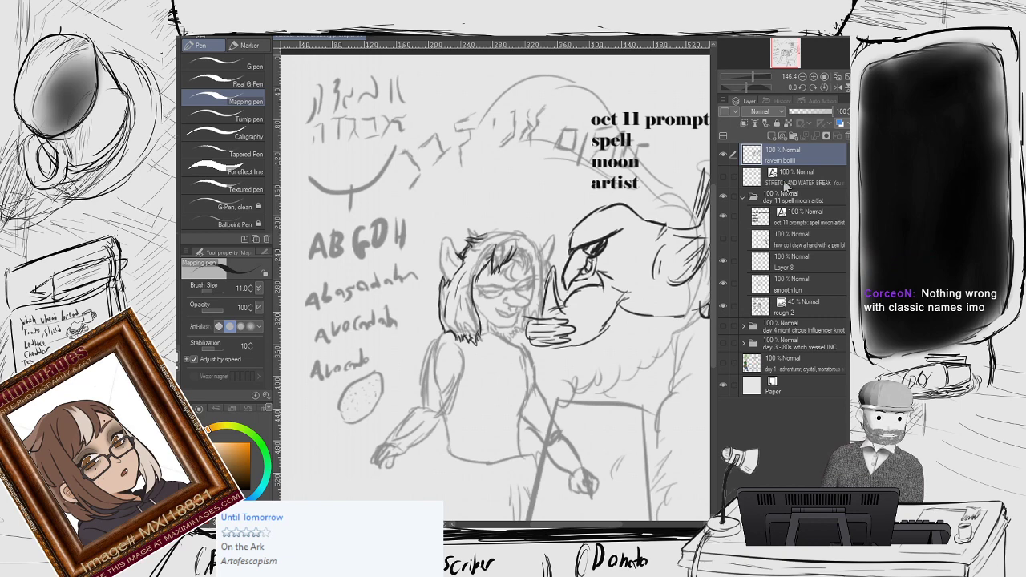
pyautogui.moveTo(518, 216); pyautogui.dragTo(454, 208)
pyautogui.scroll(2, 433, 274)
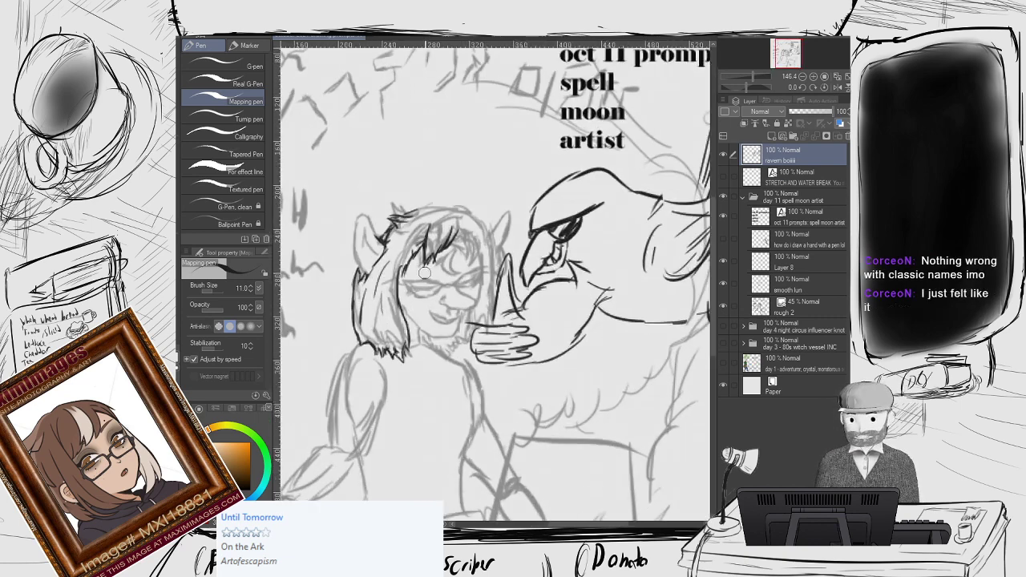
pyautogui.click(793, 285)
pyautogui.scroll(3, 513, 231)
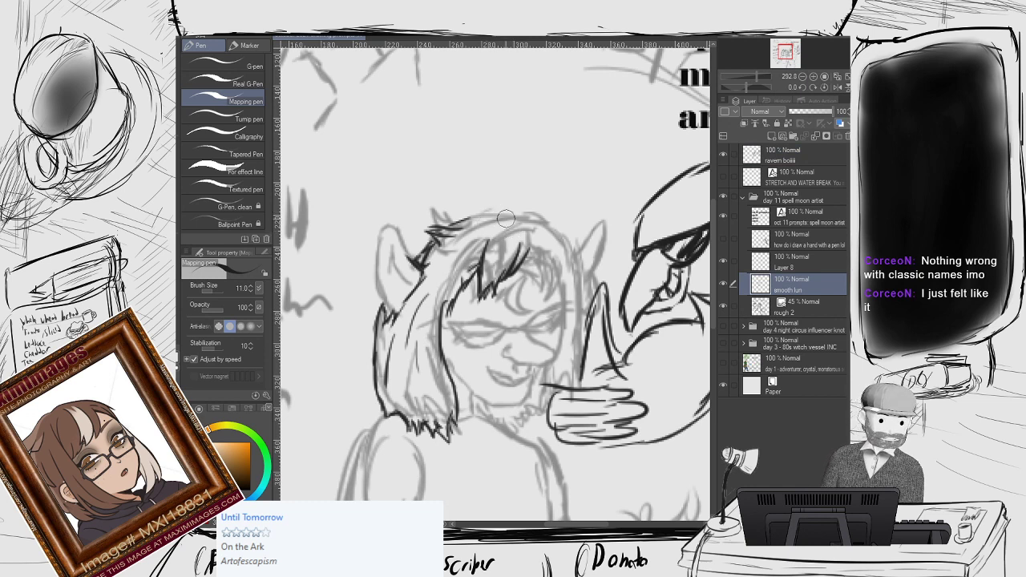
pyautogui.moveTo(503, 217)
pyautogui.mouseDown()
pyautogui.moveTo(474, 228)
pyautogui.moveTo(488, 216)
pyautogui.mouseUp()
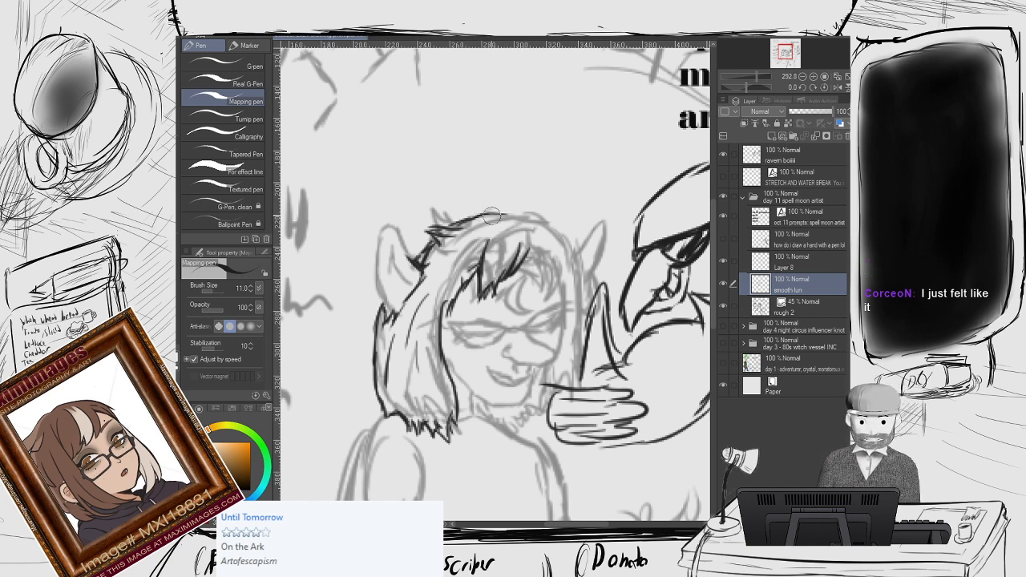
pyautogui.moveTo(534, 215)
pyautogui.mouseDown()
pyautogui.moveTo(504, 214)
pyautogui.moveTo(512, 208)
pyautogui.moveTo(497, 215)
pyautogui.moveTo(520, 214)
pyautogui.moveTo(476, 224)
pyautogui.mouseUp()
# Try to ink the hair outline curving from the crown down the far side of the head, and erase the attempts.
pyautogui.moveTo(537, 217)
pyautogui.mouseDown()
pyautogui.moveTo(561, 231)
pyautogui.moveTo(549, 216)
pyautogui.moveTo(581, 288)
pyautogui.mouseUp()
pyautogui.press('e')
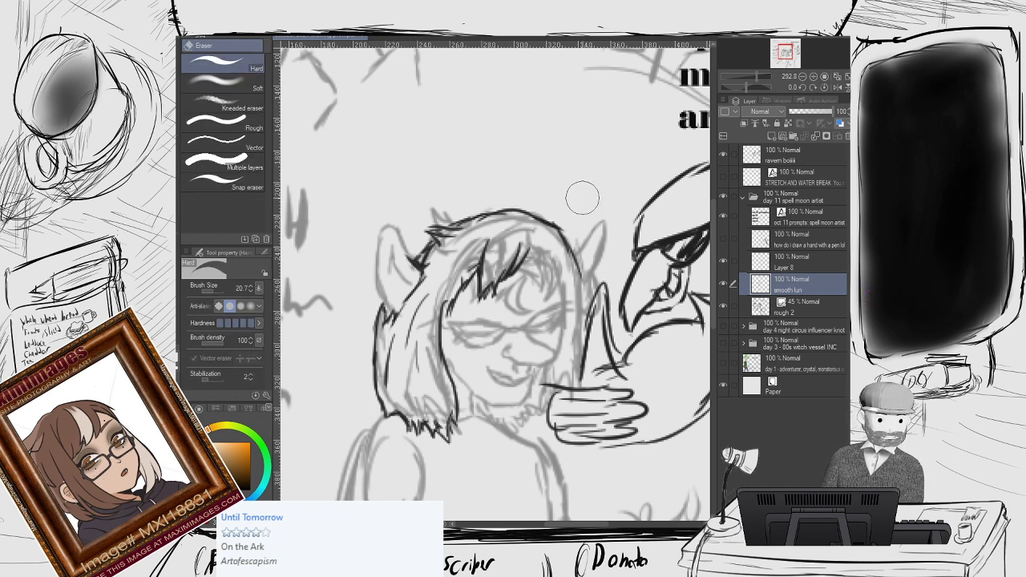
pyautogui.moveTo(547, 212)
pyautogui.mouseDown()
pyautogui.moveTo(565, 258)
pyautogui.moveTo(586, 266)
pyautogui.mouseUp()
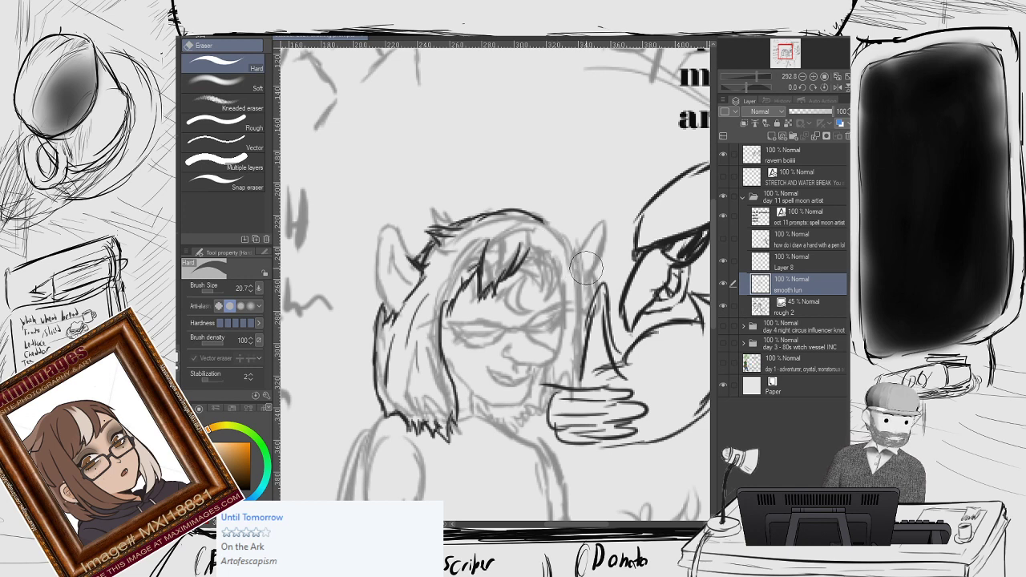
pyautogui.press('p')
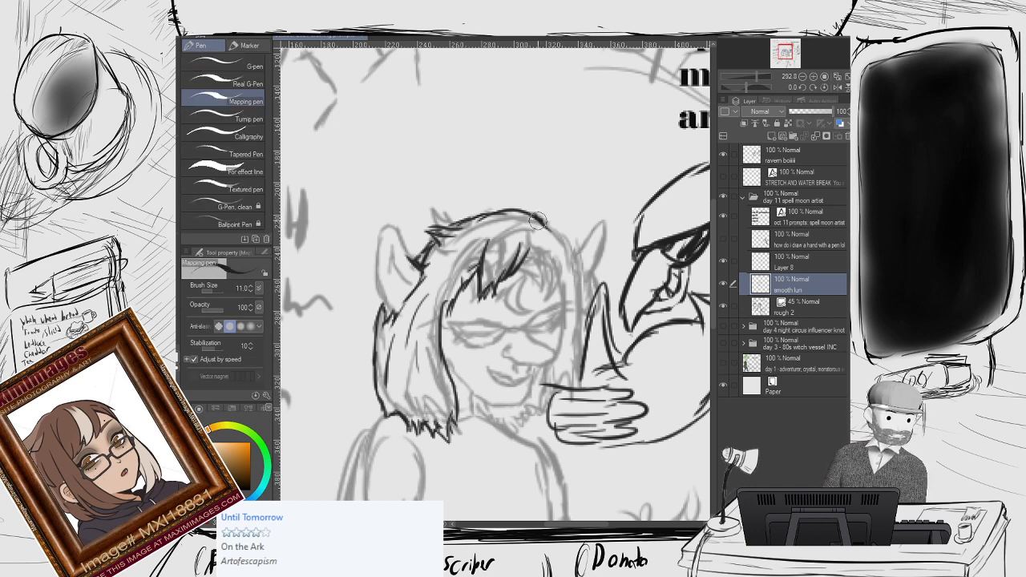
pyautogui.moveTo(536, 218)
pyautogui.mouseDown()
pyautogui.moveTo(565, 255)
pyautogui.moveTo(542, 217)
pyautogui.mouseUp()
pyautogui.press('e')
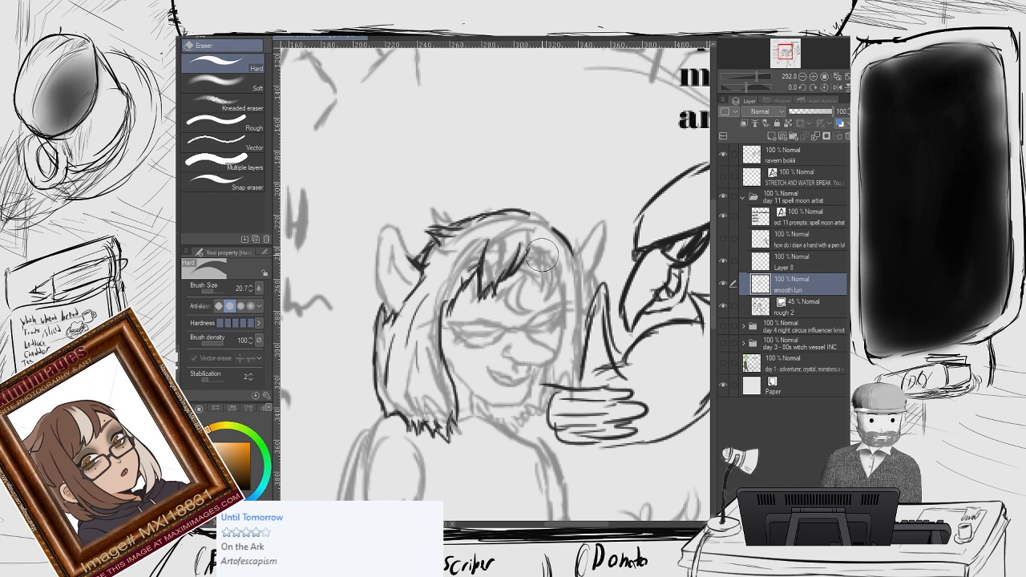
pyautogui.press('p')
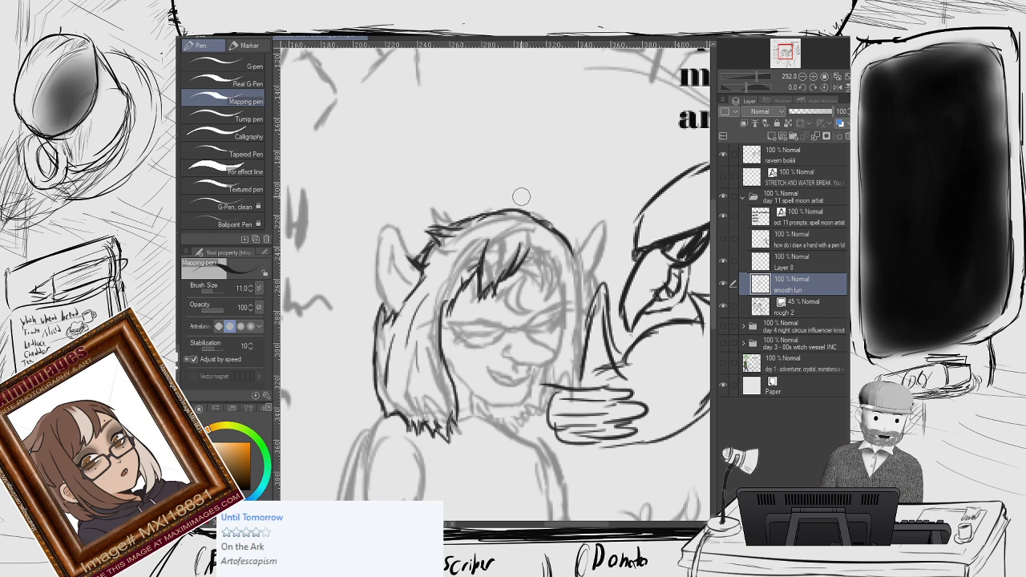
pyautogui.press('e')
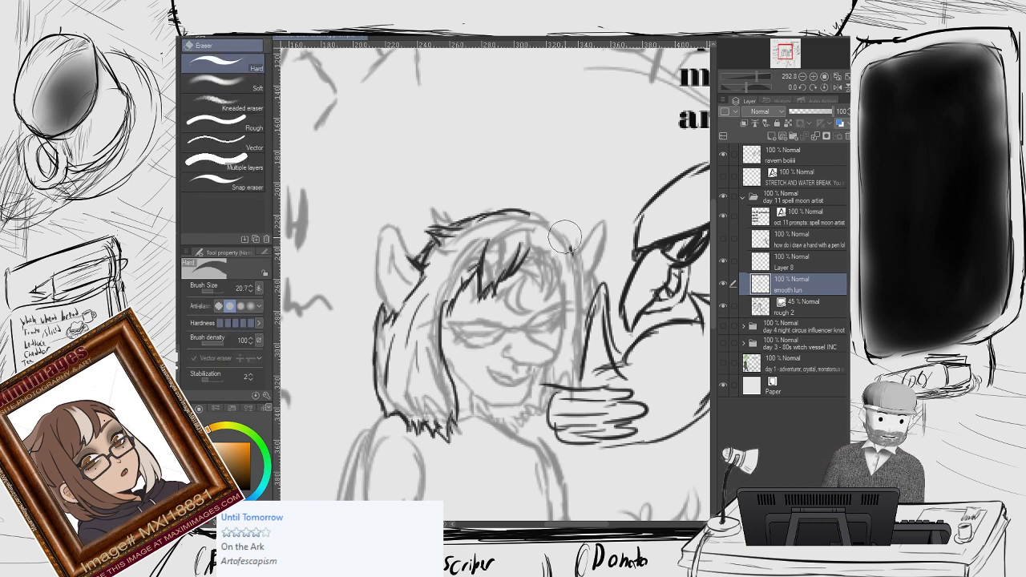
pyautogui.press('p')
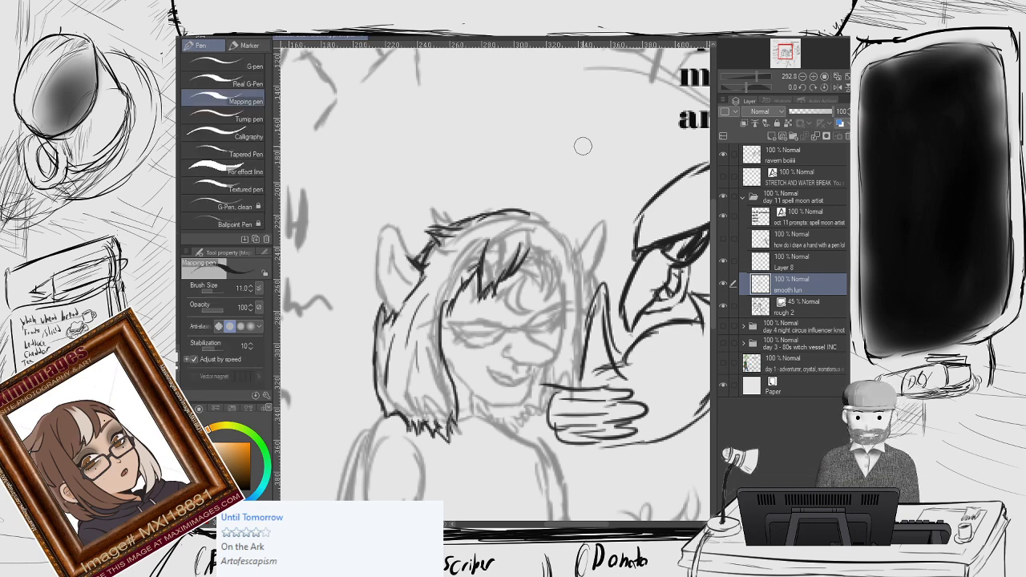
# Ink the hair outline from the crown down the far side of the face to jaw level, erasing and redrawing its lower part.
pyautogui.press('r')
pyautogui.moveTo(540, 144); pyautogui.dragTo(578, 199)
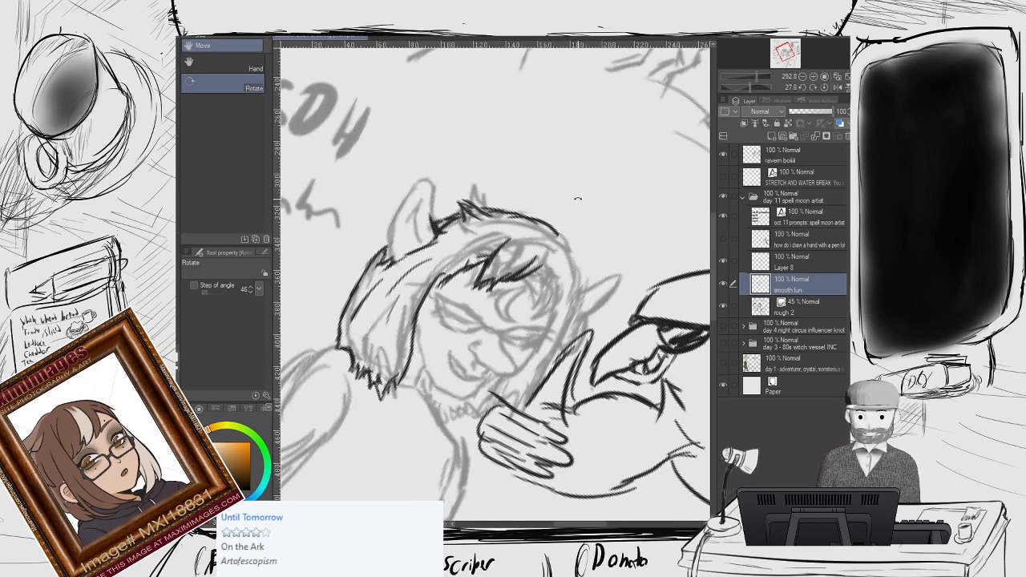
pyautogui.press('p')
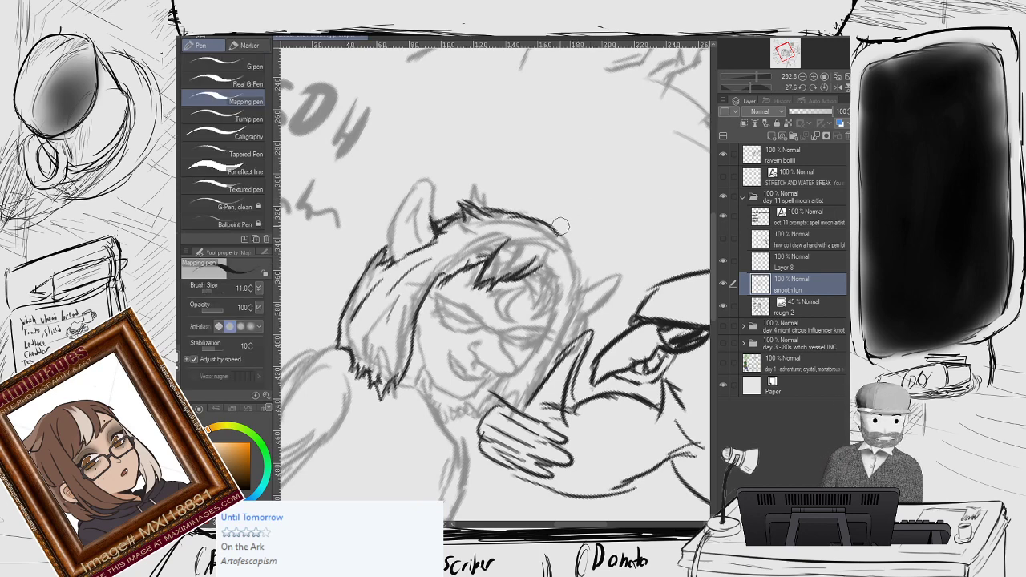
pyautogui.moveTo(556, 231); pyautogui.dragTo(584, 285)
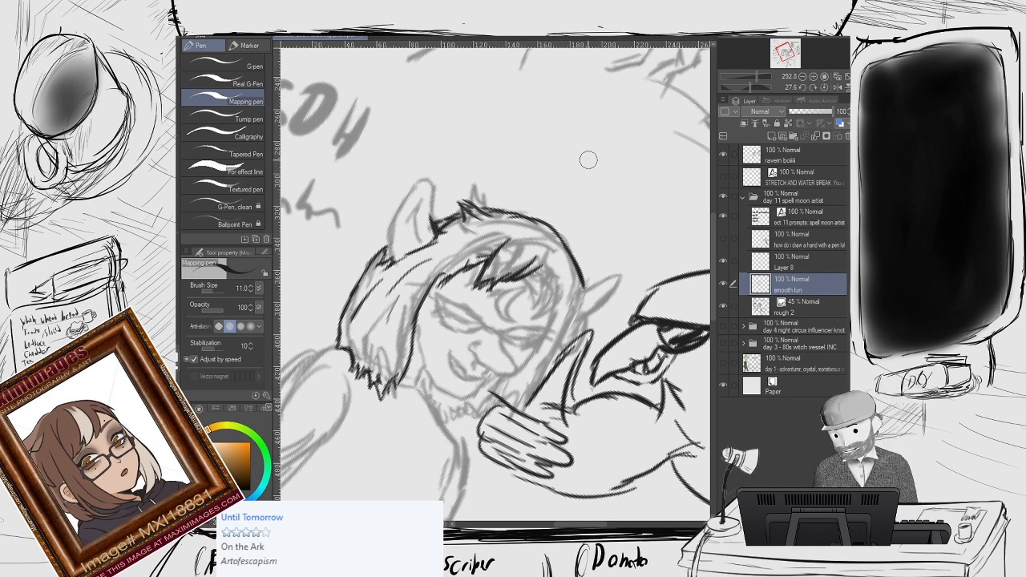
pyautogui.press('e')
pyautogui.moveTo(574, 301)
pyautogui.mouseDown()
pyautogui.moveTo(559, 237)
pyautogui.moveTo(575, 282)
pyautogui.moveTo(559, 350)
pyautogui.mouseUp()
pyautogui.press('p')
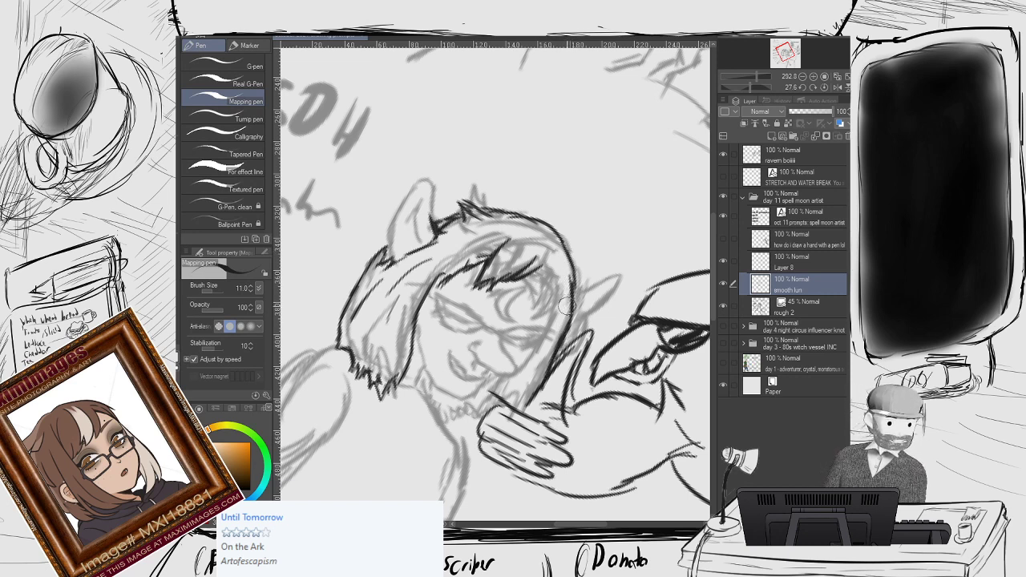
# Hide the raven layer, ink jagged hair tips at the end of the far-side outline, and trim their stray end.
pyautogui.click(723, 155)
pyautogui.moveTo(578, 319); pyautogui.dragTo(611, 217)
pyautogui.moveTo(580, 276)
pyautogui.mouseDown()
pyautogui.moveTo(557, 311)
pyautogui.moveTo(553, 298)
pyautogui.moveTo(554, 314)
pyautogui.moveTo(556, 292)
pyautogui.moveTo(539, 308)
pyautogui.moveTo(548, 290)
pyautogui.moveTo(507, 327)
pyautogui.moveTo(522, 295)
pyautogui.moveTo(511, 329)
pyautogui.moveTo(521, 316)
pyautogui.mouseUp()
pyautogui.press('e')
pyautogui.press('p')
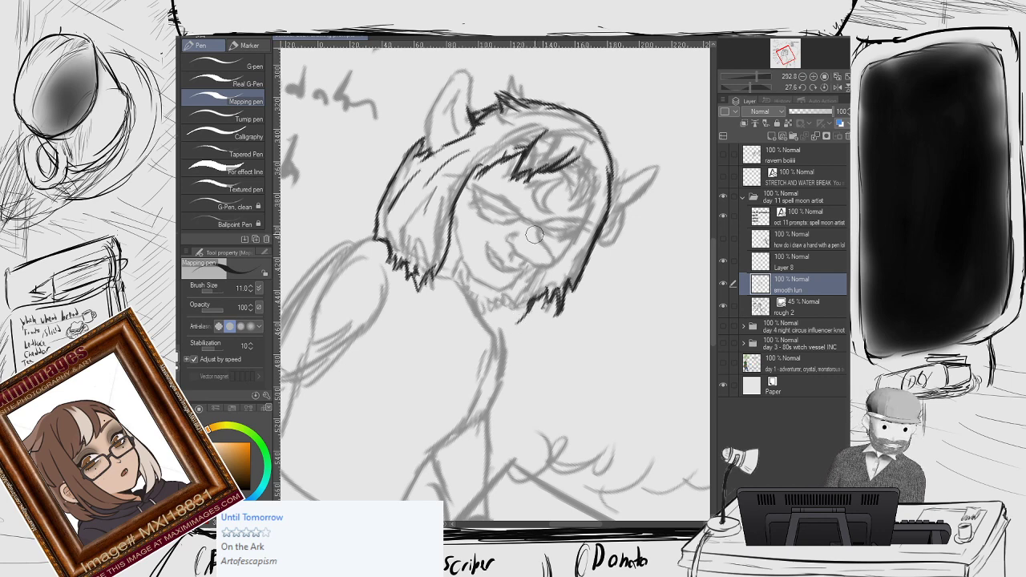
pyautogui.press('e')
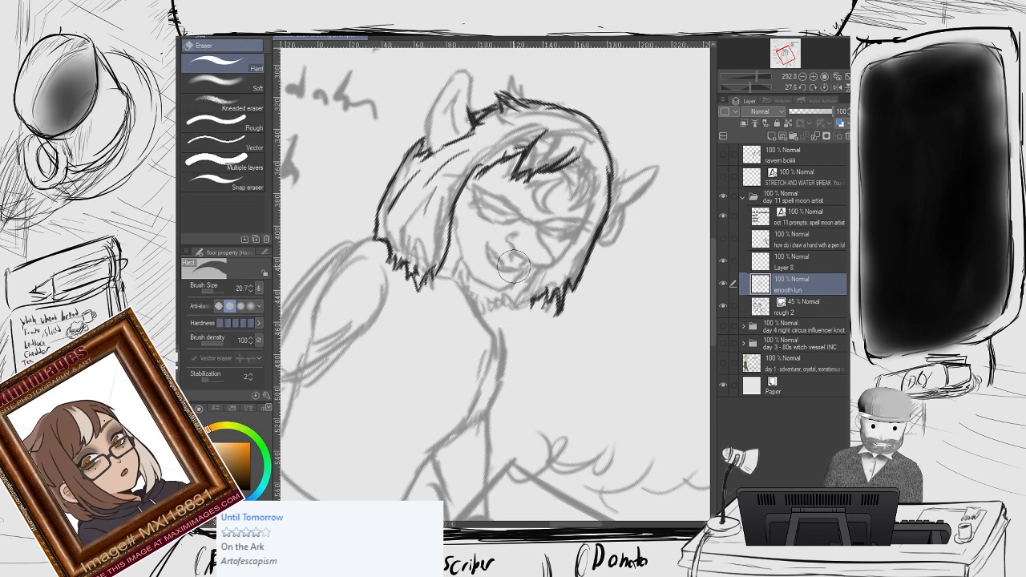
pyautogui.press('p')
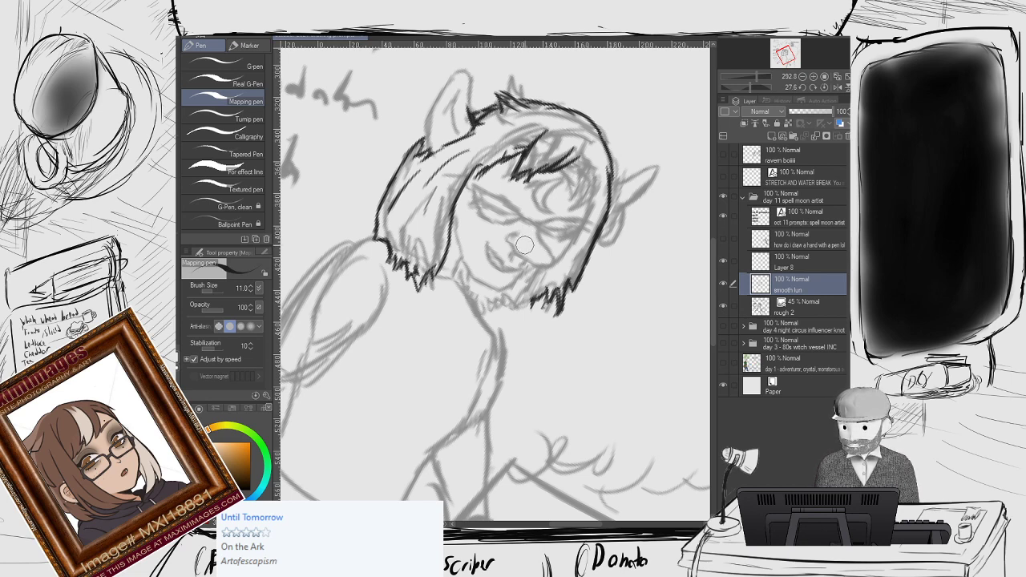
# Ink a ragged cluster of hair tips hanging below the artist's chin.
pyautogui.moveTo(534, 300)
pyautogui.mouseDown()
pyautogui.moveTo(517, 329)
pyautogui.moveTo(497, 263)
pyautogui.moveTo(515, 338)
pyautogui.moveTo(497, 298)
pyautogui.moveTo(537, 305)
pyautogui.moveTo(525, 313)
pyautogui.moveTo(528, 300)
pyautogui.moveTo(520, 319)
pyautogui.moveTo(517, 311)
pyautogui.moveTo(507, 341)
pyautogui.moveTo(488, 308)
pyautogui.moveTo(500, 319)
pyautogui.moveTo(486, 344)
pyautogui.moveTo(479, 317)
pyautogui.moveTo(471, 332)
pyautogui.moveTo(476, 300)
pyautogui.moveTo(490, 346)
pyautogui.moveTo(475, 323)
pyautogui.mouseUp()
pyautogui.press('e')
pyautogui.press('p')
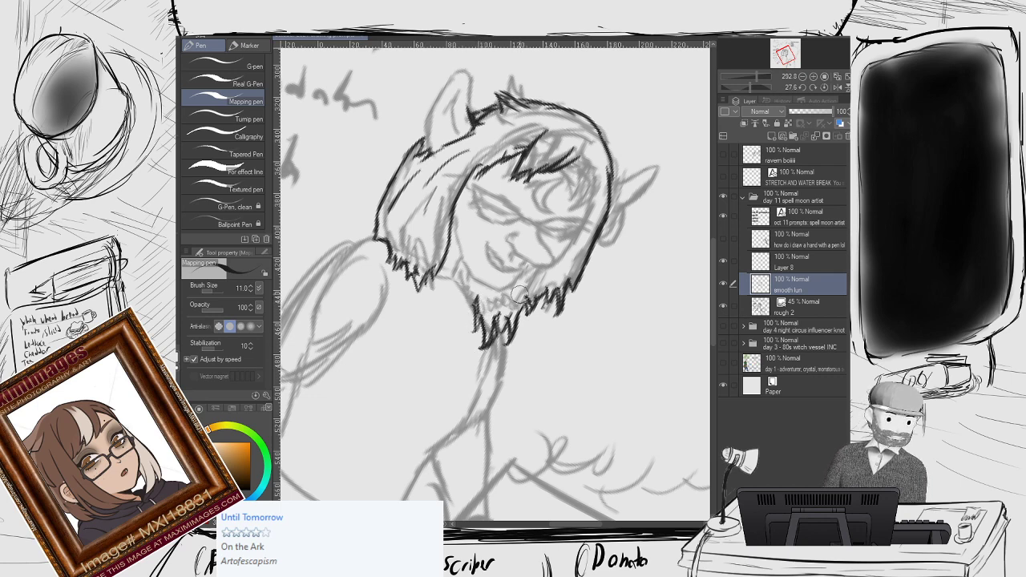
# Rename the hair lineart layer as smooth lun hair, and ink jagged bangs across the far side of the forehead.
pyautogui.press('r')
pyautogui.moveTo(545, 258); pyautogui.dragTo(481, 231)
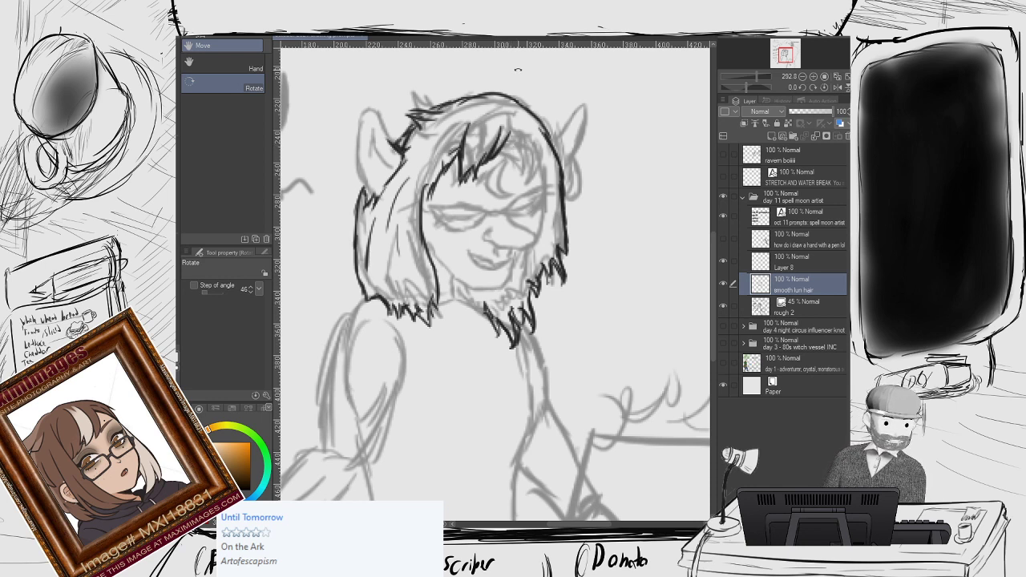
pyautogui.press('p')
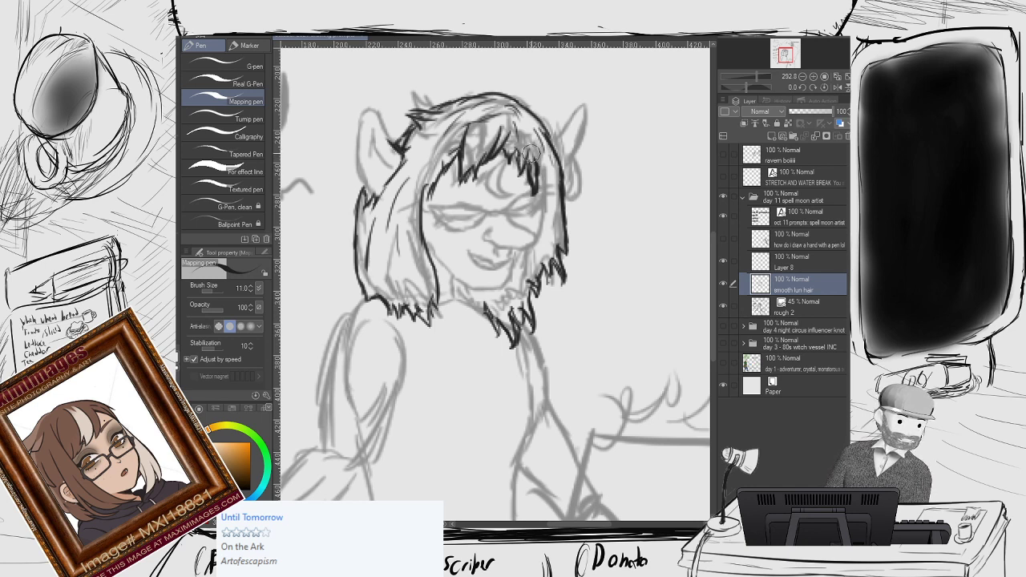
pyautogui.moveTo(537, 168); pyautogui.dragTo(542, 183)
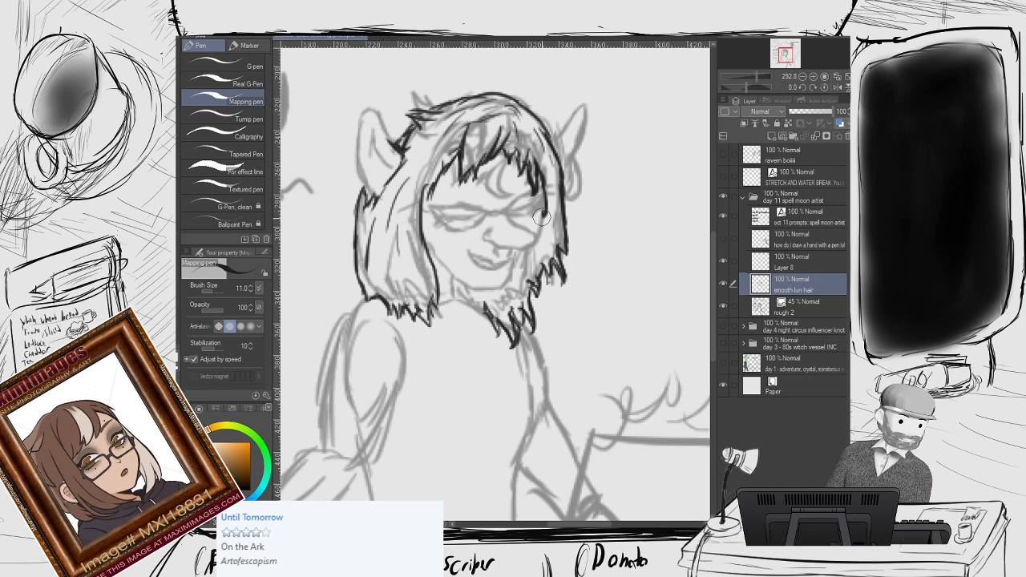
# Ink the inner hair edge down the far cheek and connect it to the ragged tips under the chin.
pyautogui.moveTo(542, 196)
pyautogui.mouseDown()
pyautogui.moveTo(542, 222)
pyautogui.moveTo(514, 264)
pyautogui.mouseUp()
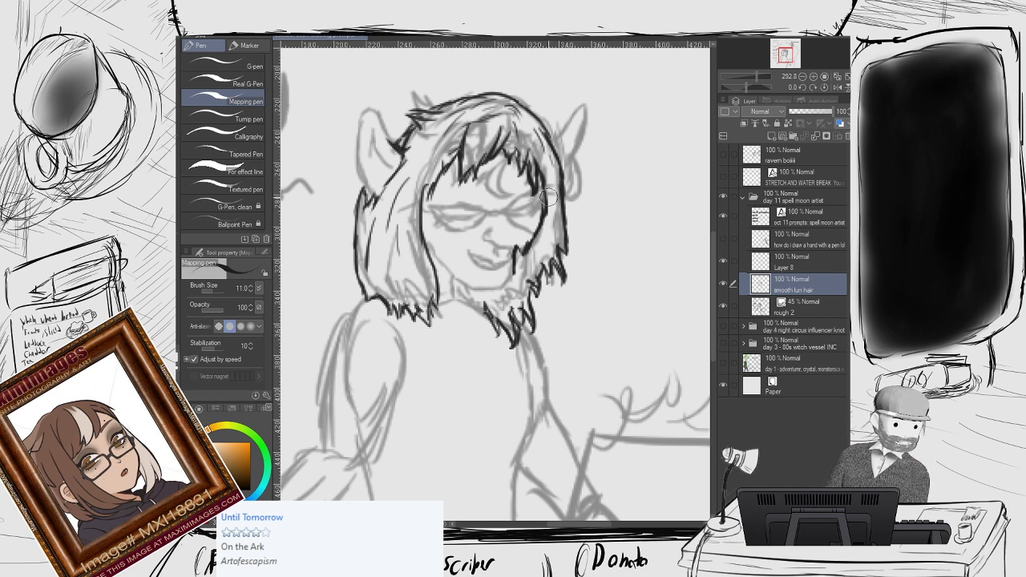
pyautogui.moveTo(544, 171)
pyautogui.mouseDown()
pyautogui.moveTo(554, 201)
pyautogui.moveTo(541, 207)
pyautogui.moveTo(527, 235)
pyautogui.mouseUp()
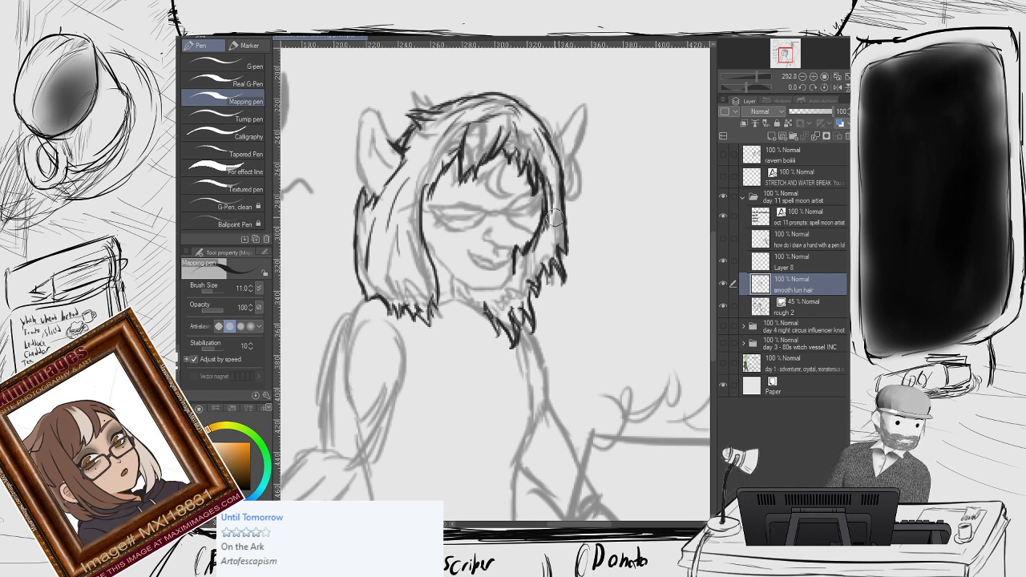
pyautogui.moveTo(529, 271)
pyautogui.mouseDown()
pyautogui.moveTo(517, 314)
pyautogui.moveTo(510, 292)
pyautogui.moveTo(488, 309)
pyautogui.mouseUp()
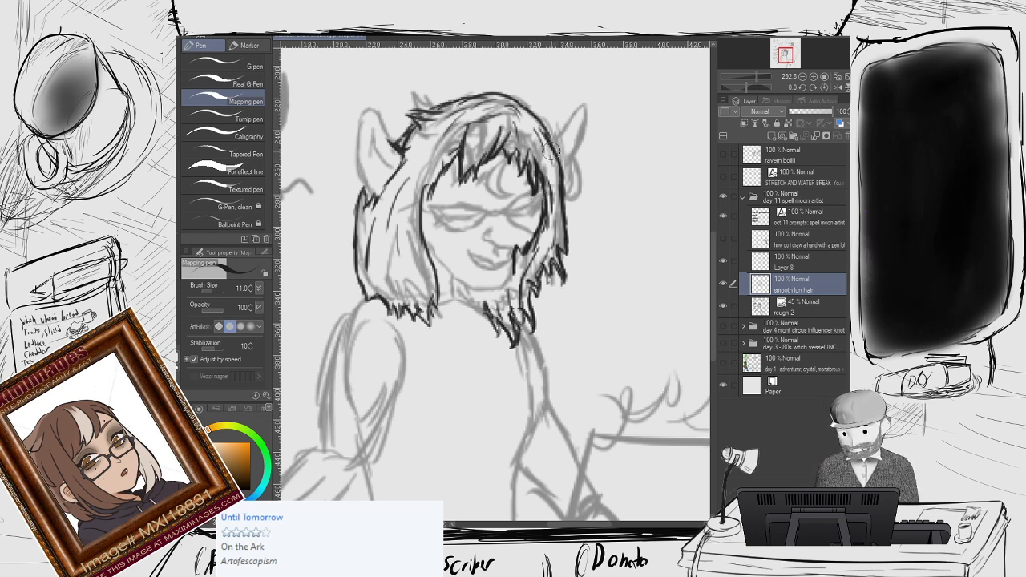
pyautogui.scroll(-3, 436, 331)
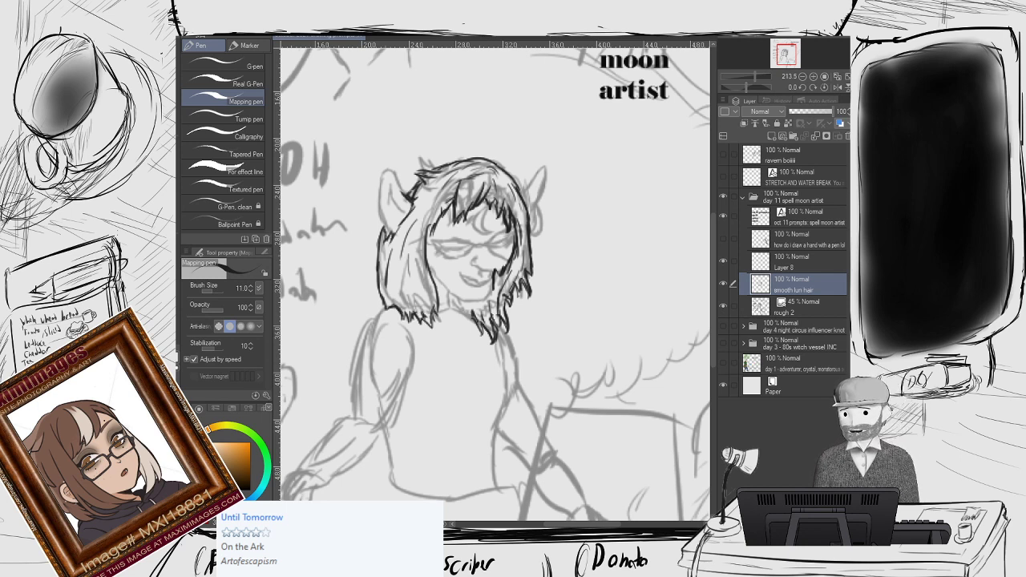
pyautogui.scroll(2, 477, 315)
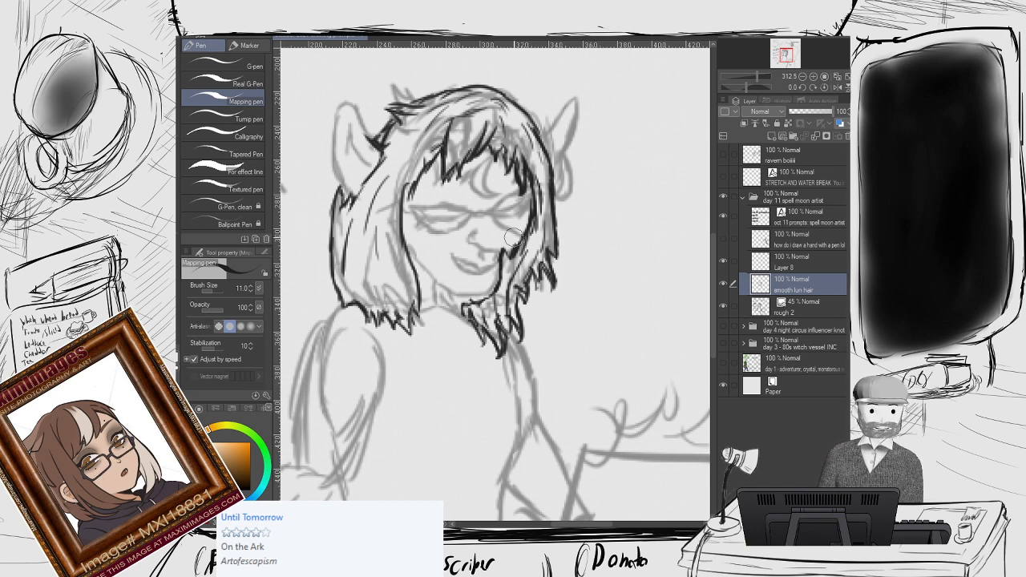
# Rename Layer 8 as smooth lun ears.
pyautogui.scroll(-3, 513, 237)
pyautogui.moveTo(512, 238); pyautogui.dragTo(472, 271)
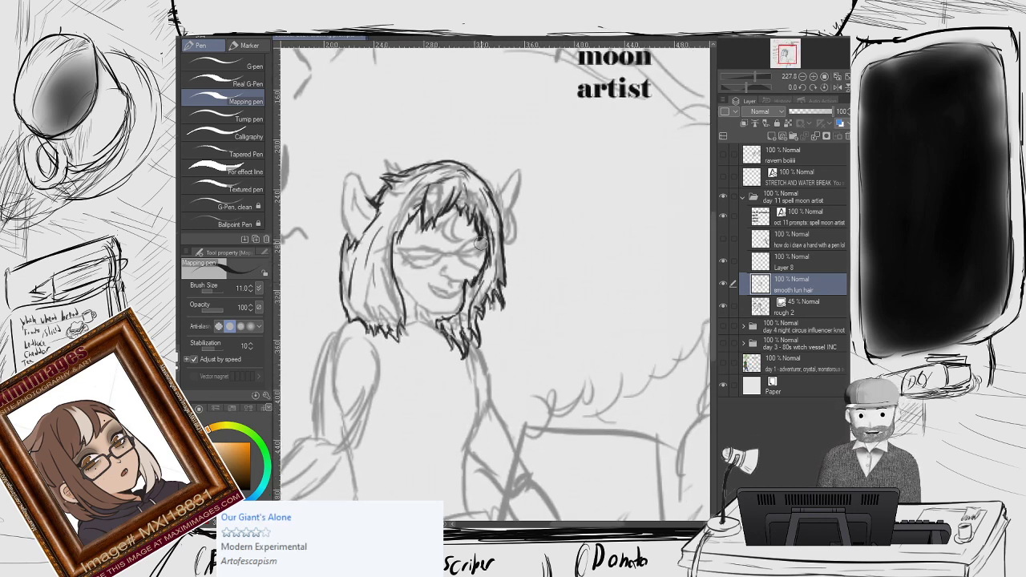
pyautogui.moveTo(507, 231); pyautogui.dragTo(478, 181)
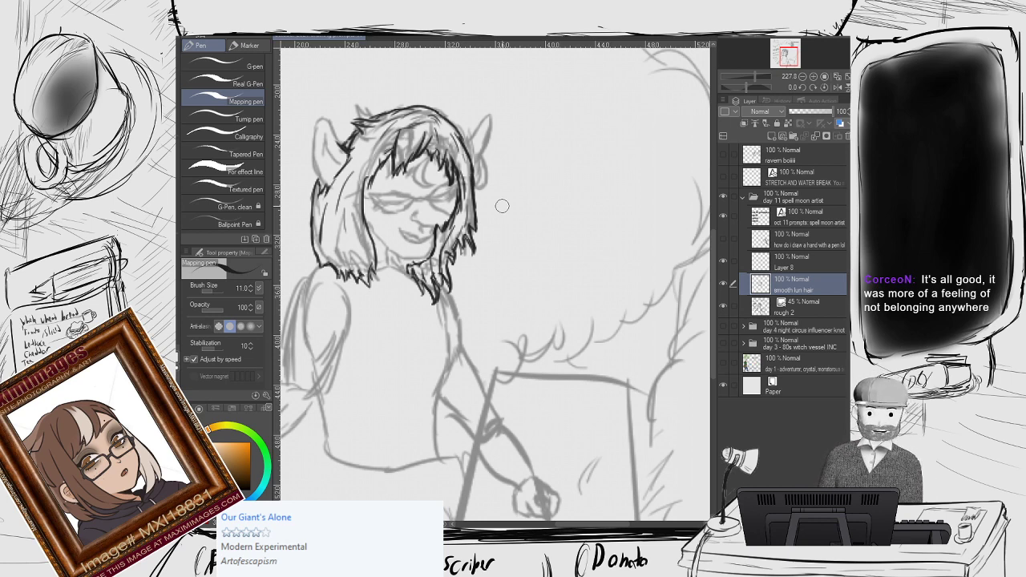
pyautogui.moveTo(411, 183); pyautogui.dragTo(464, 220)
pyautogui.click(782, 261)
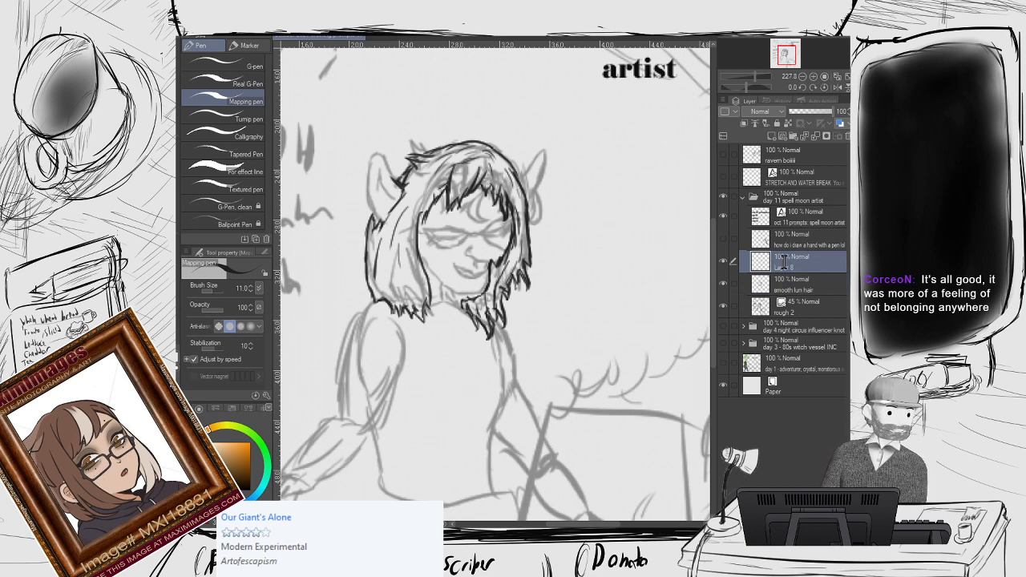
pyautogui.write('smooth lun ears')
pyautogui.press('Return')
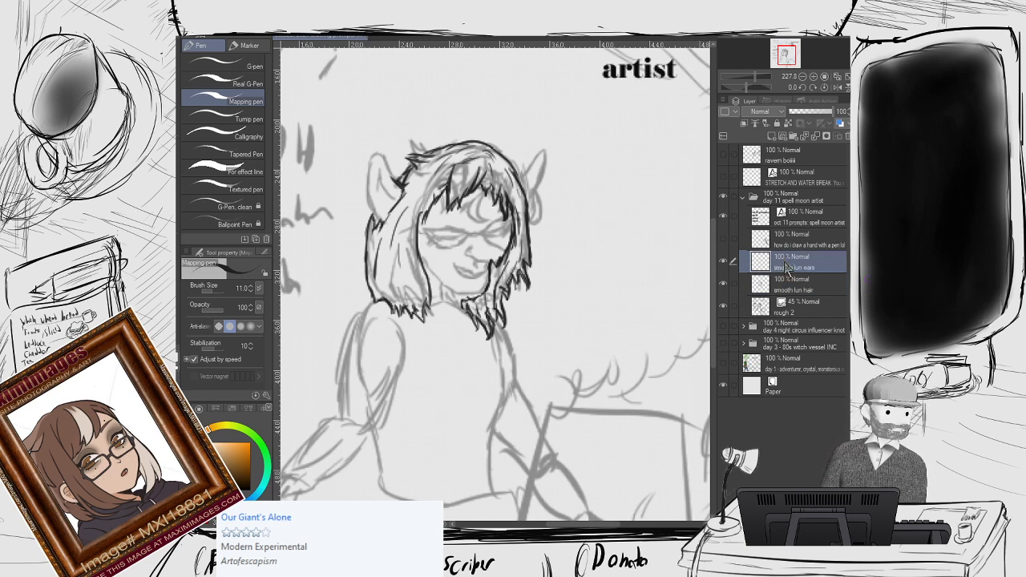
# Rename the rough 2 layer as rough, and the smooth lun ears layer as smooth lun face and ears.
pyautogui.click(796, 313)
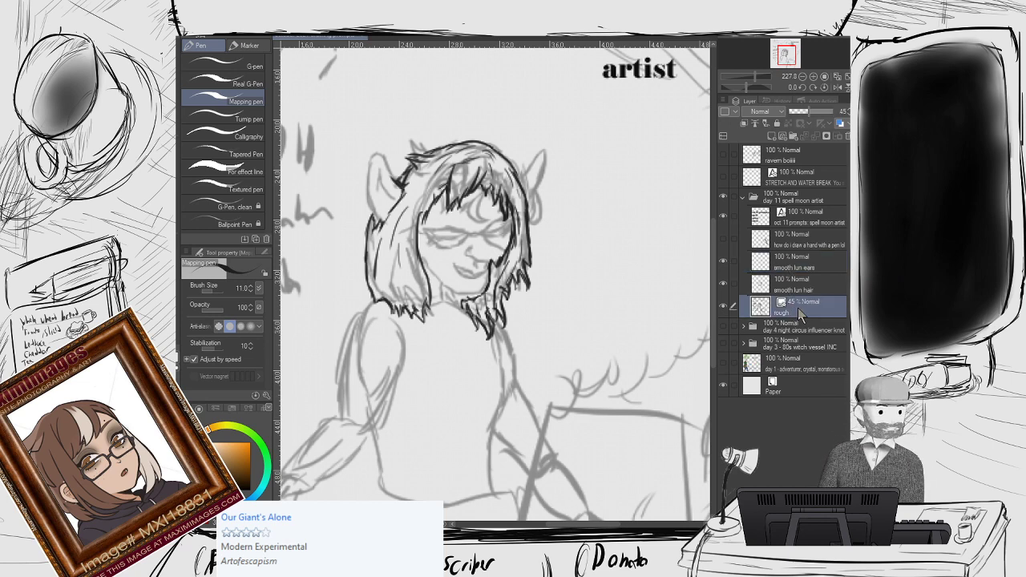
pyautogui.click(794, 265)
pyautogui.scroll(1, 460, 187)
pyautogui.scroll(2, 461, 187)
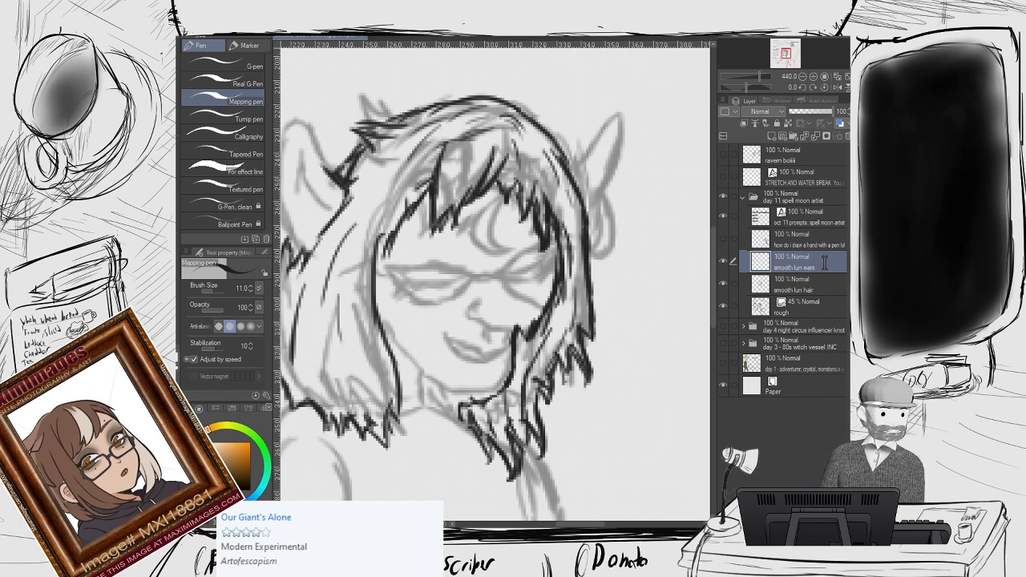
pyautogui.press('Return')
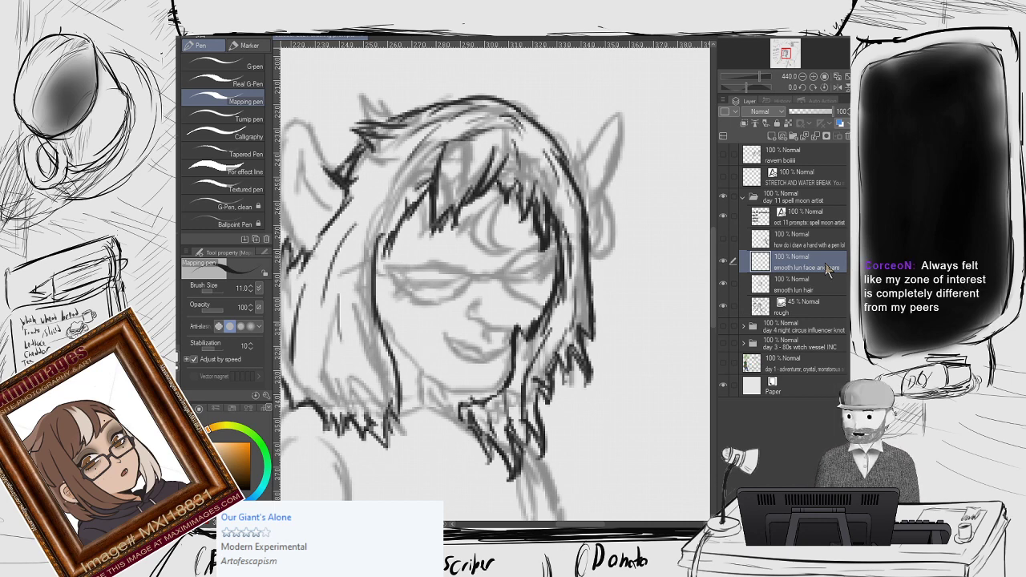
pyautogui.moveTo(521, 189); pyautogui.dragTo(602, 237)
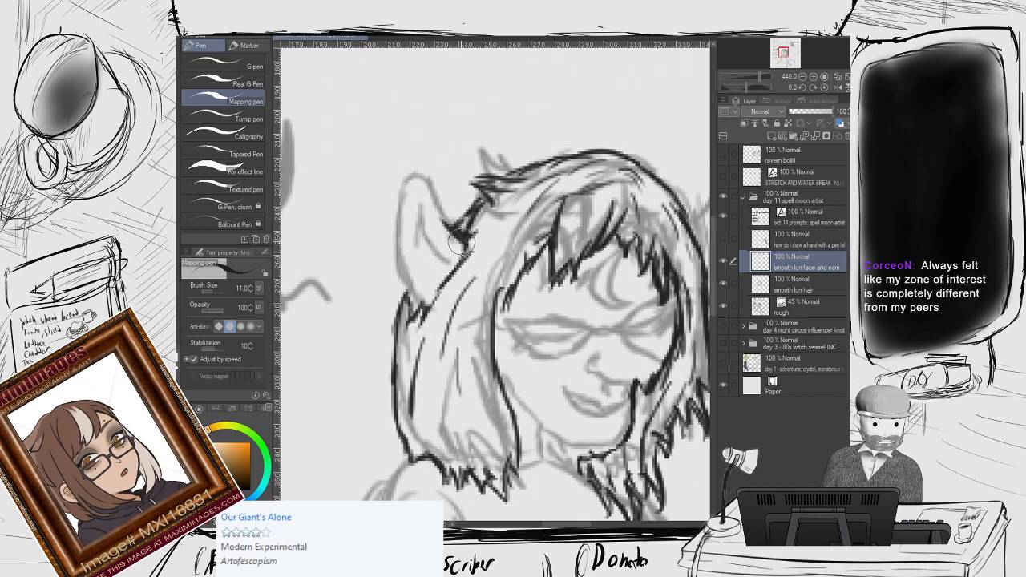
# Ink the outline of the character's near ear and the fold lines inside it over the rough sketch.
pyautogui.moveTo(464, 244)
pyautogui.mouseDown()
pyautogui.moveTo(417, 178)
pyautogui.moveTo(431, 185)
pyautogui.moveTo(396, 195)
pyautogui.moveTo(406, 181)
pyautogui.moveTo(400, 269)
pyautogui.mouseUp()
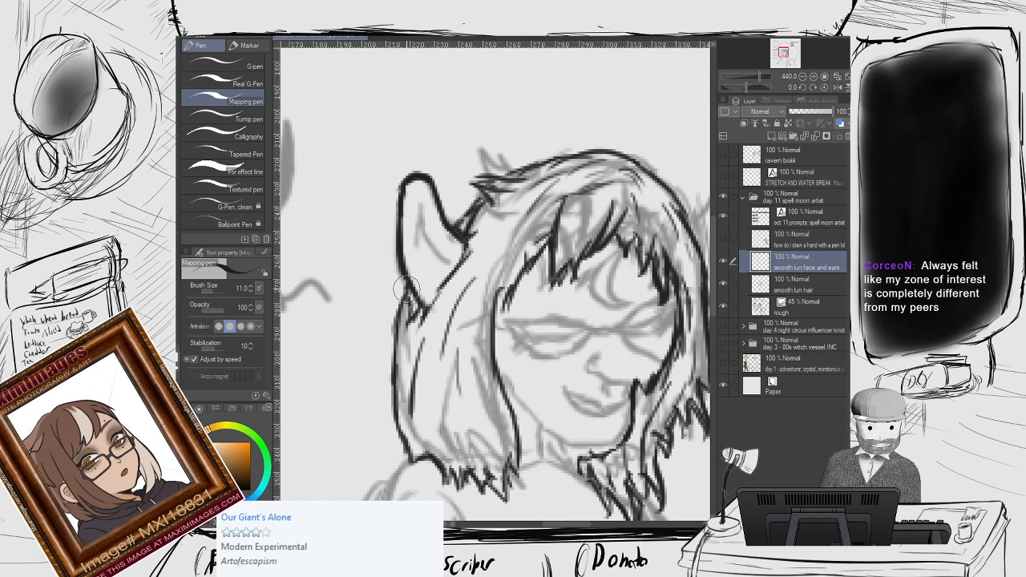
pyautogui.moveTo(433, 274)
pyautogui.mouseDown()
pyautogui.moveTo(450, 243)
pyautogui.moveTo(444, 258)
pyautogui.moveTo(424, 234)
pyautogui.moveTo(435, 251)
pyautogui.moveTo(419, 203)
pyautogui.moveTo(415, 252)
pyautogui.mouseUp()
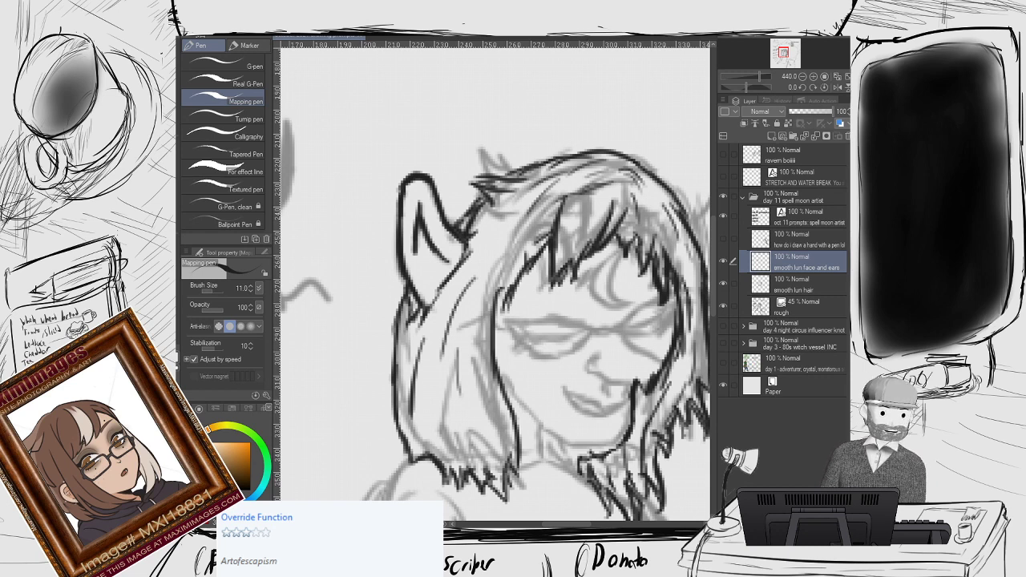
# Add a new raster layer at the very top of the layer stack and fill the whole canvas with near-black.
pyautogui.click(771, 182)
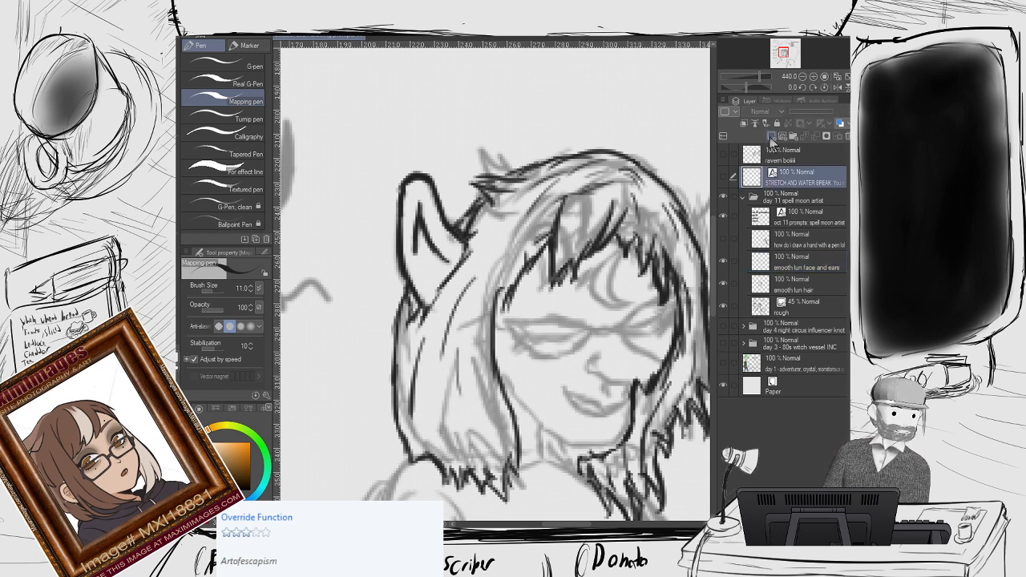
pyautogui.click(771, 136)
pyautogui.moveTo(784, 158); pyautogui.dragTo(783, 151)
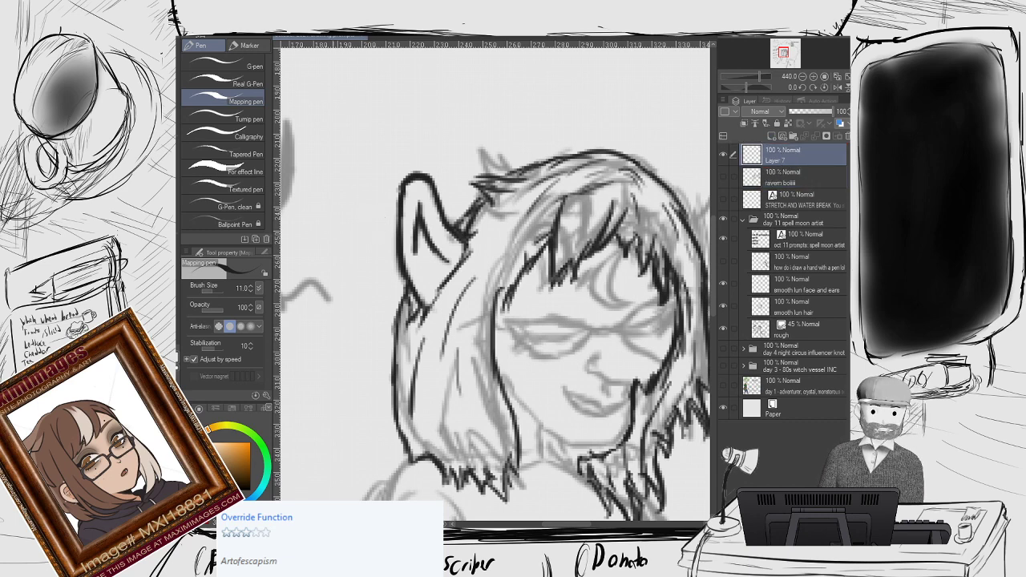
pyautogui.scroll(-4, 394, 249)
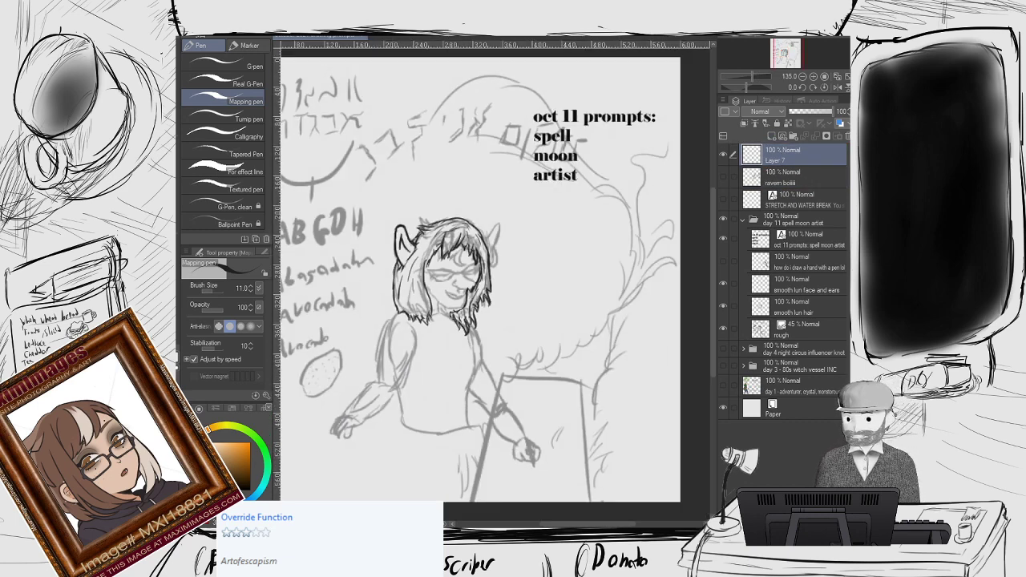
pyautogui.scroll(-1, 523, 233)
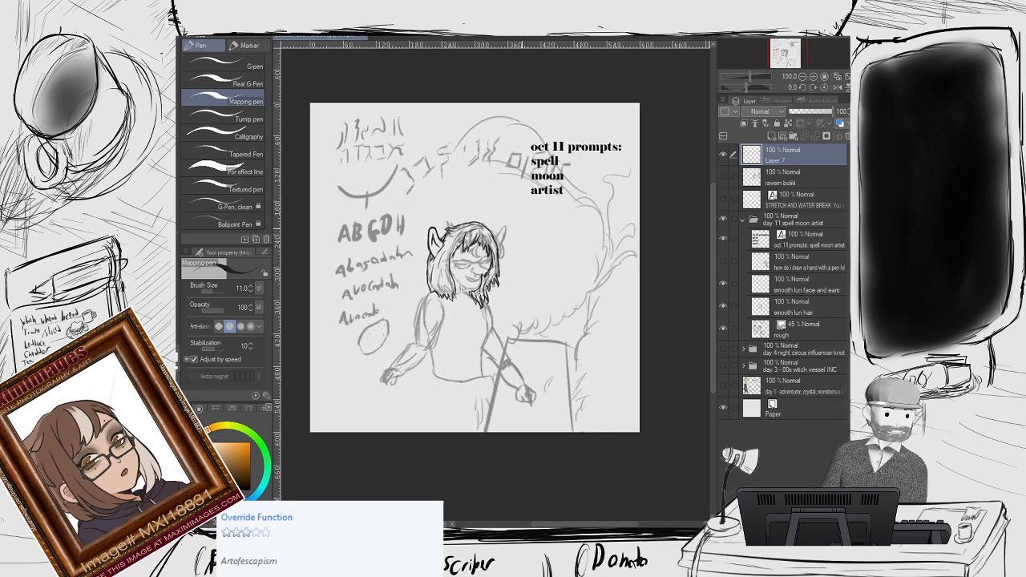
pyautogui.press('g')
pyautogui.press('g')
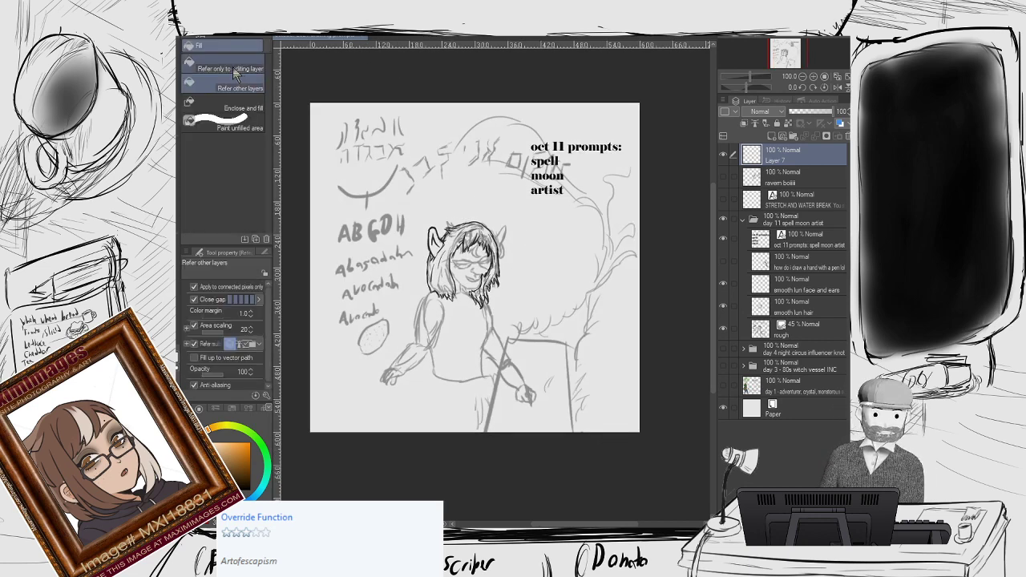
pyautogui.click(390, 153)
# Write a white two-line text on the dark cover reading "Very sorry, people." and "Have to take care of an eme".
pyautogui.press('p')
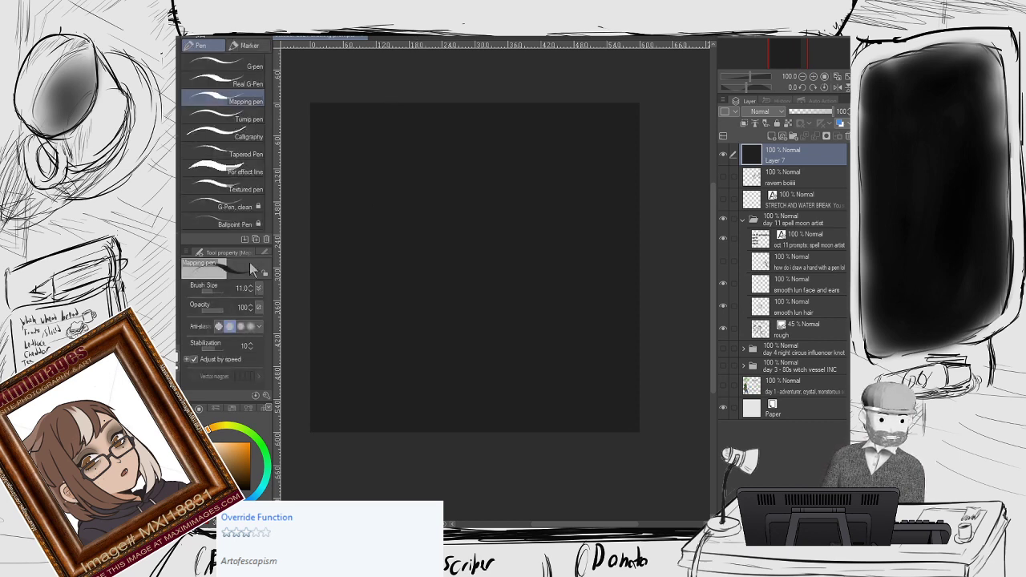
pyautogui.press('x')
pyautogui.press('t')
pyautogui.click(397, 191)
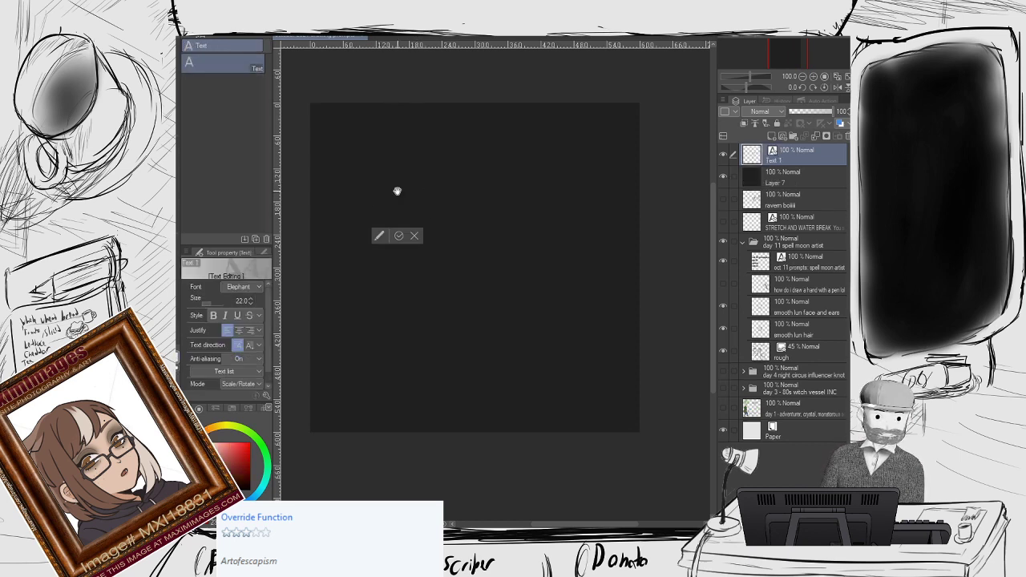
pyautogui.write('Very sorr')
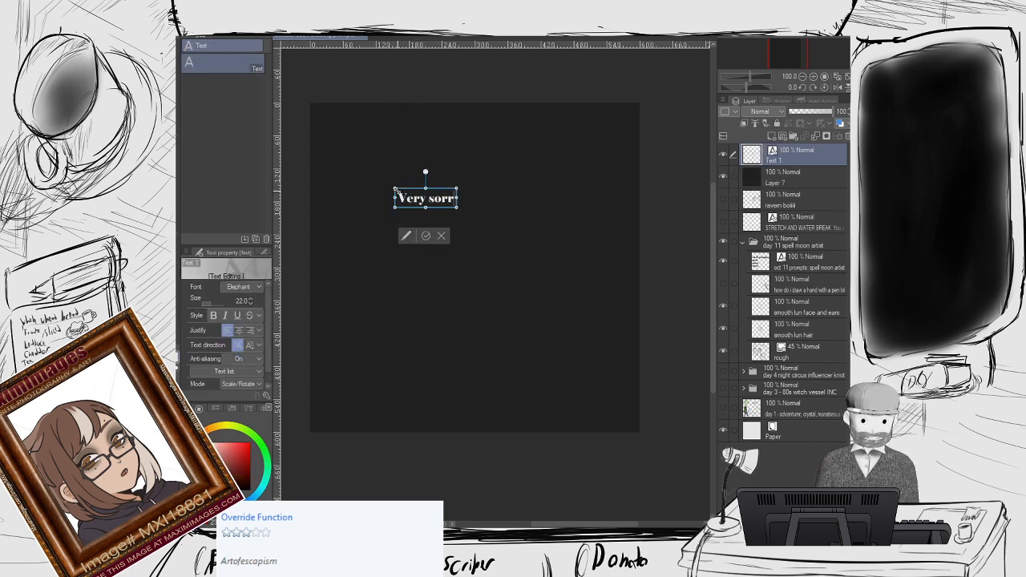
pyautogui.write('y, people.')
pyautogui.press('Return')
pyautogui.write('Have')
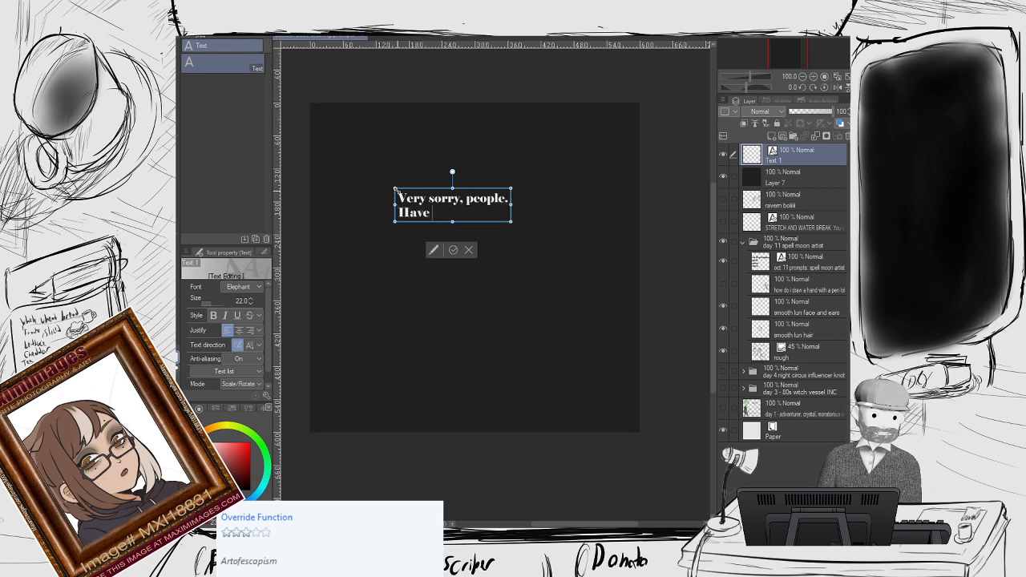
pyautogui.write(' to take care of an eme')
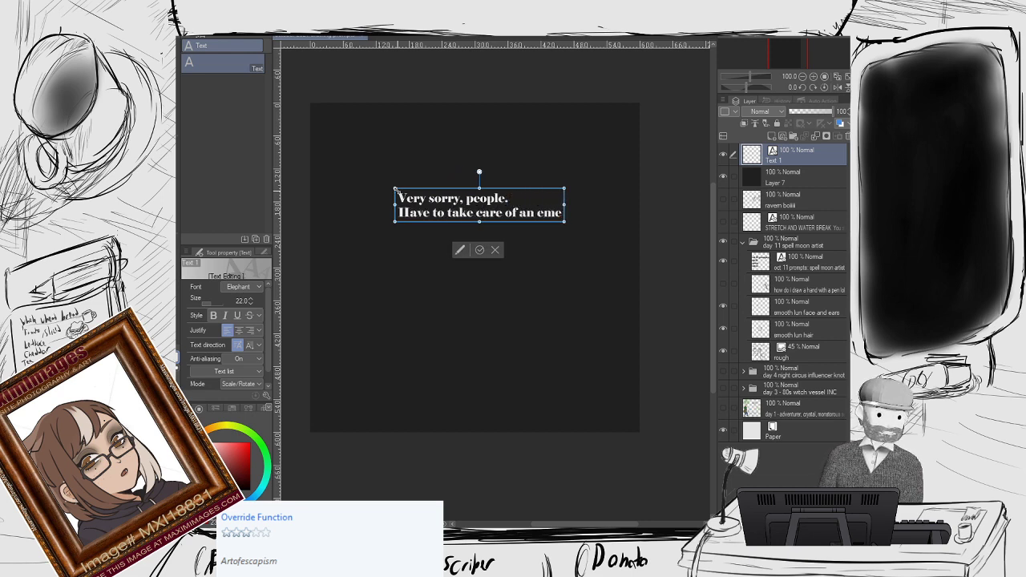
# Complete the second line of the message with "emergency" and add "Be back at 9:50am us-est, I hope" below it.
pyautogui.write('rgency Be')
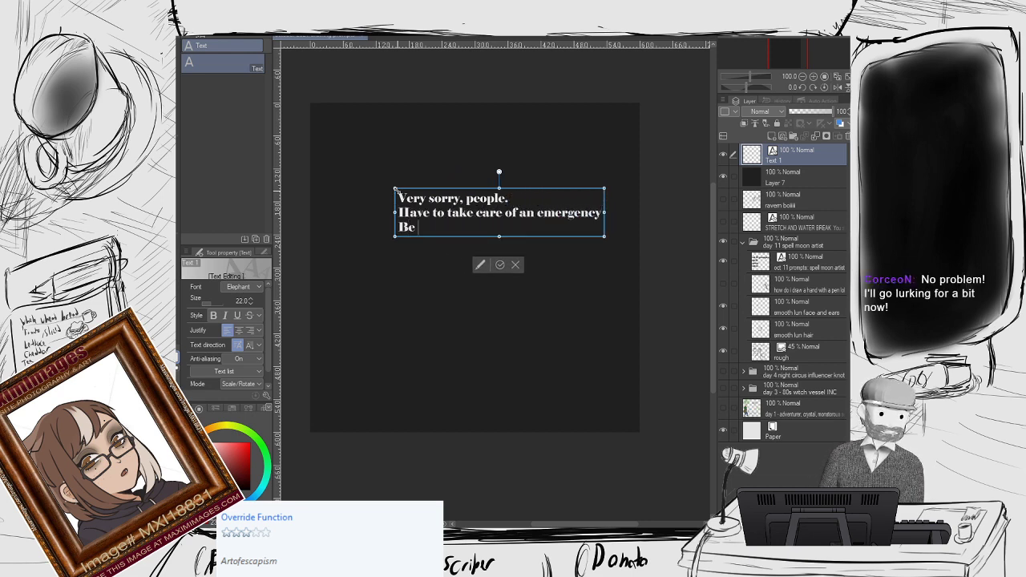
pyautogui.write(' back at 9')
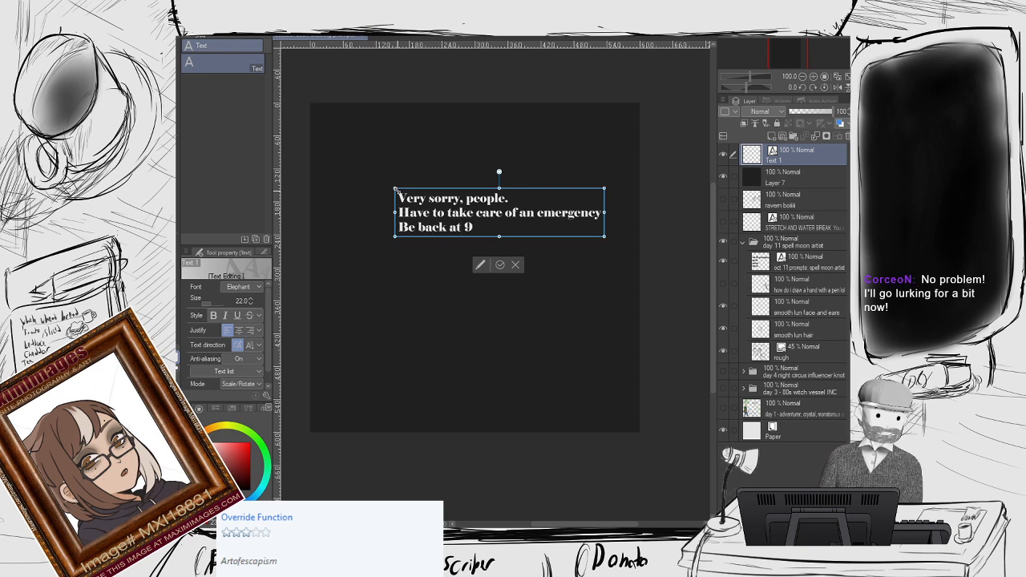
pyautogui.write(':50am us-est,')
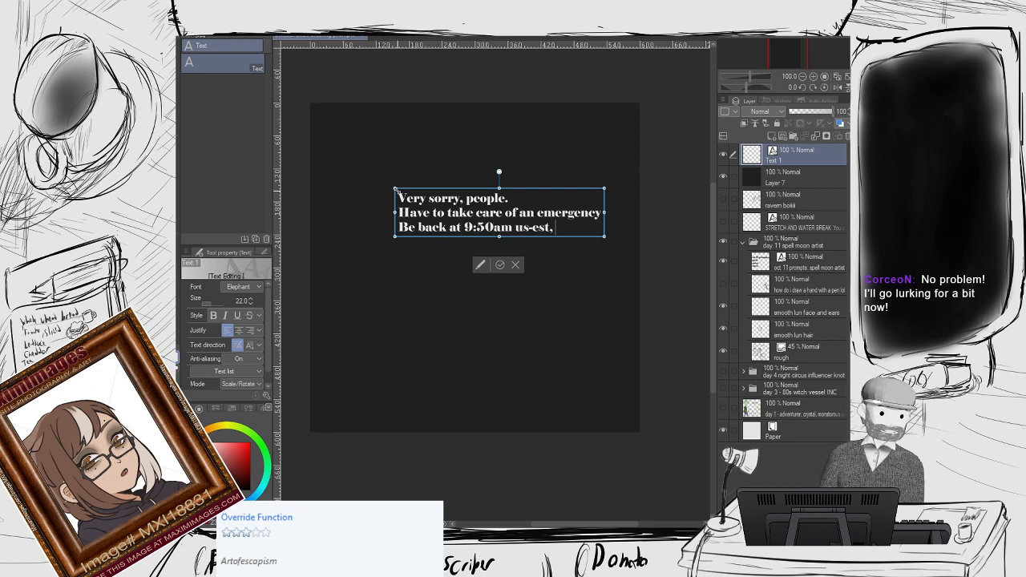
pyautogui.write(' I hope')
# Add a blank line and "Will aim to keep you posted" to the message, and commit the text.
pyautogui.press('Return')
pyautogui.press('Return')
pyautogui.write('I will')
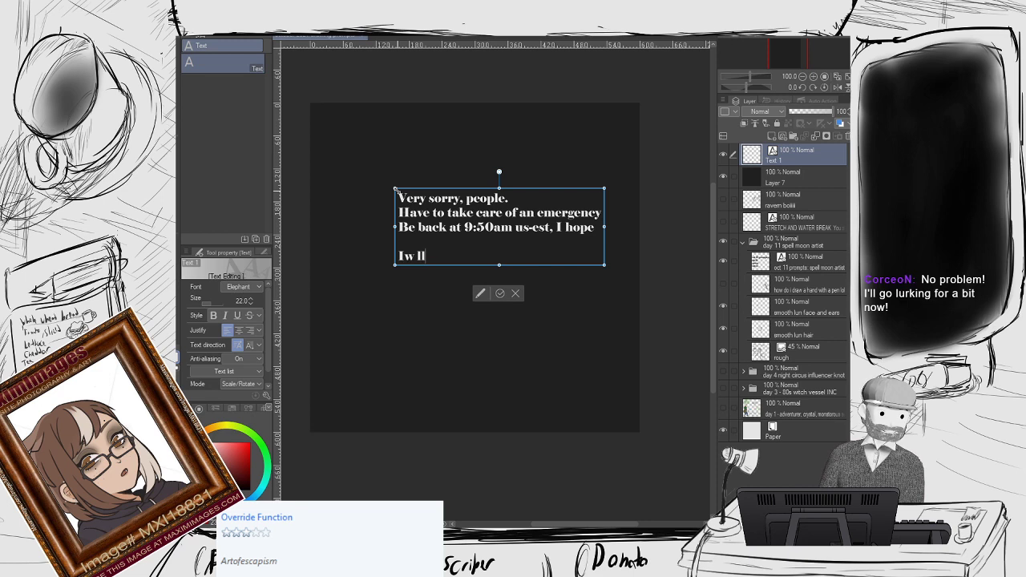
pyautogui.press('BackSpace')
pyautogui.press('BackSpace')
pyautogui.press('BackSpace')
pyautogui.press('BackSpace')
pyautogui.press('BackSpace')
pyautogui.press('BackSpace')
pyautogui.write('Wil')
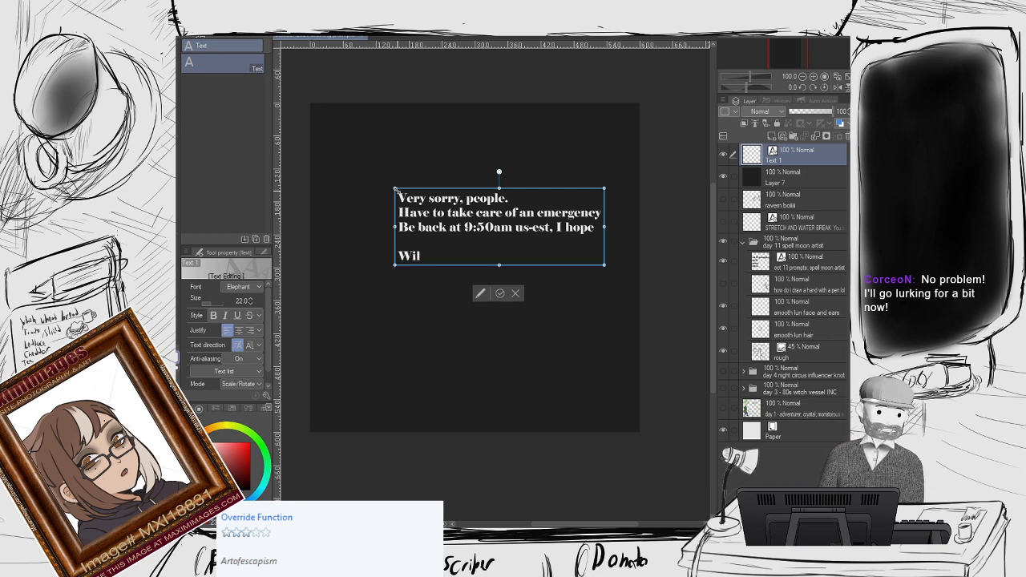
pyautogui.write('l aim to keep you posted')
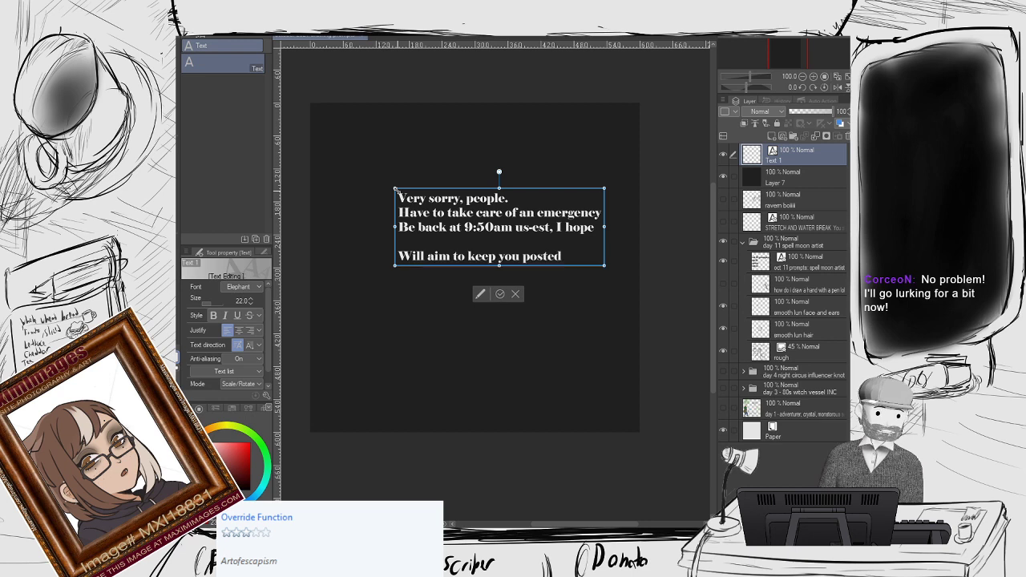
pyautogui.click(500, 294)
pyautogui.press('o')
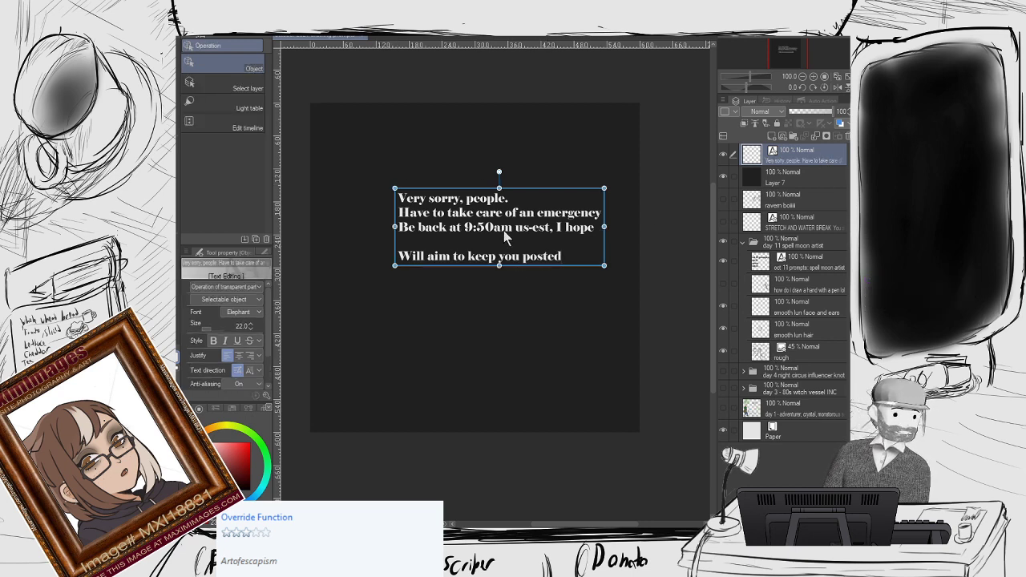
pyautogui.hotkey('ctrl', 't')
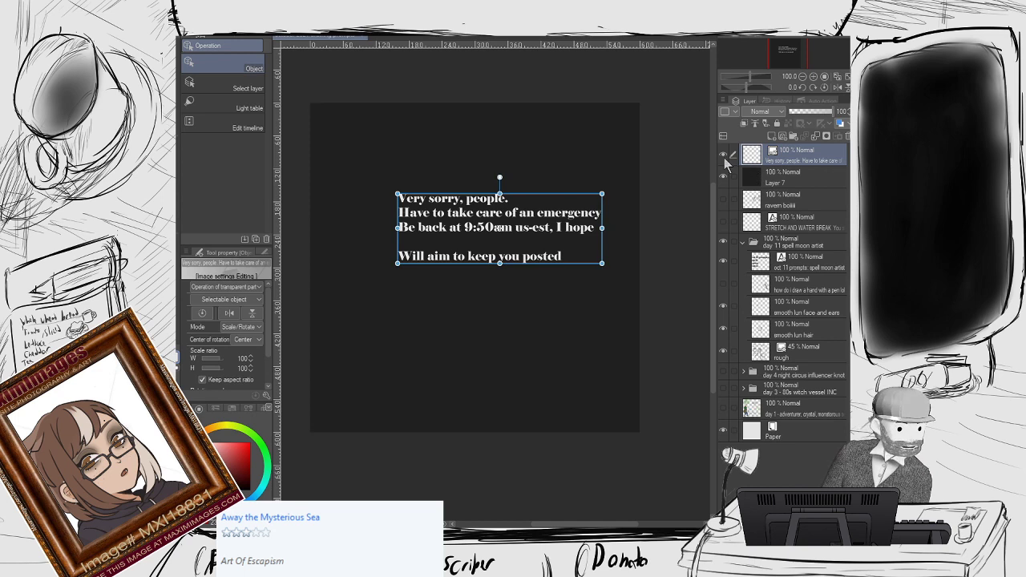
pyautogui.click(816, 136)
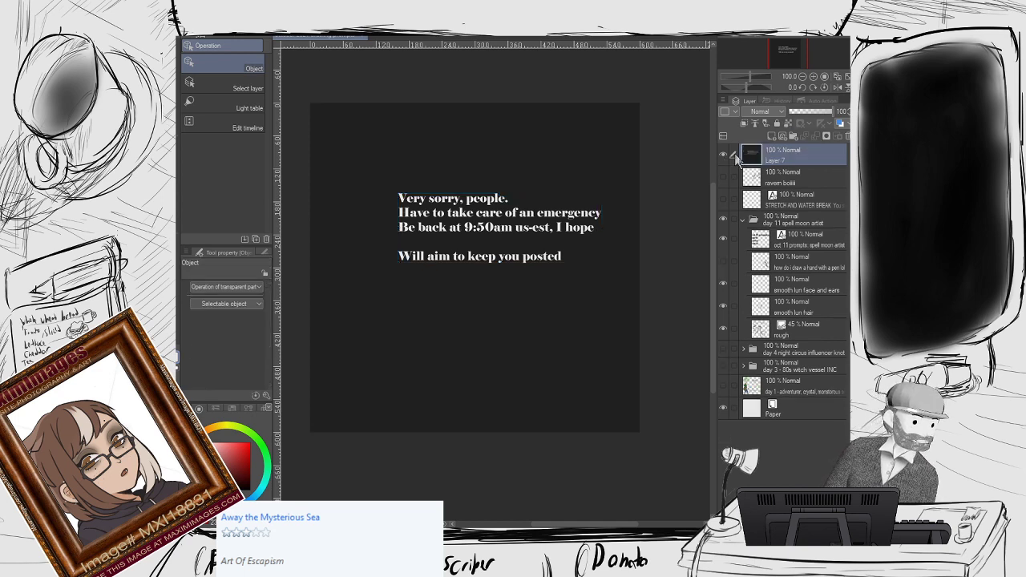
pyautogui.hotkey('ctrl', 'z')
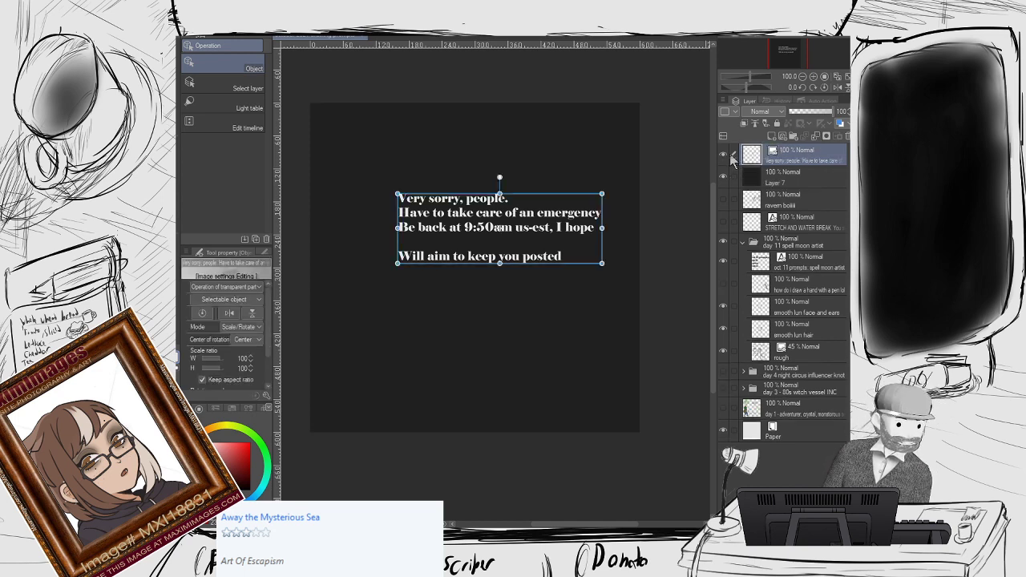
pyautogui.press('t')
pyautogui.click(535, 228)
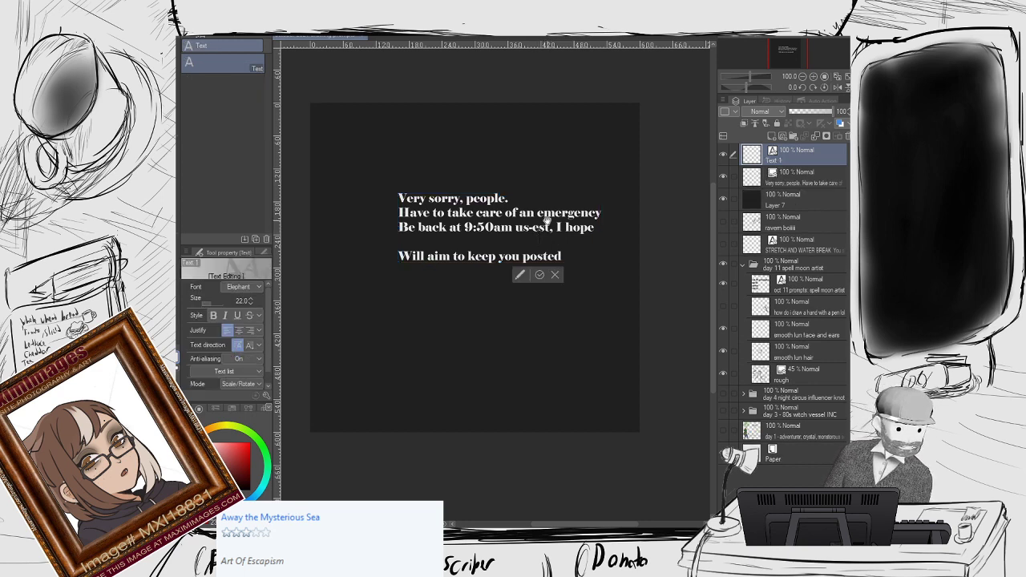
pyautogui.click(553, 273)
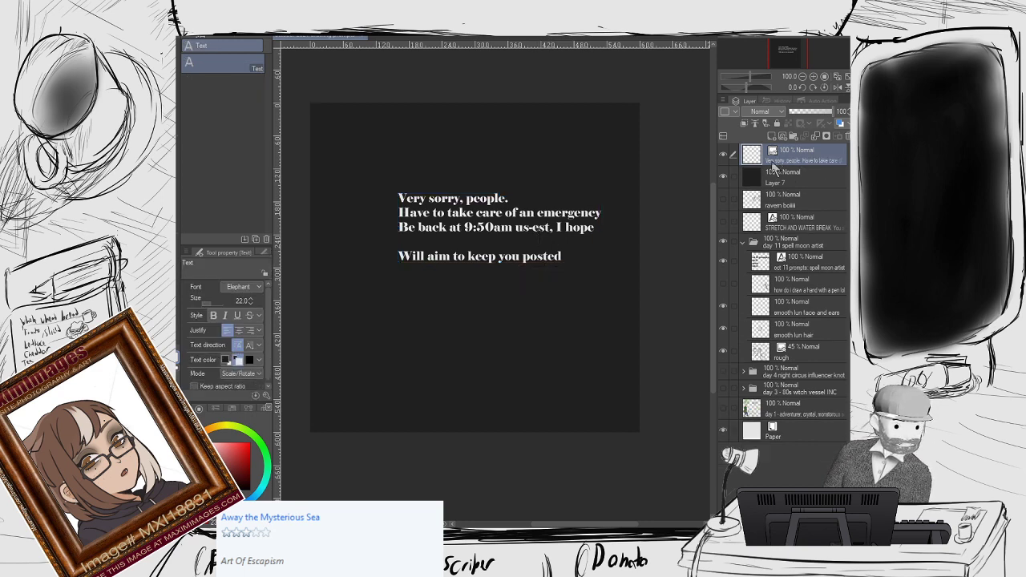
# Delete the break message layer and hide the dark Layer 7 to reveal the sketch.
pyautogui.click(845, 135)
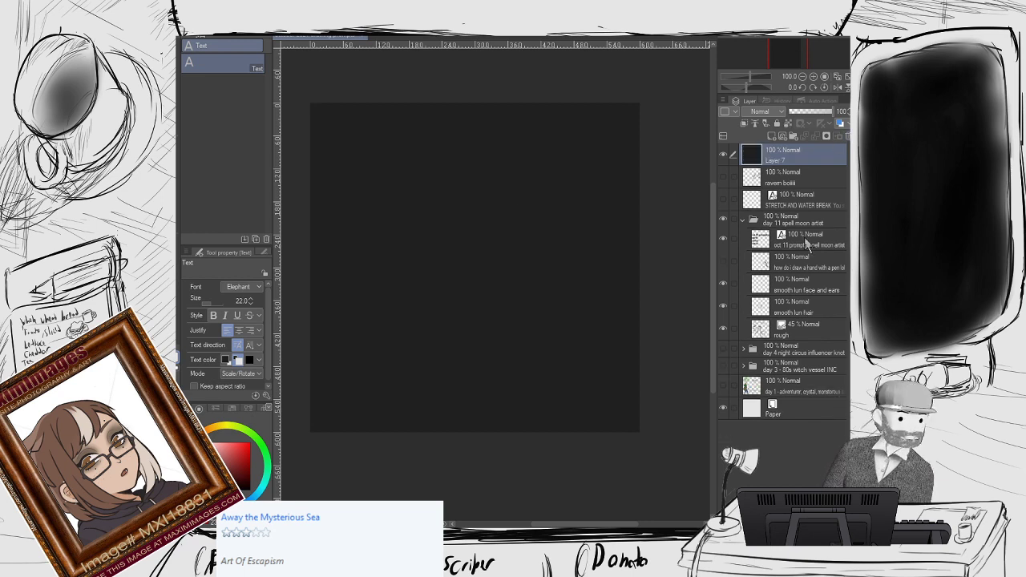
pyautogui.click(723, 154)
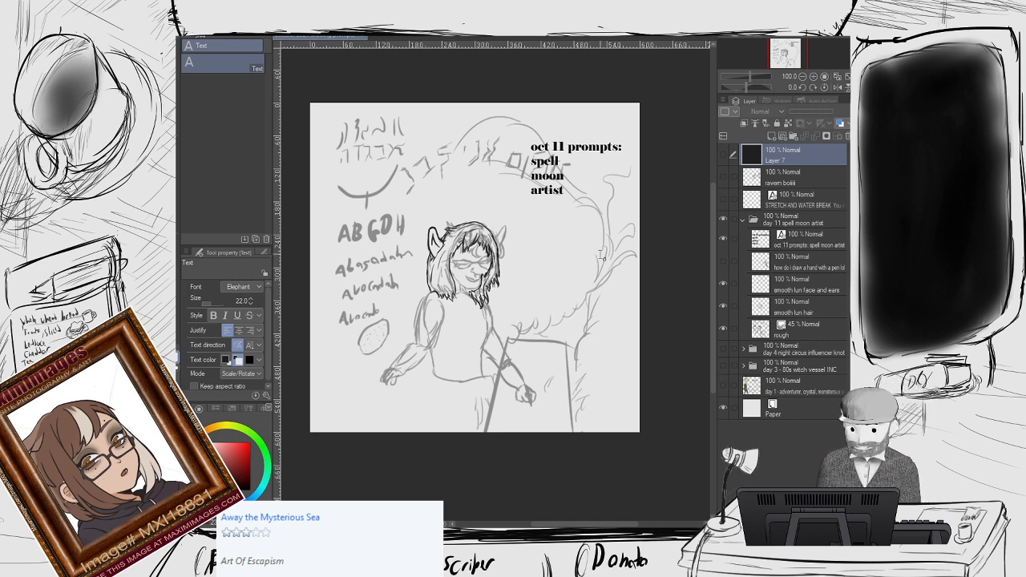
# Ready the Mapping pen with a dark colour on the "smooth lun face and ears" layer for inking the head.
pyautogui.scroll(1, 519, 241)
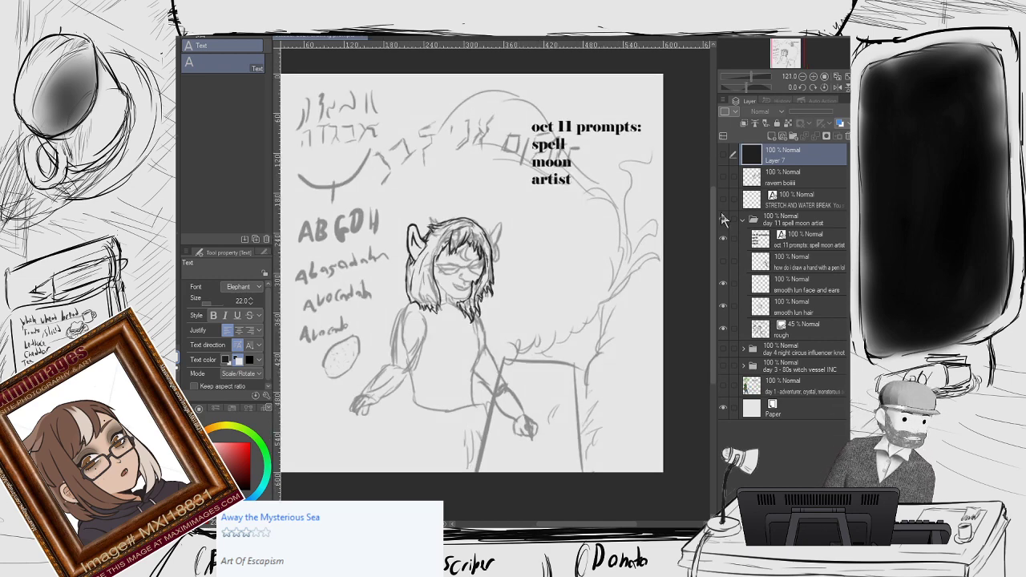
pyautogui.click(788, 289)
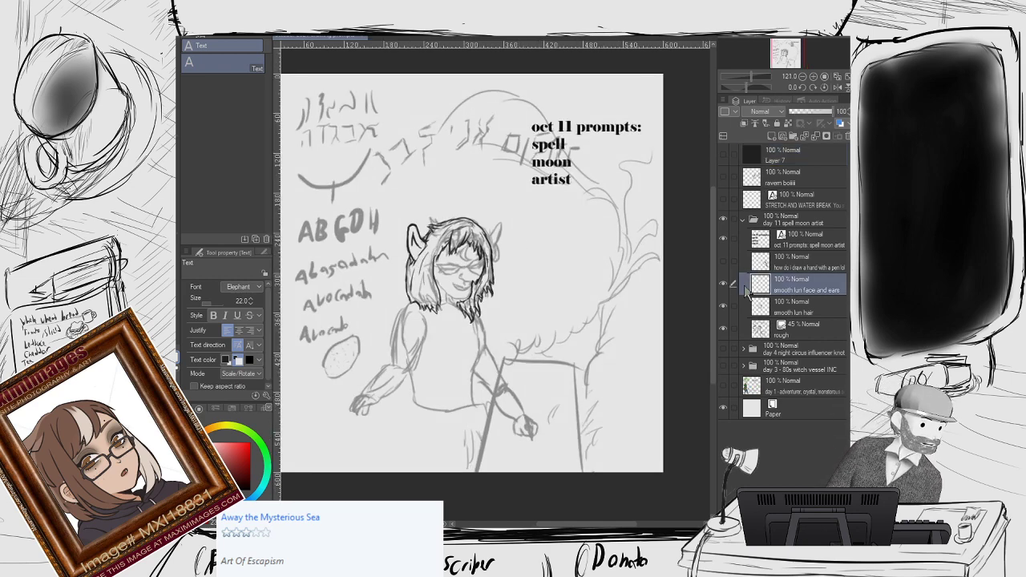
pyautogui.scroll(2, 449, 230)
pyautogui.moveTo(457, 226); pyautogui.dragTo(461, 203)
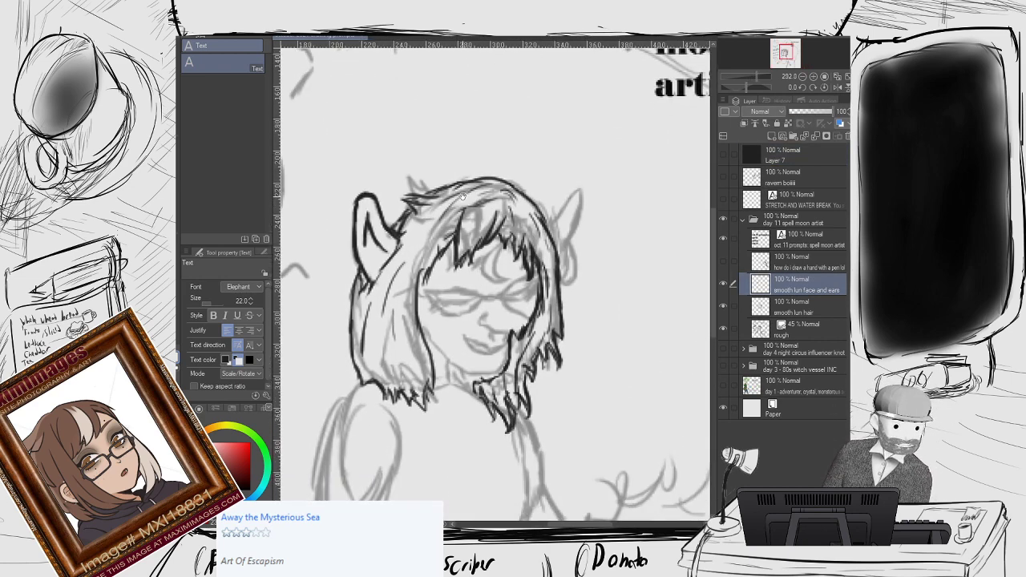
pyautogui.press('p')
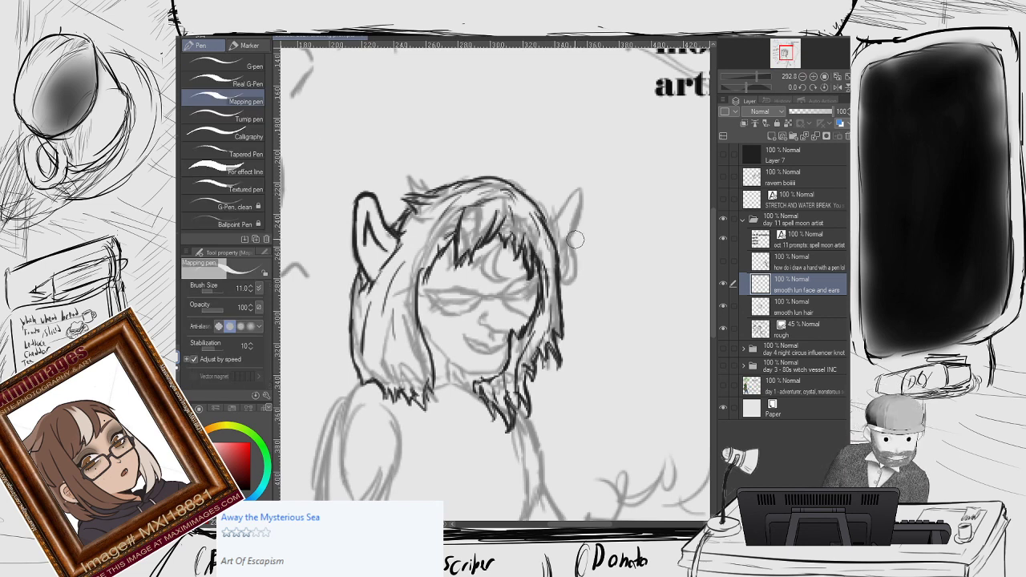
pyautogui.click(777, 308)
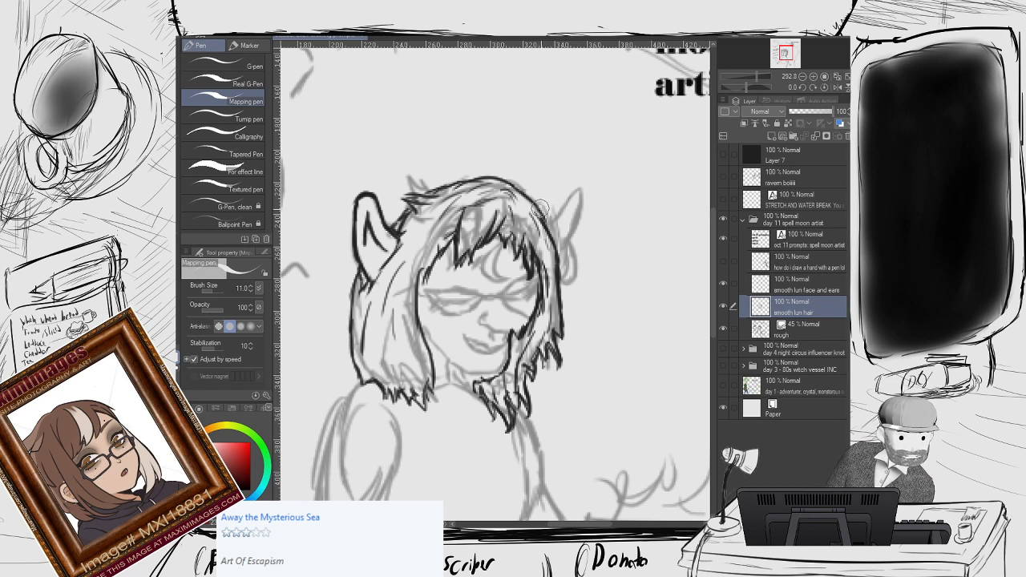
pyautogui.click(178, 352)
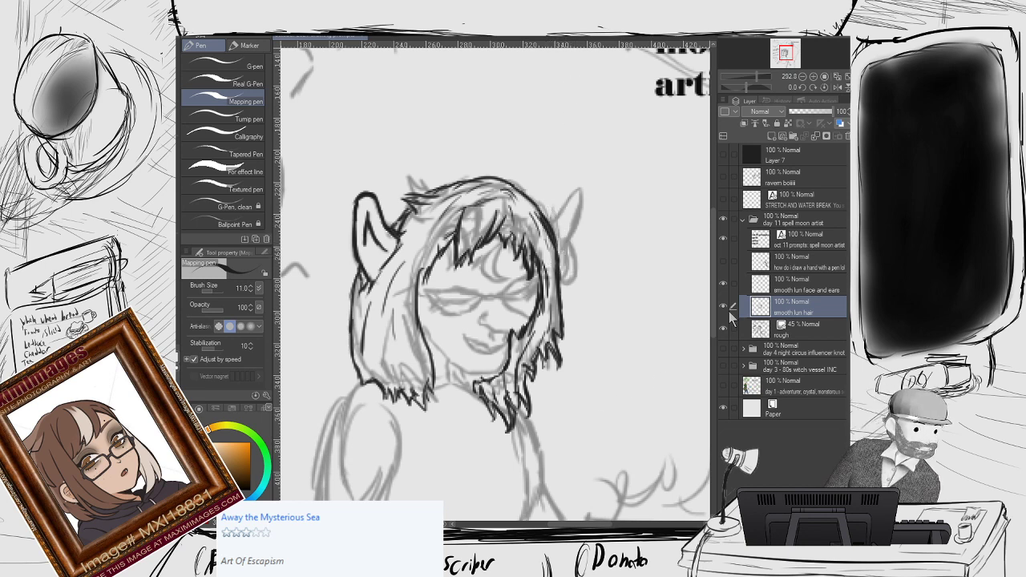
pyautogui.click(790, 289)
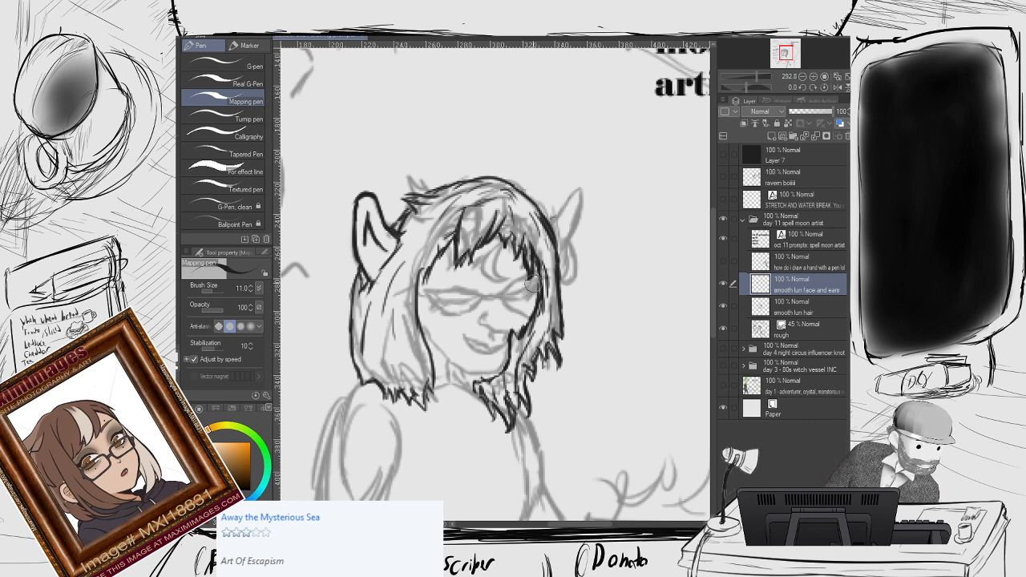
pyautogui.moveTo(547, 222); pyautogui.dragTo(572, 209)
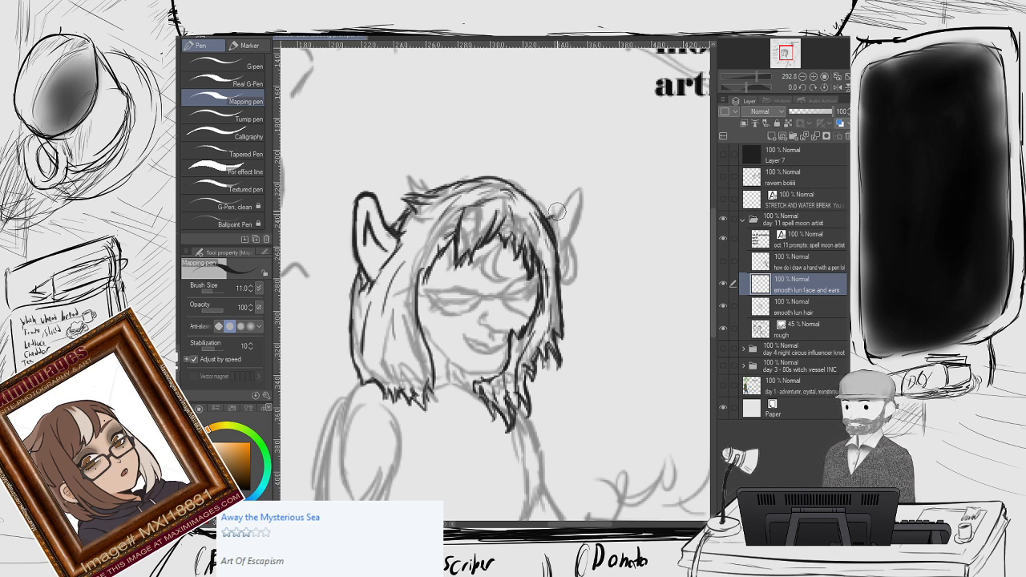
pyautogui.moveTo(548, 219)
pyautogui.mouseDown()
pyautogui.moveTo(578, 189)
pyautogui.moveTo(581, 209)
pyautogui.moveTo(582, 192)
pyautogui.moveTo(569, 244)
pyautogui.mouseUp()
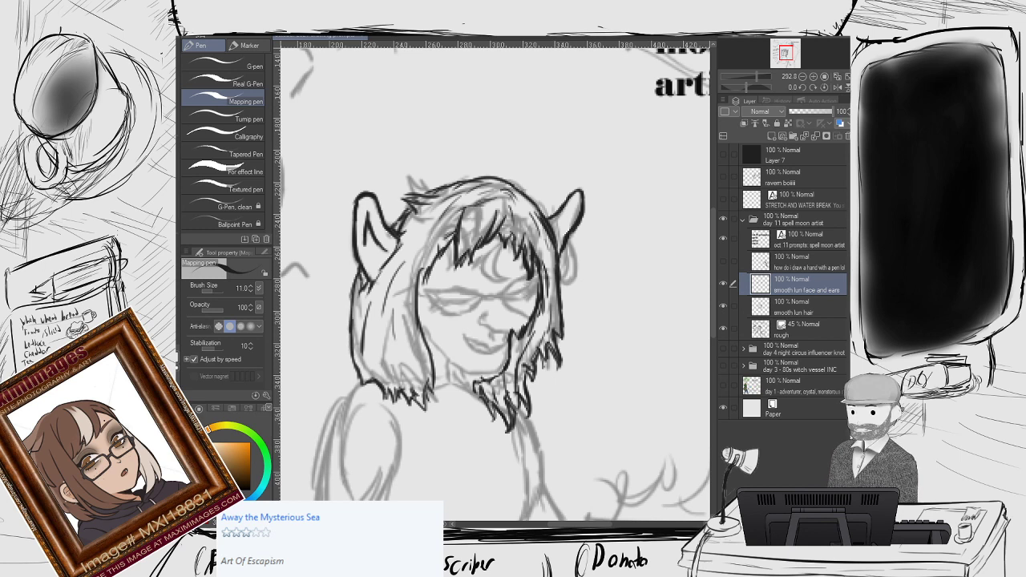
pyautogui.press('e')
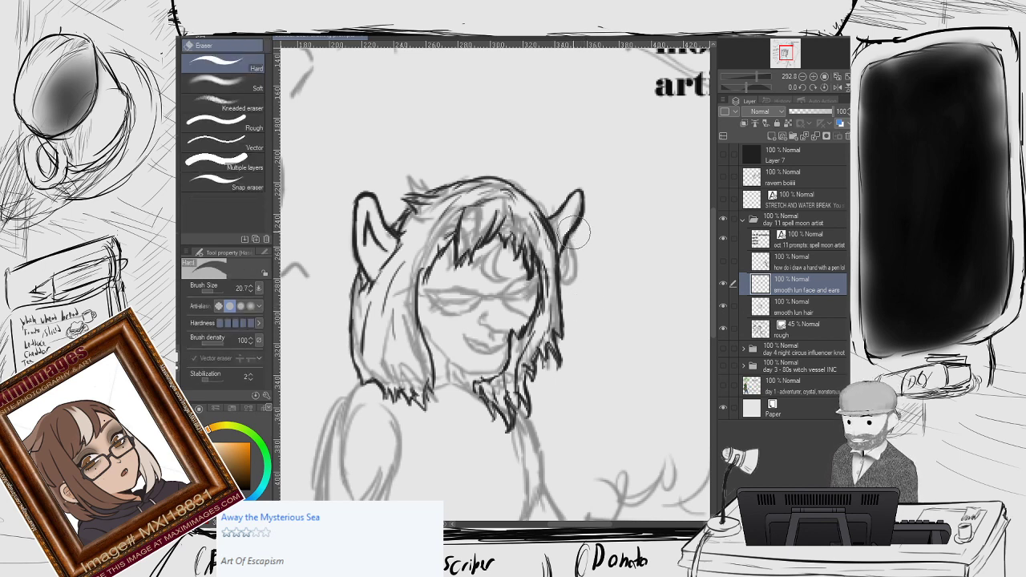
pyautogui.moveTo(569, 169)
pyautogui.mouseDown()
pyautogui.moveTo(571, 231)
pyautogui.moveTo(590, 239)
pyautogui.mouseUp()
pyautogui.press('p')
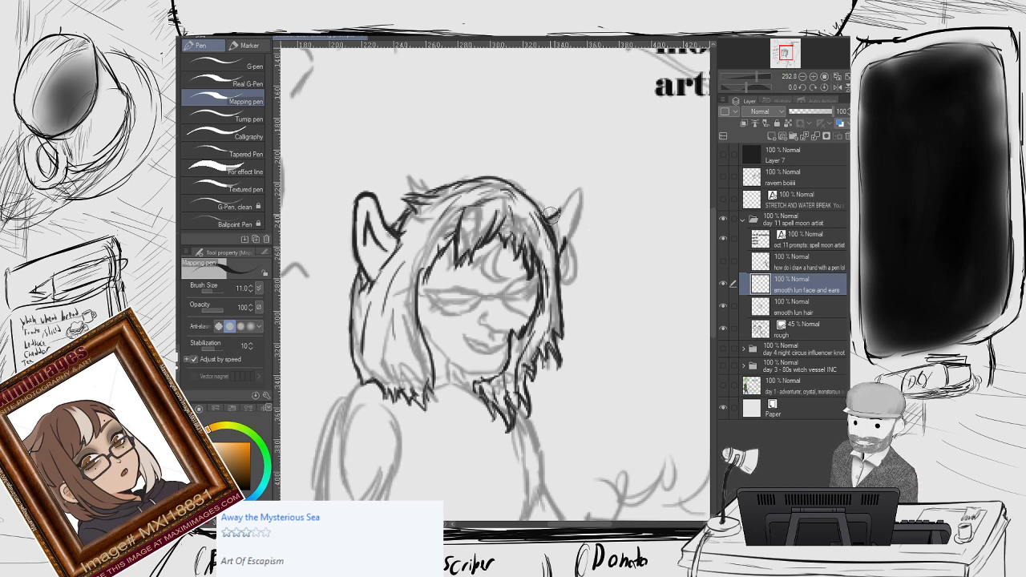
pyautogui.moveTo(564, 206)
pyautogui.mouseDown()
pyautogui.moveTo(564, 236)
pyautogui.moveTo(561, 224)
pyautogui.moveTo(569, 241)
pyautogui.moveTo(570, 175)
pyautogui.mouseUp()
pyautogui.press('e')
pyautogui.press('p')
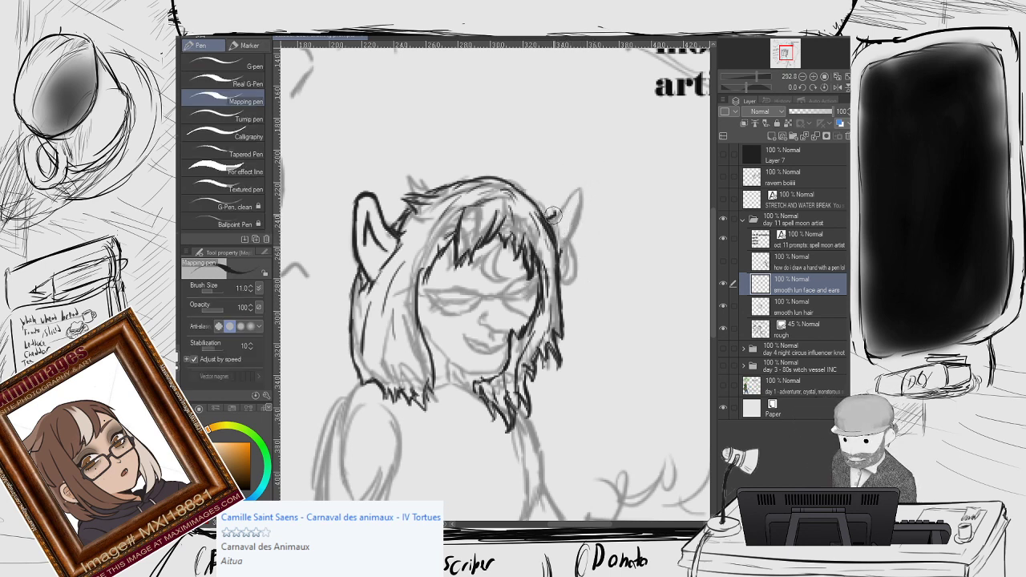
# Ink the pointed ear on the right side of the figure's head over the rough sketch, redoing strokes until the outline fits.
pyautogui.moveTo(548, 221)
pyautogui.mouseDown()
pyautogui.moveTo(572, 197)
pyautogui.moveTo(565, 239)
pyautogui.mouseUp()
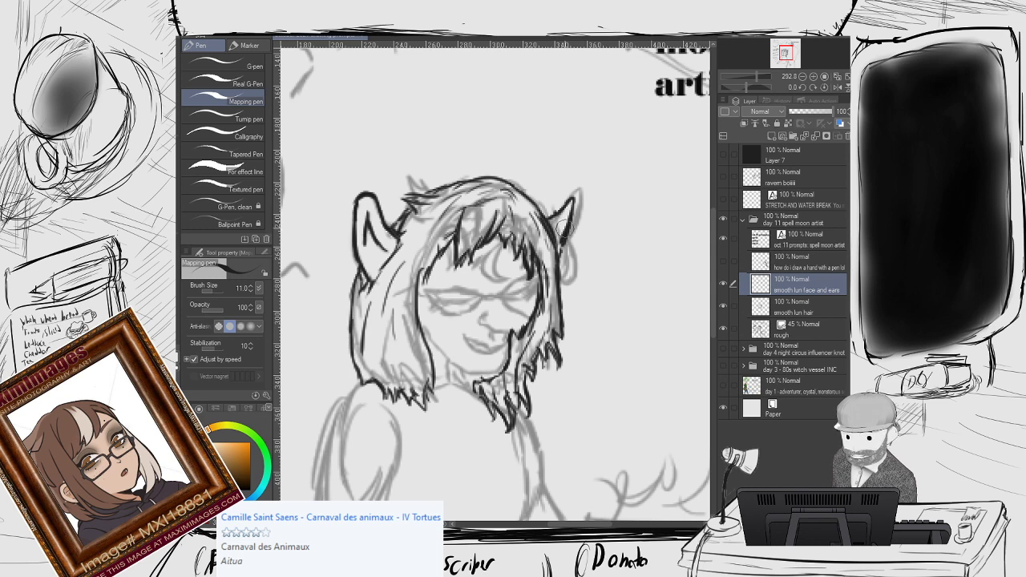
pyautogui.hotkey('ctrl', 'z')
pyautogui.hotkey('ctrl', 'z')
pyautogui.hotkey('ctrl', 'z')
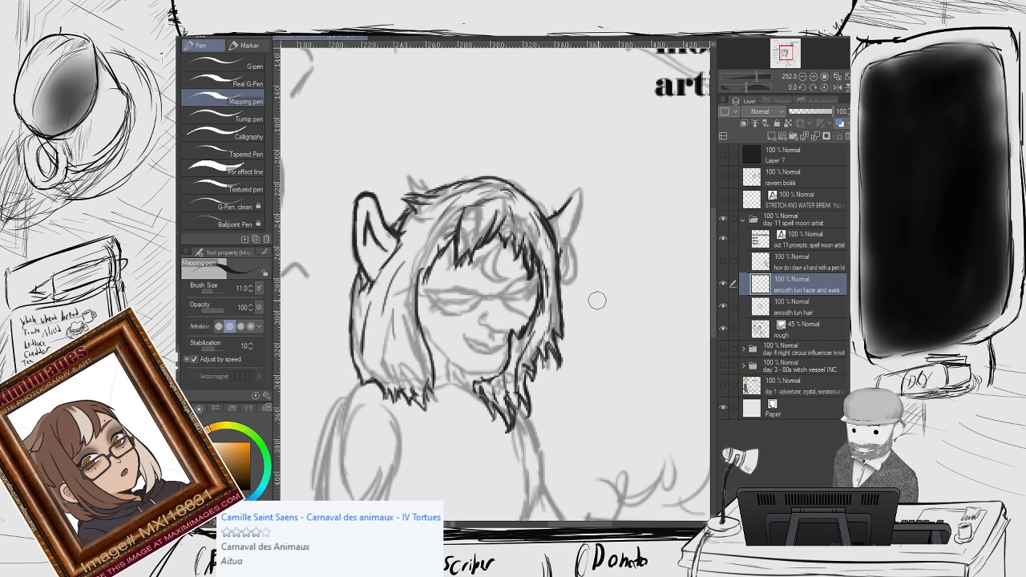
pyautogui.moveTo(571, 196); pyautogui.dragTo(578, 217)
pyautogui.hotkey('ctrl', 'z')
pyautogui.hotkey('ctrl', 'z')
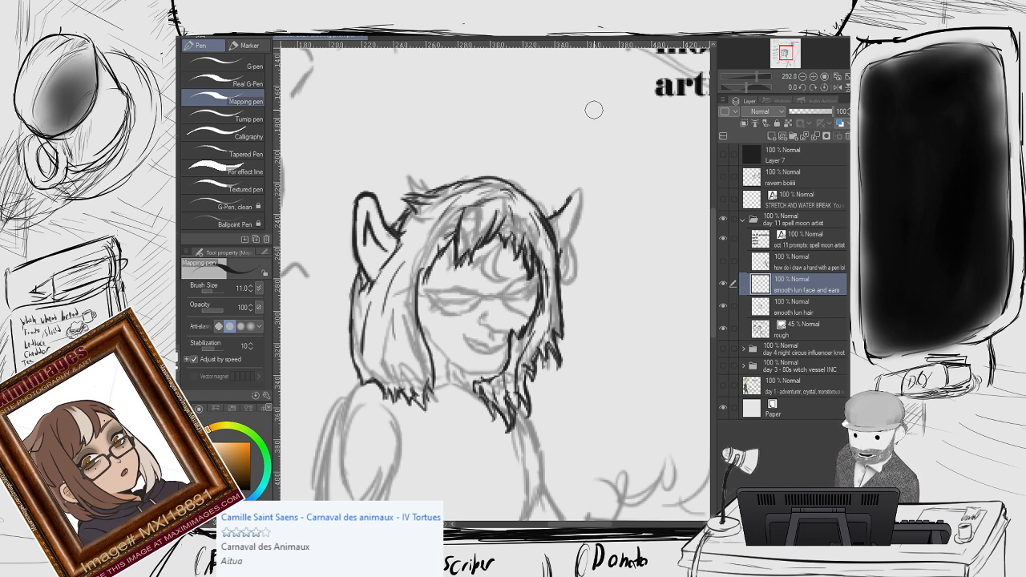
pyautogui.moveTo(570, 195)
pyautogui.mouseDown()
pyautogui.moveTo(580, 205)
pyautogui.moveTo(568, 240)
pyautogui.mouseUp()
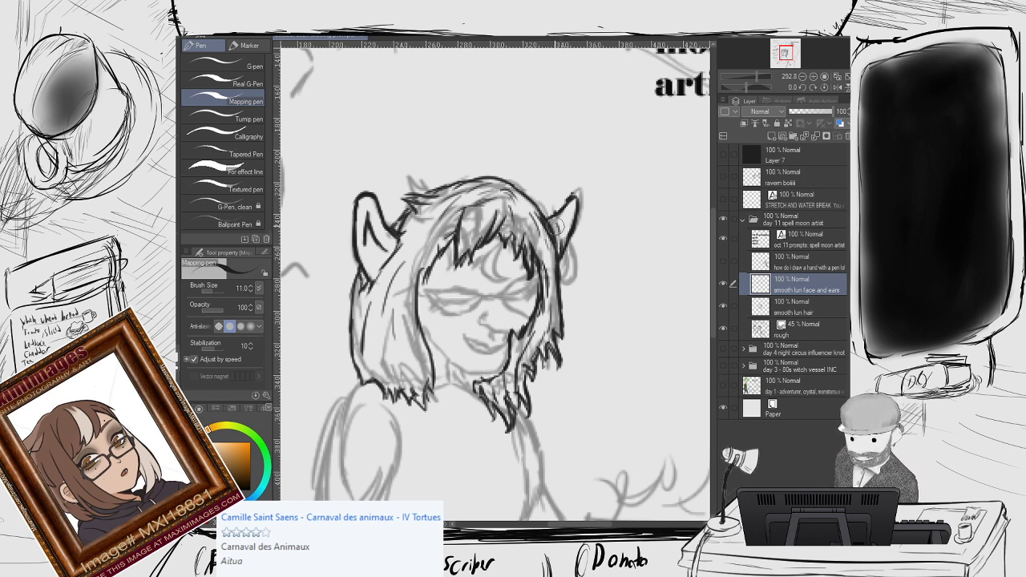
pyautogui.press('e')
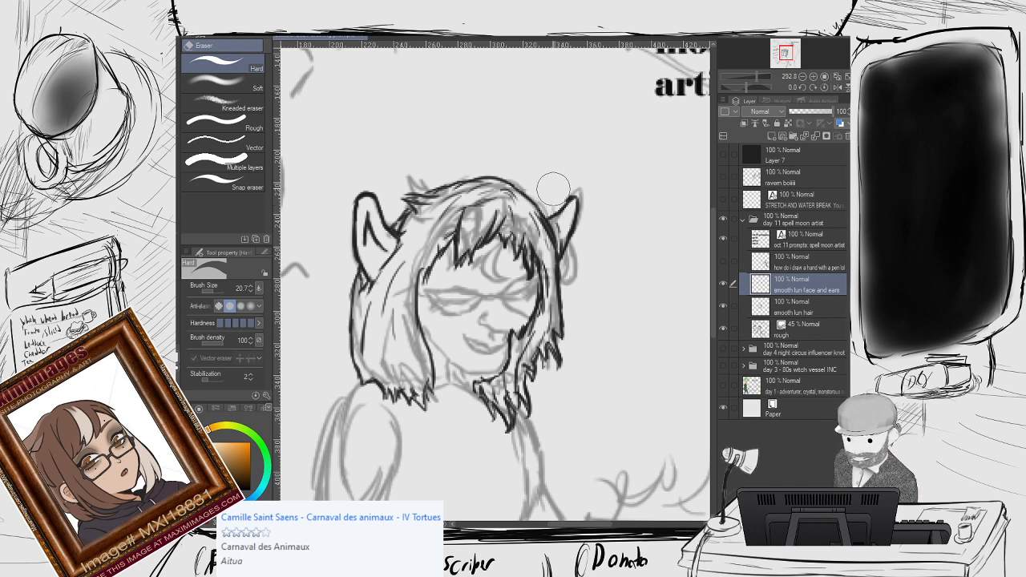
pyautogui.press('p')
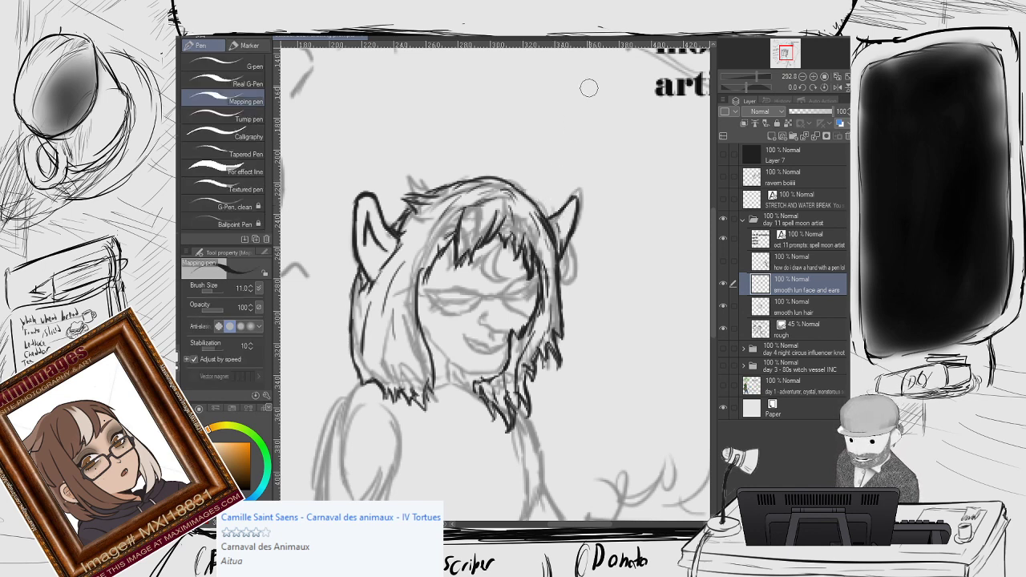
pyautogui.moveTo(648, 265)
pyautogui.mouseDown()
pyautogui.moveTo(630, 367)
pyautogui.moveTo(607, 133)
pyautogui.mouseUp()
pyautogui.hotkey('ctrl', 'z')
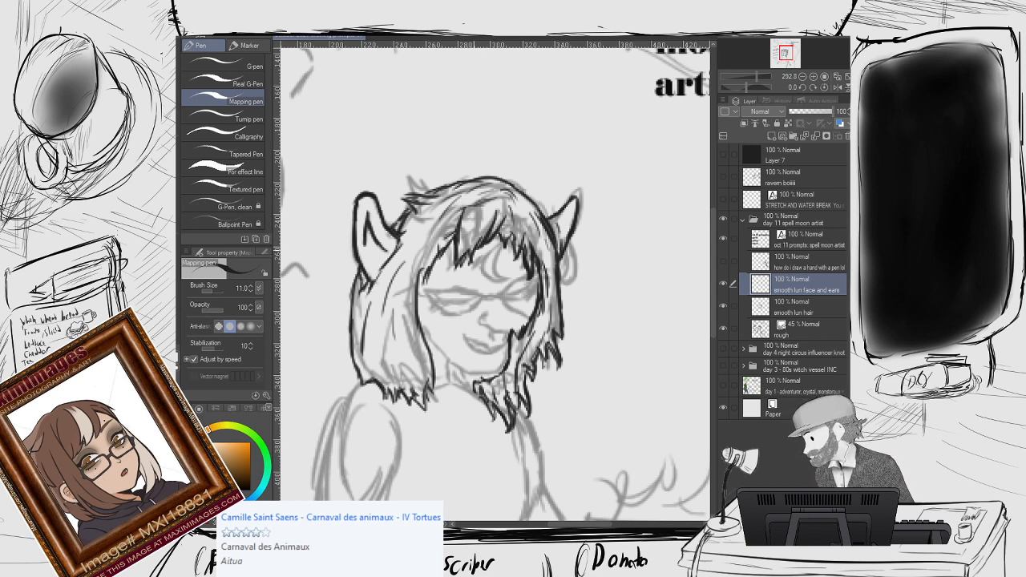
pyautogui.scroll(-2, 486, 248)
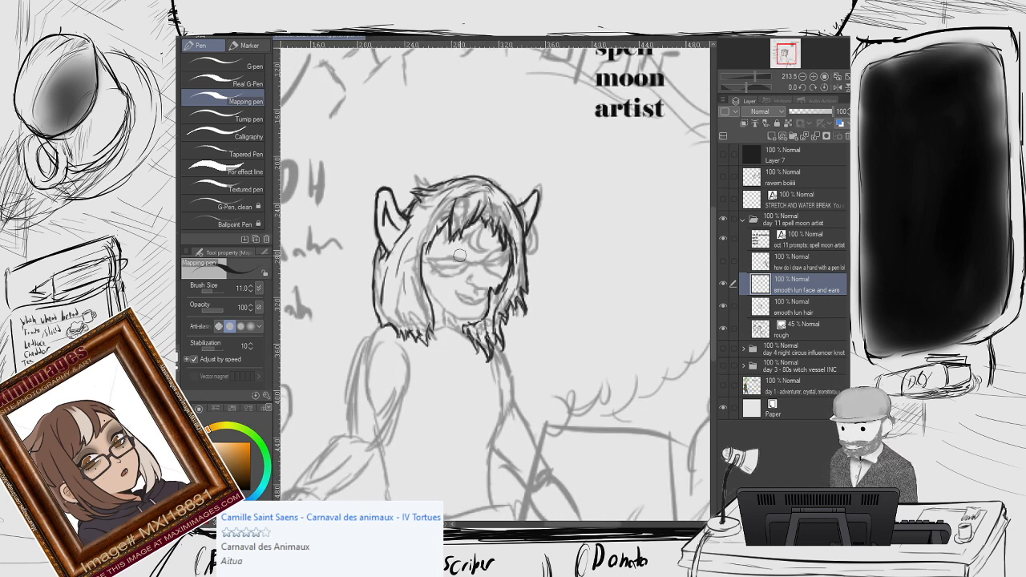
pyautogui.scroll(2, 460, 256)
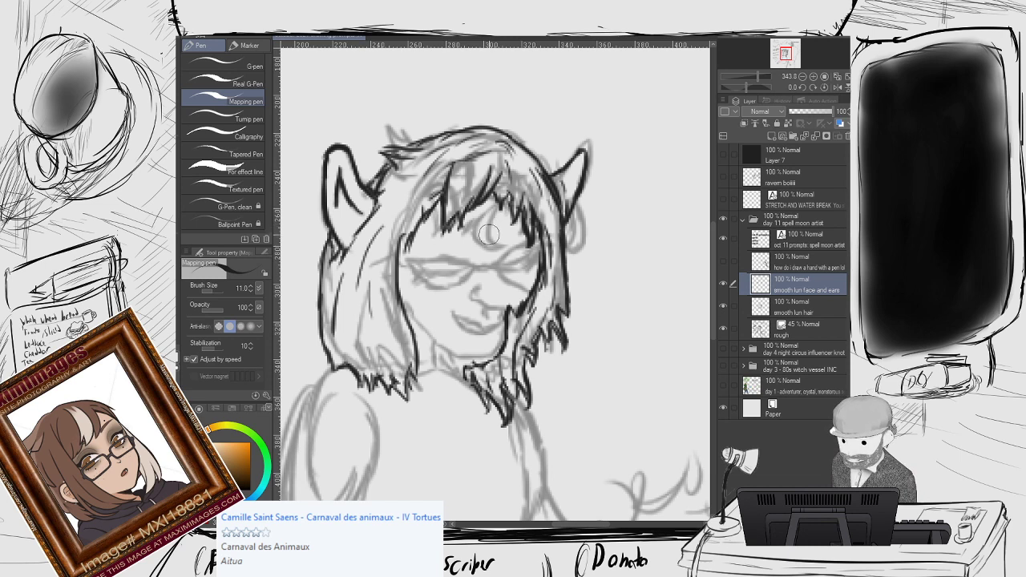
# Ink a small crescent moon on the forehead between the fringe and the glasses, redoing strokes until the shape fits.
pyautogui.moveTo(477, 232)
pyautogui.mouseDown()
pyautogui.moveTo(497, 254)
pyautogui.moveTo(499, 230)
pyautogui.moveTo(480, 244)
pyautogui.moveTo(503, 232)
pyautogui.moveTo(480, 252)
pyautogui.mouseUp()
pyautogui.hotkey('ctrl', 'z')
pyautogui.hotkey('ctrl', 'z')
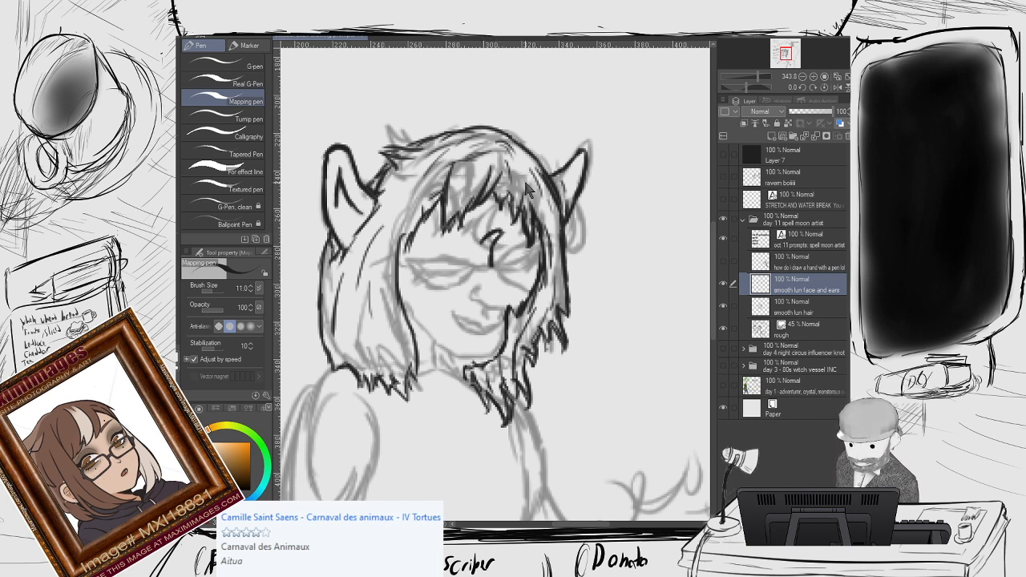
pyautogui.hotkey('ctrl', 'z')
pyautogui.hotkey('ctrl', 'z')
pyautogui.hotkey('ctrl', 'z')
pyautogui.hotkey('ctrl', 'z')
pyautogui.hotkey('ctrl', 'z')
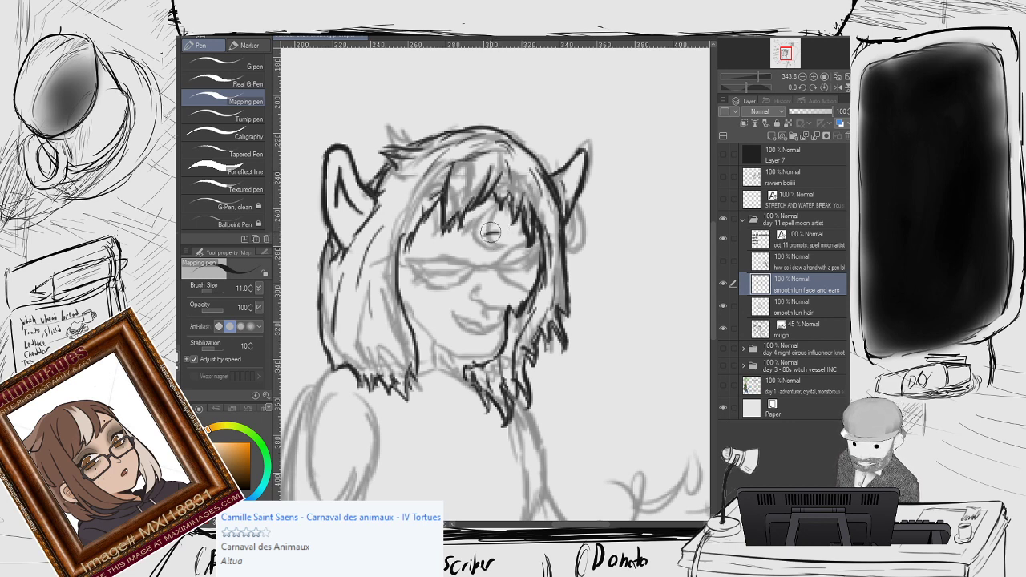
pyautogui.moveTo(490, 233)
pyautogui.mouseDown()
pyautogui.moveTo(490, 258)
pyautogui.moveTo(486, 239)
pyautogui.mouseUp()
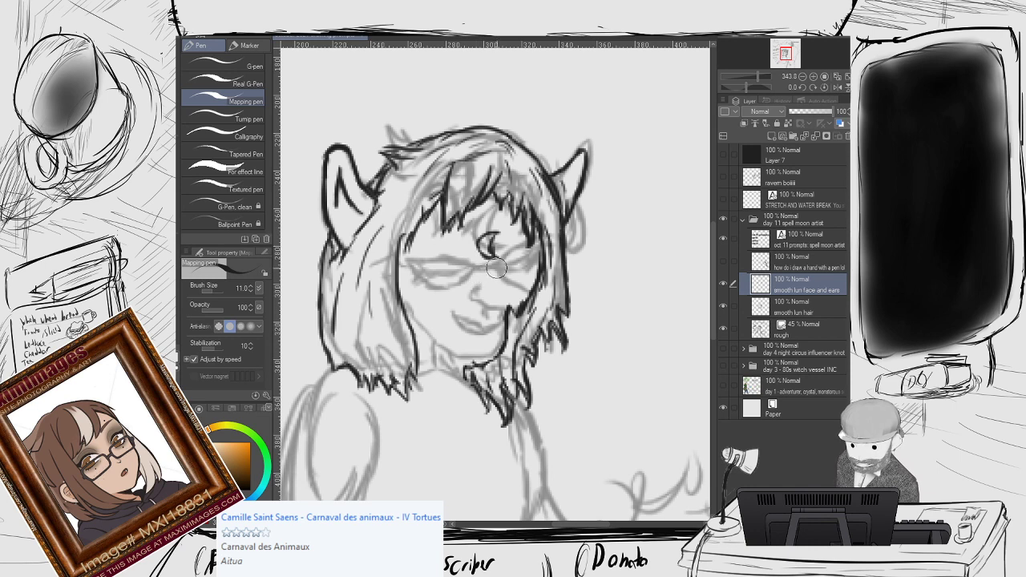
# Ink the nose from its bridge around the tip and along the underside over the rough sketch.
pyautogui.moveTo(498, 269)
pyautogui.mouseDown()
pyautogui.moveTo(534, 295)
pyautogui.moveTo(498, 307)
pyautogui.mouseUp()
pyautogui.hotkey('ctrl', 'z')
pyautogui.hotkey('ctrl', 'z')
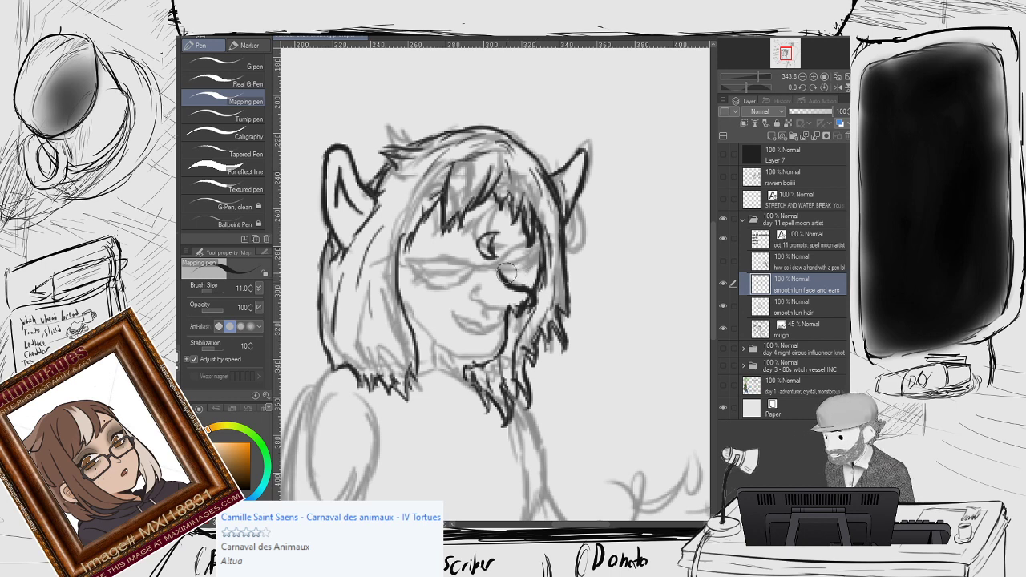
pyautogui.moveTo(507, 272)
pyautogui.mouseDown()
pyautogui.moveTo(535, 290)
pyautogui.moveTo(521, 307)
pyautogui.moveTo(471, 293)
pyautogui.mouseUp()
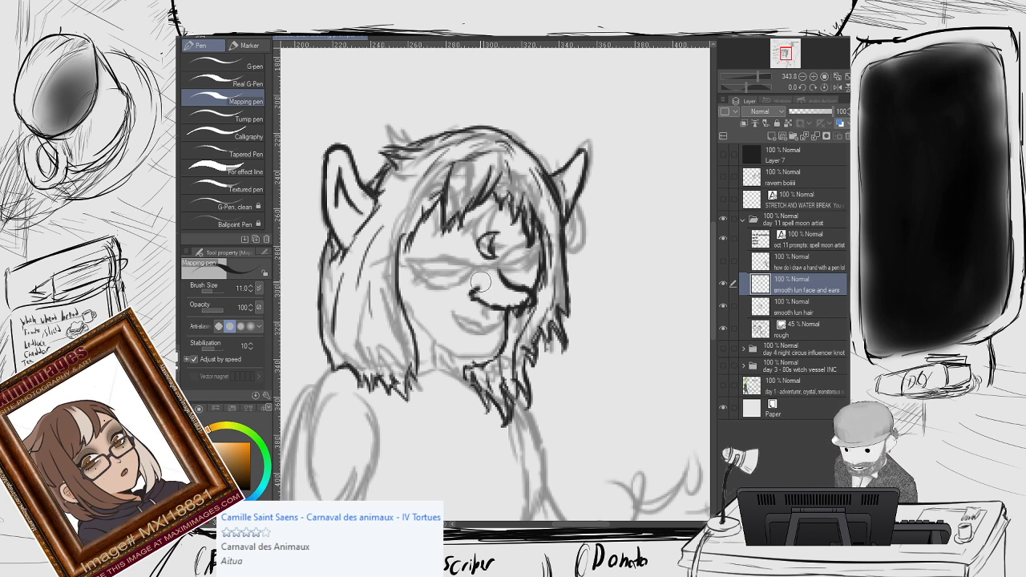
# Erase the nostril end of the nose line with the Hard eraser and redraw it with the Mapping pen.
pyautogui.press('e')
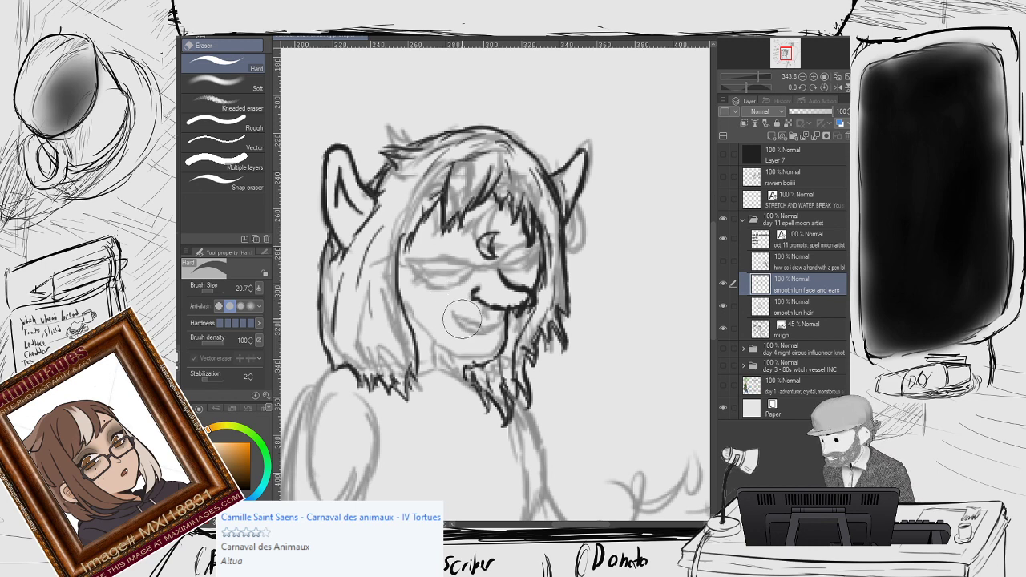
pyautogui.press('p')
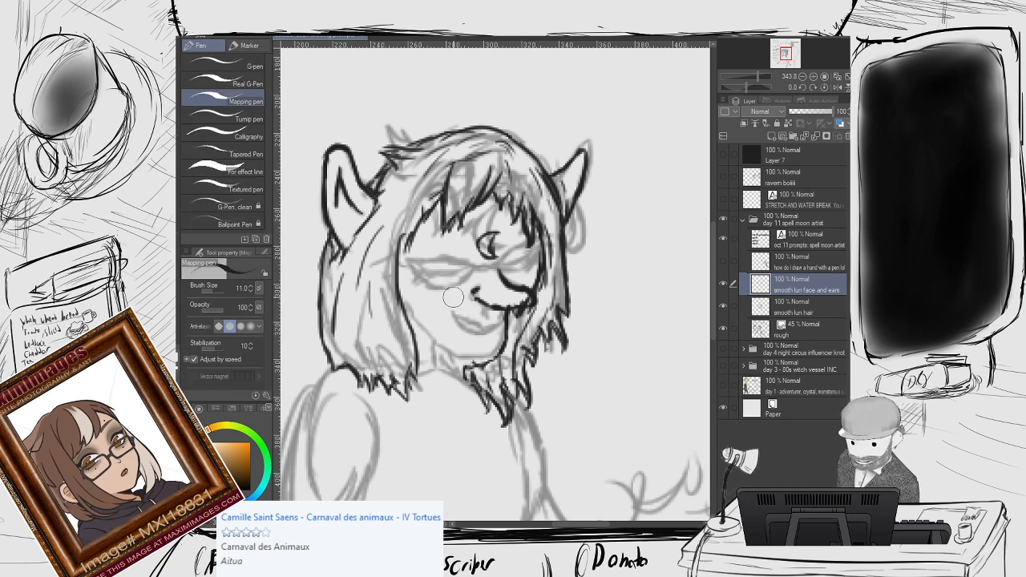
pyautogui.press('e')
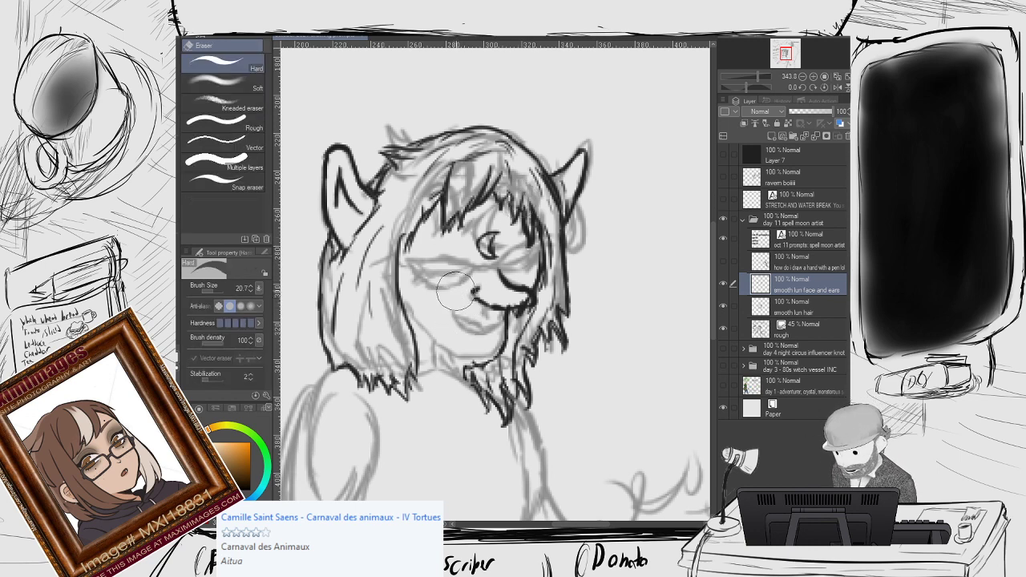
pyautogui.moveTo(456, 291)
pyautogui.mouseDown()
pyautogui.moveTo(471, 281)
pyautogui.moveTo(464, 293)
pyautogui.moveTo(477, 307)
pyautogui.mouseUp()
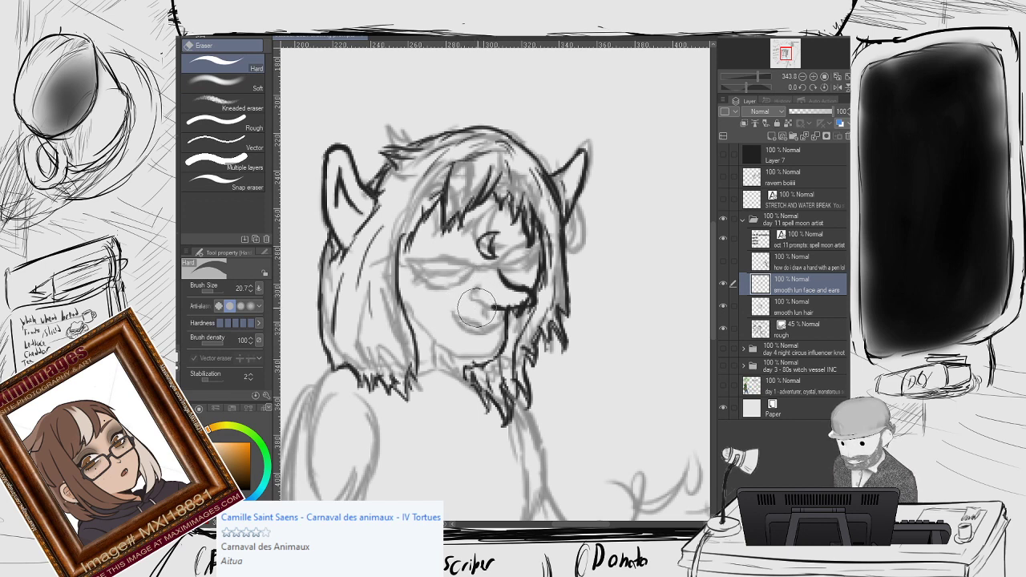
pyautogui.press('p')
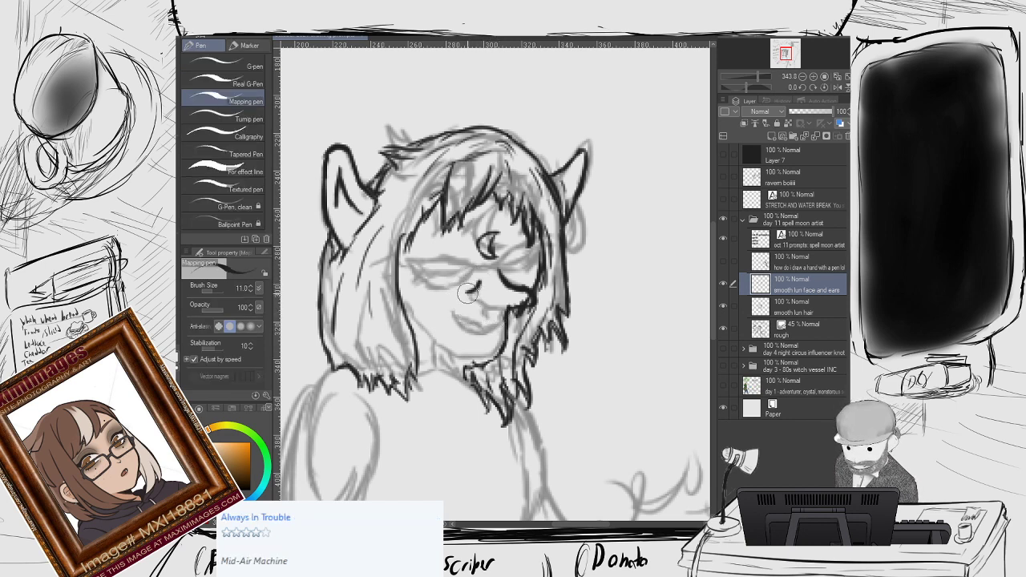
pyautogui.moveTo(476, 297); pyautogui.dragTo(519, 306)
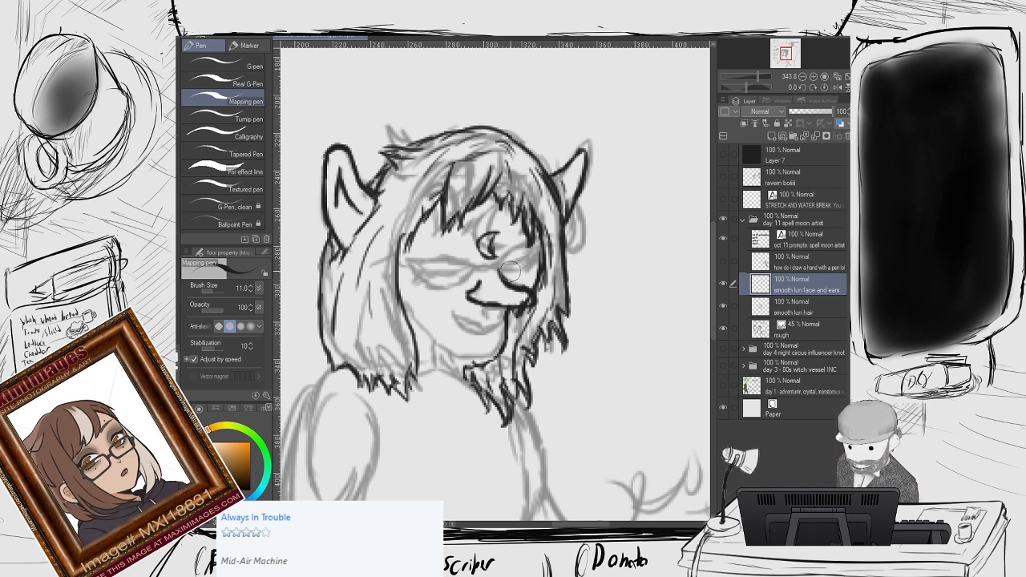
pyautogui.moveTo(503, 265)
pyautogui.mouseDown()
pyautogui.moveTo(461, 274)
pyautogui.moveTo(477, 270)
pyautogui.moveTo(439, 250)
pyautogui.moveTo(465, 262)
pyautogui.moveTo(407, 259)
pyautogui.mouseUp()
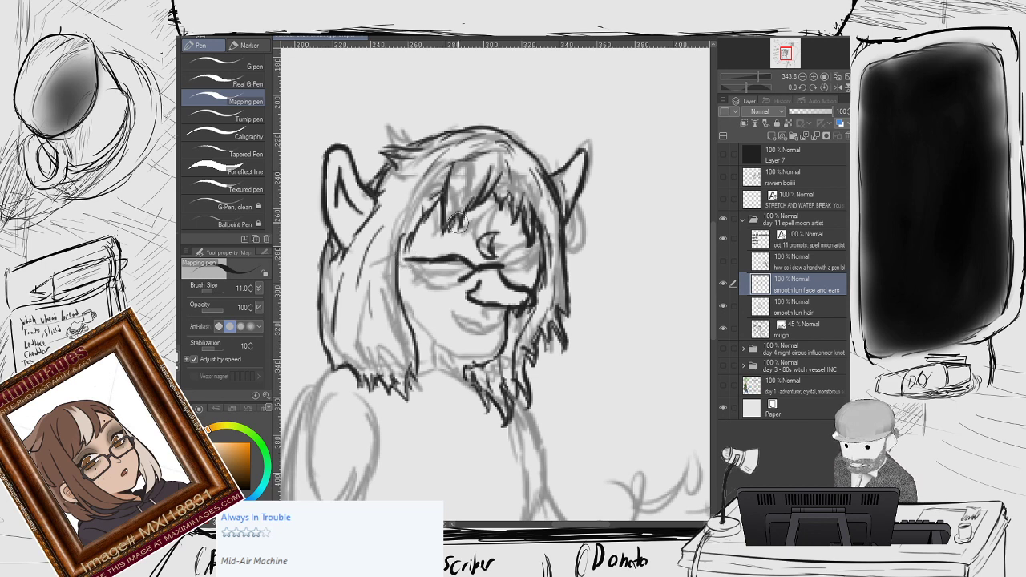
pyautogui.hotkey('ctrl', 'z')
pyautogui.hotkey('ctrl', 'z')
pyautogui.scroll(1, 459, 225)
pyautogui.hotkey('ctrl', 'z')
pyautogui.hotkey('ctrl', 'z')
pyautogui.hotkey('ctrl', 'z')
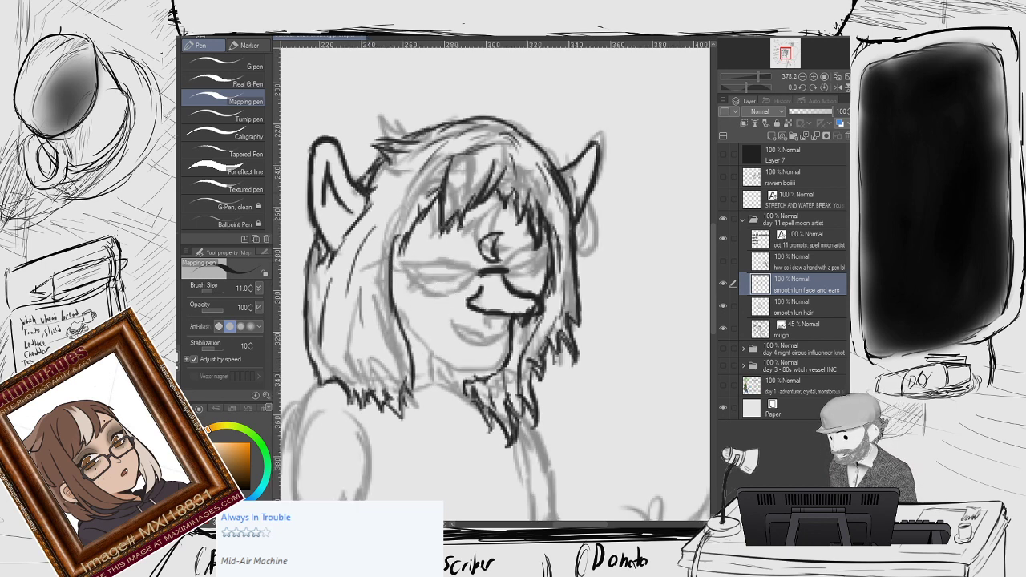
# Choose a muted red and add a new layer named "smooth lun glasses" above the face and ears layer.
pyautogui.click(195, 447)
pyautogui.moveTo(221, 460); pyautogui.dragTo(230, 457)
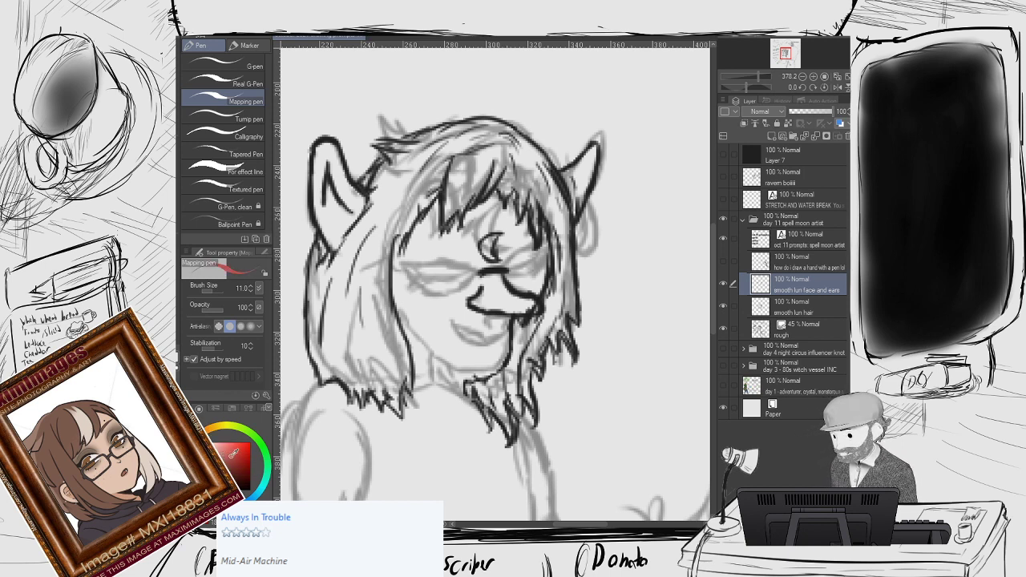
pyautogui.click(773, 136)
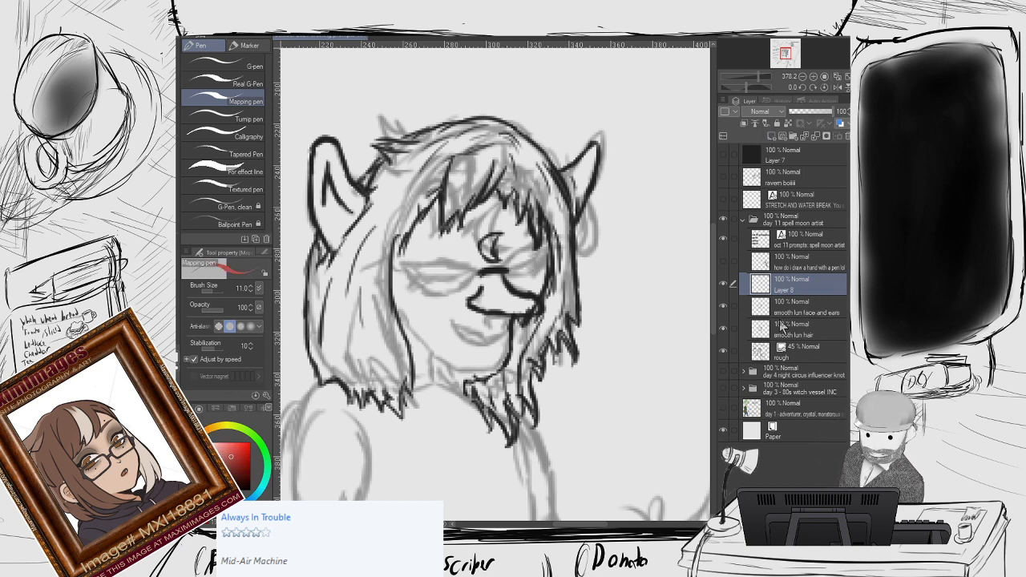
pyautogui.hotkey('ctrl', 'e')
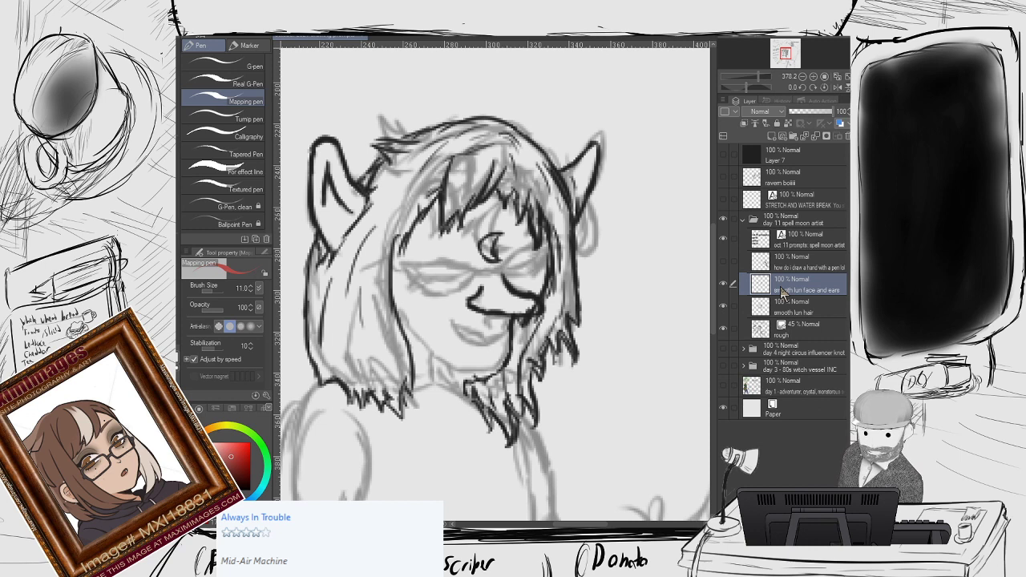
pyautogui.click(776, 137)
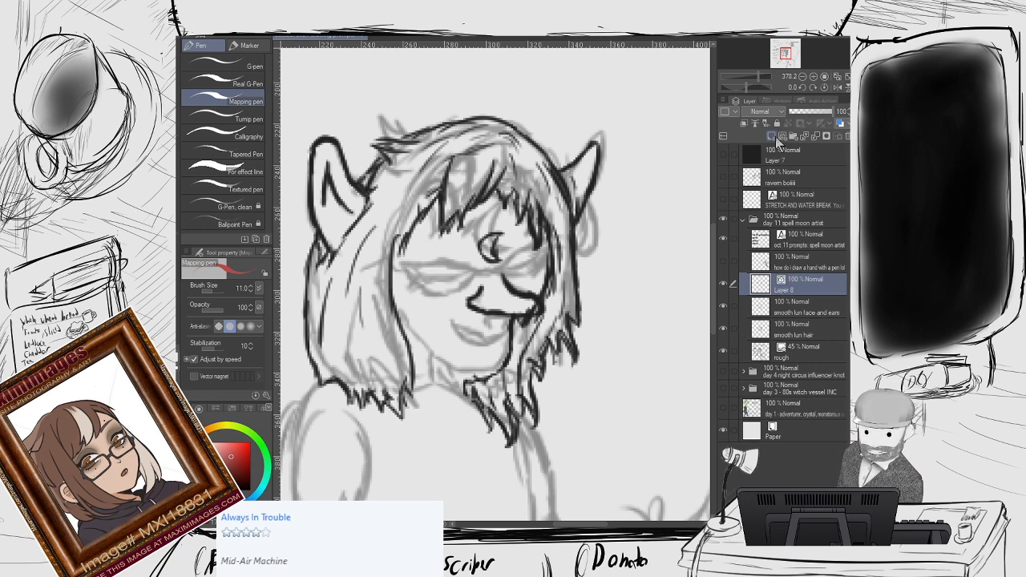
pyautogui.doubleClick(787, 290)
pyautogui.write('smooth lun glasses')
pyautogui.press('Return')
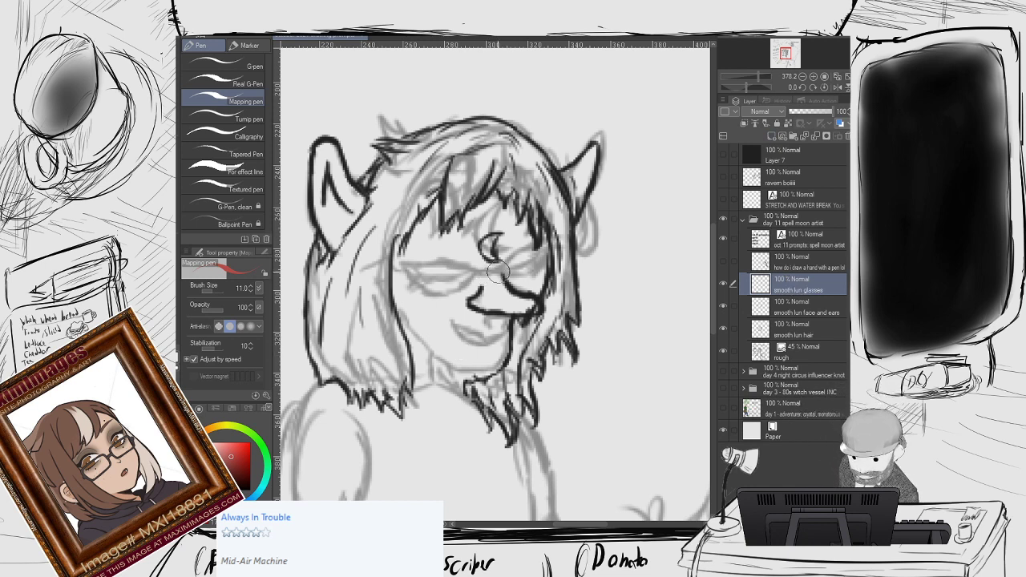
# Paint the bridge and the larger near lens frame of the glasses in red with the Dense watercolor brush.
pyautogui.moveTo(499, 273); pyautogui.dragTo(482, 275)
pyautogui.hotkey('ctrl', 'z')
pyautogui.press('r')
pyautogui.moveTo(481, 229); pyautogui.dragTo(445, 255)
pyautogui.press('b')
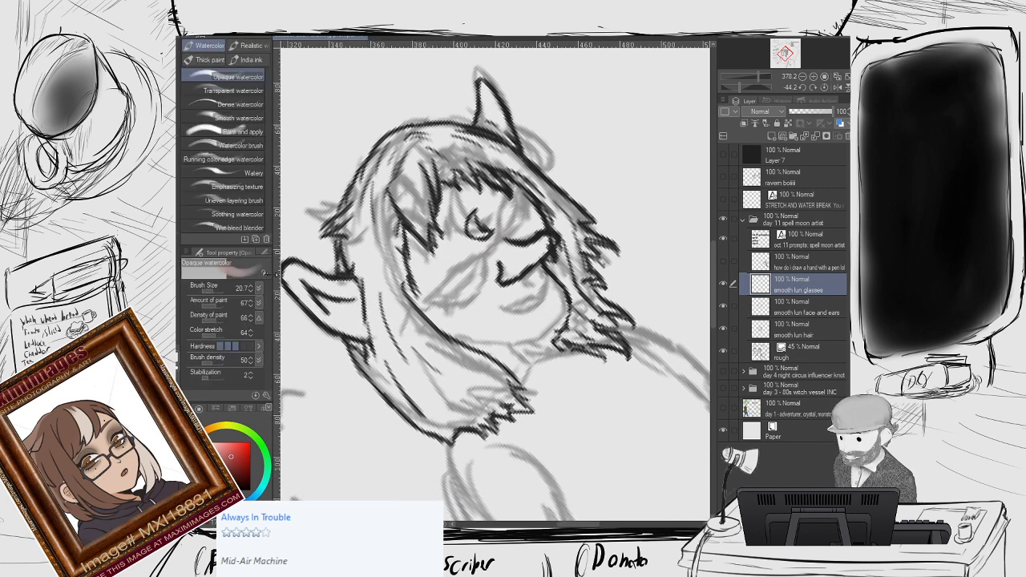
pyautogui.click(229, 104)
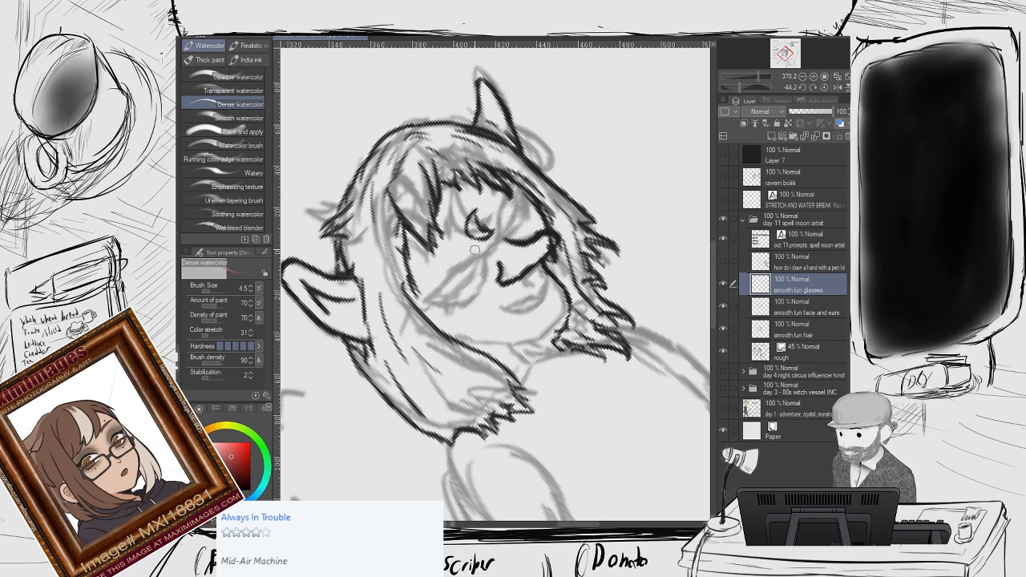
pyautogui.moveTo(501, 238); pyautogui.dragTo(491, 245)
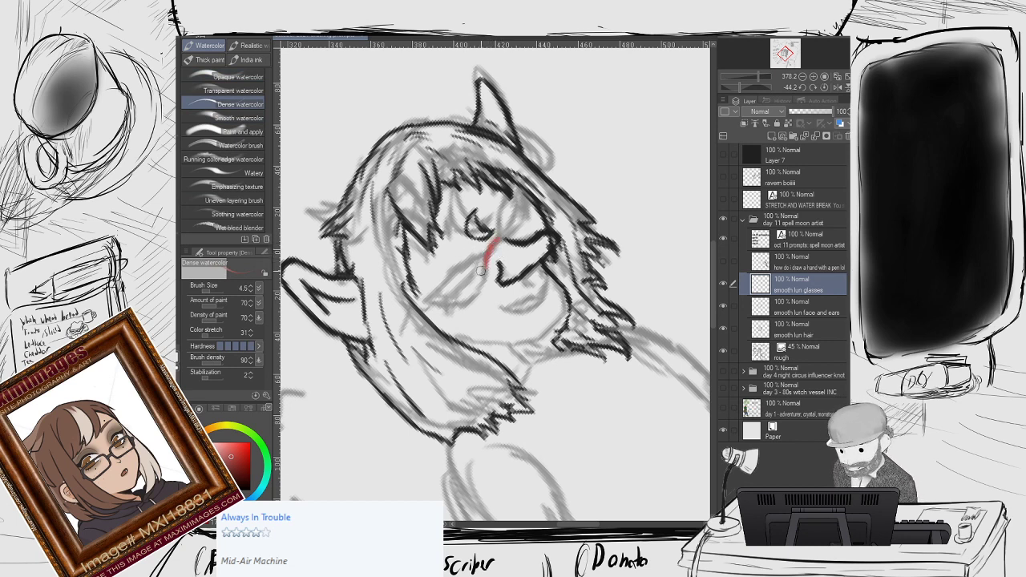
pyautogui.moveTo(479, 270)
pyautogui.mouseDown()
pyautogui.moveTo(458, 262)
pyautogui.moveTo(474, 256)
pyautogui.moveTo(438, 289)
pyautogui.moveTo(466, 293)
pyautogui.moveTo(458, 301)
pyautogui.moveTo(484, 285)
pyautogui.moveTo(425, 294)
pyautogui.mouseUp()
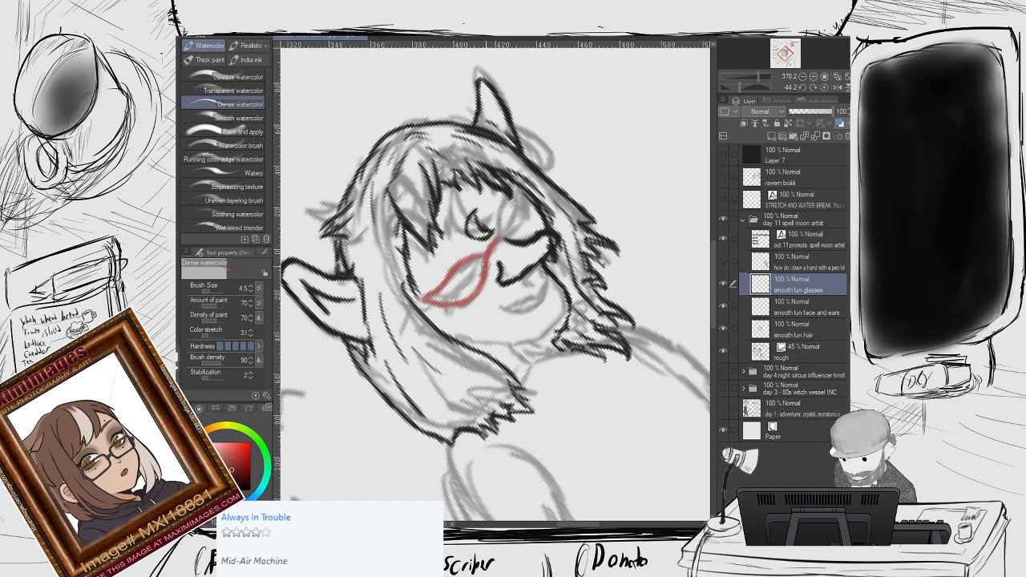
pyautogui.moveTo(485, 264)
pyautogui.mouseDown()
pyautogui.moveTo(478, 290)
pyautogui.moveTo(463, 264)
pyautogui.moveTo(431, 299)
pyautogui.mouseUp()
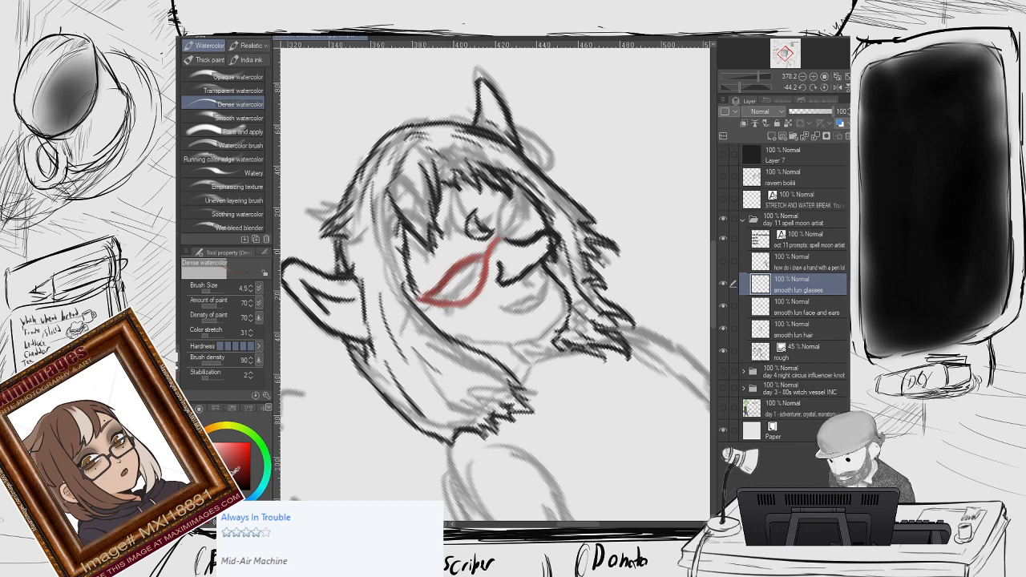
pyautogui.moveTo(430, 295); pyautogui.dragTo(416, 300)
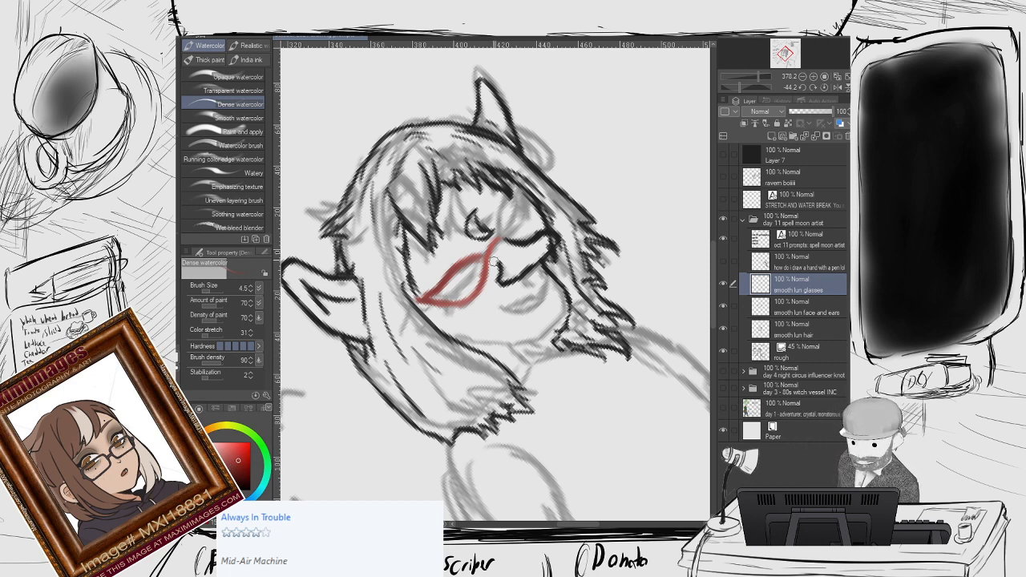
# Paint the smaller far lens frame in red and trim its inner edge with the Hard eraser at size 4.5.
pyautogui.moveTo(504, 232)
pyautogui.mouseDown()
pyautogui.moveTo(519, 180)
pyautogui.moveTo(505, 193)
pyautogui.moveTo(501, 218)
pyautogui.mouseUp()
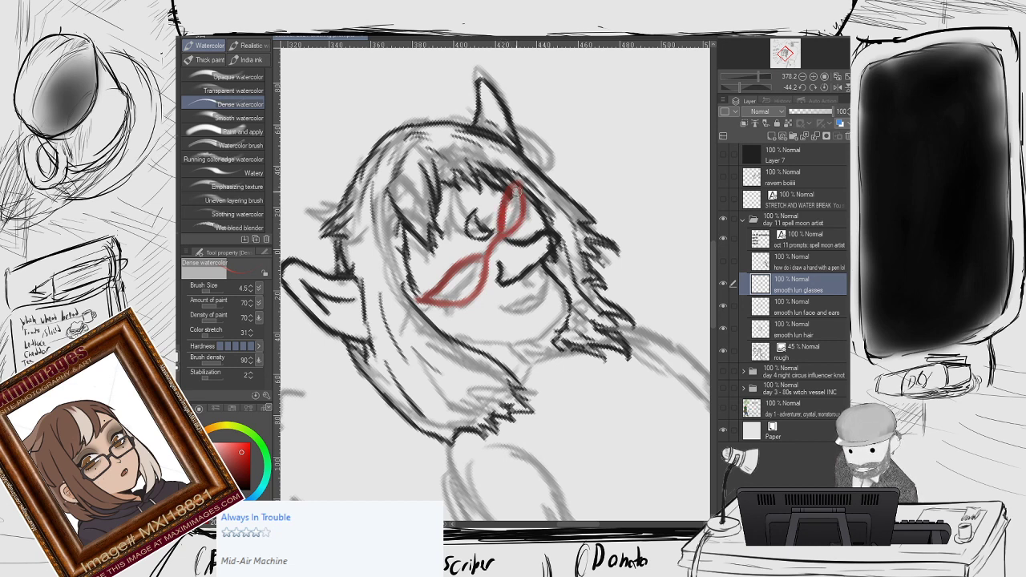
pyautogui.press('e')
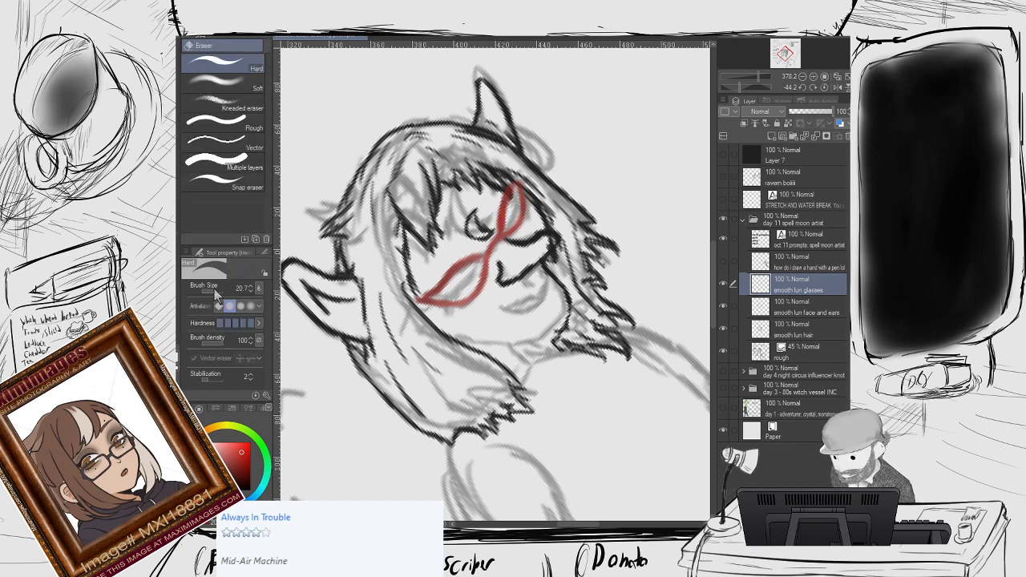
pyautogui.moveTo(211, 292); pyautogui.dragTo(207, 292)
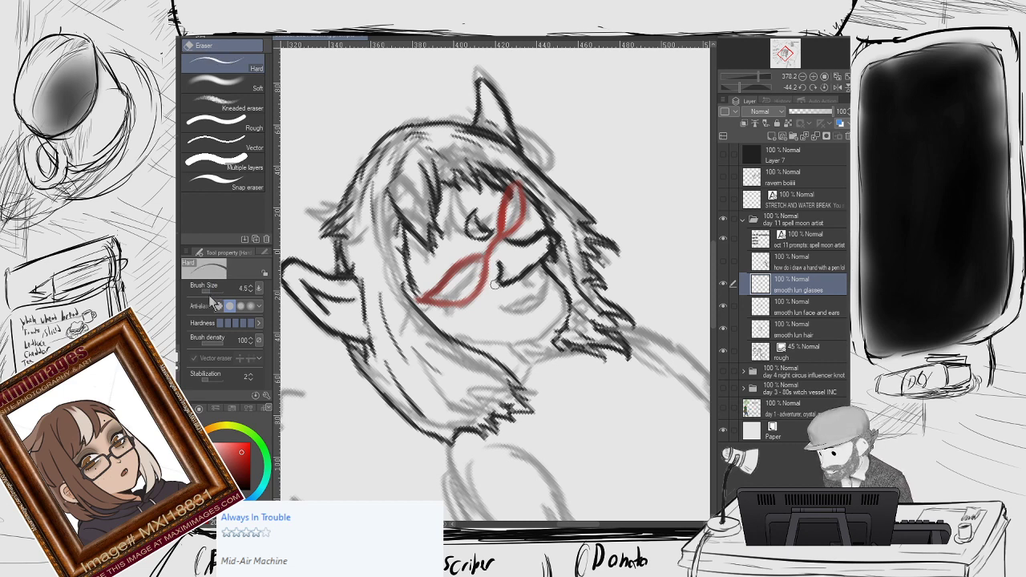
pyautogui.moveTo(509, 200); pyautogui.dragTo(507, 227)
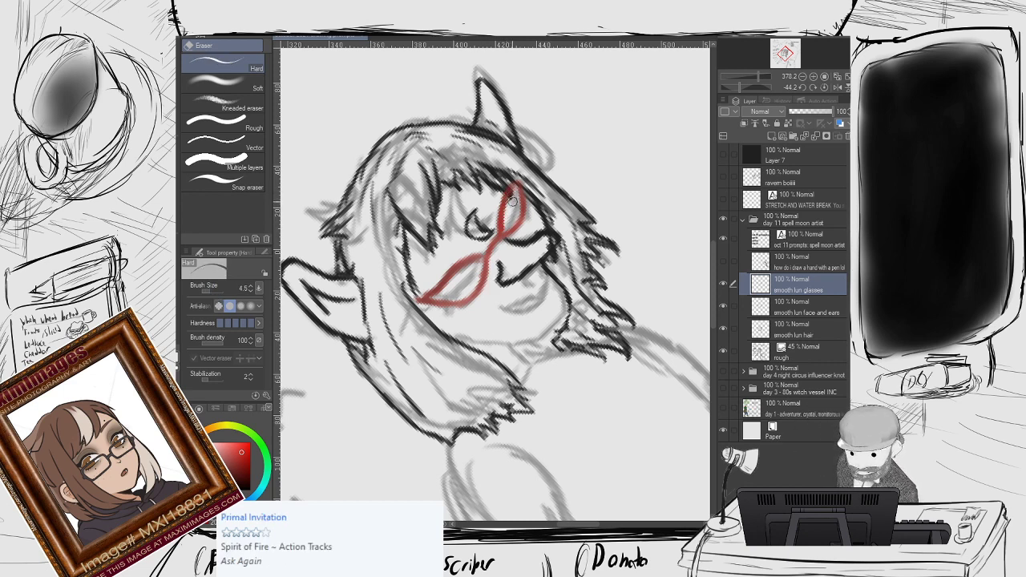
# Extend the outer corner of the far lens frame to a point with the Dense watercolor brush, redoing the stroke once.
pyautogui.press('b')
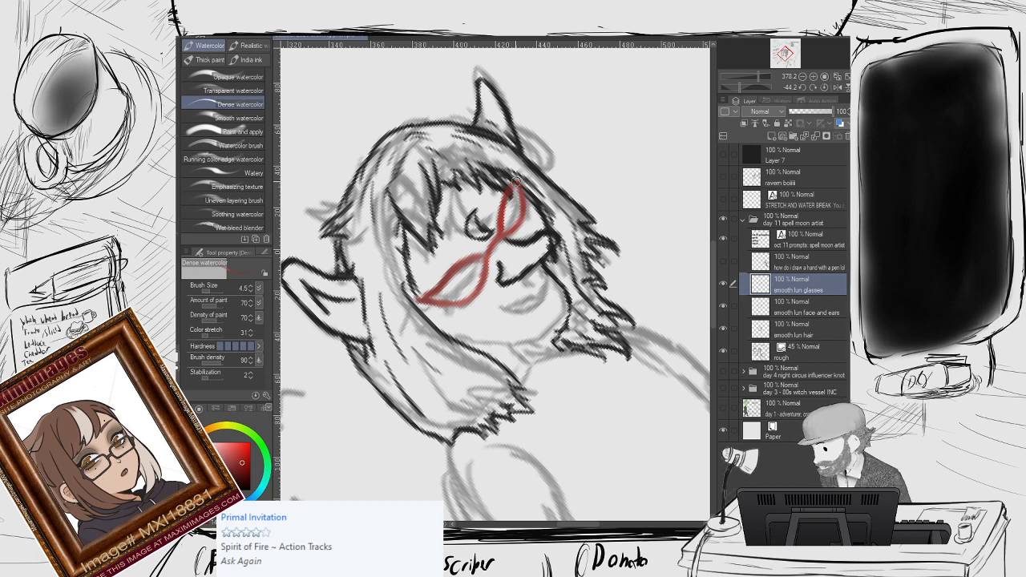
pyautogui.moveTo(520, 194); pyautogui.dragTo(517, 174)
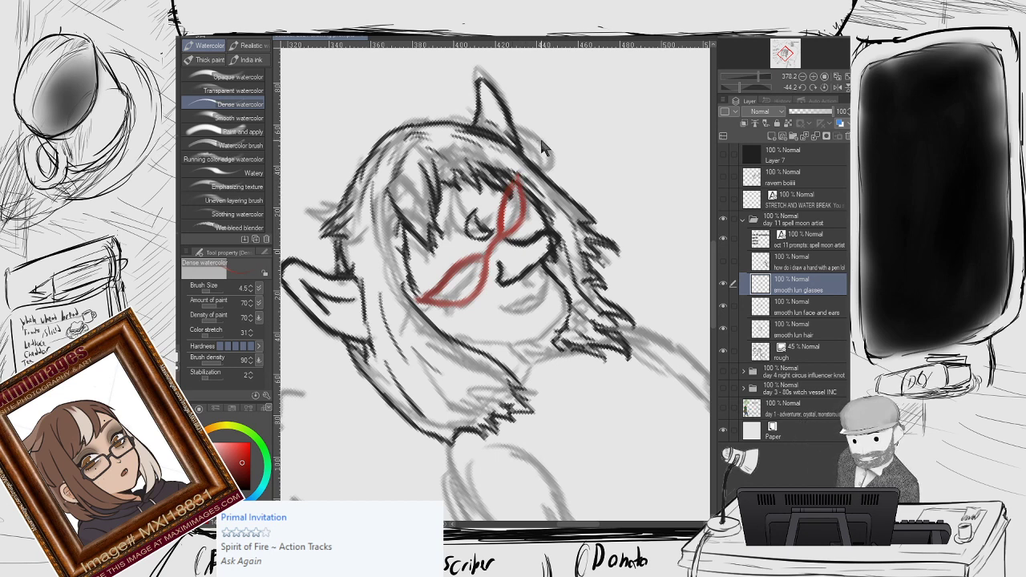
pyautogui.hotkey('ctrl', 'z')
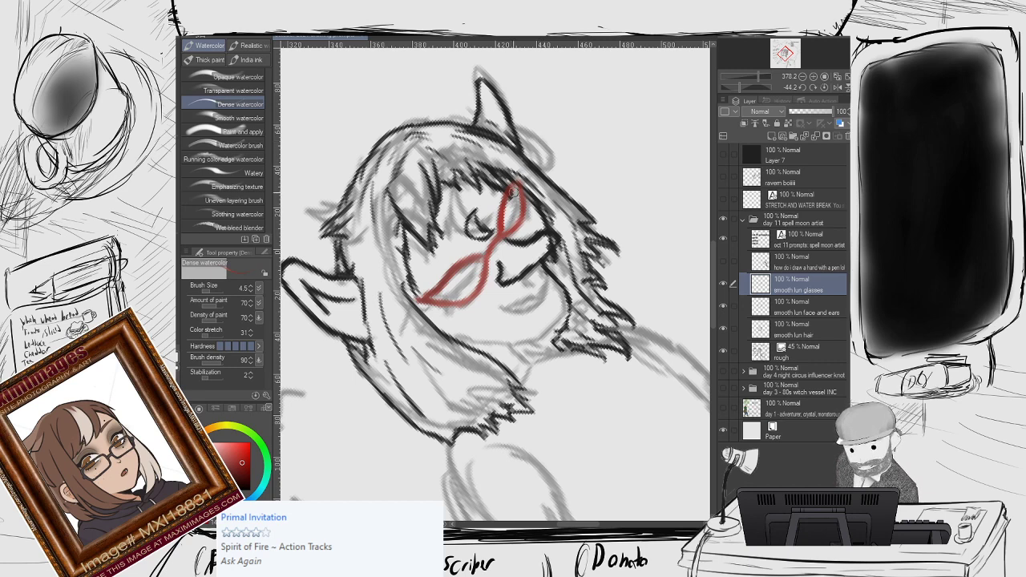
pyautogui.moveTo(519, 192); pyautogui.dragTo(517, 177)
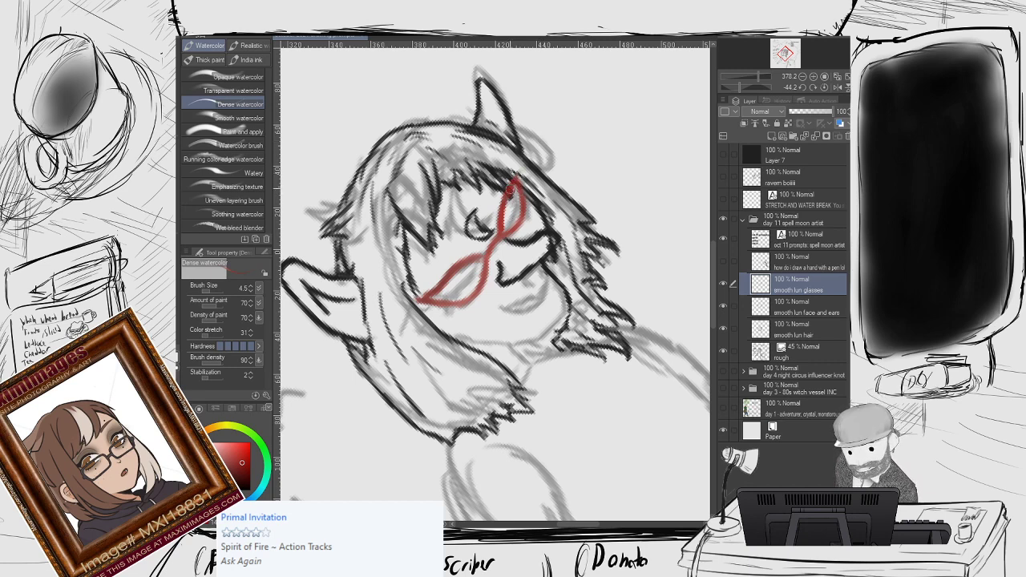
# Switch to the "smooth lun face and ears" layer and pick up its dark line color for the pen.
pyautogui.scroll(-3, 517, 173)
pyautogui.press('r')
pyautogui.moveTo(541, 210); pyautogui.dragTo(583, 275)
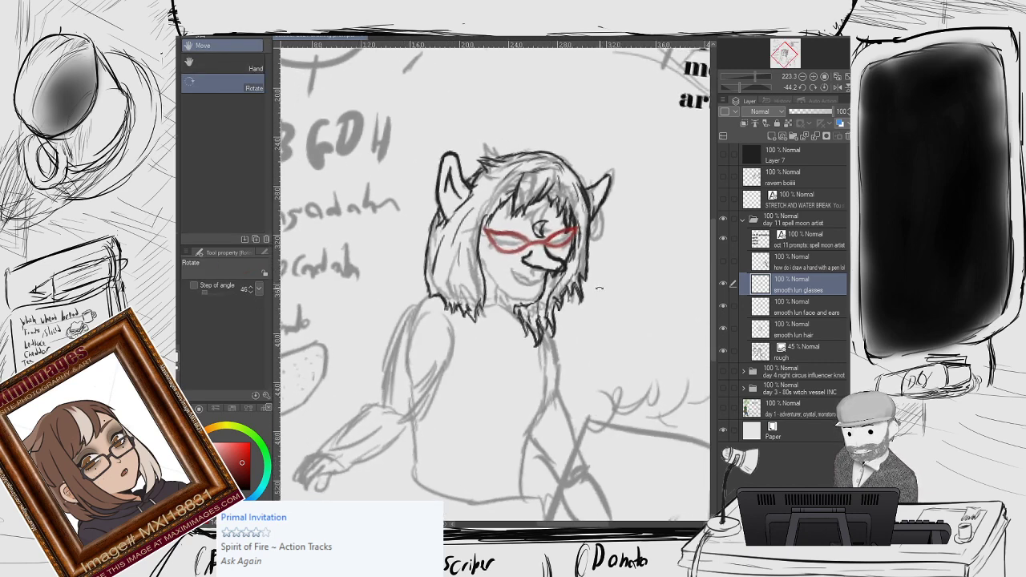
pyautogui.click(794, 314)
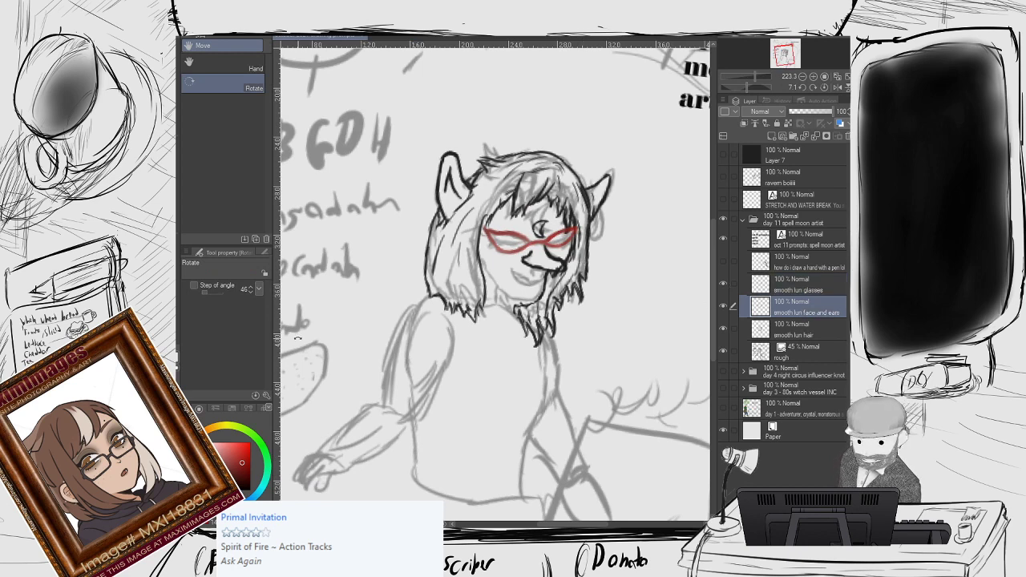
pyautogui.press('i')
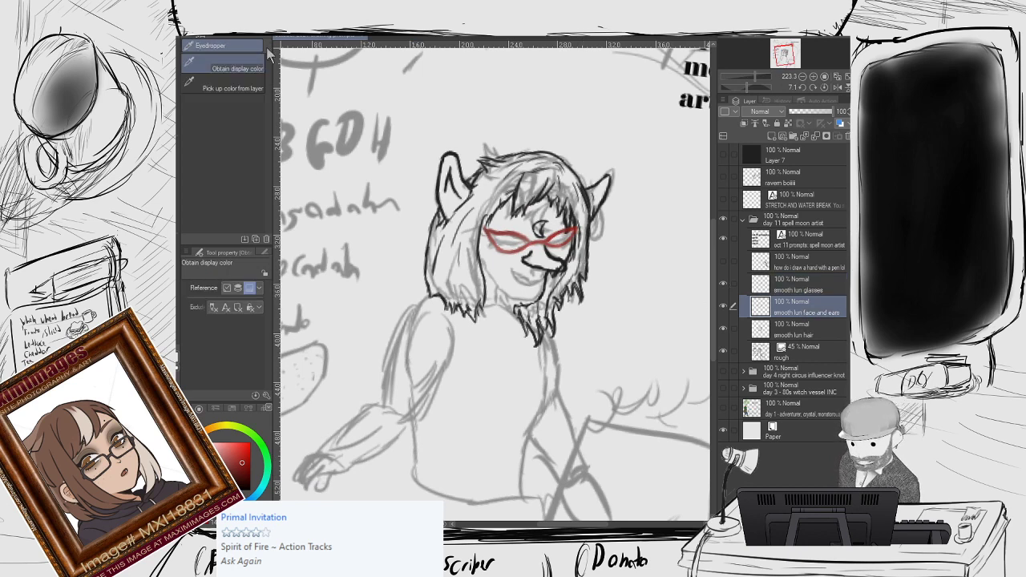
pyautogui.click(222, 89)
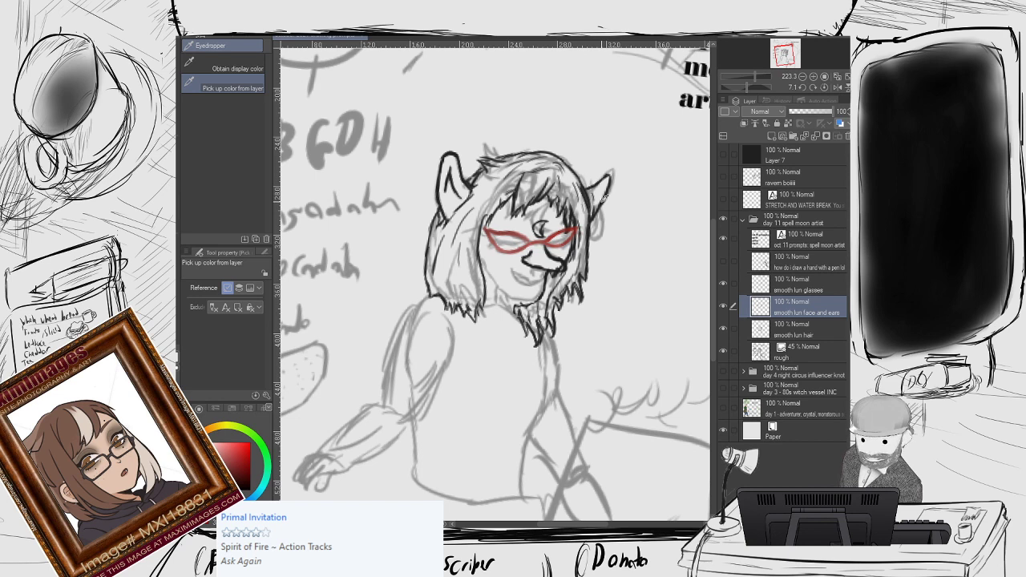
pyautogui.press('p')
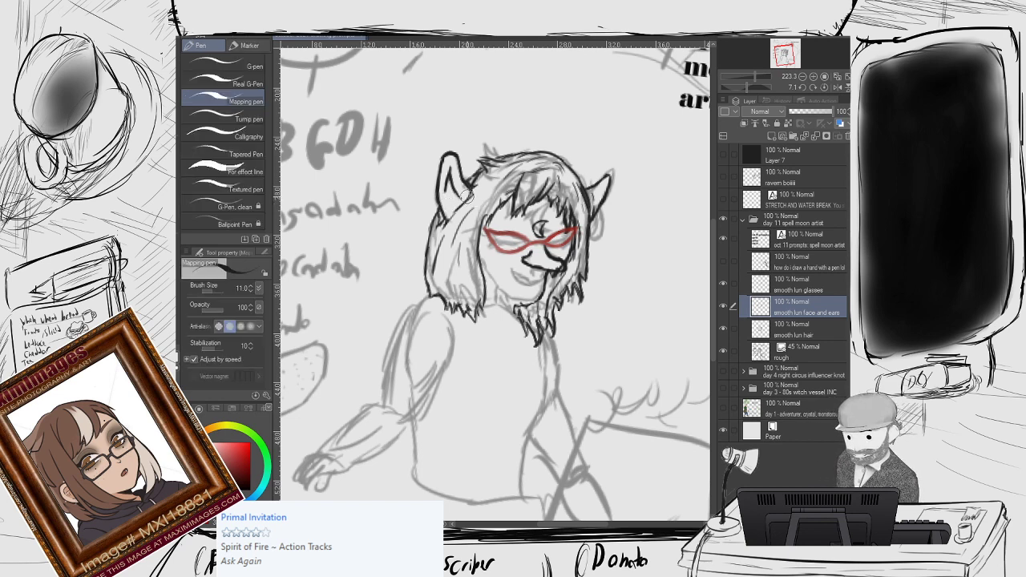
# Draw the near closed eye with its outer lash inside the larger lens, using the G-pen at size 5.0.
pyautogui.press('r')
pyautogui.scroll(3, 481, 213)
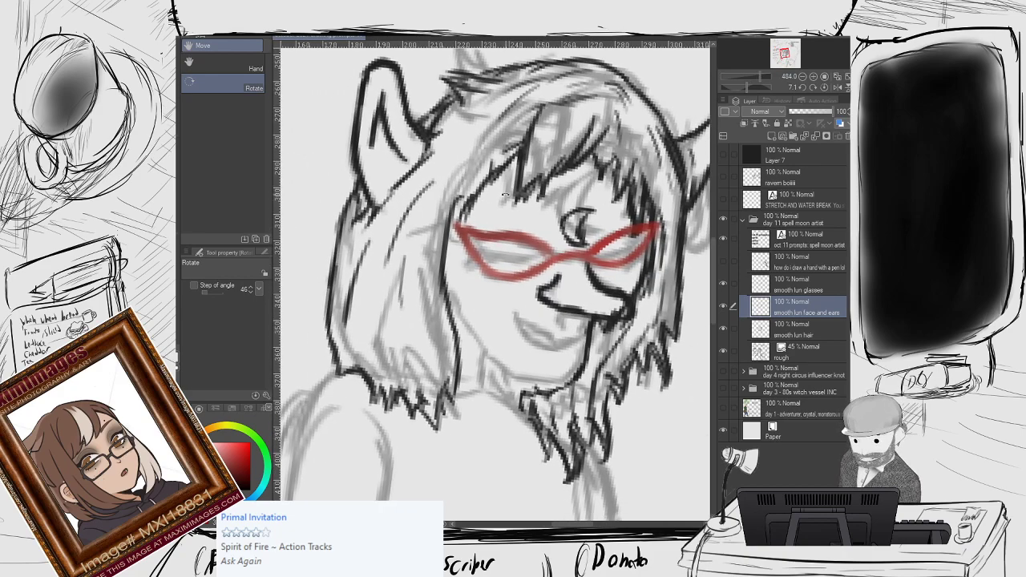
pyautogui.moveTo(503, 198); pyautogui.dragTo(436, 298)
pyautogui.press('p')
pyautogui.scroll(2, 509, 230)
pyautogui.press('r')
pyautogui.press('p')
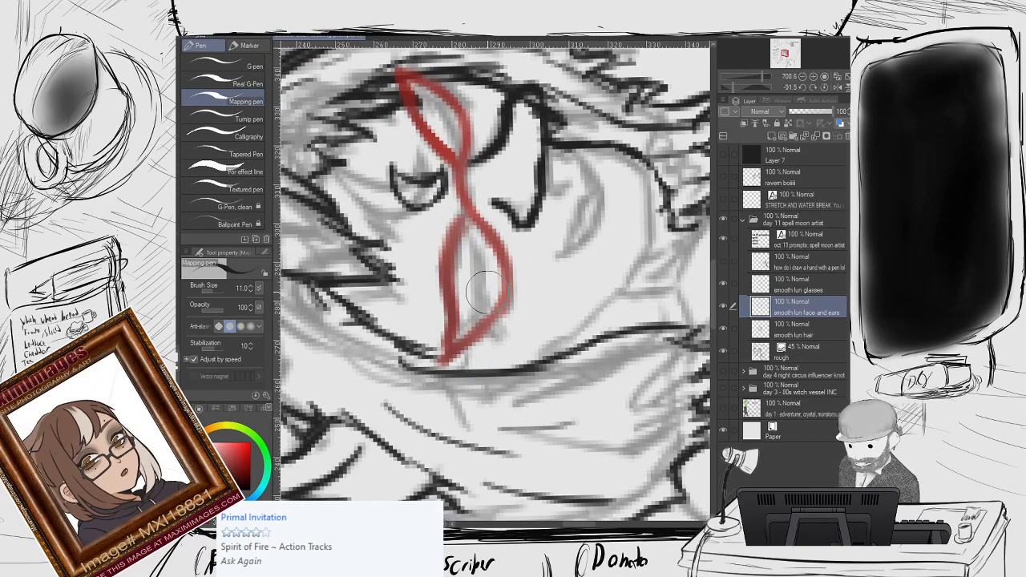
pyautogui.click(220, 69)
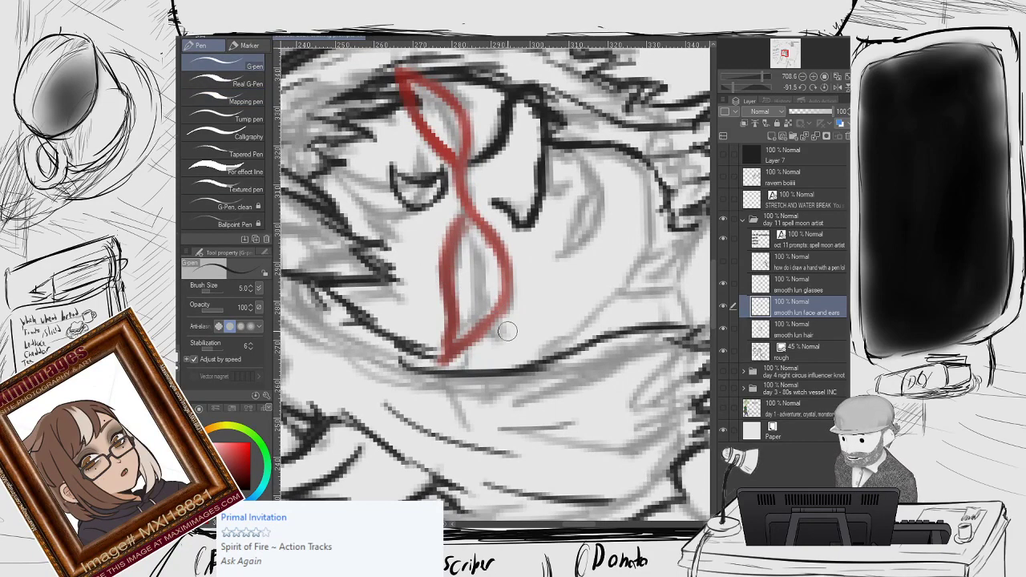
pyautogui.moveTo(470, 242)
pyautogui.mouseDown()
pyautogui.moveTo(472, 316)
pyautogui.moveTo(479, 278)
pyautogui.moveTo(478, 319)
pyautogui.moveTo(496, 336)
pyautogui.moveTo(505, 329)
pyautogui.moveTo(475, 318)
pyautogui.mouseUp()
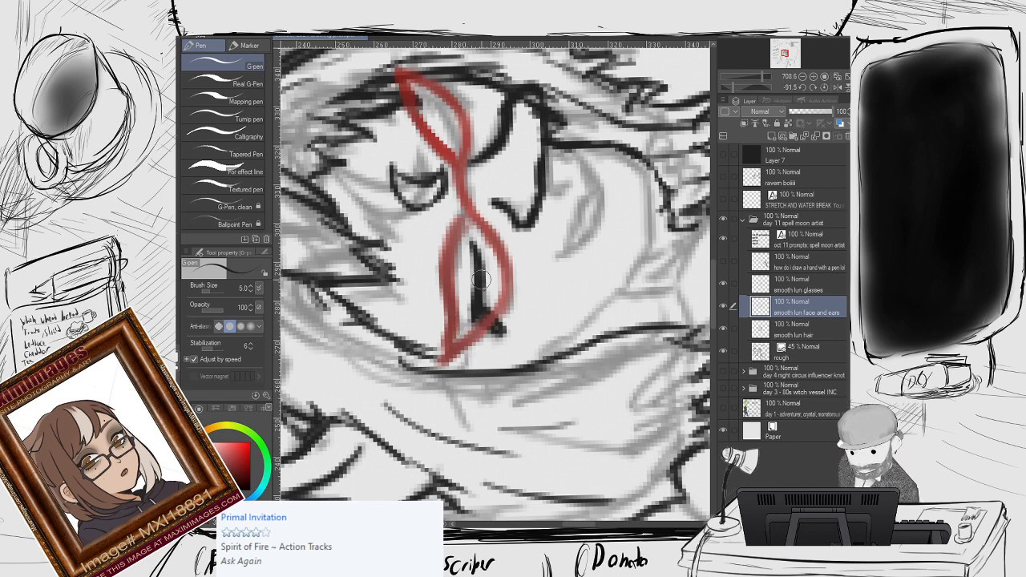
# Draw the far closed eye inside the smaller lens with the G-pen.
pyautogui.press('r')
pyautogui.doubleClick(541, 121)
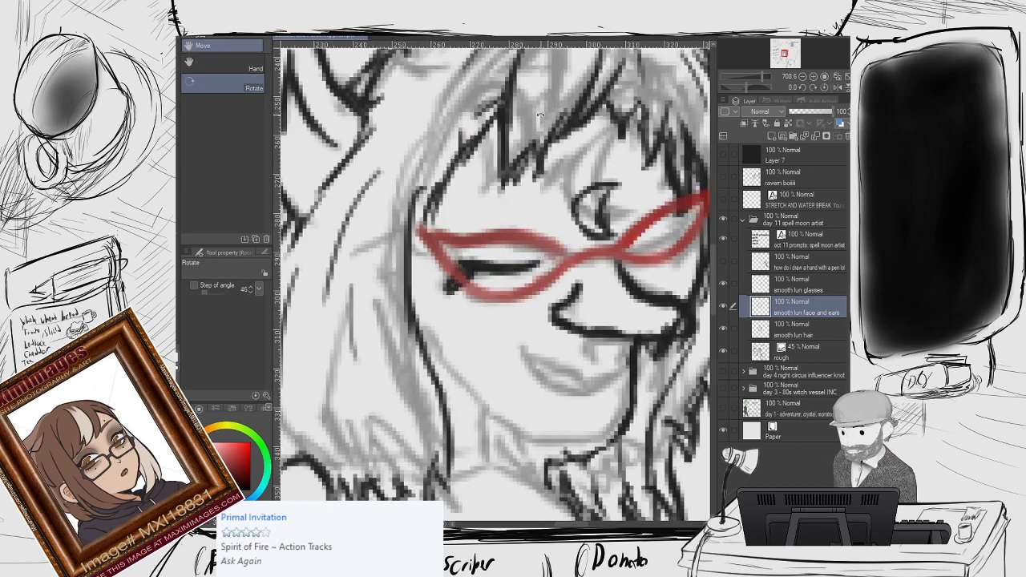
pyautogui.moveTo(540, 116); pyautogui.dragTo(448, 117)
pyautogui.moveTo(539, 187); pyautogui.dragTo(345, 175)
pyautogui.press('p')
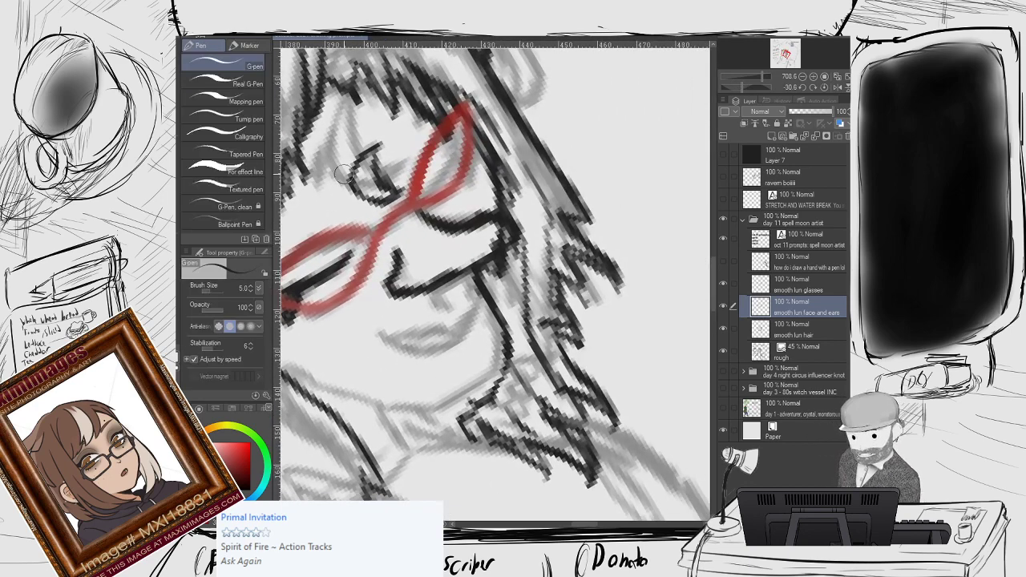
pyautogui.hotkey('shift', 'space')
pyautogui.doubleClick(471, 155)
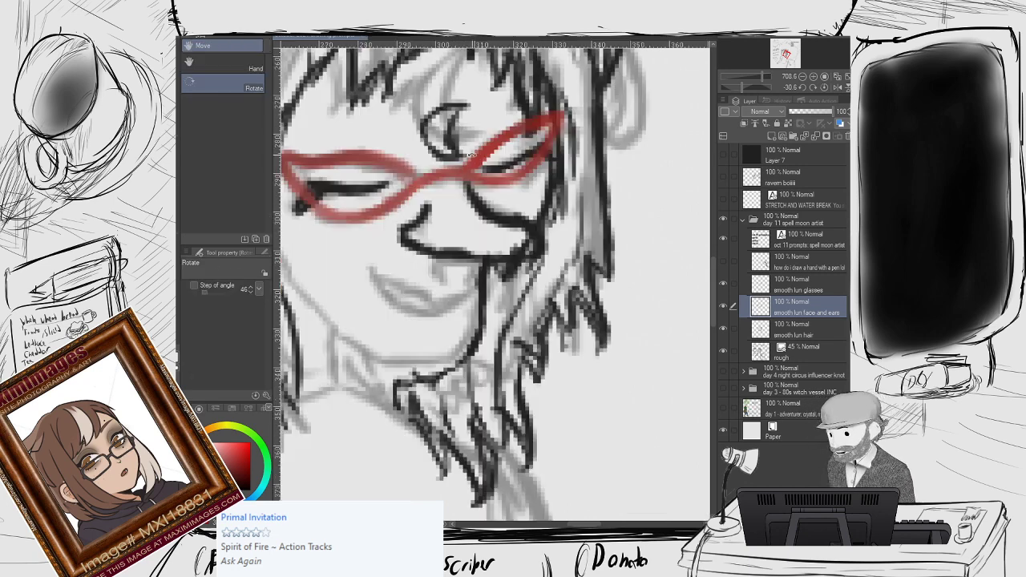
# Draw short pointed strokes hanging from the underside of the nose with the G-pen at size 5.0.
pyautogui.scroll(1, 473, 155)
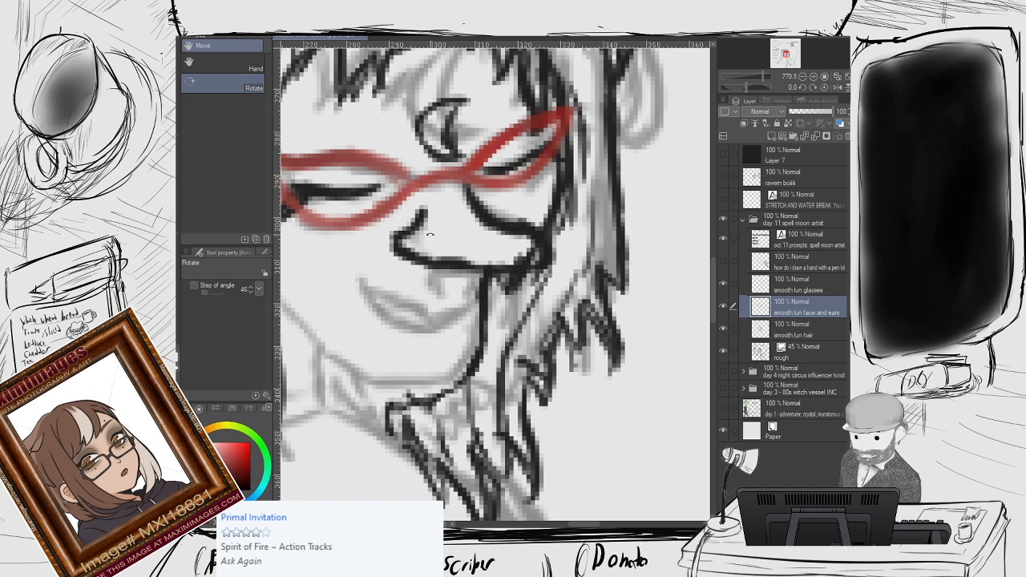
pyautogui.press('p')
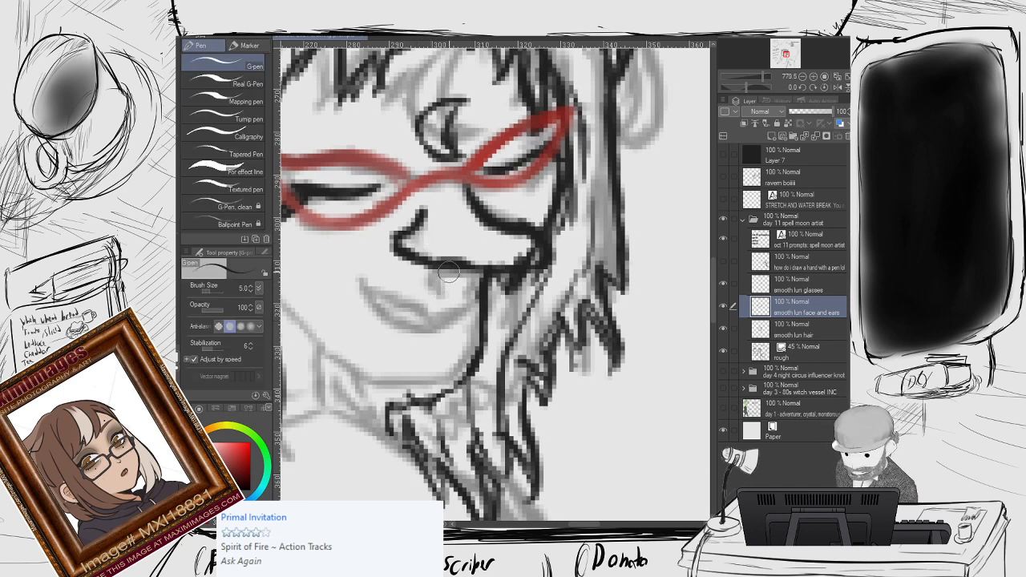
pyautogui.moveTo(435, 269)
pyautogui.mouseDown()
pyautogui.moveTo(434, 294)
pyautogui.moveTo(479, 268)
pyautogui.mouseUp()
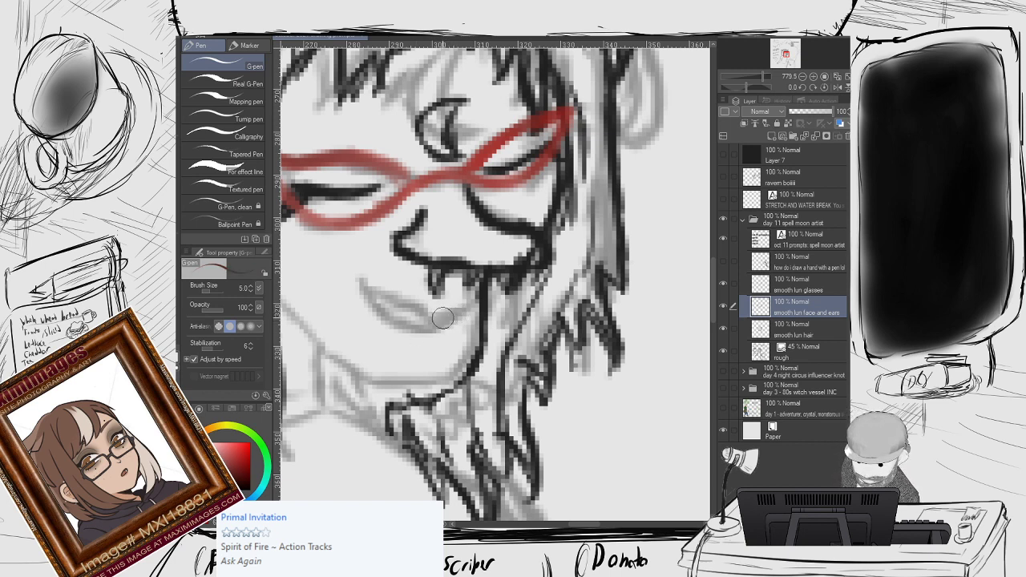
# Try inking the lips over the rough smile with the G-pen, and undo the lip strokes.
pyautogui.moveTo(440, 312)
pyautogui.mouseDown()
pyautogui.moveTo(408, 317)
pyautogui.moveTo(399, 301)
pyautogui.moveTo(370, 301)
pyautogui.moveTo(361, 276)
pyautogui.moveTo(386, 322)
pyautogui.moveTo(376, 308)
pyautogui.moveTo(437, 315)
pyautogui.mouseUp()
pyautogui.scroll(-3, 423, 323)
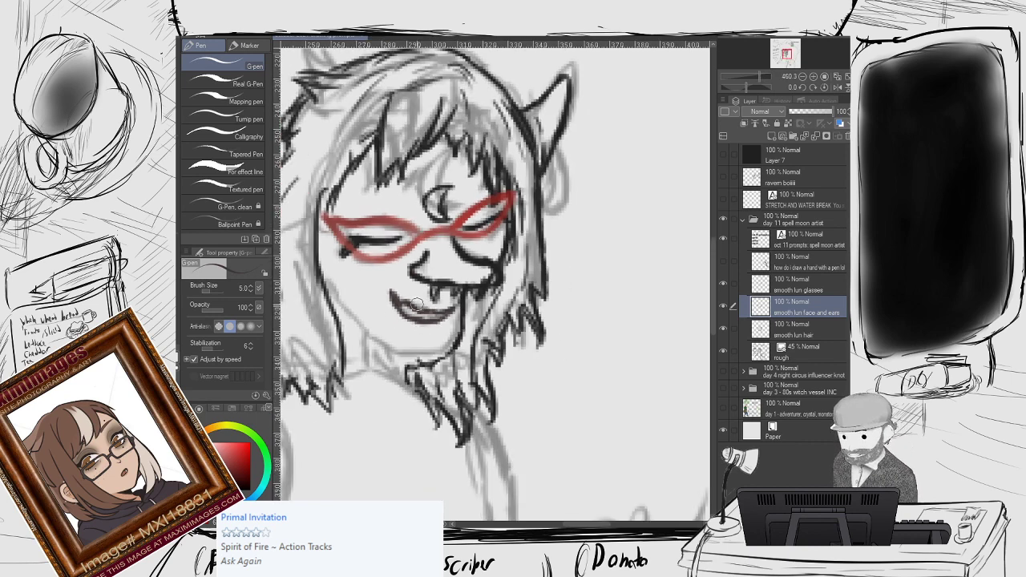
pyautogui.scroll(1, 432, 251)
pyautogui.scroll(4, 430, 246)
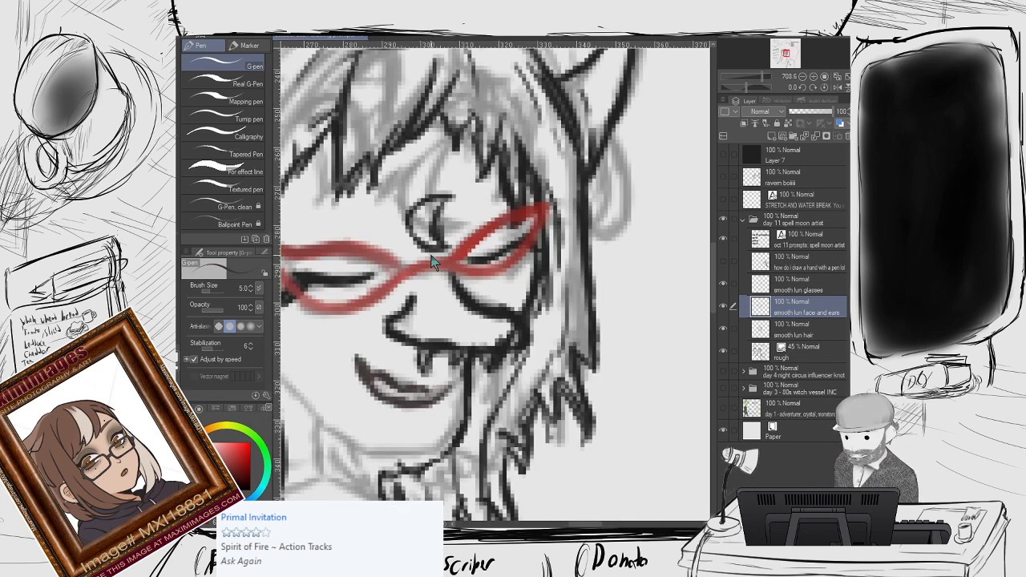
pyautogui.hotkey('ctrl', 'z')
pyautogui.hotkey('ctrl', 'z')
pyautogui.hotkey('ctrl', 'z')
pyautogui.hotkey('ctrl', 'z')
pyautogui.hotkey('ctrl', 'z')
pyautogui.hotkey('ctrl', 'z')
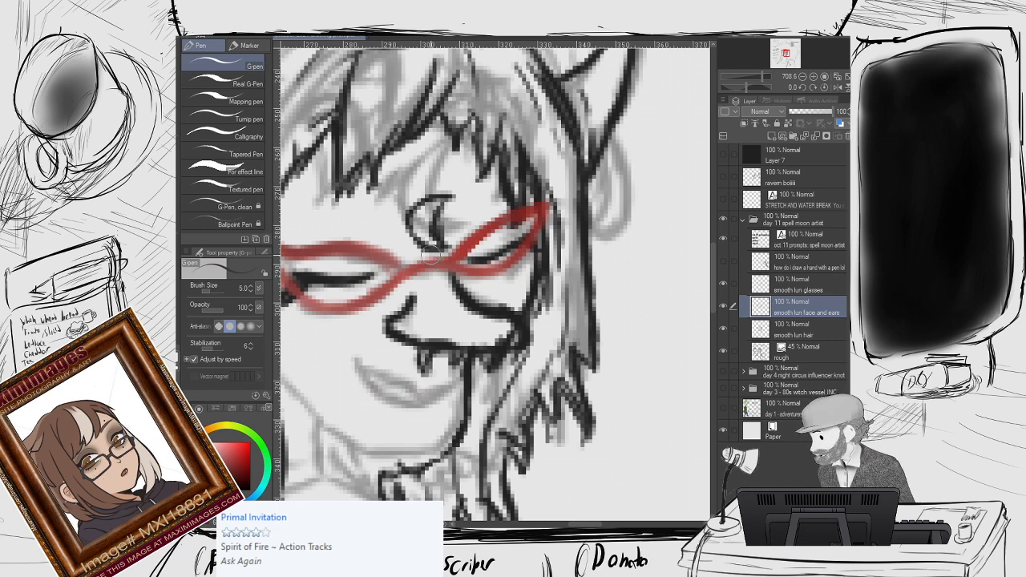
# Add a new layer named "smooth lun body" between the hair layer and the rough sketch layer.
pyautogui.scroll(-1, 433, 258)
pyautogui.scroll(-3, 468, 232)
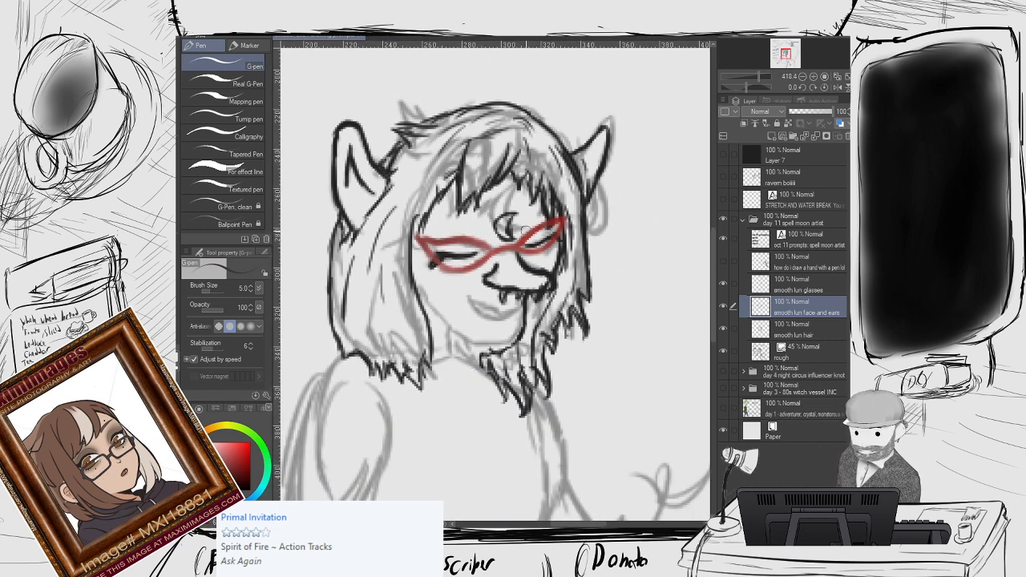
pyautogui.scroll(-2, 537, 289)
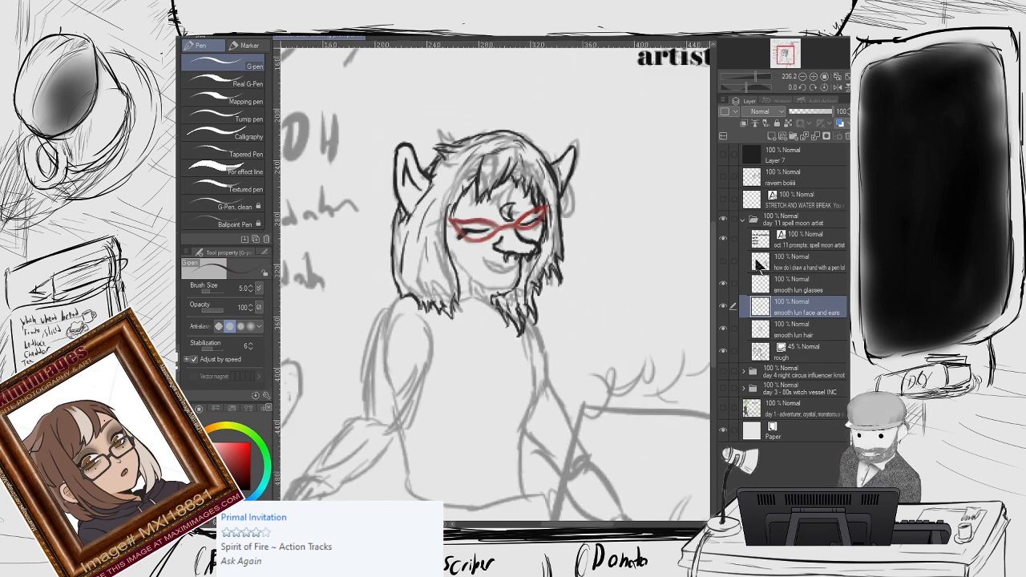
pyautogui.click(775, 136)
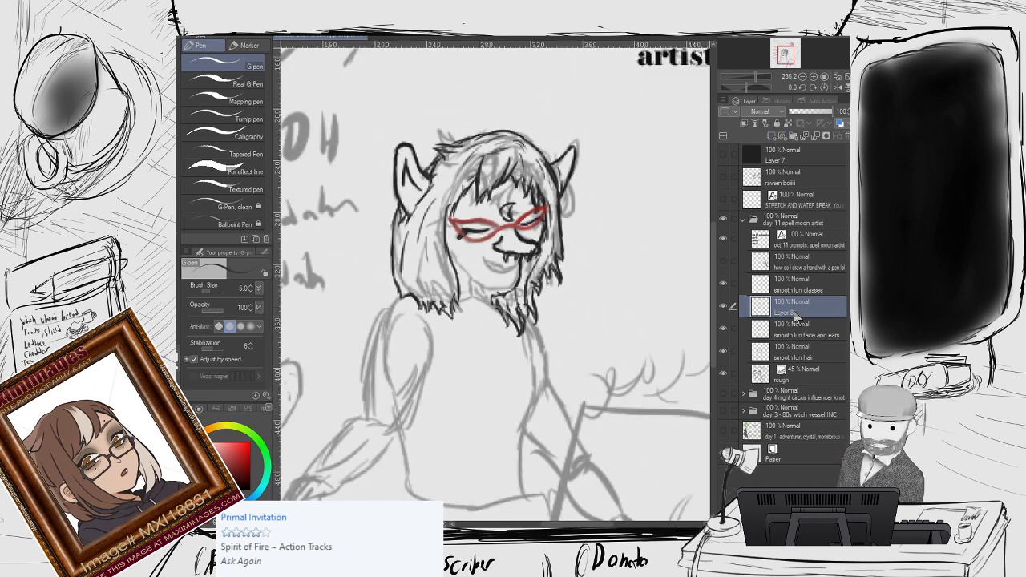
pyautogui.moveTo(794, 311); pyautogui.dragTo(800, 359)
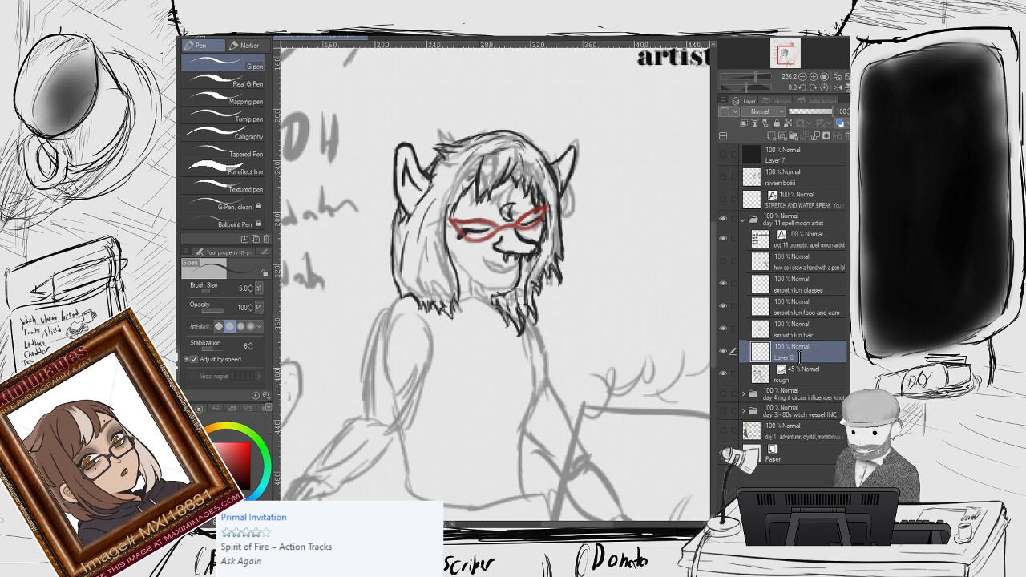
pyautogui.press('Return')
# Sample the dark line color from the "smooth lun hair" layer, and return to the "smooth lun body" layer with the G-pen.
pyautogui.moveTo(476, 318); pyautogui.dragTo(546, 246)
pyautogui.press('p')
pyautogui.scroll(4, 511, 255)
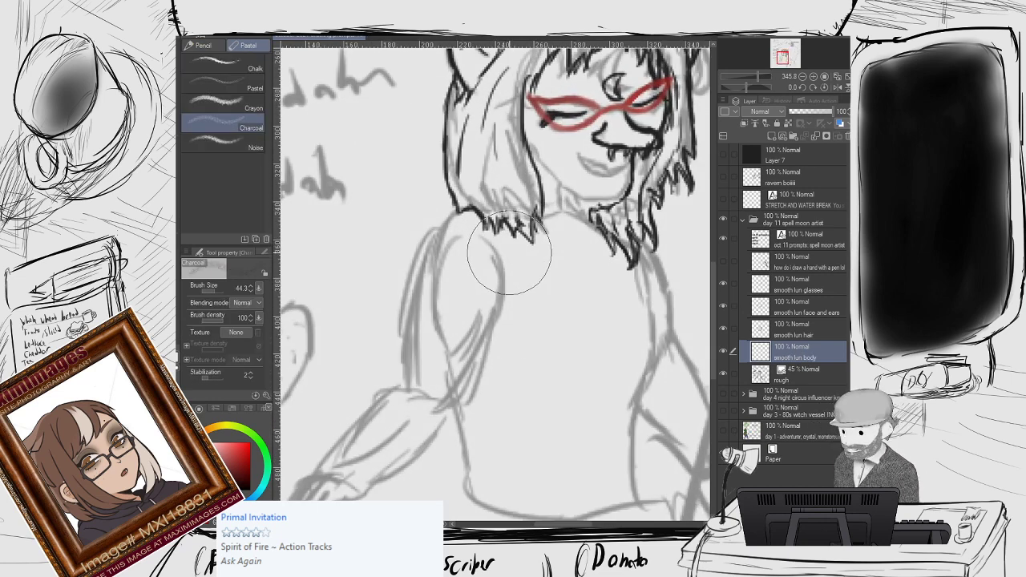
pyautogui.press('p')
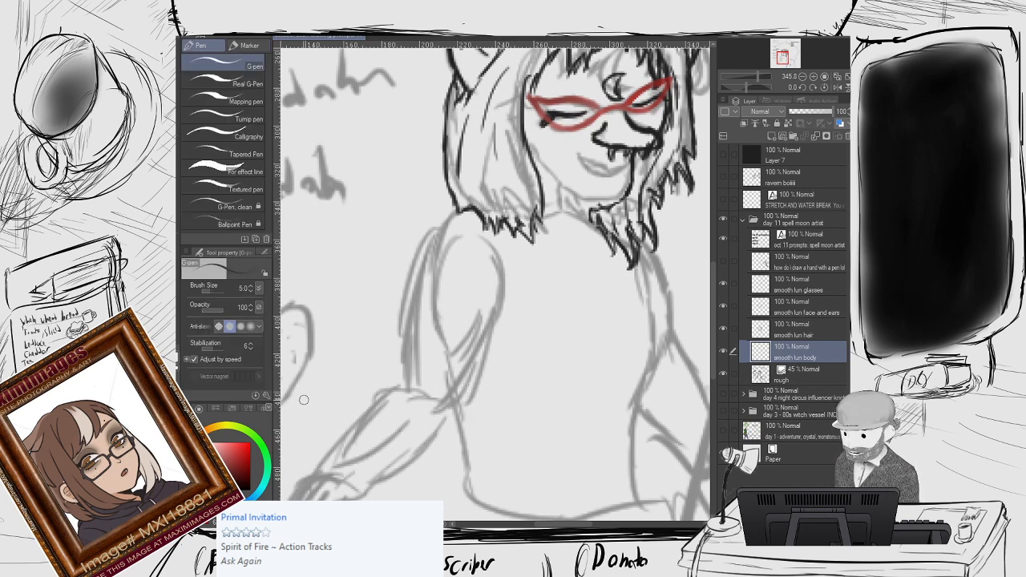
pyautogui.press('i')
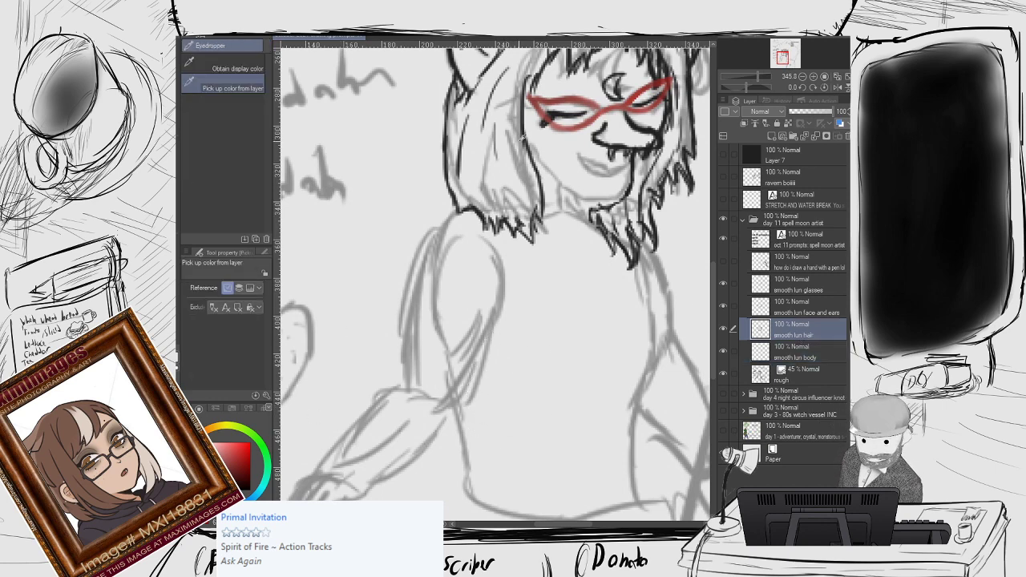
pyautogui.click(798, 333)
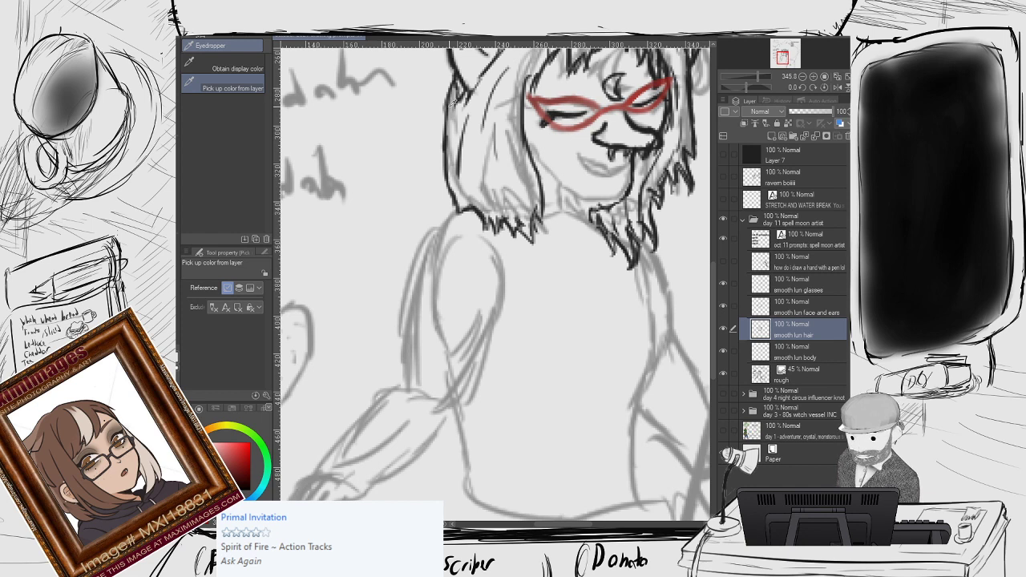
pyautogui.press('p')
pyautogui.click(795, 353)
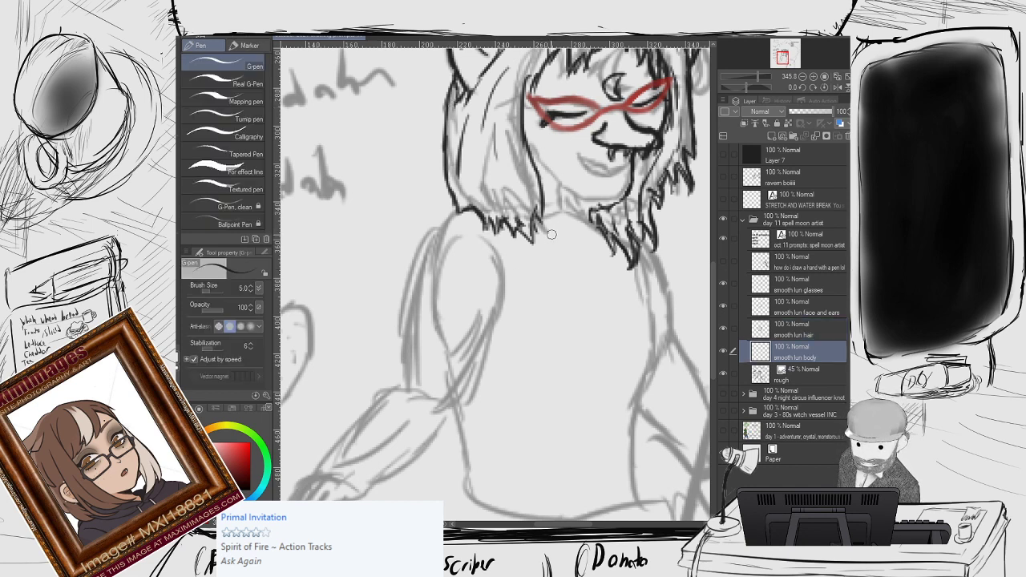
# Ink the jaw and chin curve from the near cheek on the "smooth lun face and ears" layer with the G-pen.
pyautogui.click(806, 308)
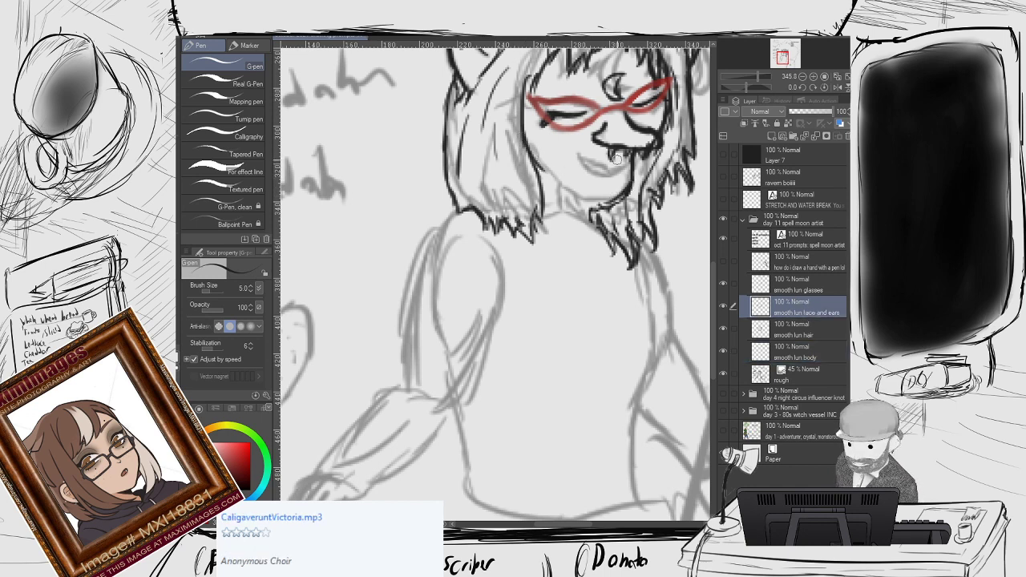
pyautogui.press('r')
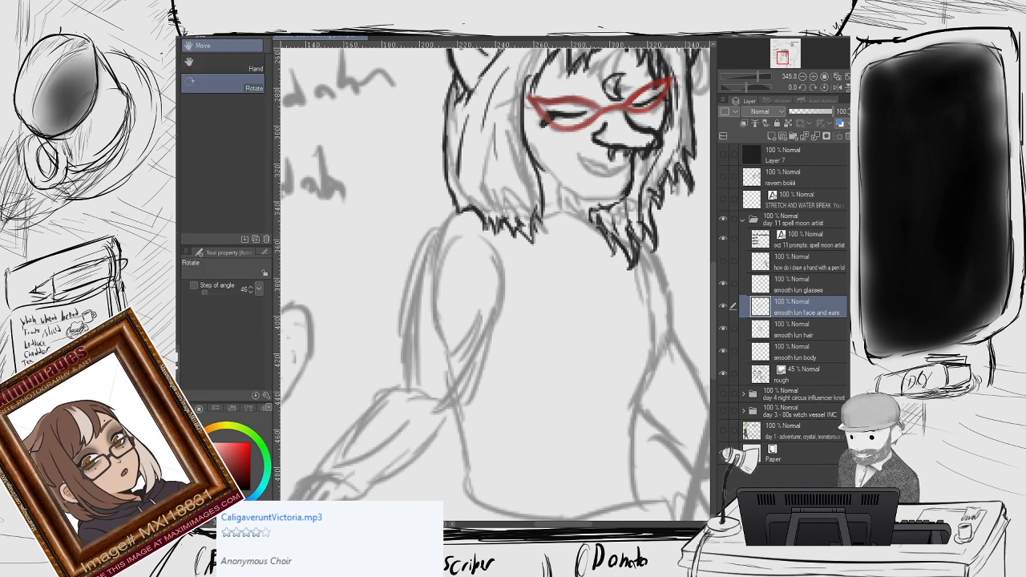
pyautogui.moveTo(480, 182); pyautogui.dragTo(454, 258)
pyautogui.scroll(2, 456, 258)
pyautogui.press('p')
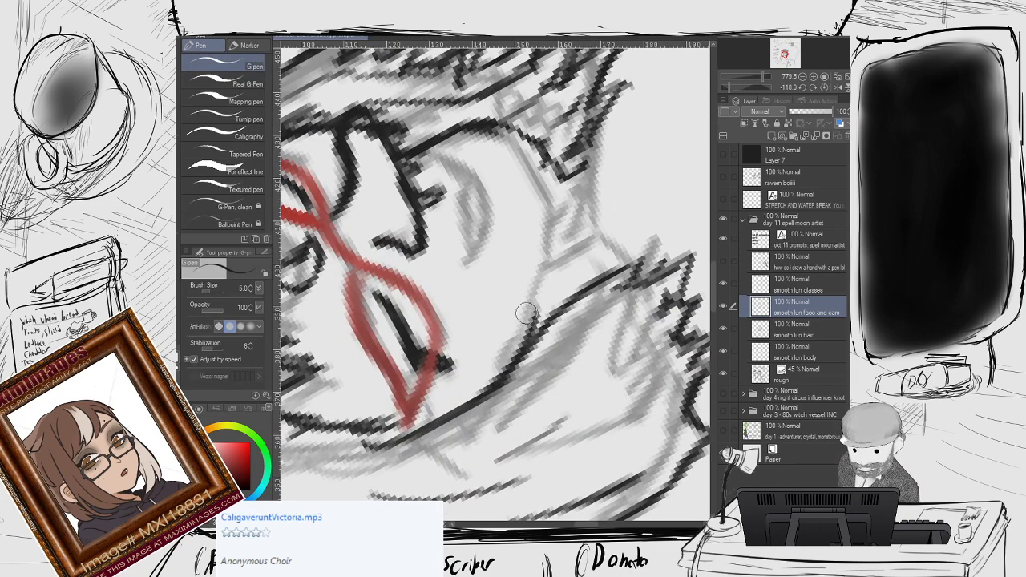
pyautogui.moveTo(525, 316)
pyautogui.mouseDown()
pyautogui.moveTo(547, 203)
pyautogui.moveTo(492, 138)
pyautogui.mouseUp()
# Erase the part of the jaw line just inside the near hair strand with the Hard eraser at size 4.5.
pyautogui.press('e')
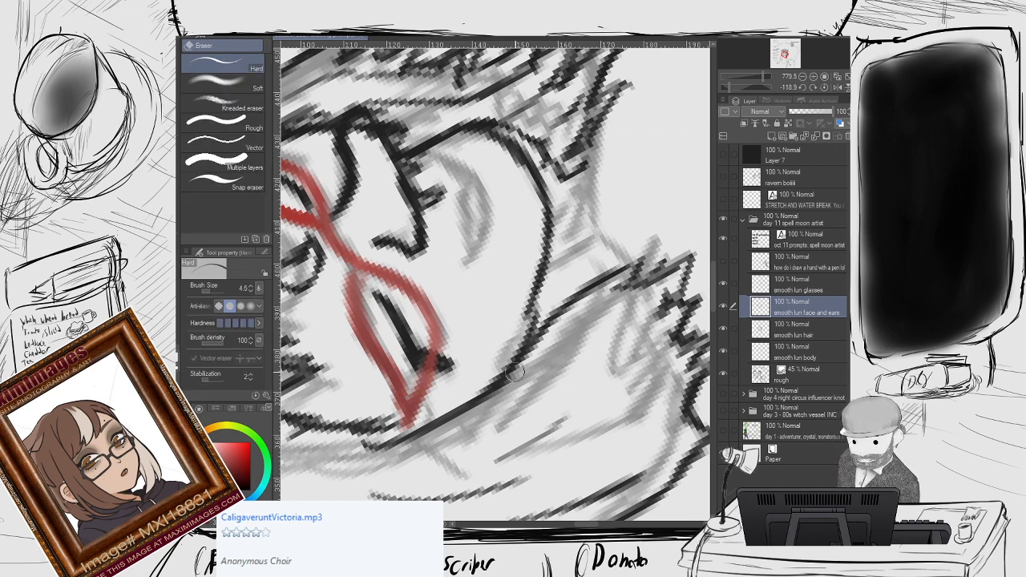
pyautogui.moveTo(515, 174); pyautogui.dragTo(504, 151)
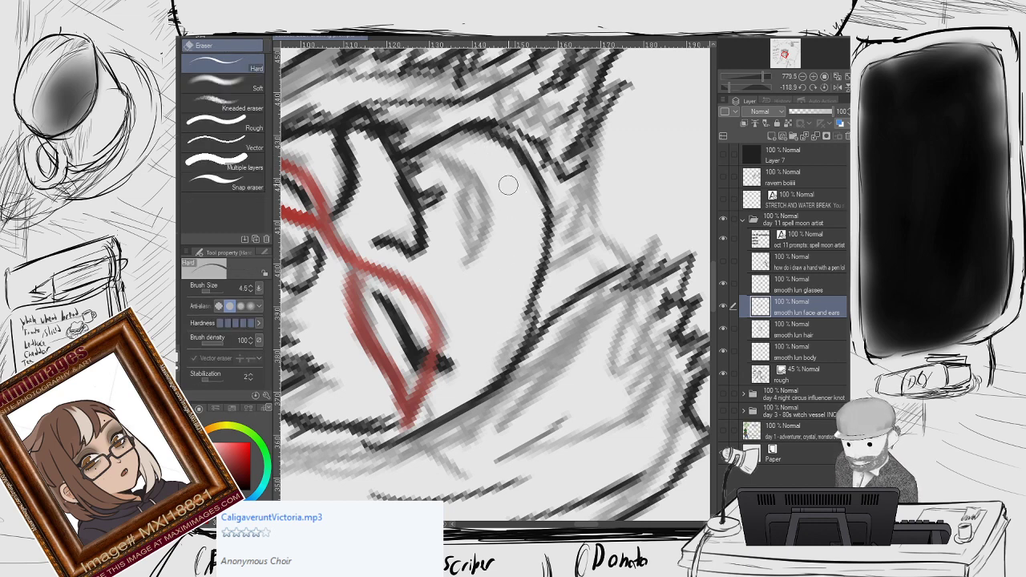
pyautogui.scroll(-3, 511, 142)
pyautogui.press('r')
pyautogui.doubleClick(506, 173)
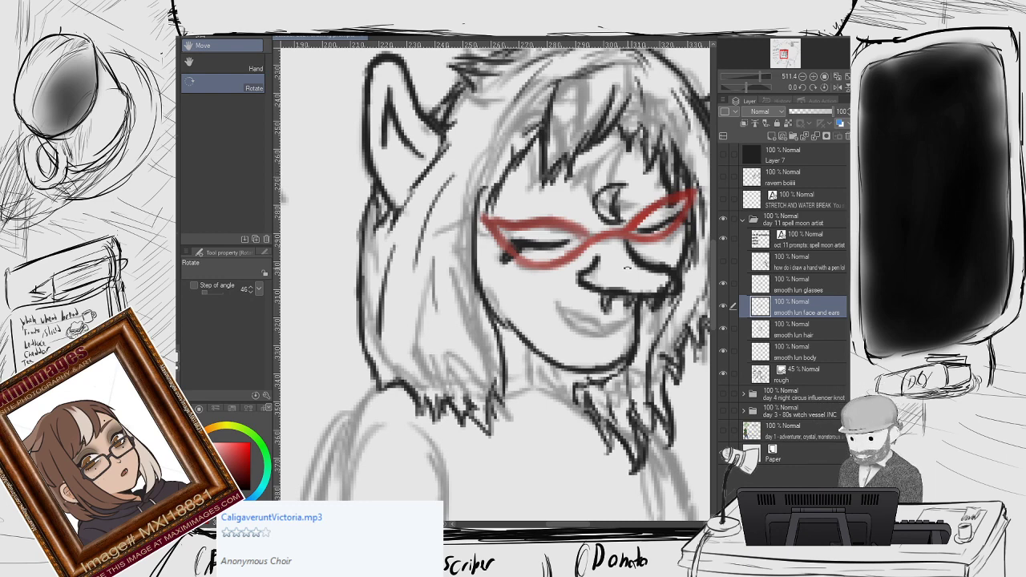
pyautogui.press('e')
pyautogui.scroll(2, 545, 293)
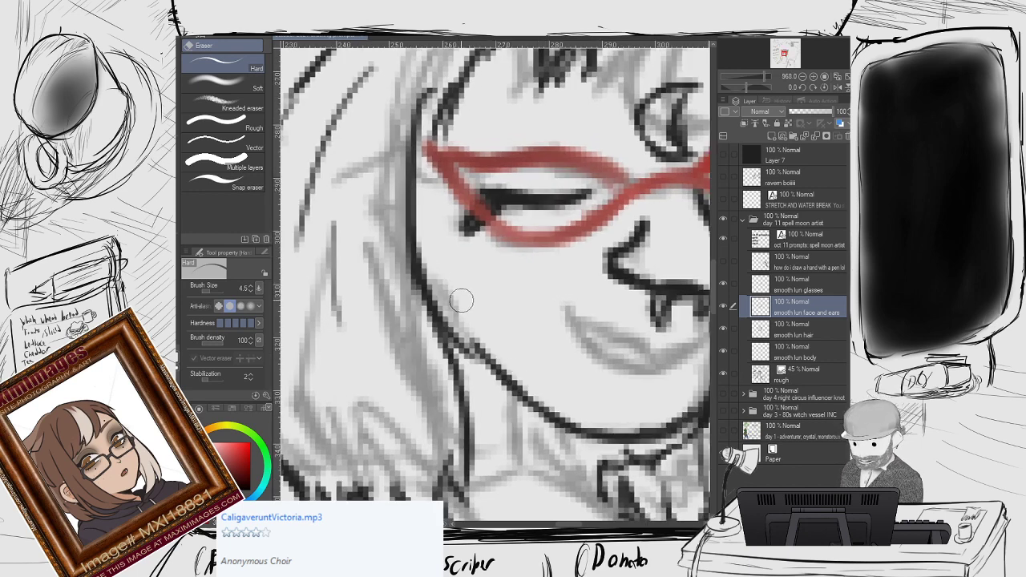
pyautogui.moveTo(507, 358)
pyautogui.mouseDown()
pyautogui.moveTo(479, 341)
pyautogui.moveTo(503, 394)
pyautogui.moveTo(504, 341)
pyautogui.moveTo(497, 379)
pyautogui.mouseUp()
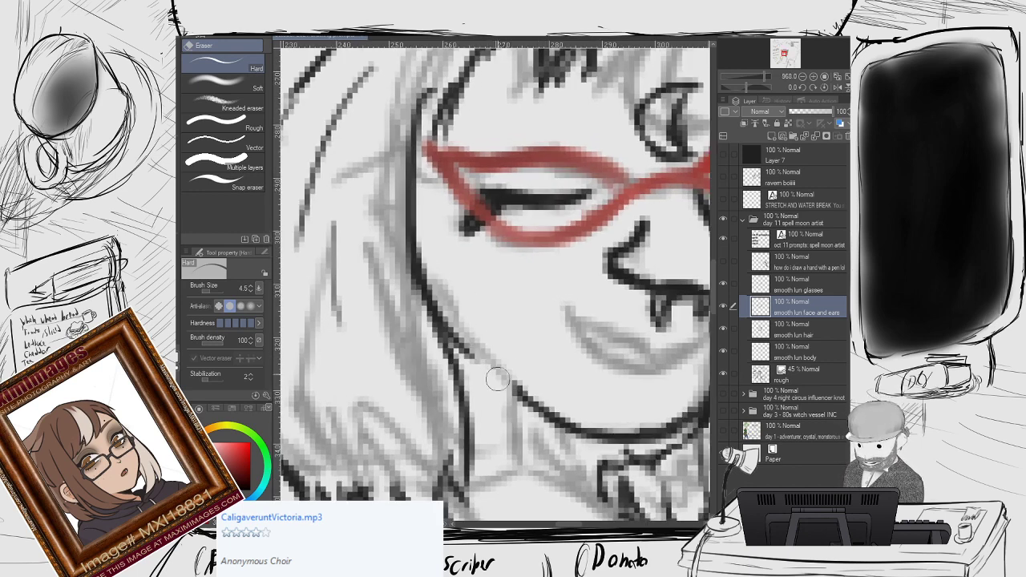
# Sketch the pointed ears, jaw and long crossing nose of a second character above the inked one on the "ravern boiiii" layer with the G-pen.
pyautogui.press('p')
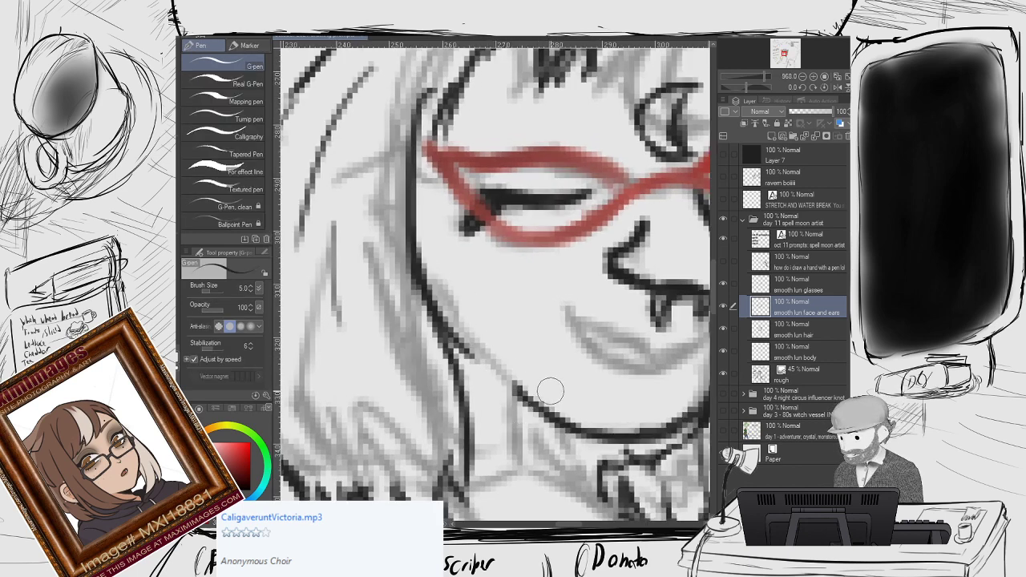
pyautogui.scroll(-4, 550, 391)
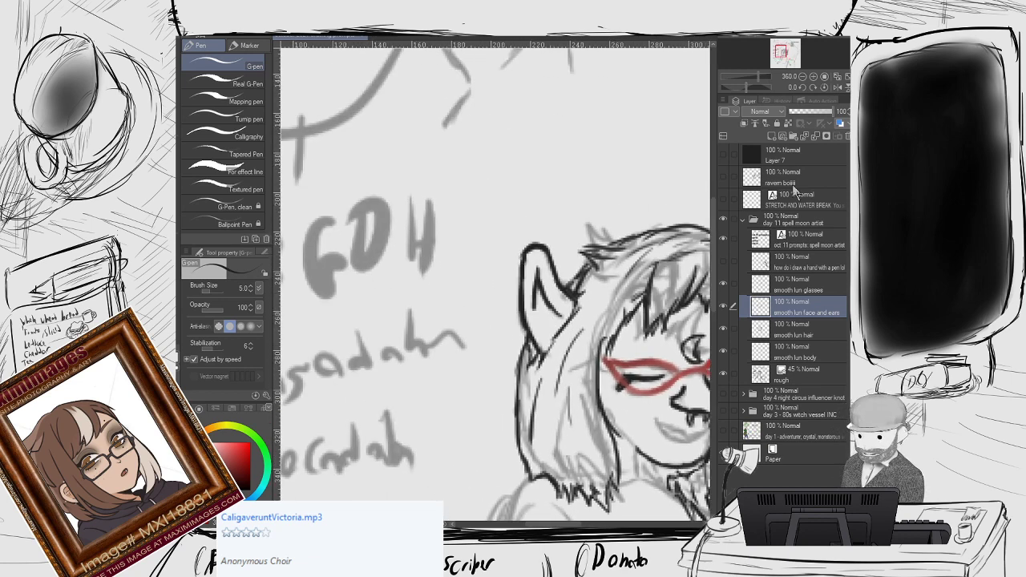
pyautogui.click(794, 184)
pyautogui.moveTo(511, 183); pyautogui.dragTo(479, 263)
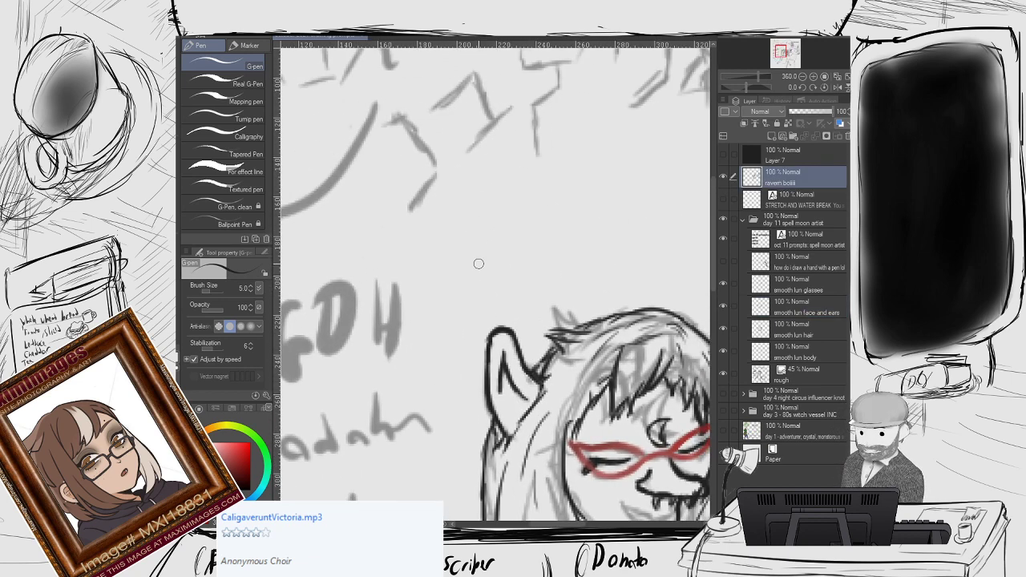
pyautogui.moveTo(455, 189)
pyautogui.mouseDown()
pyautogui.moveTo(392, 145)
pyautogui.moveTo(441, 239)
pyautogui.mouseUp()
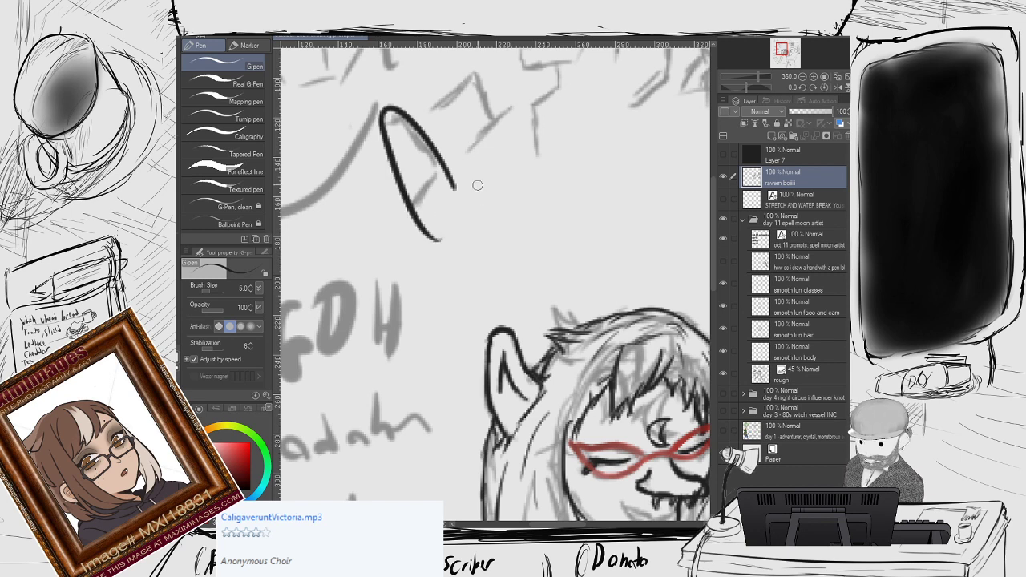
pyautogui.moveTo(545, 194)
pyautogui.mouseDown()
pyautogui.moveTo(557, 223)
pyautogui.moveTo(556, 309)
pyautogui.moveTo(483, 301)
pyautogui.mouseUp()
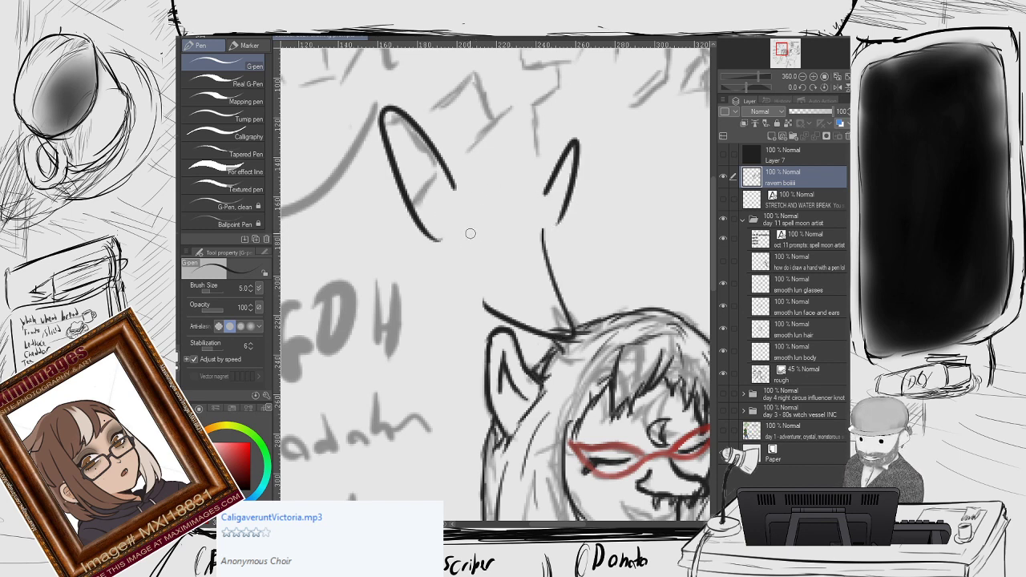
pyautogui.moveTo(513, 190)
pyautogui.mouseDown()
pyautogui.moveTo(585, 281)
pyautogui.moveTo(513, 248)
pyautogui.mouseUp()
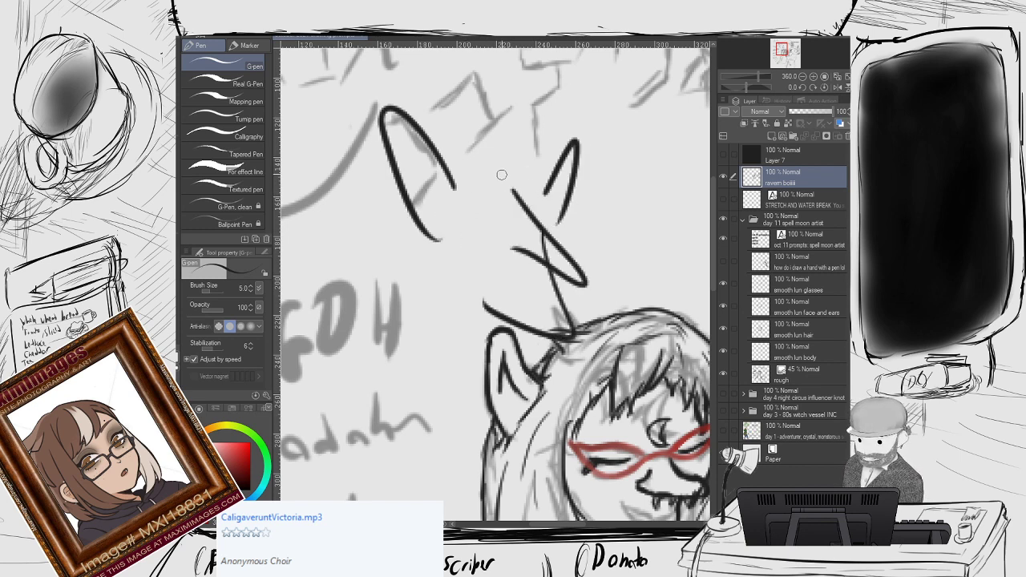
# Draw the second character's crown and cheek line, plus the eyes with lashes and the toothy open mouth.
pyautogui.moveTo(543, 173)
pyautogui.mouseDown()
pyautogui.moveTo(496, 143)
pyautogui.moveTo(453, 189)
pyautogui.mouseUp()
pyautogui.moveTo(439, 239); pyautogui.dragTo(482, 290)
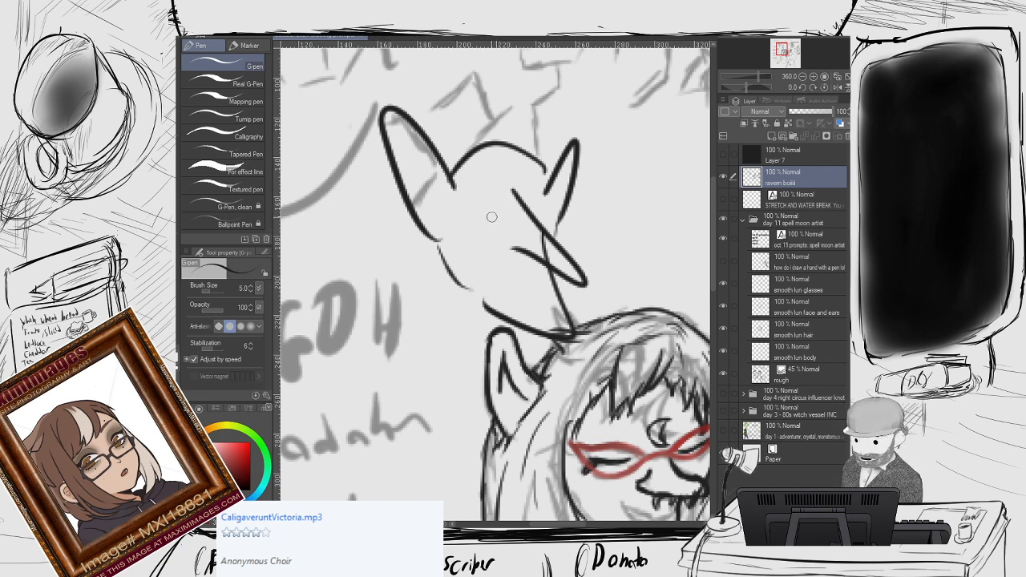
pyautogui.moveTo(506, 216)
pyautogui.mouseDown()
pyautogui.moveTo(471, 186)
pyautogui.moveTo(501, 225)
pyautogui.moveTo(535, 189)
pyautogui.moveTo(525, 223)
pyautogui.mouseUp()
pyautogui.moveTo(542, 263)
pyautogui.mouseDown()
pyautogui.moveTo(495, 265)
pyautogui.moveTo(532, 270)
pyautogui.moveTo(584, 257)
pyautogui.moveTo(491, 286)
pyautogui.mouseUp()
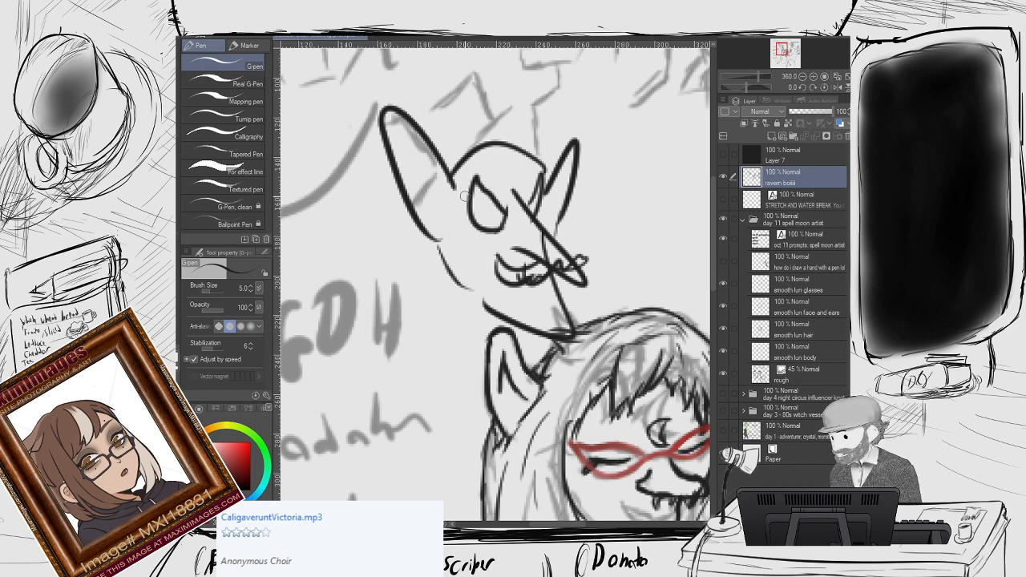
pyautogui.moveTo(471, 193); pyautogui.dragTo(449, 199)
pyautogui.moveTo(446, 217); pyautogui.dragTo(464, 220)
pyautogui.moveTo(535, 186); pyautogui.dragTo(548, 193)
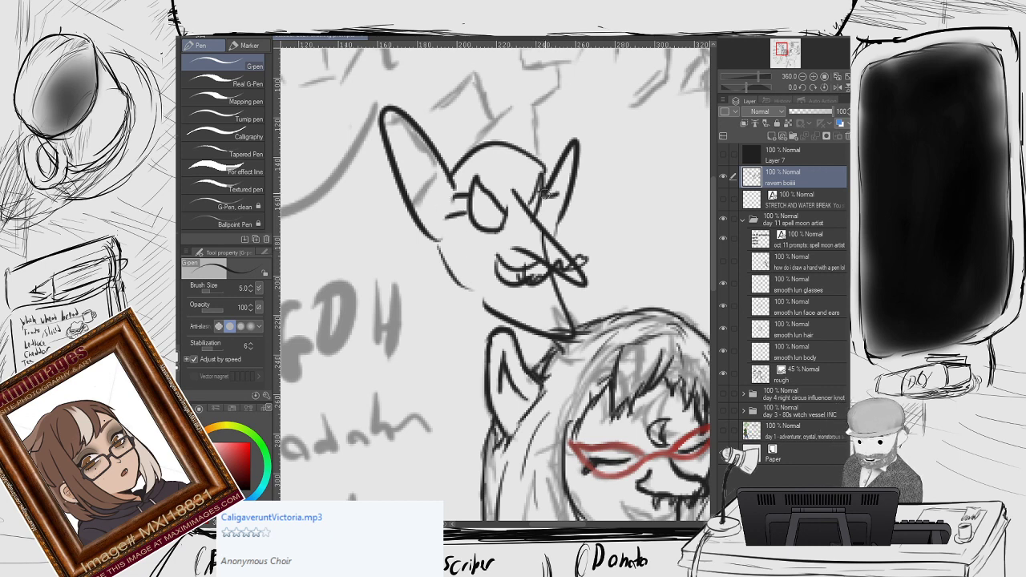
pyautogui.moveTo(532, 261)
pyautogui.mouseDown()
pyautogui.moveTo(518, 277)
pyautogui.moveTo(498, 267)
pyautogui.moveTo(523, 264)
pyautogui.mouseUp()
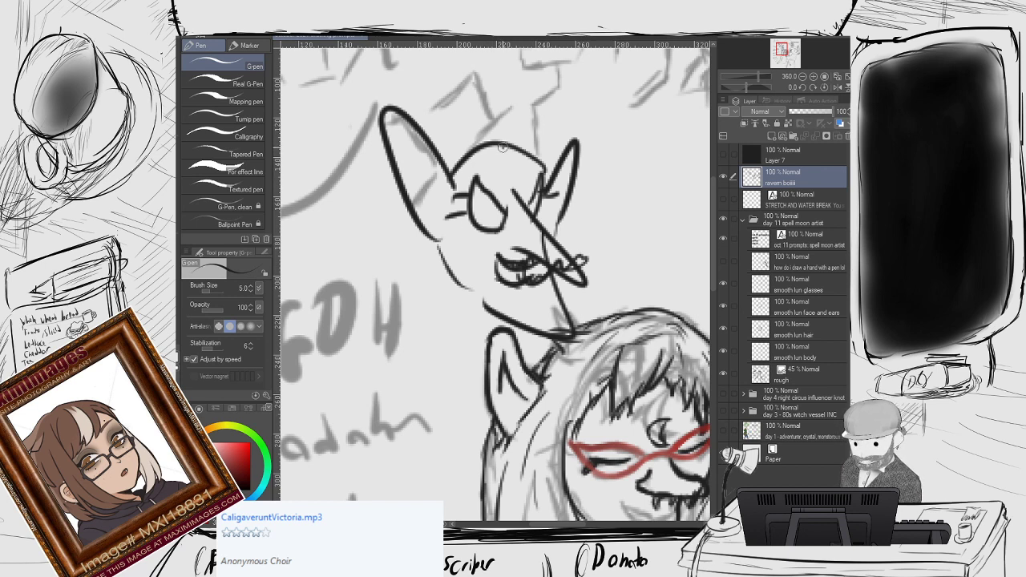
# Scribble the second character's hair and neck lines, and hide the "ravern boiiii" layer.
pyautogui.moveTo(503, 146)
pyautogui.mouseDown()
pyautogui.moveTo(460, 186)
pyautogui.moveTo(517, 148)
pyautogui.moveTo(537, 170)
pyautogui.moveTo(481, 151)
pyautogui.moveTo(437, 191)
pyautogui.moveTo(423, 323)
pyautogui.mouseUp()
pyautogui.moveTo(433, 220)
pyautogui.mouseDown()
pyautogui.moveTo(387, 314)
pyautogui.moveTo(409, 338)
pyautogui.mouseUp()
pyautogui.moveTo(550, 195)
pyautogui.mouseDown()
pyautogui.moveTo(547, 225)
pyautogui.moveTo(567, 252)
pyautogui.moveTo(559, 308)
pyautogui.mouseUp()
pyautogui.moveTo(482, 296)
pyautogui.mouseDown()
pyautogui.moveTo(497, 384)
pyautogui.moveTo(431, 307)
pyautogui.mouseUp()
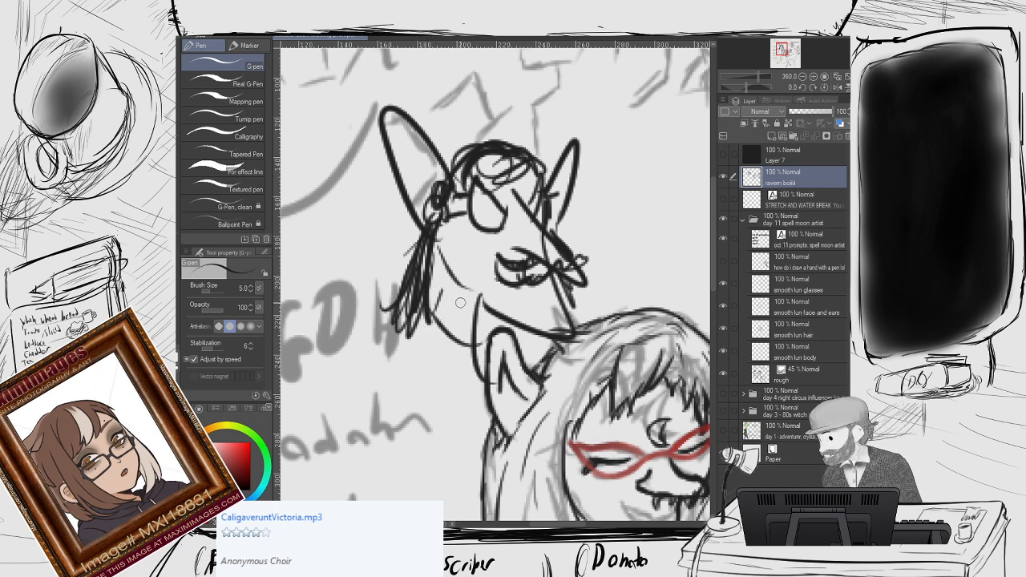
pyautogui.click(724, 178)
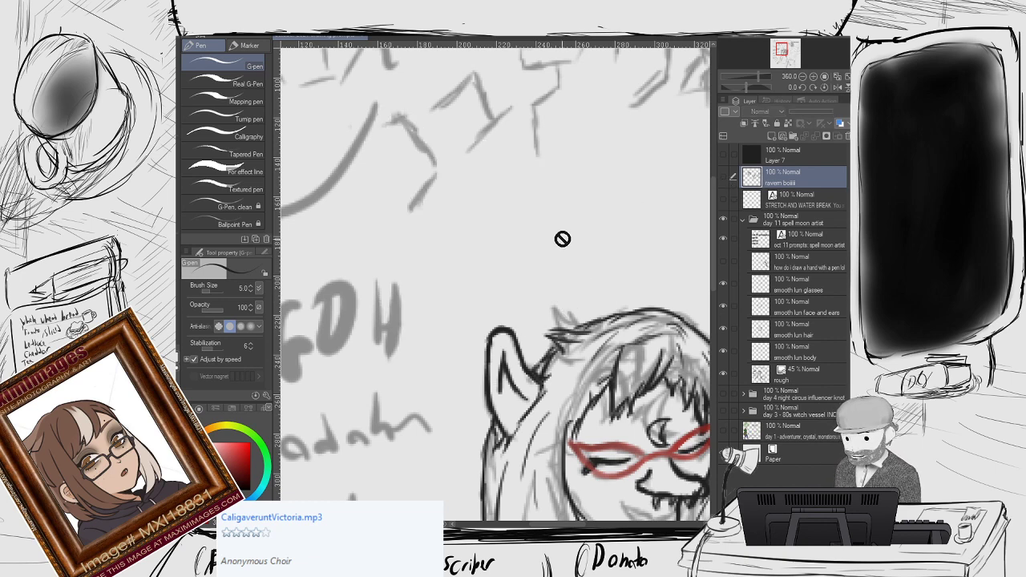
pyautogui.moveTo(569, 289); pyautogui.dragTo(445, 178)
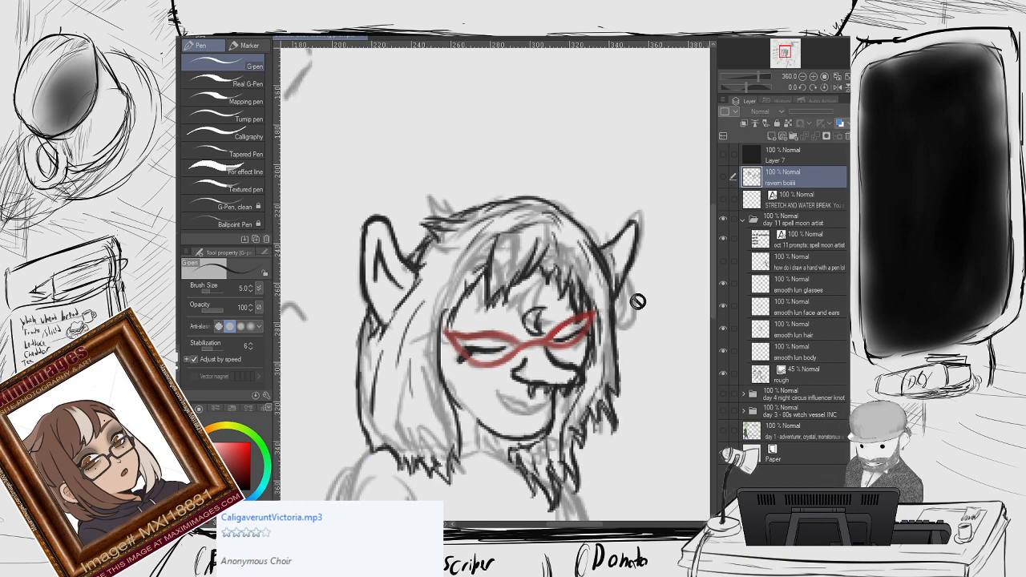
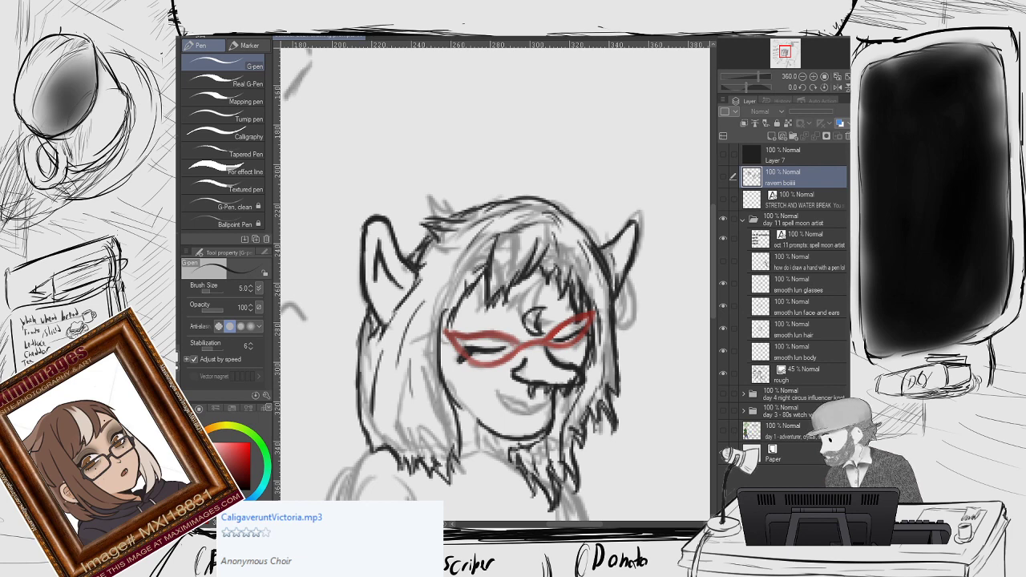
# Make the "smooth lun body" layer active for drawing over the rough torso.
pyautogui.click(759, 330)
pyautogui.scroll(-2, 464, 313)
pyautogui.moveTo(464, 314); pyautogui.dragTo(455, 215)
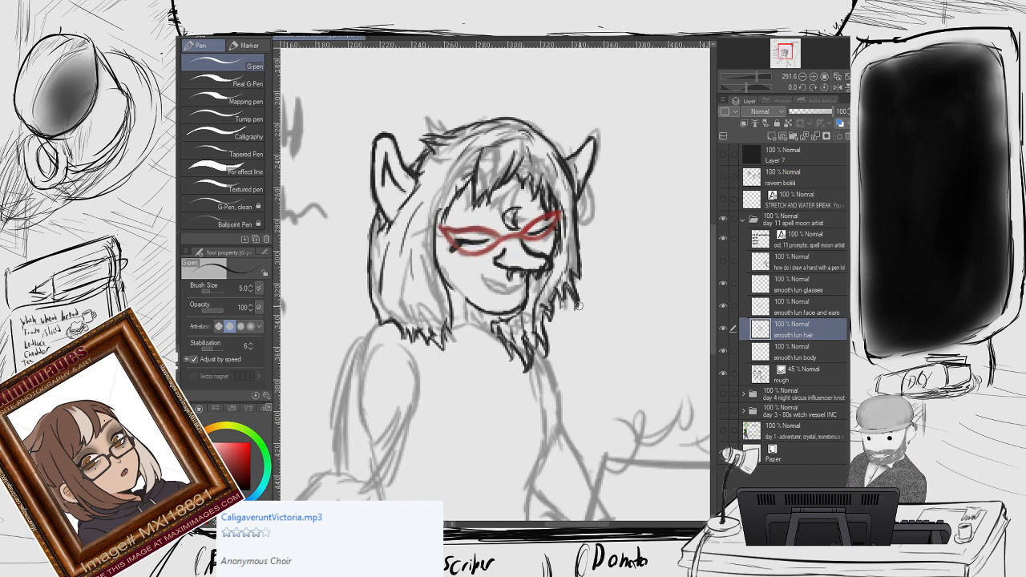
pyautogui.click(808, 358)
pyautogui.moveTo(488, 331); pyautogui.dragTo(580, 283)
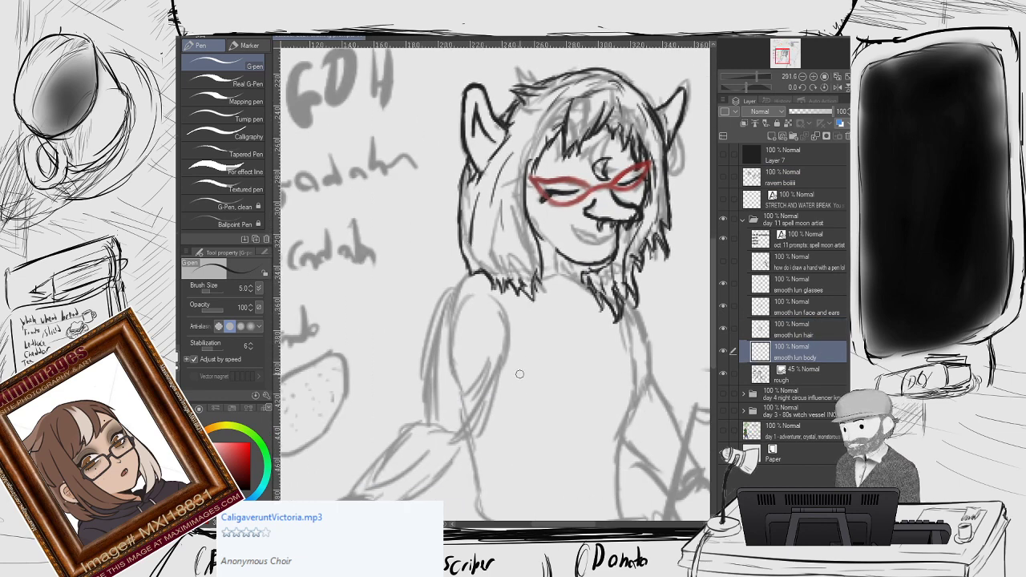
# View the whole canvas with the "ravern boiiii" layer temporarily shown, and hide that layer again.
pyautogui.scroll(-5, 562, 365)
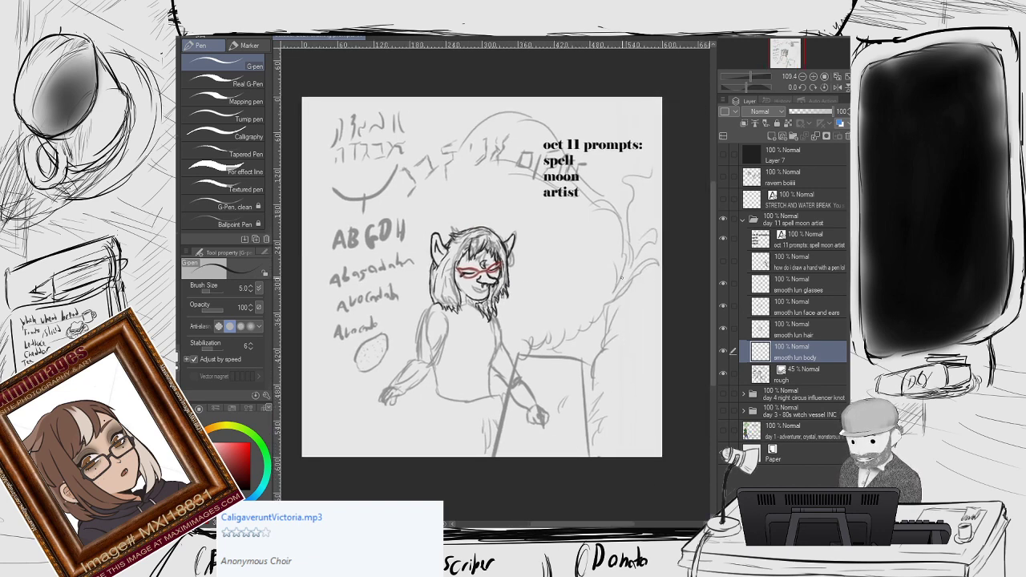
pyautogui.click(722, 183)
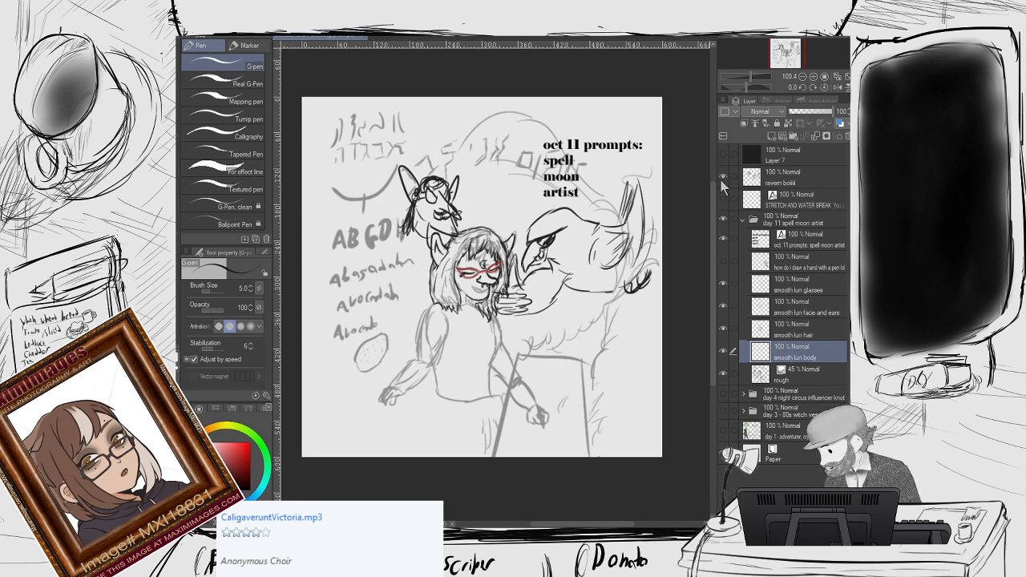
pyautogui.click(723, 183)
# Ink the near side of the neck and the short collar curve below the chin on the "smooth lun body" layer.
pyautogui.scroll(5, 554, 275)
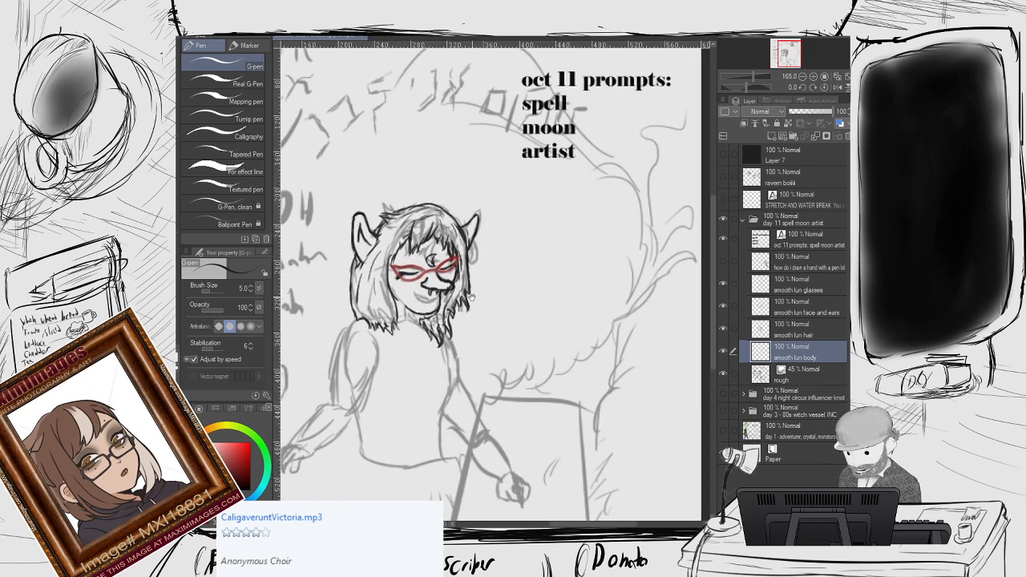
pyautogui.moveTo(554, 275); pyautogui.dragTo(521, 247)
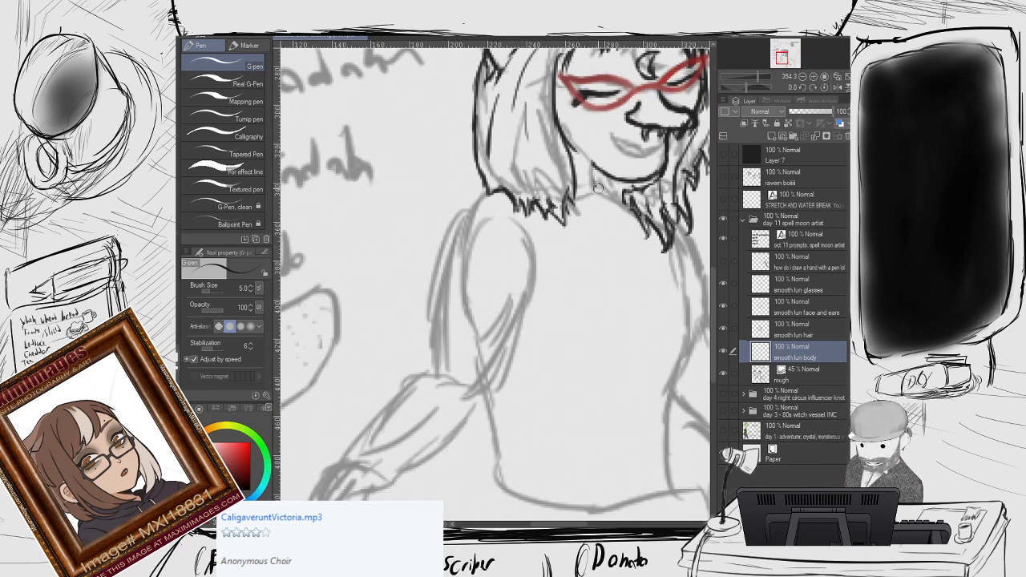
pyautogui.moveTo(592, 165); pyautogui.dragTo(594, 190)
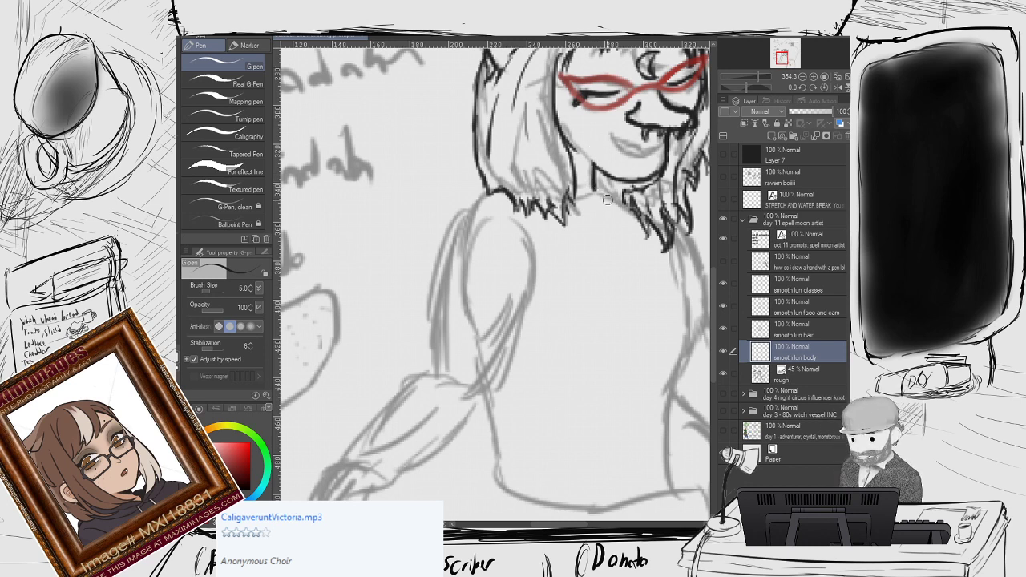
pyautogui.moveTo(589, 183); pyautogui.dragTo(614, 195)
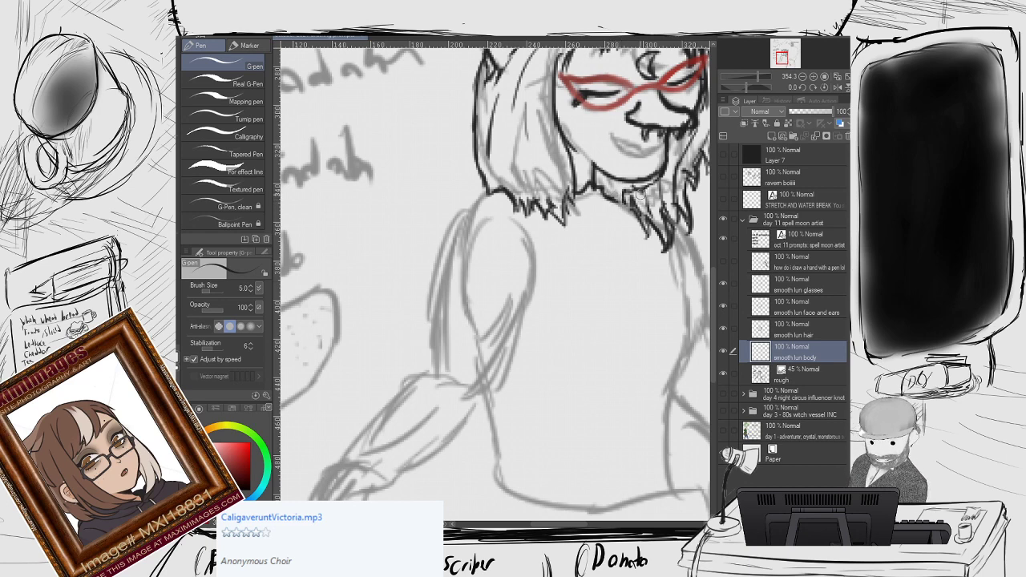
# Clean up the hair strands just below the chin on the "smooth lun hair" layer with the Hard eraser at size 4.5.
pyautogui.scroll(-2, 604, 258)
pyautogui.moveTo(609, 270); pyautogui.dragTo(538, 312)
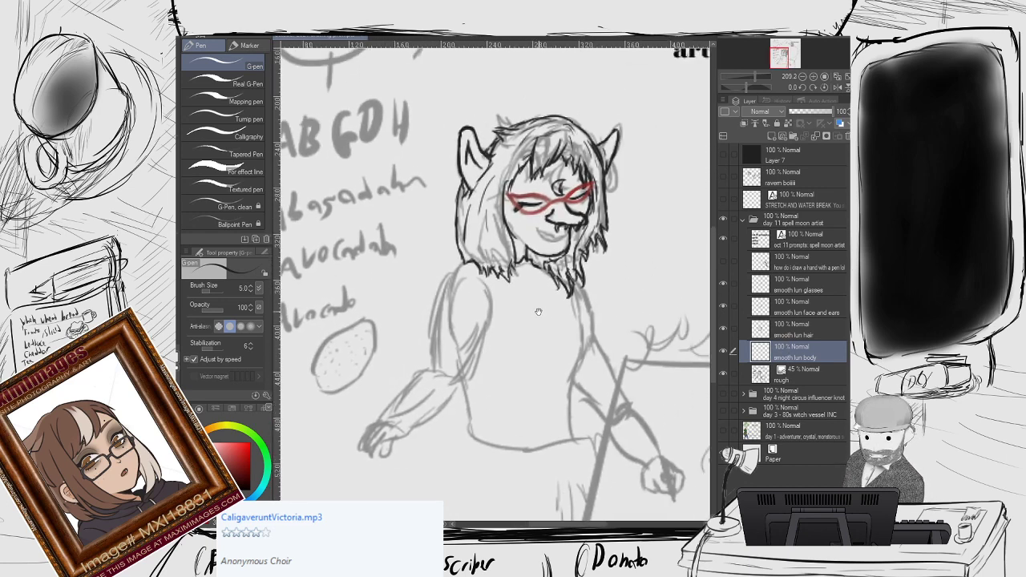
pyautogui.scroll(5, 538, 312)
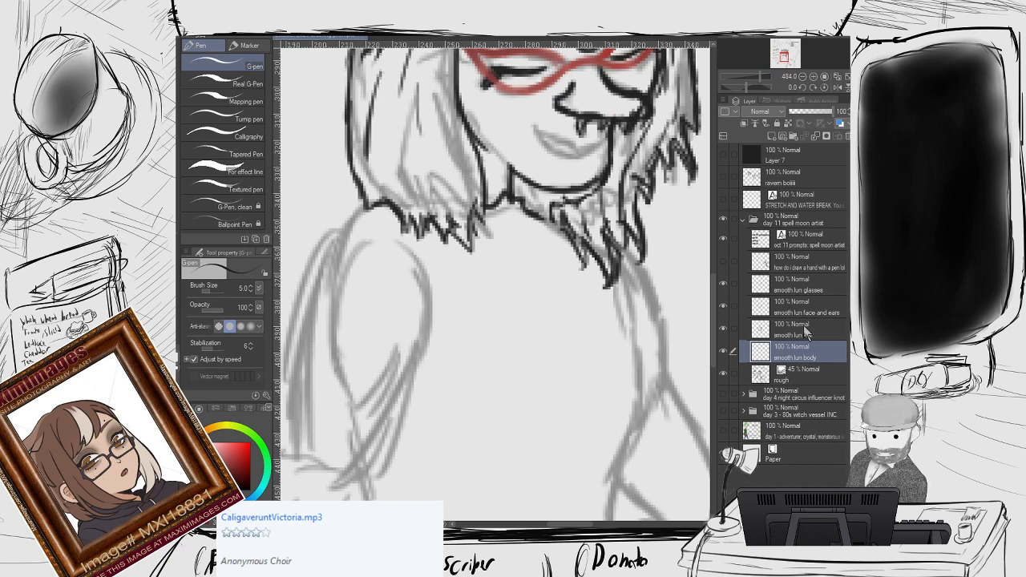
pyautogui.click(806, 331)
pyautogui.press('e')
pyautogui.moveTo(583, 205); pyautogui.dragTo(561, 197)
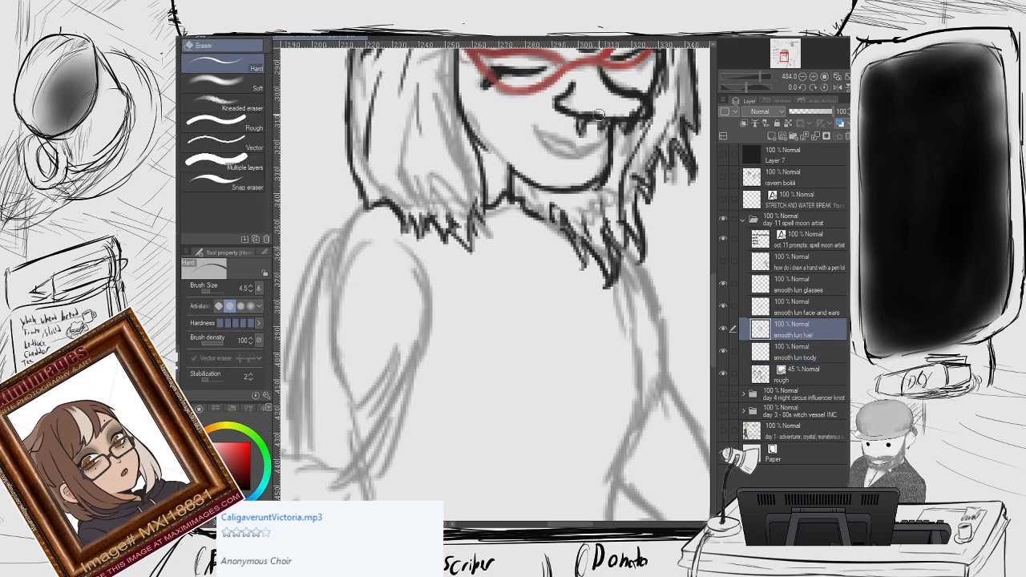
# Ink the far shoulder and outer upper-arm line below the hair on the "smooth lun body" layer with the G-pen.
pyautogui.press('p')
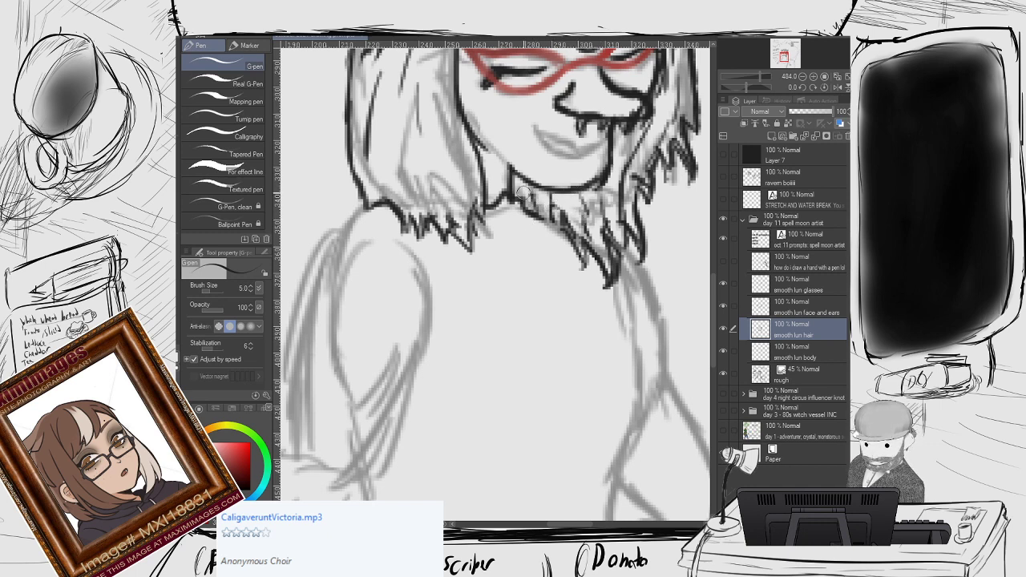
pyautogui.click(802, 353)
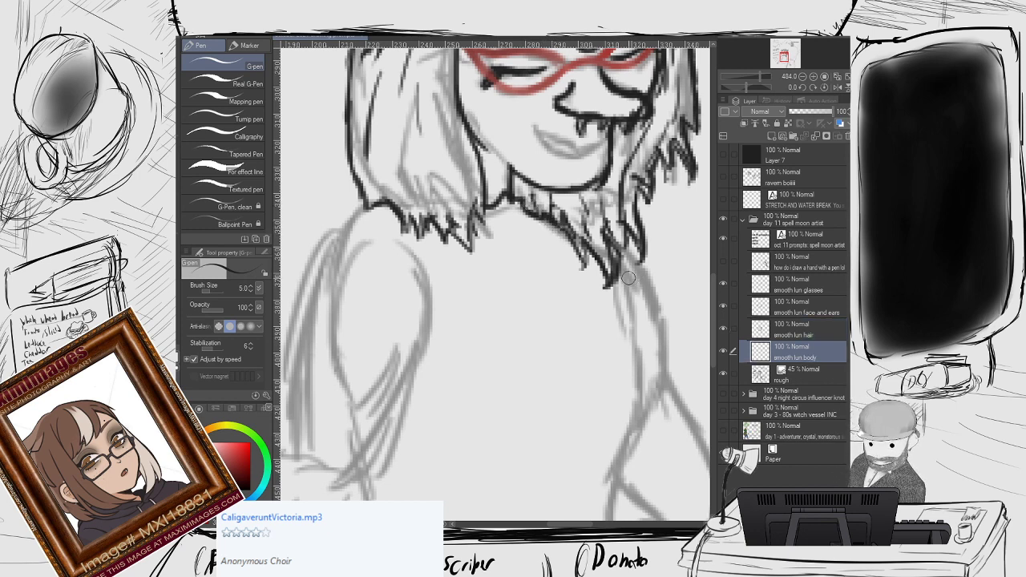
pyautogui.moveTo(615, 250); pyautogui.dragTo(664, 351)
# Ink both sides of the near short sleeve and its wavy hem across the upper arm.
pyautogui.scroll(-1, 631, 107)
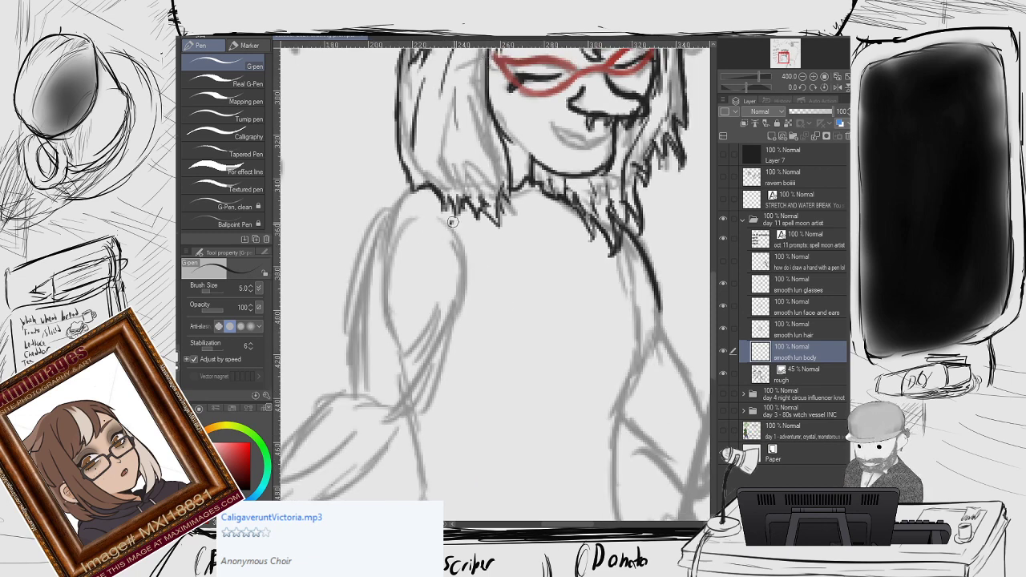
pyautogui.moveTo(454, 218); pyautogui.dragTo(450, 310)
pyautogui.moveTo(393, 210); pyautogui.dragTo(377, 303)
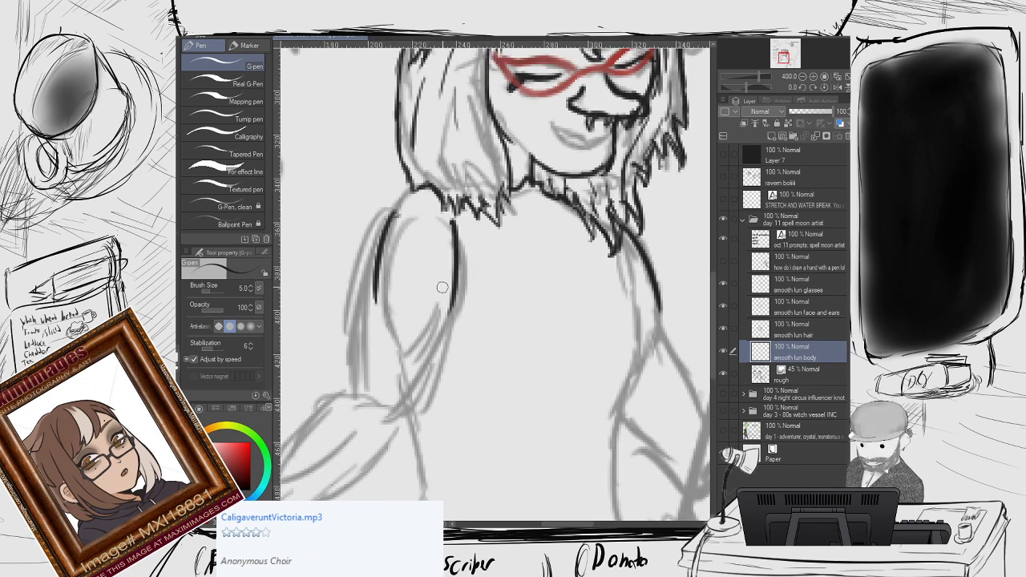
pyautogui.moveTo(449, 296)
pyautogui.mouseDown()
pyautogui.moveTo(381, 299)
pyautogui.moveTo(427, 292)
pyautogui.moveTo(426, 279)
pyautogui.moveTo(399, 292)
pyautogui.mouseUp()
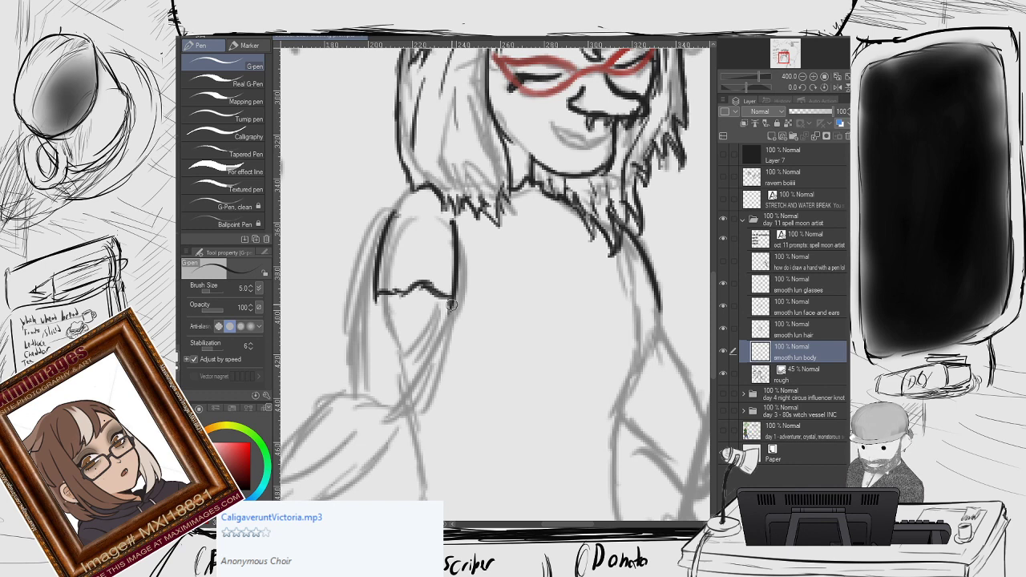
# Ink both sides of the near arm from the sleeve hem down toward the elbow.
pyautogui.moveTo(450, 300); pyautogui.dragTo(432, 360)
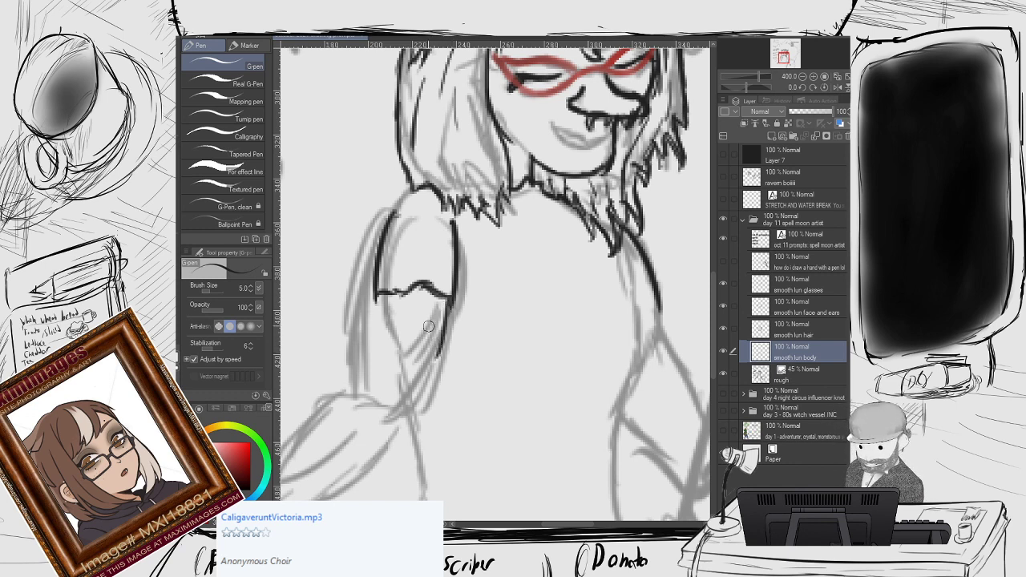
pyautogui.moveTo(378, 294); pyautogui.dragTo(362, 372)
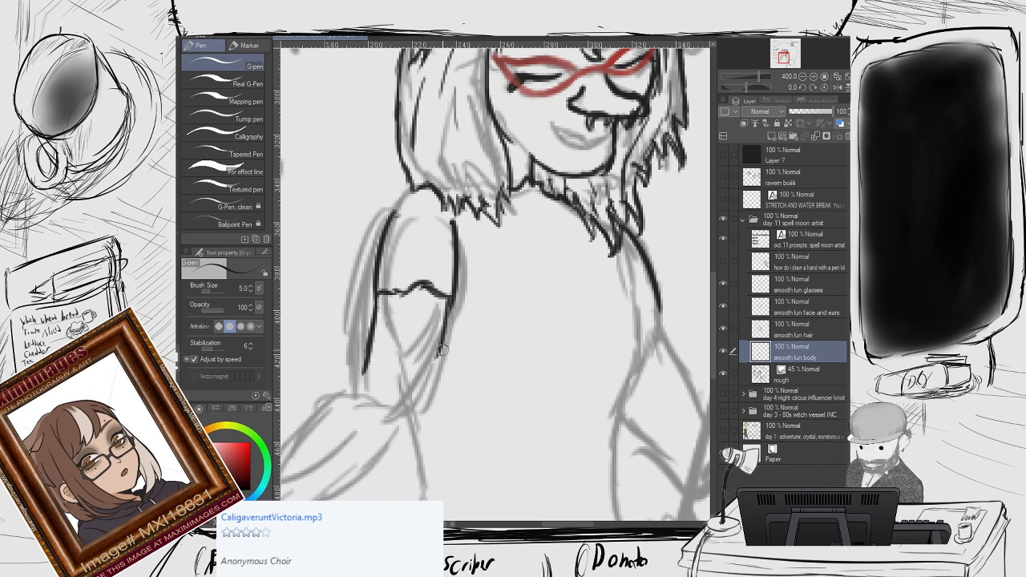
pyautogui.moveTo(440, 343); pyautogui.dragTo(416, 410)
# Erase the lower part of the near arm's inner line above the elbow with the Hard eraser at size 4.5.
pyautogui.scroll(-4, 455, 313)
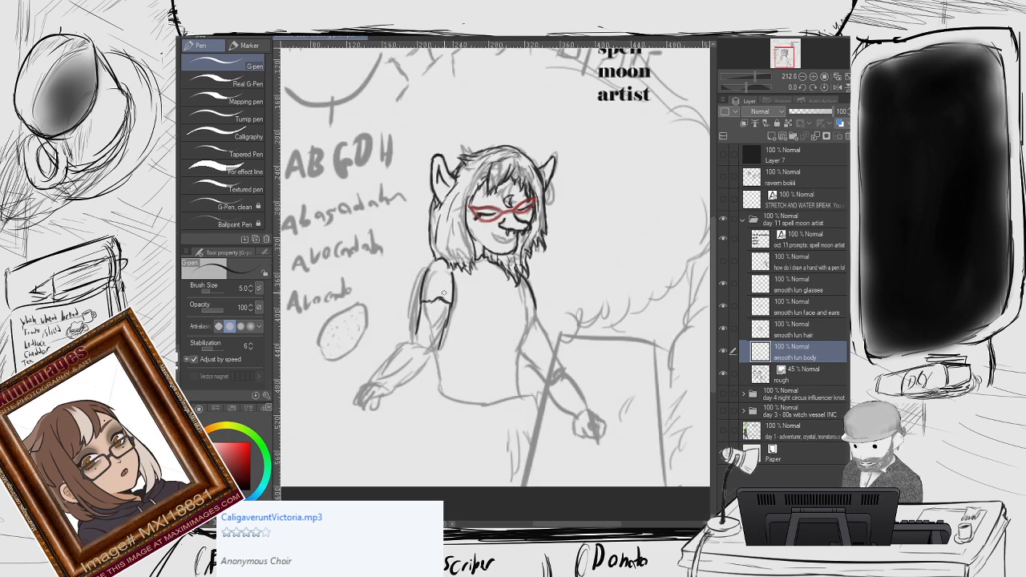
pyautogui.moveTo(447, 290); pyautogui.dragTo(474, 266)
pyautogui.scroll(2, 456, 274)
pyautogui.scroll(2, 498, 214)
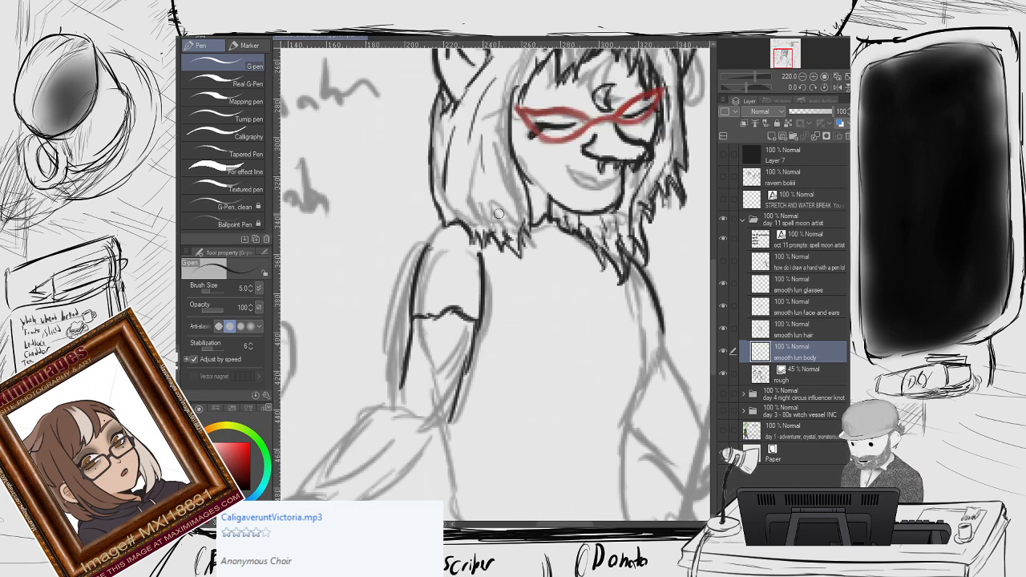
pyautogui.press('e')
pyautogui.moveTo(469, 355)
pyautogui.mouseDown()
pyautogui.moveTo(451, 396)
pyautogui.moveTo(465, 365)
pyautogui.mouseUp()
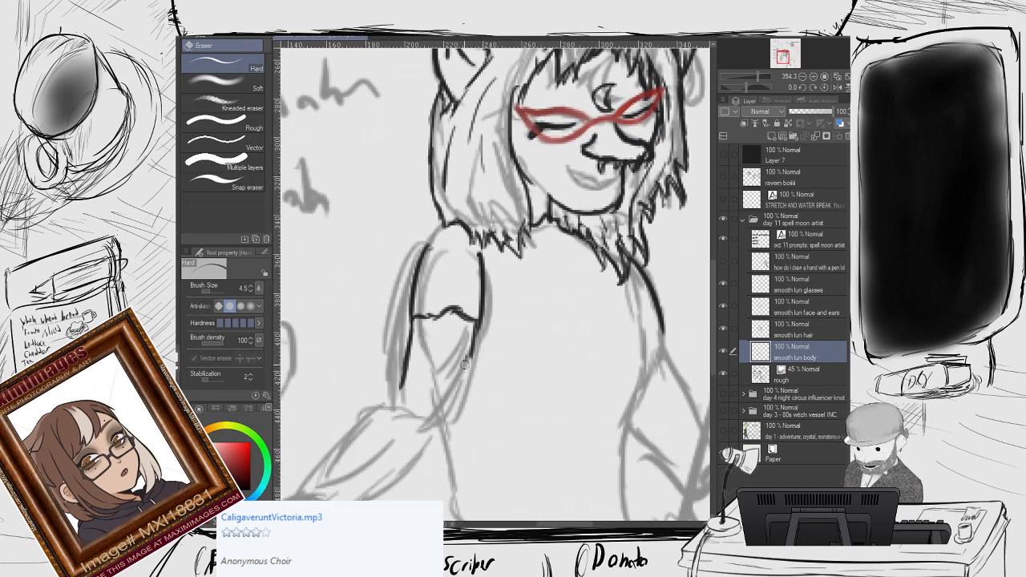
# Erase both near arm lines below the short sleeve's hem with the Hard eraser at size 26.7.
pyautogui.click(215, 292)
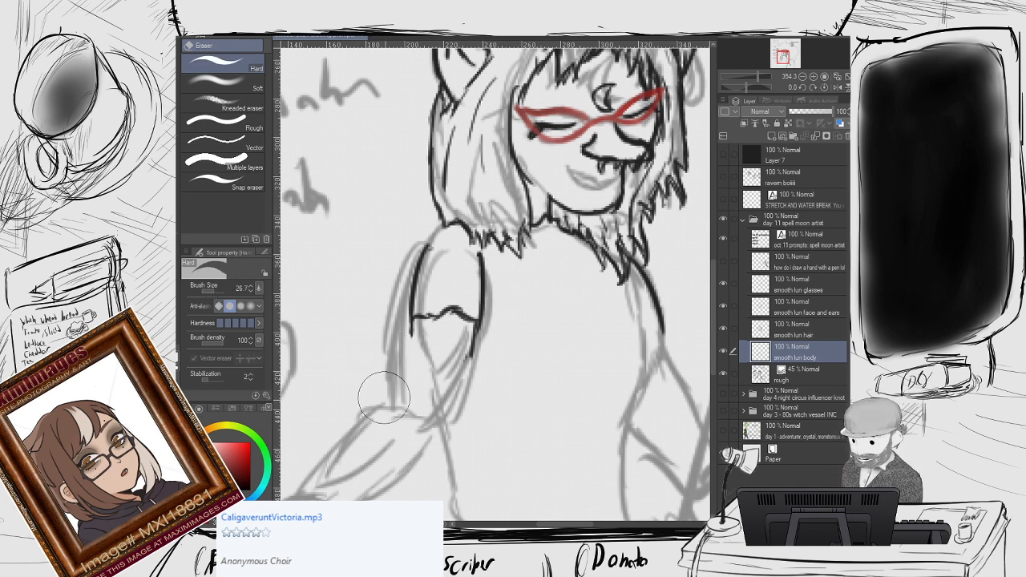
pyautogui.moveTo(484, 380)
pyautogui.mouseDown()
pyautogui.moveTo(472, 350)
pyautogui.moveTo(464, 394)
pyautogui.mouseUp()
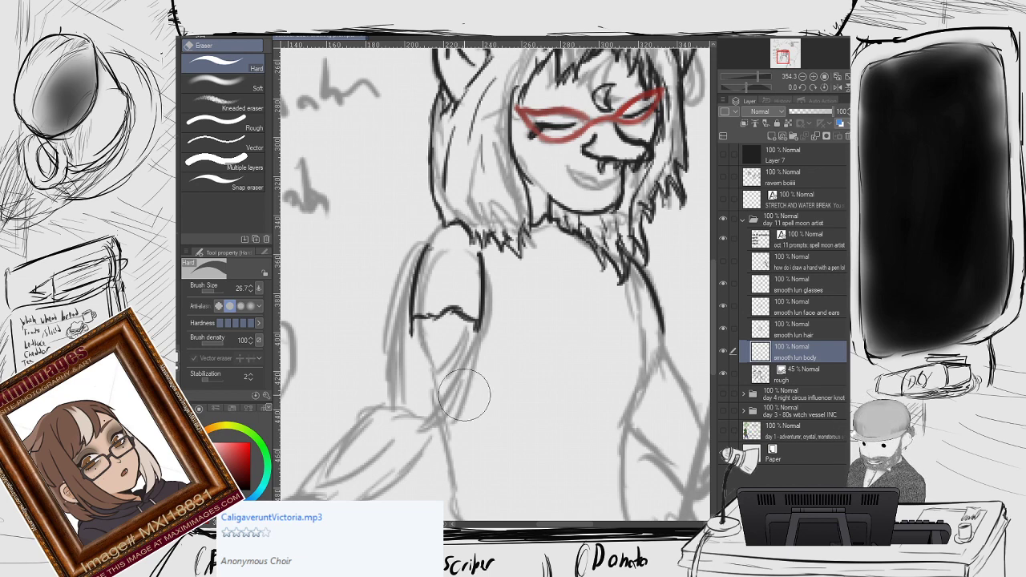
pyautogui.press('p')
pyautogui.moveTo(477, 321); pyautogui.dragTo(465, 369)
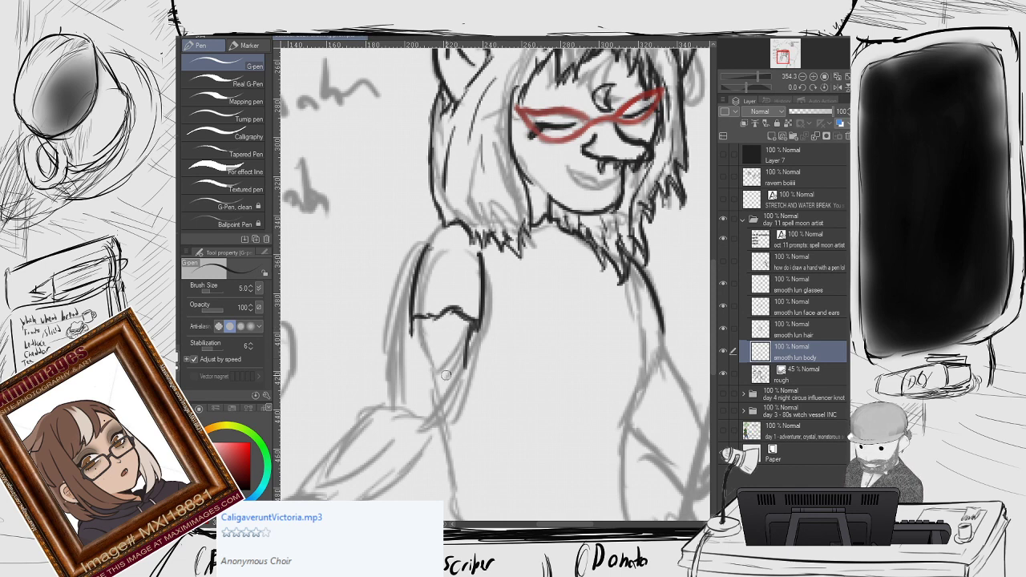
pyautogui.moveTo(466, 361)
pyautogui.mouseDown()
pyautogui.moveTo(453, 406)
pyautogui.moveTo(408, 392)
pyautogui.mouseUp()
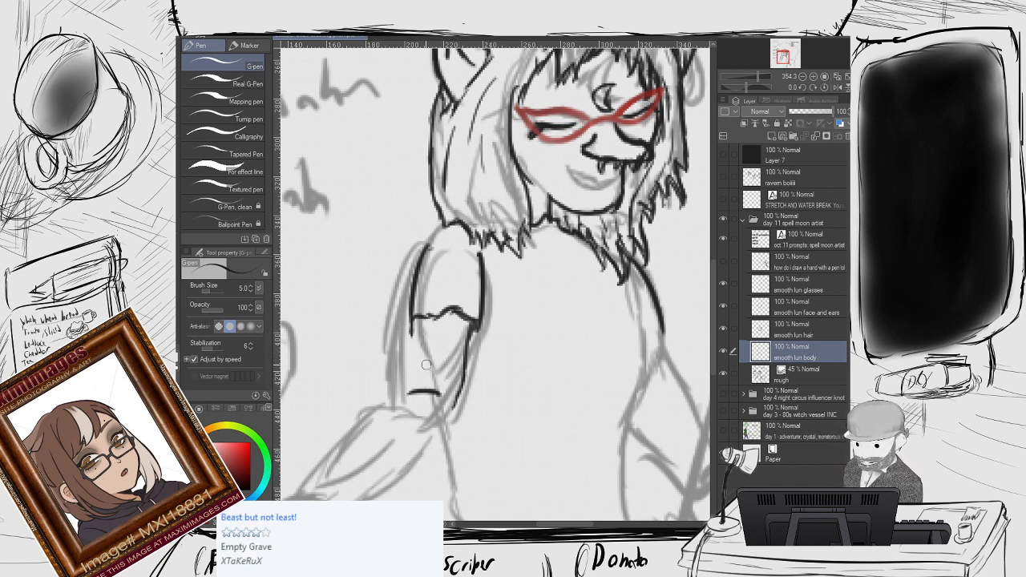
pyautogui.scroll(-2, 489, 206)
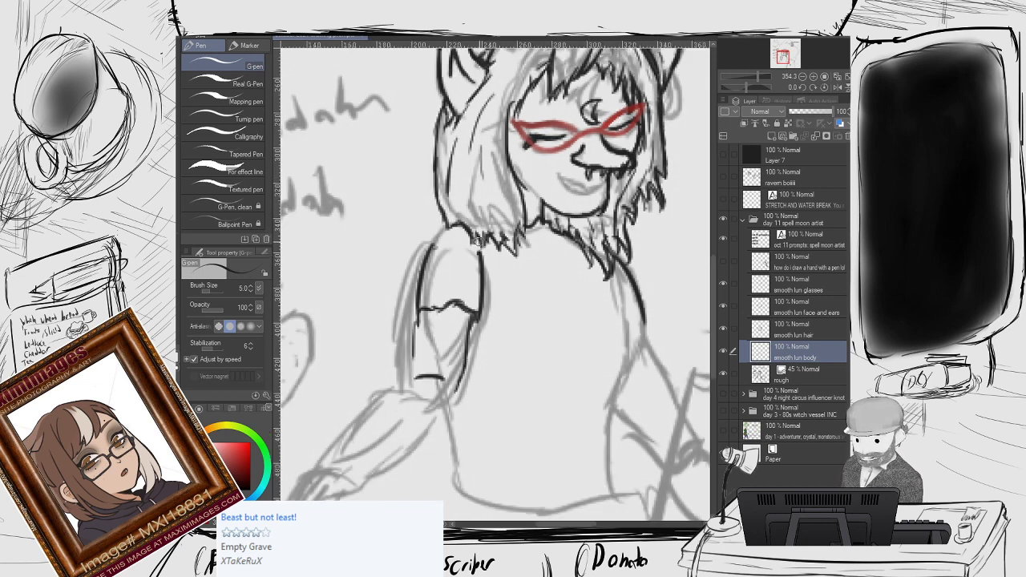
pyautogui.hotkey('ctrl', 'z')
pyautogui.hotkey('ctrl', 'z')
pyautogui.hotkey('ctrl', 'z')
pyautogui.hotkey('ctrl', 'z')
pyautogui.hotkey('ctrl', 'z')
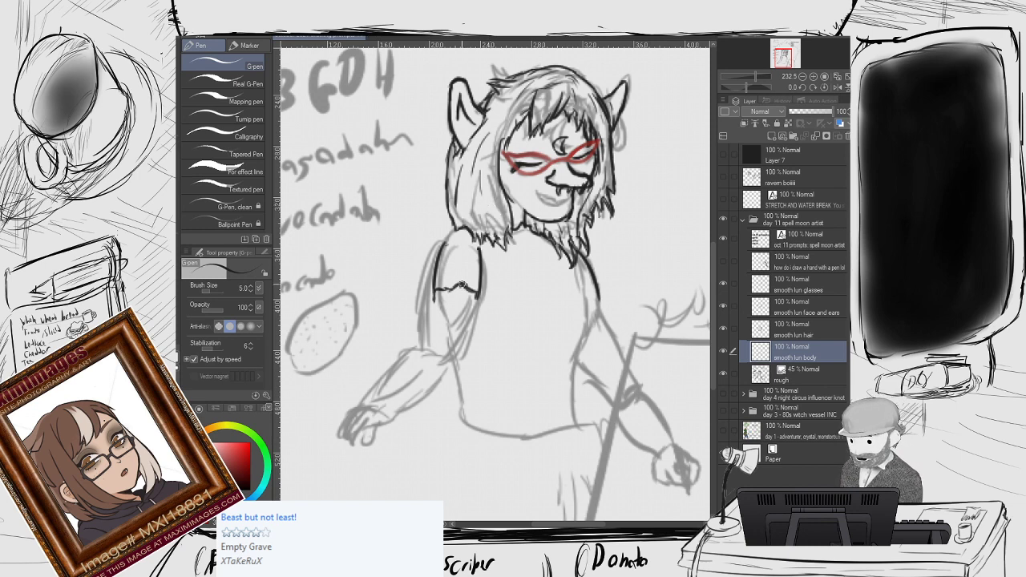
# Try to ink the near arm's lines from the sleeve hem down to the elbow with the G-pen.
pyautogui.moveTo(478, 293); pyautogui.dragTo(464, 324)
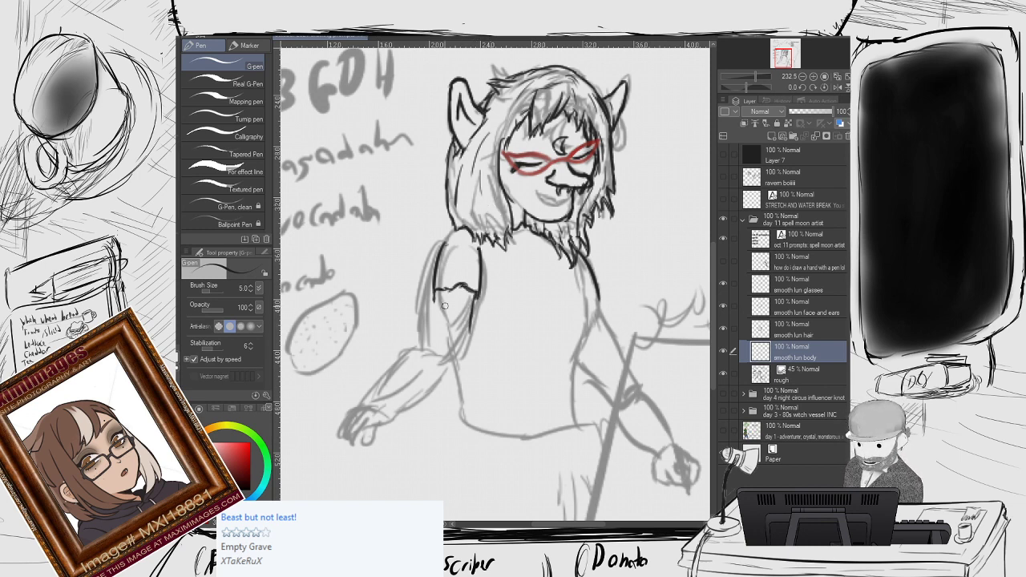
pyautogui.moveTo(431, 291); pyautogui.dragTo(426, 329)
pyautogui.hotkey('ctrl', 'z')
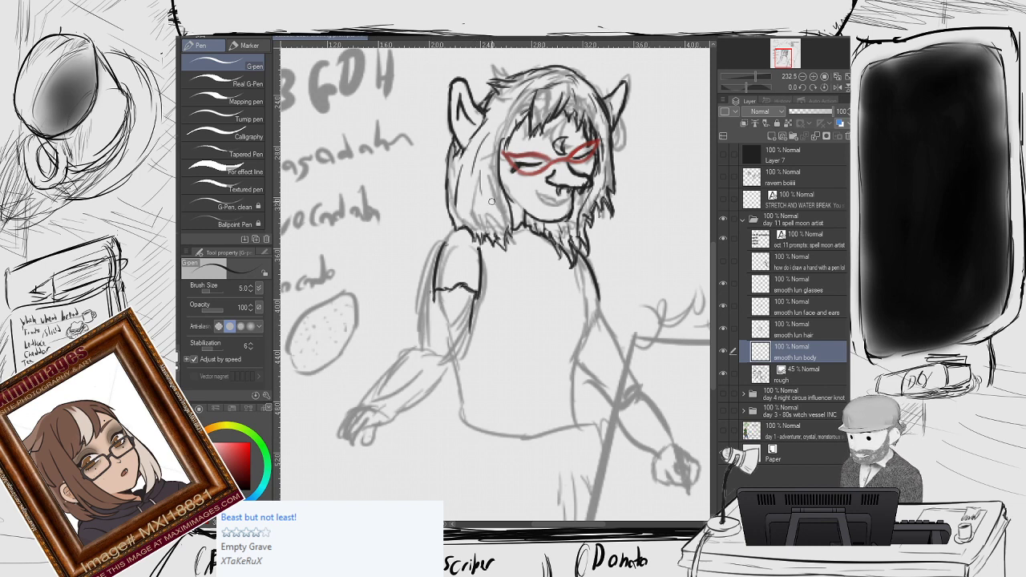
pyautogui.moveTo(473, 324); pyautogui.dragTo(460, 344)
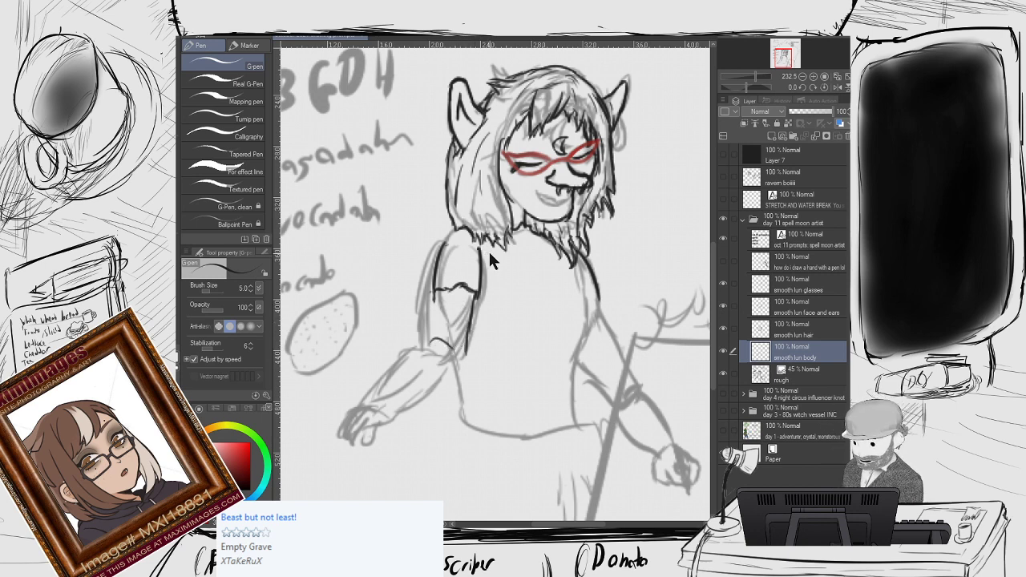
pyautogui.hotkey('ctrl', 'z')
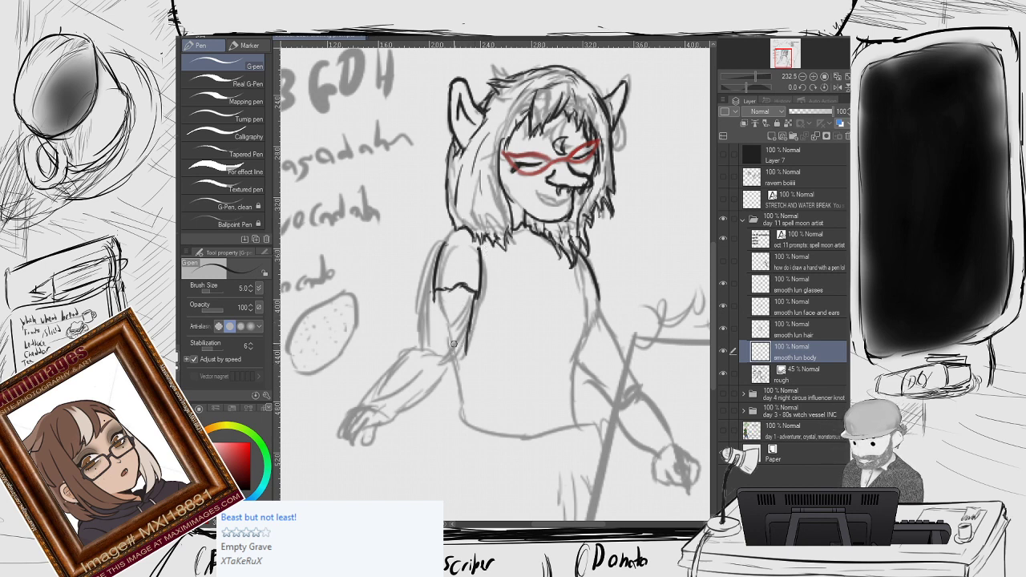
pyautogui.moveTo(462, 355); pyautogui.dragTo(433, 342)
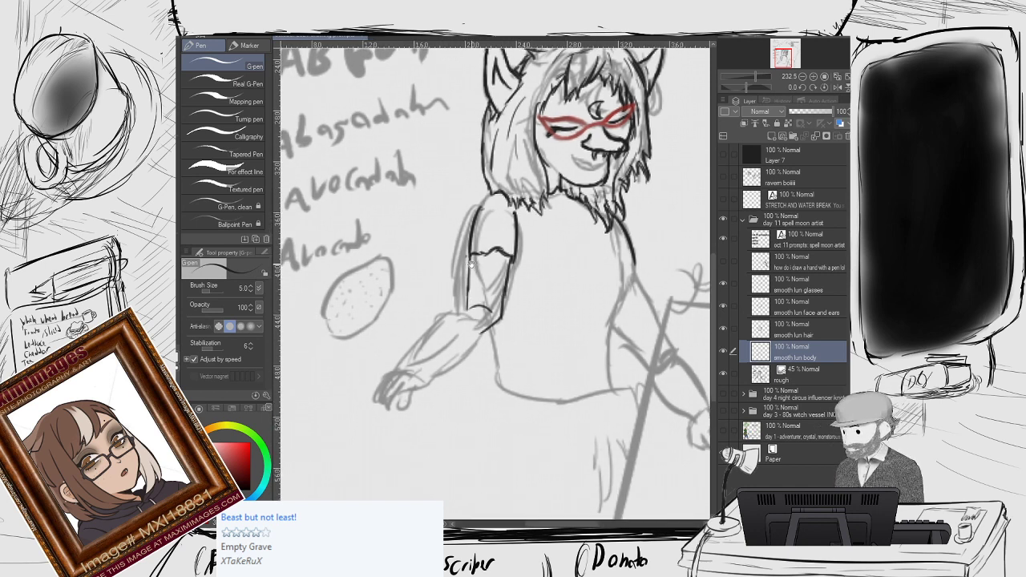
# Try to refine the near arm's edges and elbow, and erase the arm lines between the sleeve hem and the elbow.
pyautogui.moveTo(433, 302); pyautogui.dragTo(471, 257)
pyautogui.moveTo(473, 307); pyautogui.dragTo(439, 344)
pyautogui.hotkey('ctrl', 'z')
pyautogui.hotkey('ctrl', 'z')
pyautogui.hotkey('ctrl', 'z')
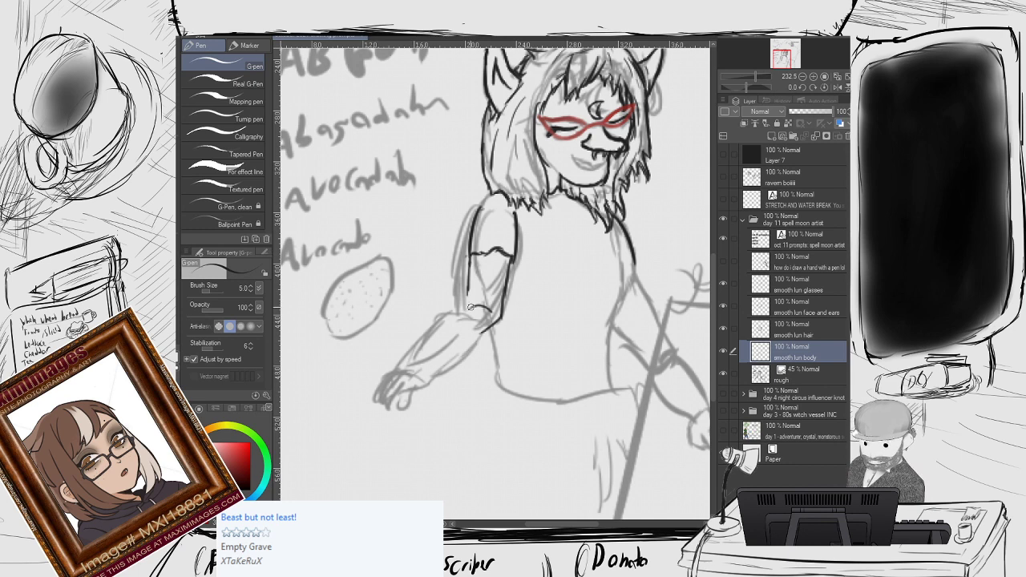
pyautogui.moveTo(471, 306); pyautogui.dragTo(449, 324)
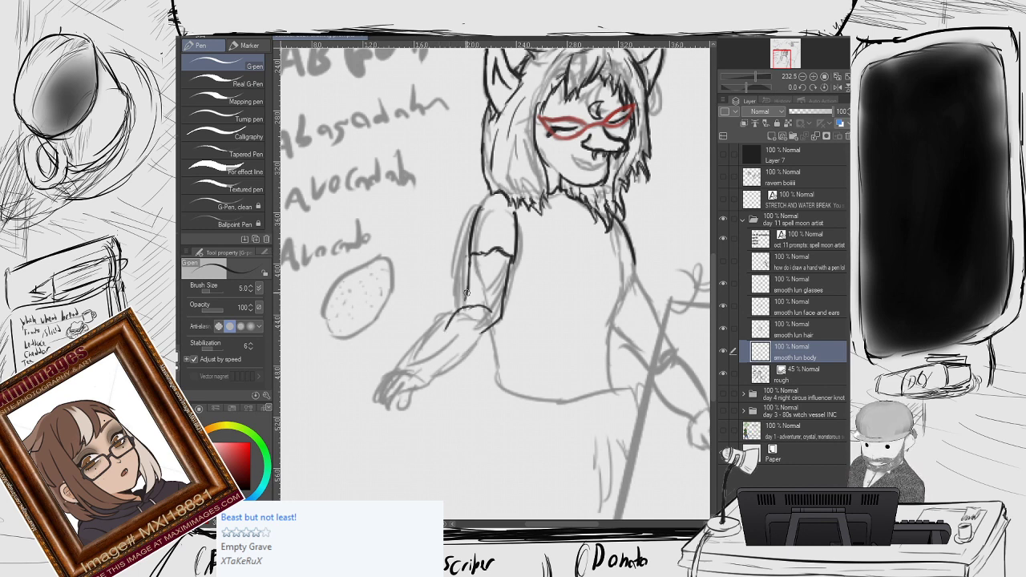
pyautogui.moveTo(507, 271)
pyautogui.mouseDown()
pyautogui.moveTo(507, 287)
pyautogui.moveTo(464, 300)
pyautogui.mouseUp()
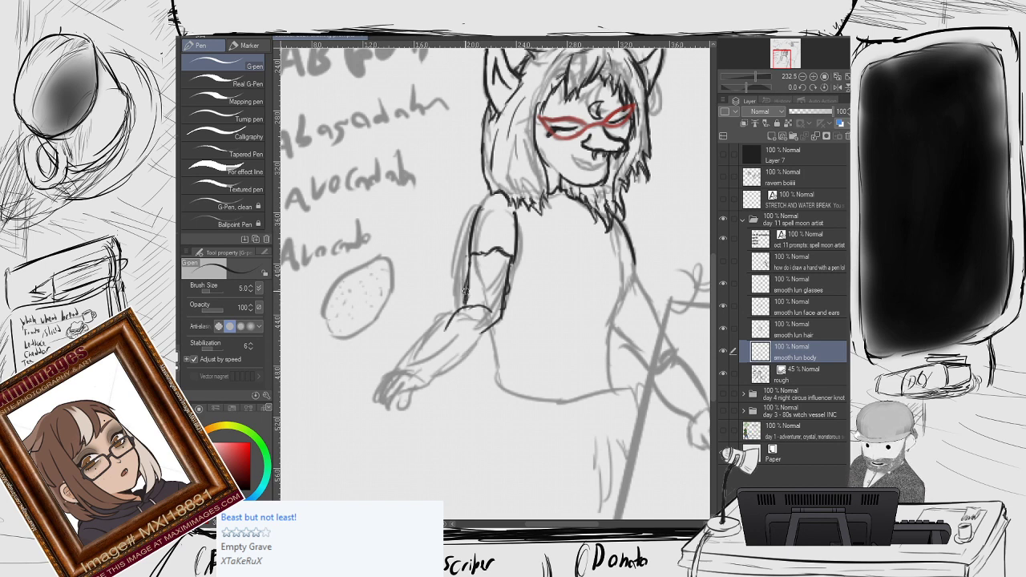
pyautogui.press('e')
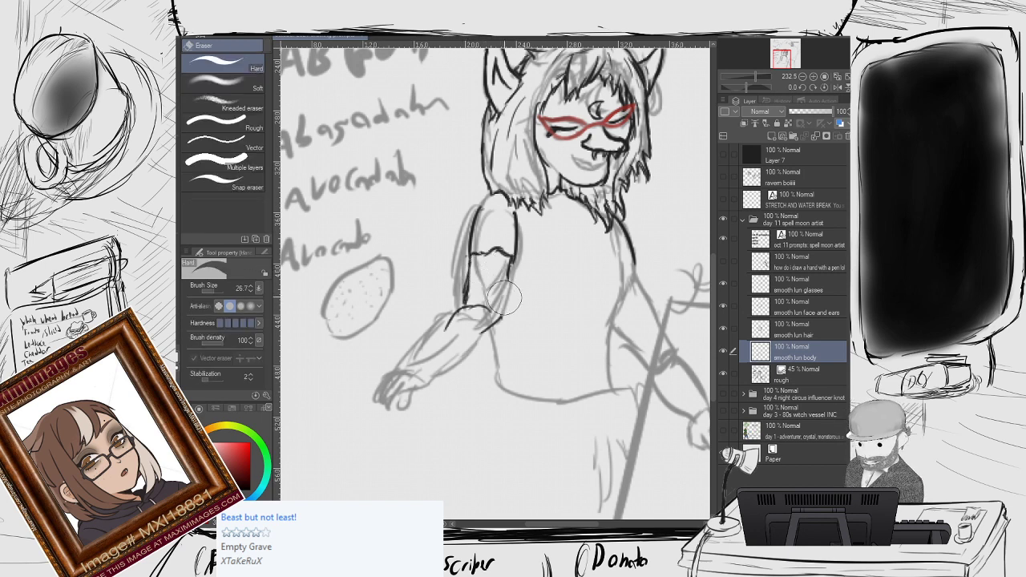
pyautogui.moveTo(503, 298); pyautogui.dragTo(461, 289)
# Re-ink both sides of the near upper arm with uneven edges and erase the stray ink at the elbow.
pyautogui.press('p')
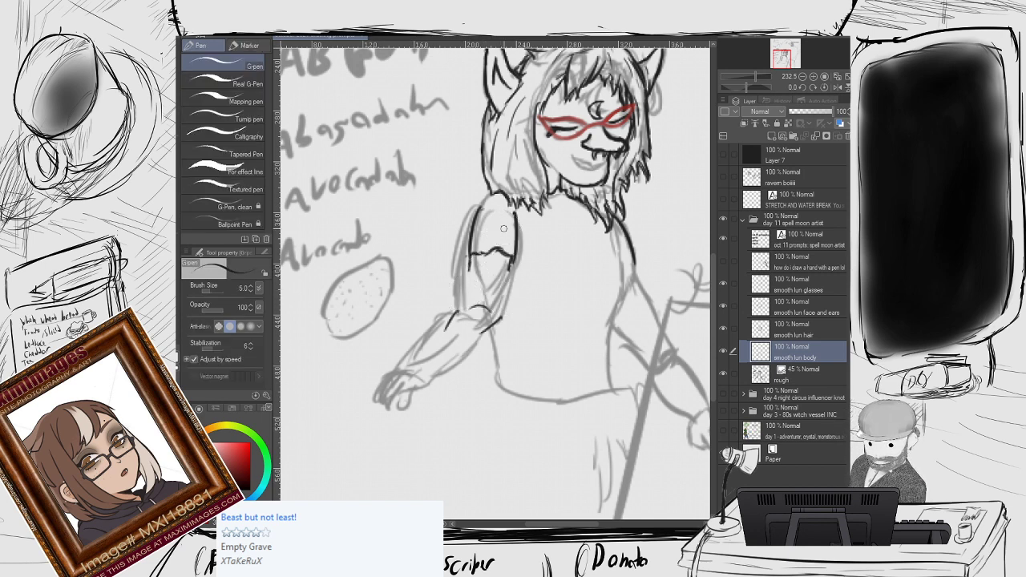
pyautogui.moveTo(508, 266); pyautogui.dragTo(503, 314)
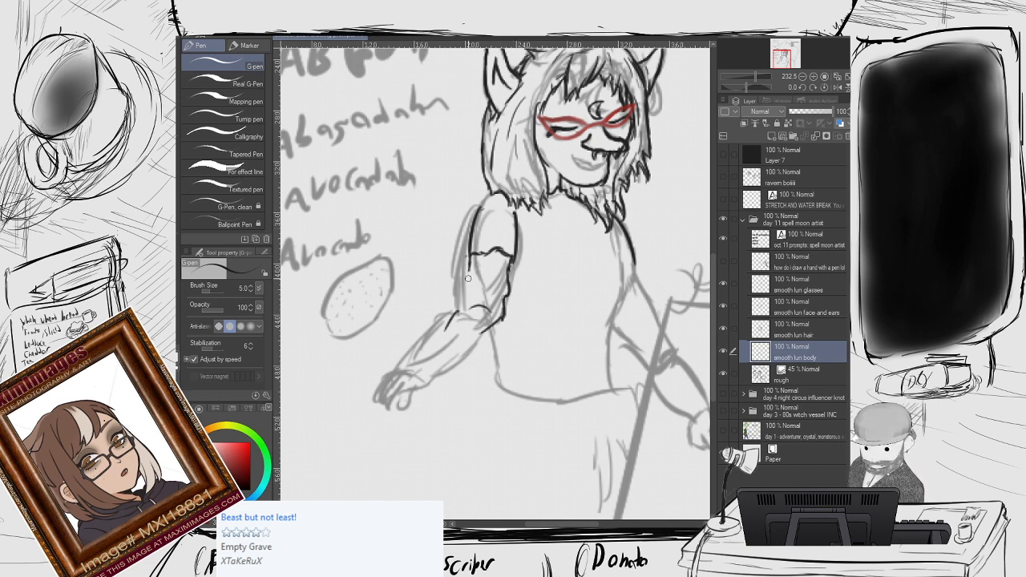
pyautogui.moveTo(469, 267); pyautogui.dragTo(465, 286)
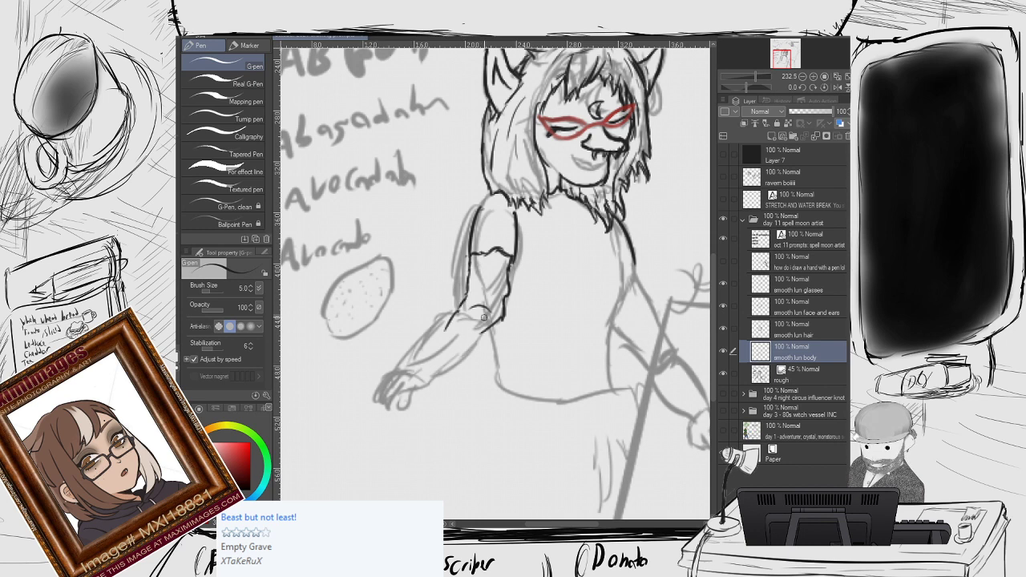
pyautogui.press('e')
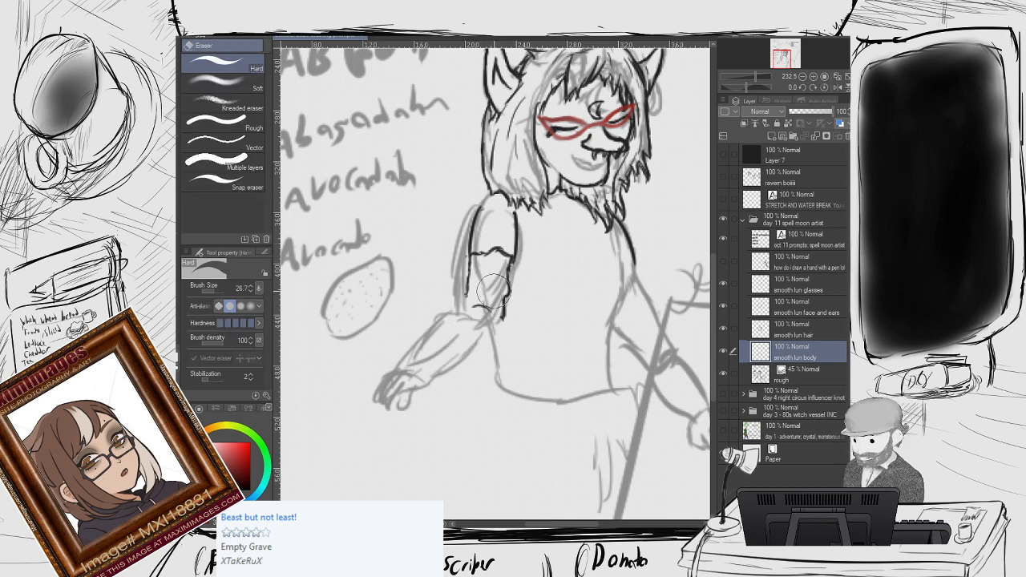
# Ink both sides of the near forearm with ragged fur tufts hanging near the wrist using the G-pen.
pyautogui.press('p')
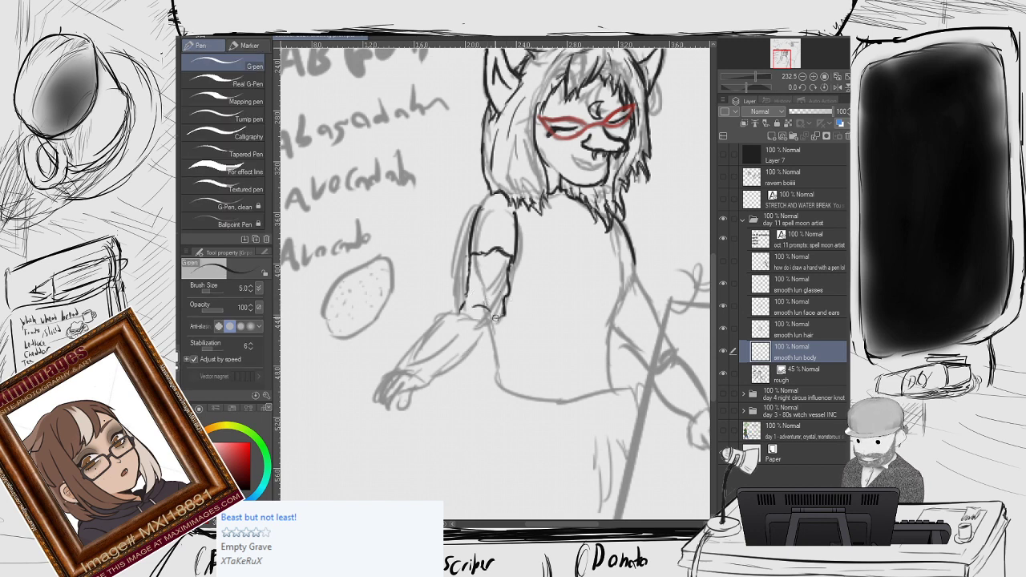
pyautogui.moveTo(493, 318)
pyautogui.mouseDown()
pyautogui.moveTo(448, 375)
pyautogui.moveTo(459, 364)
pyautogui.moveTo(454, 419)
pyautogui.moveTo(445, 394)
pyautogui.mouseUp()
pyautogui.moveTo(450, 320)
pyautogui.mouseDown()
pyautogui.moveTo(419, 355)
pyautogui.moveTo(434, 357)
pyautogui.moveTo(430, 373)
pyautogui.moveTo(446, 371)
pyautogui.moveTo(423, 362)
pyautogui.mouseUp()
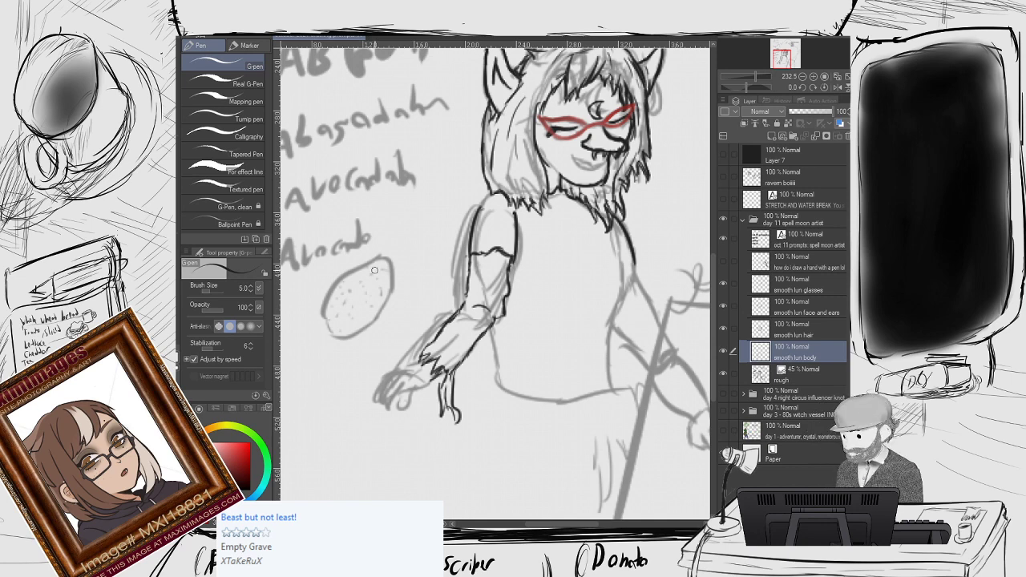
# Add a new layer above Layer 7 and make the dark Layer 7 visible over the drawing.
pyautogui.scroll(-2, 526, 215)
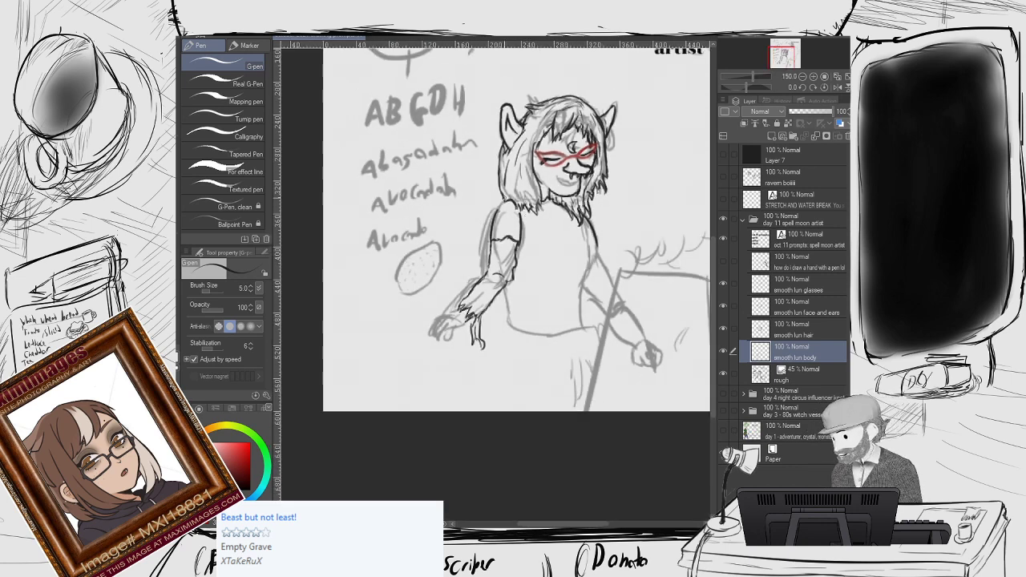
pyautogui.moveTo(517, 223); pyautogui.dragTo(502, 205)
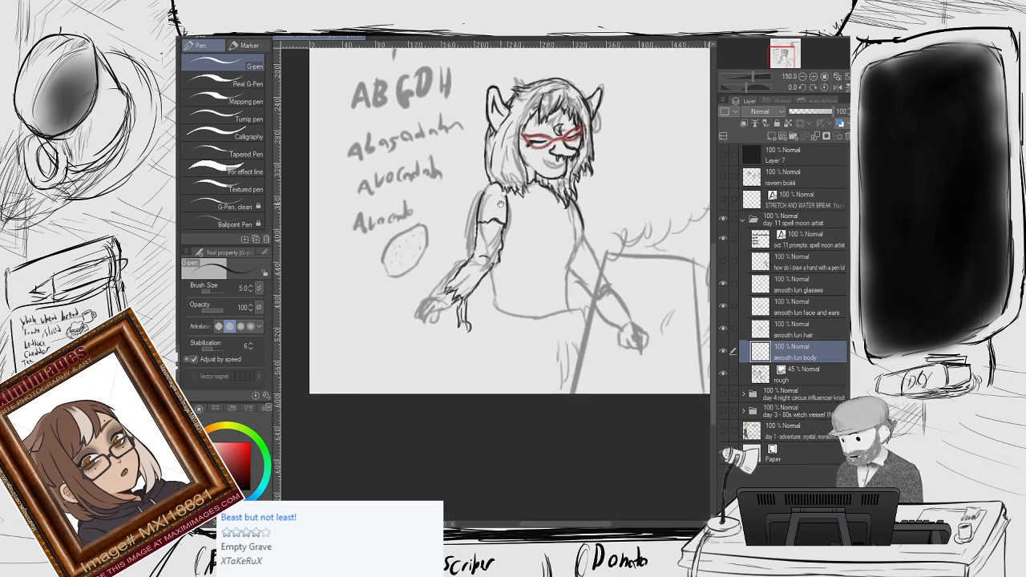
pyautogui.click(776, 161)
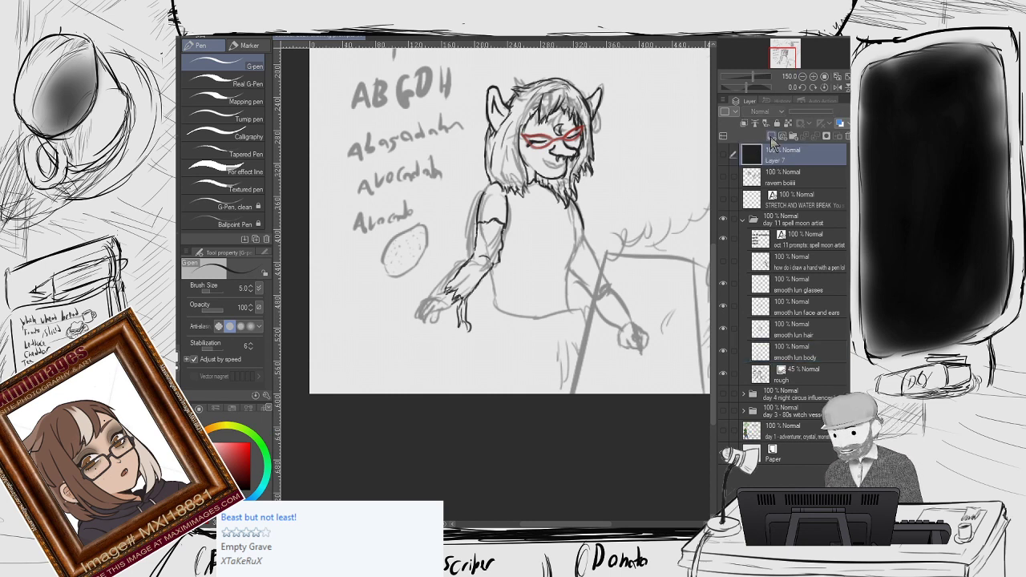
pyautogui.click(771, 137)
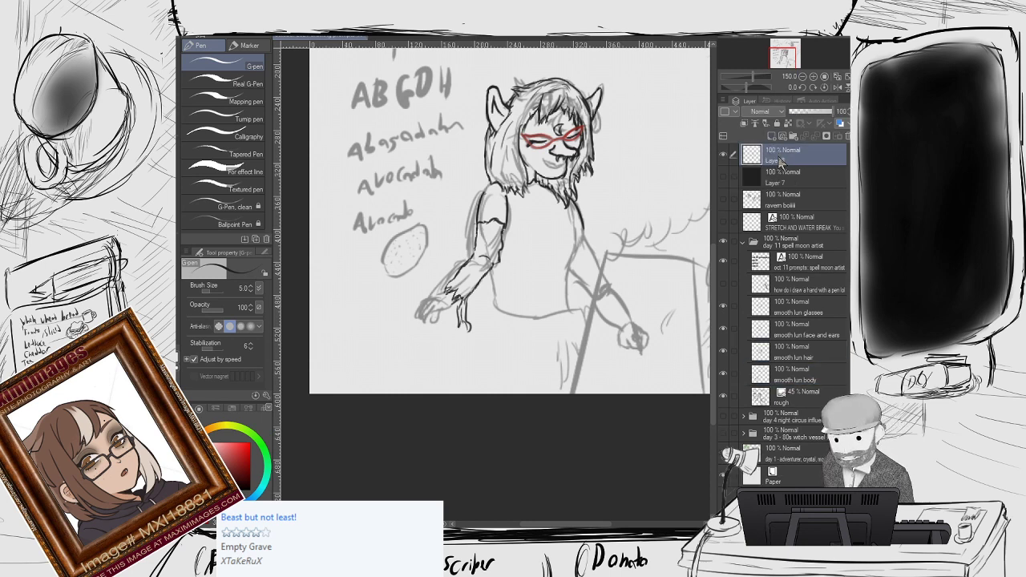
pyautogui.click(725, 175)
# Add a text object on the dark cover reading "Be back soon, people." and, on a second line, "Time for an hourly stretch and water.".
pyautogui.press('t')
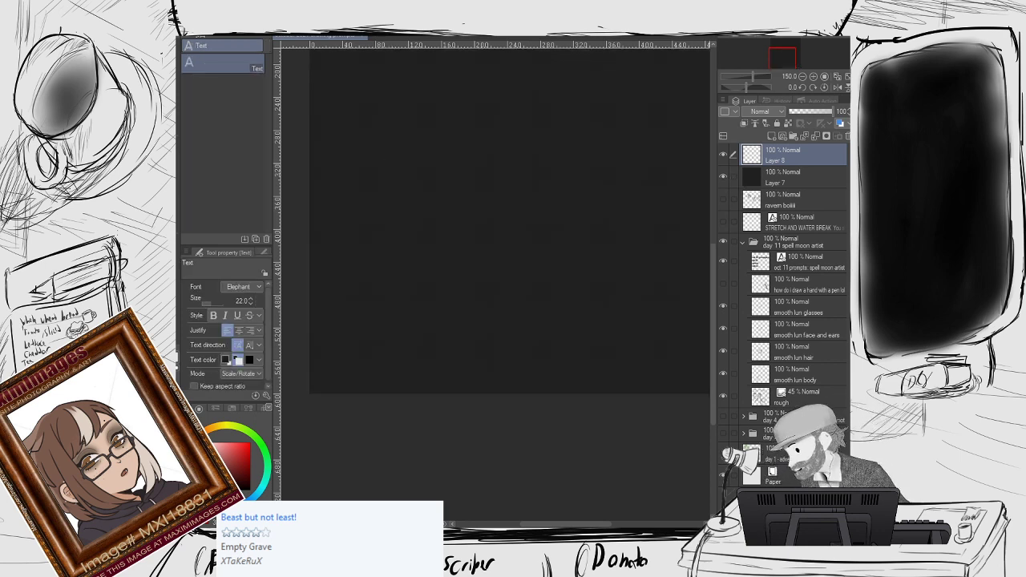
pyautogui.click(355, 150)
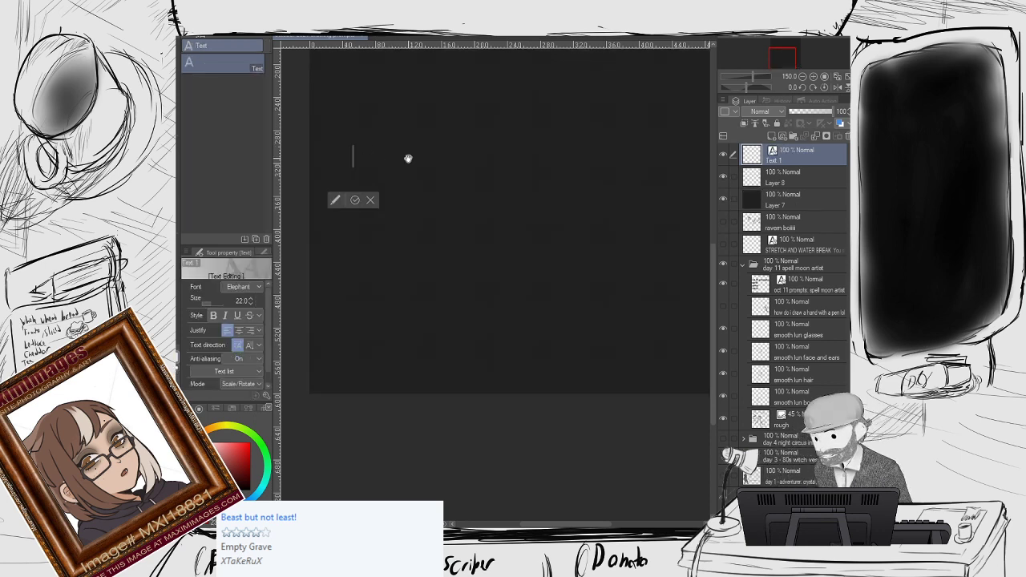
pyautogui.write('Be back soo')
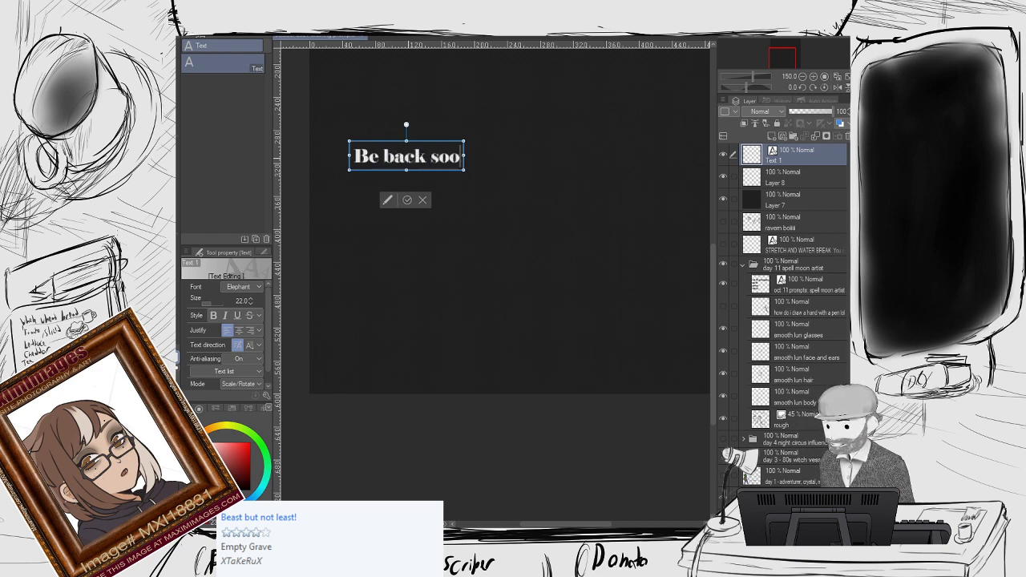
pyautogui.write('n, people.')
pyautogui.press('Return')
pyautogui.write('Time')
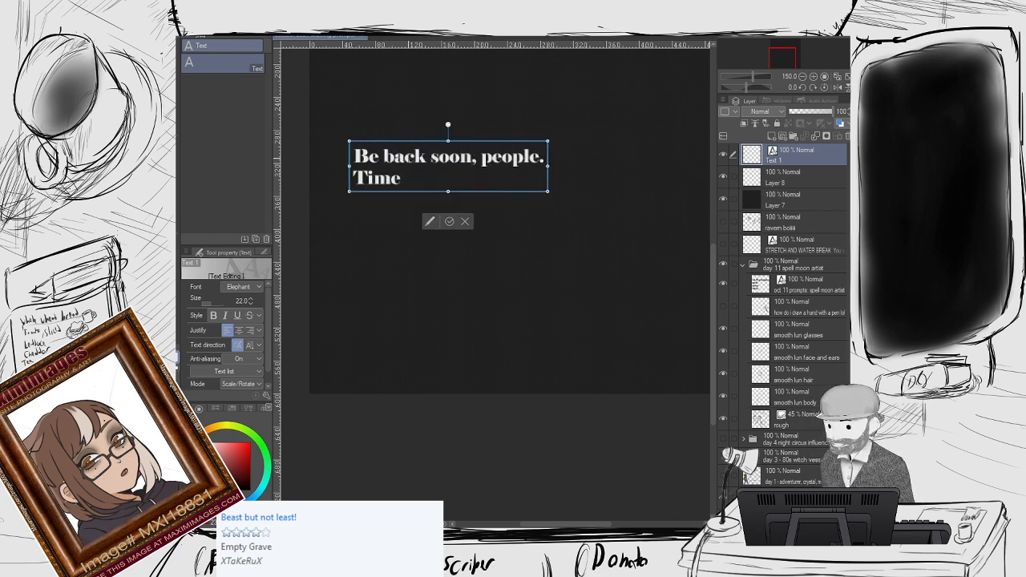
pyautogui.write(' for an hourly stre')
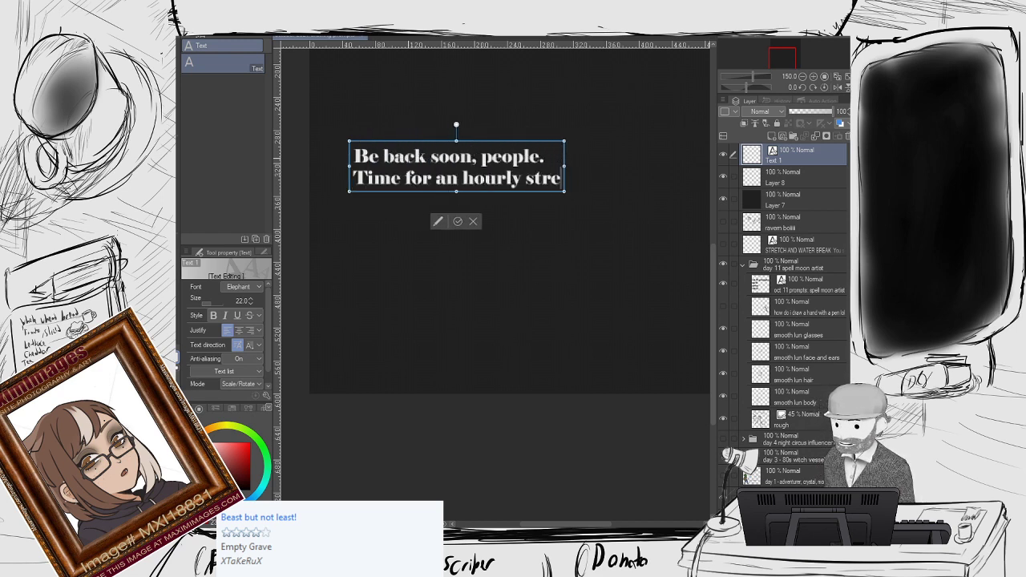
pyautogui.write('tch and water.')
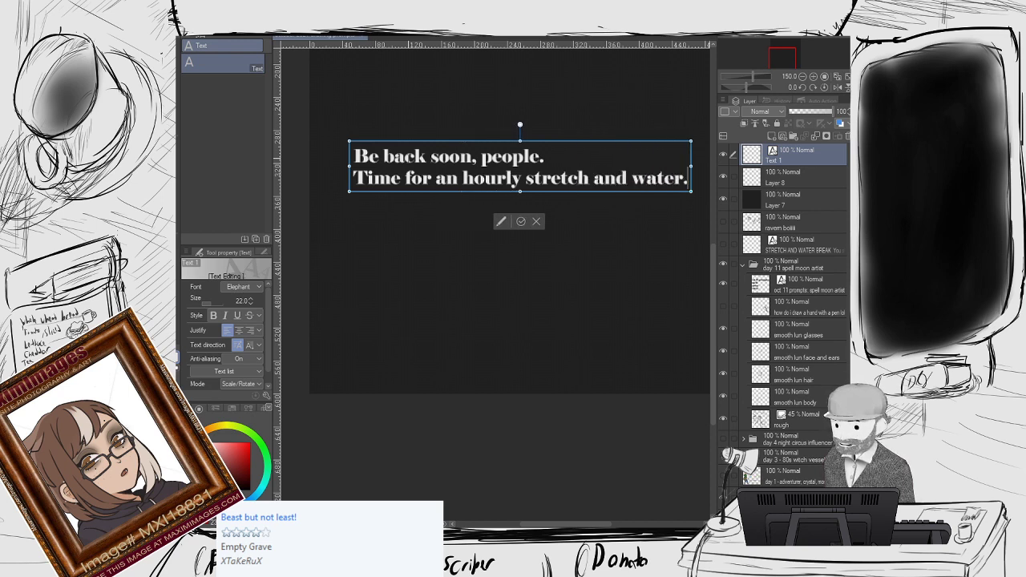
# Add the line "I recommend you take time for this too." and, after a blank line, "Be back around 10:05 am" to the break message.
pyautogui.press('Return')
pyautogui.write('I recommend')
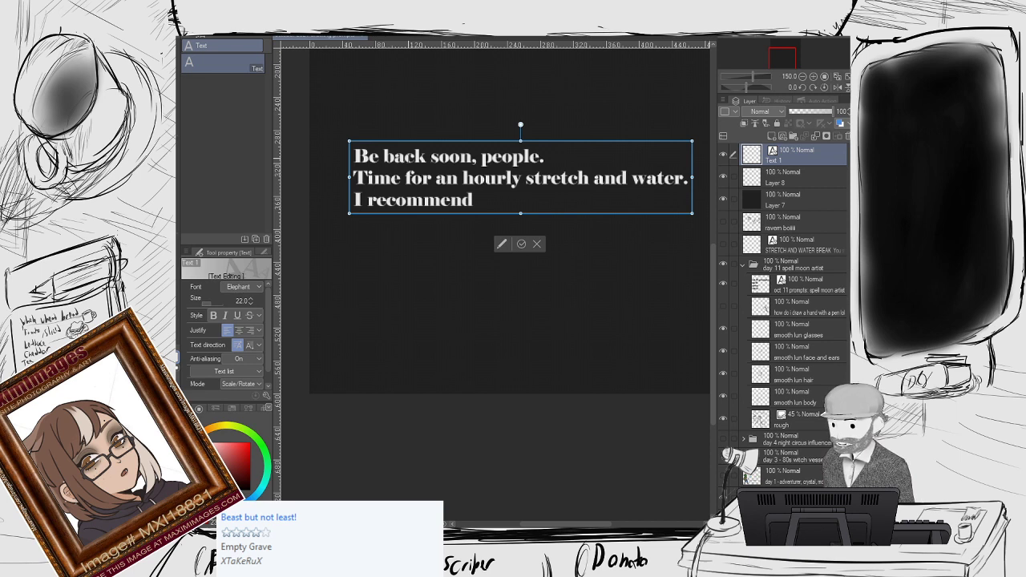
pyautogui.write(' you take time for this too.')
pyautogui.press('Return')
pyautogui.press('Return')
pyautogui.write('B')
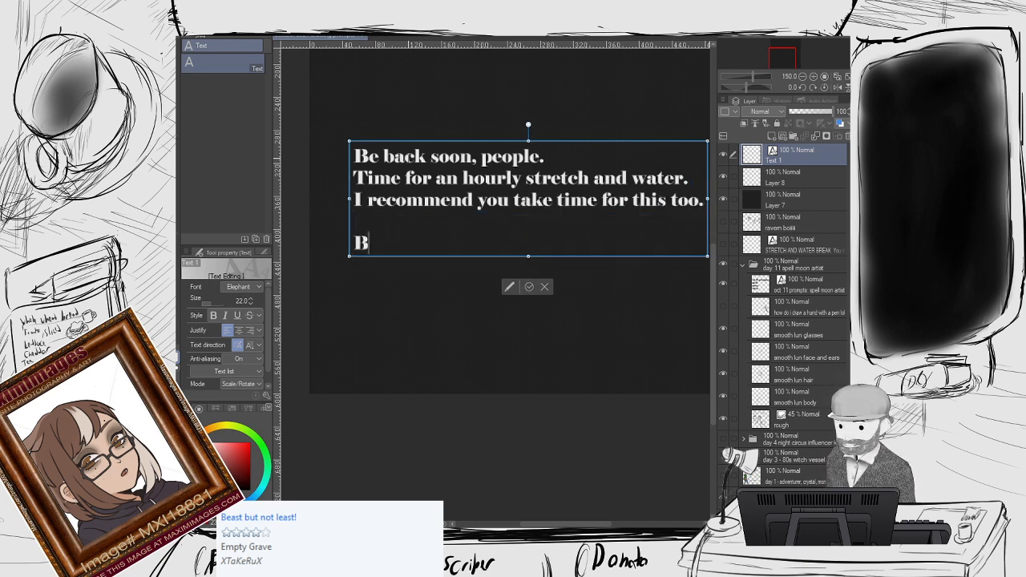
pyautogui.write('e back around 10:')
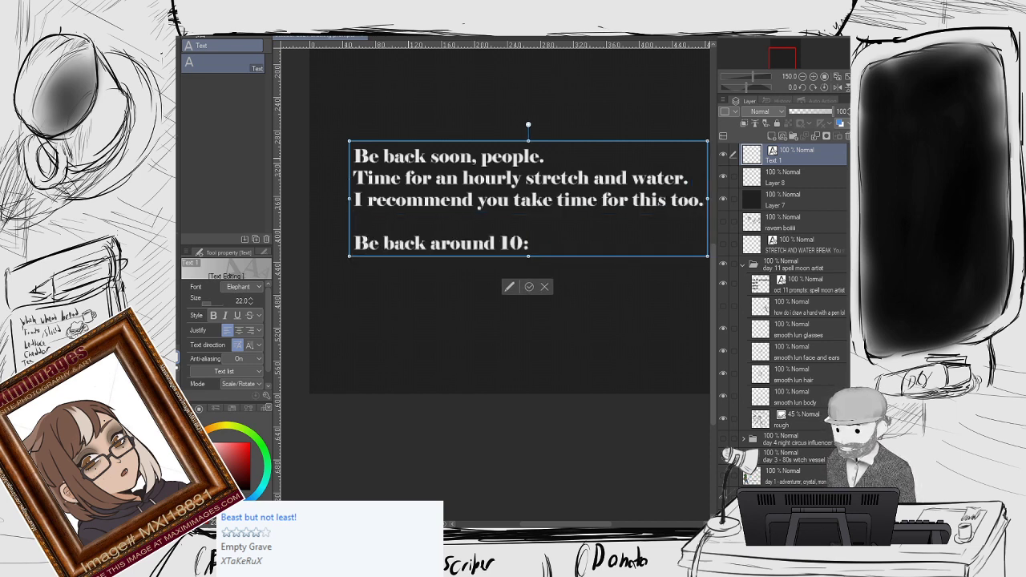
pyautogui.write('05 am')
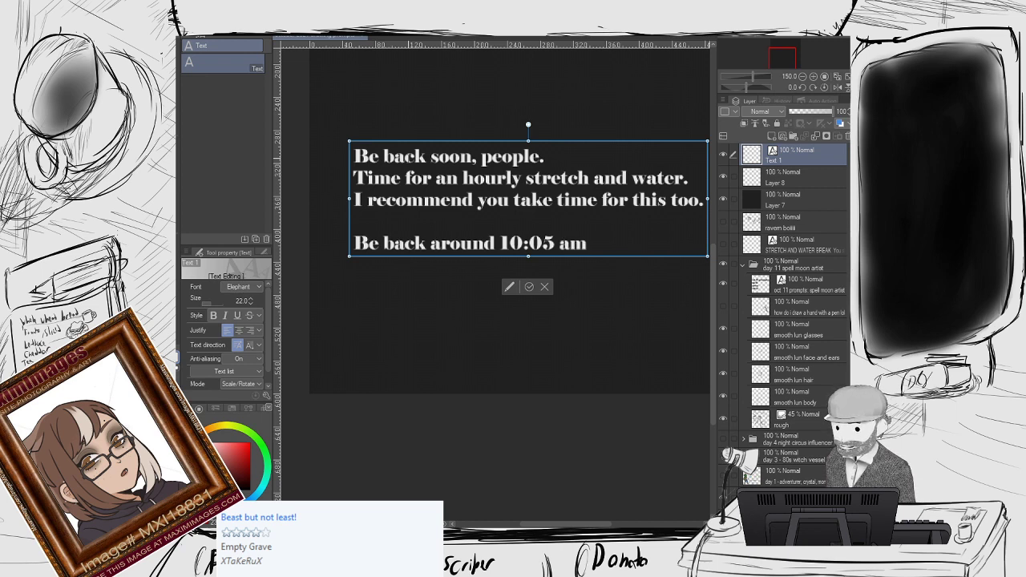
# Append "us-est / gmt-4" to the last line, reposition the break message within the dark cover, and commit the text.
pyautogui.write(' us-est / gmt-4')
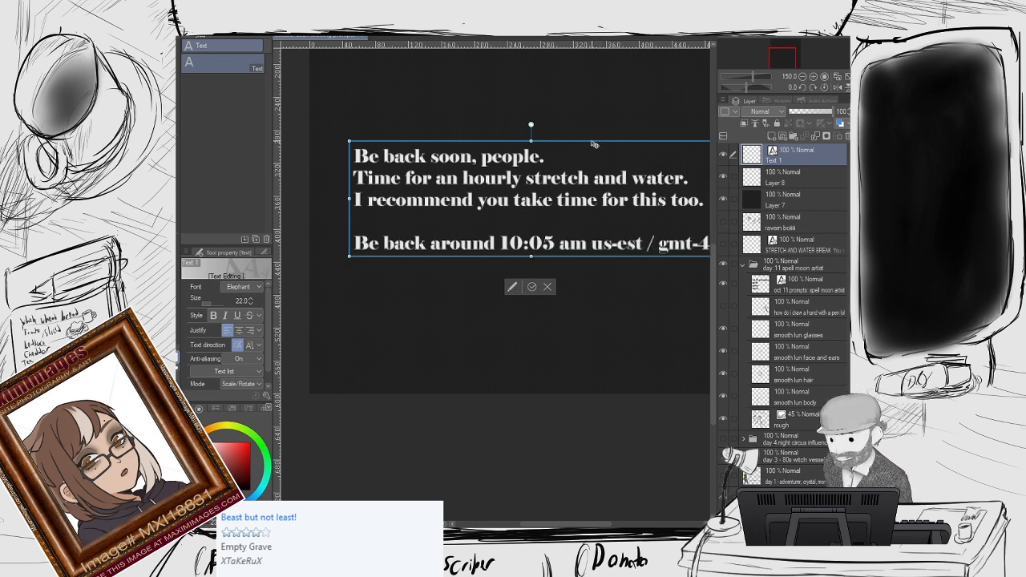
pyautogui.moveTo(530, 125); pyautogui.dragTo(481, 110)
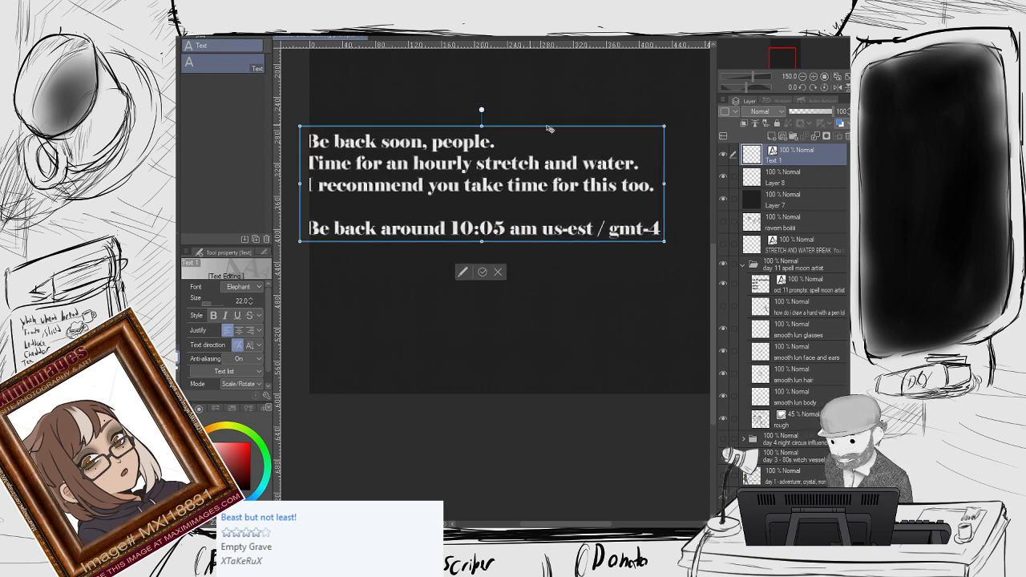
pyautogui.moveTo(550, 128); pyautogui.dragTo(560, 128)
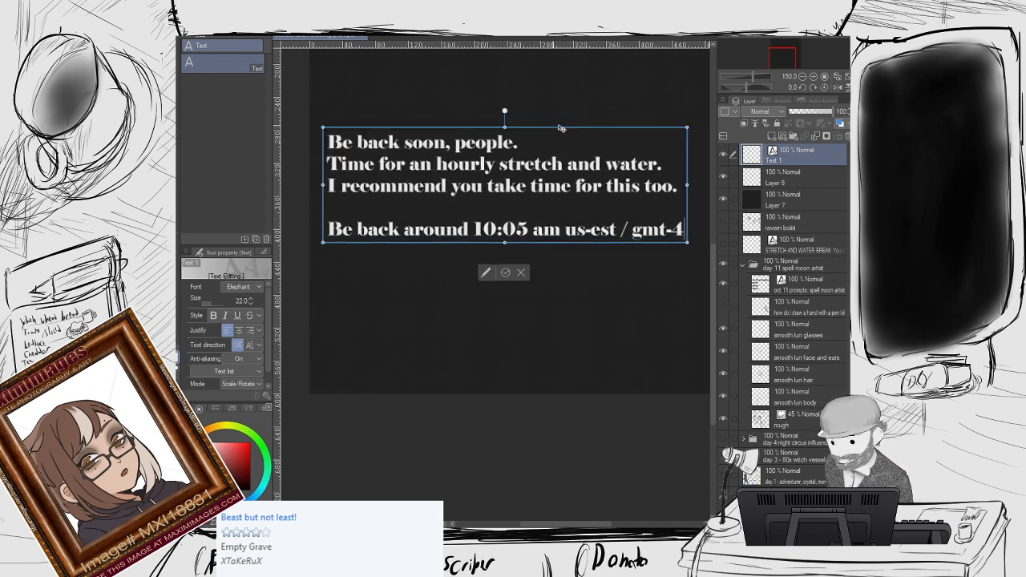
pyautogui.click(512, 273)
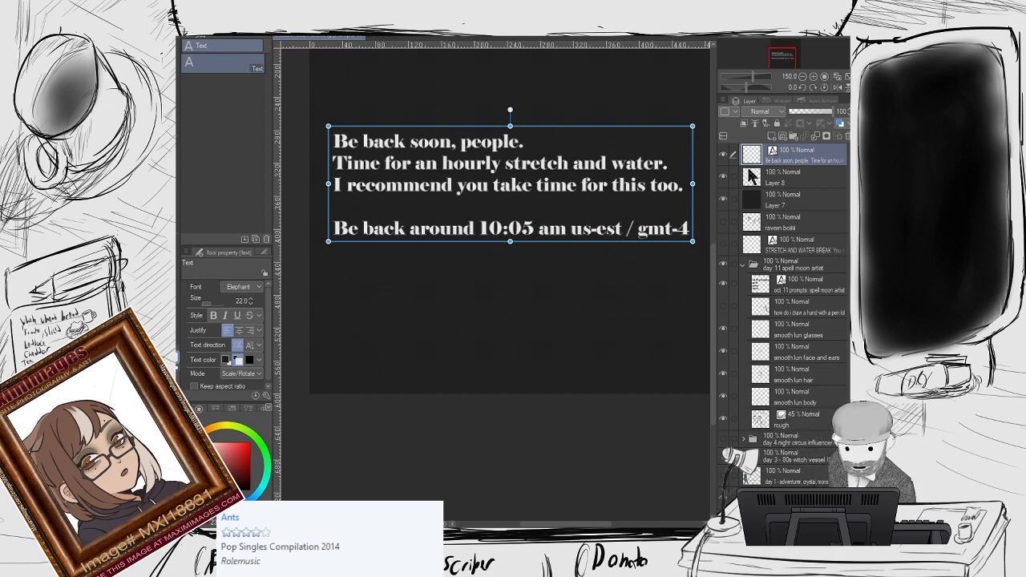
# Hide the break message text layer and the dark Layer 7 to uncover the drawing, making Layer 8 the active layer.
pyautogui.click(723, 154)
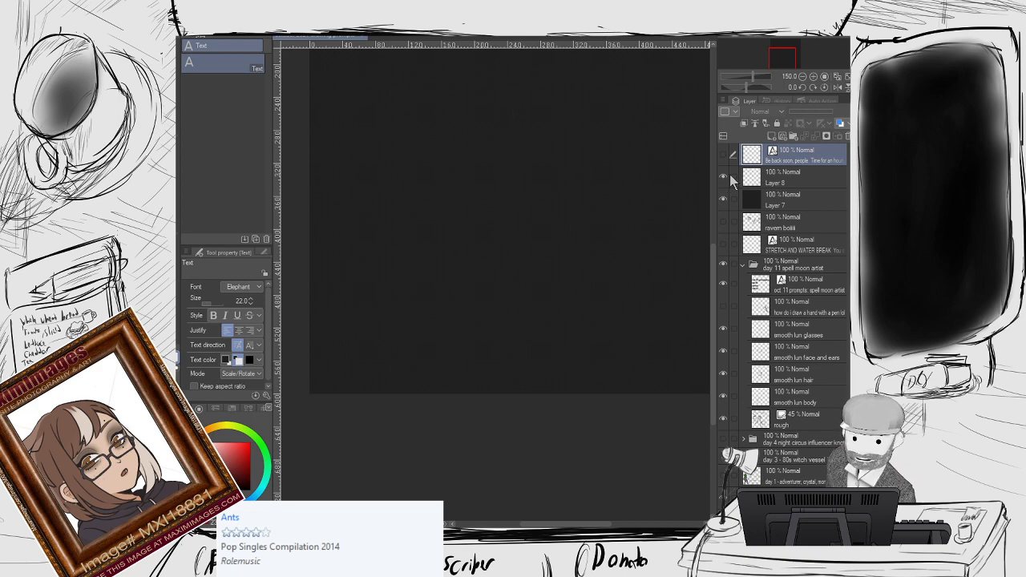
pyautogui.click(787, 183)
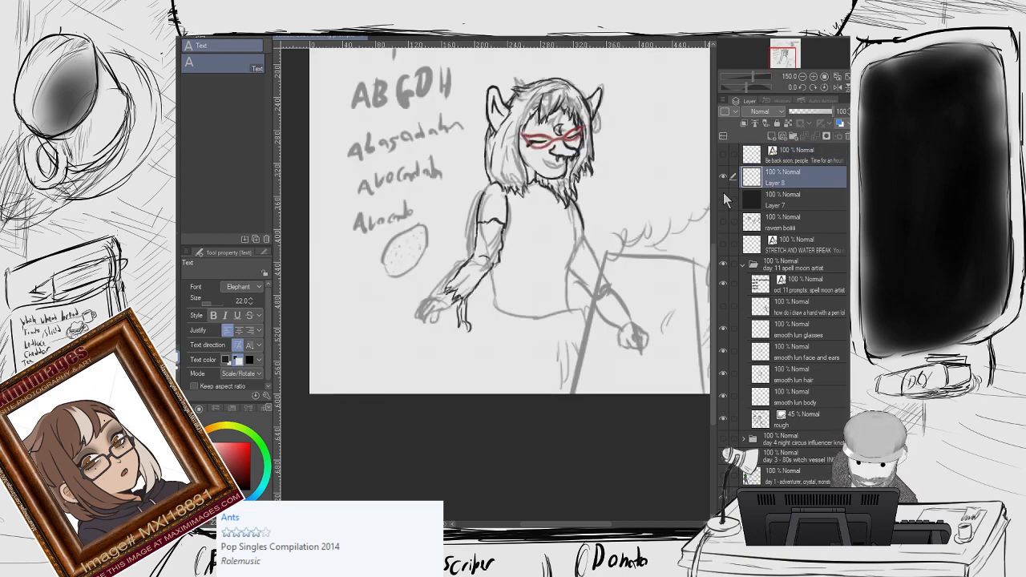
pyautogui.click(724, 198)
# Make the smooth lun body layer active by picking its linework on the canvas, and ready the G-pen for the torso.
pyautogui.scroll(-3, 542, 361)
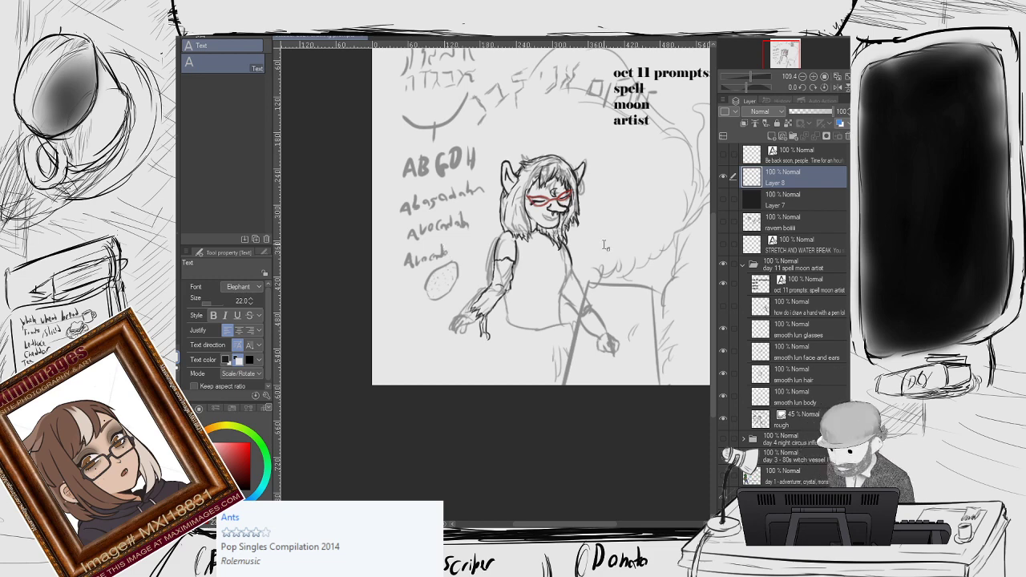
pyautogui.scroll(2, 473, 255)
pyautogui.scroll(1, 535, 325)
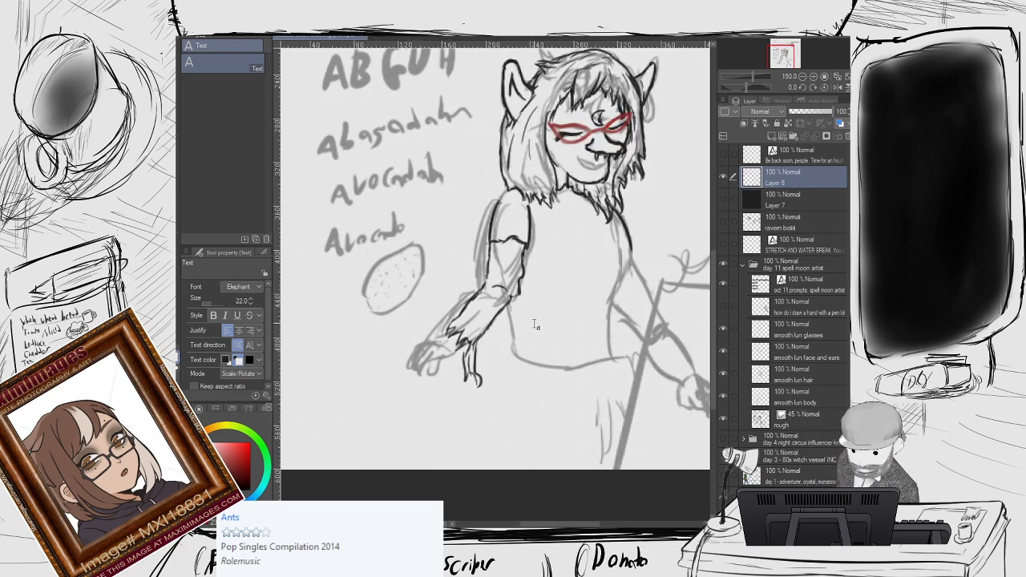
pyautogui.scroll(1, 541, 296)
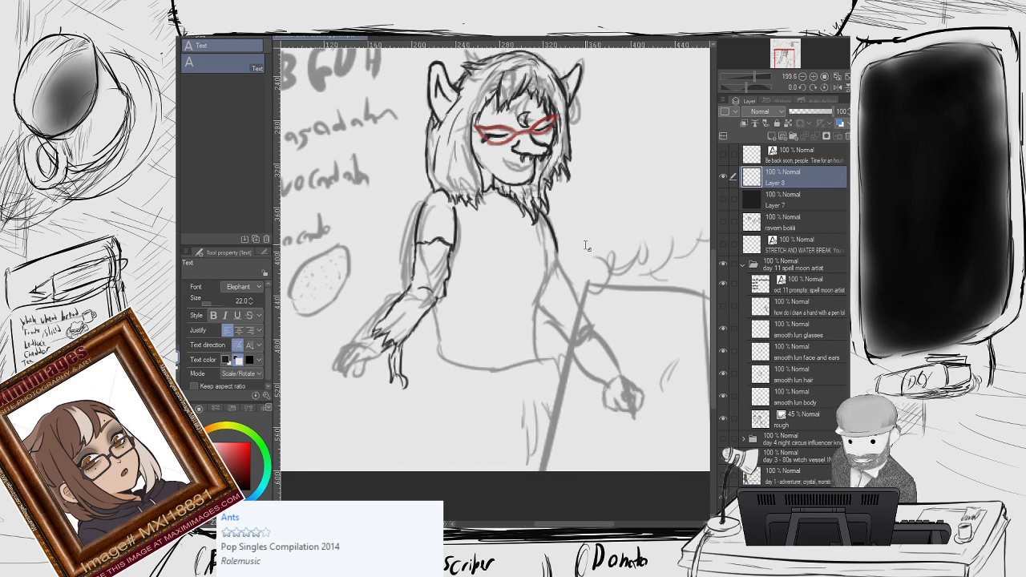
pyautogui.press('o')
pyautogui.click(459, 237)
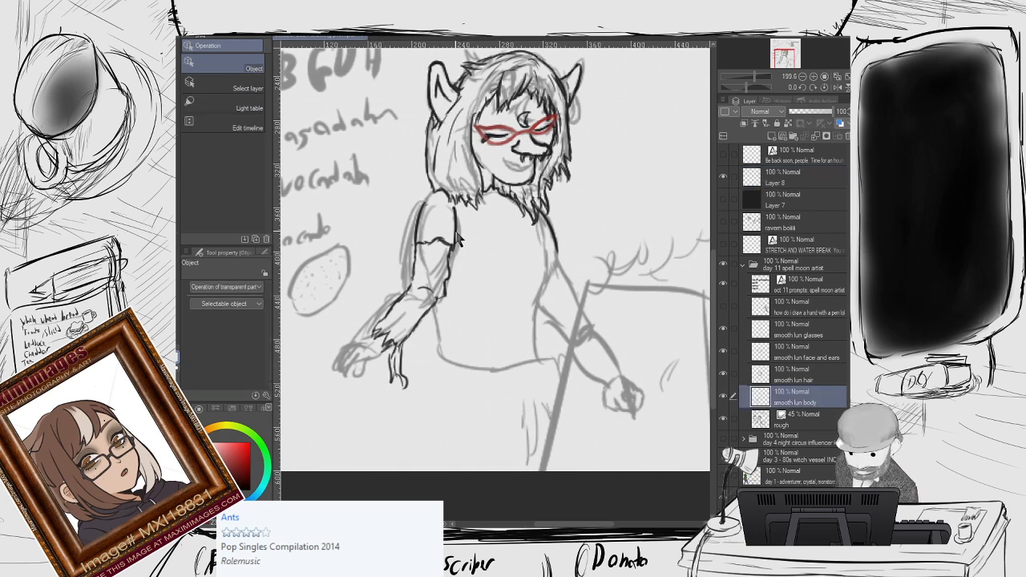
pyautogui.press('p')
pyautogui.scroll(1, 446, 276)
pyautogui.moveTo(484, 270); pyautogui.dragTo(367, 282)
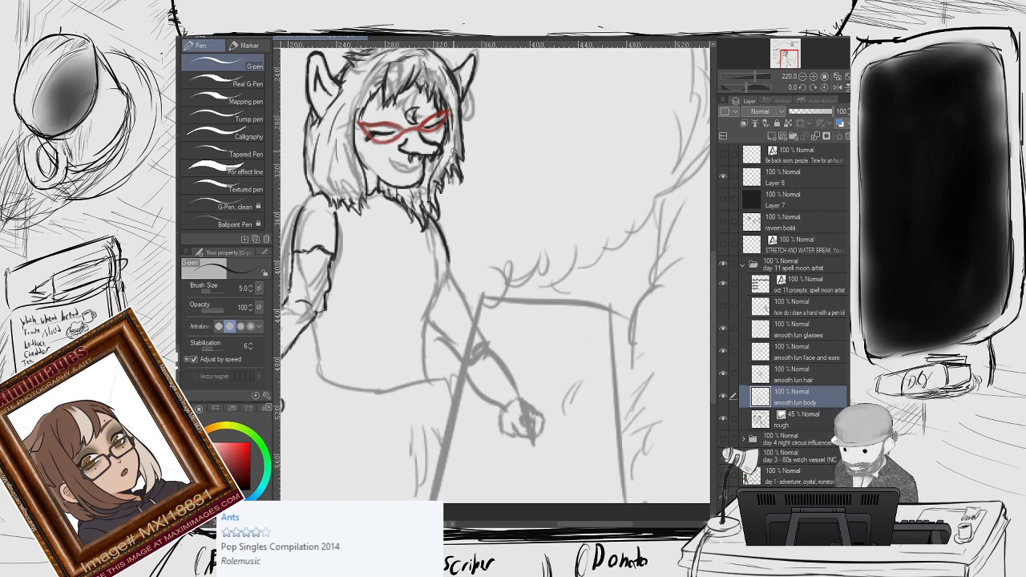
pyautogui.moveTo(428, 237)
pyautogui.mouseDown()
pyautogui.moveTo(434, 282)
pyautogui.moveTo(425, 297)
pyautogui.mouseUp()
pyautogui.hotkey('ctrl', 'z')
pyautogui.hotkey('ctrl', 'z')
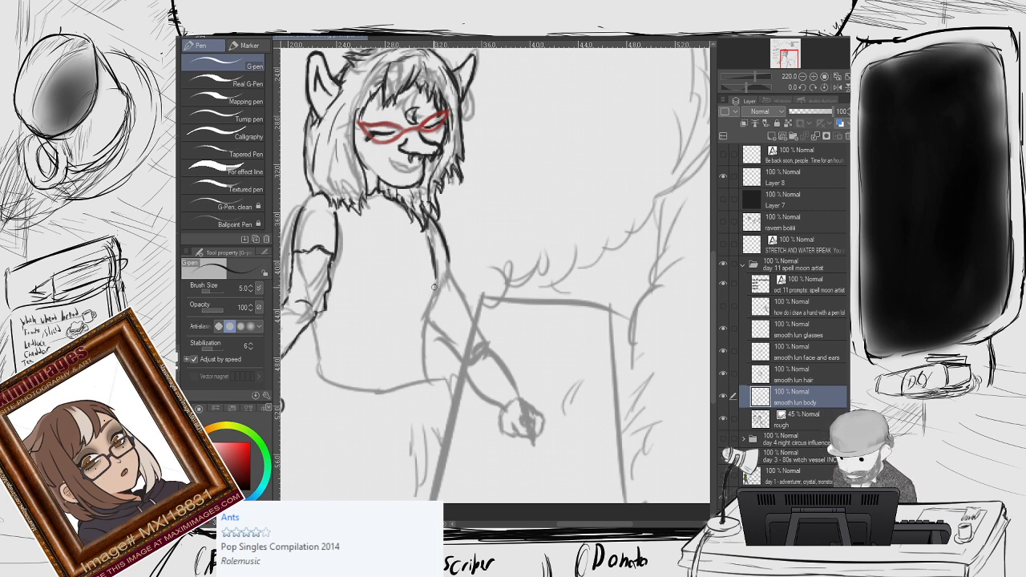
pyautogui.moveTo(436, 276); pyautogui.dragTo(435, 360)
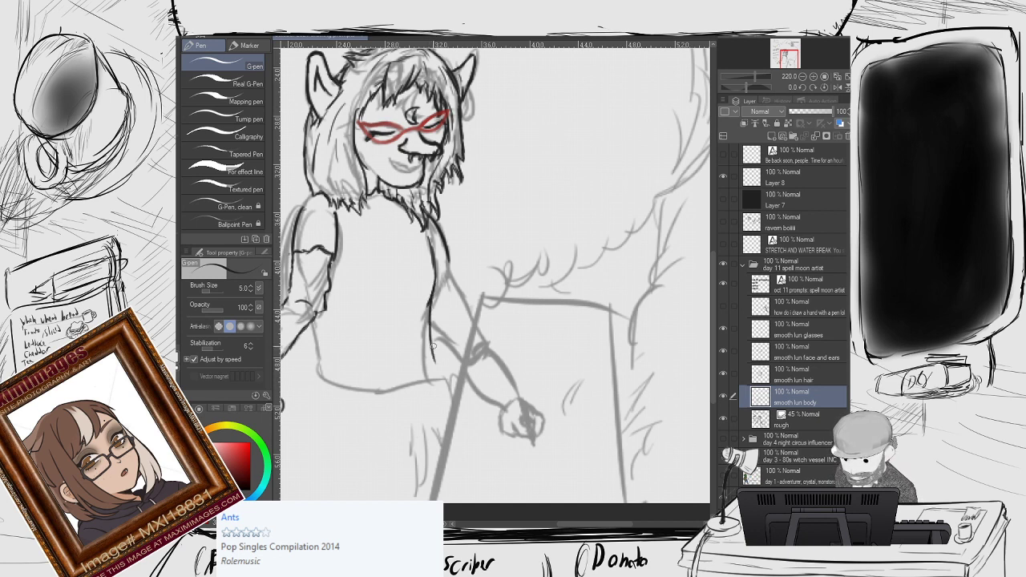
pyautogui.hotkey('ctrl', 'z')
pyautogui.hotkey('ctrl', 'z')
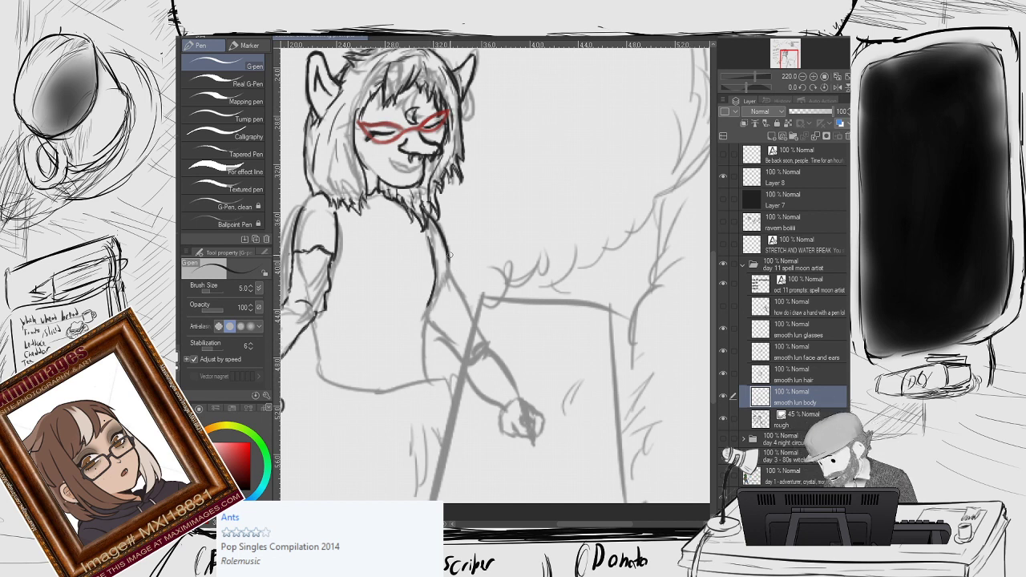
# Ink both sides of the torso from beneath the arms to the waist with the G-pen.
pyautogui.moveTo(427, 303); pyautogui.dragTo(425, 370)
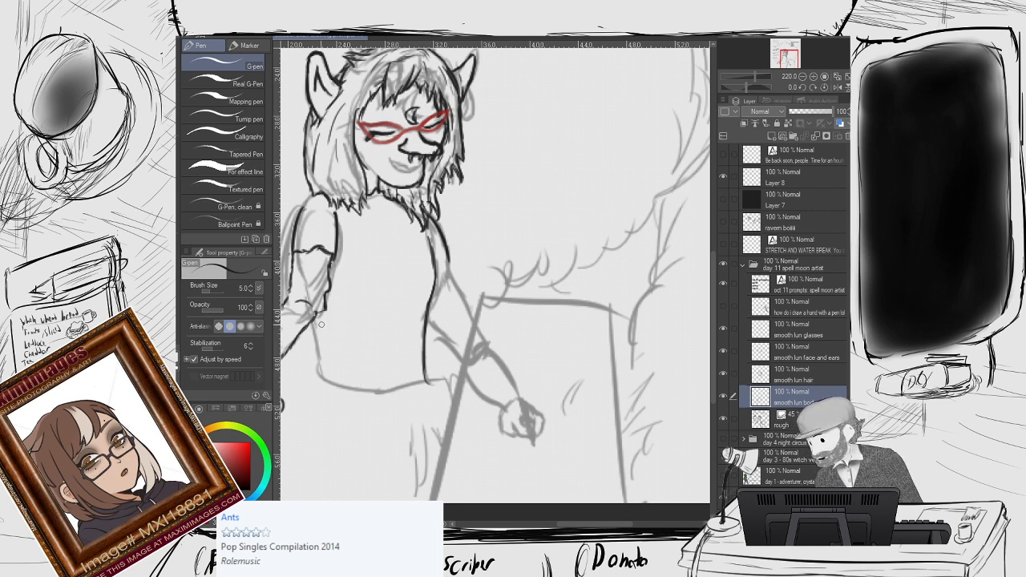
pyautogui.moveTo(311, 319); pyautogui.dragTo(316, 365)
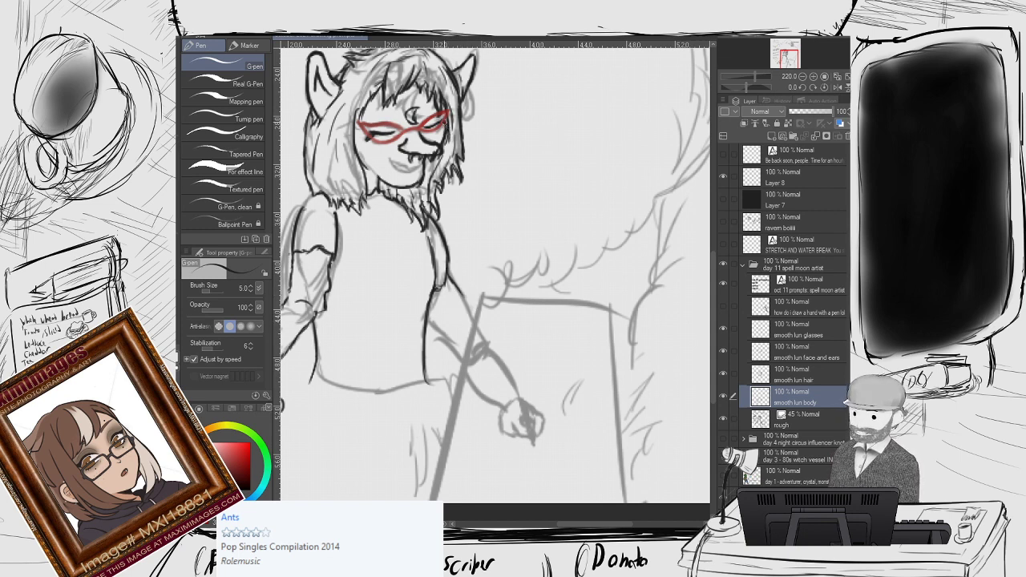
pyautogui.moveTo(460, 289); pyautogui.dragTo(477, 331)
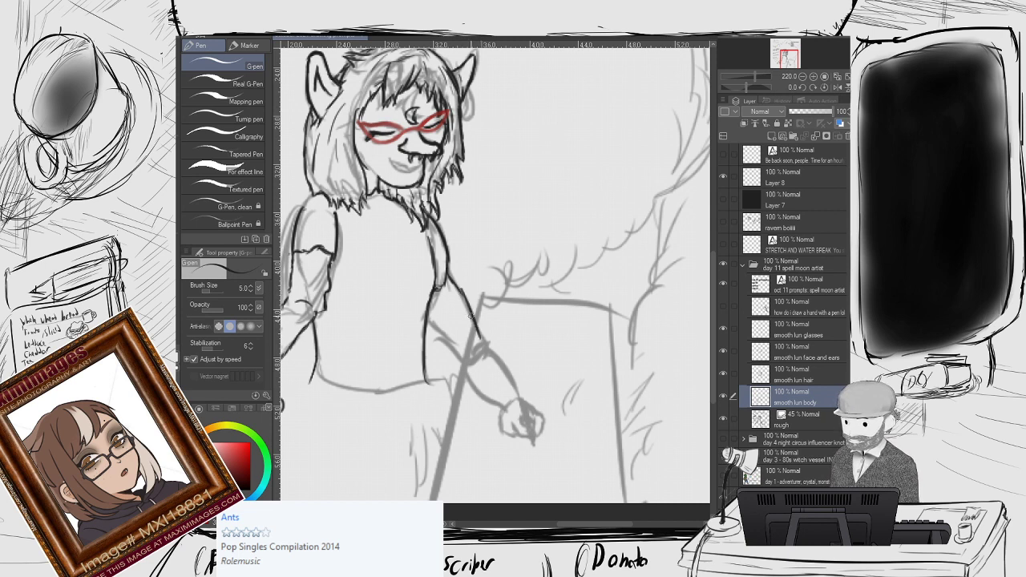
pyautogui.moveTo(460, 292); pyautogui.dragTo(478, 338)
pyautogui.hotkey('ctrl', 'z')
pyautogui.hotkey('ctrl', 'z')
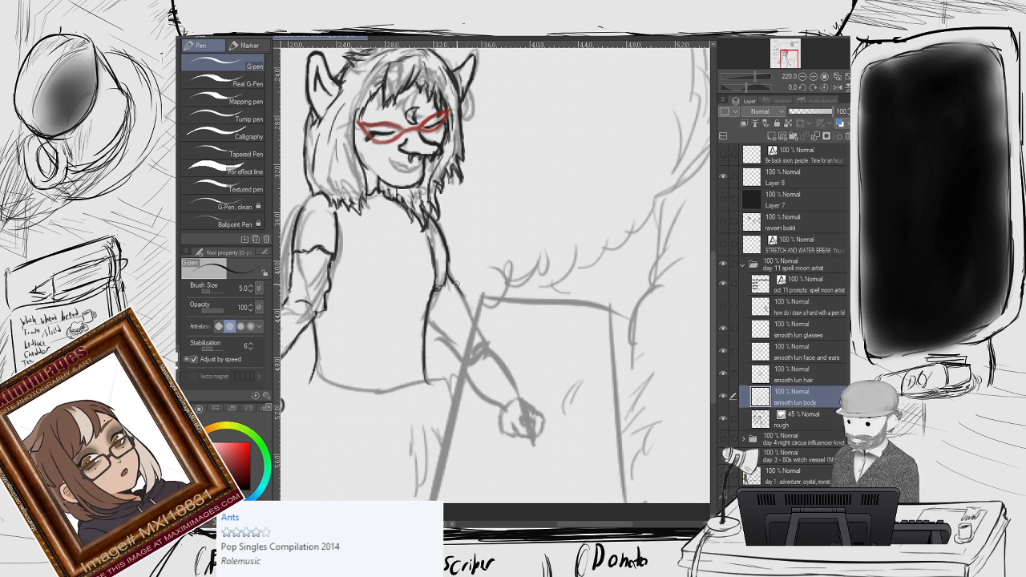
pyautogui.moveTo(457, 284); pyautogui.dragTo(498, 400)
pyautogui.moveTo(482, 346); pyautogui.dragTo(489, 363)
pyautogui.hotkey('ctrl', 'z')
pyautogui.hotkey('ctrl', 'z')
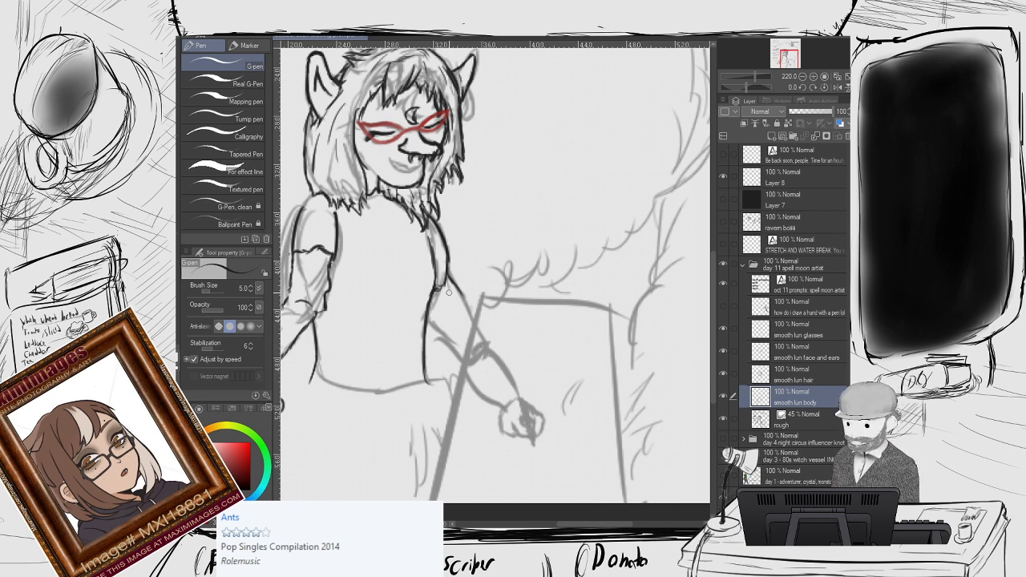
# Ink the outer and inner lines of the far upper arm down to the elbow over the rough sketch.
pyautogui.moveTo(453, 279); pyautogui.dragTo(481, 353)
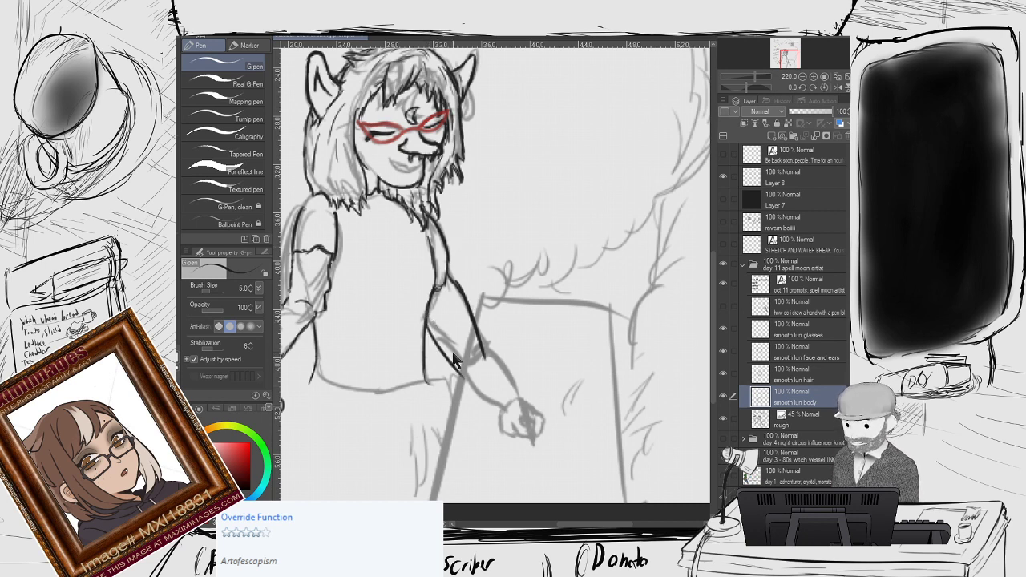
pyautogui.moveTo(427, 321); pyautogui.dragTo(459, 366)
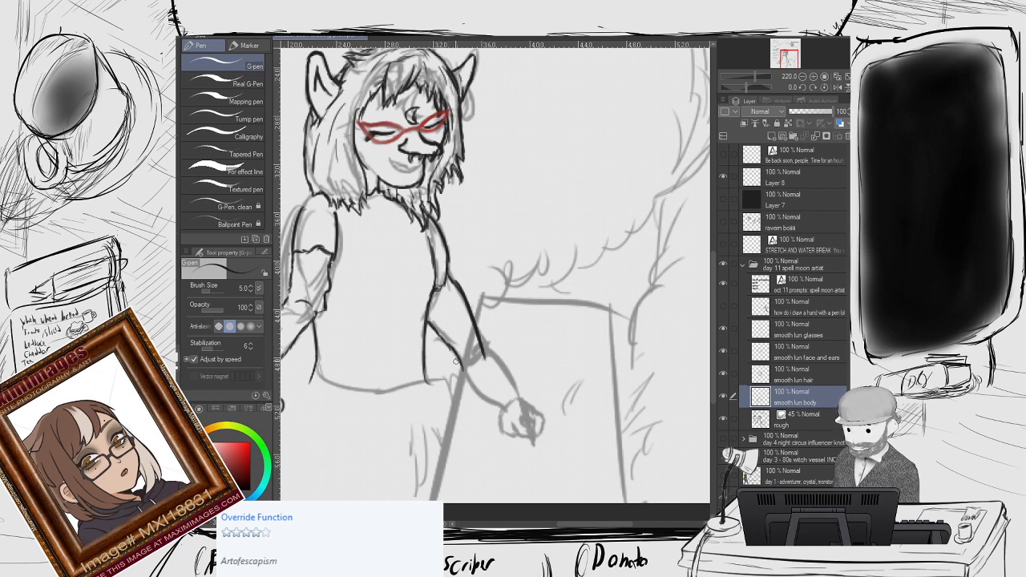
# Ink short contour curves under the chest and a hip line flaring outward from the waist on the near-arm side.
pyautogui.scroll(-3, 486, 280)
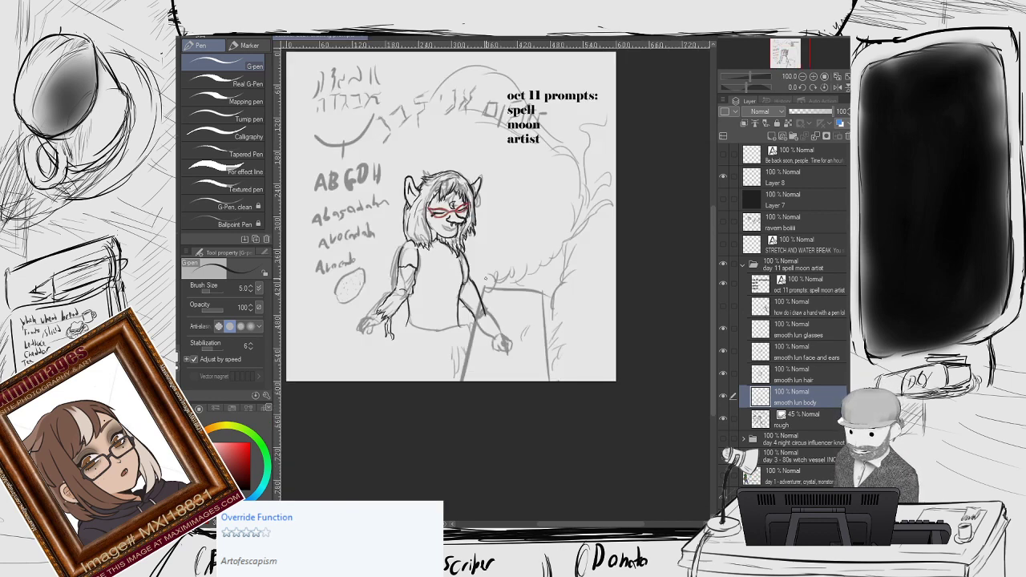
pyautogui.moveTo(485, 278); pyautogui.dragTo(496, 301)
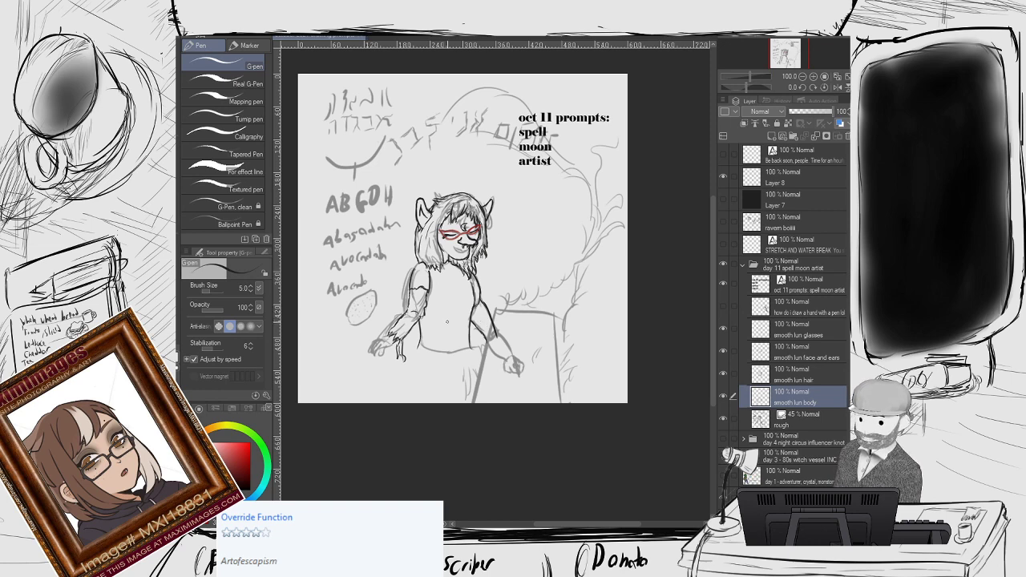
pyautogui.scroll(2, 476, 314)
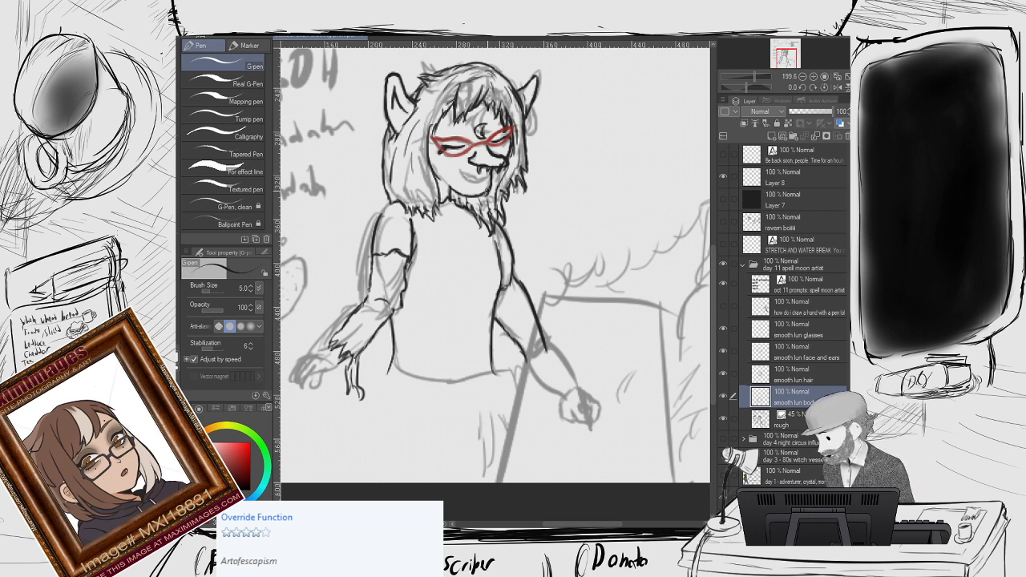
pyautogui.moveTo(412, 281)
pyautogui.mouseDown()
pyautogui.moveTo(433, 294)
pyautogui.moveTo(461, 302)
pyautogui.mouseUp()
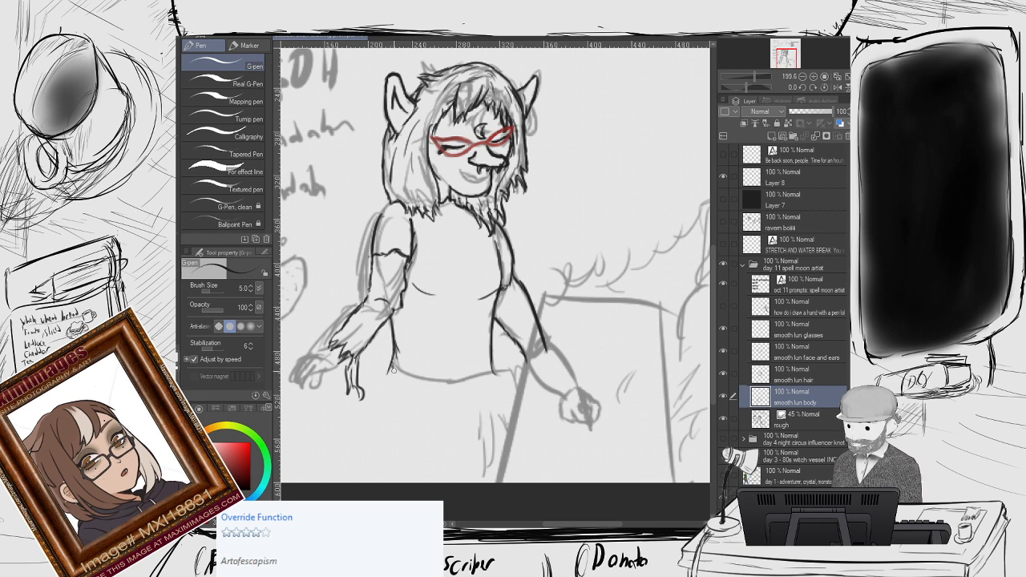
pyautogui.moveTo(390, 358); pyautogui.dragTo(369, 413)
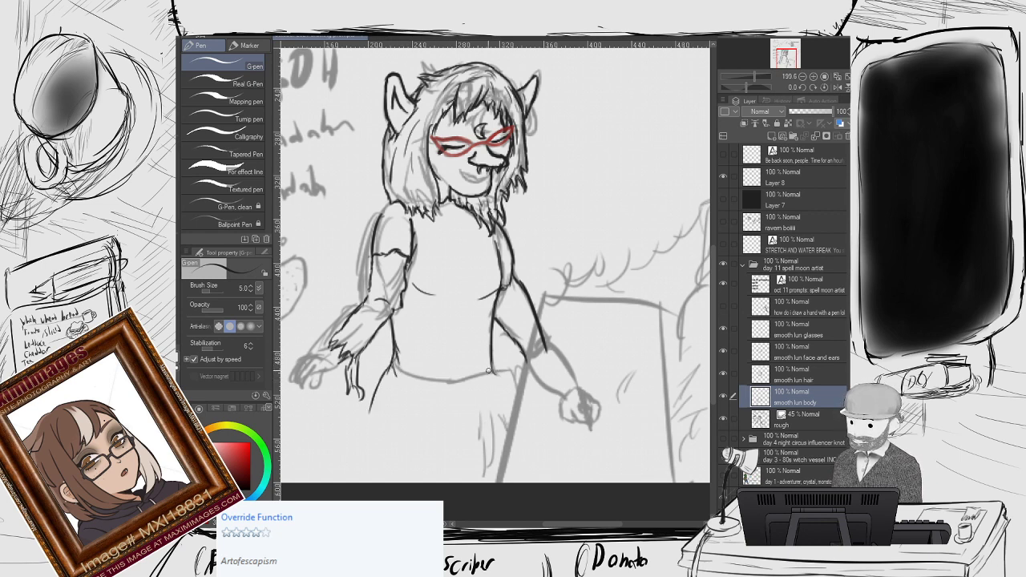
pyautogui.moveTo(494, 372); pyautogui.dragTo(496, 412)
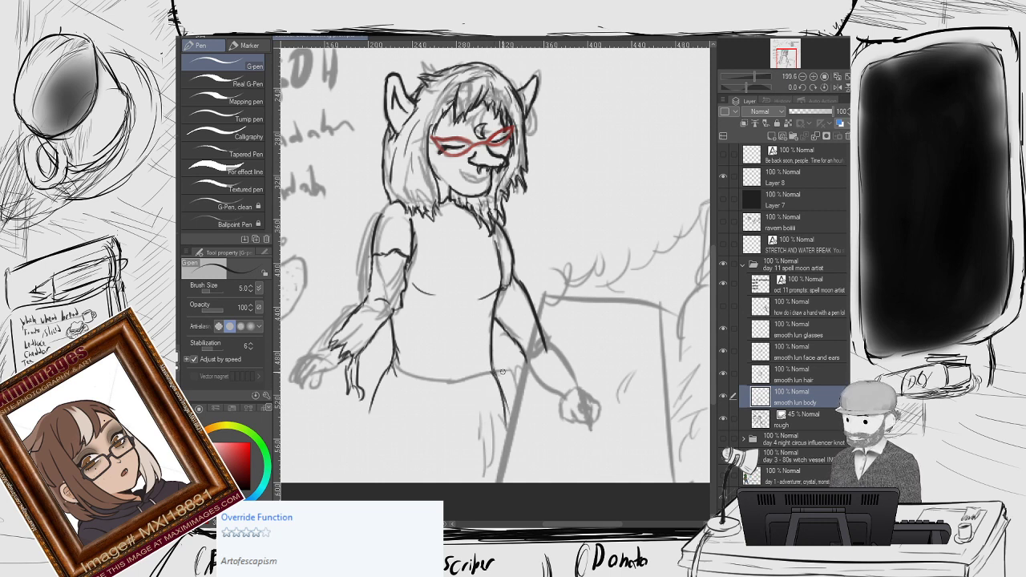
pyautogui.hotkey('ctrl', 'z')
pyautogui.moveTo(493, 373); pyautogui.dragTo(509, 414)
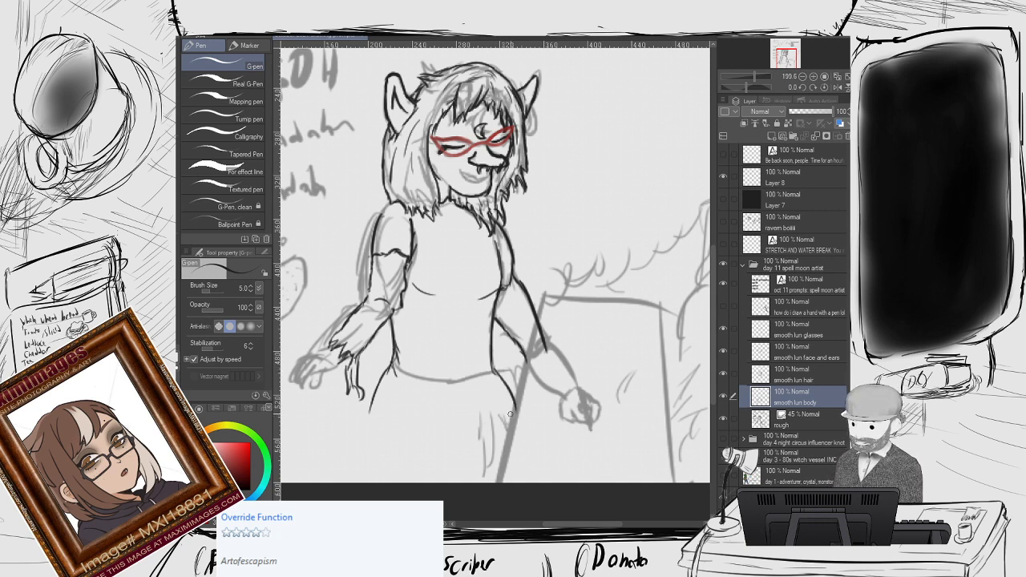
pyautogui.hotkey('ctrl', 'z')
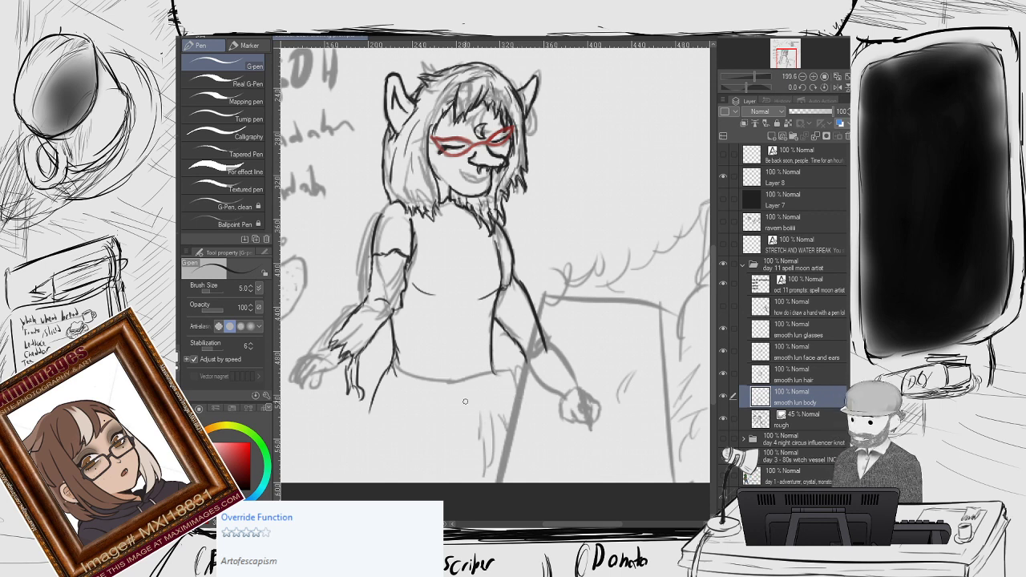
pyautogui.moveTo(492, 366); pyautogui.dragTo(478, 457)
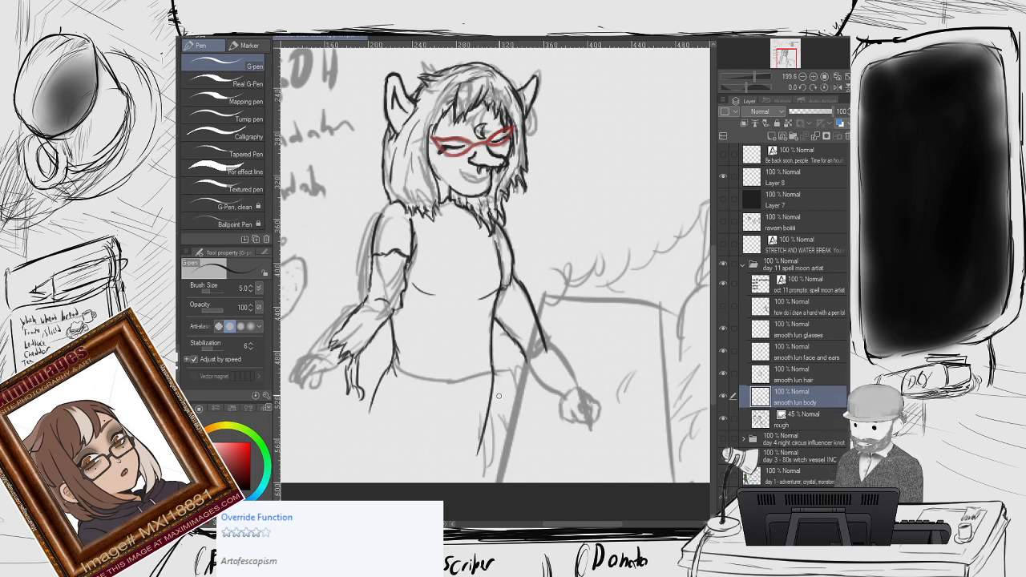
pyautogui.hotkey('ctrl', 'z')
pyautogui.moveTo(491, 373); pyautogui.dragTo(497, 496)
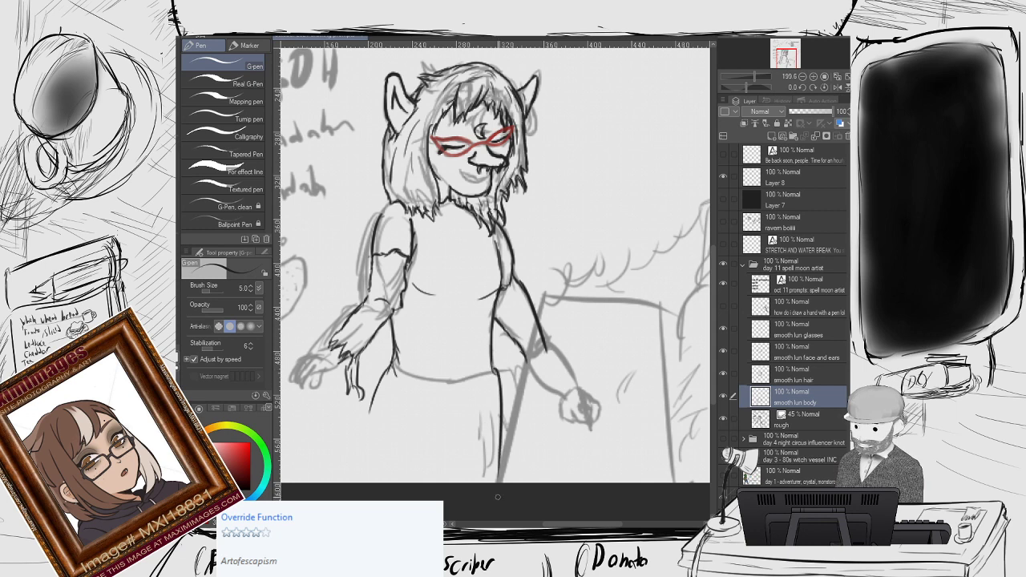
pyautogui.hotkey('ctrl', 'z')
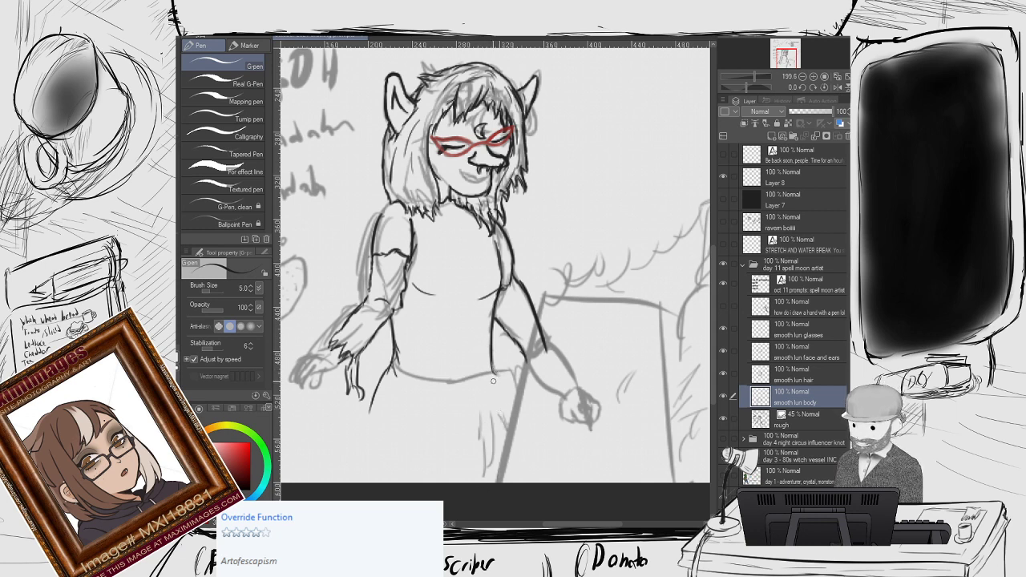
# Ink both outer edges of the skirt down to the canvas's lower edge and add short fold strokes inside it.
pyautogui.moveTo(492, 369); pyautogui.dragTo(497, 481)
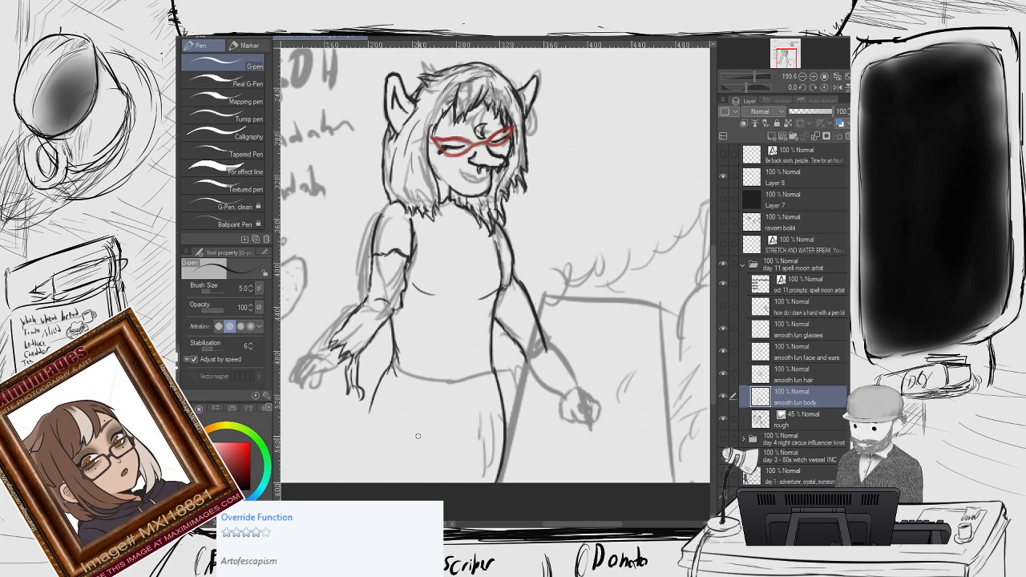
pyautogui.moveTo(445, 444); pyautogui.dragTo(438, 460)
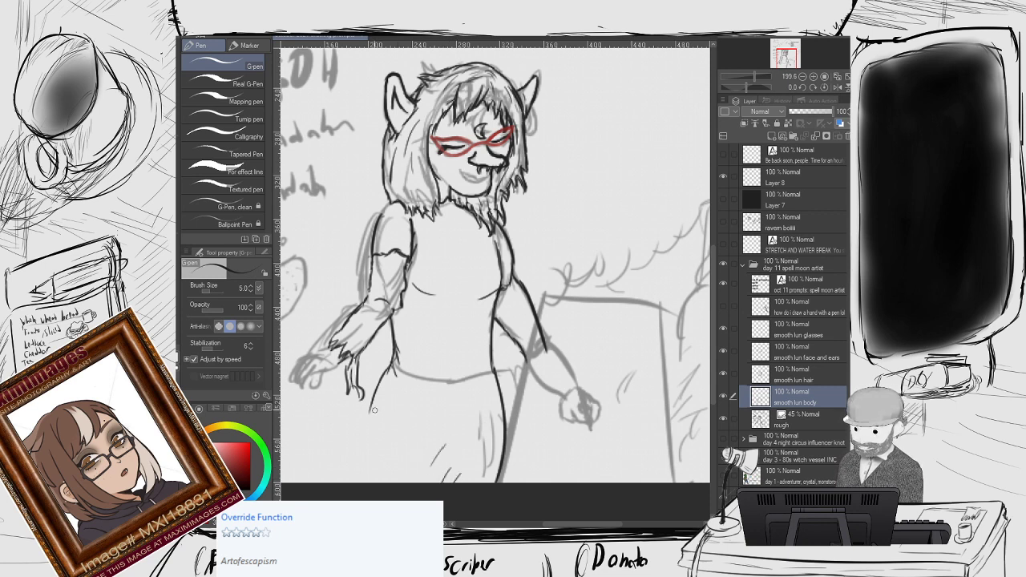
pyautogui.moveTo(373, 409); pyautogui.dragTo(370, 484)
pyautogui.hotkey('ctrl', 'z')
pyautogui.moveTo(367, 437); pyautogui.dragTo(358, 476)
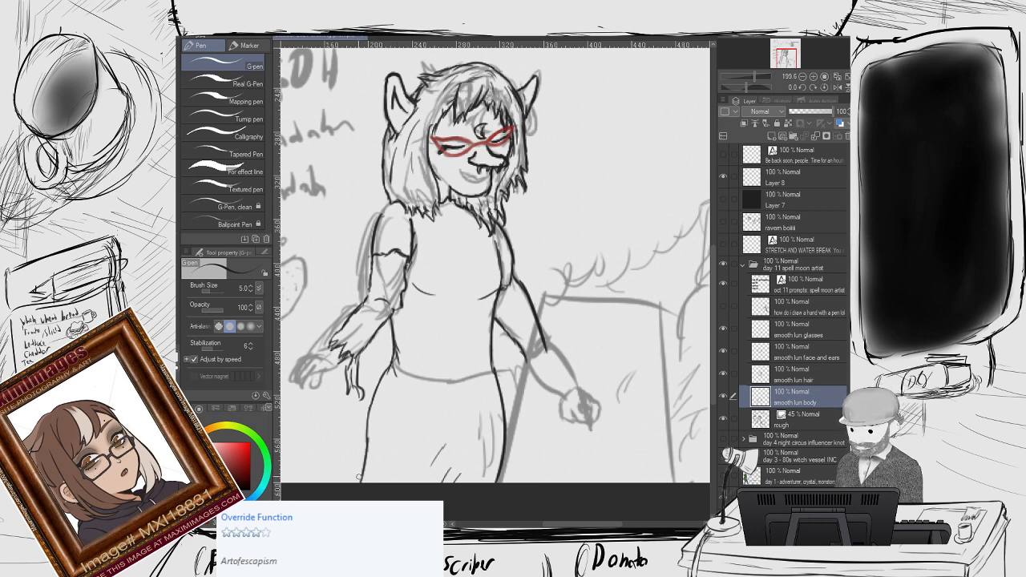
# Undo the last skirt edge stroke and redraw the lower edge on the near-arm side down to the canvas's lower border.
pyautogui.hotkey('ctrl', 'z')
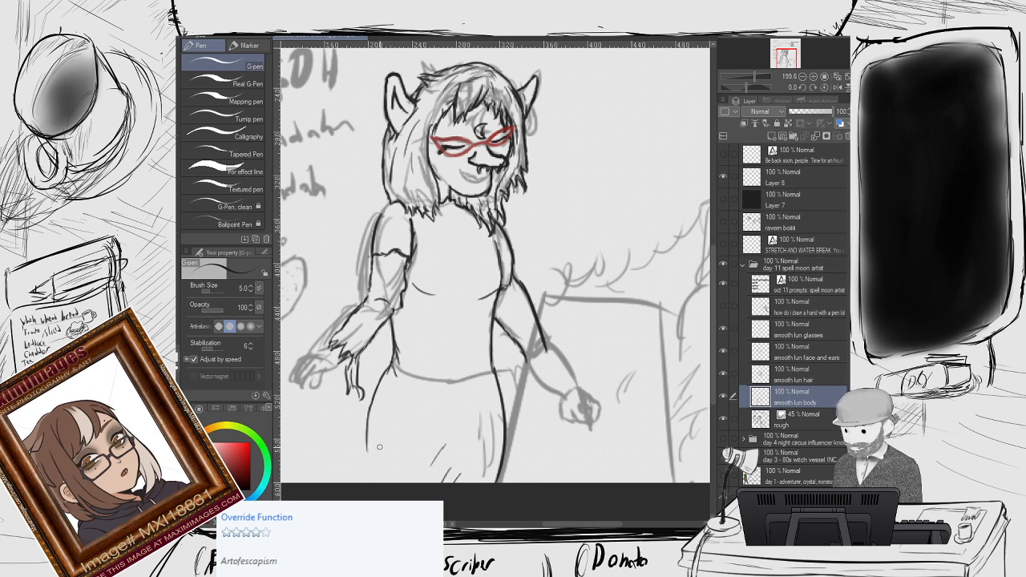
pyautogui.moveTo(367, 438); pyautogui.dragTo(369, 484)
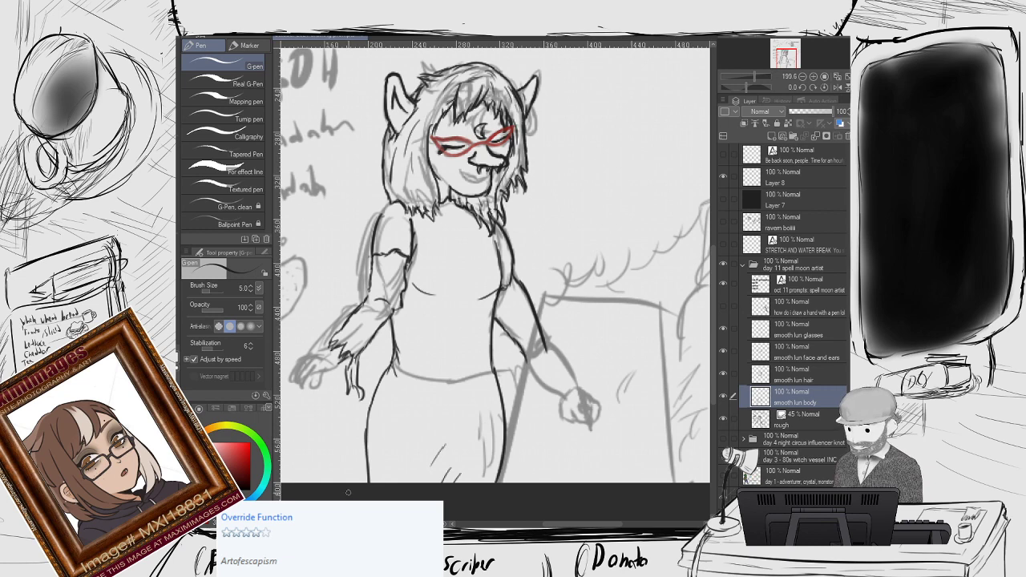
# Create a new layer above the body layer and name it "smooth lun hands".
pyautogui.moveTo(383, 353); pyautogui.dragTo(570, 332)
pyautogui.scroll(5, 539, 315)
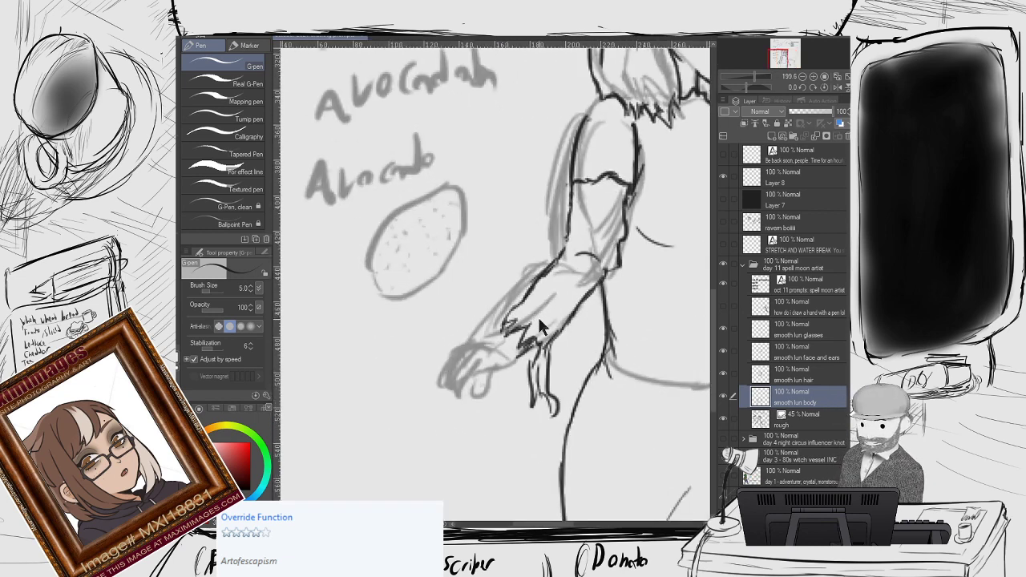
pyautogui.click(769, 136)
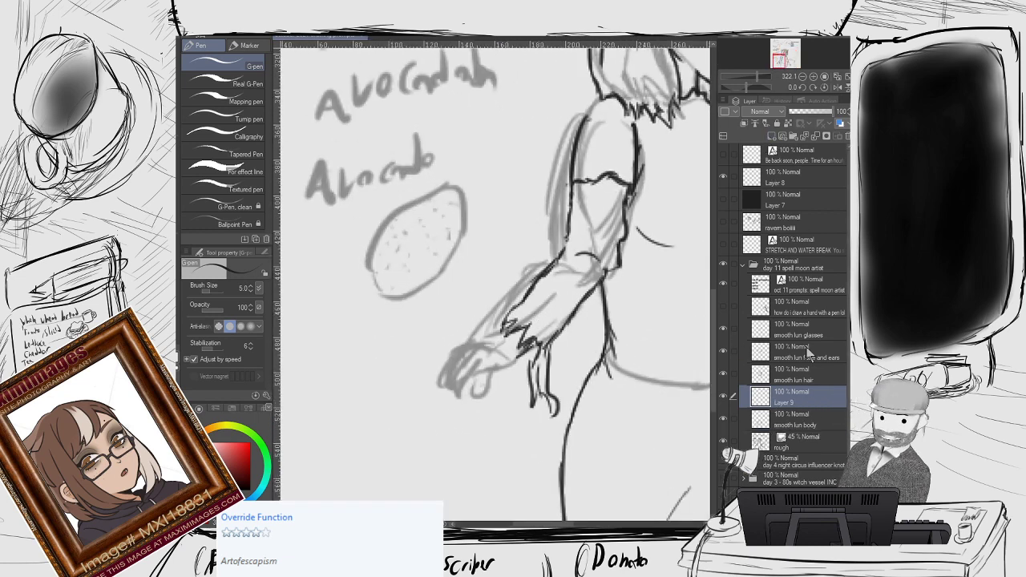
pyautogui.doubleClick(787, 398)
pyautogui.write('smooth lun hands')
pyautogui.press('Return')
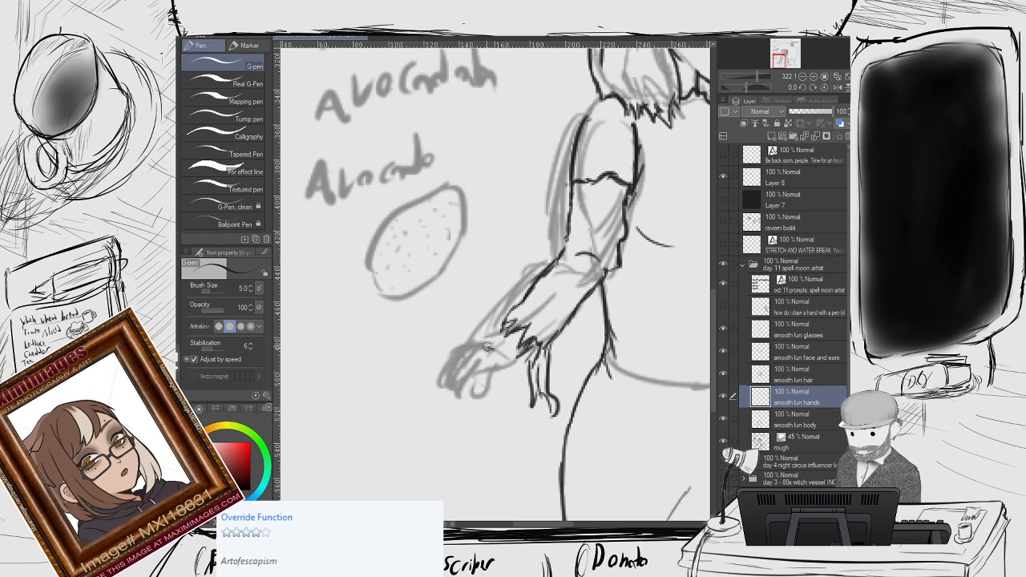
# Ink the knuckles and fingers of the near hand over the rough sketch, erasing stray line bits around them.
pyautogui.moveTo(486, 343)
pyautogui.mouseDown()
pyautogui.moveTo(458, 351)
pyautogui.moveTo(490, 353)
pyautogui.moveTo(480, 380)
pyautogui.moveTo(462, 365)
pyautogui.moveTo(443, 393)
pyautogui.moveTo(478, 367)
pyautogui.moveTo(479, 385)
pyautogui.moveTo(472, 362)
pyautogui.moveTo(467, 378)
pyautogui.moveTo(481, 375)
pyautogui.moveTo(467, 390)
pyautogui.moveTo(469, 380)
pyautogui.mouseUp()
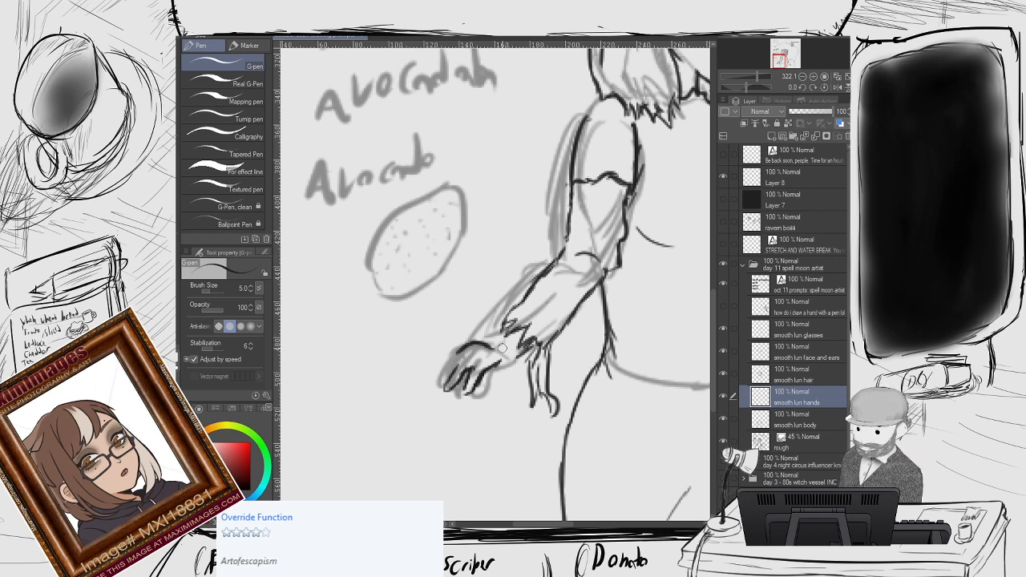
pyautogui.press('e')
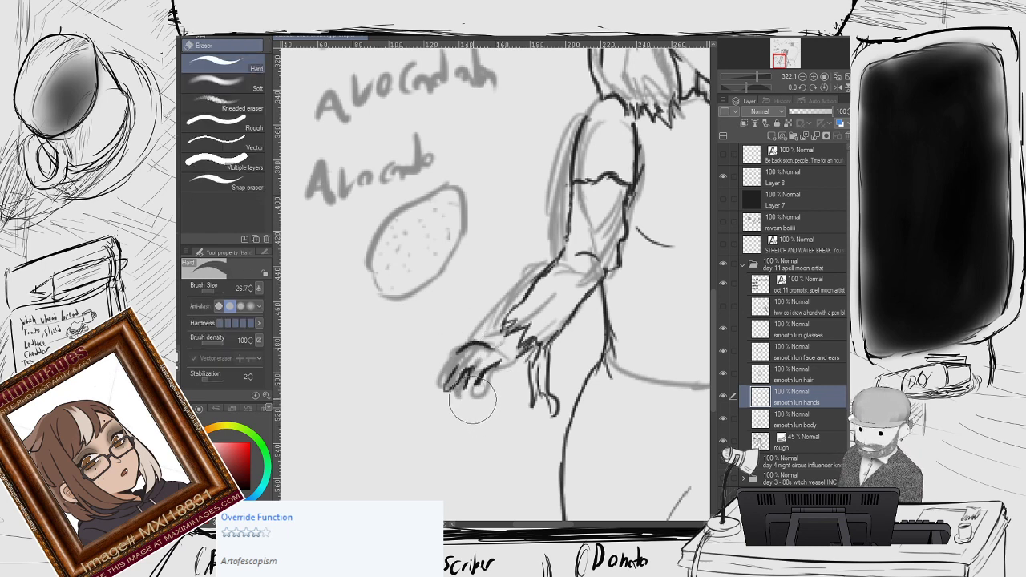
pyautogui.moveTo(473, 401)
pyautogui.mouseDown()
pyautogui.moveTo(470, 412)
pyautogui.moveTo(465, 393)
pyautogui.moveTo(454, 396)
pyautogui.moveTo(471, 395)
pyautogui.moveTo(461, 394)
pyautogui.mouseUp()
pyautogui.press('p')
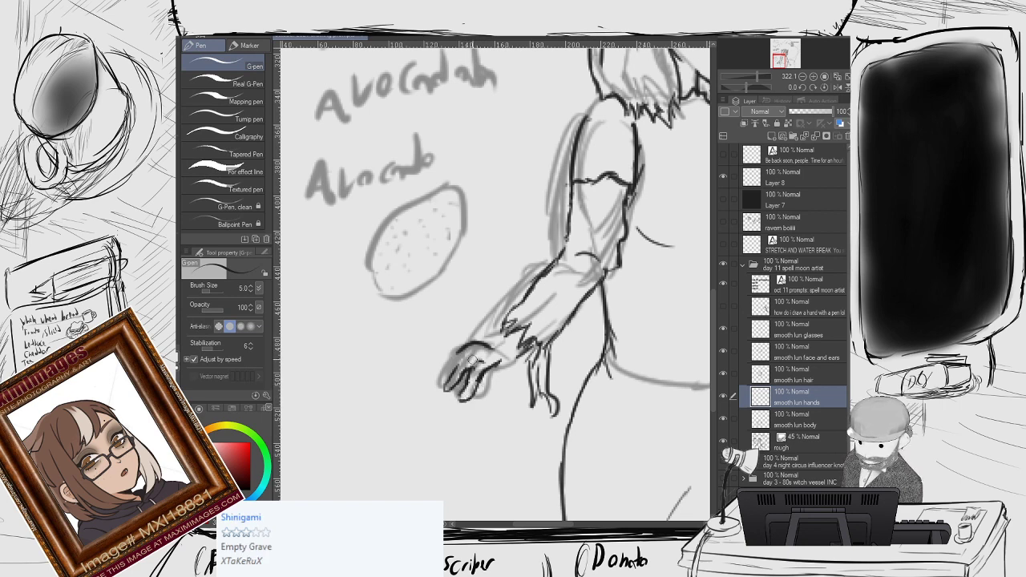
pyautogui.moveTo(454, 351)
pyautogui.mouseDown()
pyautogui.moveTo(444, 375)
pyautogui.moveTo(445, 364)
pyautogui.mouseUp()
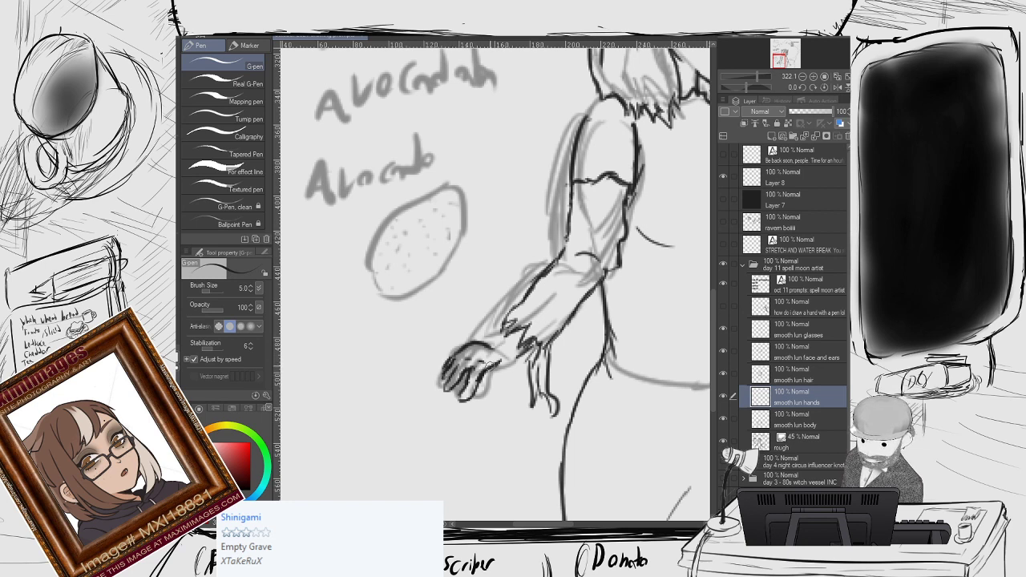
pyautogui.press('e')
pyautogui.moveTo(513, 343)
pyautogui.mouseDown()
pyautogui.moveTo(527, 381)
pyautogui.moveTo(506, 379)
pyautogui.moveTo(501, 365)
pyautogui.moveTo(500, 376)
pyautogui.moveTo(535, 345)
pyautogui.mouseUp()
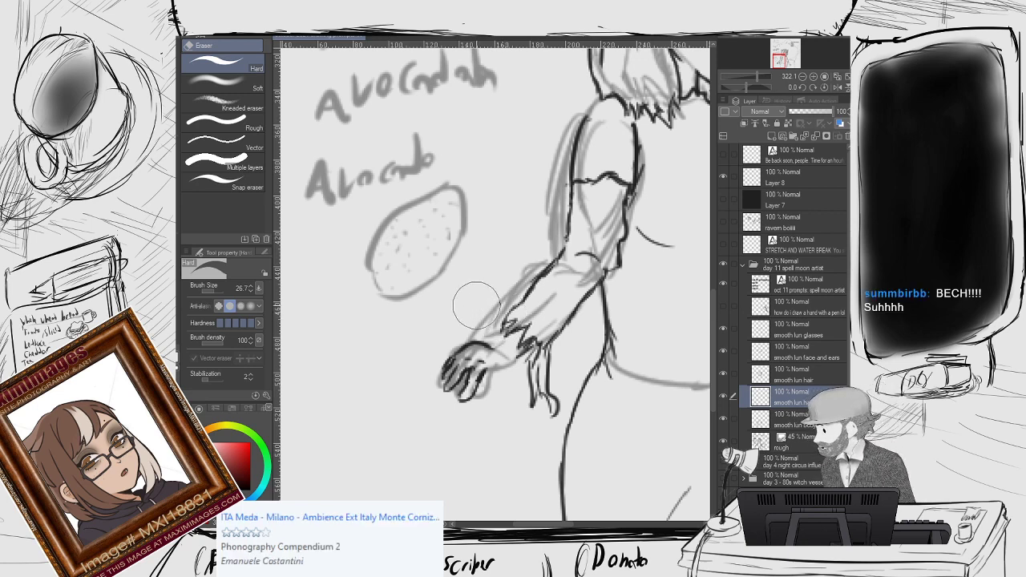
# Show the raven layer and paint a solid red rectangular patch on it near the canvas's lower-right corner with Opaque watercolor.
pyautogui.scroll(-1, 471, 301)
pyautogui.scroll(-2, 472, 297)
pyautogui.scroll(-3, 472, 298)
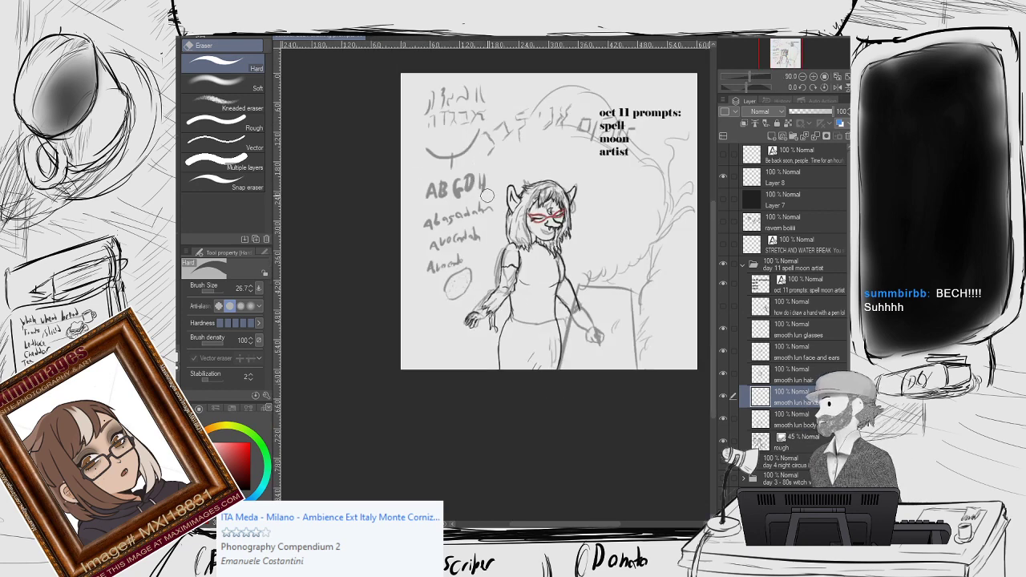
pyautogui.scroll(-1, 486, 194)
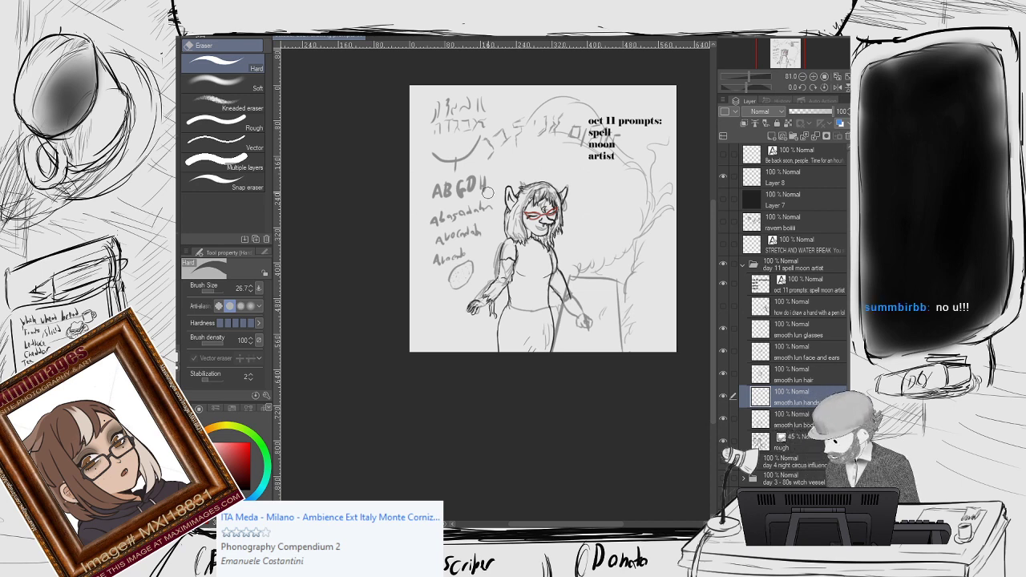
pyautogui.moveTo(529, 170); pyautogui.dragTo(405, 187)
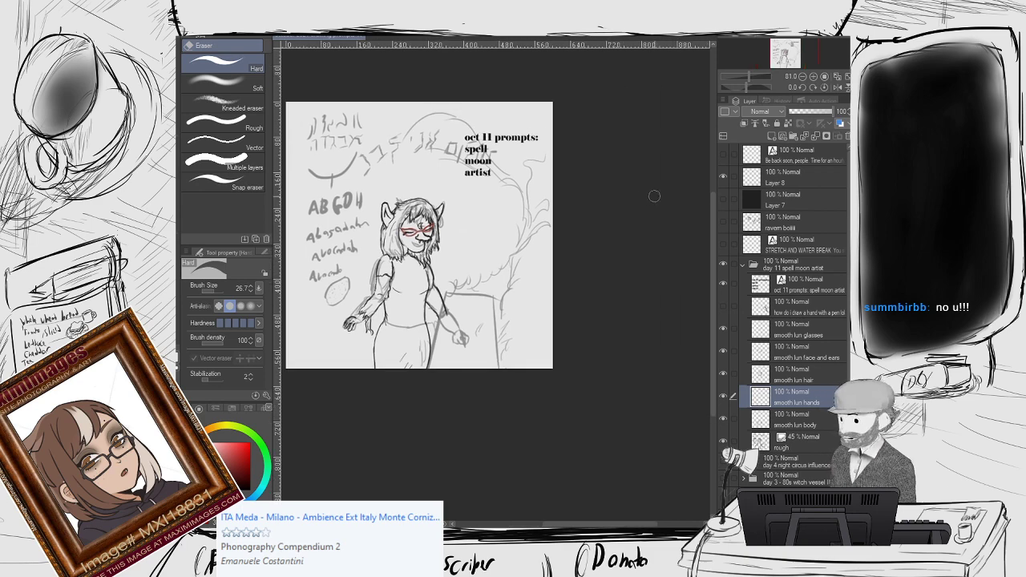
pyautogui.click(789, 229)
pyautogui.scroll(4, 590, 145)
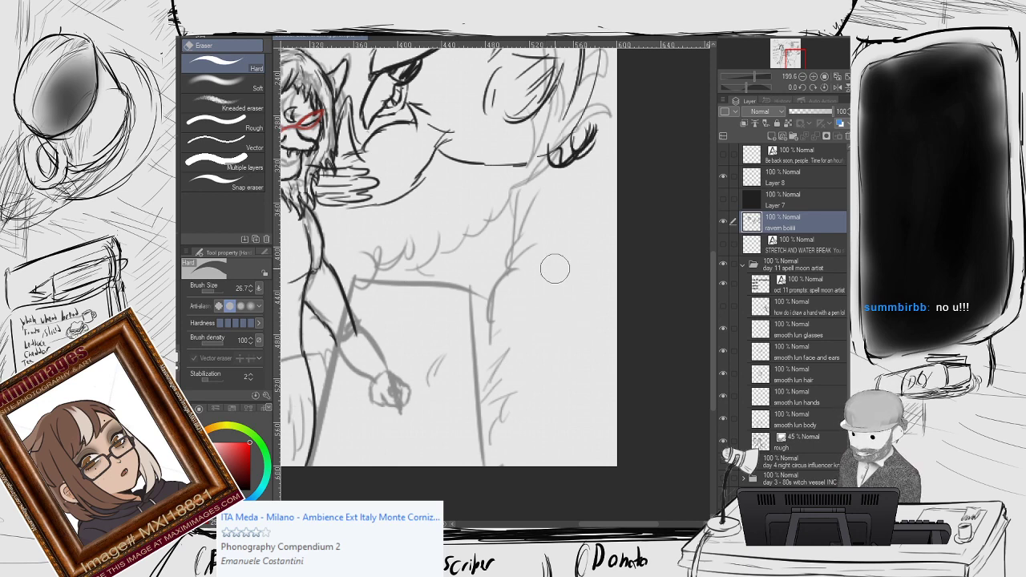
pyautogui.press('p')
pyautogui.press('b')
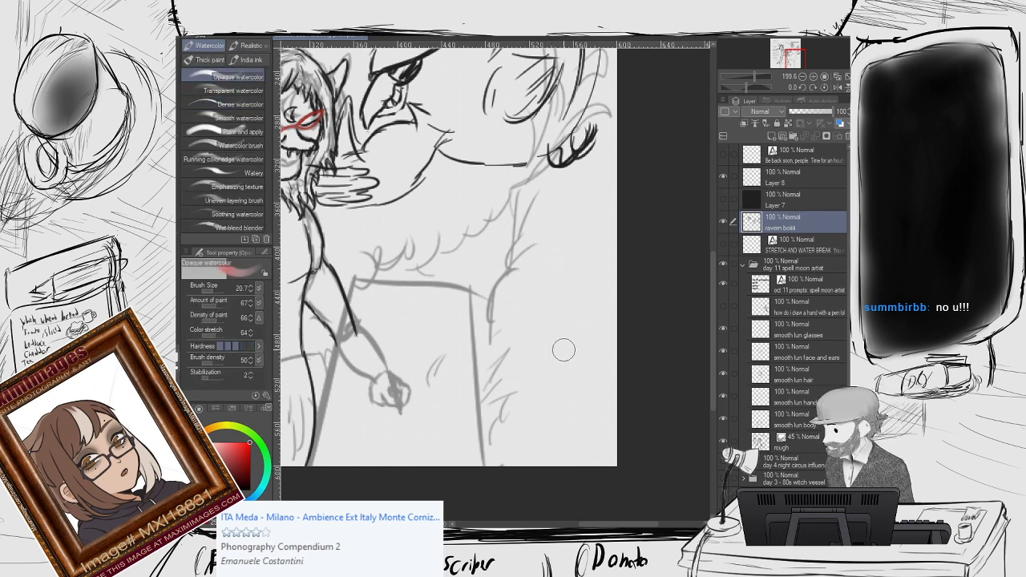
pyautogui.moveTo(579, 320)
pyautogui.mouseDown()
pyautogui.moveTo(487, 327)
pyautogui.moveTo(593, 350)
pyautogui.moveTo(577, 357)
pyautogui.moveTo(500, 333)
pyautogui.moveTo(492, 351)
pyautogui.moveTo(509, 361)
pyautogui.moveTo(476, 315)
pyautogui.moveTo(545, 358)
pyautogui.mouseUp()
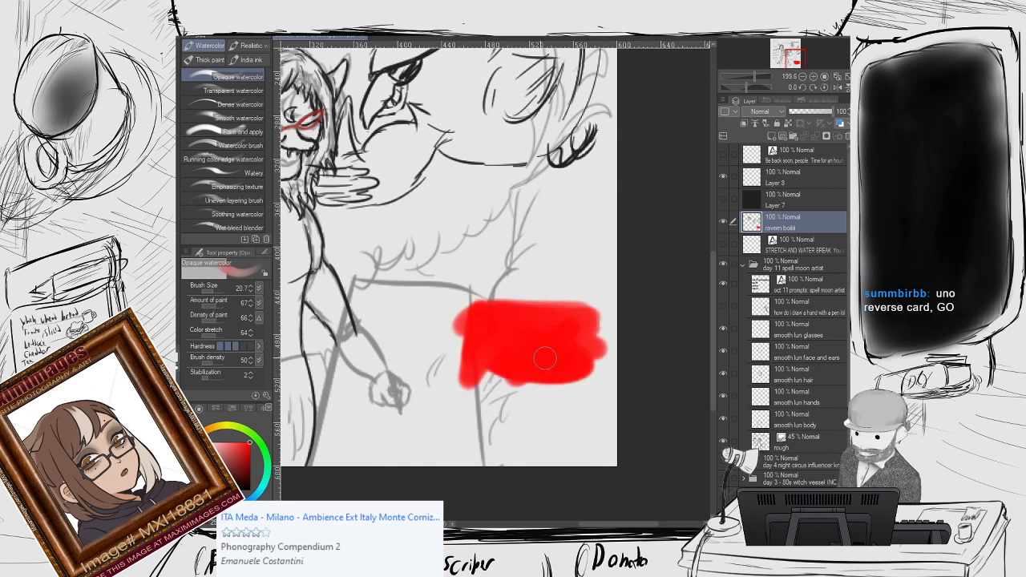
# Paint a small orange-yellow flower with rounded petals on the red patch and hide the raven layer.
pyautogui.click(223, 430)
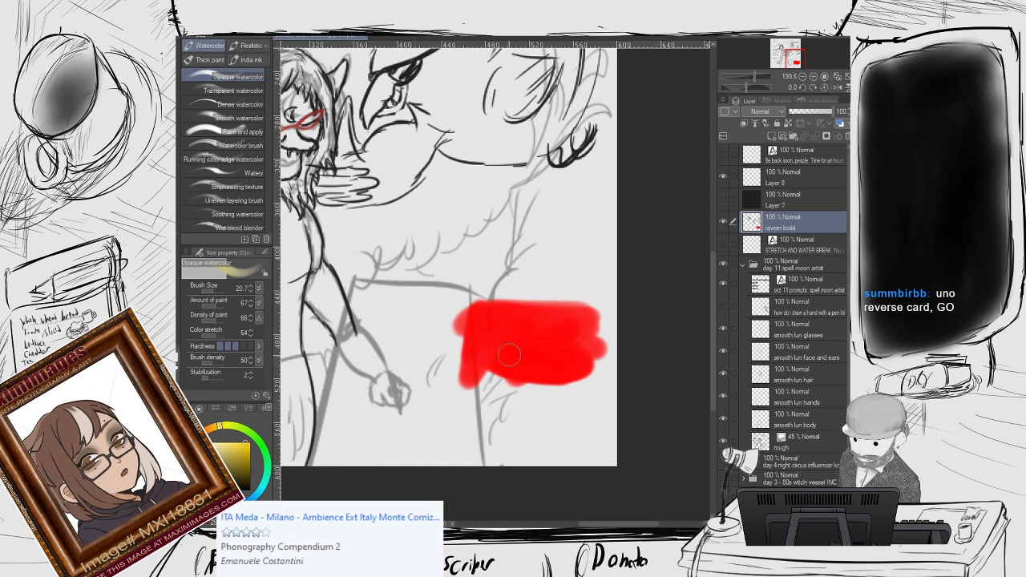
pyautogui.moveTo(518, 335)
pyautogui.mouseDown()
pyautogui.moveTo(502, 351)
pyautogui.moveTo(523, 330)
pyautogui.moveTo(535, 345)
pyautogui.moveTo(510, 338)
pyautogui.moveTo(503, 359)
pyautogui.moveTo(521, 320)
pyautogui.moveTo(523, 365)
pyautogui.moveTo(516, 342)
pyautogui.mouseUp()
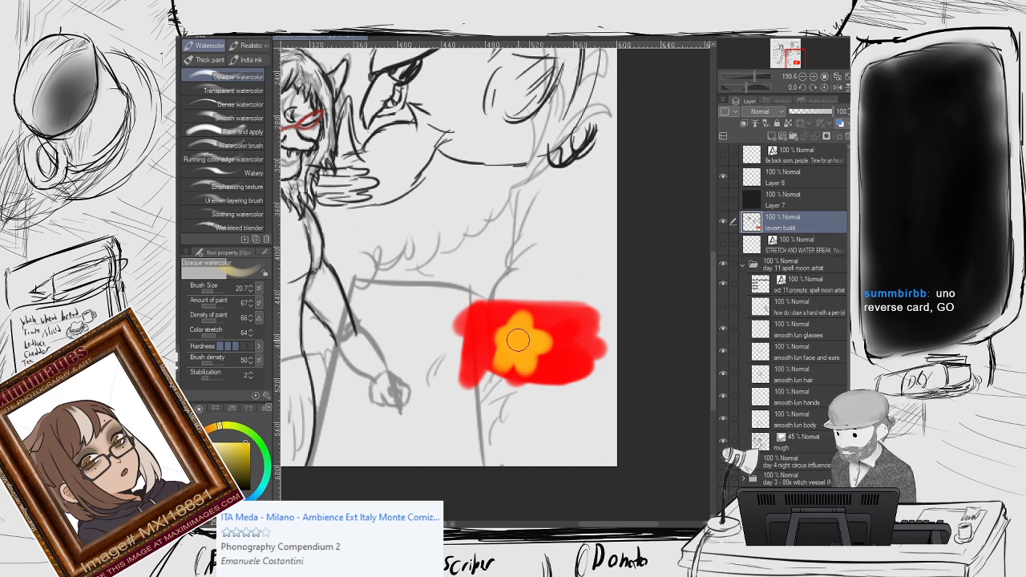
pyautogui.scroll(-2, 522, 278)
pyautogui.scroll(-1, 476, 255)
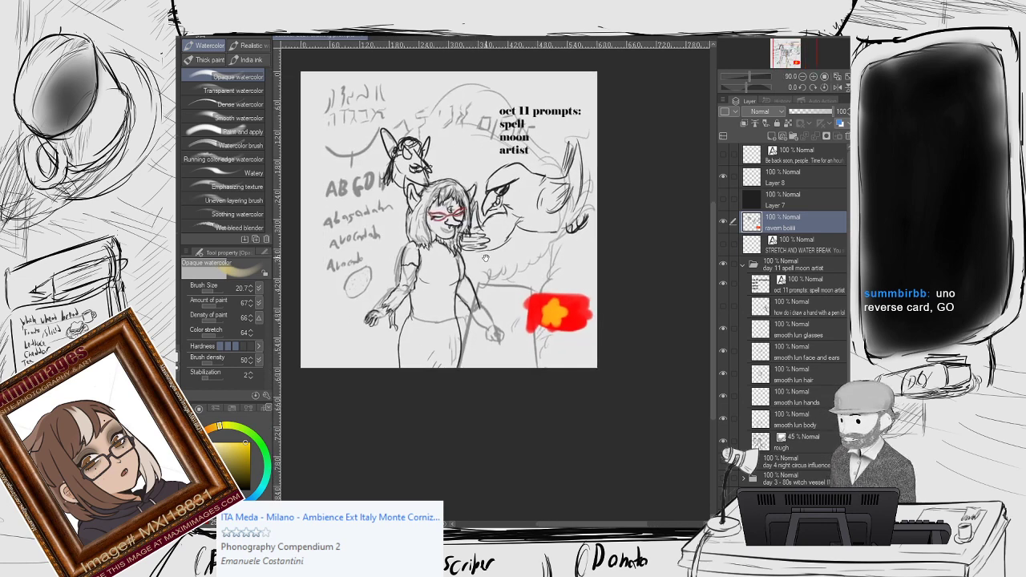
pyautogui.click(723, 226)
# Make the smooth lun body layer active by picking the far arm's line, and sample its dark line color.
pyautogui.press('o')
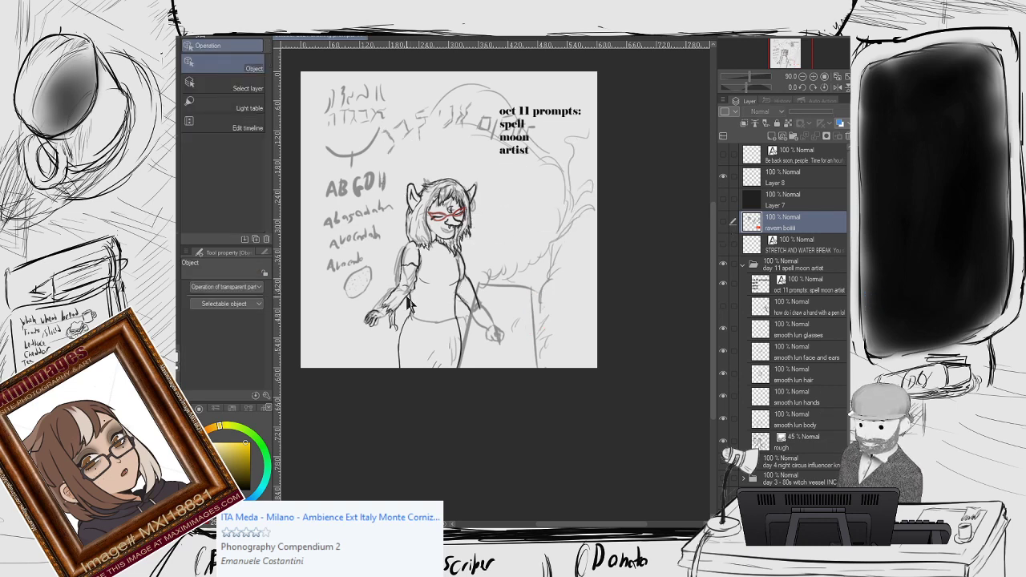
pyautogui.scroll(4, 449, 295)
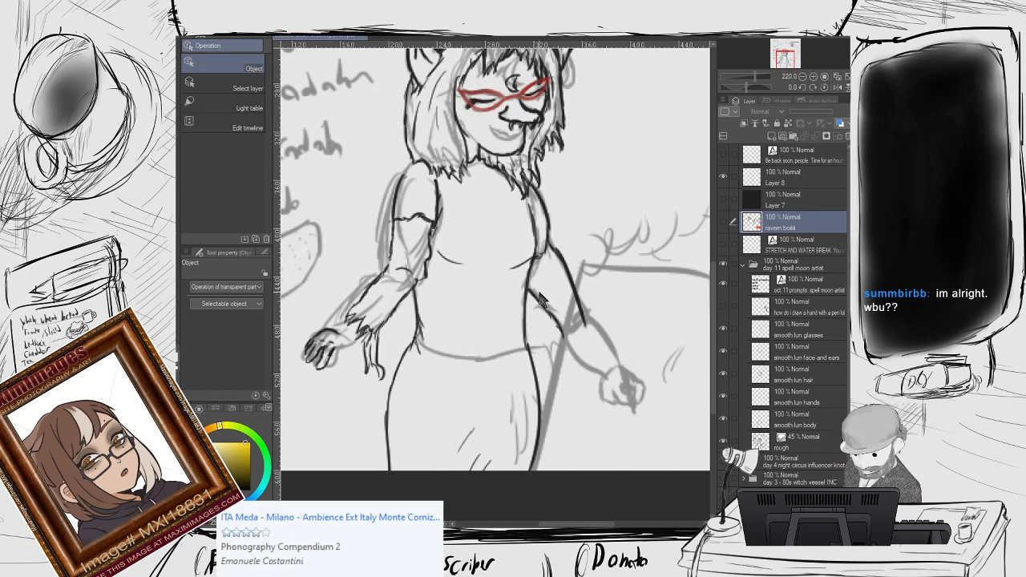
pyautogui.click(574, 286)
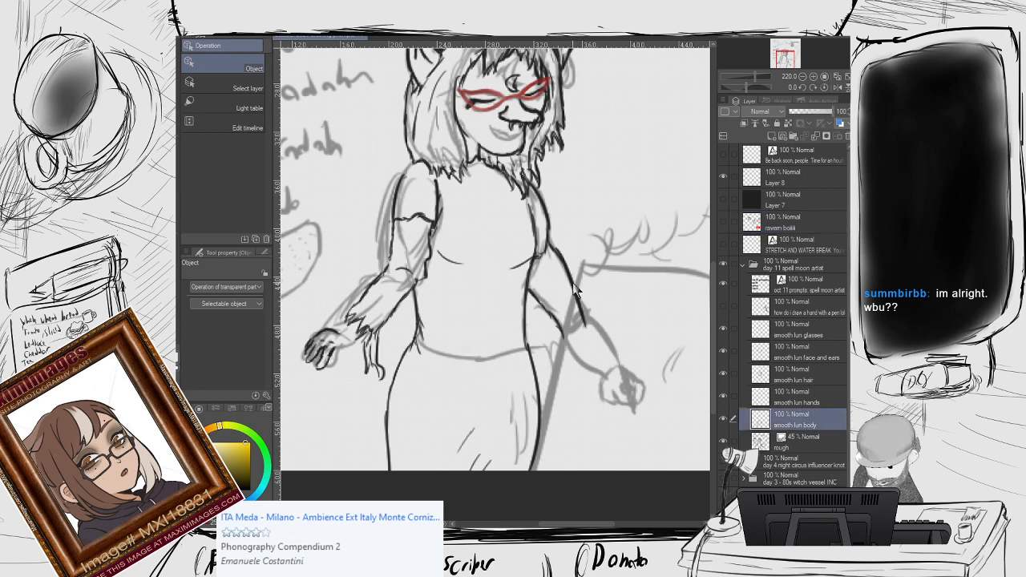
pyautogui.press('e')
pyautogui.press('i')
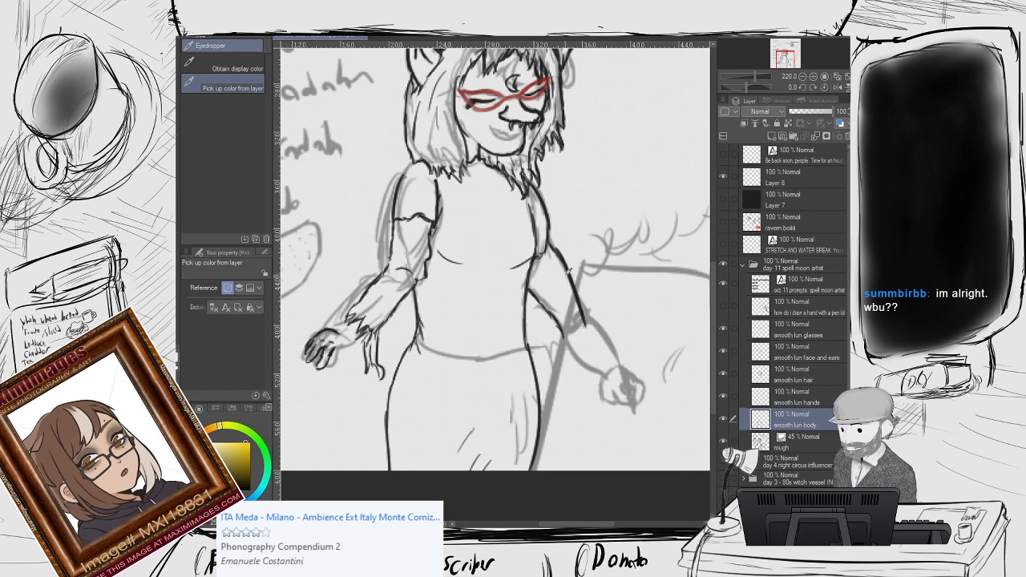
pyautogui.click(567, 272)
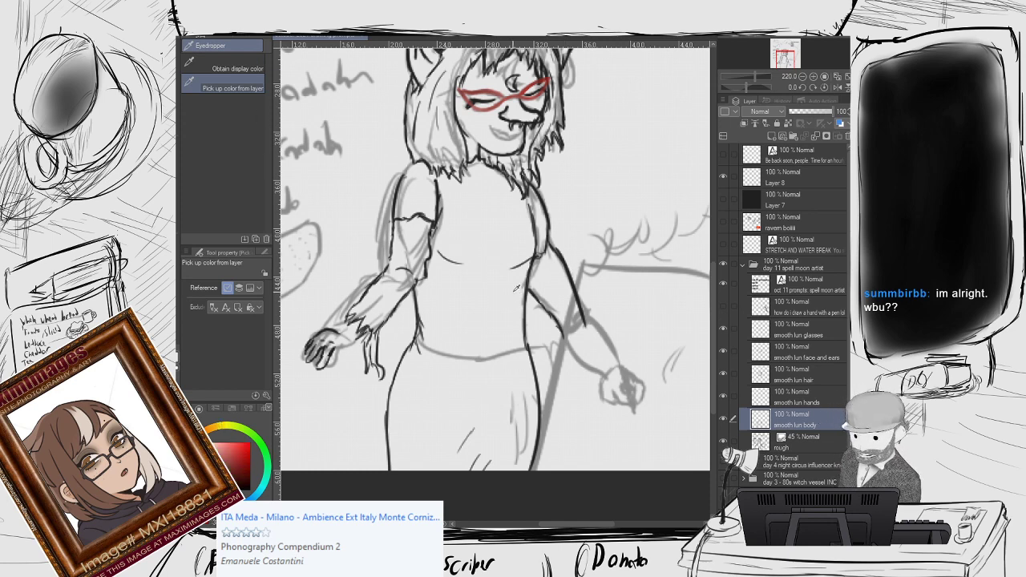
# Ink the underside of the near wrist and the thumb with the G-pen, undoing and redrawing the thumb strokes.
pyautogui.press('p')
pyautogui.moveTo(345, 340); pyautogui.dragTo(489, 327)
pyautogui.scroll(8, 489, 328)
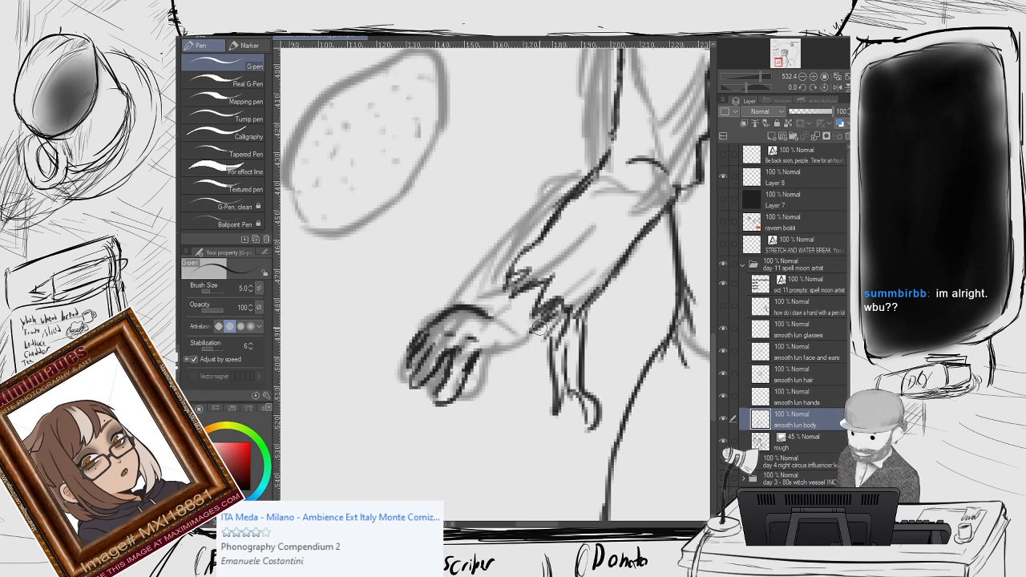
pyautogui.moveTo(539, 328)
pyautogui.mouseDown()
pyautogui.moveTo(552, 332)
pyautogui.moveTo(510, 363)
pyautogui.moveTo(497, 357)
pyautogui.mouseUp()
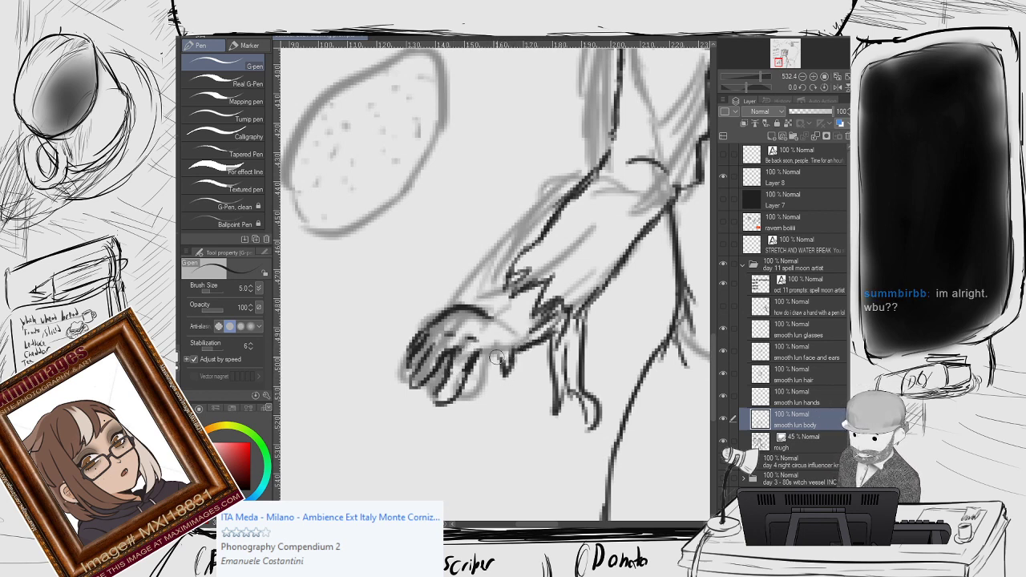
pyautogui.hotkey('ctrl', 'z')
pyautogui.hotkey('ctrl', 'z')
pyautogui.hotkey('ctrl', 'z')
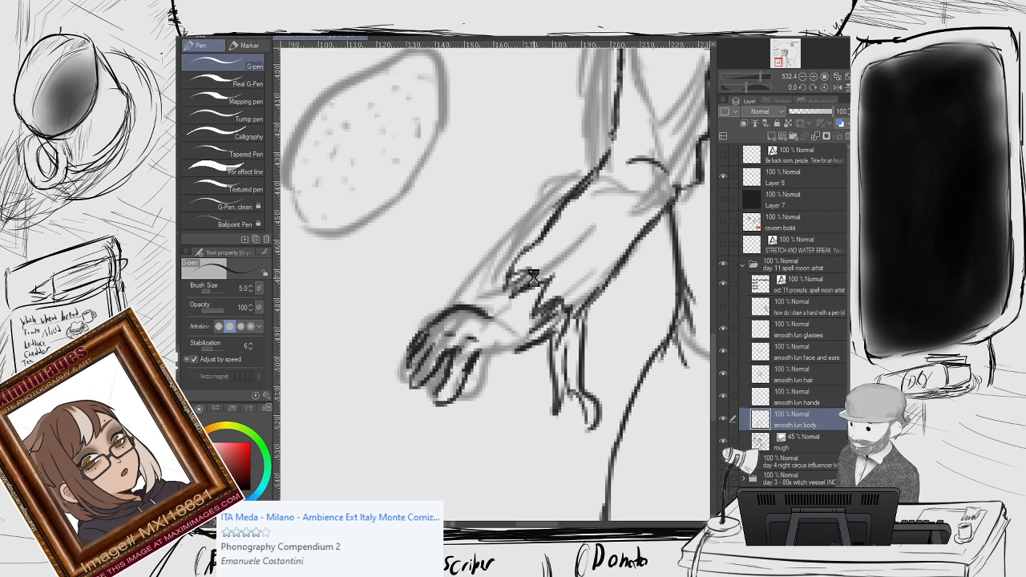
pyautogui.moveTo(499, 354)
pyautogui.mouseDown()
pyautogui.moveTo(481, 352)
pyautogui.moveTo(517, 364)
pyautogui.moveTo(485, 377)
pyautogui.moveTo(508, 374)
pyautogui.mouseUp()
pyautogui.moveTo(511, 331); pyautogui.dragTo(492, 317)
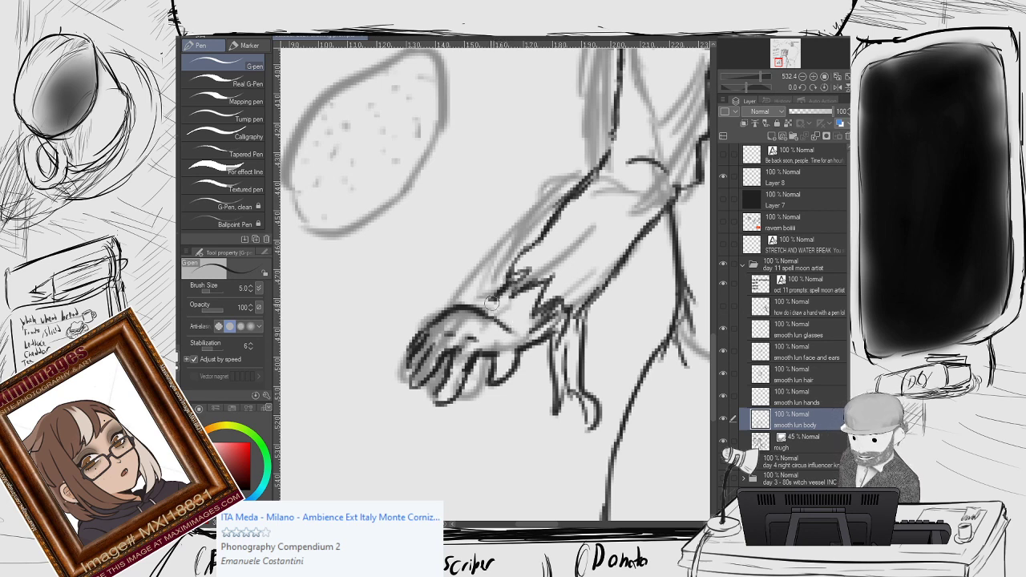
# Ink the short upper wrist line from the back of the near hand to the torn sleeve edge, redoing unwanted strokes.
pyautogui.moveTo(487, 310); pyautogui.dragTo(508, 282)
pyautogui.hotkey('ctrl', 'z')
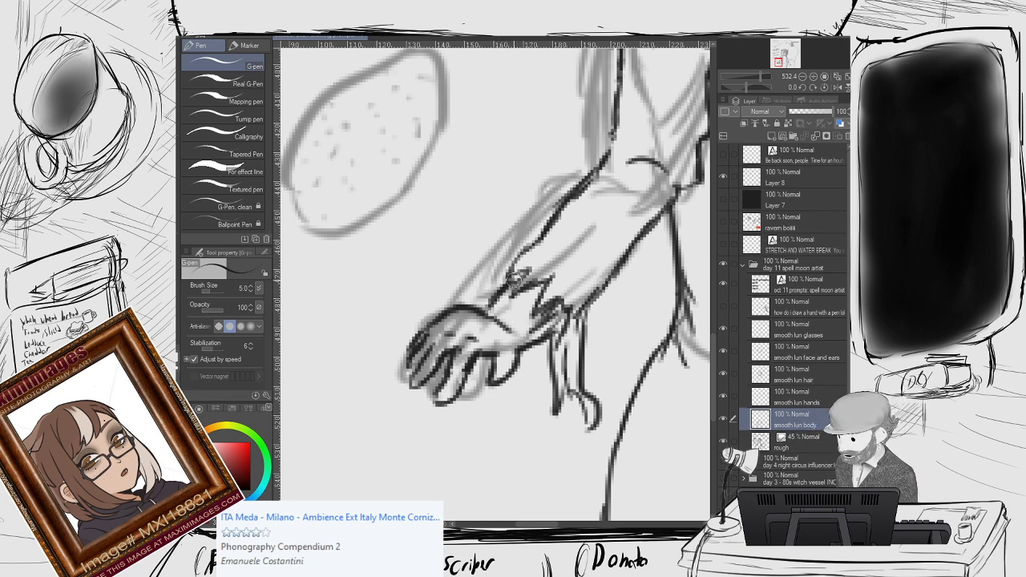
pyautogui.hotkey('ctrl', 'z')
pyautogui.hotkey('ctrl', 'z')
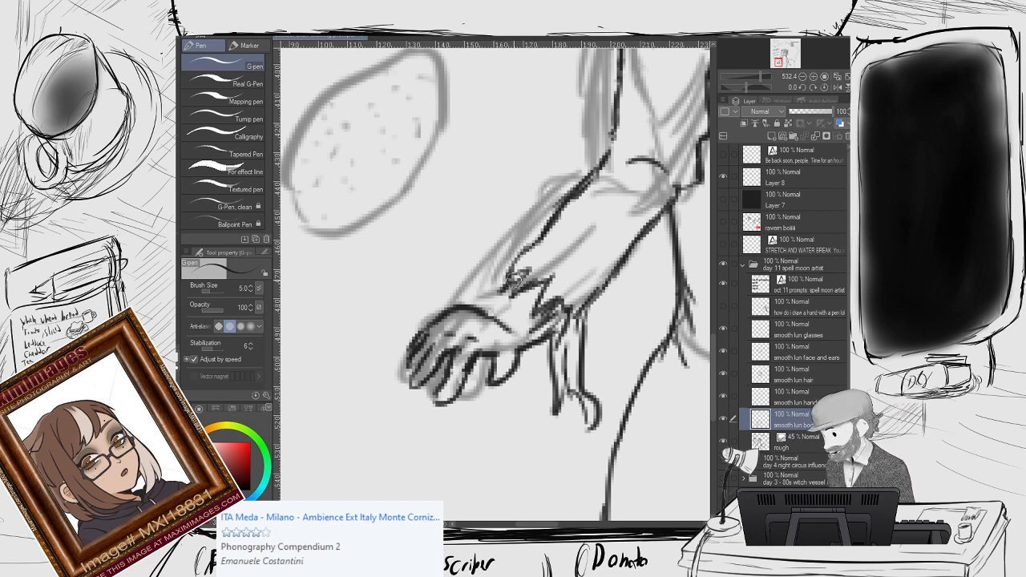
pyautogui.moveTo(511, 289); pyautogui.dragTo(488, 307)
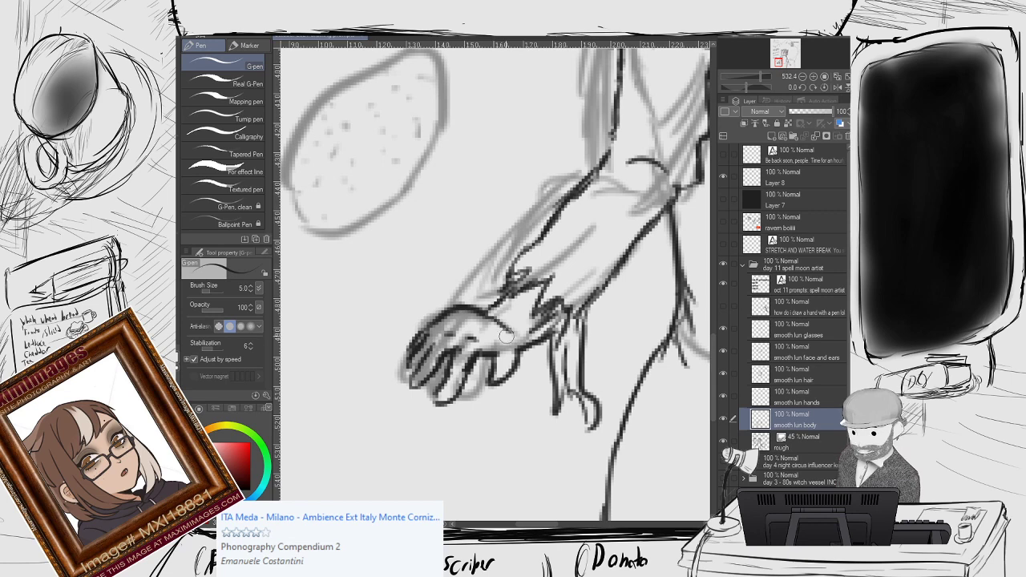
pyautogui.moveTo(516, 277); pyautogui.dragTo(519, 290)
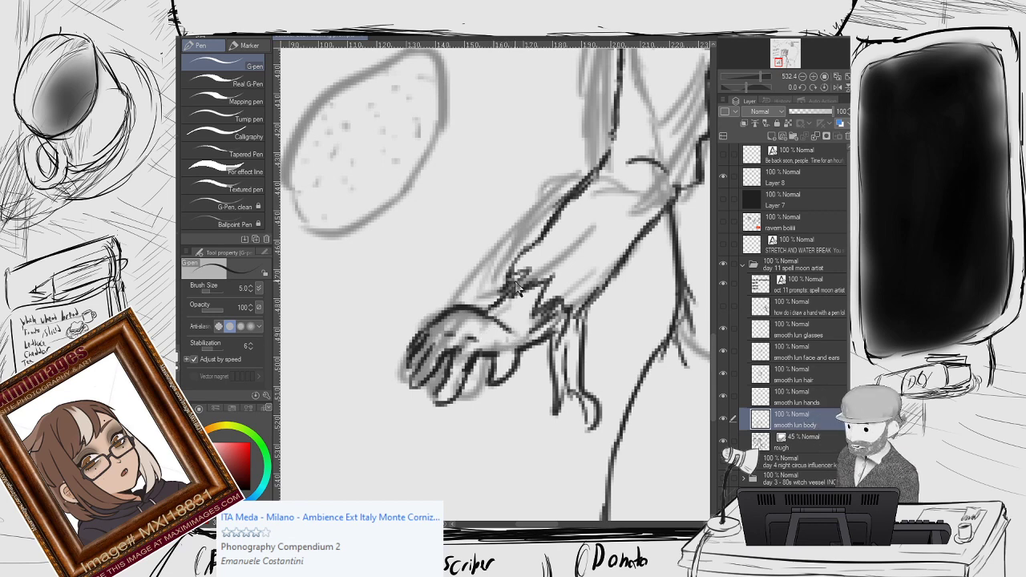
# Create a layer folder above the smooth lun glasses layer and name it "smooth lun".
pyautogui.scroll(-5, 517, 286)
pyautogui.moveTo(636, 272); pyautogui.dragTo(397, 255)
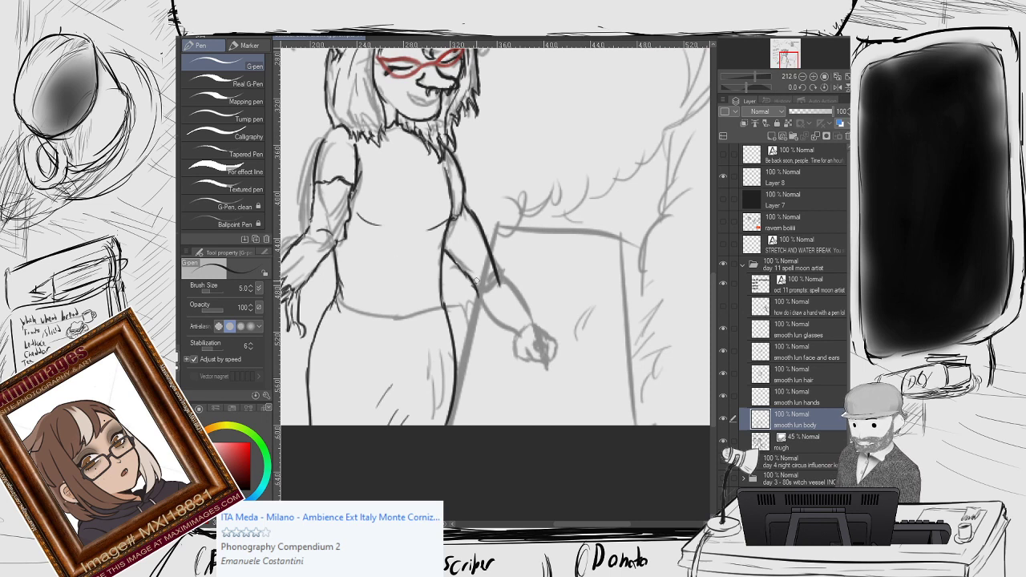
pyautogui.click(788, 330)
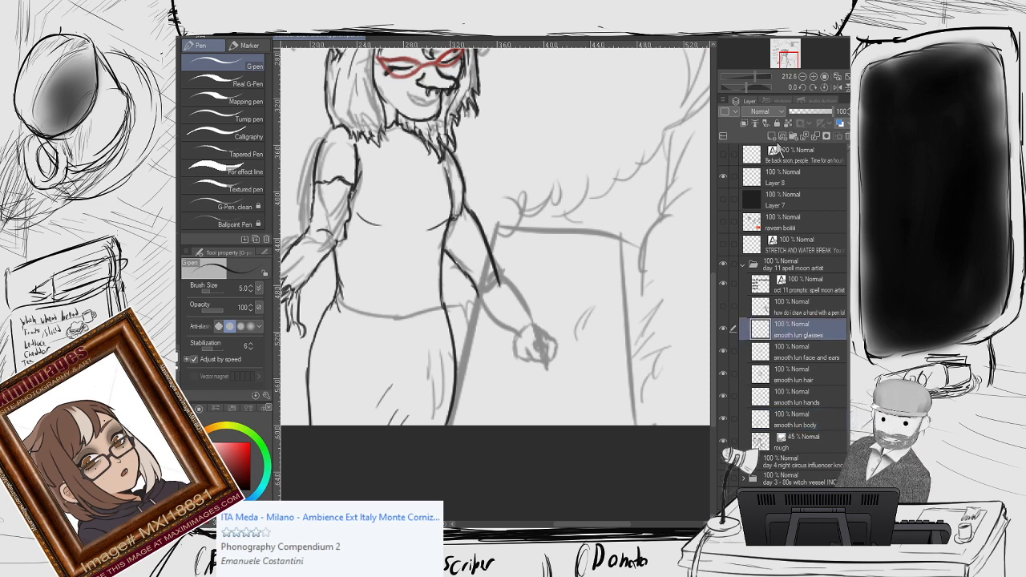
pyautogui.click(791, 137)
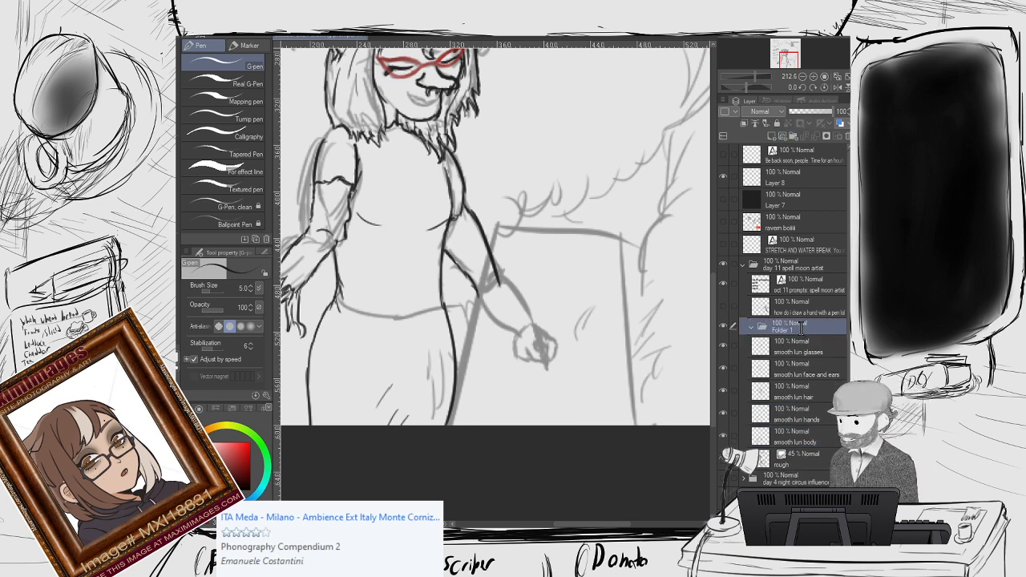
pyautogui.doubleClick(800, 328)
pyautogui.write('smooth lun')
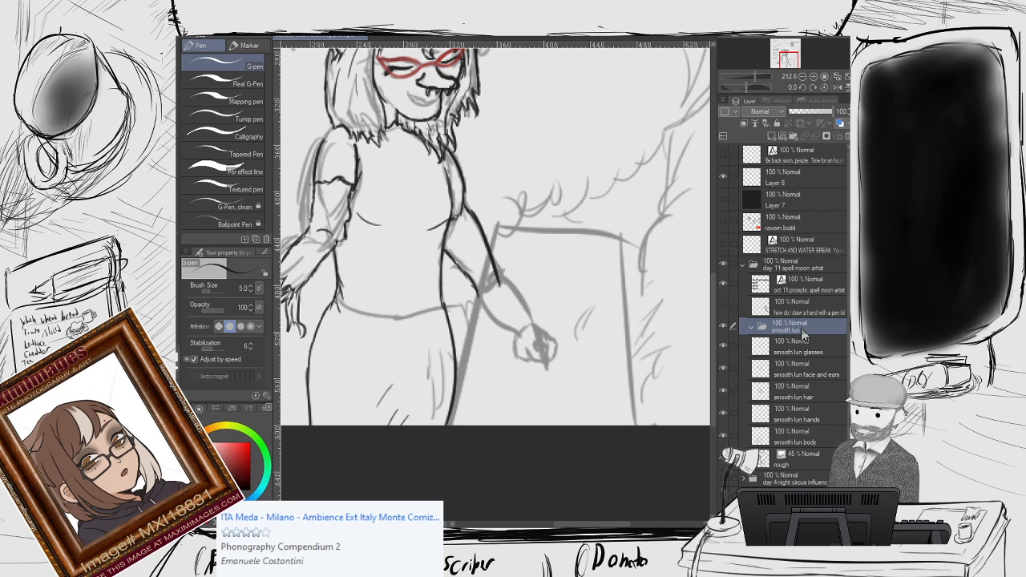
pyautogui.press('Return')
# Move the five smooth lun layers, from glasses down to body, into the smooth lun folder and collapse it.
pyautogui.click(781, 346)
pyautogui.keyDown('shift'); pyautogui.click(794, 437); pyautogui.keyUp('shift')
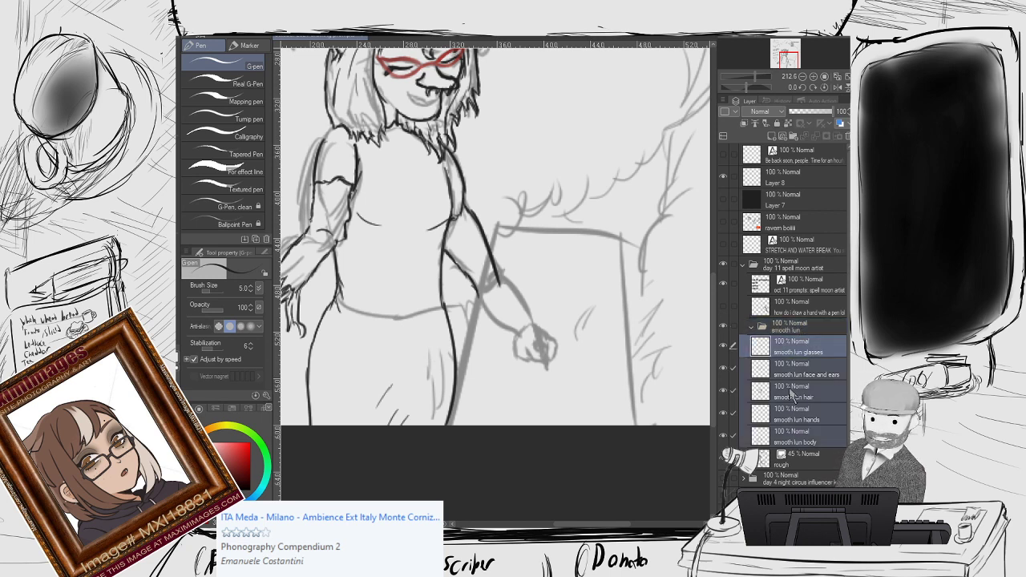
pyautogui.moveTo(792, 344); pyautogui.dragTo(793, 333)
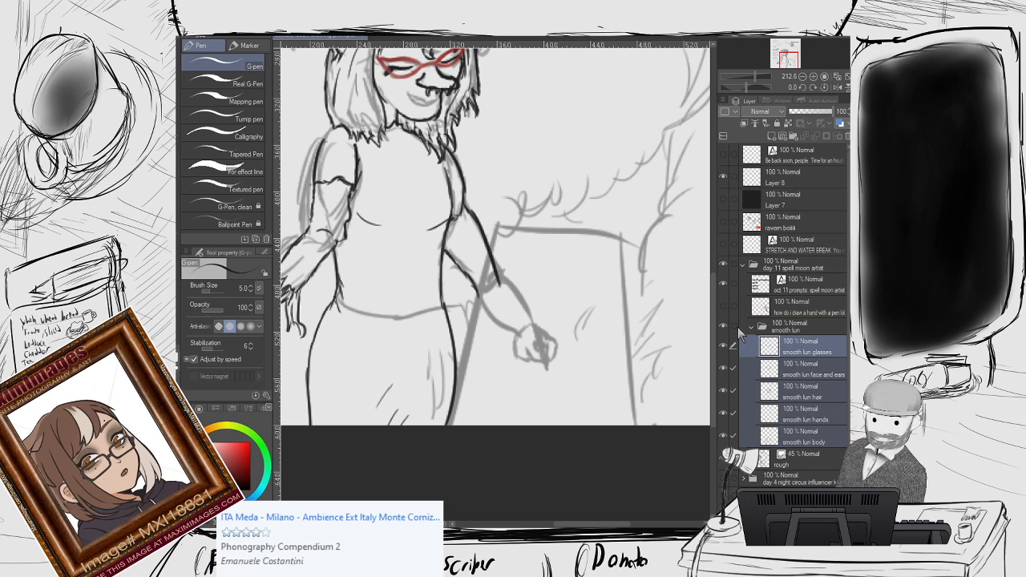
pyautogui.click(753, 326)
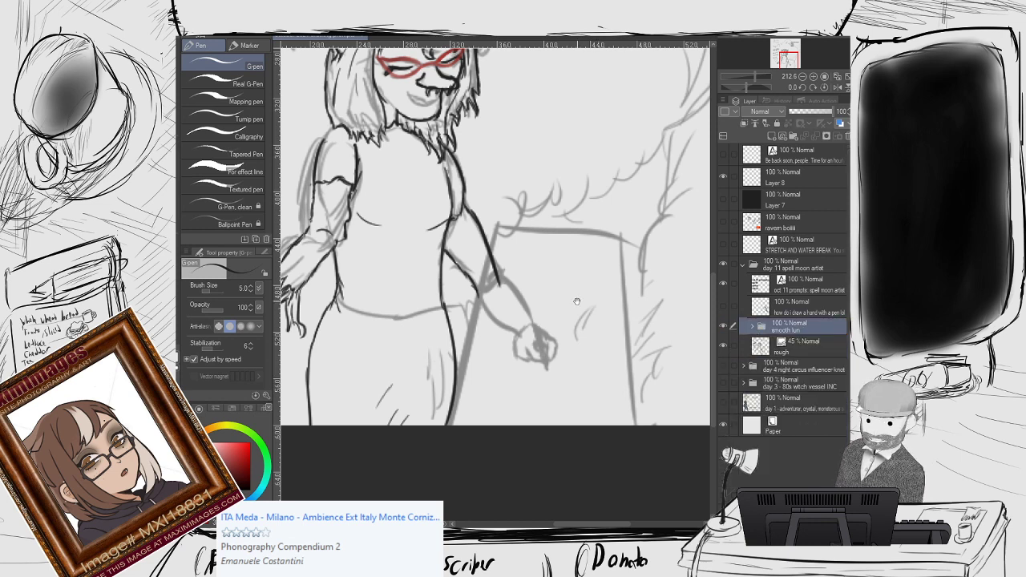
# Add a new raster layer above the smooth lun folder and name it "דצםםאי קשדקך".
pyautogui.moveTo(577, 302); pyautogui.dragTo(548, 341)
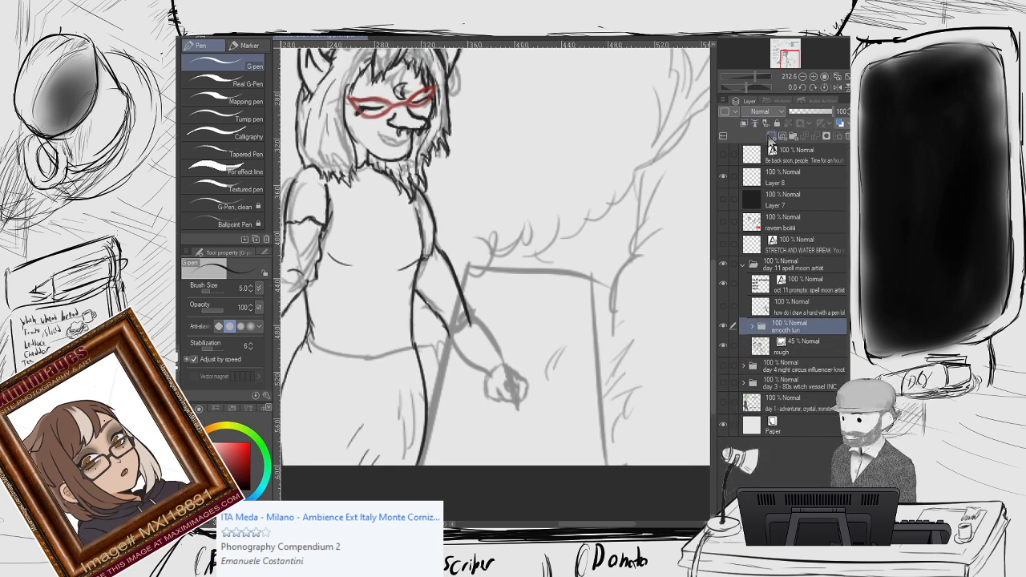
pyautogui.click(770, 136)
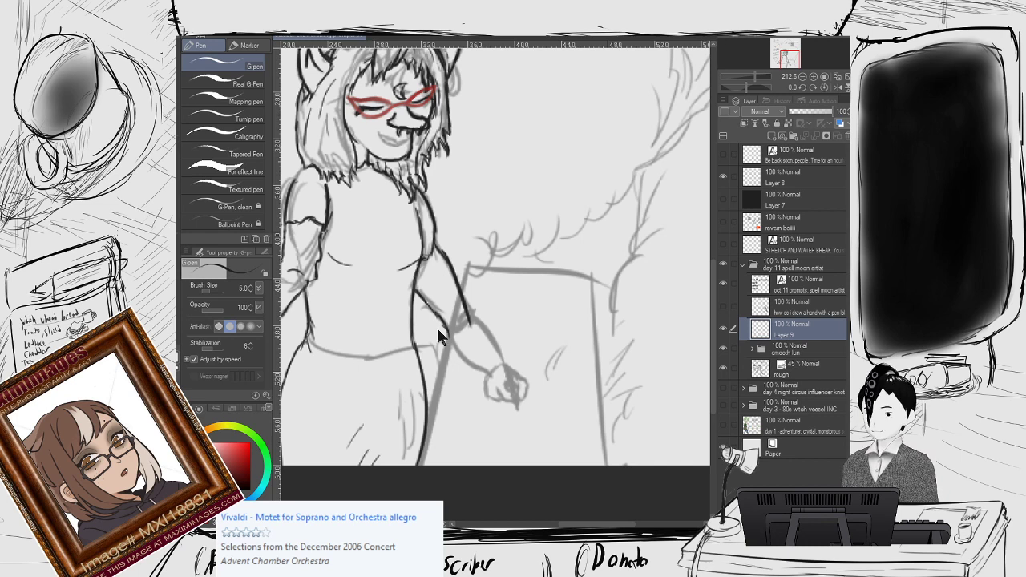
pyautogui.scroll(1, 493, 341)
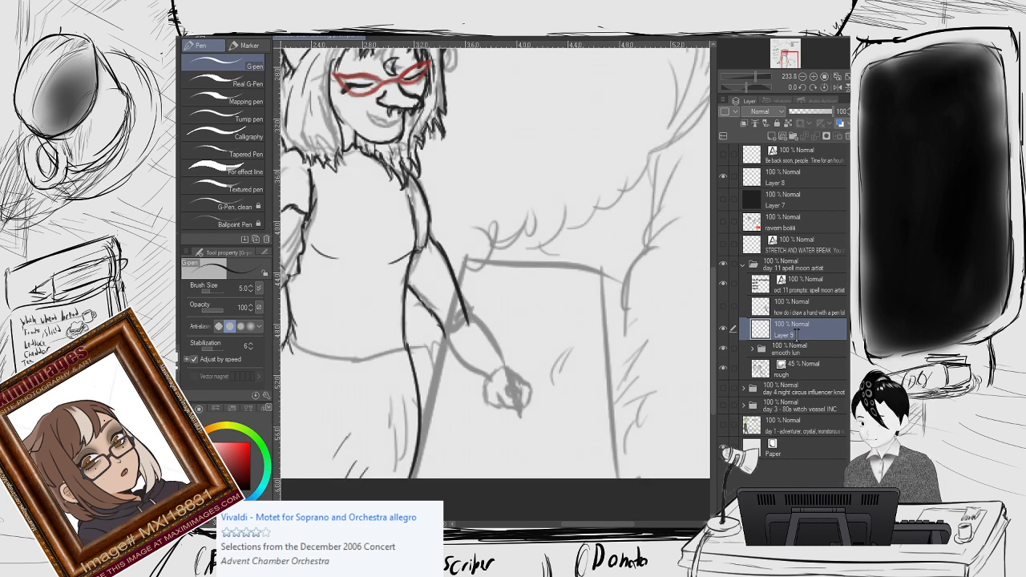
pyautogui.press('Return')
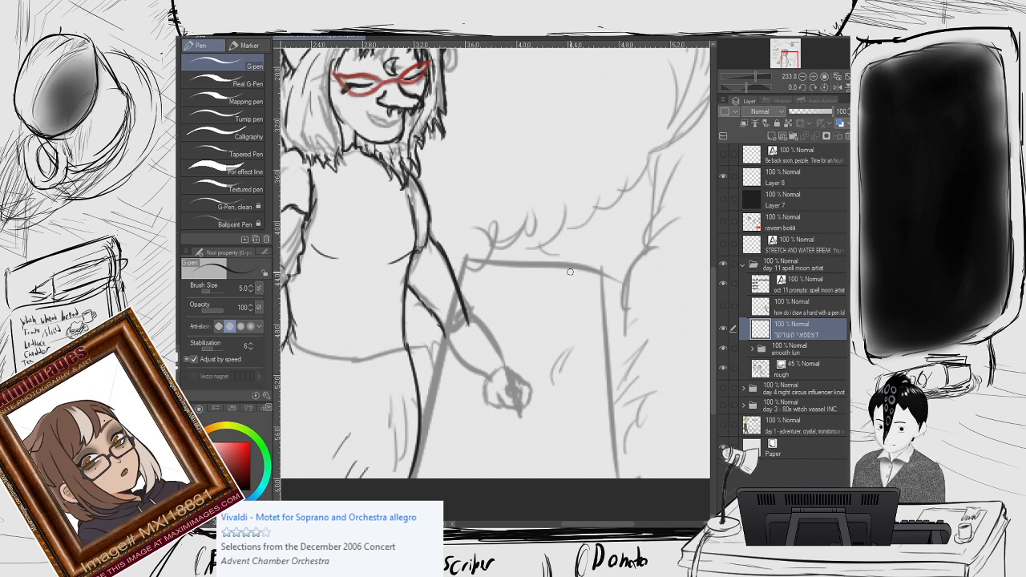
pyautogui.moveTo(611, 266); pyautogui.dragTo(441, 282)
pyautogui.hotkey('ctrl', 'z')
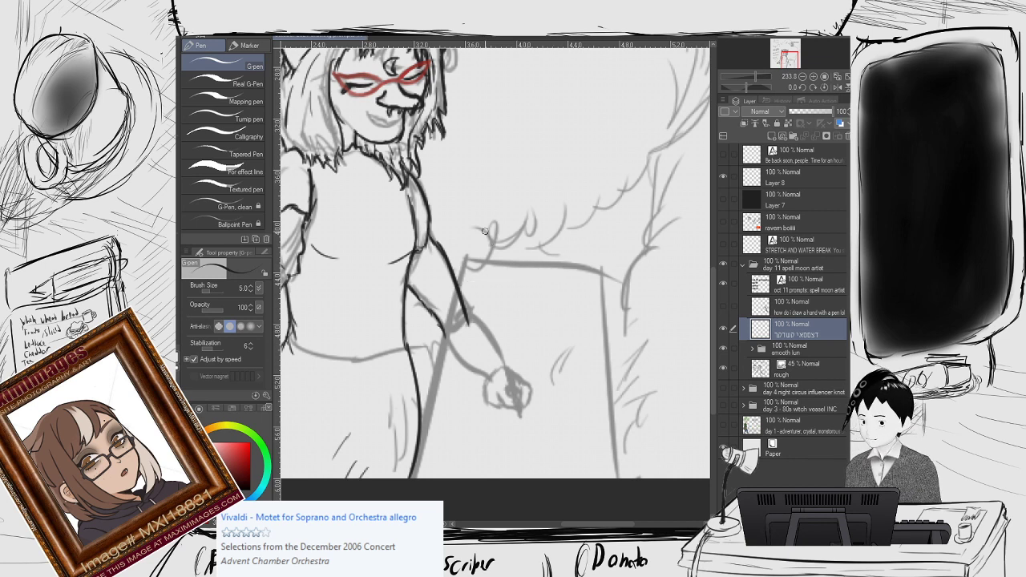
pyautogui.moveTo(603, 261); pyautogui.dragTo(432, 273)
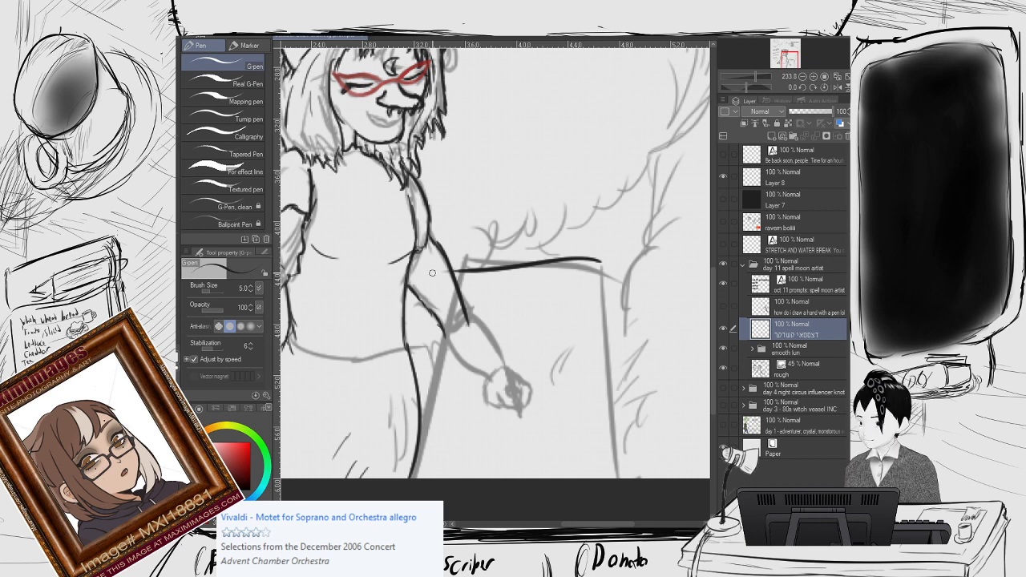
pyautogui.hotkey('ctrl', 'z')
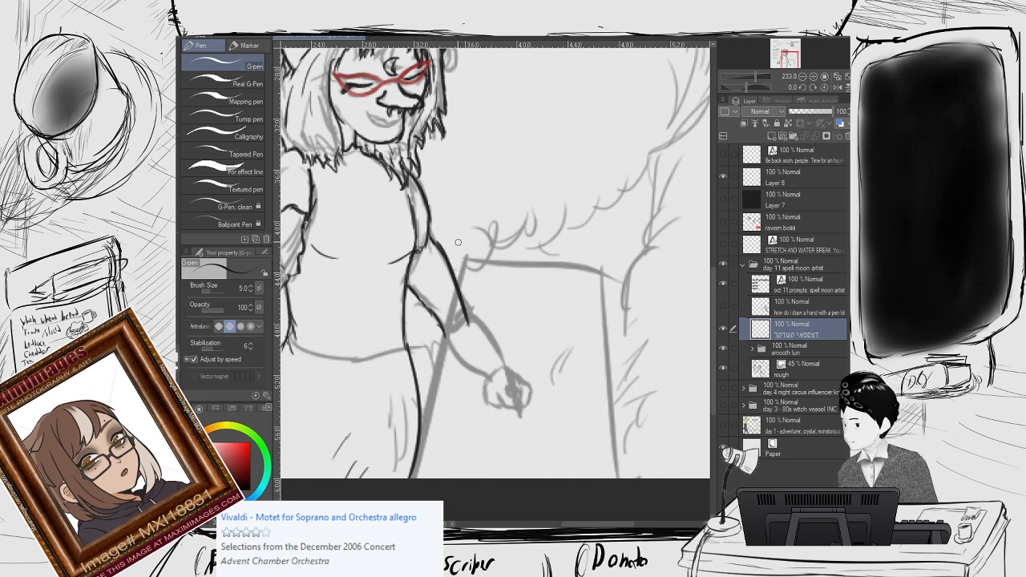
pyautogui.moveTo(447, 248)
pyautogui.mouseDown()
pyautogui.moveTo(607, 247)
pyautogui.moveTo(630, 519)
pyautogui.mouseUp()
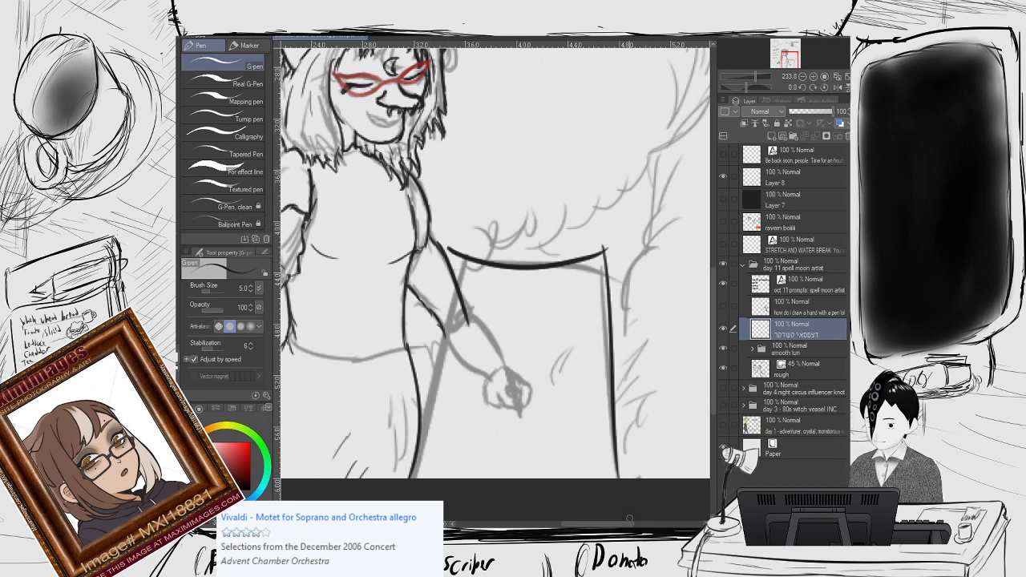
pyautogui.hotkey('ctrl', 'z')
pyautogui.hotkey('ctrl', 'z')
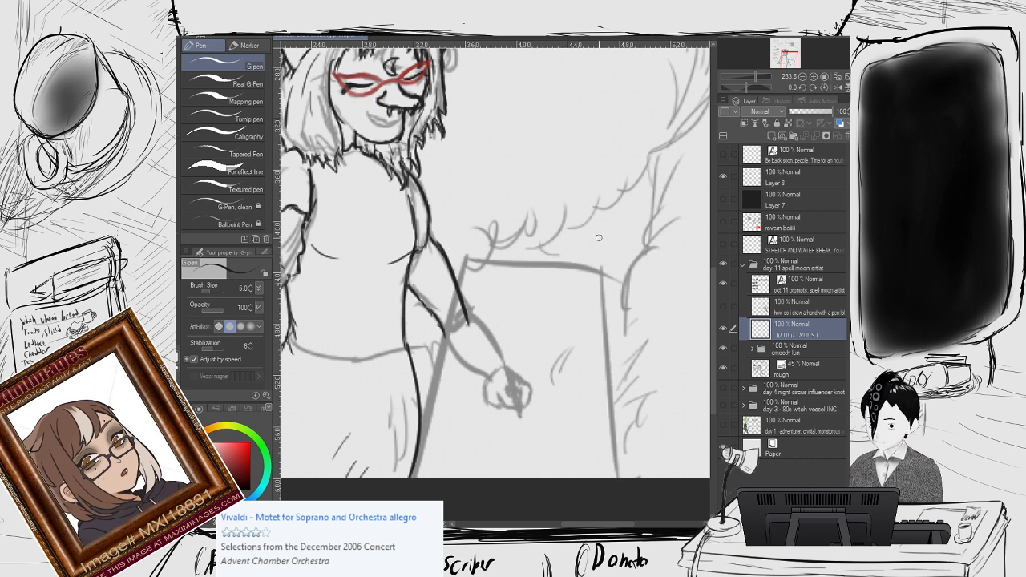
pyautogui.moveTo(607, 248); pyautogui.dragTo(459, 278)
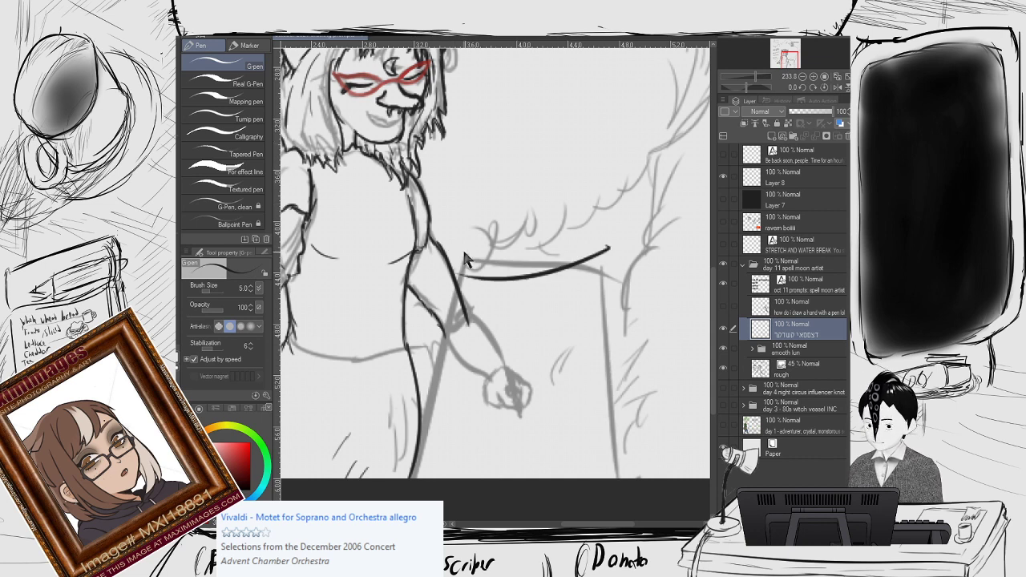
pyautogui.hotkey('ctrl', 'z')
pyautogui.moveTo(597, 255)
pyautogui.mouseDown()
pyautogui.moveTo(439, 272)
pyautogui.moveTo(421, 479)
pyautogui.mouseUp()
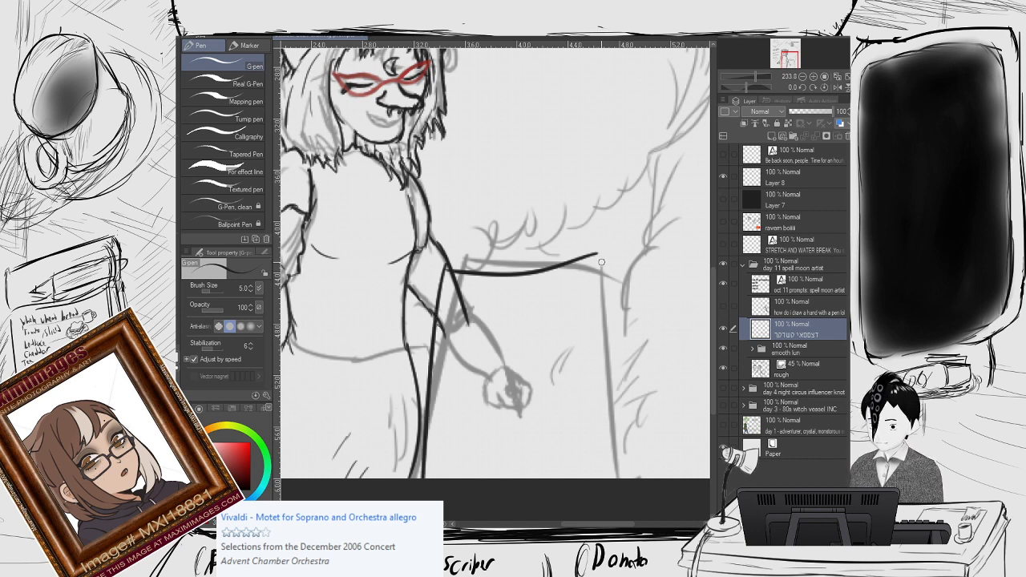
pyautogui.moveTo(597, 257); pyautogui.dragTo(611, 480)
pyautogui.hotkey('ctrl', 'z')
pyautogui.hotkey('ctrl', 'z')
pyautogui.hotkey('ctrl', 'z')
pyautogui.hotkey('ctrl', 'z')
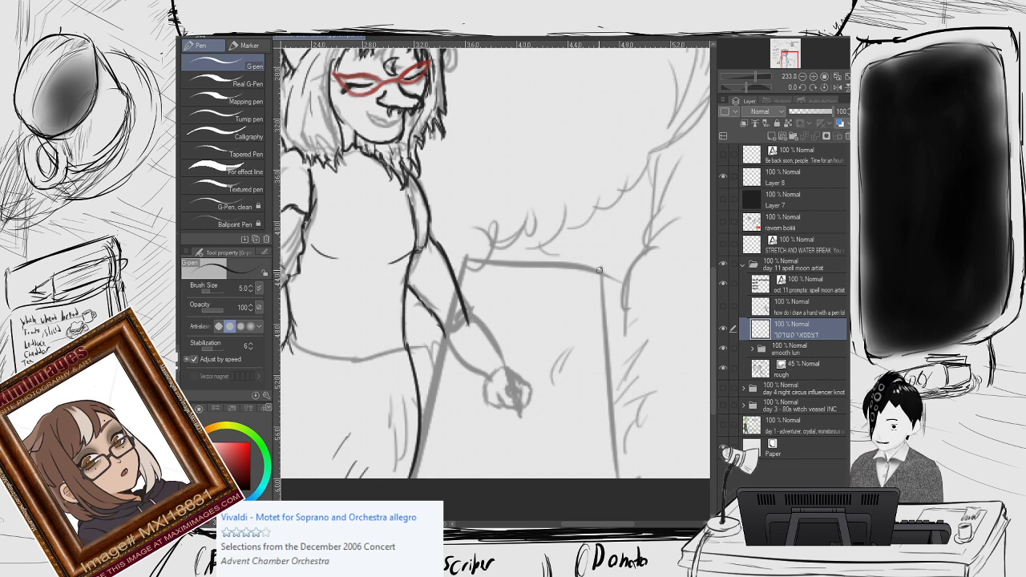
pyautogui.moveTo(621, 266)
pyautogui.mouseDown()
pyautogui.moveTo(440, 278)
pyautogui.moveTo(377, 479)
pyautogui.mouseUp()
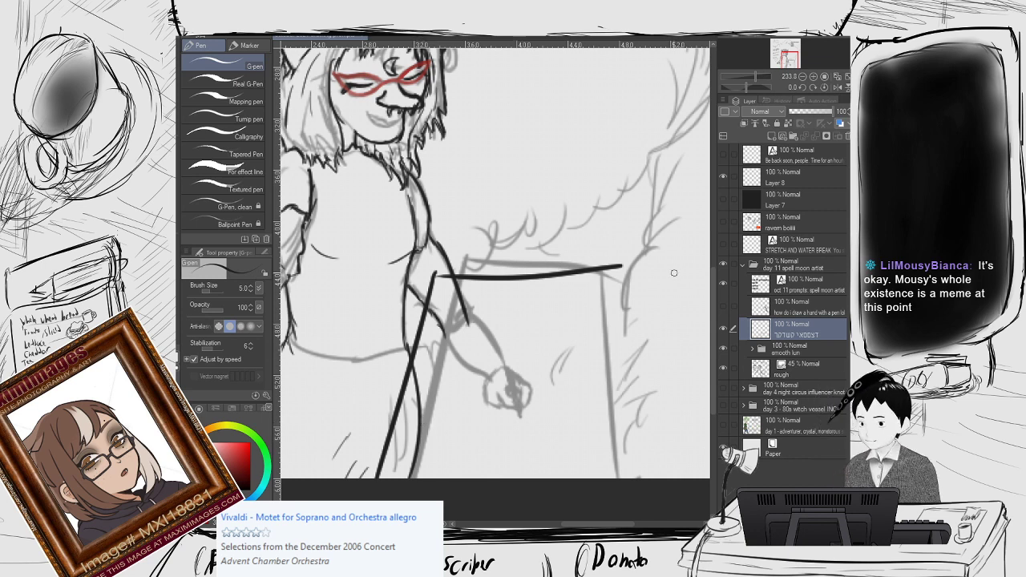
pyautogui.moveTo(618, 268); pyautogui.dragTo(659, 480)
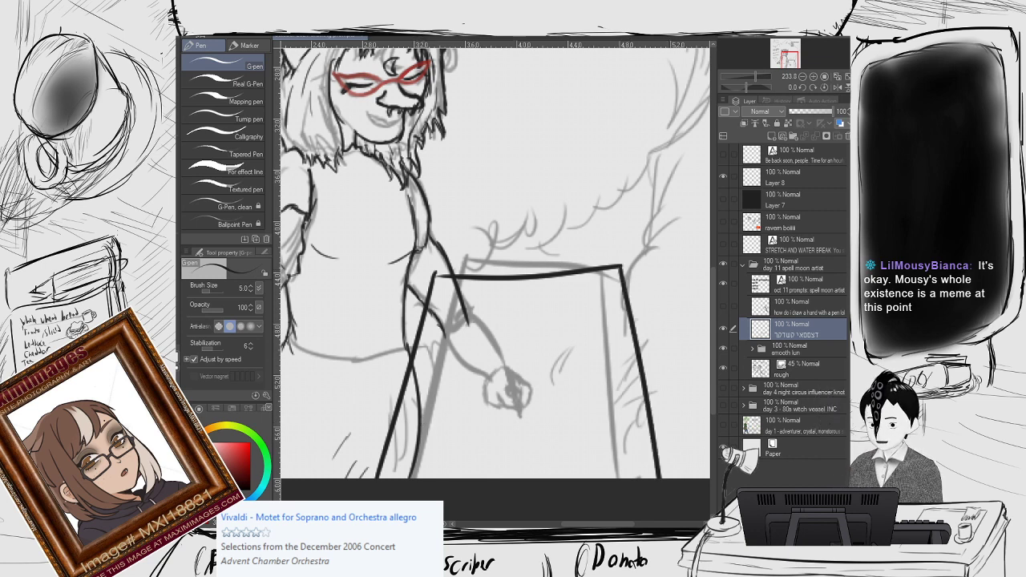
pyautogui.hotkey('ctrl', 'z')
pyautogui.hotkey('ctrl', 'z')
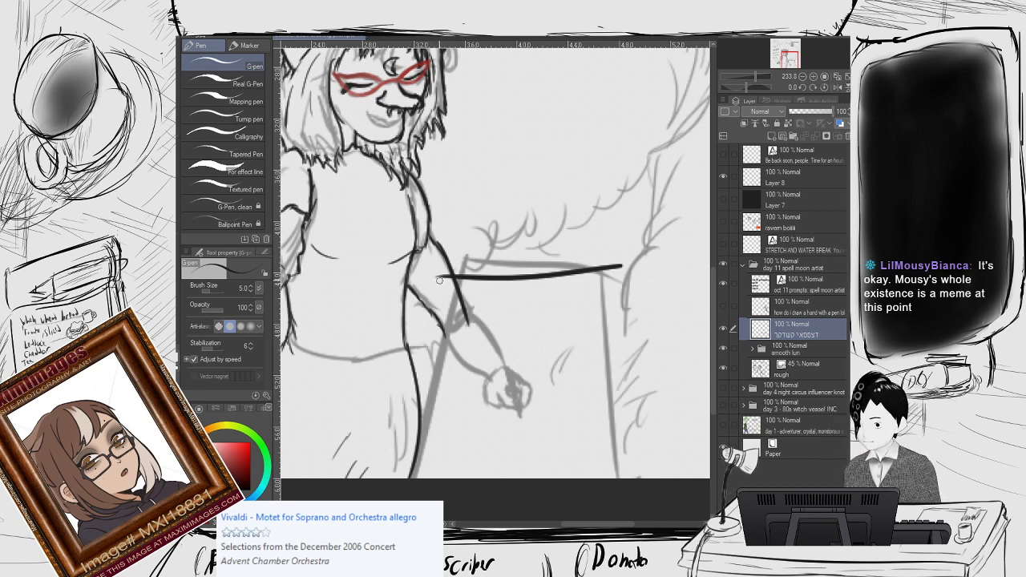
pyautogui.moveTo(436, 276); pyautogui.dragTo(450, 479)
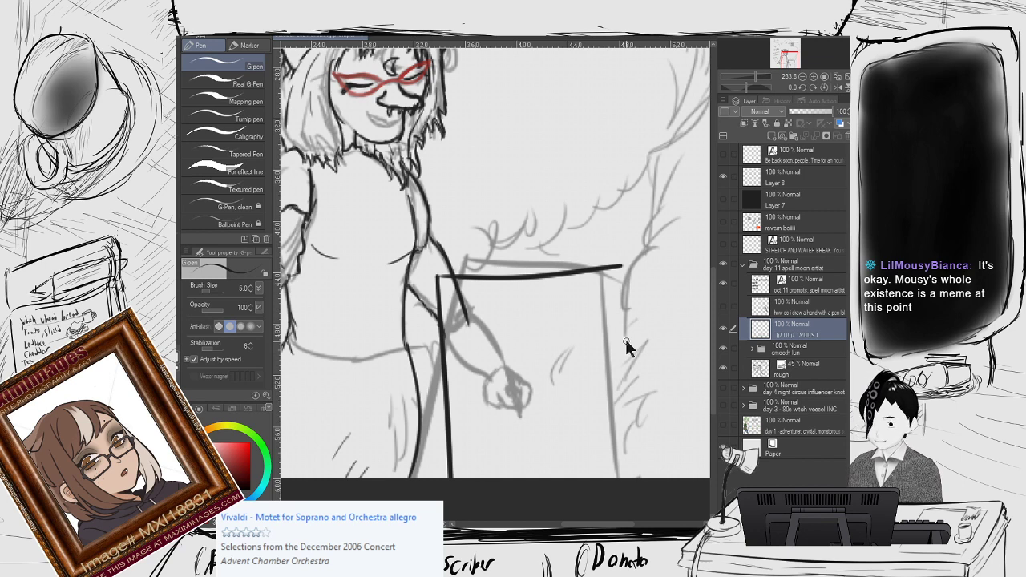
pyautogui.hotkey('ctrl', 'z')
pyautogui.hotkey('ctrl', 'z')
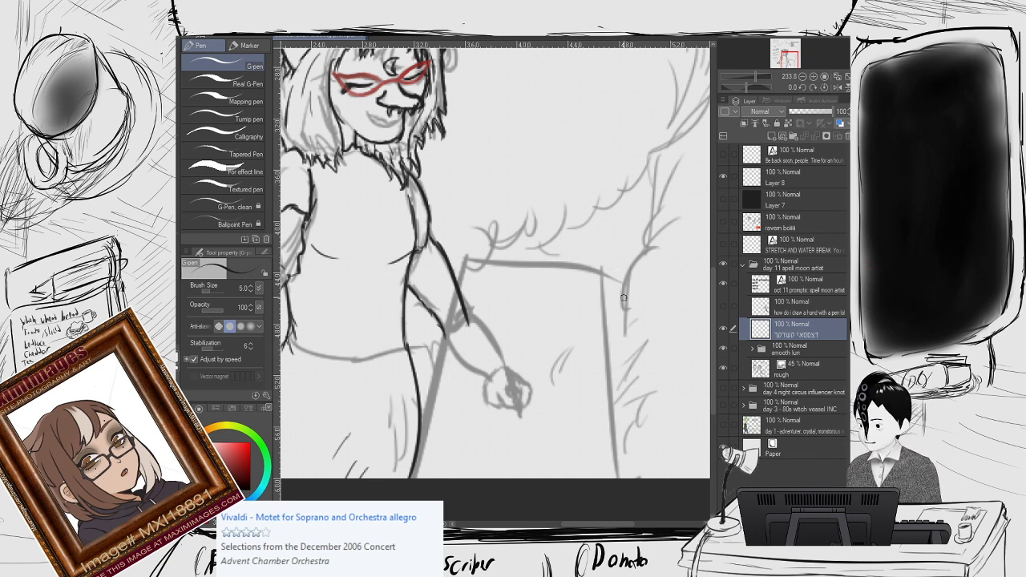
pyautogui.moveTo(607, 265); pyautogui.dragTo(446, 283)
pyautogui.hotkey('ctrl', 'z')
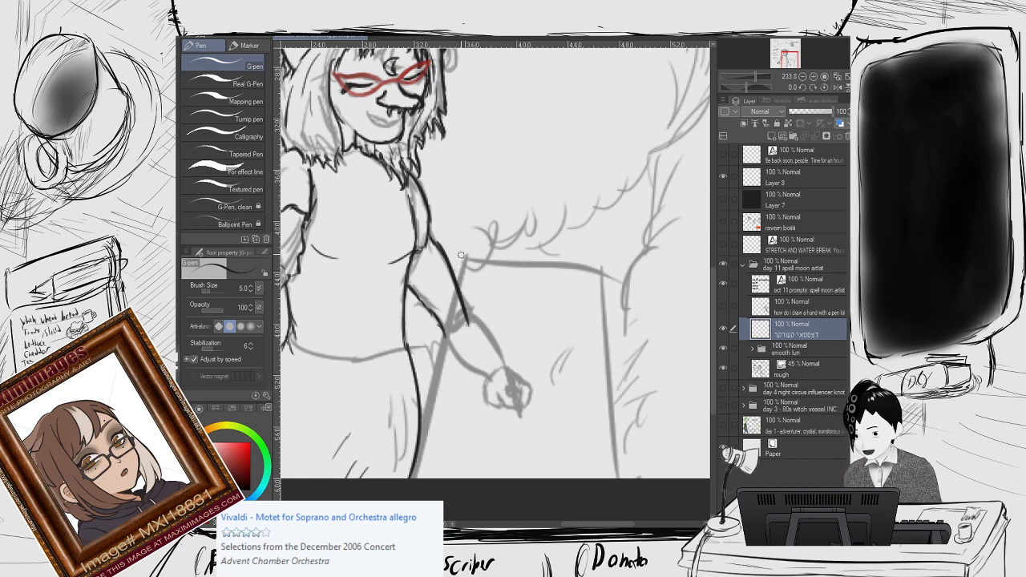
# Ink the easel panel's slanted left edge and its straight top edge with the G-pen, rotating the canvas for the top line.
pyautogui.moveTo(460, 257); pyautogui.dragTo(430, 479)
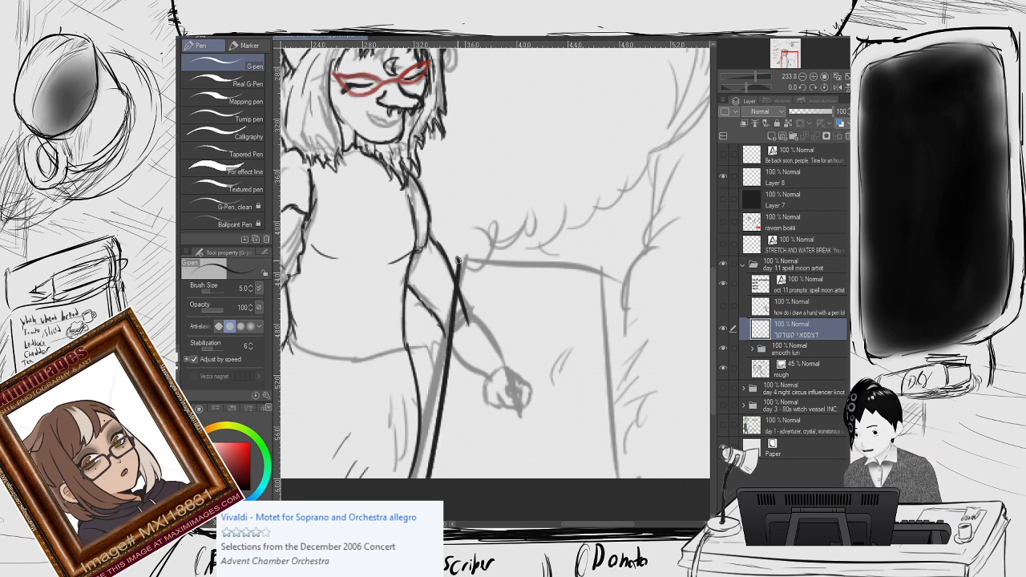
pyautogui.moveTo(458, 259); pyautogui.dragTo(583, 248)
pyautogui.hotkey('ctrl', 'z')
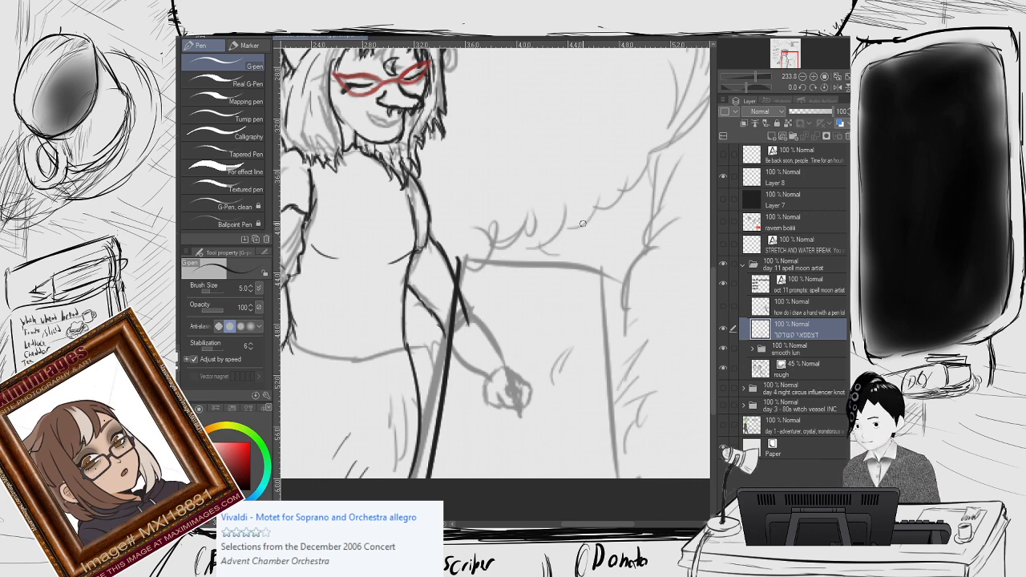
pyautogui.hotkey('shift', 'space')
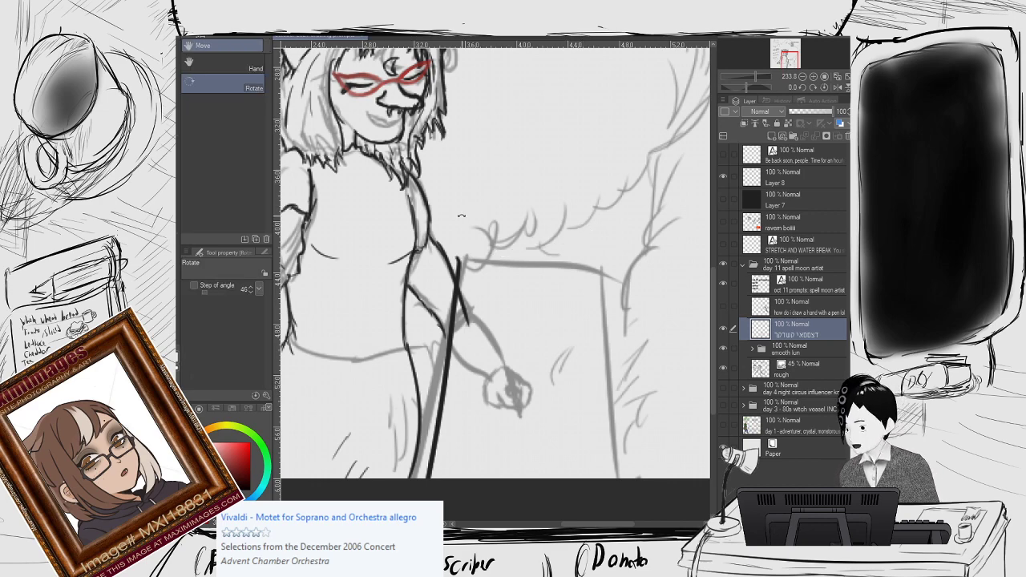
pyautogui.moveTo(461, 214); pyautogui.dragTo(448, 293)
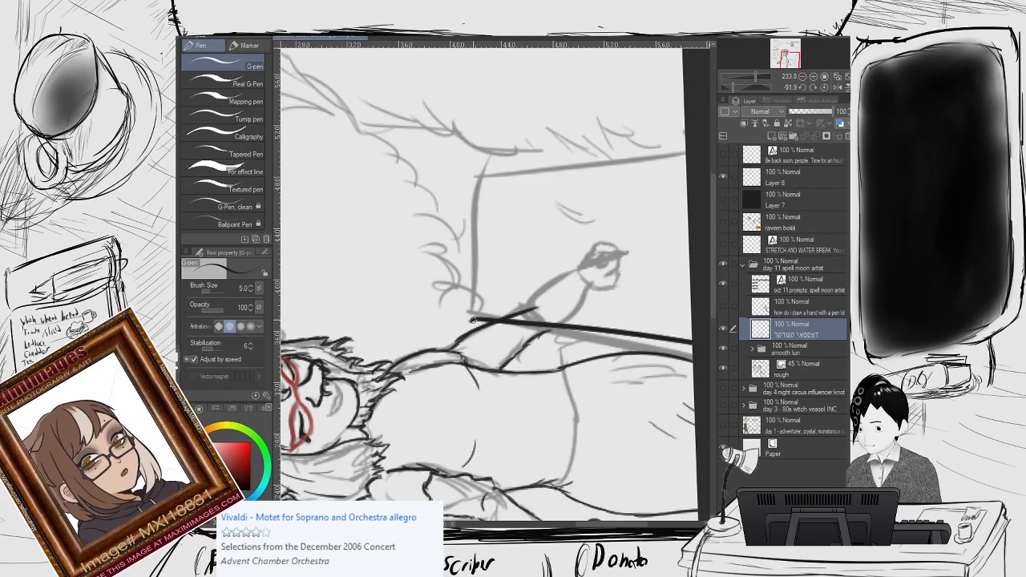
pyautogui.moveTo(473, 320); pyautogui.dragTo(468, 206)
pyautogui.moveTo(465, 171); pyautogui.dragTo(468, 230)
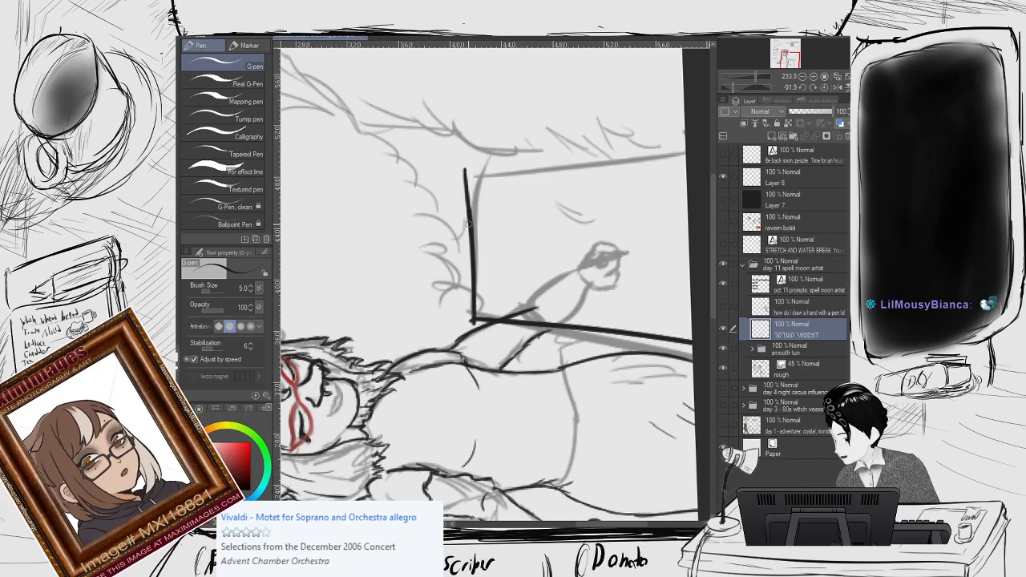
# Return the canvas to upright and ink the easel panel's right edge and a near-vertical line inside the panel.
pyautogui.moveTo(513, 170)
pyautogui.mouseDown()
pyautogui.moveTo(518, 205)
pyautogui.moveTo(506, 206)
pyautogui.mouseUp()
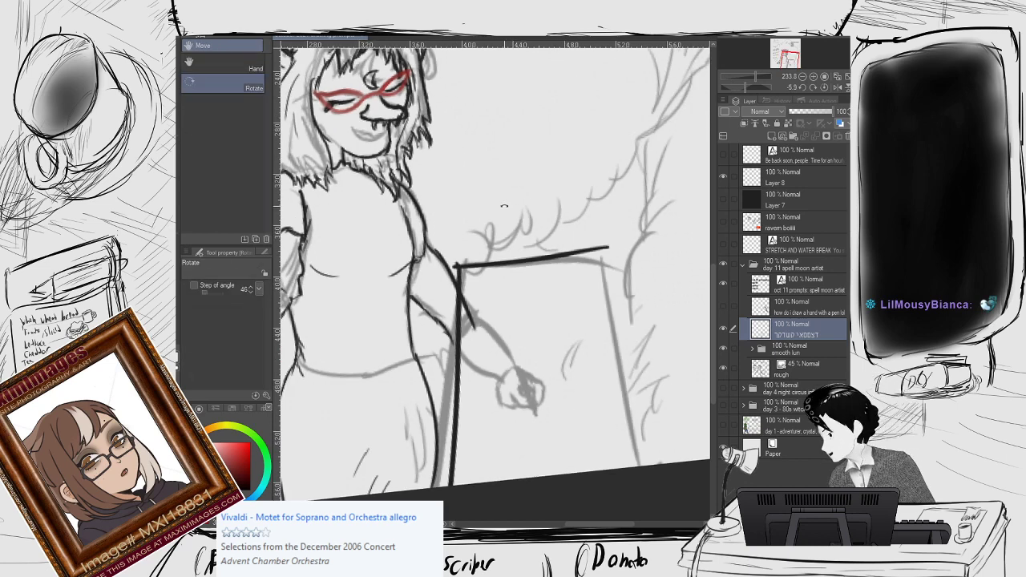
pyautogui.moveTo(519, 216); pyautogui.dragTo(478, 214)
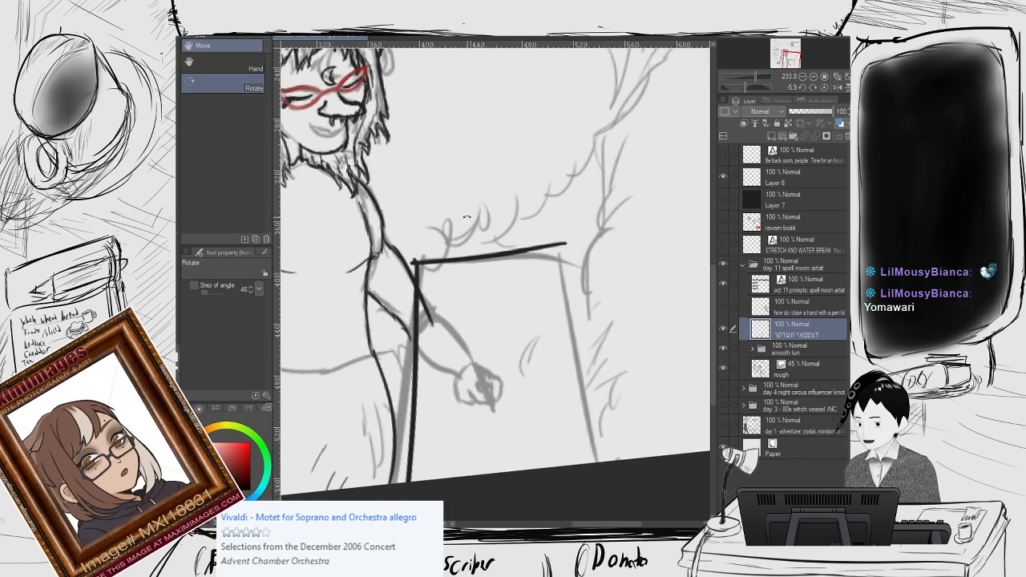
pyautogui.doubleClick(478, 214)
pyautogui.press('p')
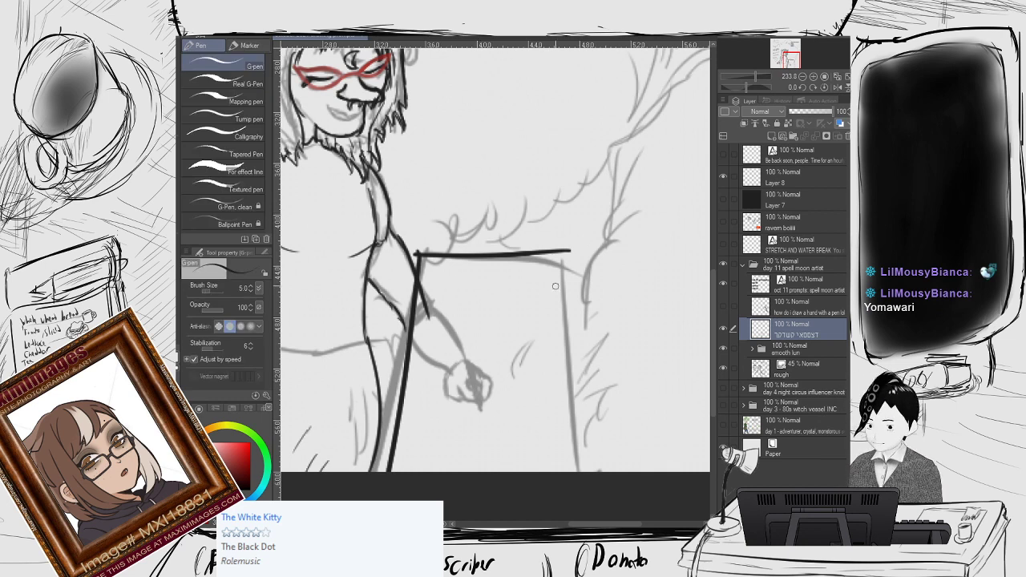
pyautogui.moveTo(568, 250); pyautogui.dragTo(594, 471)
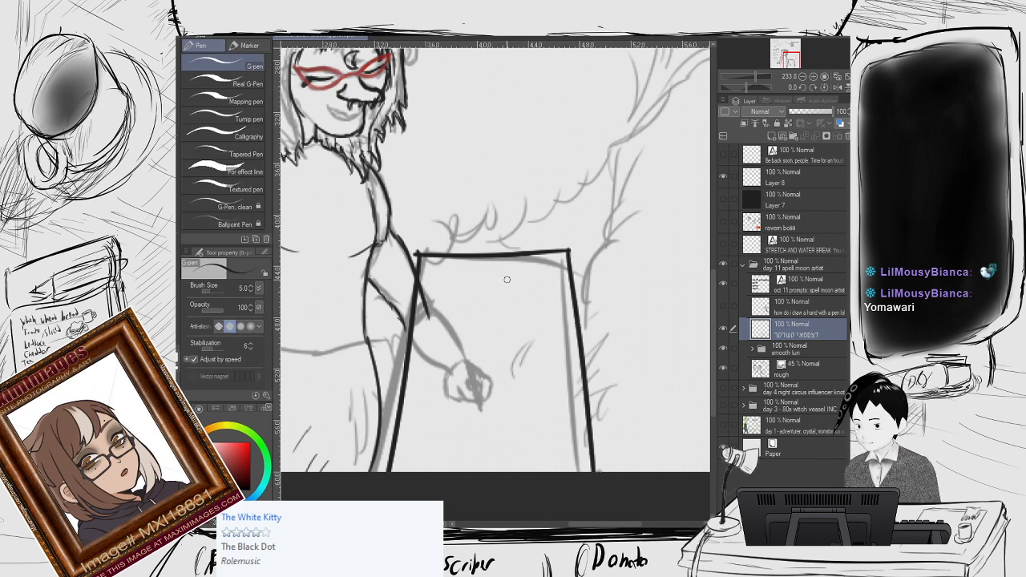
pyautogui.moveTo(516, 265); pyautogui.dragTo(506, 472)
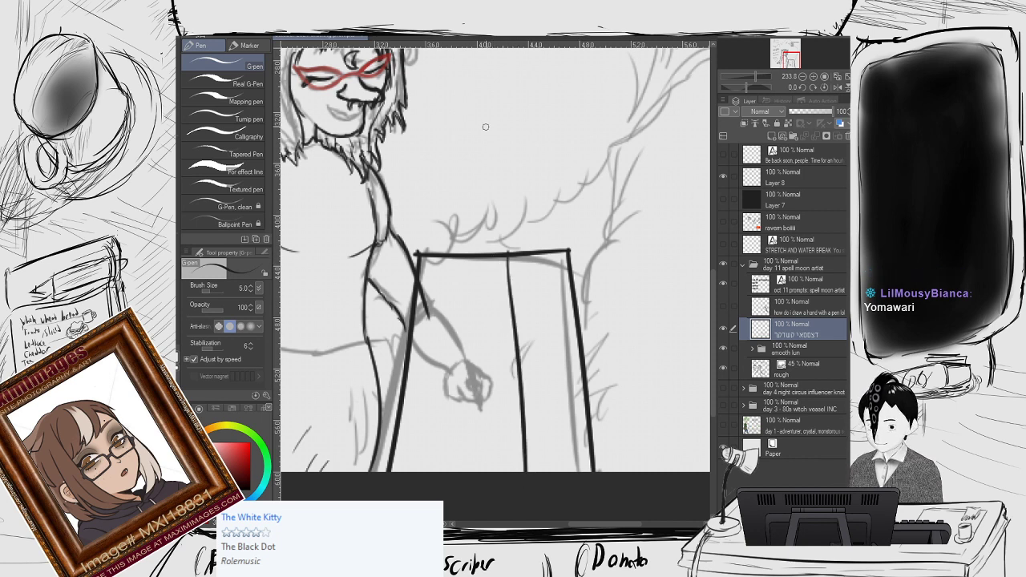
# Undo the inked easel panel lines, back to the bare rough sketch of the easel.
pyautogui.hotkey('ctrl', 'z')
pyautogui.hotkey('ctrl', 'z')
pyautogui.hotkey('ctrl', 'z')
pyautogui.hotkey('ctrl', 'z')
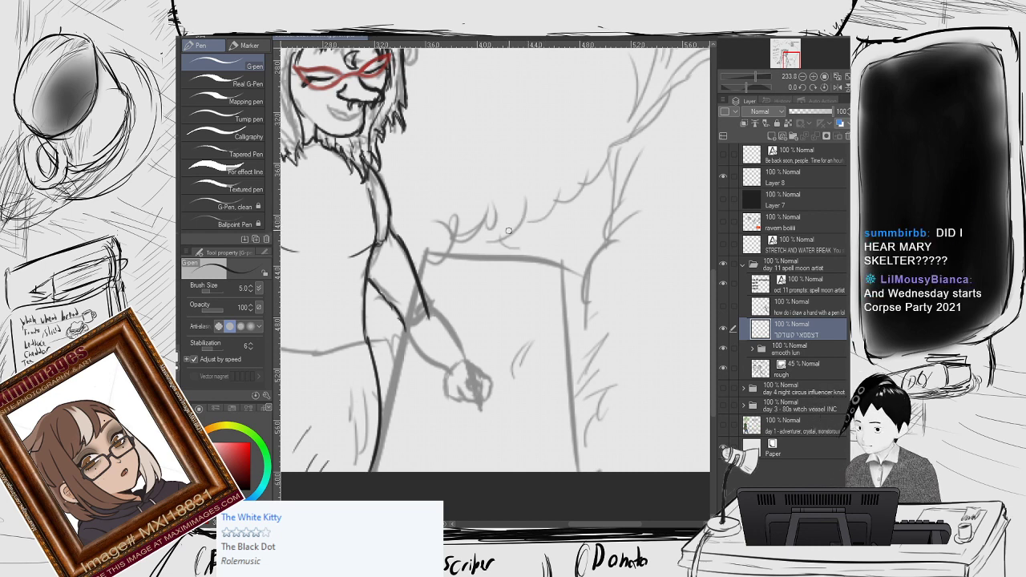
# Ink a small round hinge above the sketched panel's top edge and the easel's right leg as two parallel lines running down from it.
pyautogui.moveTo(509, 218); pyautogui.dragTo(508, 221)
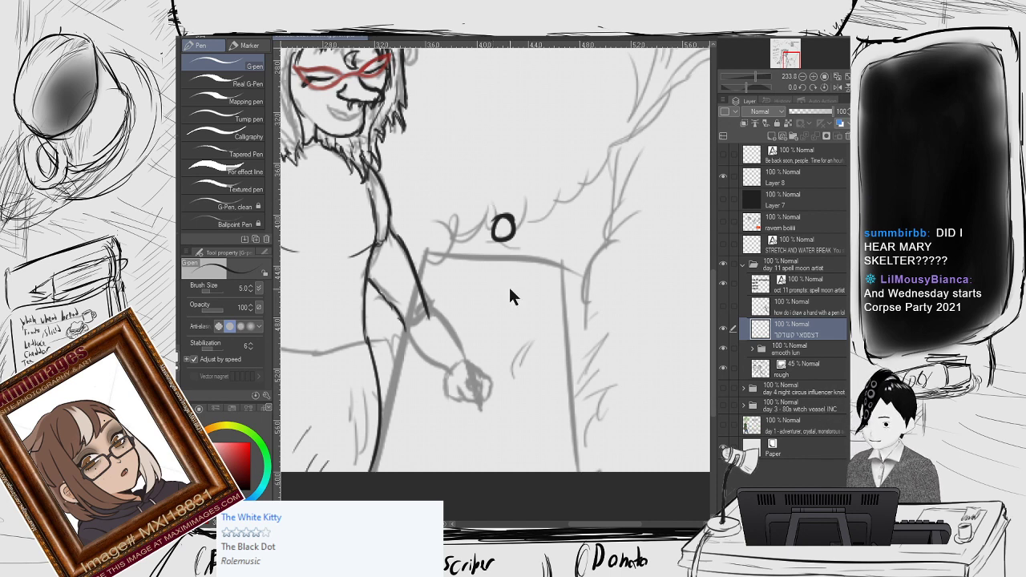
pyautogui.hotkey('ctrl', 'z')
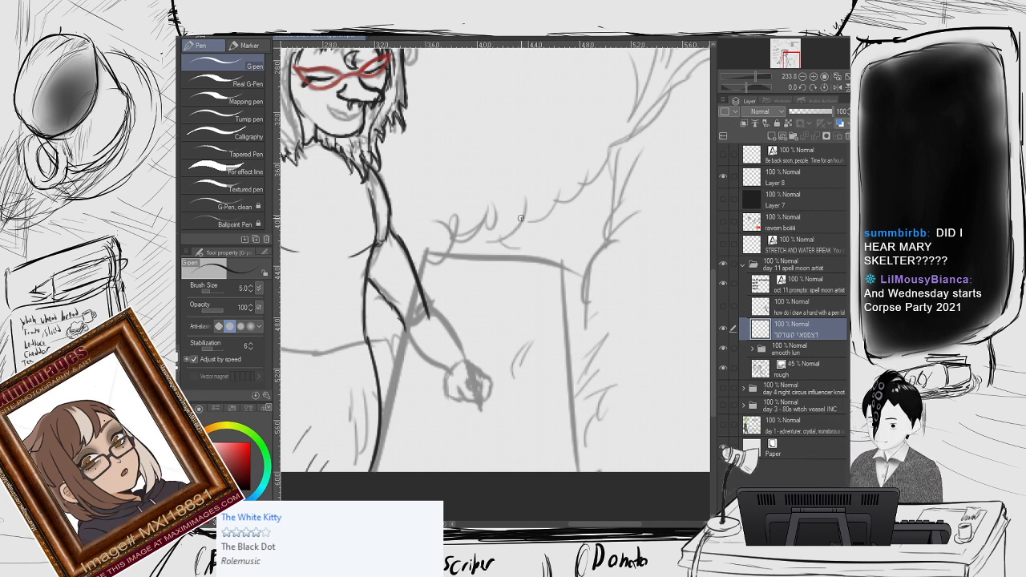
pyautogui.moveTo(520, 217); pyautogui.dragTo(517, 213)
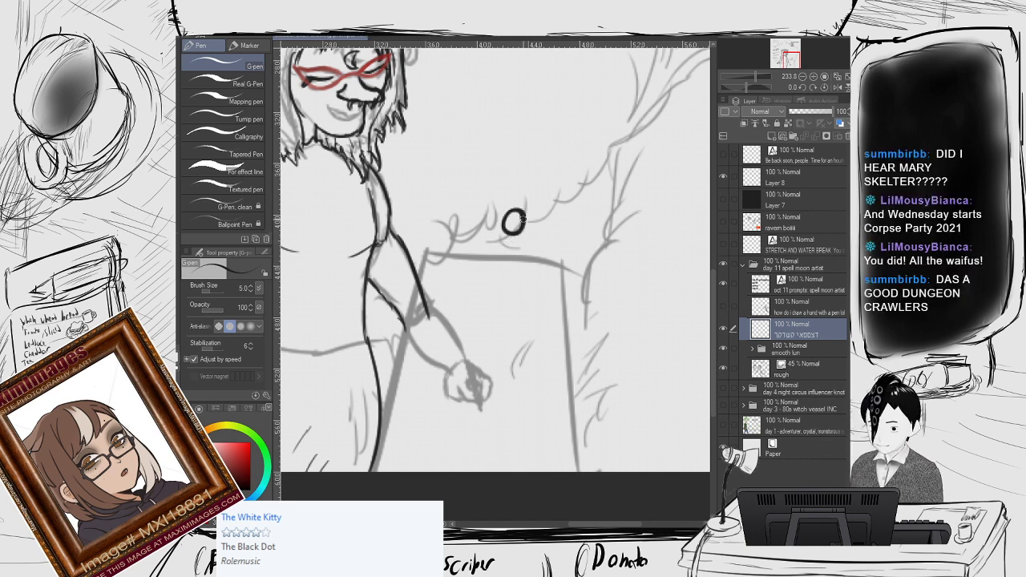
pyautogui.moveTo(525, 228); pyautogui.dragTo(558, 471)
pyautogui.moveTo(517, 232); pyautogui.dragTo(552, 472)
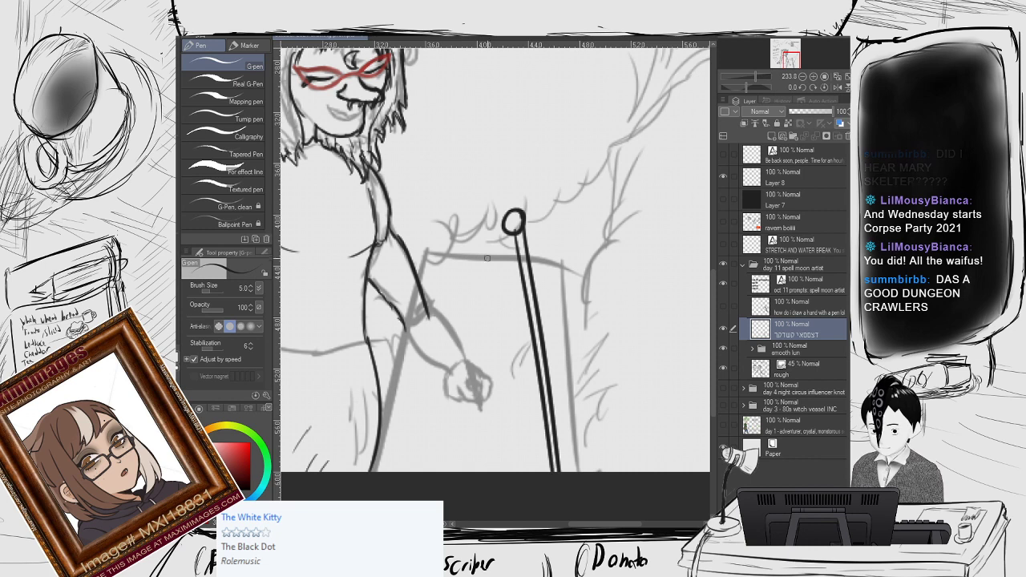
# Ink the easel's left leg as two close lines slanting from the hinge down to the canvas's bottom edge, redoing uneven strokes.
pyautogui.moveTo(513, 231); pyautogui.dragTo(448, 471)
pyautogui.hotkey('ctrl', 'z')
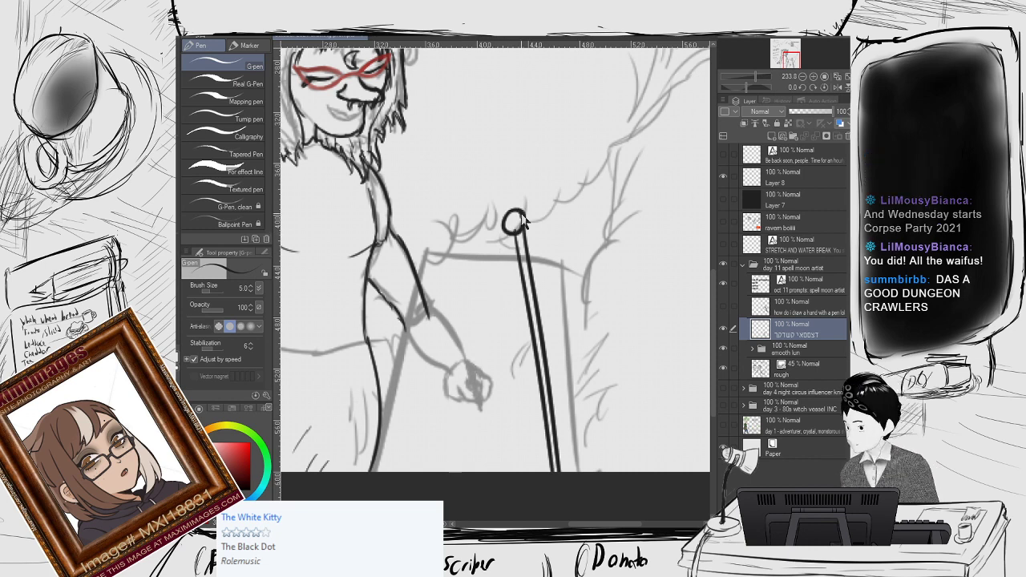
pyautogui.moveTo(506, 234); pyautogui.dragTo(454, 471)
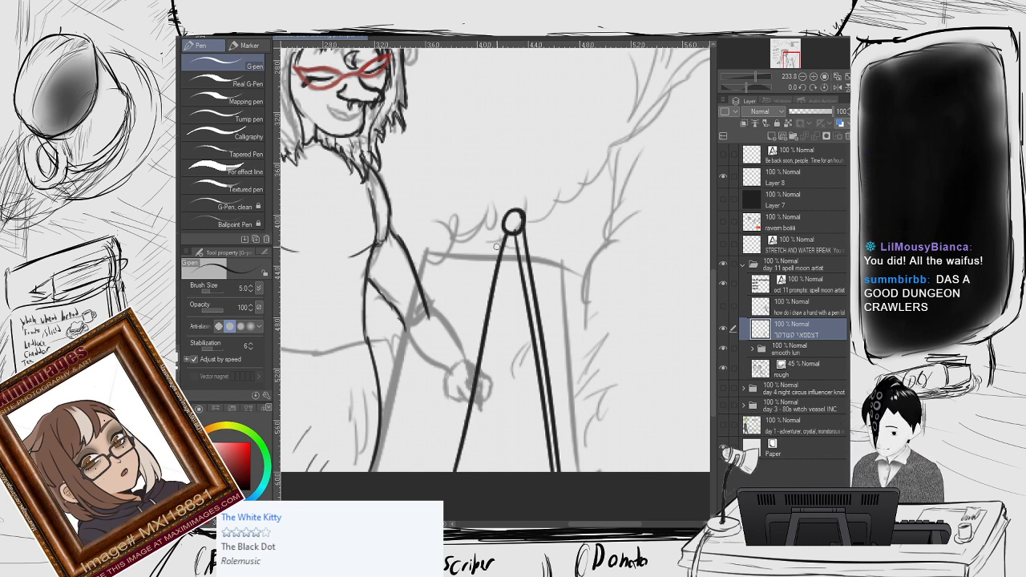
pyautogui.hotkey('ctrl', 'z')
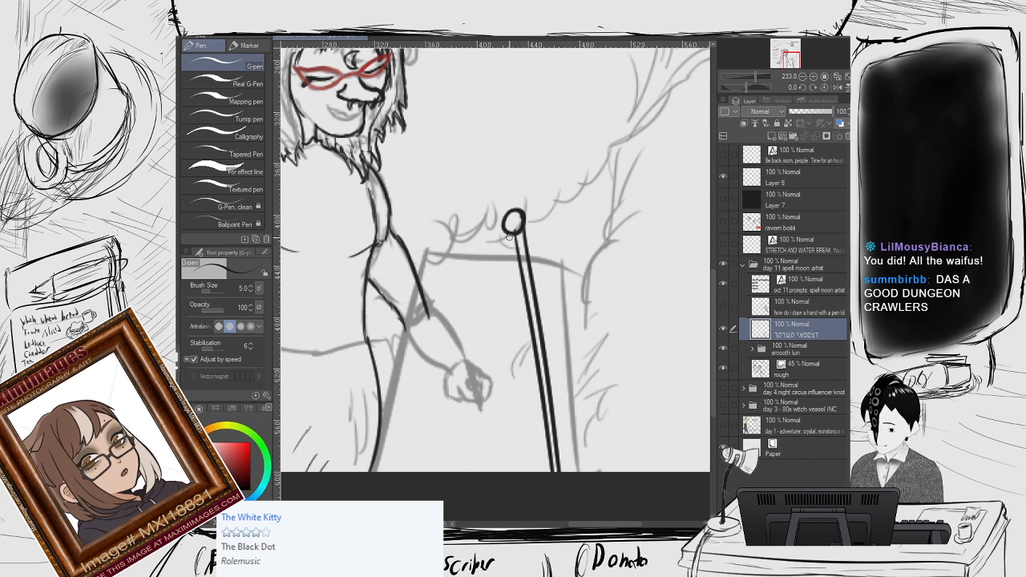
pyautogui.moveTo(507, 234); pyautogui.dragTo(469, 471)
pyautogui.moveTo(509, 227); pyautogui.dragTo(442, 471)
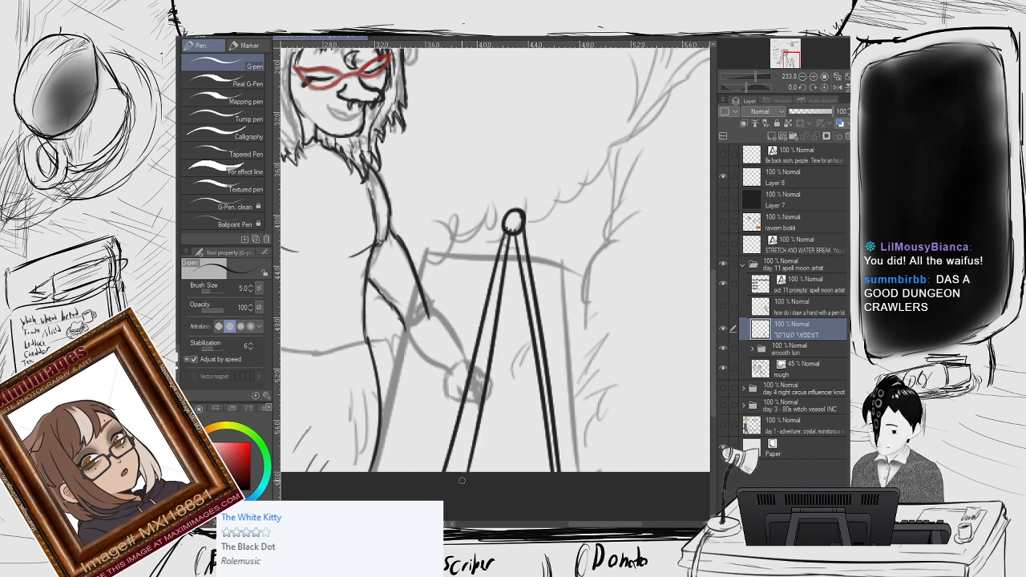
pyautogui.hotkey('ctrl', 'z')
pyautogui.moveTo(510, 226); pyautogui.dragTo(456, 471)
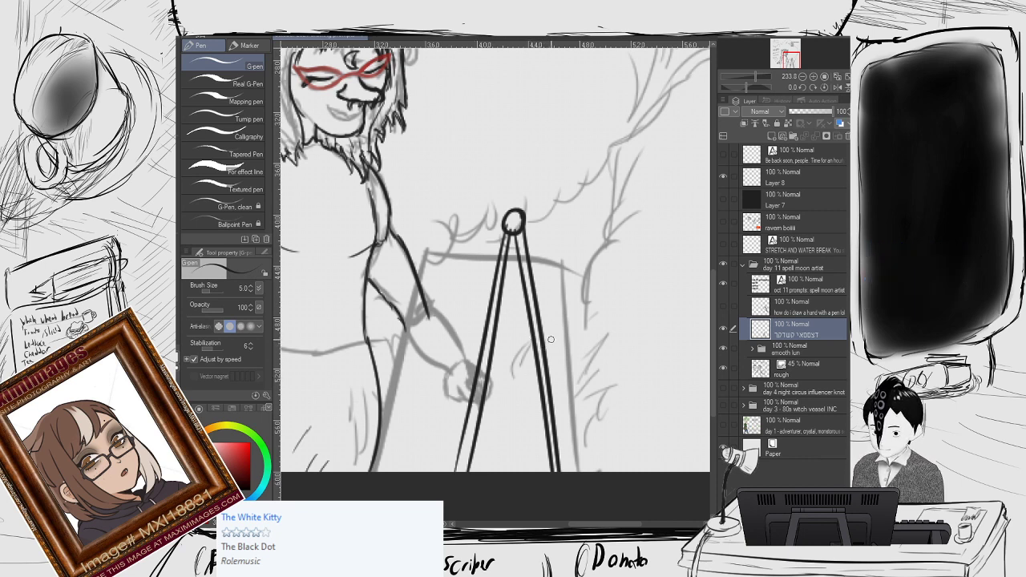
# Ink the short crossbar end sticking out beyond the easel's right leg, with the canvas rotated to -92 degrees.
pyautogui.moveTo(550, 369); pyautogui.dragTo(586, 367)
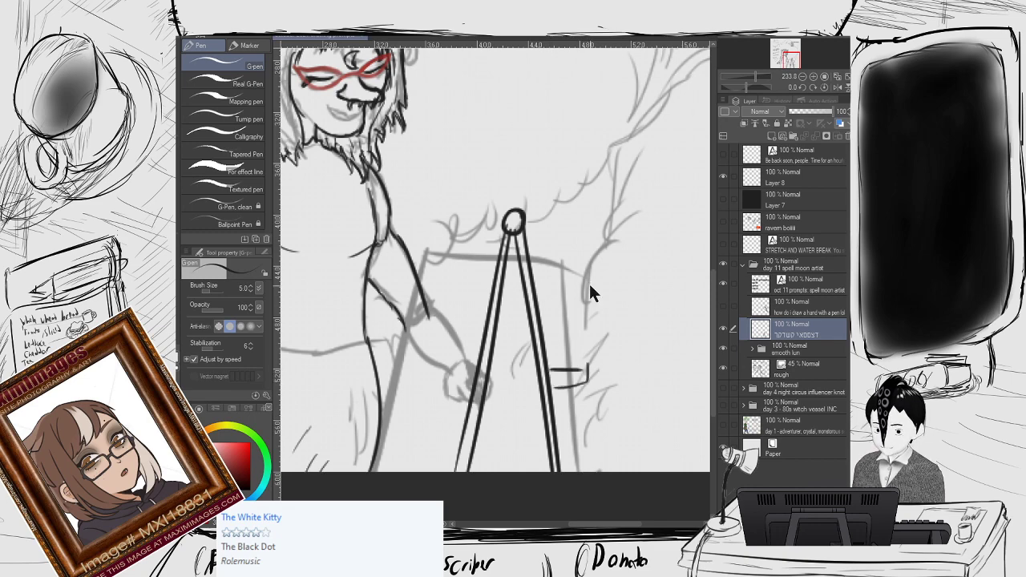
pyautogui.press('r')
pyautogui.moveTo(589, 285)
pyautogui.mouseDown()
pyautogui.moveTo(454, 354)
pyautogui.moveTo(515, 209)
pyautogui.moveTo(481, 219)
pyautogui.moveTo(538, 239)
pyautogui.moveTo(485, 238)
pyautogui.moveTo(430, 287)
pyautogui.mouseUp()
pyautogui.press('p')
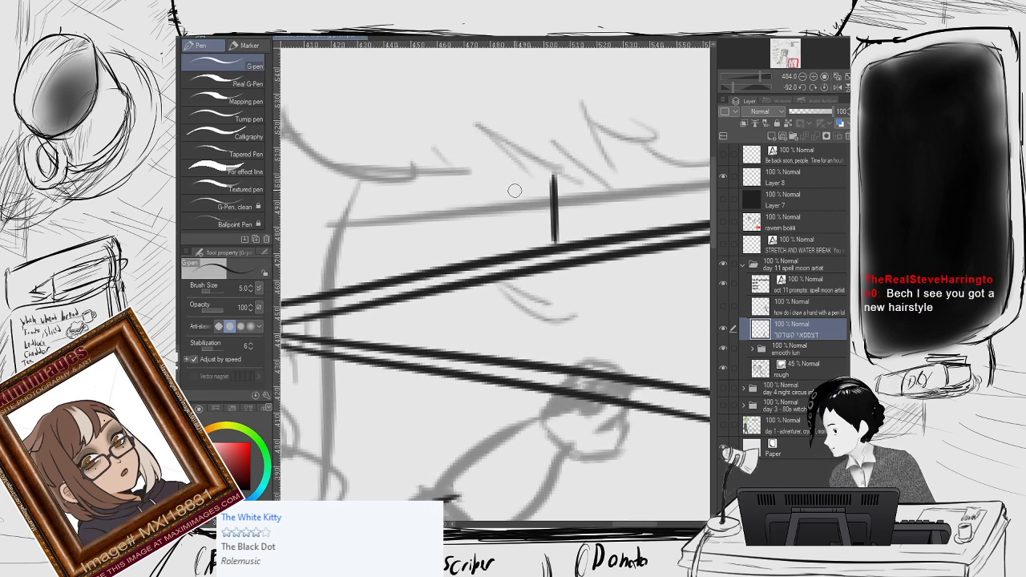
pyautogui.moveTo(553, 183)
pyautogui.mouseDown()
pyautogui.moveTo(553, 149)
pyautogui.moveTo(538, 152)
pyautogui.moveTo(539, 237)
pyautogui.mouseUp()
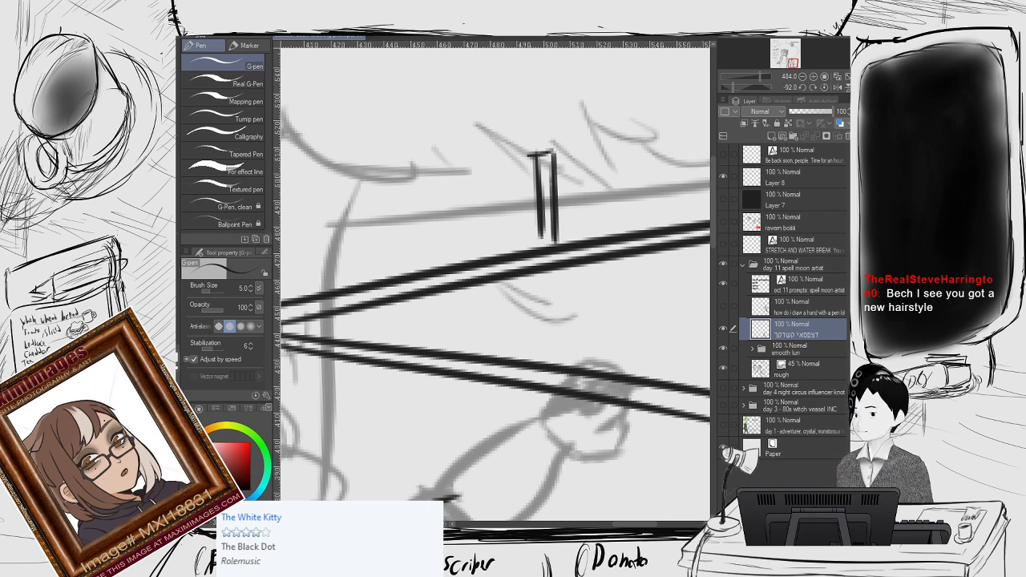
pyautogui.hotkey('ctrl', '-')
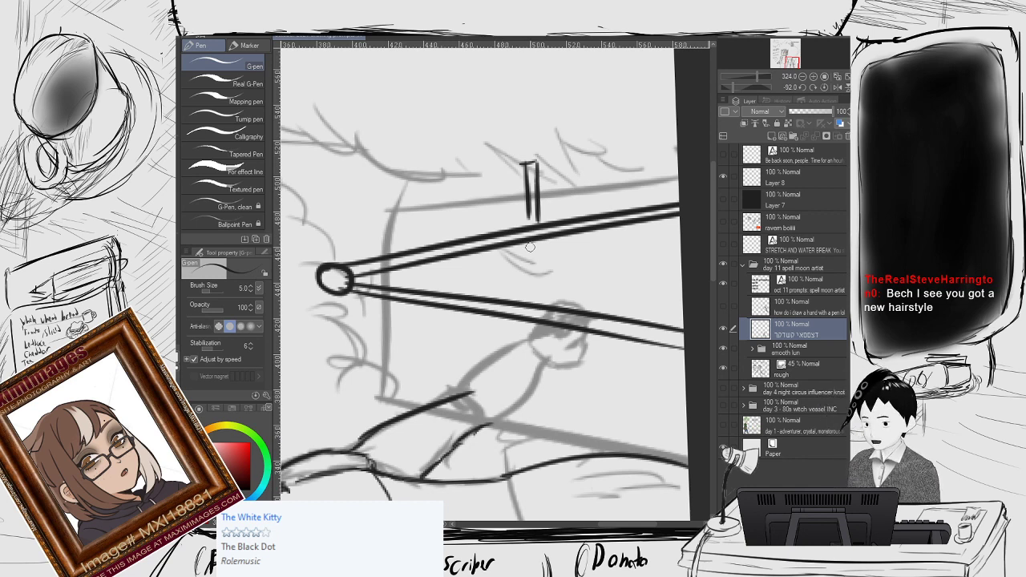
pyautogui.moveTo(519, 163); pyautogui.dragTo(517, 227)
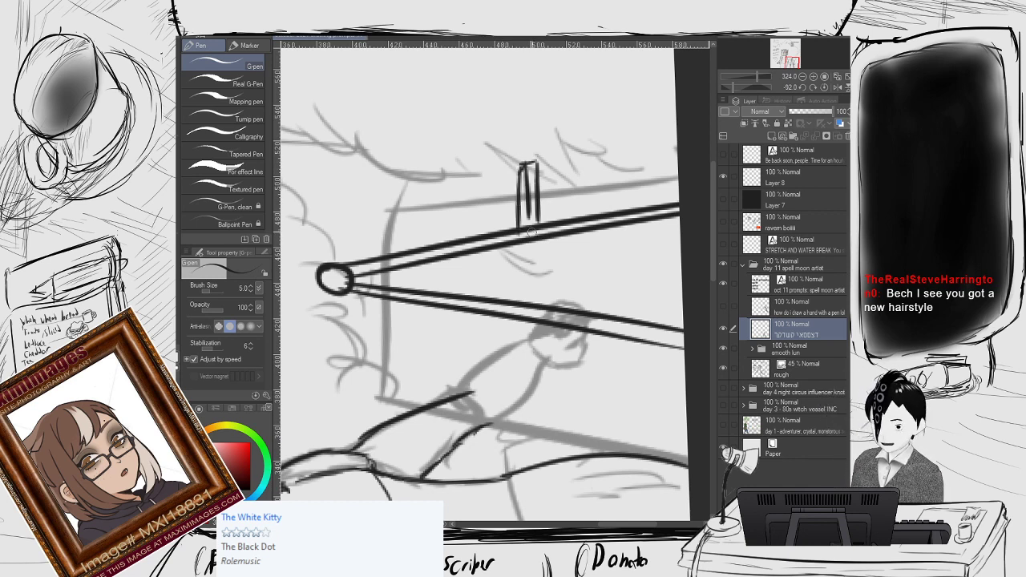
pyautogui.hotkey('ctrl', 'z')
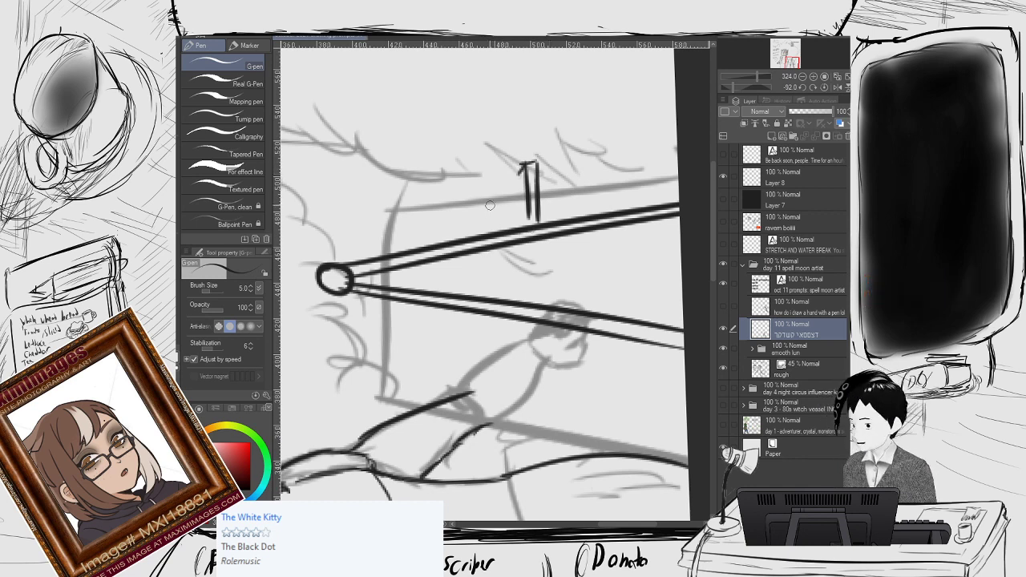
pyautogui.moveTo(520, 165)
pyautogui.mouseDown()
pyautogui.moveTo(517, 227)
pyautogui.moveTo(542, 333)
pyautogui.mouseUp()
pyautogui.hotkey('ctrl', 'z')
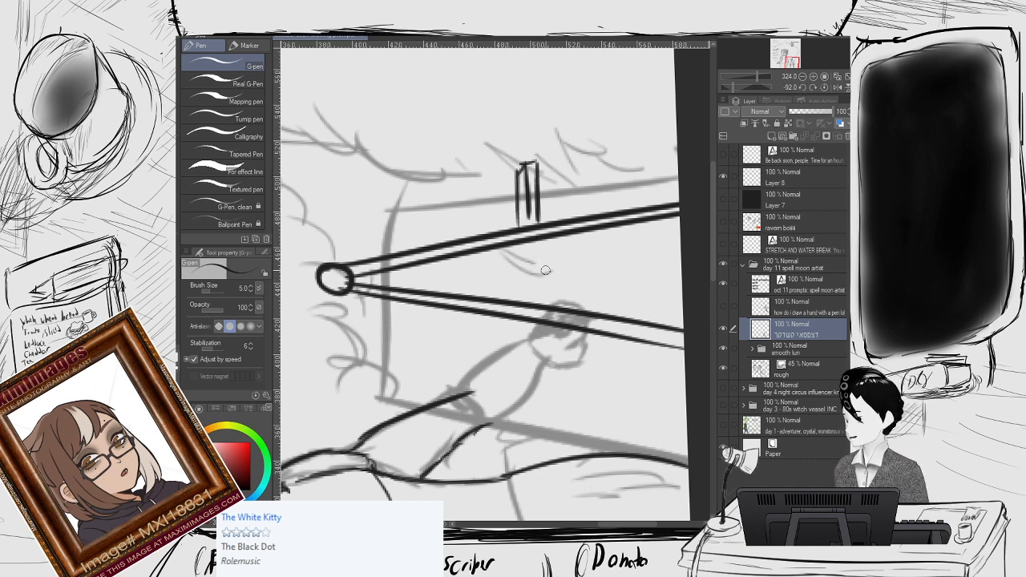
pyautogui.moveTo(543, 244); pyautogui.dragTo(548, 309)
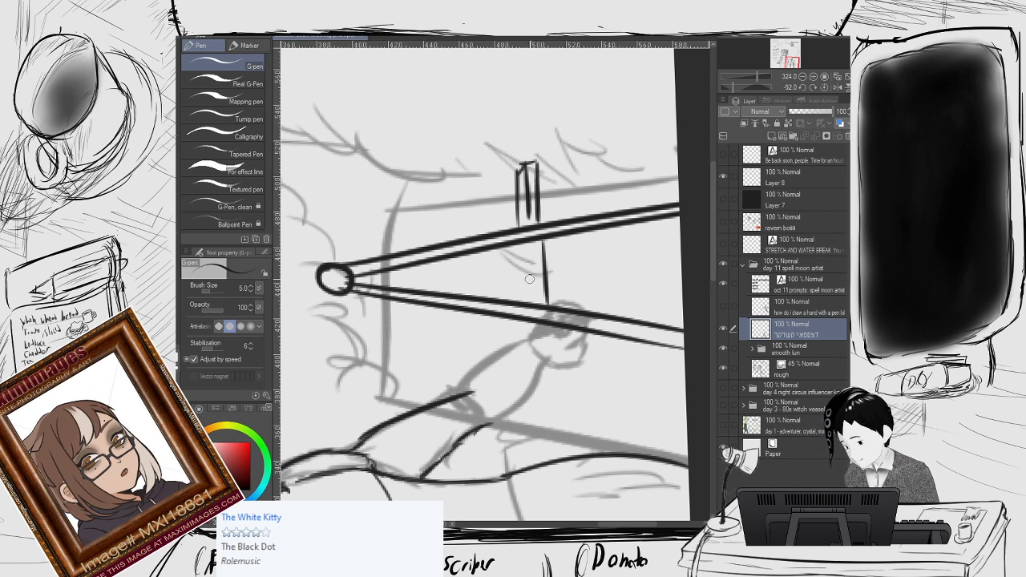
pyautogui.moveTo(533, 245); pyautogui.dragTo(535, 296)
pyautogui.hotkey('ctrl', 'z')
pyautogui.hotkey('ctrl', 'z')
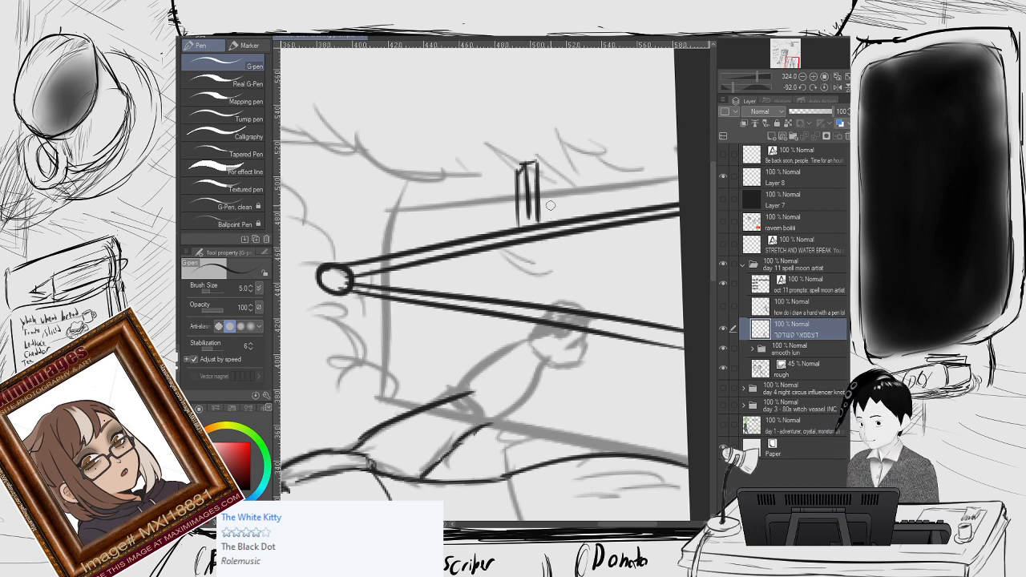
pyautogui.moveTo(538, 234); pyautogui.dragTo(547, 318)
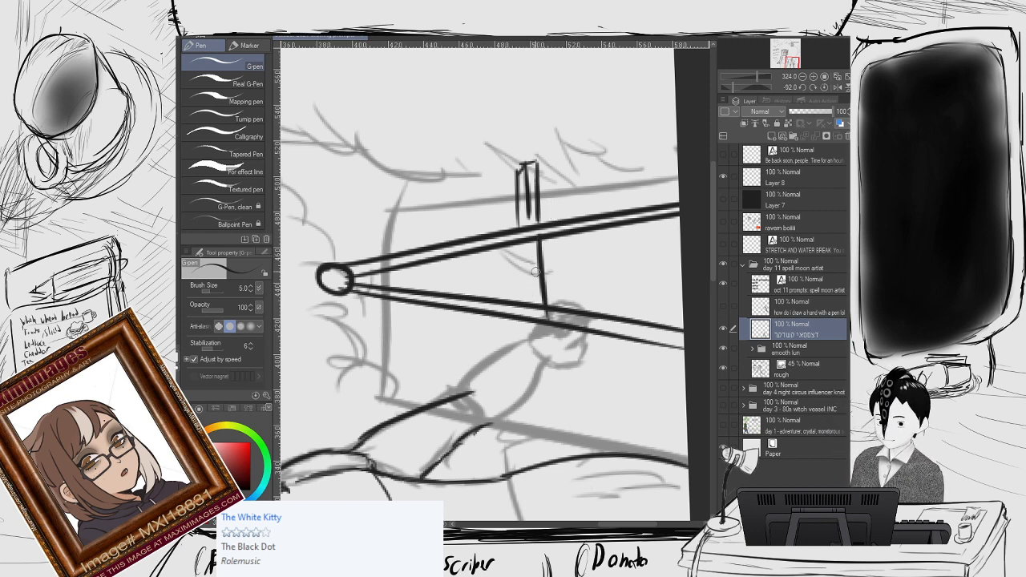
pyautogui.hotkey('ctrl', 'z')
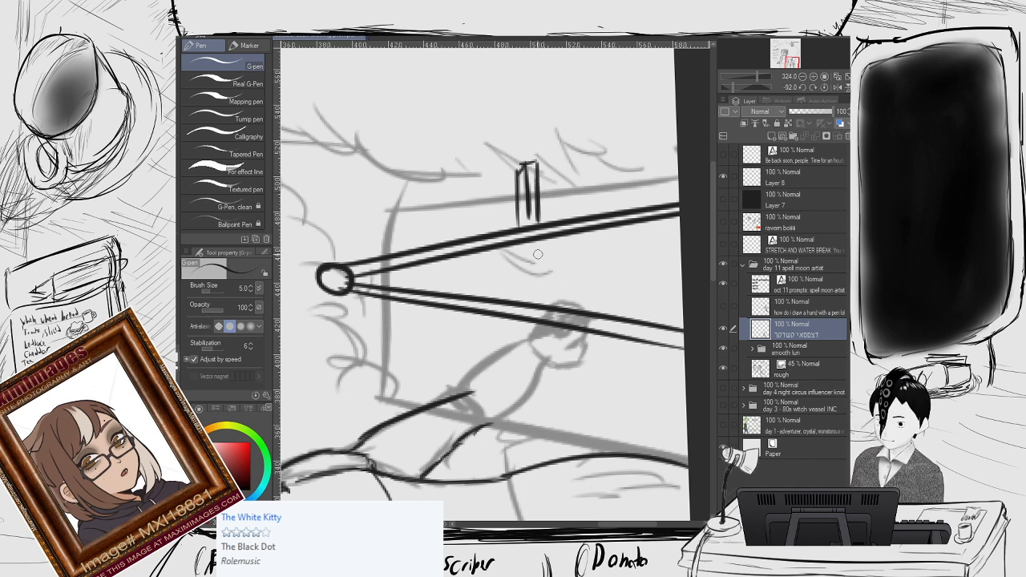
pyautogui.moveTo(535, 242); pyautogui.dragTo(543, 293)
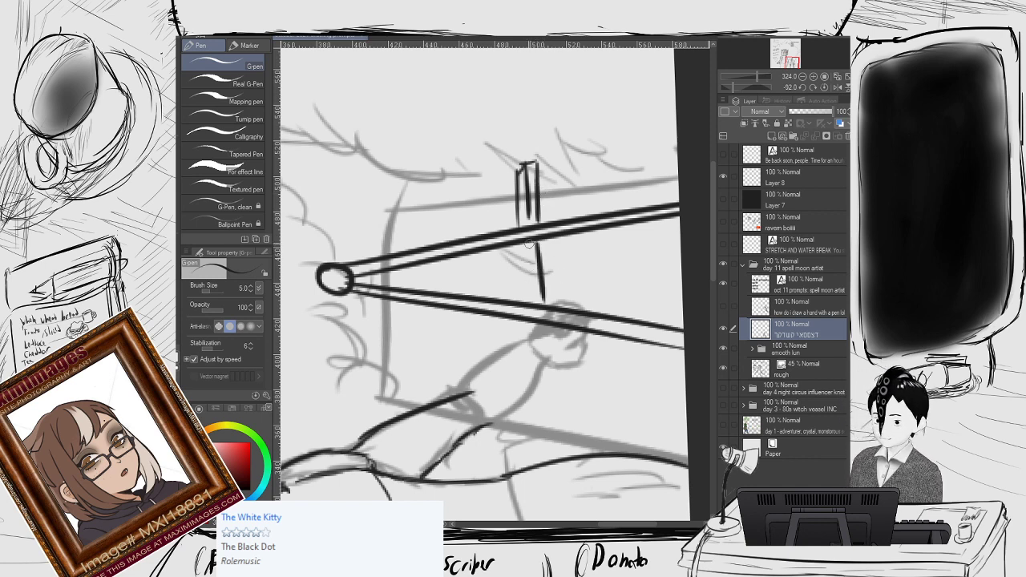
pyautogui.hotkey('ctrl', 'z')
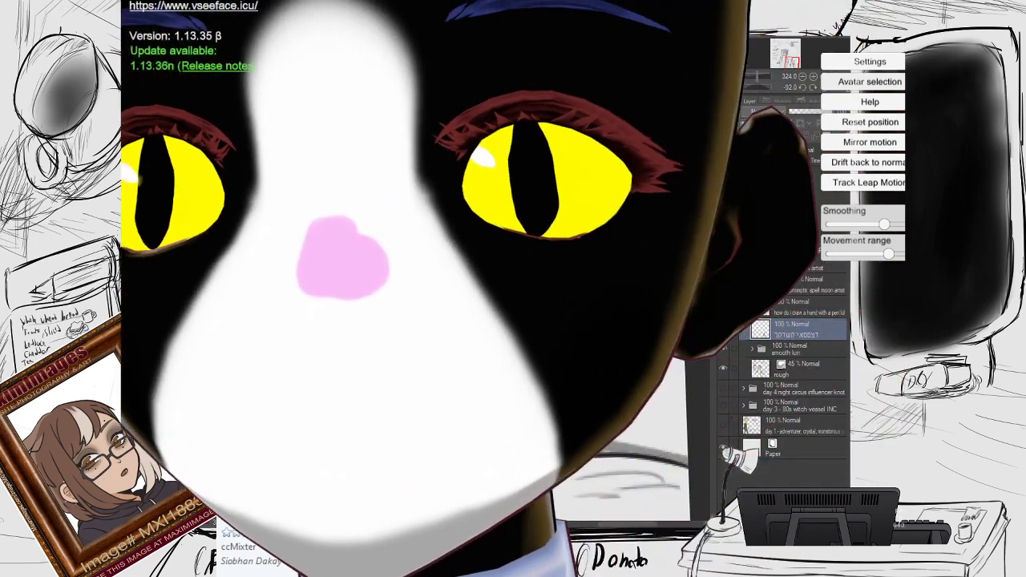
# Switch to VSeeFace and change the avatar to Bechstein Classic.
pyautogui.click(869, 81)
pyautogui.scroll(3, 481, 244)
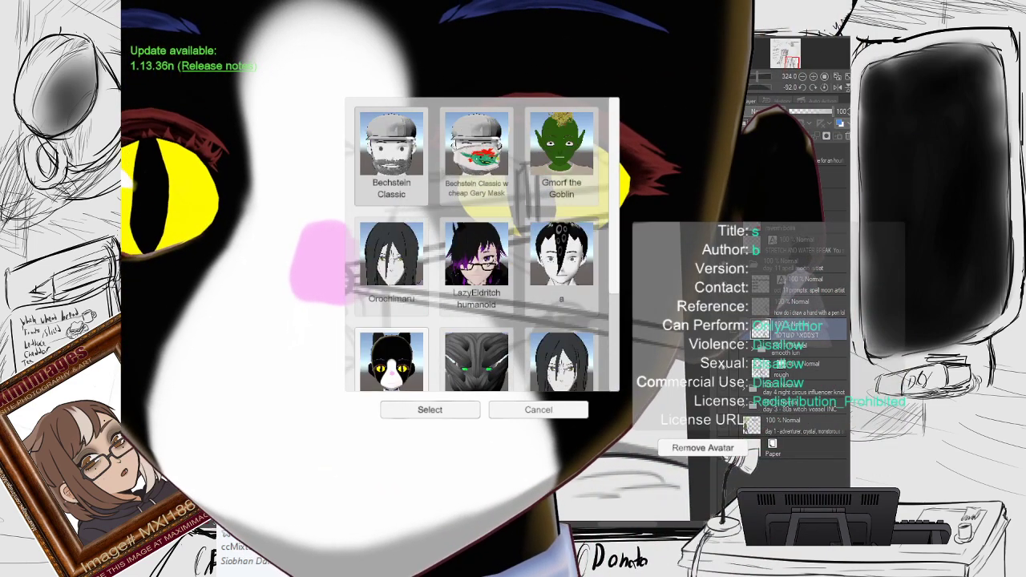
pyautogui.click(391, 153)
pyautogui.click(429, 409)
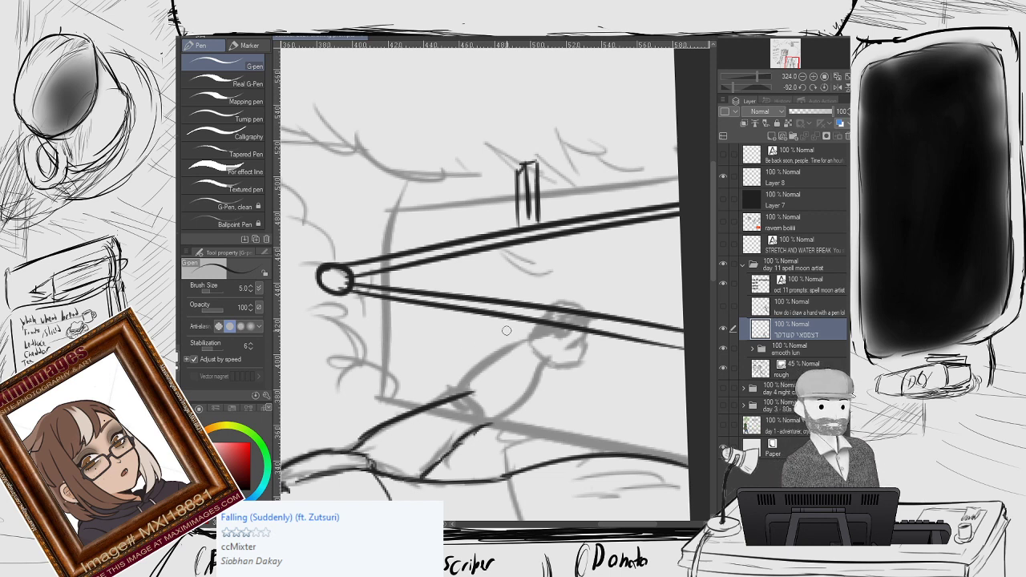
# Back in Clip Studio Paint, ink the crossbar section between the two easel legs as three parallel lines, redoing misplaced strokes.
pyautogui.scroll(-2, 507, 331)
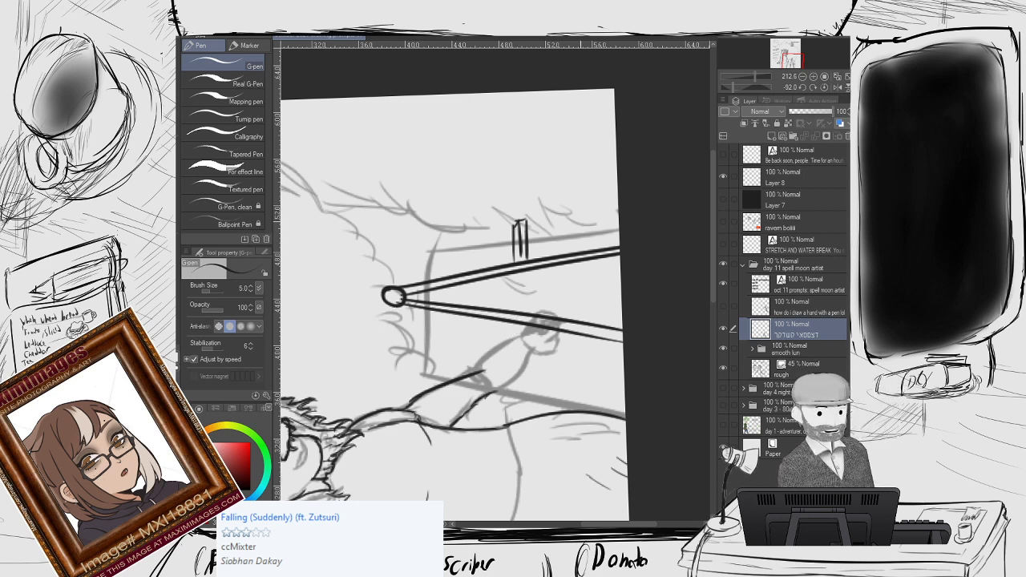
pyautogui.scroll(2, 472, 275)
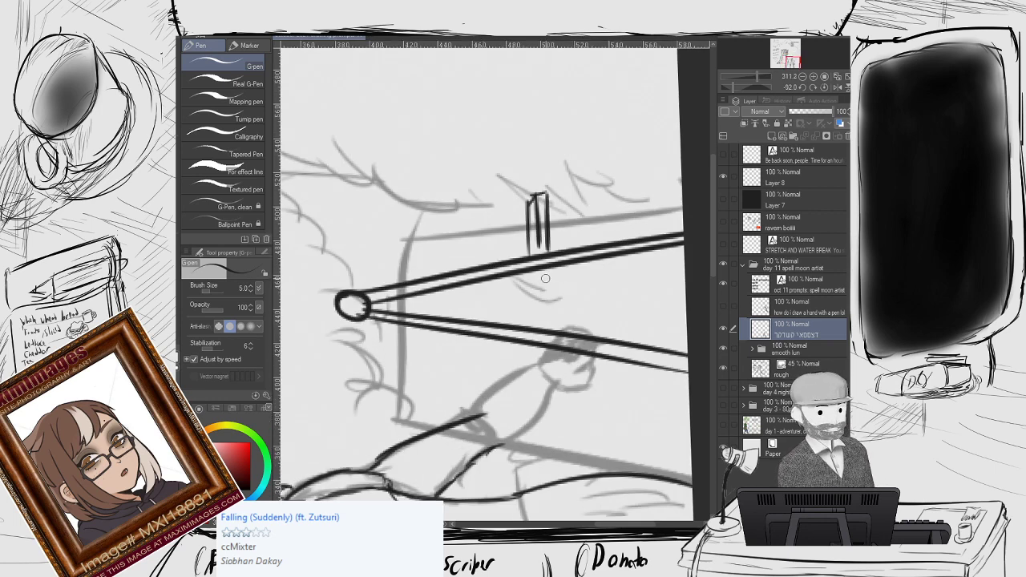
pyautogui.moveTo(546, 271); pyautogui.dragTo(545, 323)
pyautogui.hotkey('ctrl', 'z')
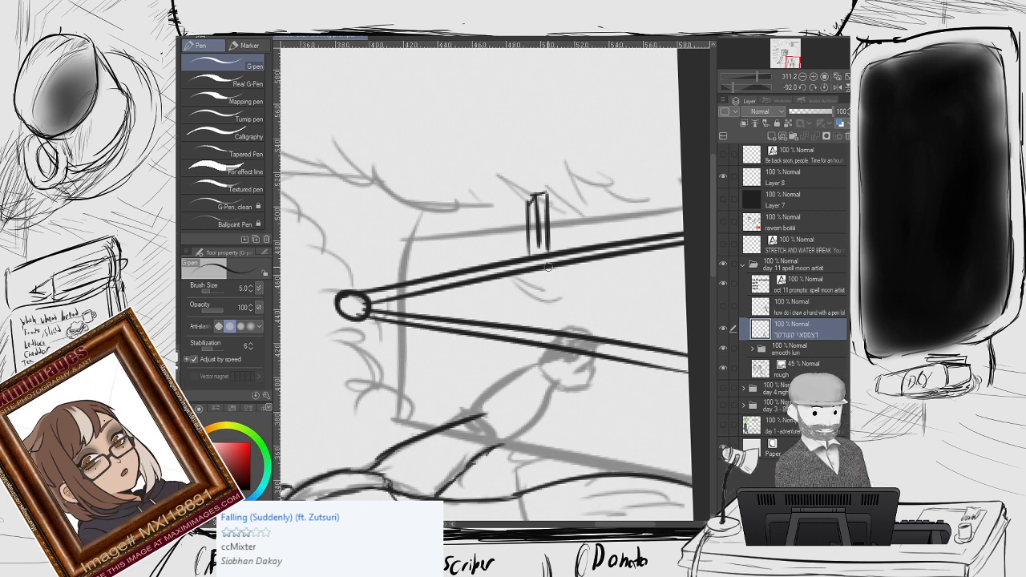
pyautogui.moveTo(548, 273); pyautogui.dragTo(548, 319)
pyautogui.hotkey('ctrl', 'z')
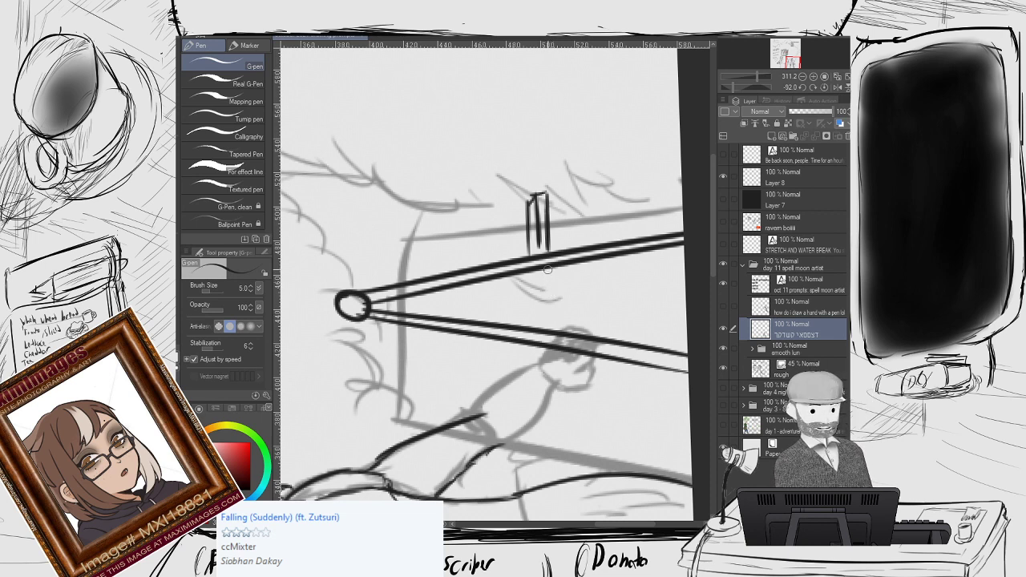
pyautogui.moveTo(549, 268); pyautogui.dragTo(548, 328)
pyautogui.moveTo(539, 271); pyautogui.dragTo(542, 331)
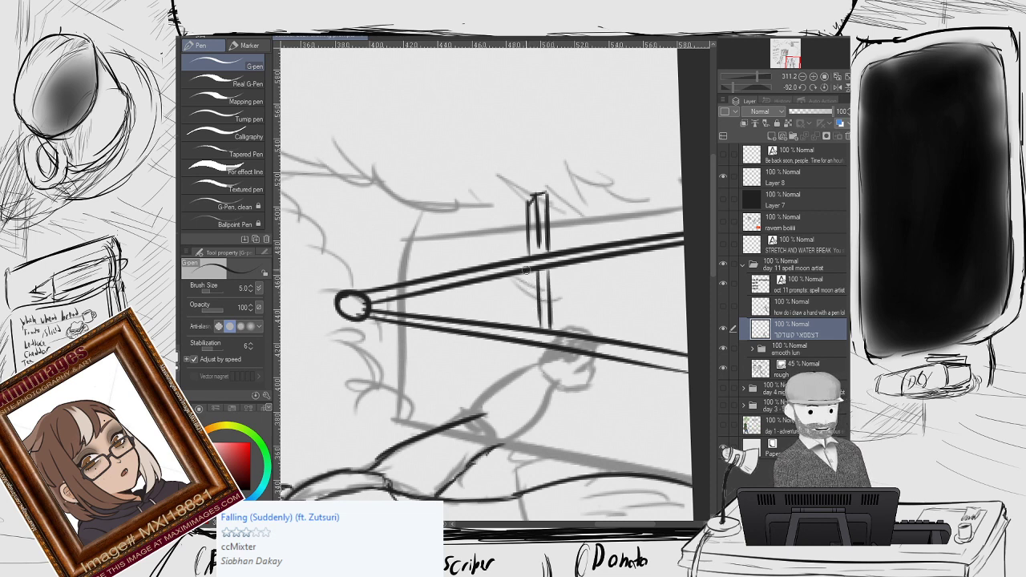
pyautogui.moveTo(526, 268); pyautogui.dragTo(527, 329)
pyautogui.hotkey('ctrl', 'z')
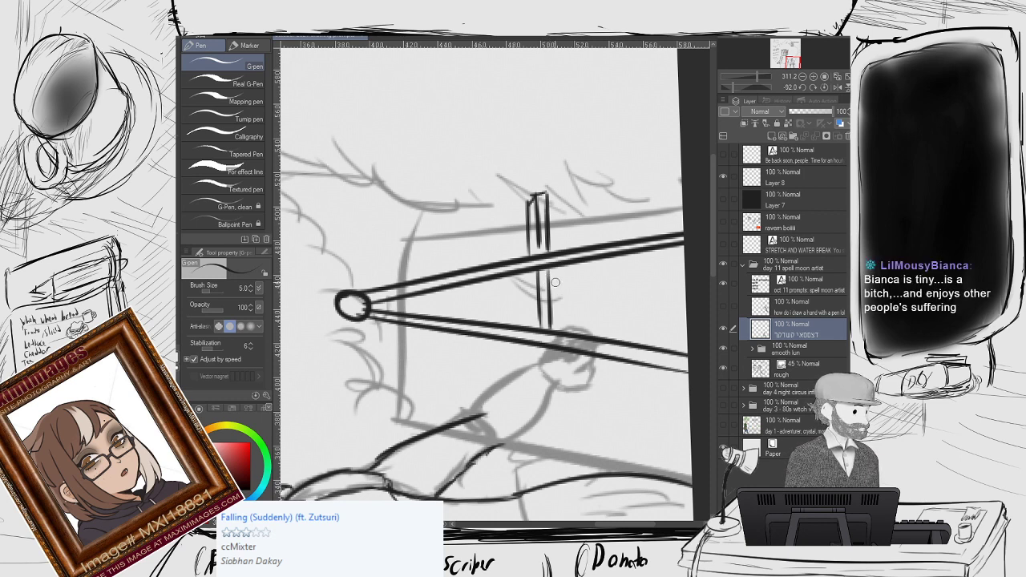
pyautogui.moveTo(528, 270); pyautogui.dragTo(529, 325)
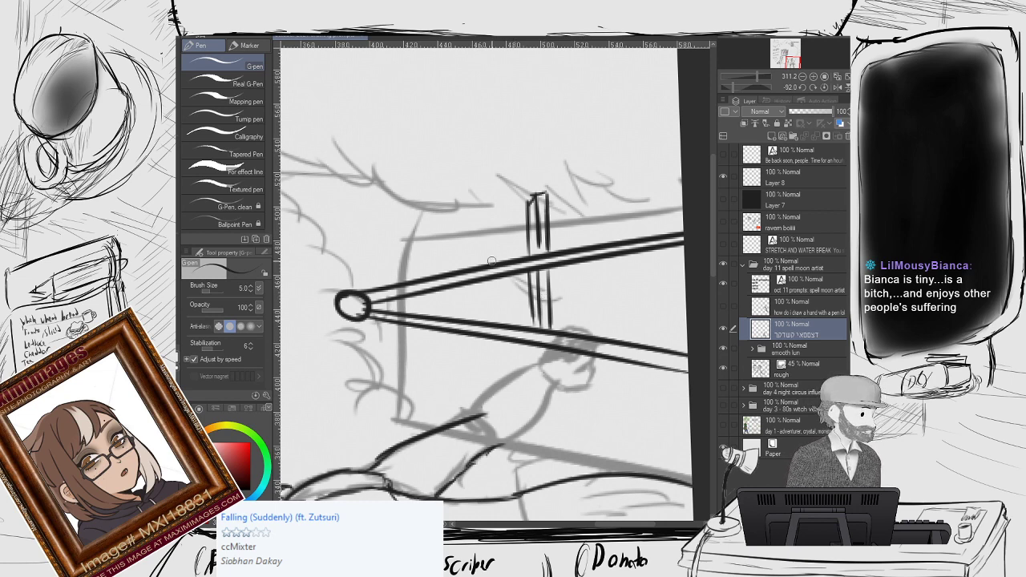
# Ink the crossbar end sticking out beyond the easel's left leg as two short parallel lines, redoing misplaced strokes.
pyautogui.scroll(-2, 593, 282)
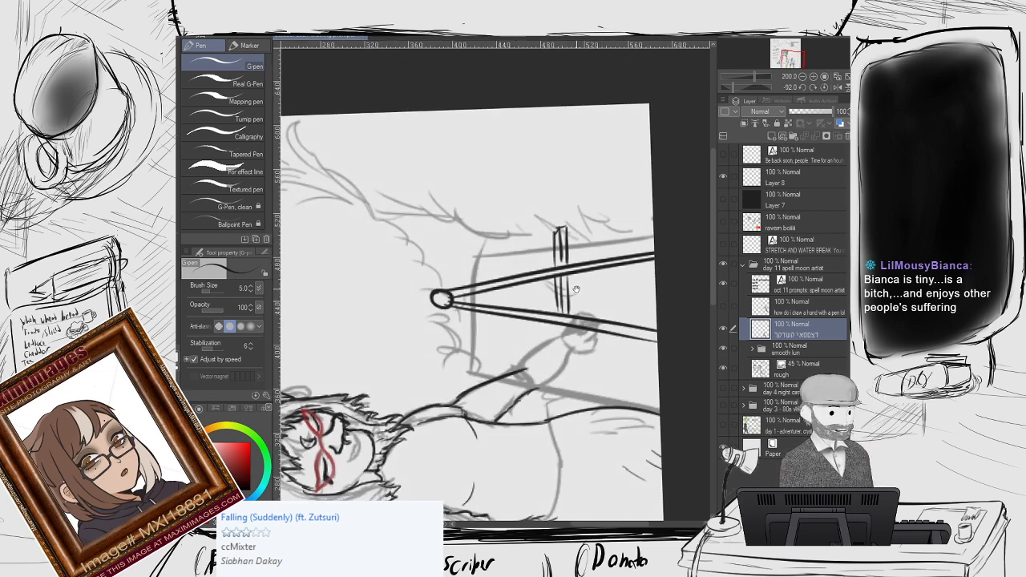
pyautogui.moveTo(580, 286); pyautogui.dragTo(549, 219)
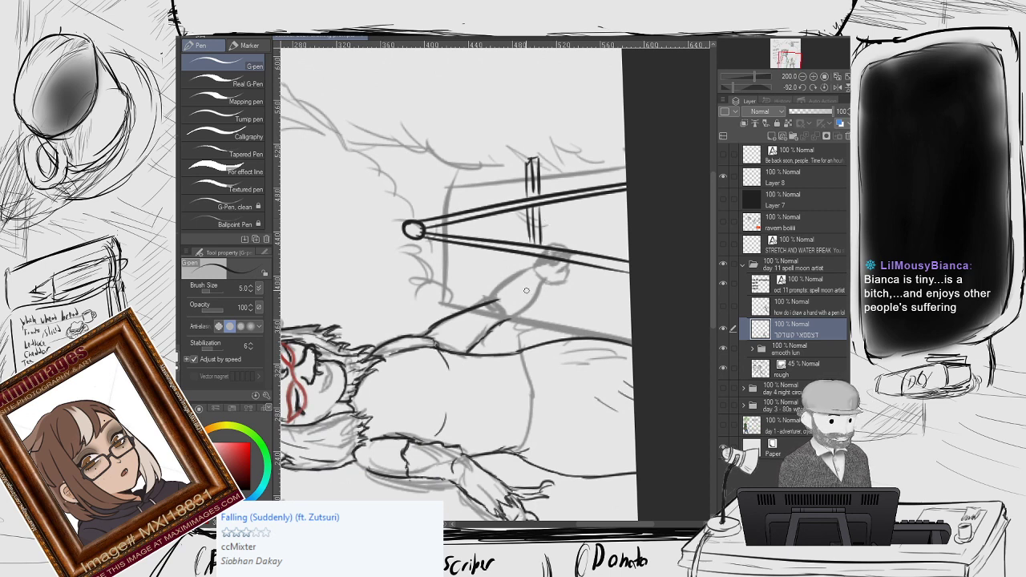
pyautogui.moveTo(541, 251); pyautogui.dragTo(540, 290)
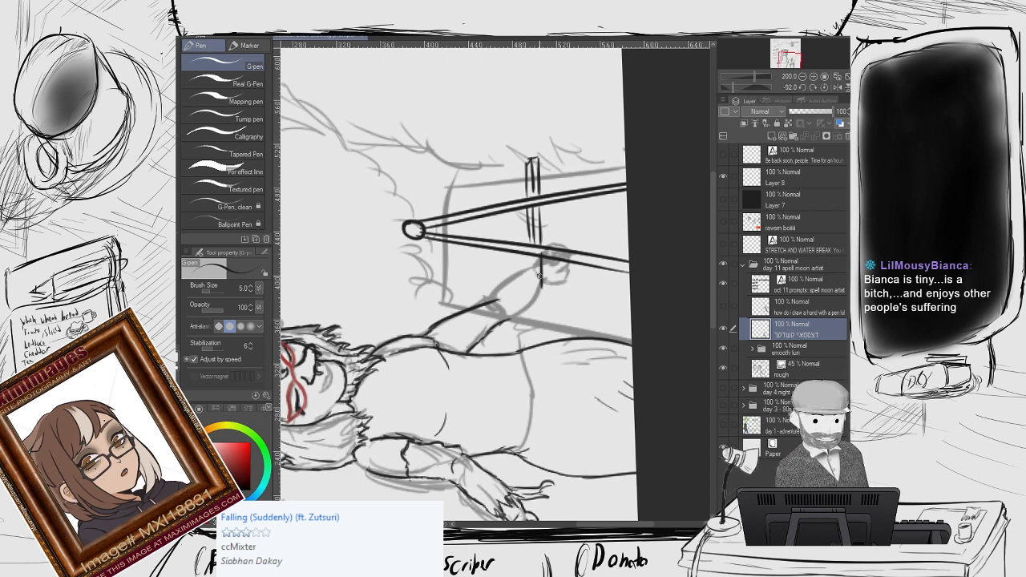
pyautogui.hotkey('ctrl', 'z')
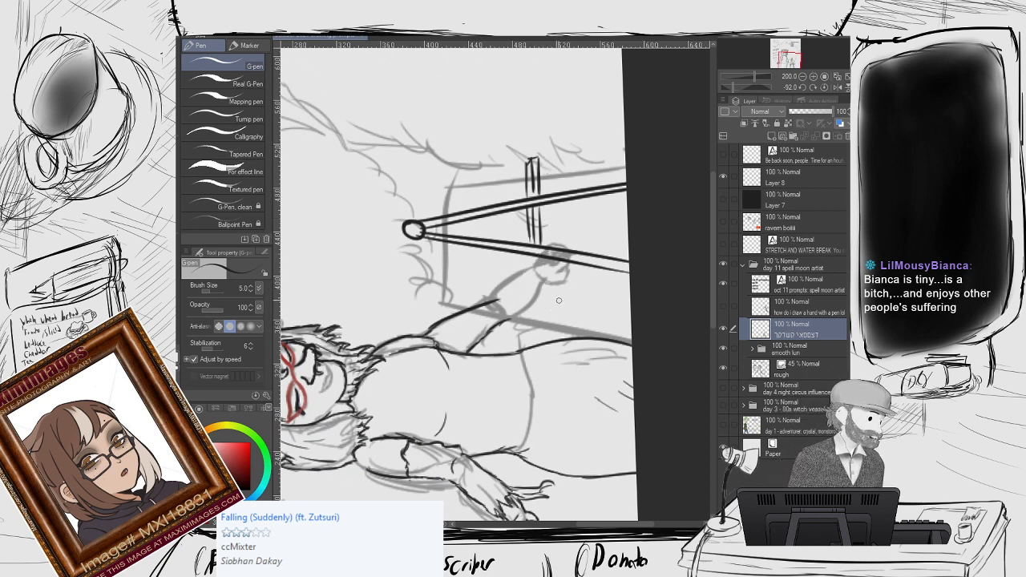
pyautogui.moveTo(542, 254); pyautogui.dragTo(541, 290)
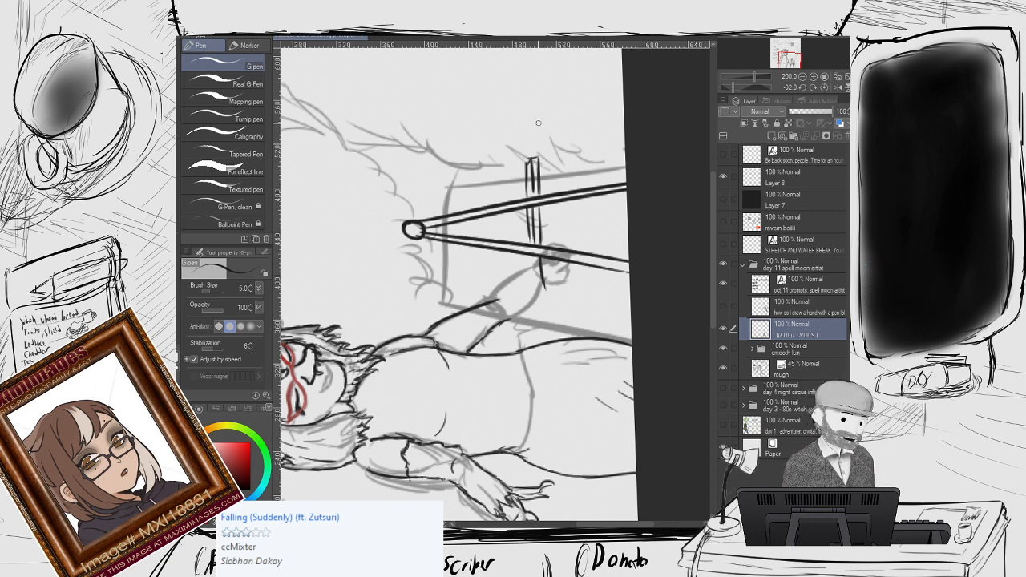
pyautogui.hotkey('ctrl', 'z')
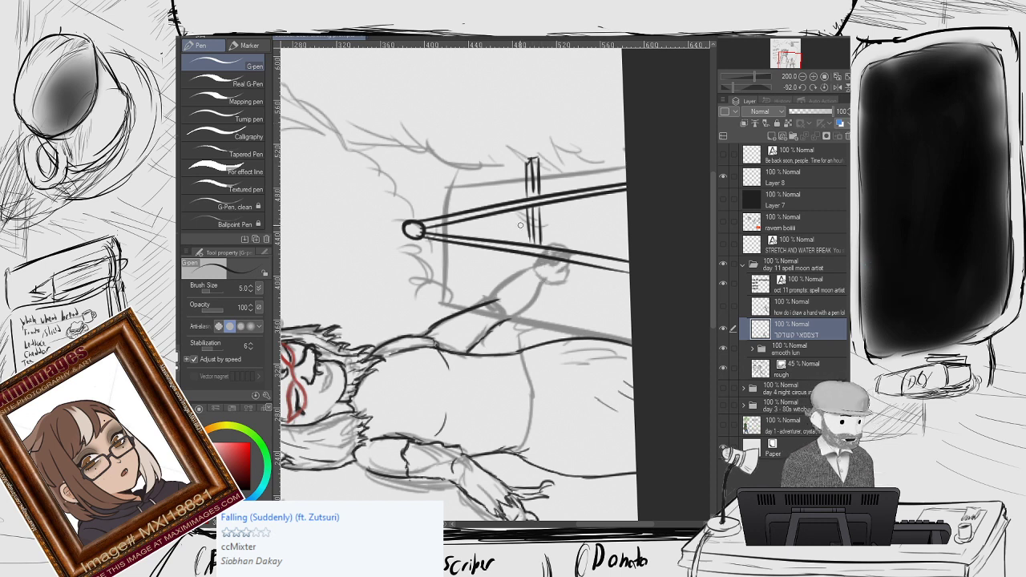
pyautogui.moveTo(542, 254); pyautogui.dragTo(540, 289)
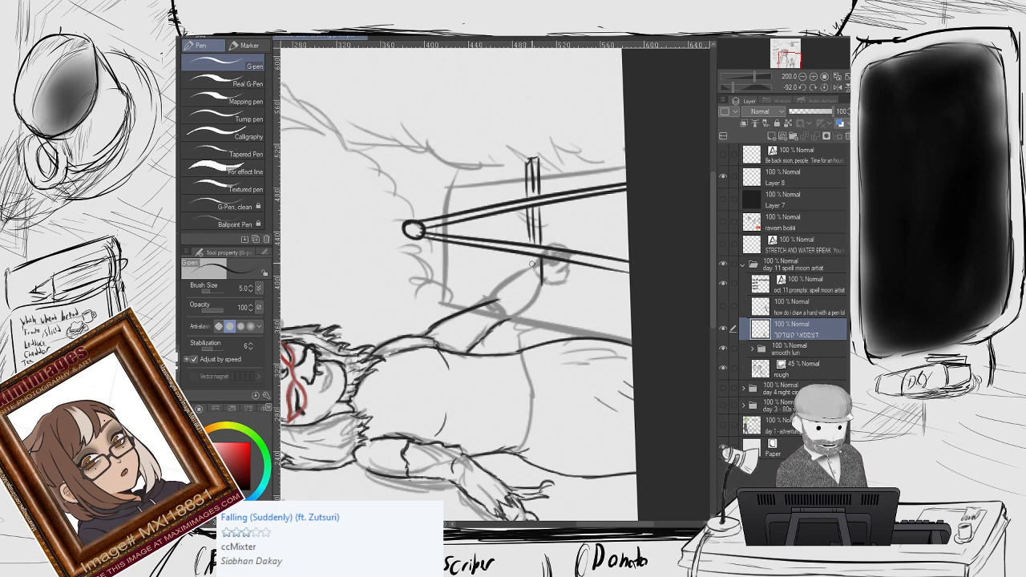
pyautogui.moveTo(533, 252); pyautogui.dragTo(531, 286)
pyautogui.hotkey('ctrl', 'z')
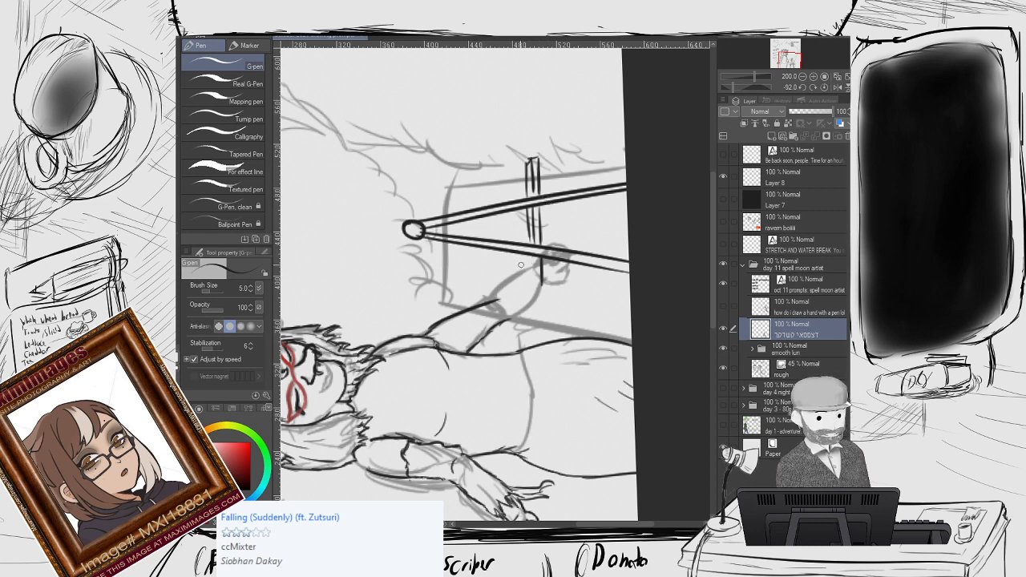
pyautogui.moveTo(534, 253); pyautogui.dragTo(531, 280)
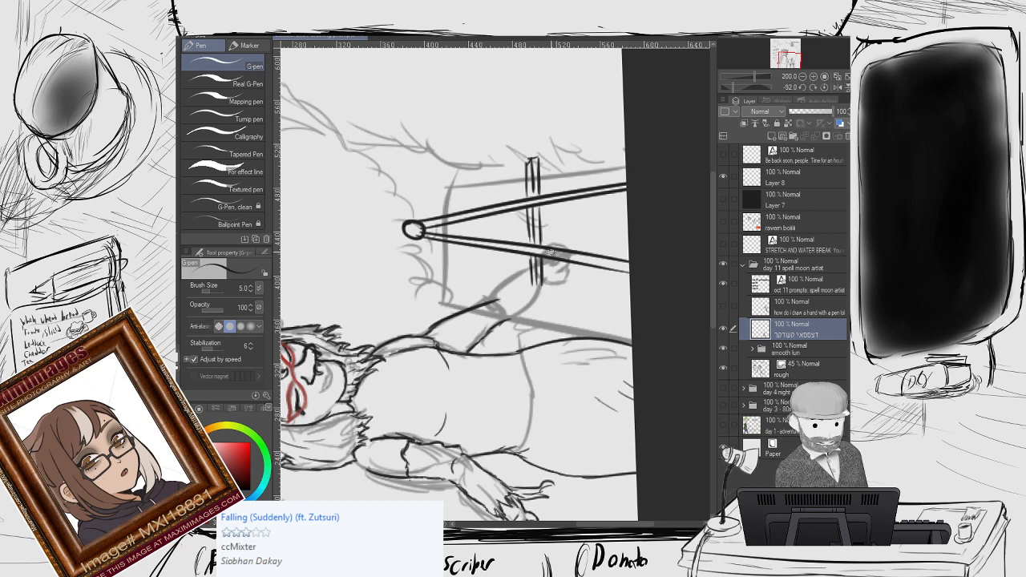
# Reset the canvas rotation to 0 degrees and close the crossbar's left end with a short G-pen stroke.
pyautogui.press('r')
pyautogui.doubleClick(537, 245)
pyautogui.scroll(2, 521, 241)
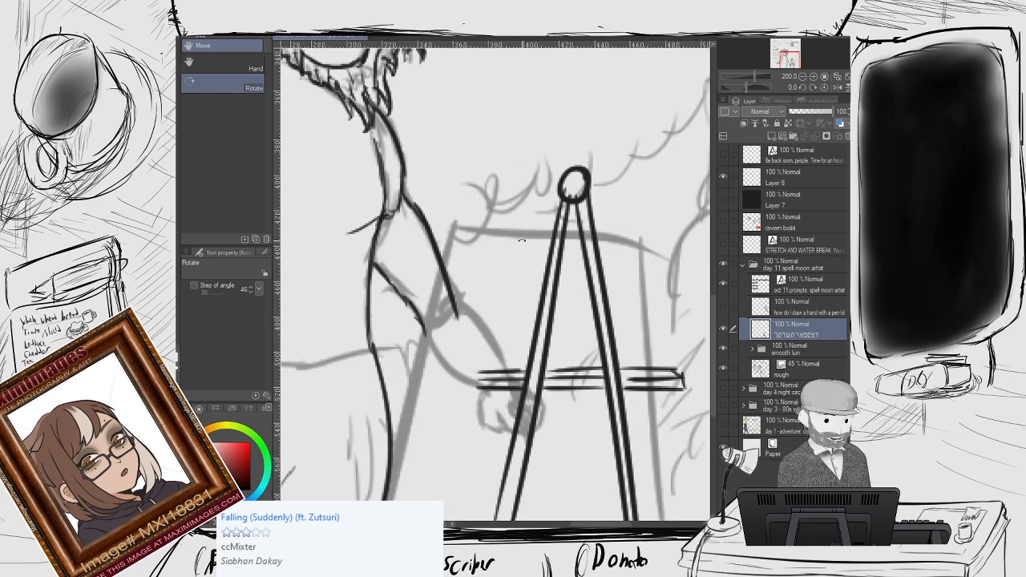
pyautogui.scroll(1, 521, 241)
pyautogui.moveTo(522, 339); pyautogui.dragTo(520, 280)
pyautogui.press('p')
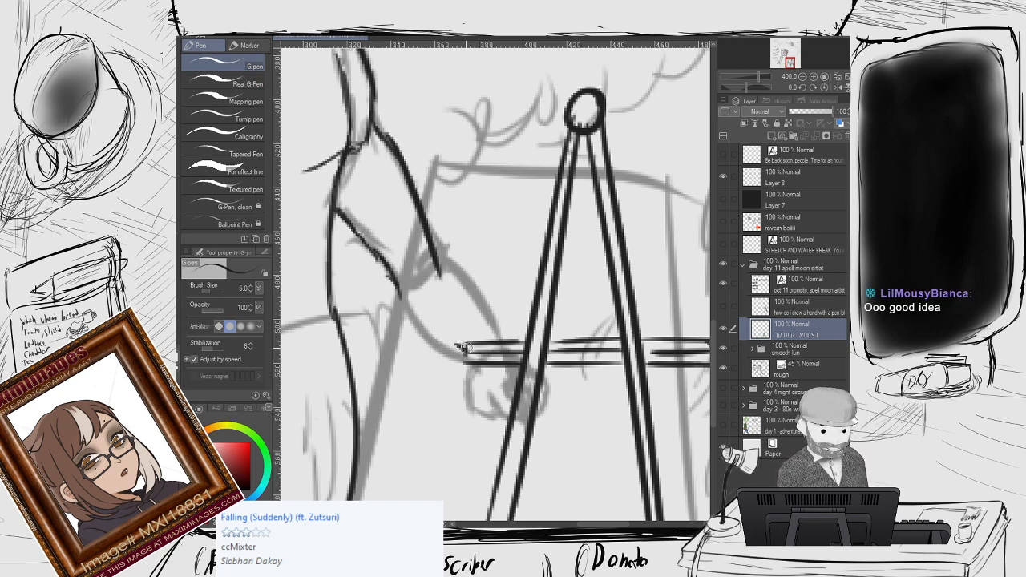
pyautogui.moveTo(456, 346); pyautogui.dragTo(460, 358)
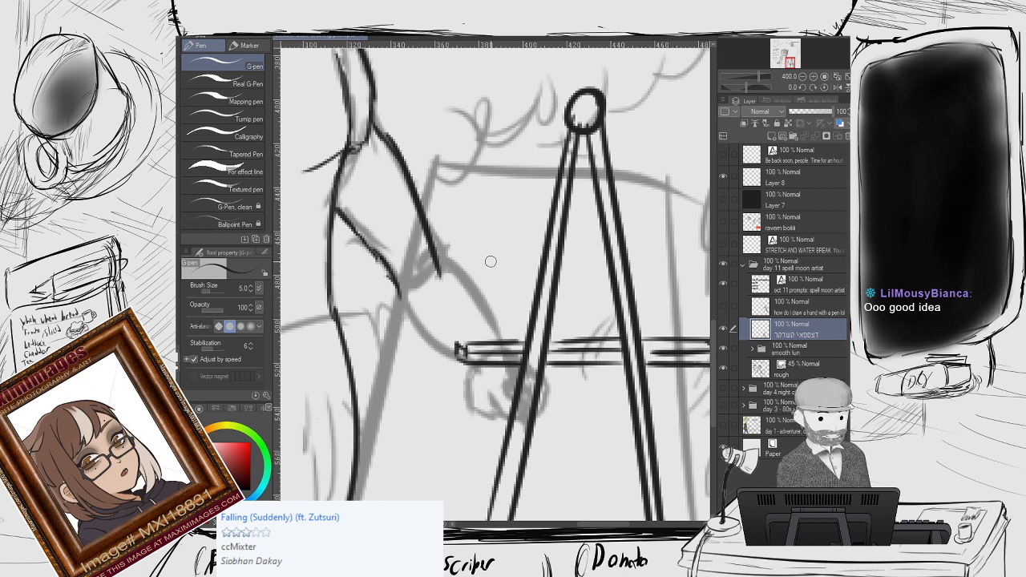
# Add a new raster layer above the inked easel frame layer and name it "the easel itself".
pyautogui.scroll(-2, 481, 328)
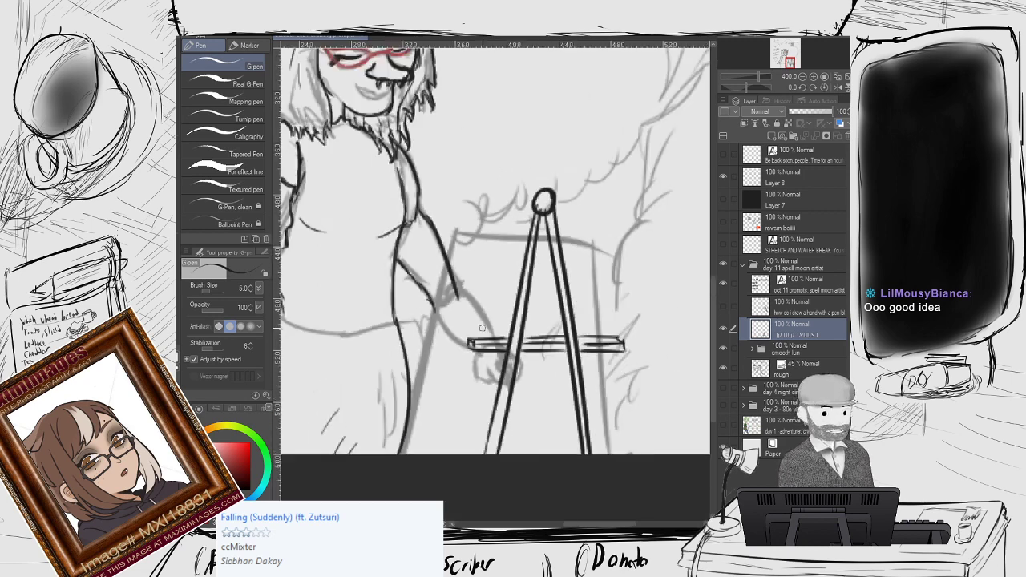
pyautogui.scroll(-1, 481, 327)
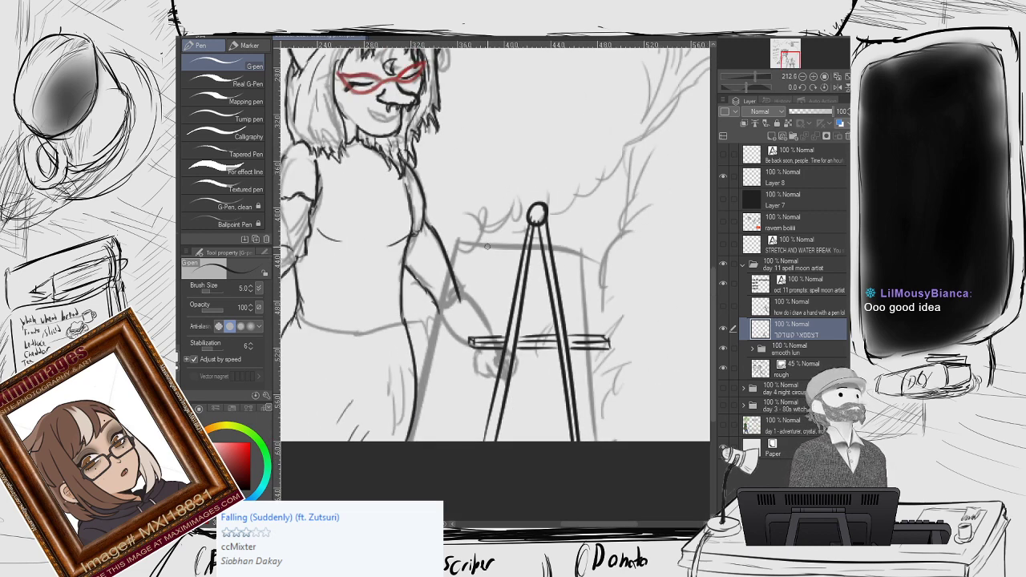
pyautogui.moveTo(482, 241); pyautogui.dragTo(478, 255)
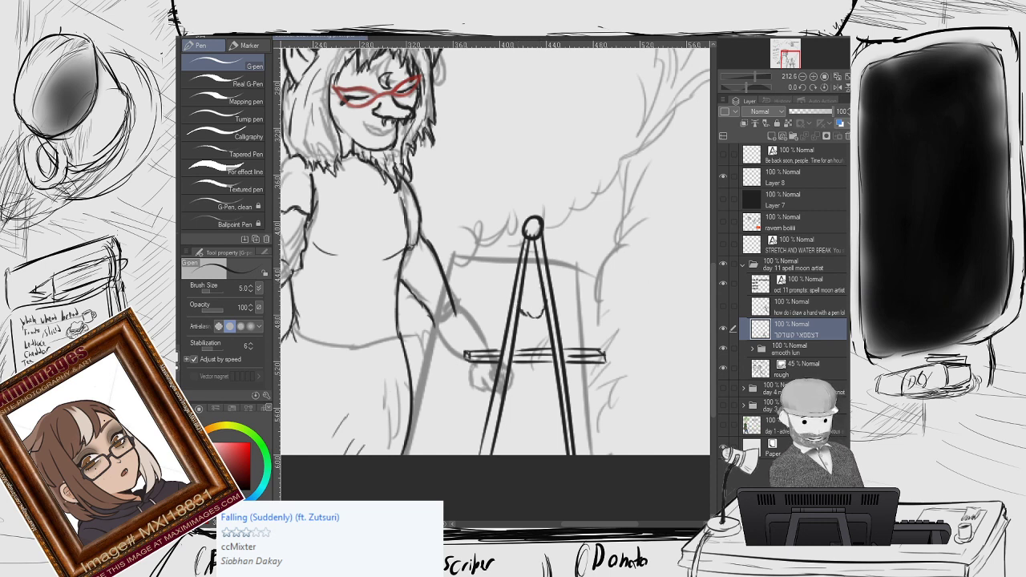
pyautogui.click(774, 136)
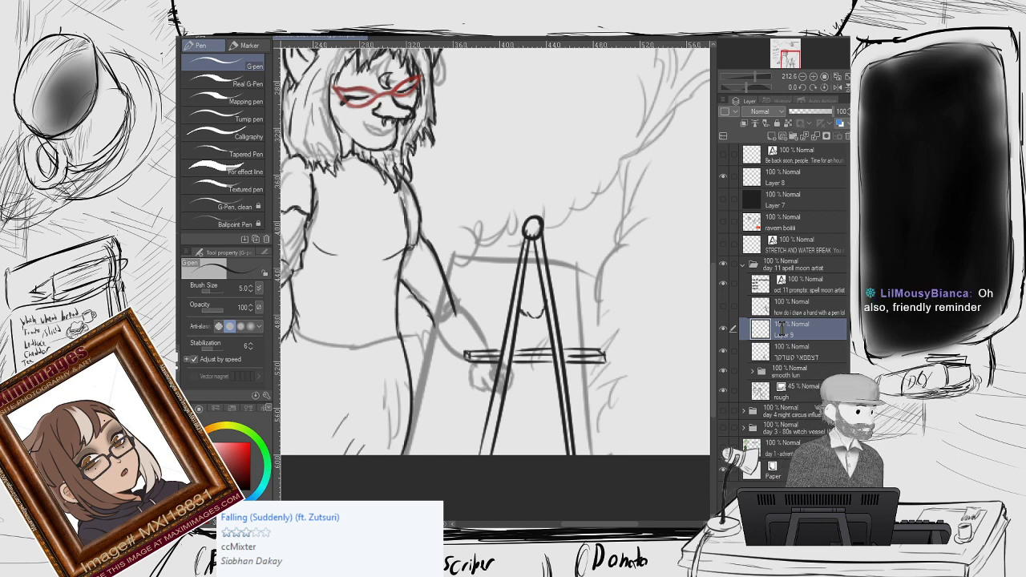
pyautogui.doubleClick(781, 334)
pyautogui.write('the easel itself')
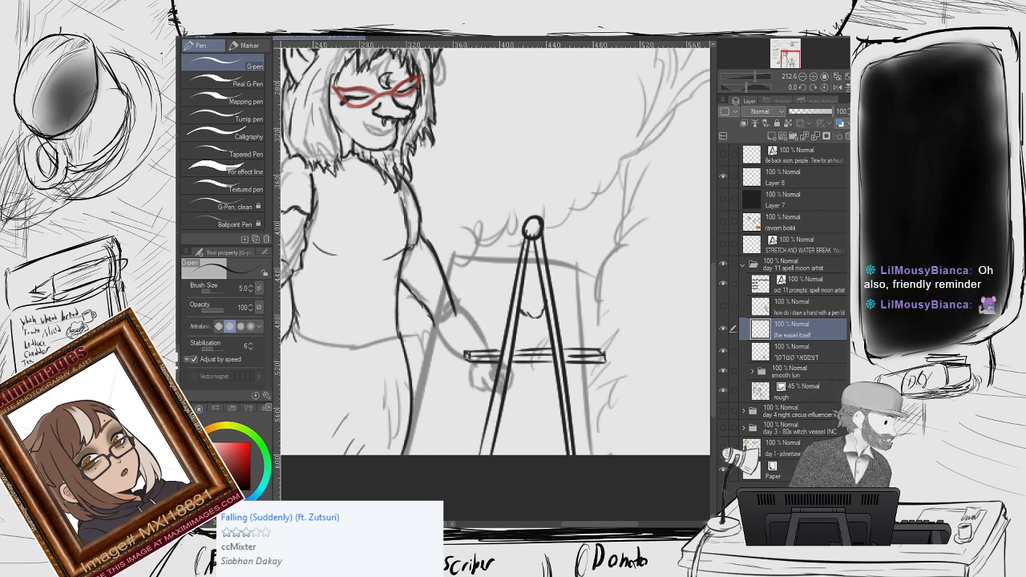
pyautogui.press('Return')
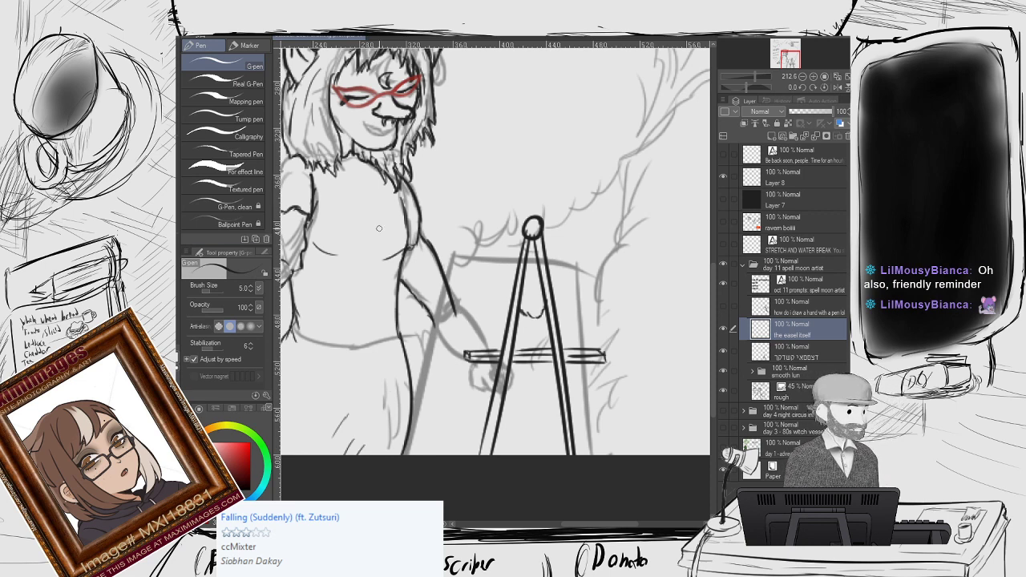
# With the G-pen, ink a nearly horizontal line above the easel's hinge on the "the easel itself" layer, undoing and redoing uneven strokes.
pyautogui.press('p')
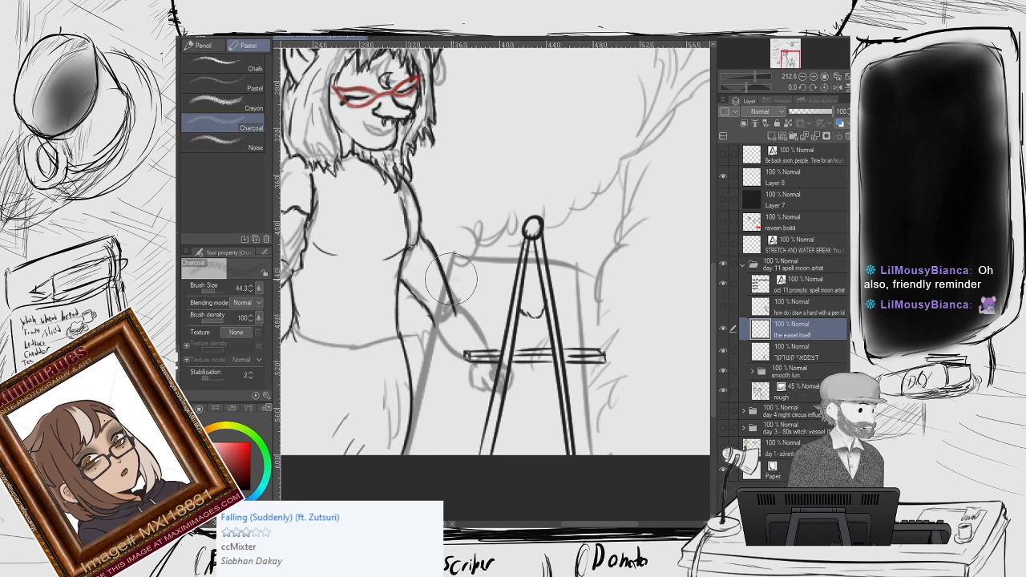
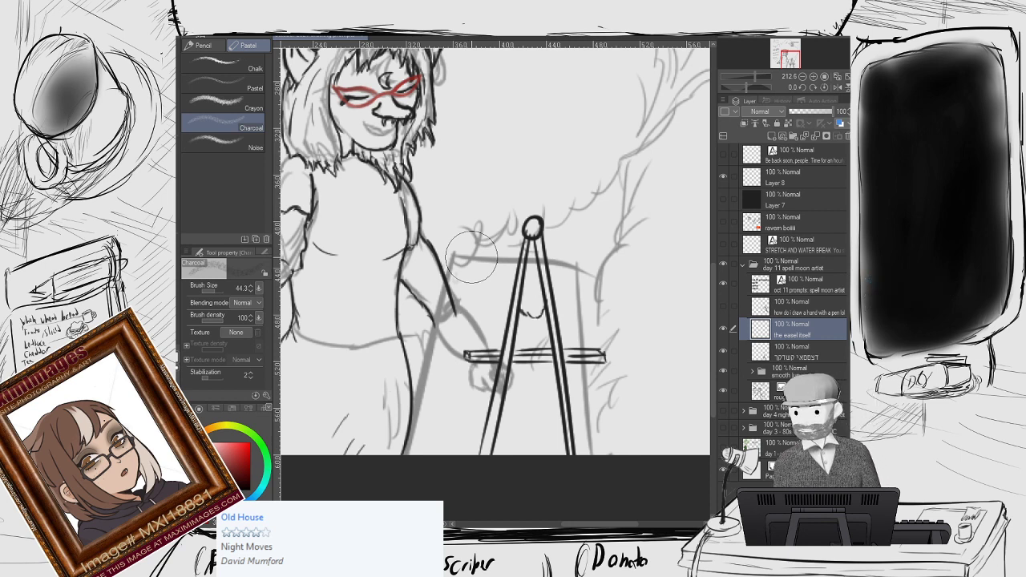
pyautogui.press('p')
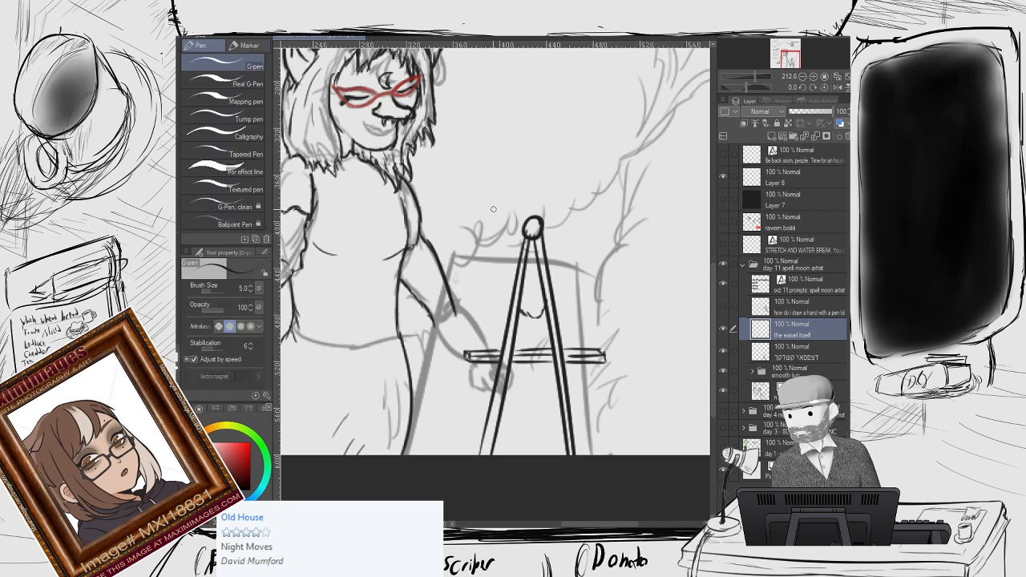
pyautogui.moveTo(564, 174); pyautogui.dragTo(474, 159)
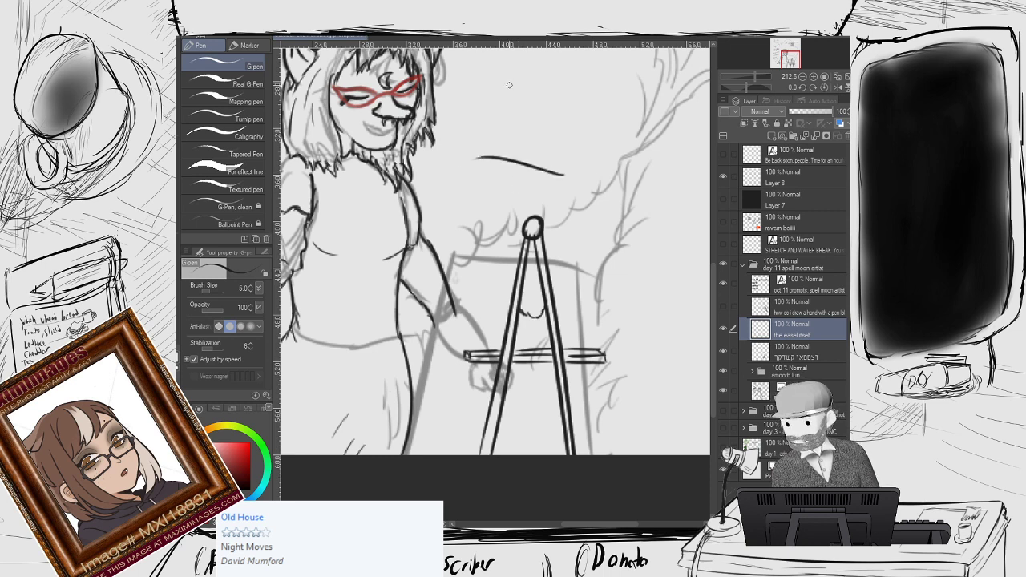
pyautogui.hotkey('ctrl', 'z')
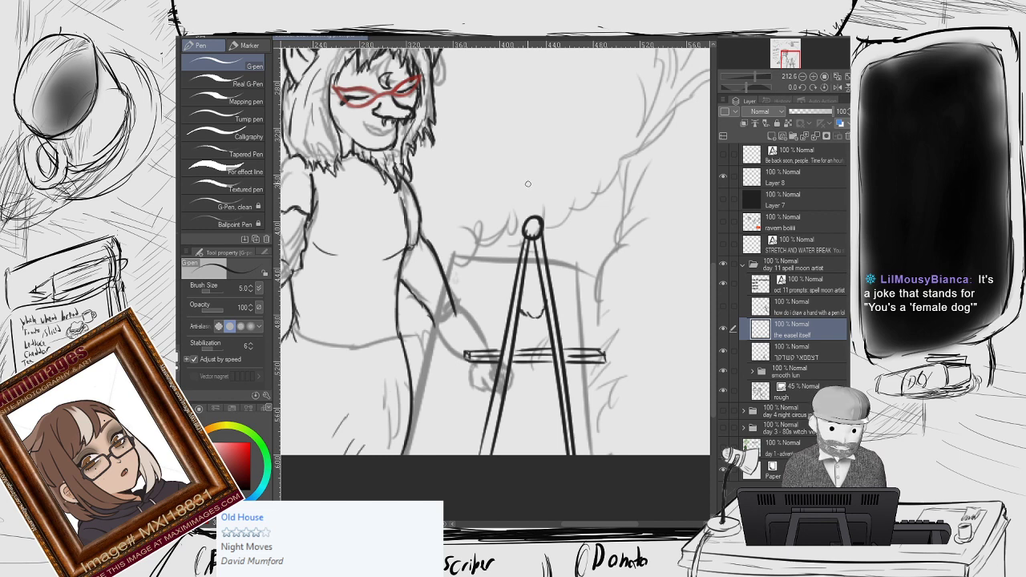
pyautogui.moveTo(559, 182); pyautogui.dragTo(489, 184)
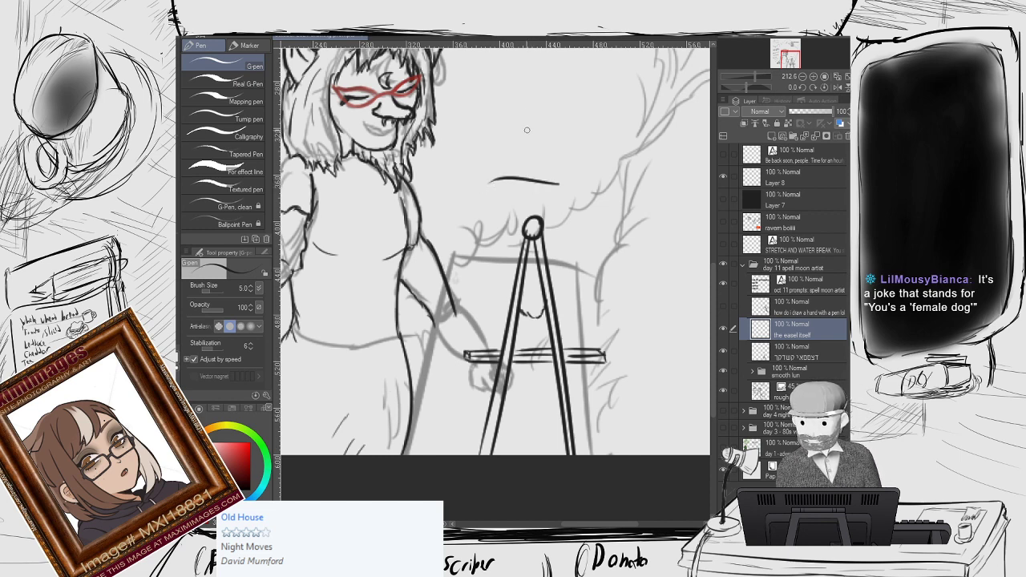
pyautogui.hotkey('ctrl', 'z')
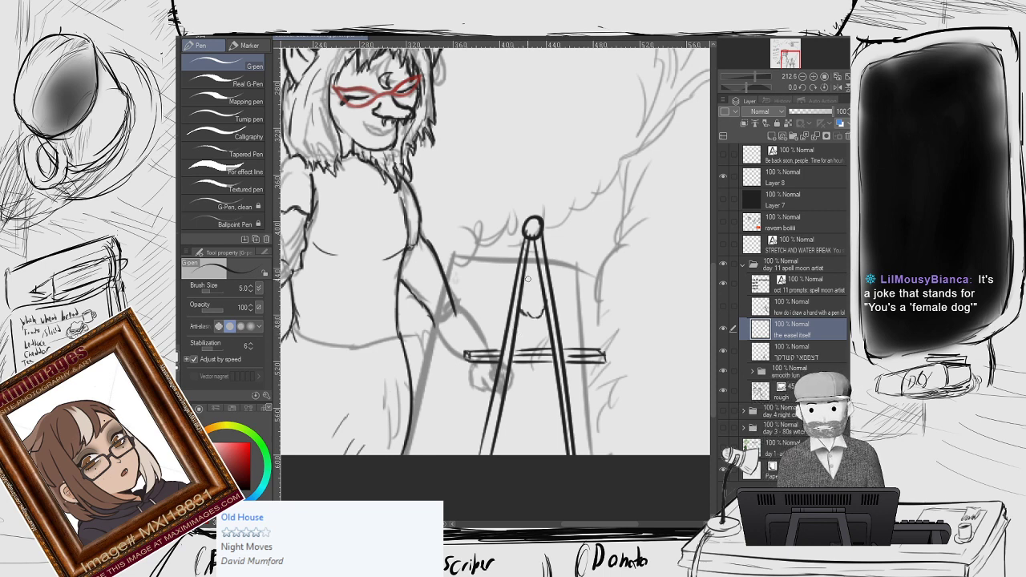
pyautogui.moveTo(566, 184)
pyautogui.mouseDown()
pyautogui.moveTo(517, 178)
pyautogui.moveTo(475, 186)
pyautogui.mouseUp()
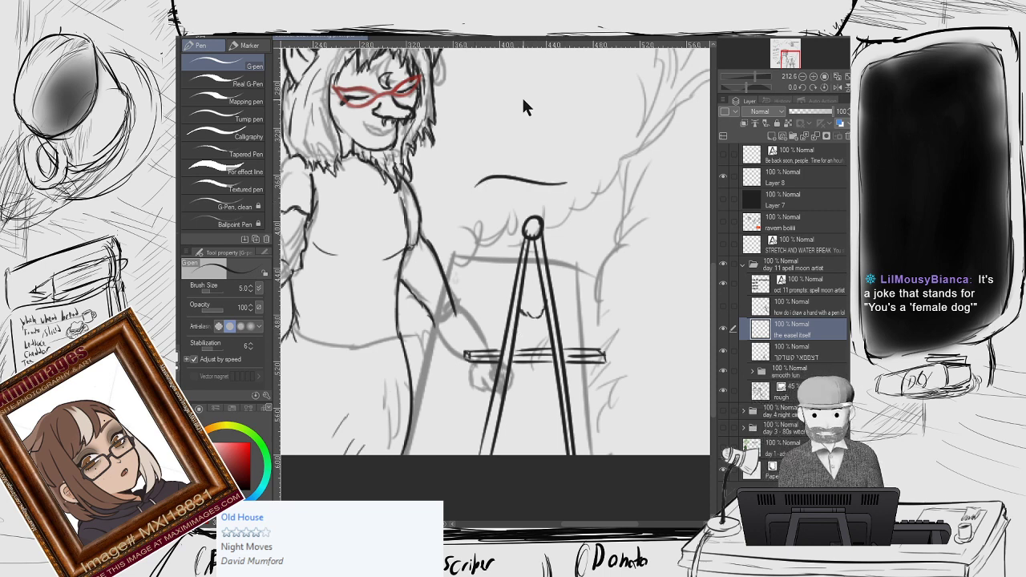
pyautogui.hotkey('ctrl', 'z')
pyautogui.press('r')
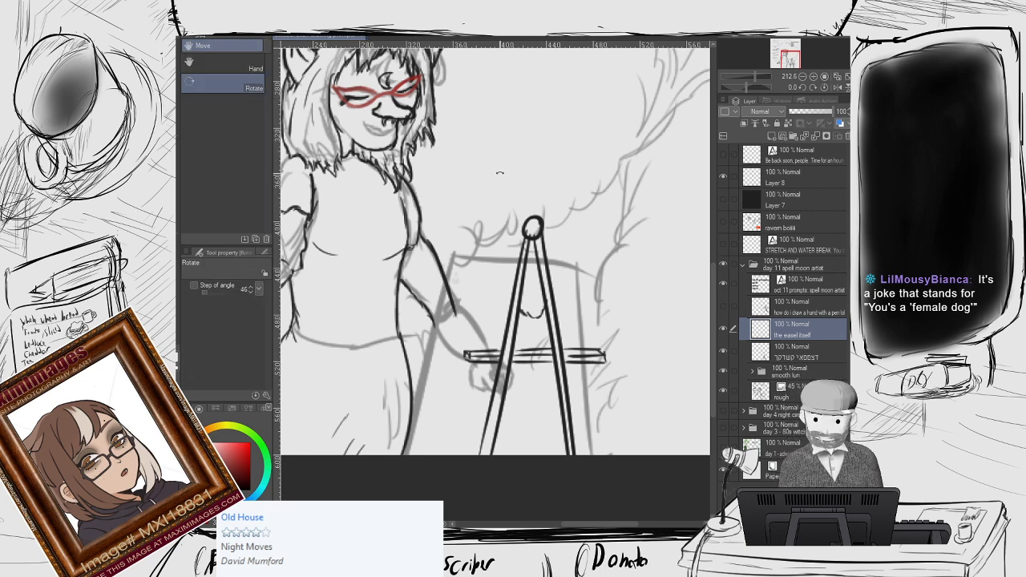
pyautogui.press('p')
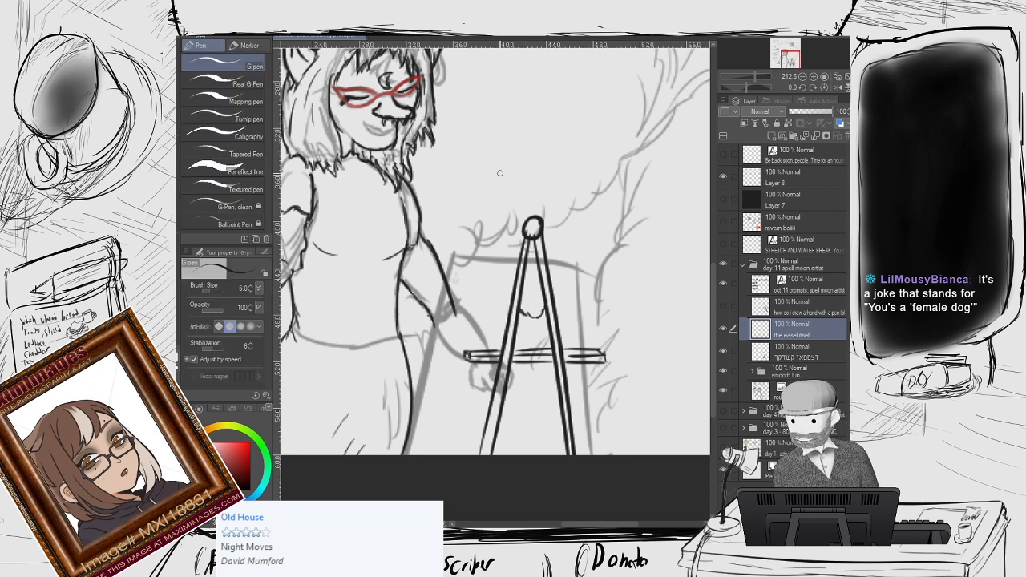
pyautogui.moveTo(585, 156); pyautogui.dragTo(495, 161)
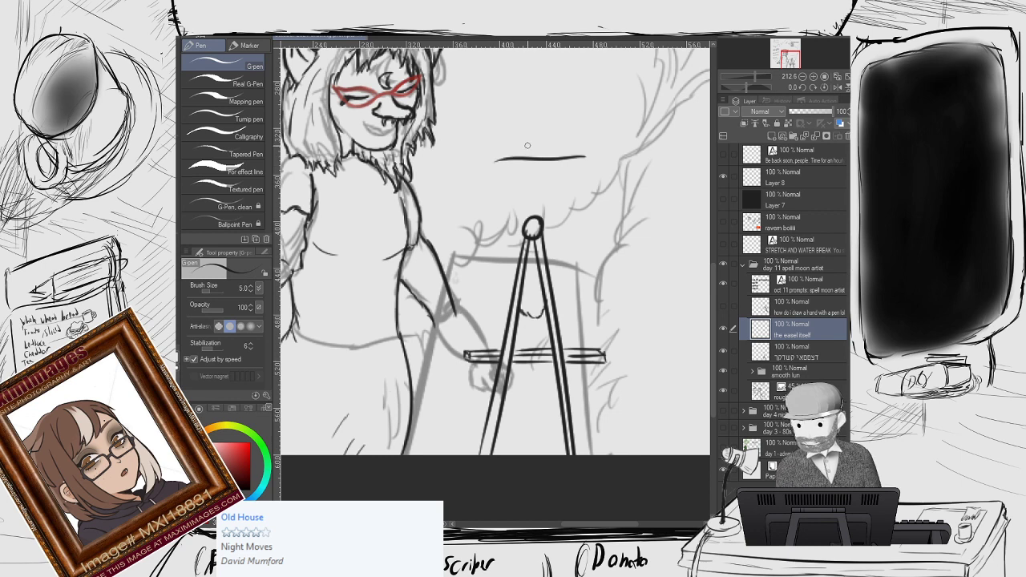
pyautogui.hotkey('ctrl', 'z')
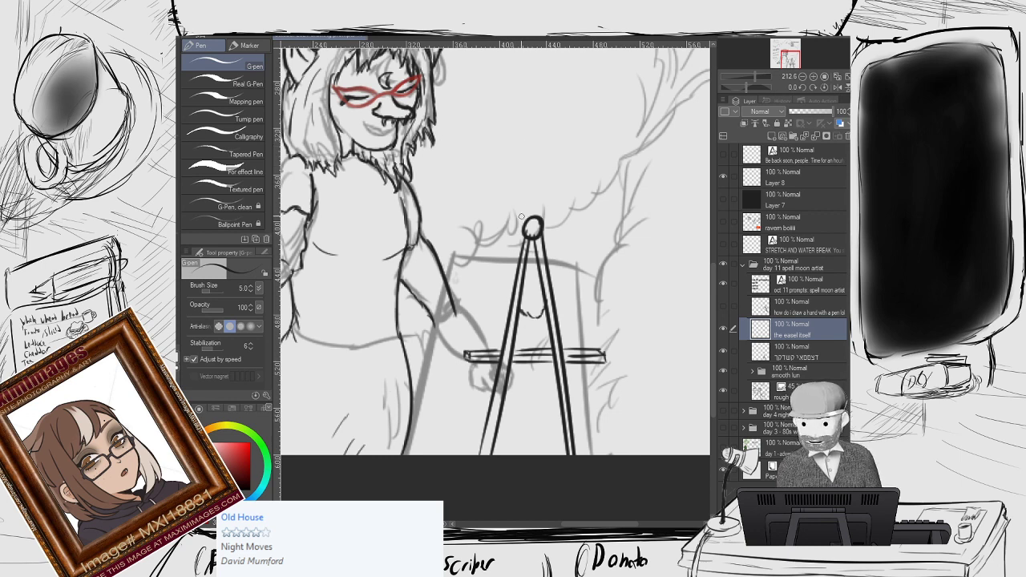
pyautogui.moveTo(578, 167); pyautogui.dragTo(494, 171)
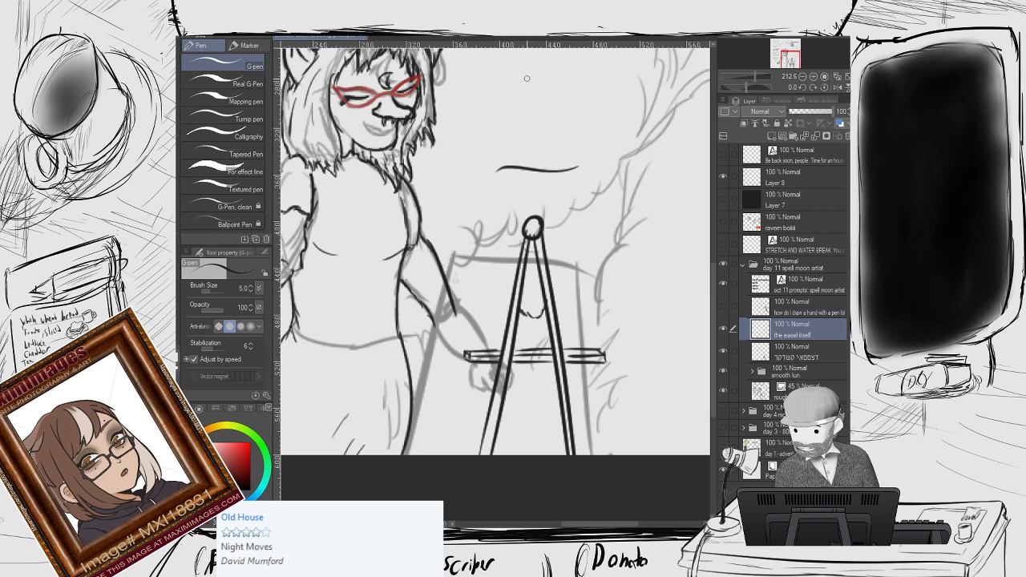
pyautogui.hotkey('ctrl', 'z')
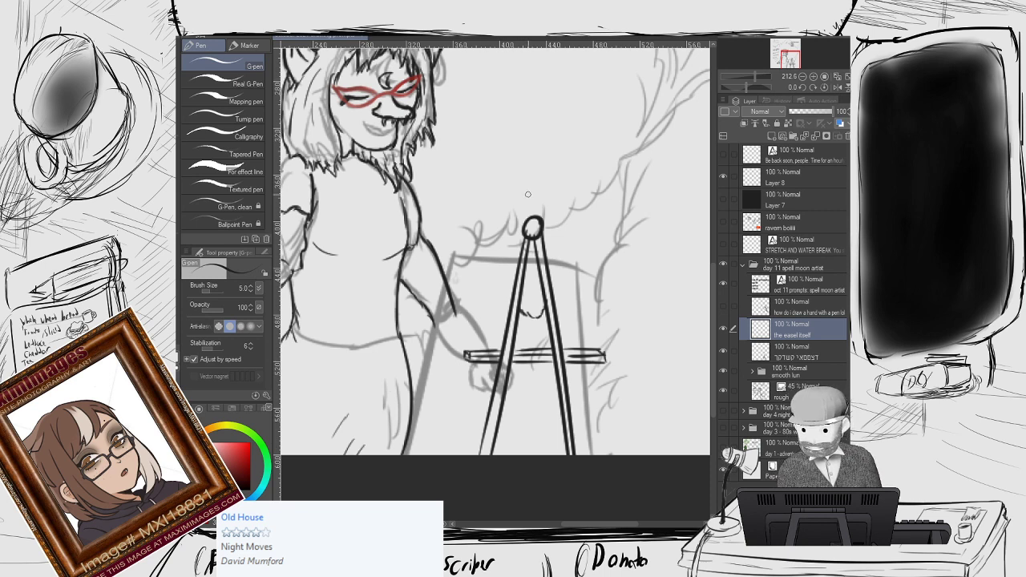
pyautogui.moveTo(578, 150); pyautogui.dragTo(480, 159)
pyautogui.hotkey('ctrl', 'z')
pyautogui.hotkey('ctrl', 'z')
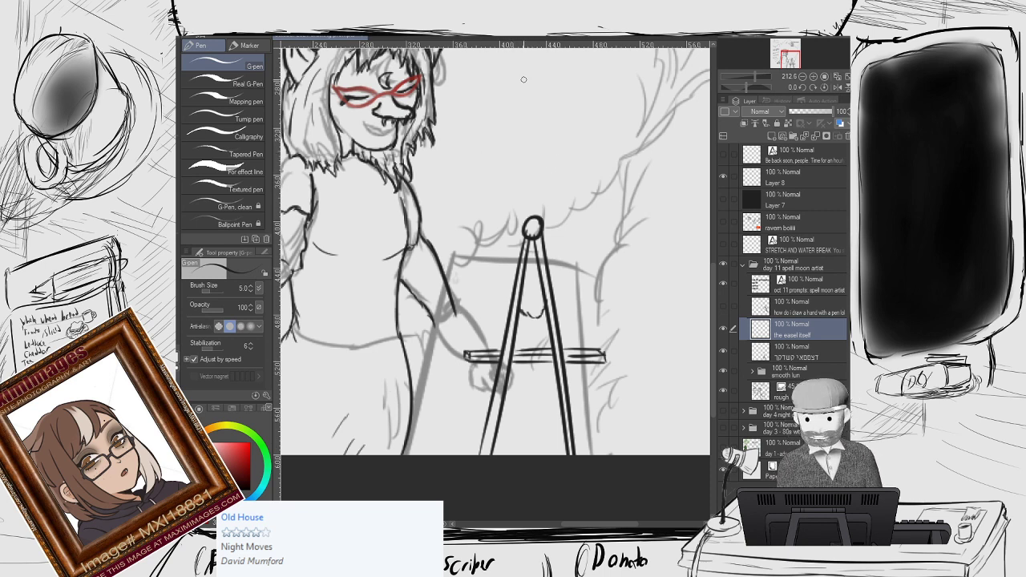
pyautogui.moveTo(595, 170)
pyautogui.mouseDown()
pyautogui.moveTo(492, 180)
pyautogui.moveTo(454, 341)
pyautogui.mouseUp()
pyautogui.hotkey('ctrl', 'z')
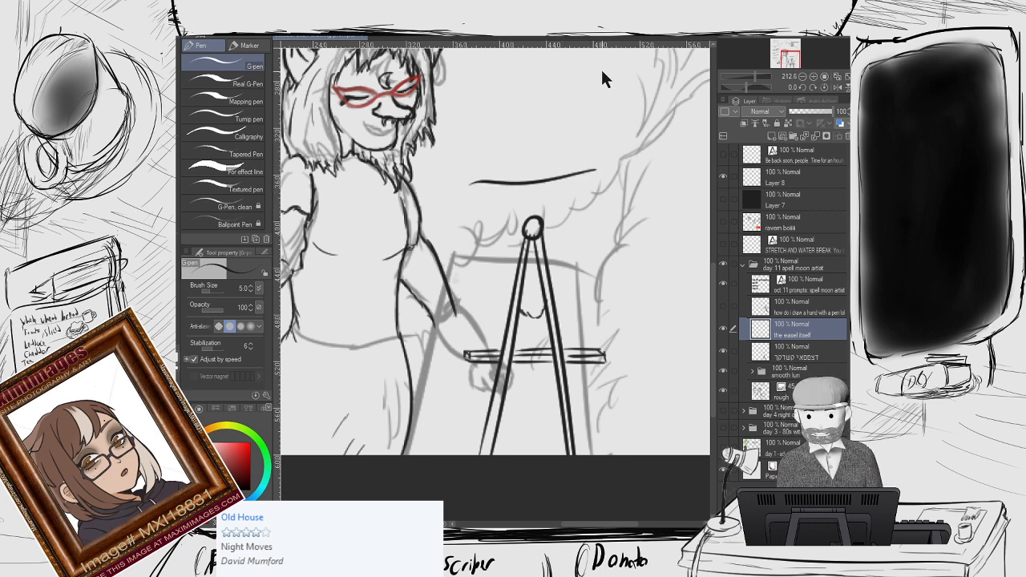
pyautogui.hotkey('ctrl', 'z')
pyautogui.moveTo(595, 190); pyautogui.dragTo(489, 196)
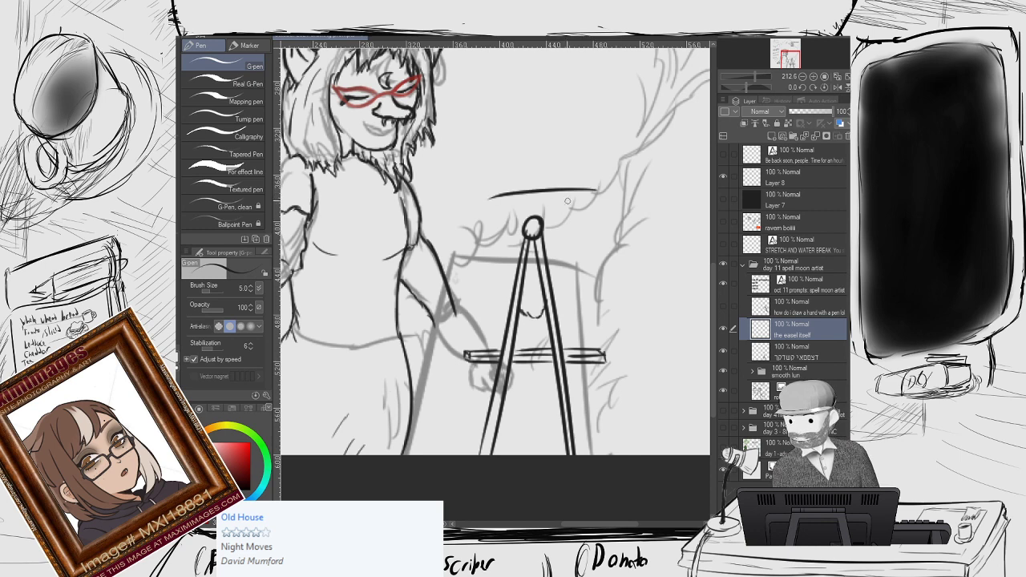
pyautogui.hotkey('ctrl', 'z')
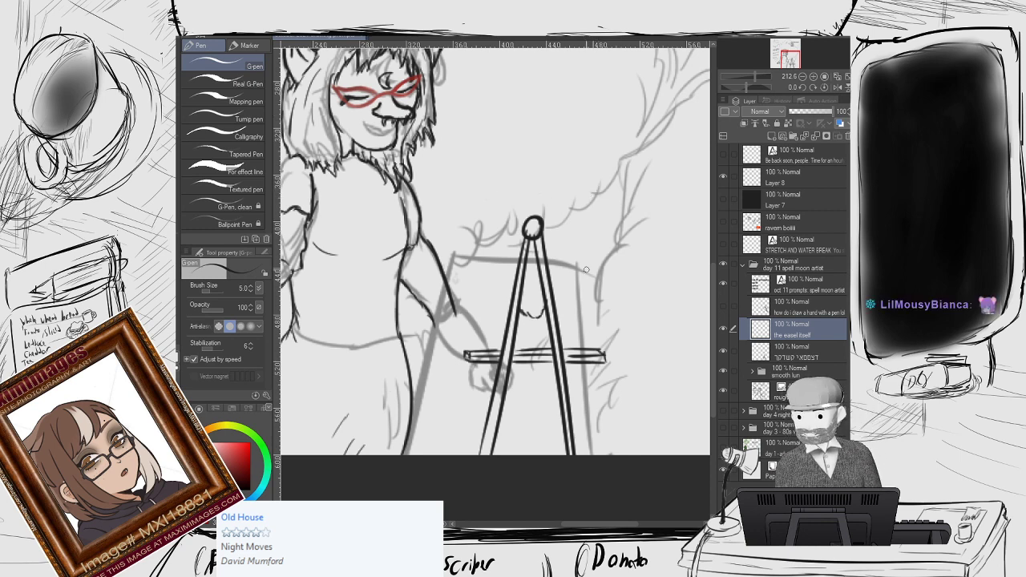
pyautogui.moveTo(588, 165); pyautogui.dragTo(493, 172)
pyautogui.moveTo(589, 165)
pyautogui.mouseDown()
pyautogui.moveTo(613, 213)
pyautogui.moveTo(612, 328)
pyautogui.mouseUp()
pyautogui.hotkey('ctrl', 'z')
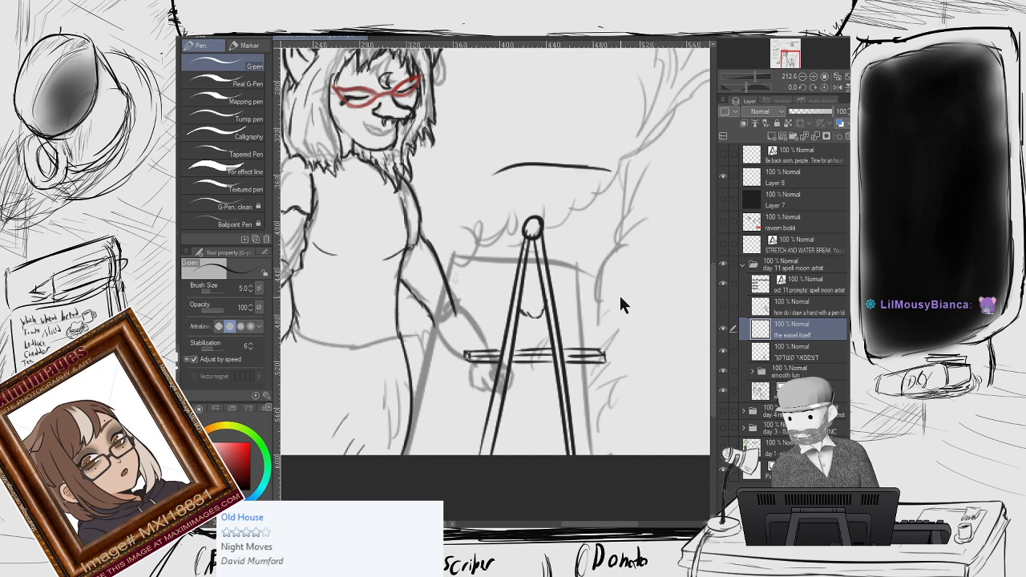
# Outline the canvas resting on the easel by drawing its right, top and left edges down to the ledge.
pyautogui.moveTo(609, 168)
pyautogui.mouseDown()
pyautogui.moveTo(628, 165)
pyautogui.moveTo(608, 351)
pyautogui.moveTo(559, 351)
pyautogui.mouseUp()
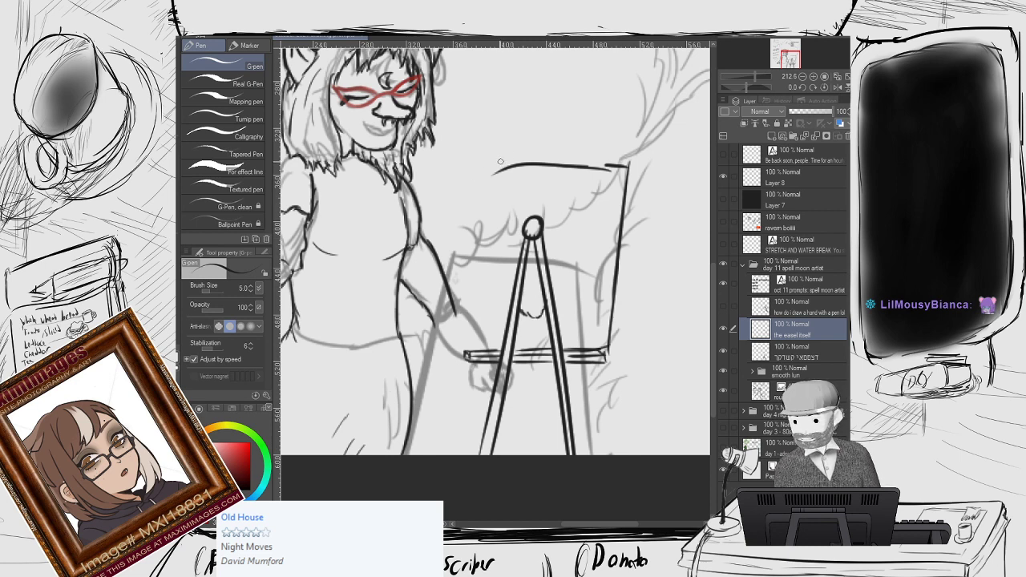
pyautogui.moveTo(615, 163)
pyautogui.mouseDown()
pyautogui.moveTo(464, 166)
pyautogui.moveTo(453, 286)
pyautogui.mouseUp()
pyautogui.hotkey('ctrl', 'z')
pyautogui.moveTo(464, 197)
pyautogui.mouseDown()
pyautogui.moveTo(454, 370)
pyautogui.moveTo(468, 350)
pyautogui.mouseUp()
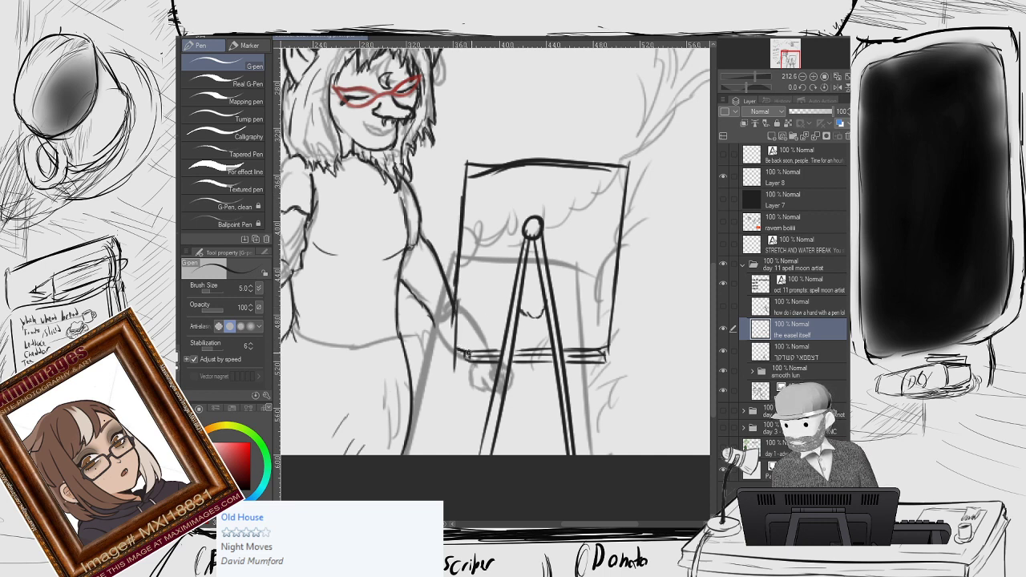
# Draw a long vertical line just inside the canvas's left edge, running from above its top down past the ledge.
pyautogui.moveTo(468, 168); pyautogui.dragTo(465, 280)
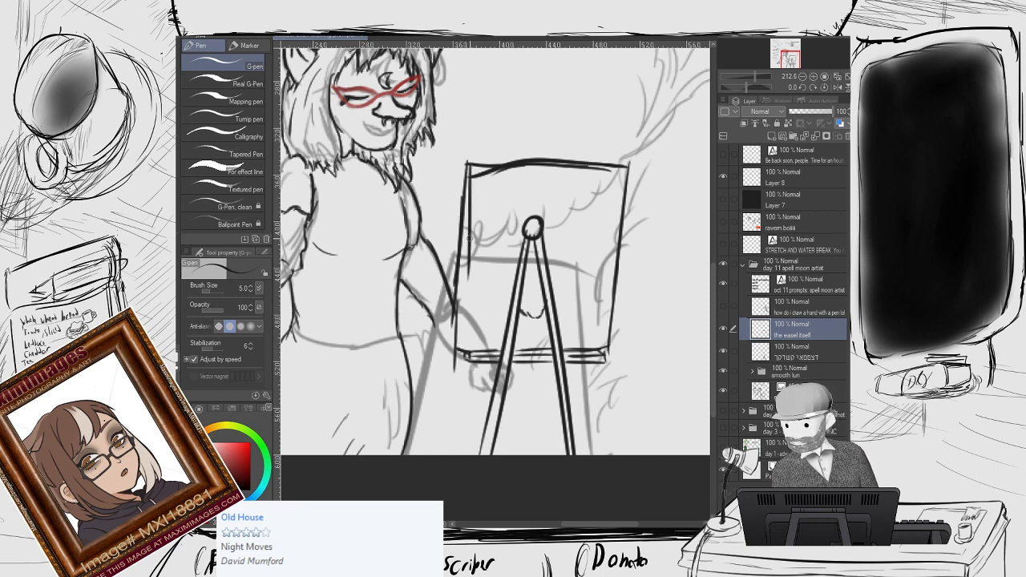
pyautogui.hotkey('ctrl', 'z')
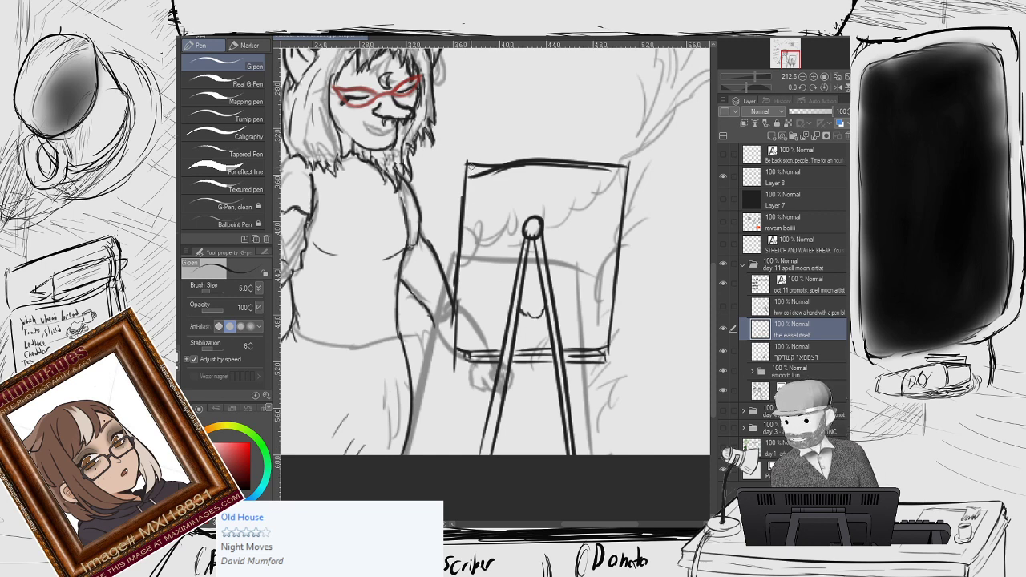
pyautogui.moveTo(470, 164); pyautogui.dragTo(474, 302)
pyautogui.hotkey('ctrl', 'z')
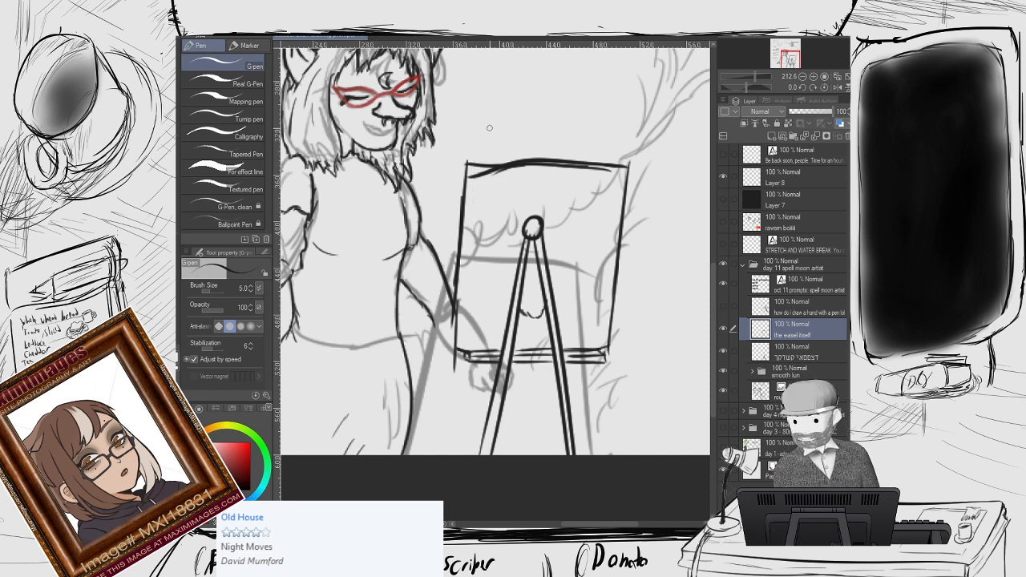
pyautogui.moveTo(471, 166); pyautogui.dragTo(476, 365)
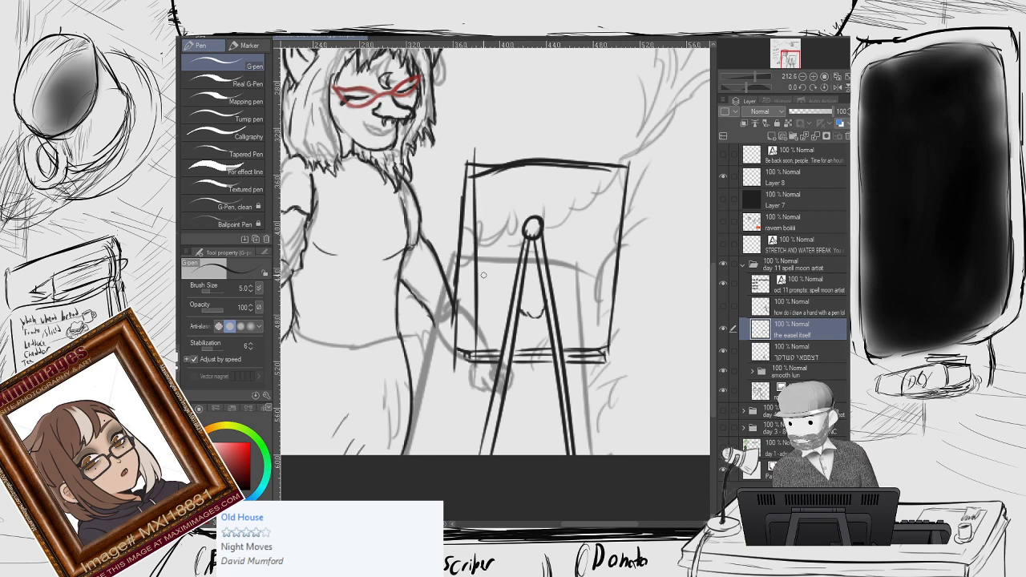
pyautogui.hotkey('ctrl', 'z')
pyautogui.moveTo(476, 115); pyautogui.dragTo(449, 498)
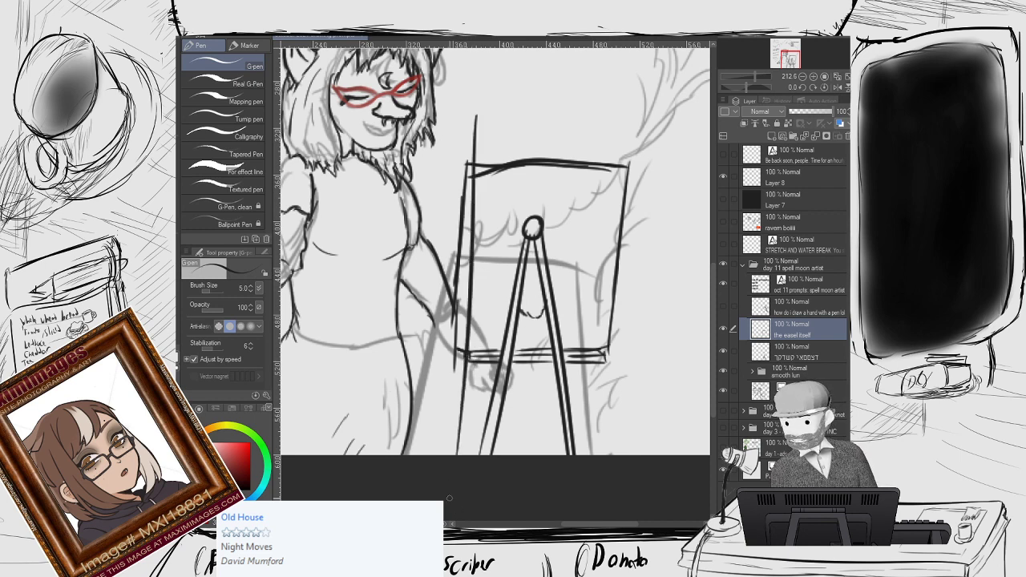
# Erase the uneven top edge and the line overshooting it, and redraw the canvas's top as one straight line.
pyautogui.press('e')
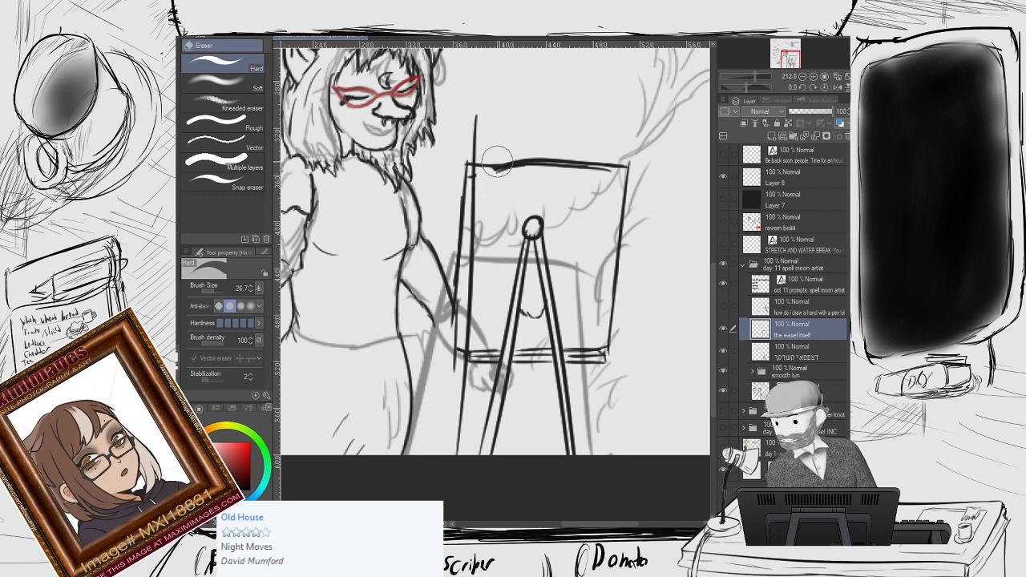
pyautogui.moveTo(469, 180); pyautogui.dragTo(479, 149)
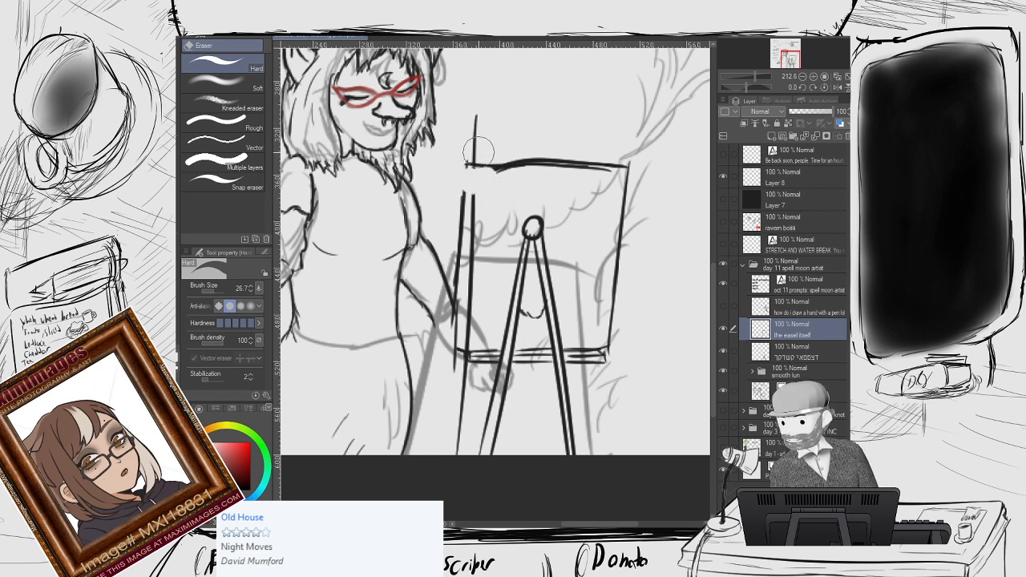
pyautogui.hotkey('ctrl', 'z')
pyautogui.scroll(4, 439, 164)
pyautogui.moveTo(517, 178)
pyautogui.mouseDown()
pyautogui.moveTo(335, 168)
pyautogui.moveTo(342, 407)
pyautogui.moveTo(352, 421)
pyautogui.mouseUp()
pyautogui.scroll(-5, 407, 292)
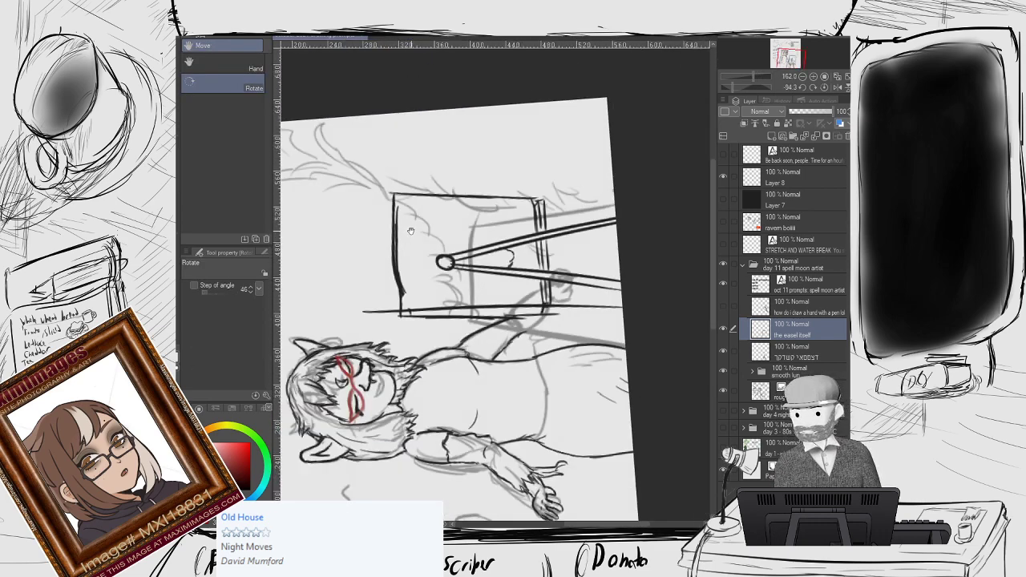
pyautogui.moveTo(410, 231); pyautogui.dragTo(443, 224)
pyautogui.press('e')
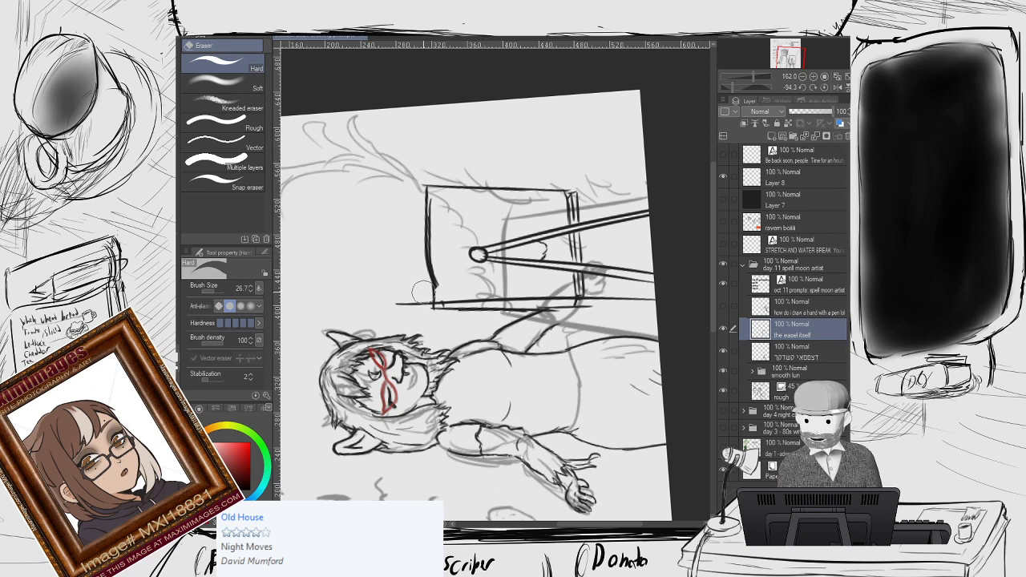
pyautogui.moveTo(426, 290); pyautogui.dragTo(430, 136)
pyautogui.moveTo(431, 261)
pyautogui.mouseDown()
pyautogui.moveTo(440, 284)
pyautogui.moveTo(431, 272)
pyautogui.moveTo(420, 283)
pyautogui.moveTo(424, 274)
pyautogui.moveTo(423, 310)
pyautogui.moveTo(423, 288)
pyautogui.moveTo(393, 297)
pyautogui.mouseUp()
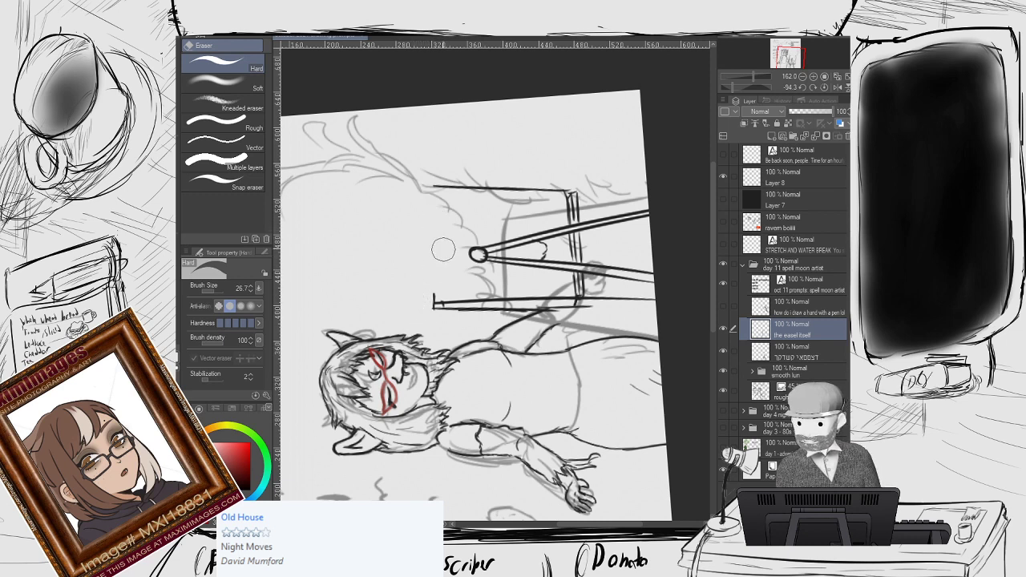
pyautogui.press('p')
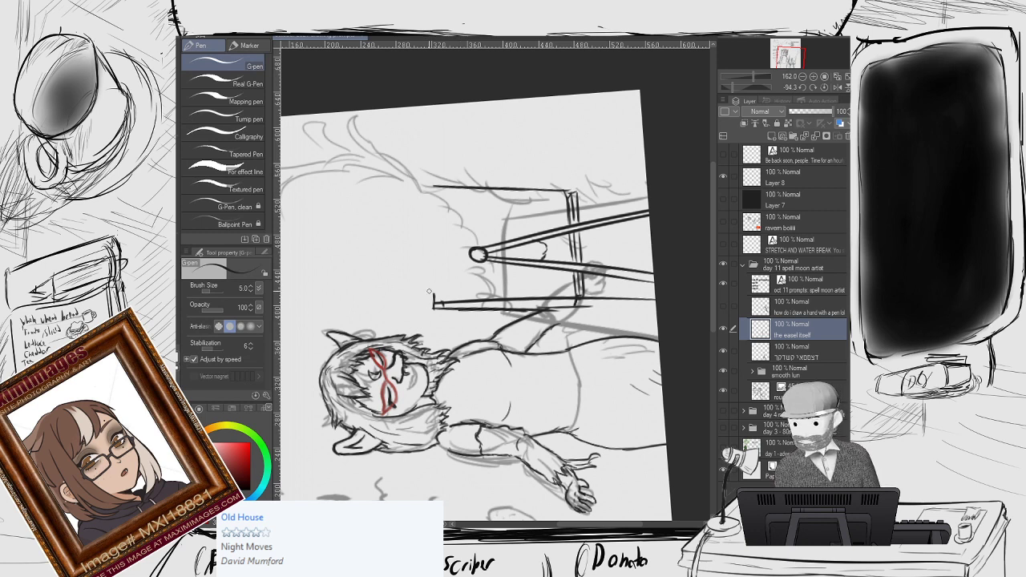
pyautogui.moveTo(433, 305)
pyautogui.mouseDown()
pyautogui.moveTo(434, 196)
pyautogui.moveTo(432, 234)
pyautogui.mouseUp()
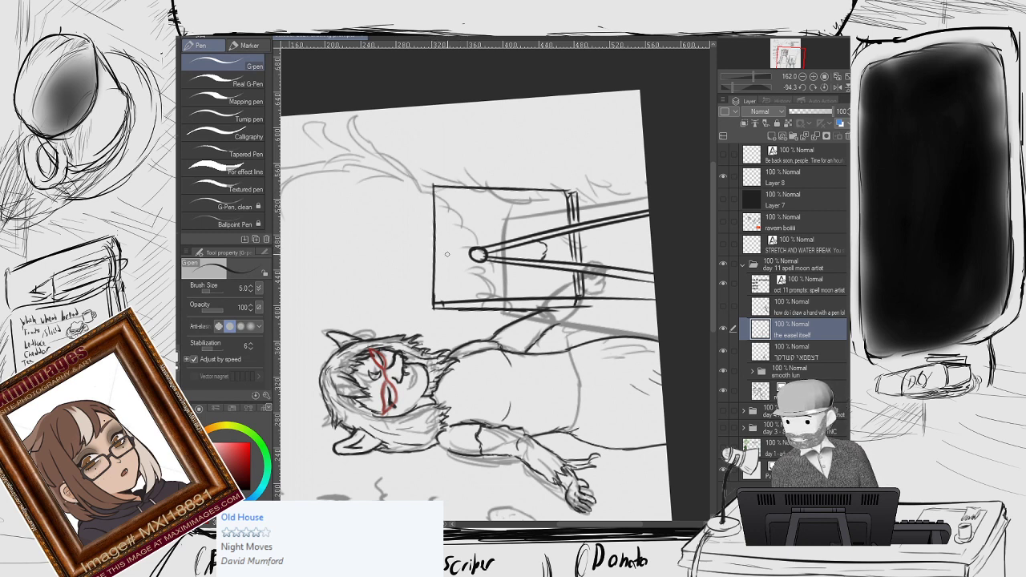
# Erase the canvas's outer left line and reconnect the inner left line to the top edge.
pyautogui.press('r')
pyautogui.doubleClick(455, 253)
pyautogui.scroll(2, 454, 306)
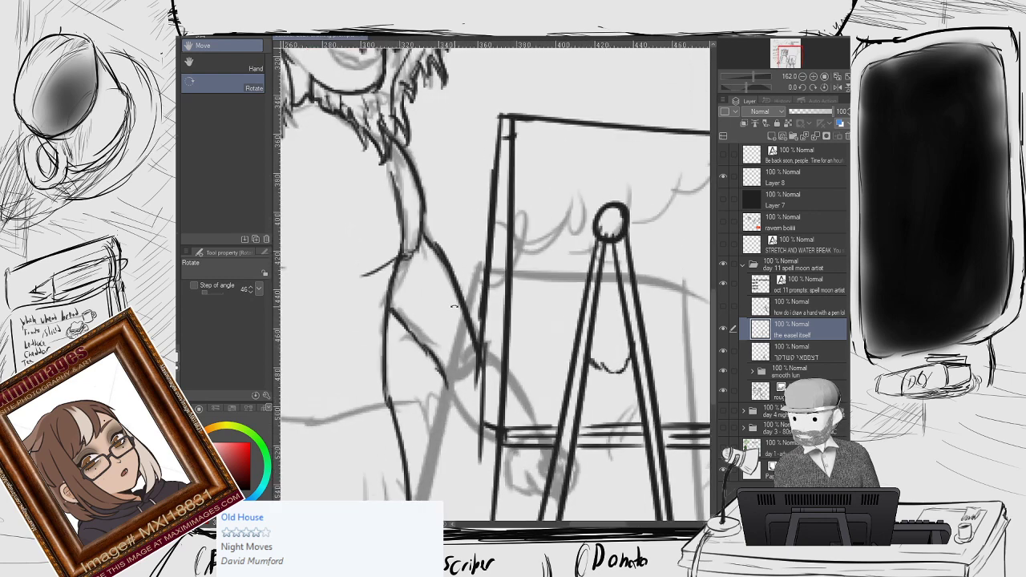
pyautogui.press('e')
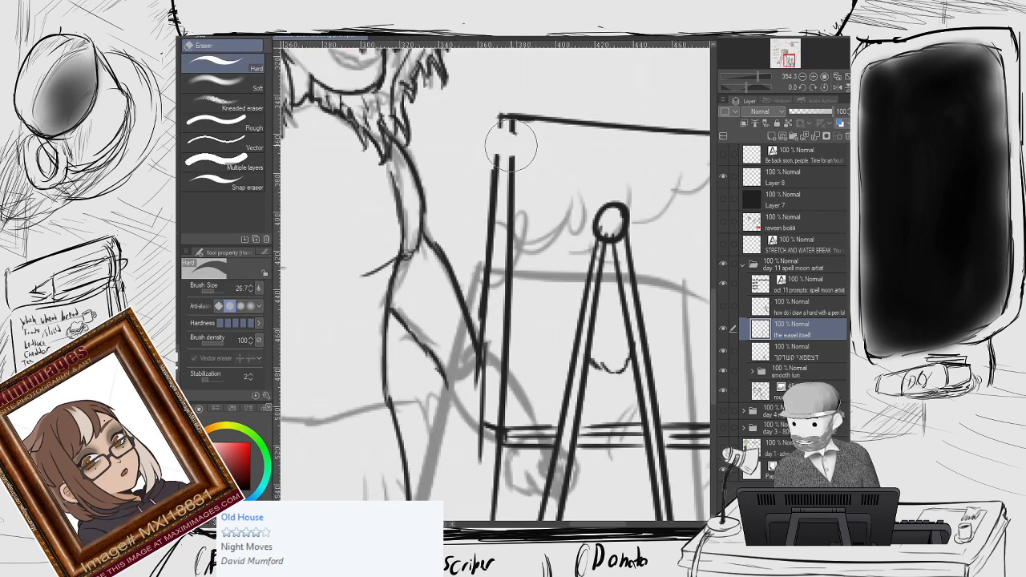
pyautogui.moveTo(476, 153)
pyautogui.mouseDown()
pyautogui.moveTo(479, 230)
pyautogui.moveTo(493, 275)
pyautogui.moveTo(468, 450)
pyautogui.mouseUp()
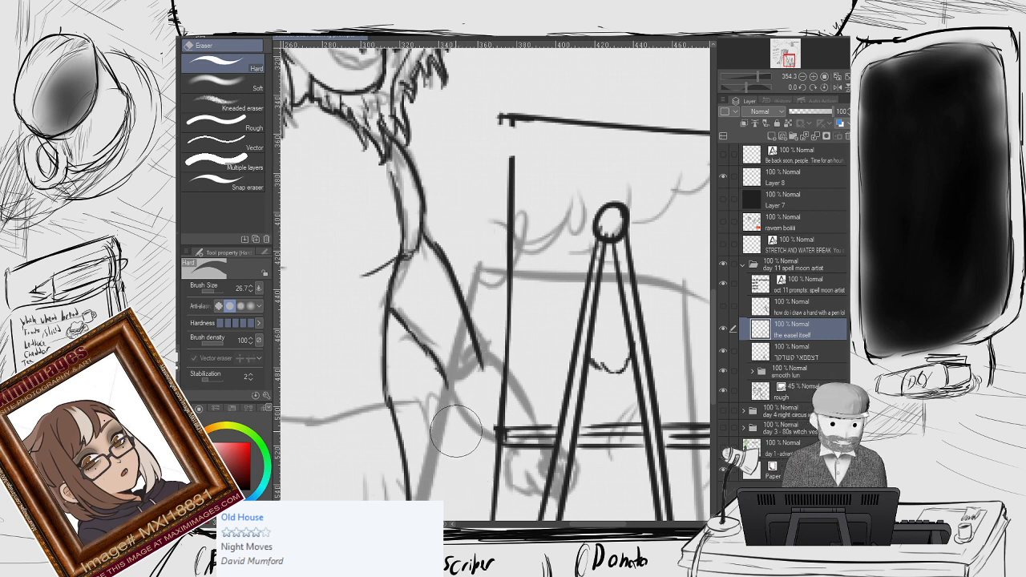
pyautogui.press('p')
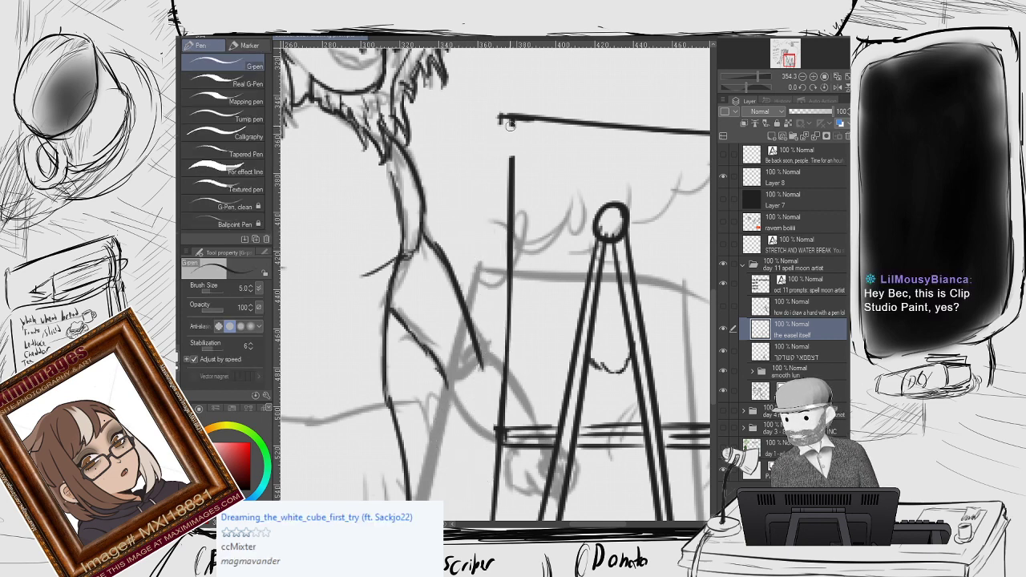
pyautogui.moveTo(512, 118)
pyautogui.mouseDown()
pyautogui.moveTo(509, 178)
pyautogui.moveTo(492, 187)
pyautogui.moveTo(479, 437)
pyautogui.mouseUp()
pyautogui.hotkey('ctrl', 'z')
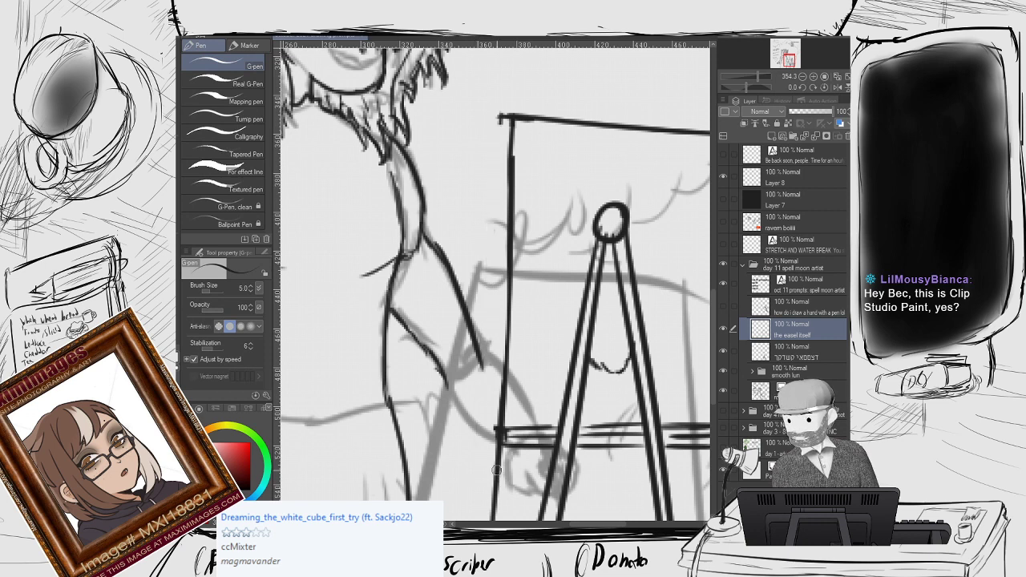
# Draw a thinner straight outer left edge from the canvas's top corner to the ledge with brush size 3.0.
pyautogui.keyDown('shift'); pyautogui.click(423, 265); pyautogui.keyUp('shift')
pyautogui.hotkey('ctrl', 'z')
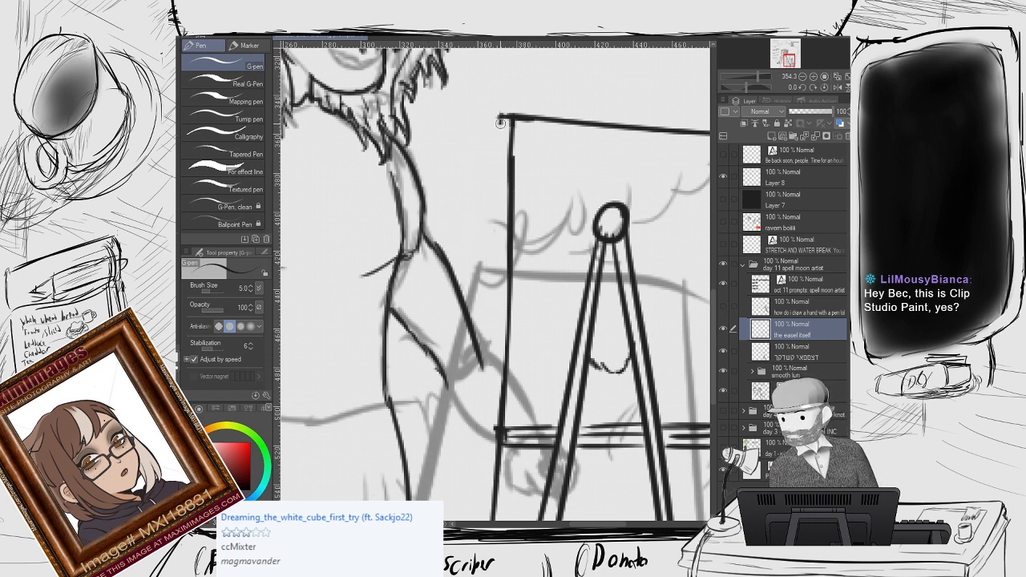
pyautogui.moveTo(500, 120); pyautogui.dragTo(503, 316)
pyautogui.hotkey('ctrl', 'z')
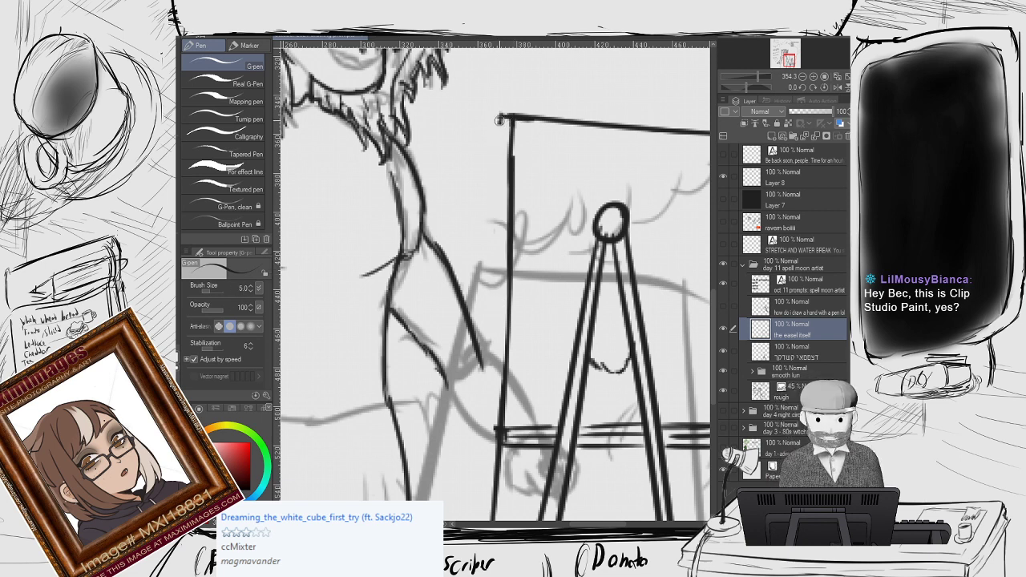
pyautogui.click(250, 293)
pyautogui.click(249, 293)
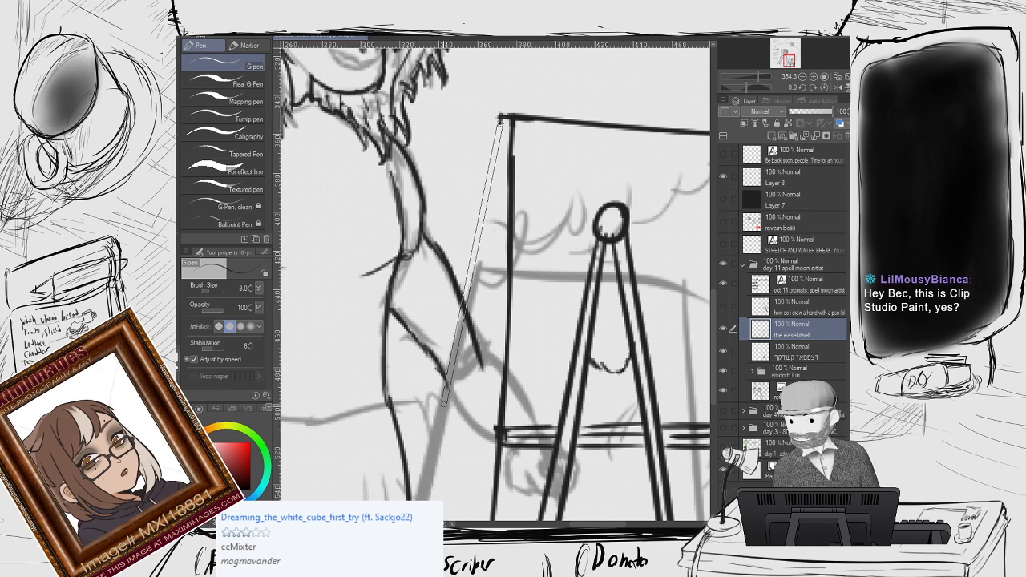
pyautogui.moveTo(492, 432); pyautogui.dragTo(492, 434)
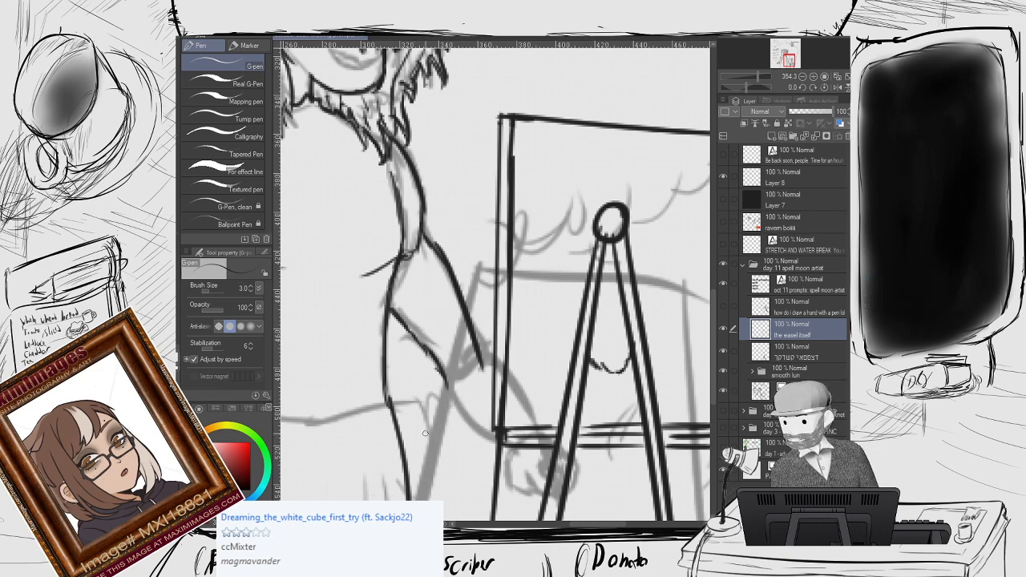
# Lasso the double left edge of the canvas, shift it slightly left to widen the canvas, and deselect.
pyautogui.scroll(-3, 480, 370)
pyautogui.scroll(5, 490, 419)
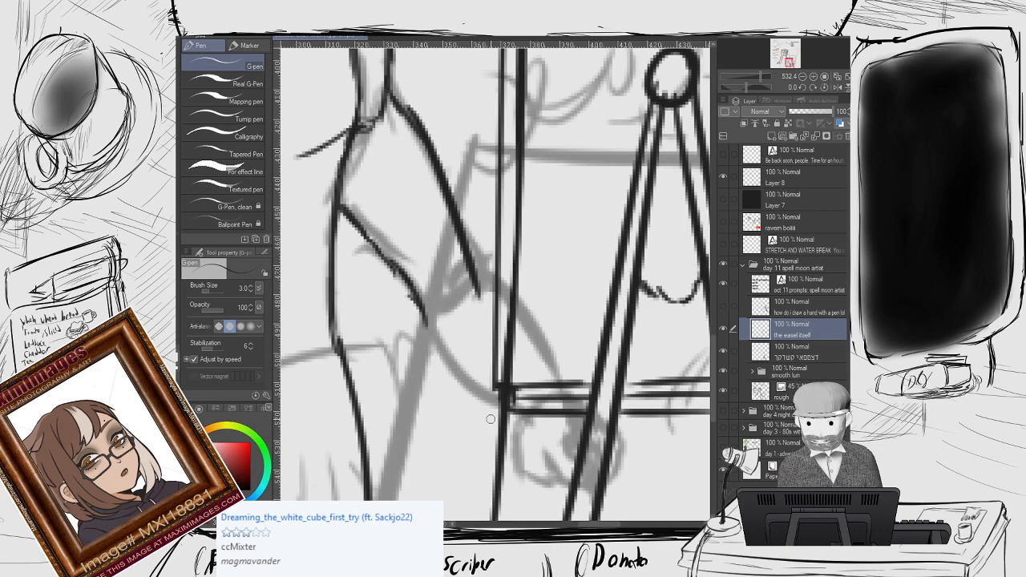
pyautogui.scroll(-5, 513, 352)
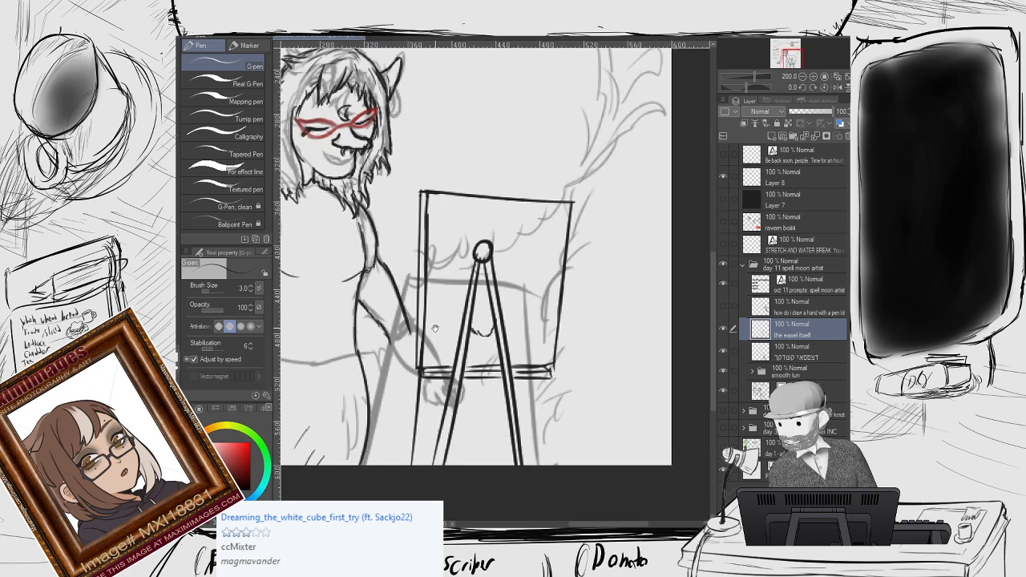
pyautogui.press('m')
pyautogui.moveTo(405, 151)
pyautogui.mouseDown()
pyautogui.moveTo(387, 352)
pyautogui.moveTo(398, 384)
pyautogui.moveTo(418, 389)
pyautogui.moveTo(439, 365)
pyautogui.moveTo(464, 196)
pyautogui.moveTo(425, 144)
pyautogui.mouseUp()
pyautogui.press('o')
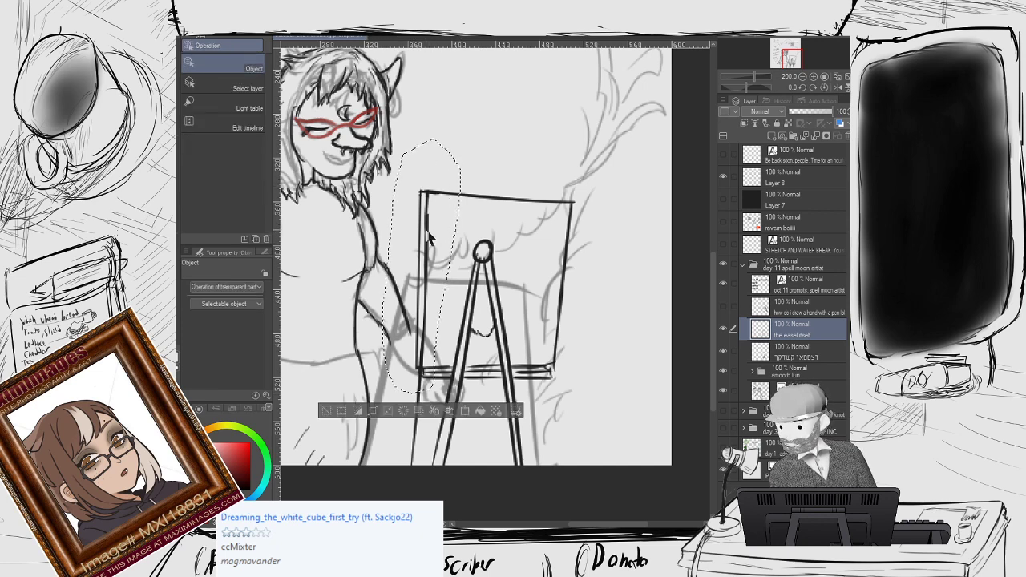
pyautogui.moveTo(442, 198); pyautogui.dragTo(420, 235)
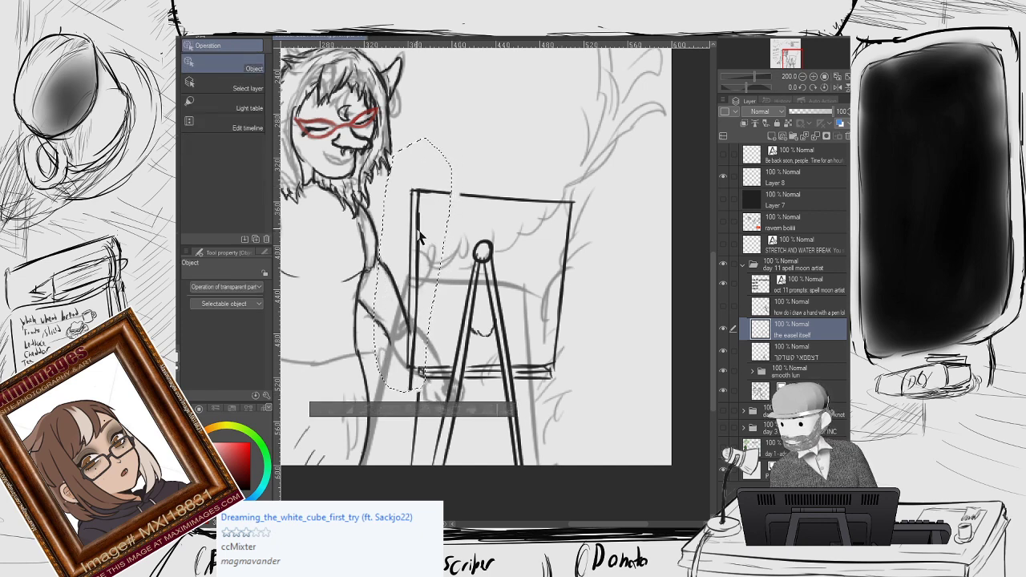
pyautogui.click(321, 412)
# Bridge the gap in the canvas's top edge with a straight pen line at brush size 4.0.
pyautogui.scroll(4, 419, 250)
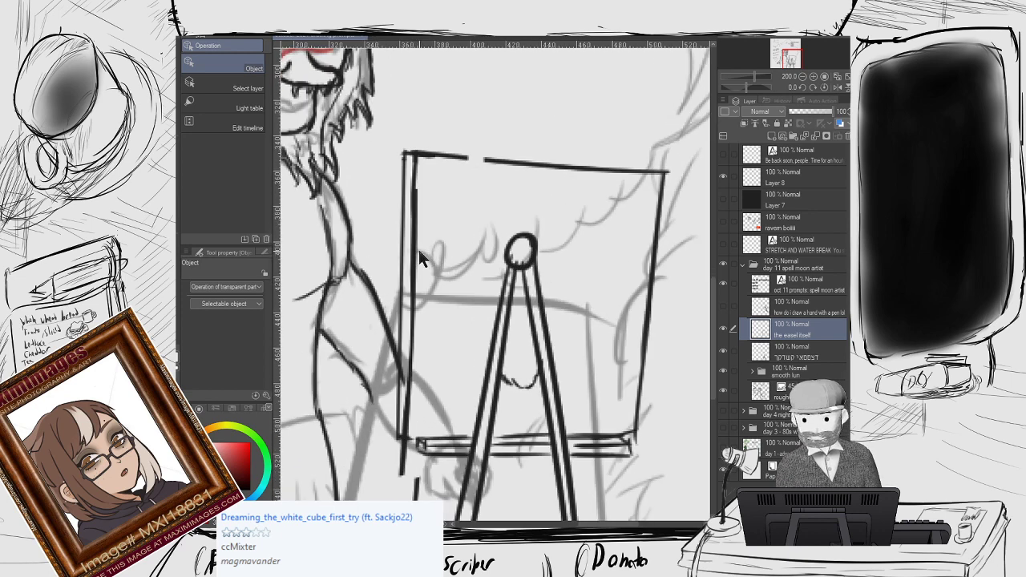
pyautogui.press('p')
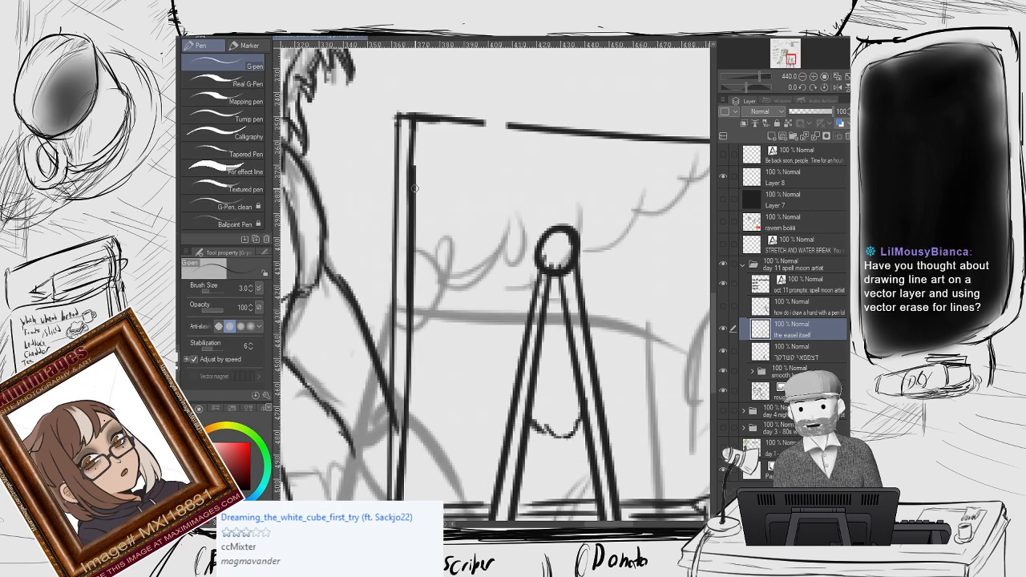
pyautogui.press('r')
pyautogui.moveTo(414, 188); pyautogui.dragTo(424, 357)
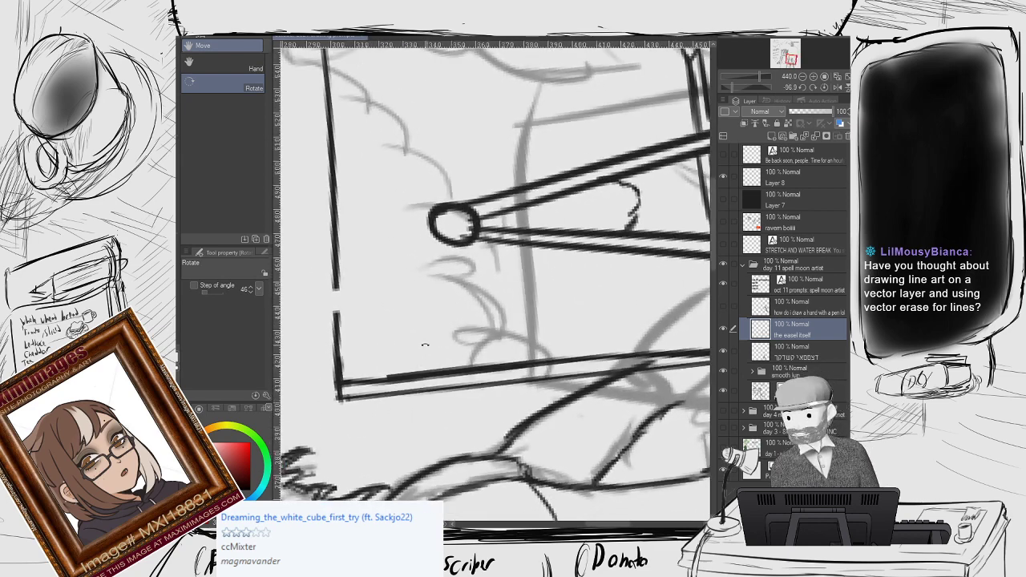
pyautogui.press('p')
pyautogui.moveTo(335, 287); pyautogui.dragTo(334, 353)
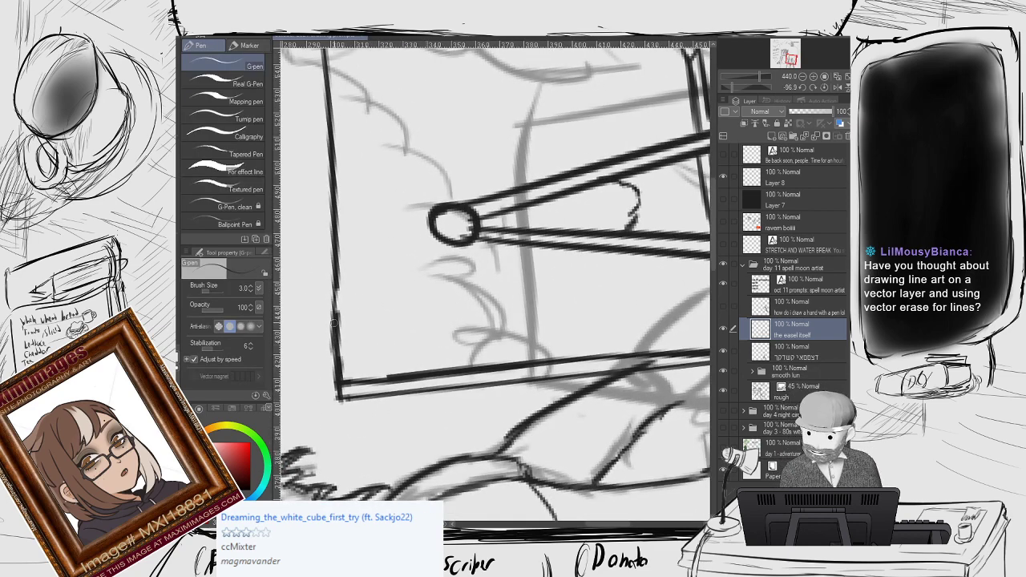
pyautogui.hotkey('ctrl', 'z')
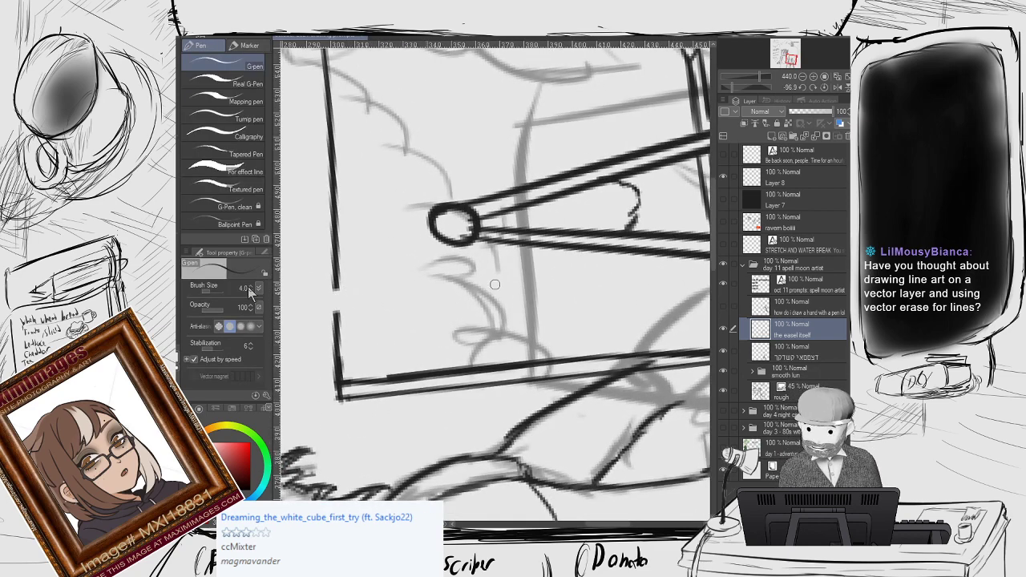
pyautogui.click(253, 287)
pyautogui.moveTo(335, 280); pyautogui.dragTo(336, 360)
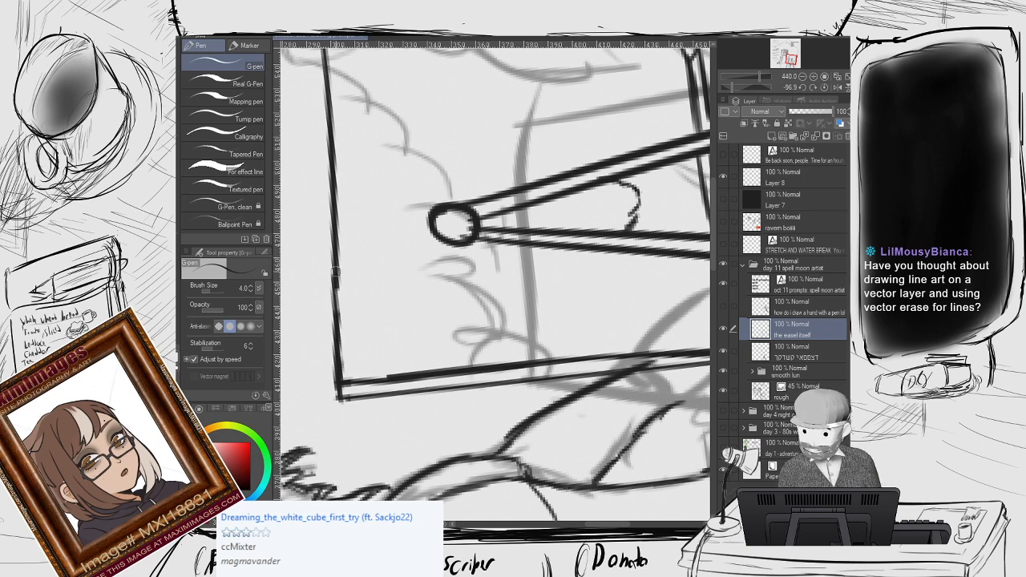
pyautogui.moveTo(336, 271); pyautogui.dragTo(334, 332)
# Erase the stray upright line hanging below the canvas's lower left corner, beside the easel legs.
pyautogui.scroll(-4, 353, 265)
pyautogui.press('r')
pyautogui.doubleClick(467, 247)
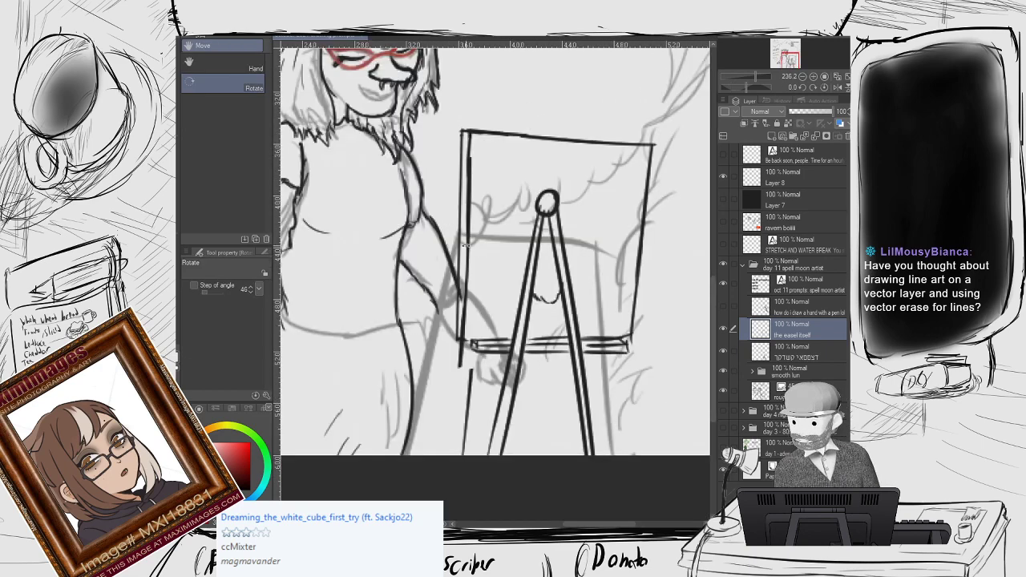
pyautogui.scroll(5, 486, 271)
pyautogui.press('e')
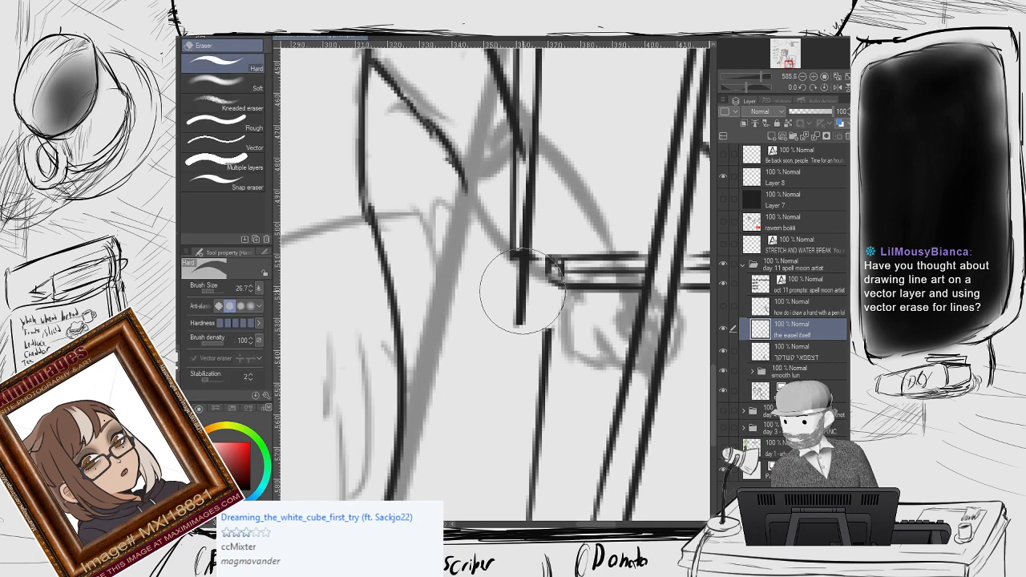
pyautogui.scroll(-2, 521, 288)
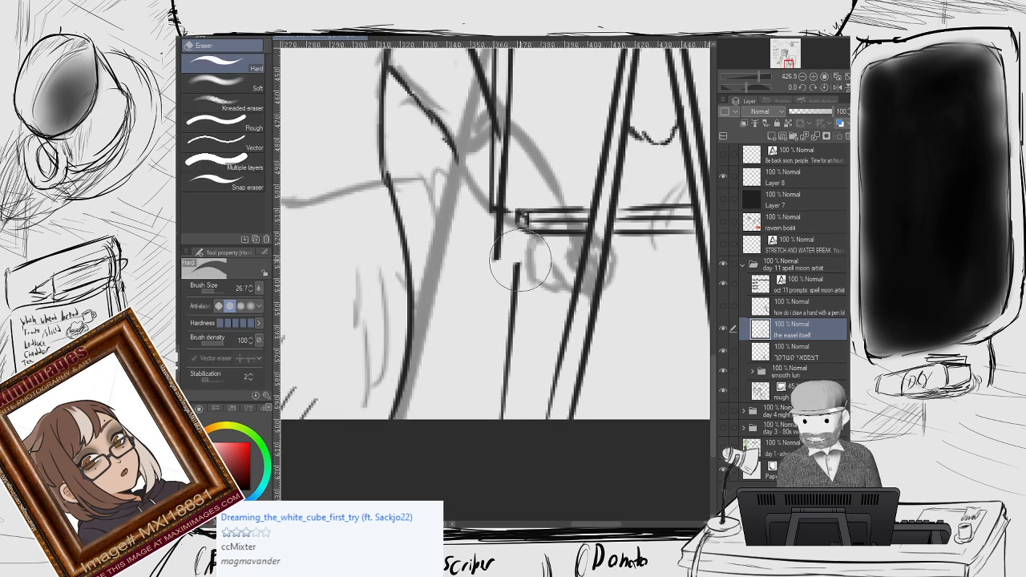
pyautogui.moveTo(520, 261); pyautogui.dragTo(492, 496)
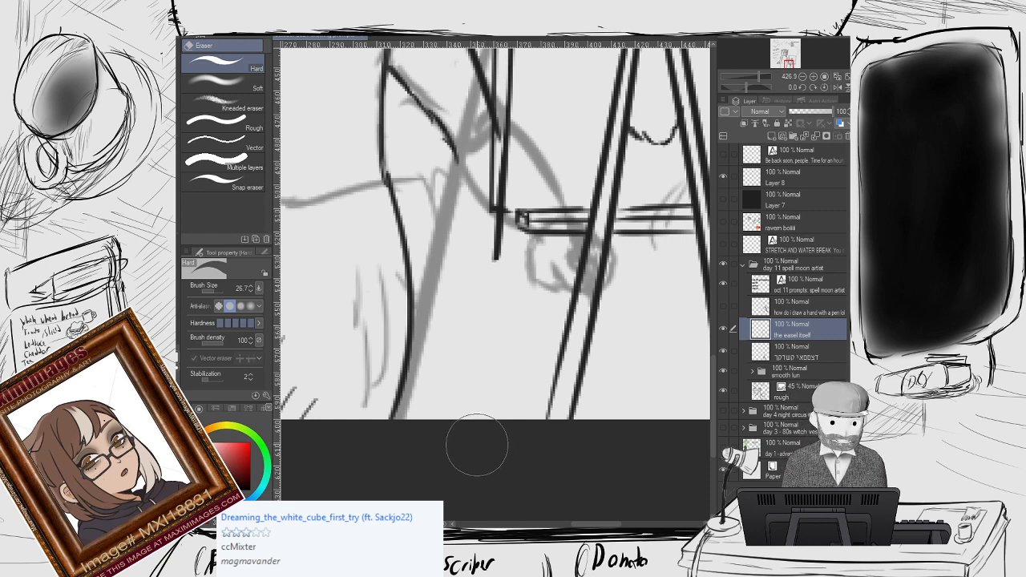
# Draw a short pen line joining the ledge to the canvas's lower left corner and erase the edge's overhang beneath it.
pyautogui.press('p')
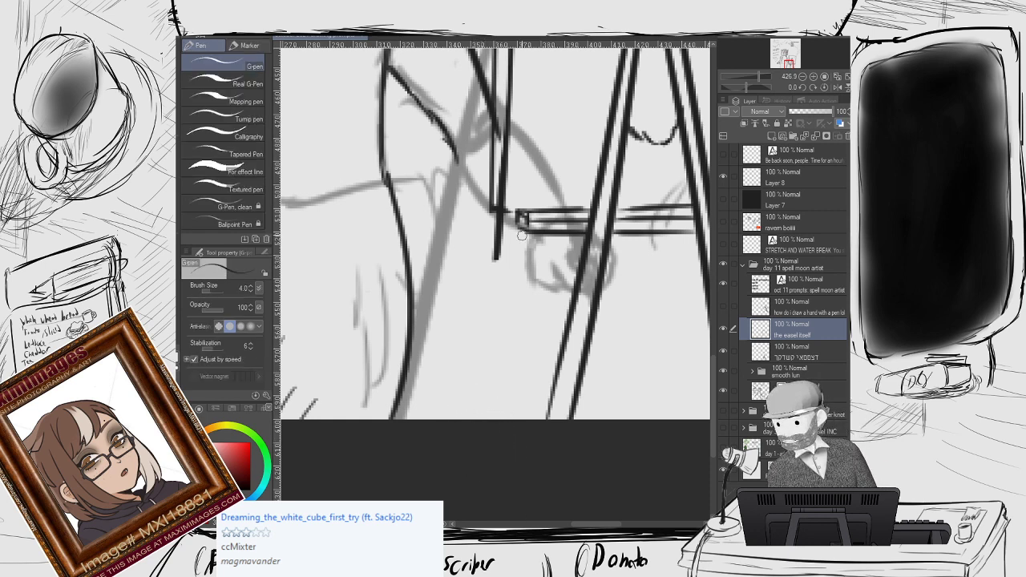
pyautogui.moveTo(523, 213); pyautogui.dragTo(490, 213)
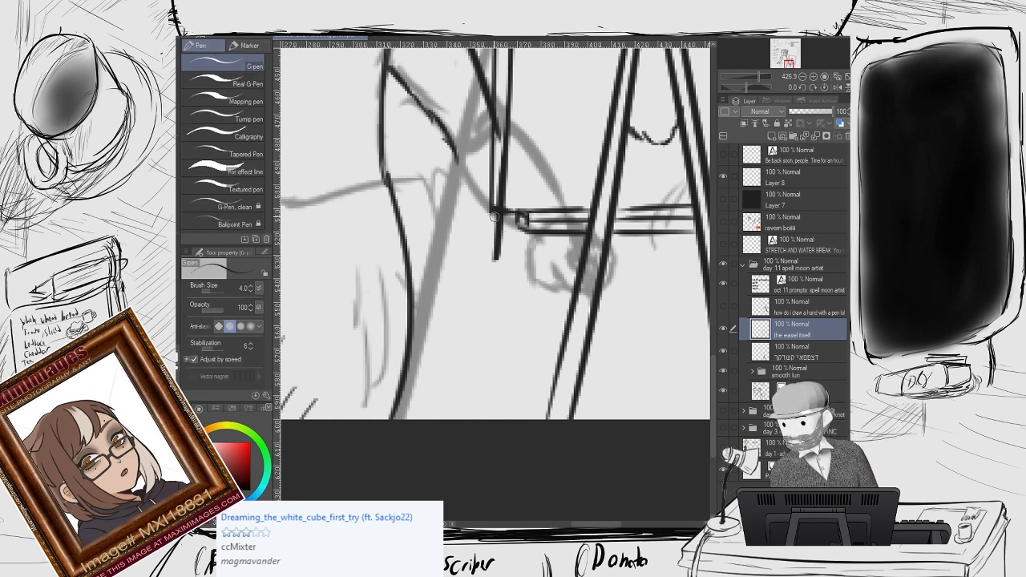
pyautogui.press('e')
pyautogui.moveTo(497, 289); pyautogui.dragTo(494, 256)
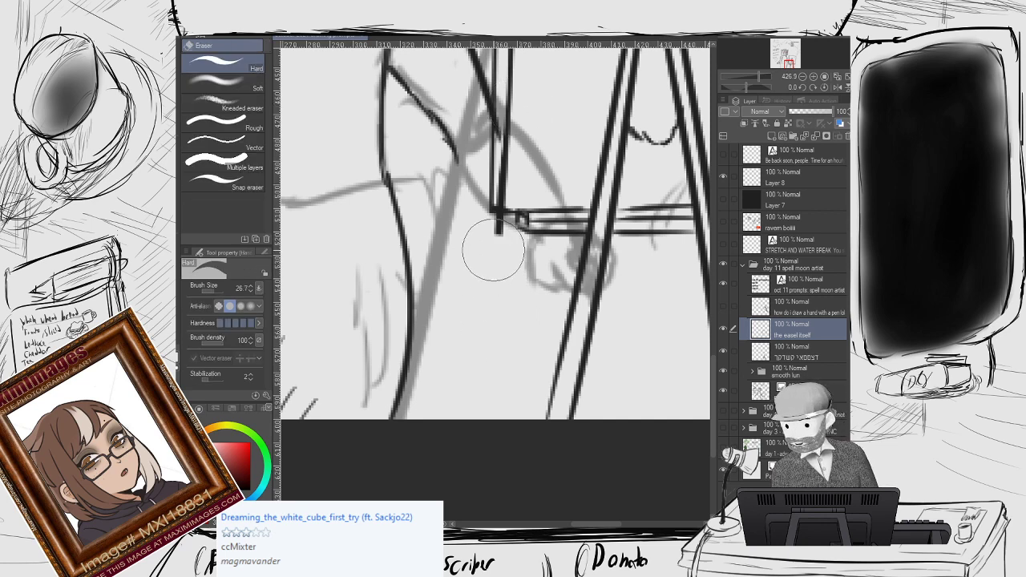
pyautogui.scroll(-4, 491, 237)
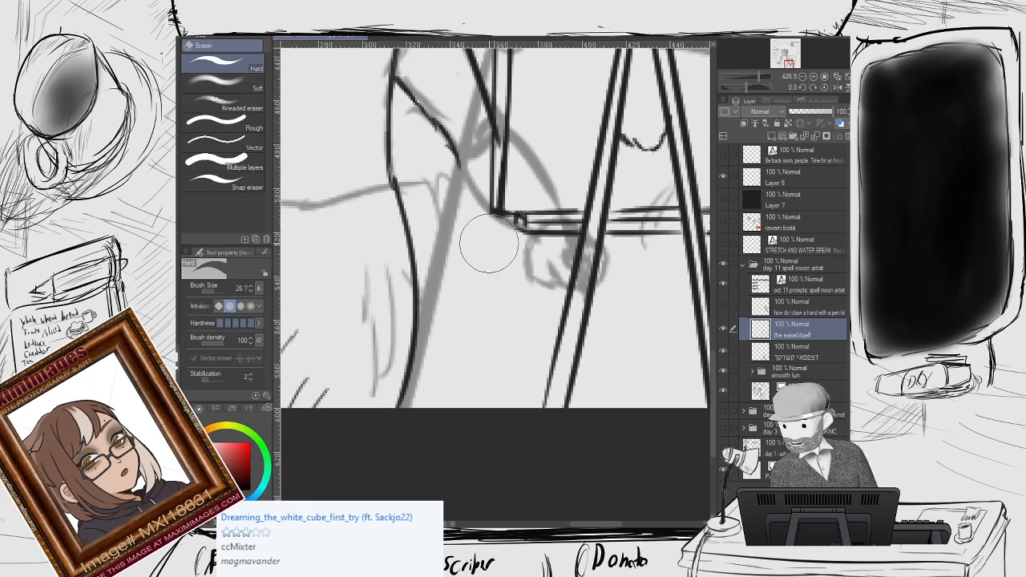
pyautogui.scroll(-2, 482, 238)
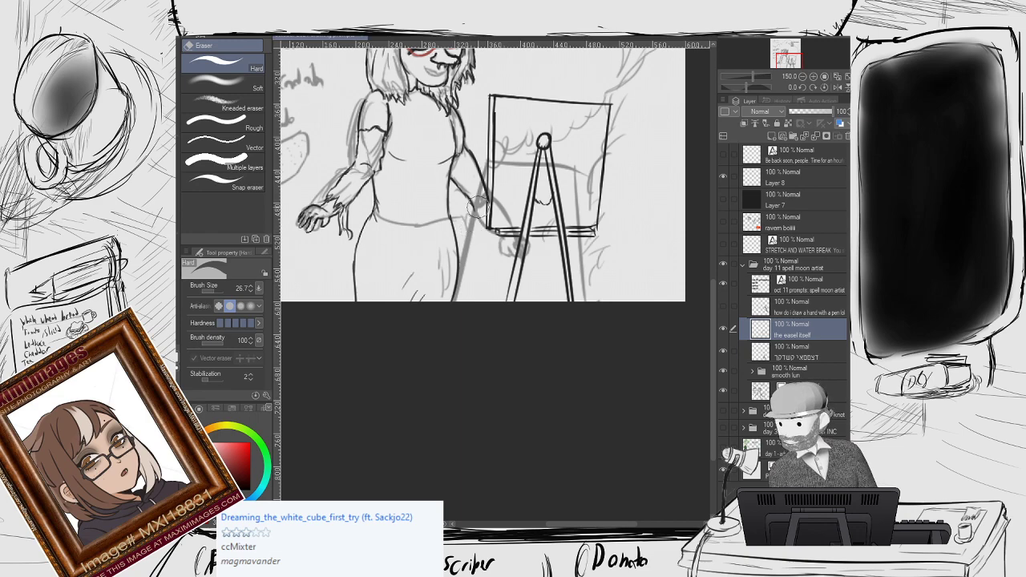
# On the figure's line layer, erase the forearm ends beside the canvas and redraw them with a ragged sleeve cuff.
pyautogui.press('o')
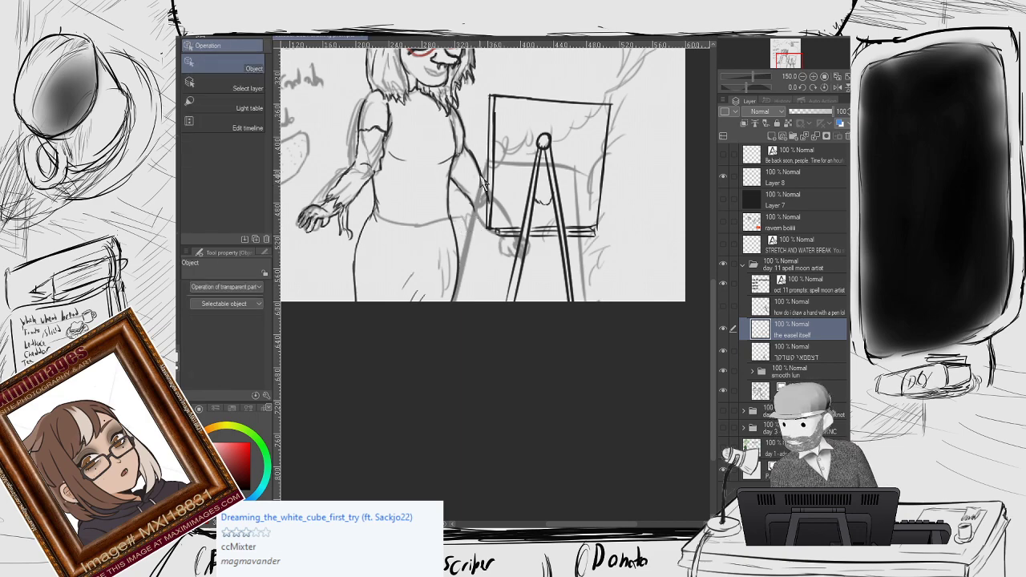
pyautogui.click(479, 185)
pyautogui.scroll(5, 497, 216)
pyautogui.press('r')
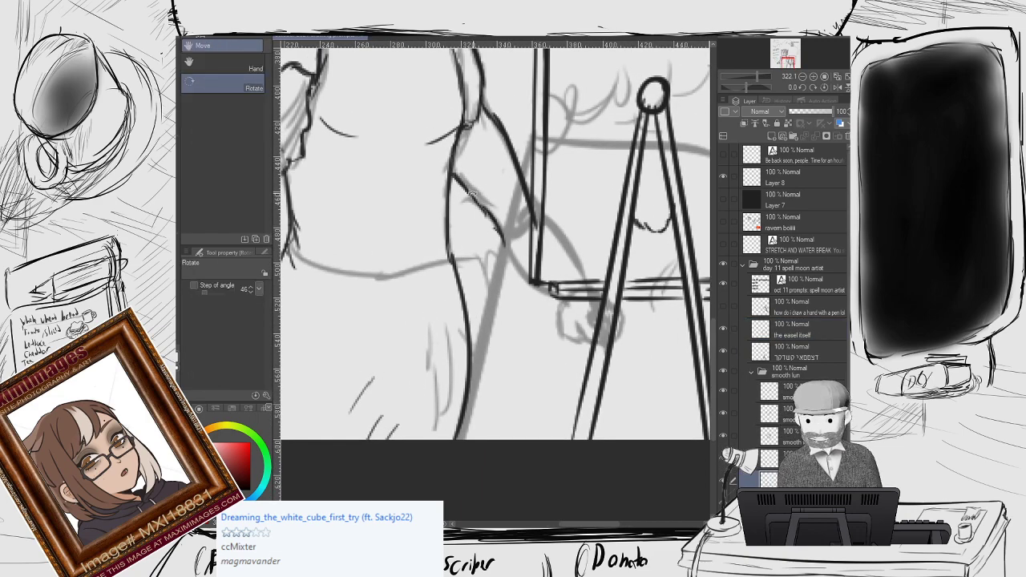
pyautogui.moveTo(495, 231); pyautogui.dragTo(455, 291)
pyautogui.press('p')
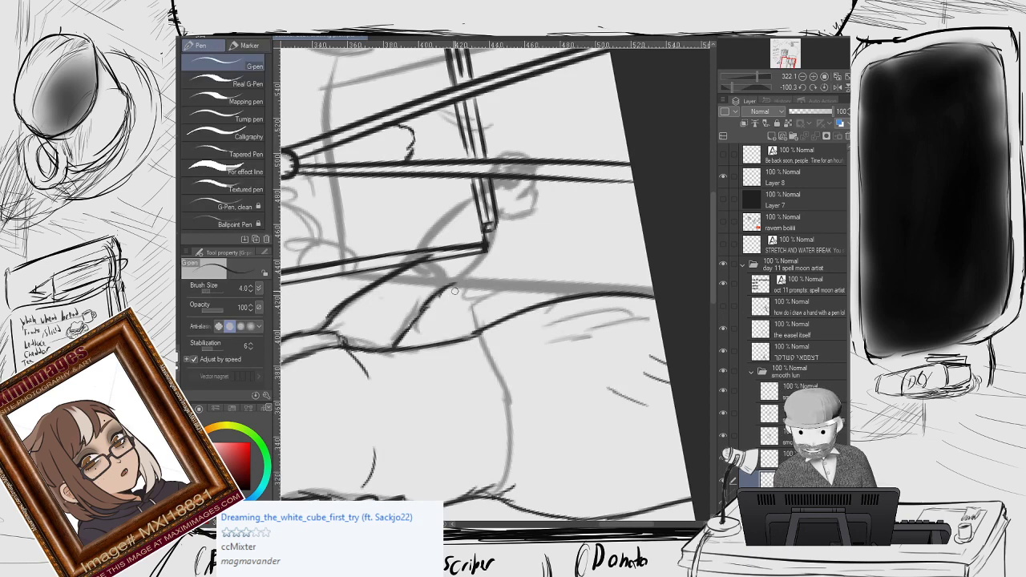
pyautogui.press('e')
pyautogui.moveTo(449, 309)
pyautogui.mouseDown()
pyautogui.moveTo(430, 275)
pyautogui.moveTo(421, 282)
pyautogui.mouseUp()
pyautogui.press('p')
pyautogui.moveTo(412, 323)
pyautogui.mouseDown()
pyautogui.moveTo(437, 262)
pyautogui.moveTo(423, 306)
pyautogui.mouseUp()
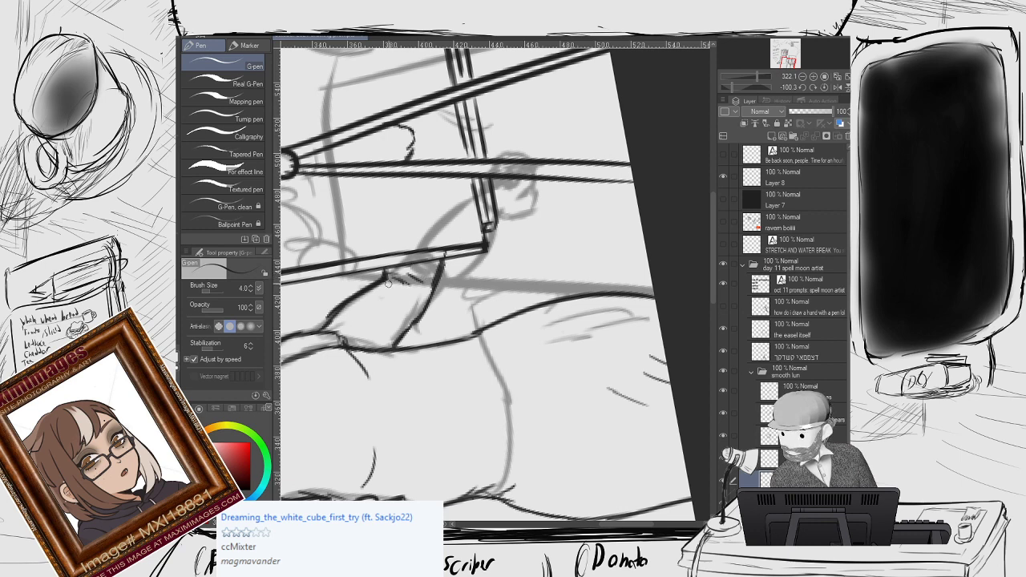
# Erase the lower forearm line where it meets the cuff and redraw a short wrist contour up to the canvas edge.
pyautogui.press('e')
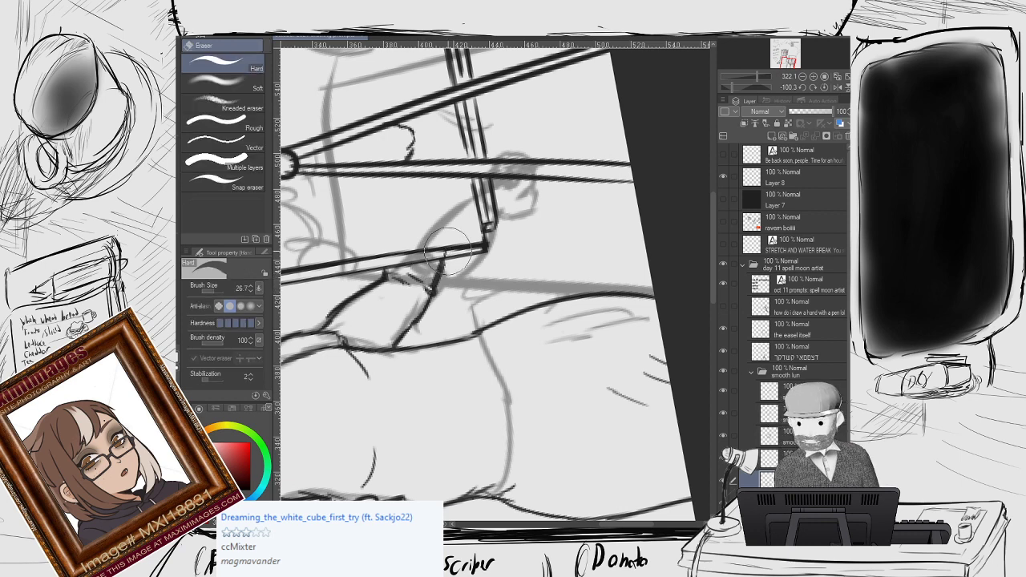
pyautogui.press('p')
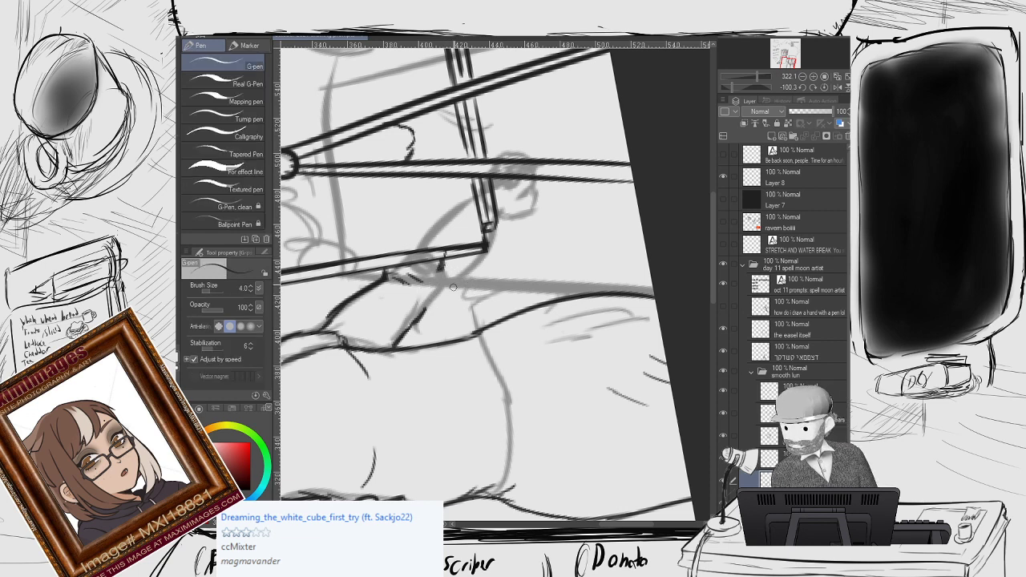
pyautogui.moveTo(442, 273); pyautogui.dragTo(436, 291)
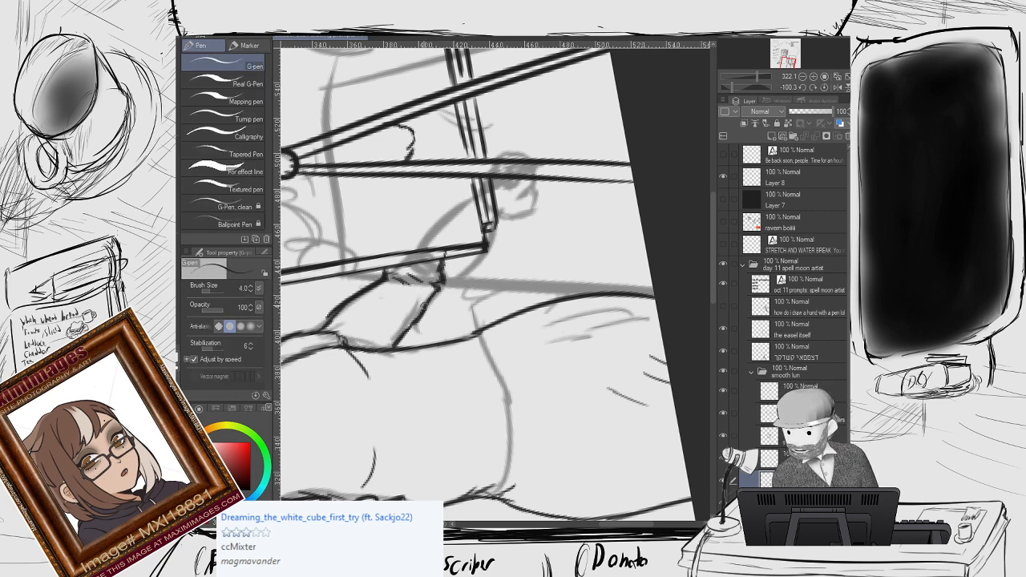
pyautogui.press('e')
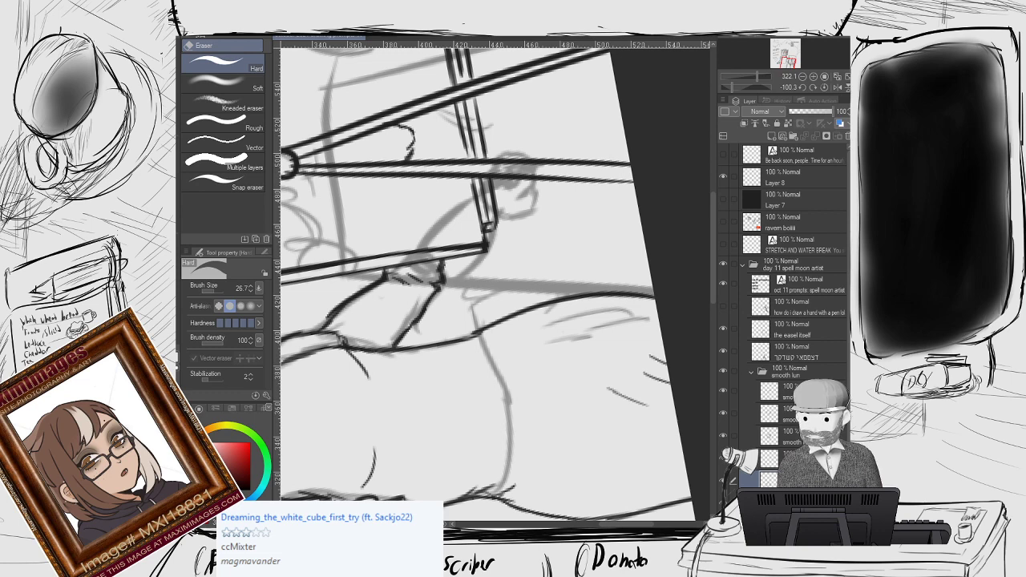
pyautogui.scroll(-3, 497, 261)
pyautogui.press('r')
pyautogui.doubleClick(495, 237)
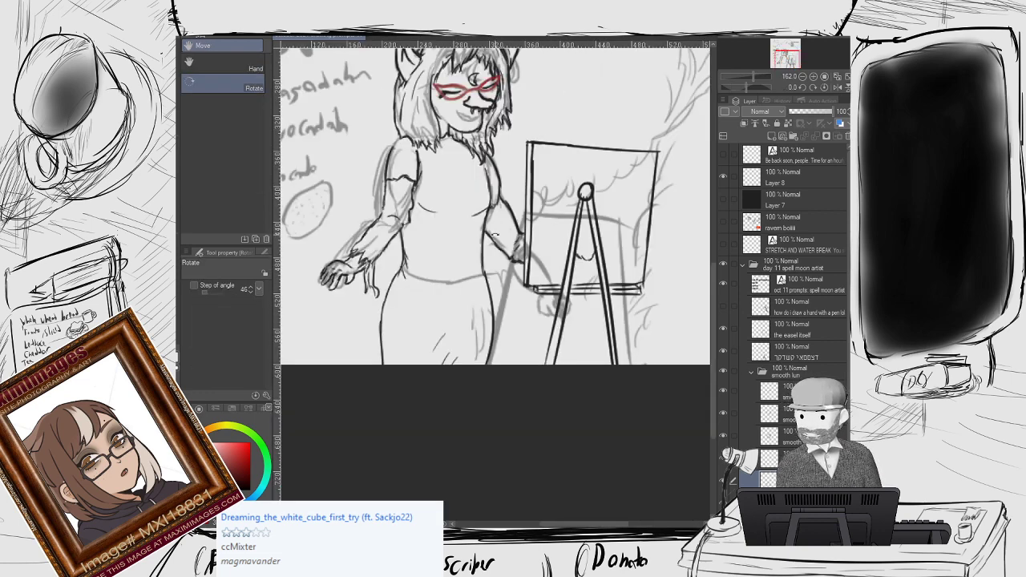
# Ink small finger strokes just below the canvas ledge over the rough hand, on a layer inside the smooth lun folder.
pyautogui.moveTo(473, 226); pyautogui.dragTo(422, 329)
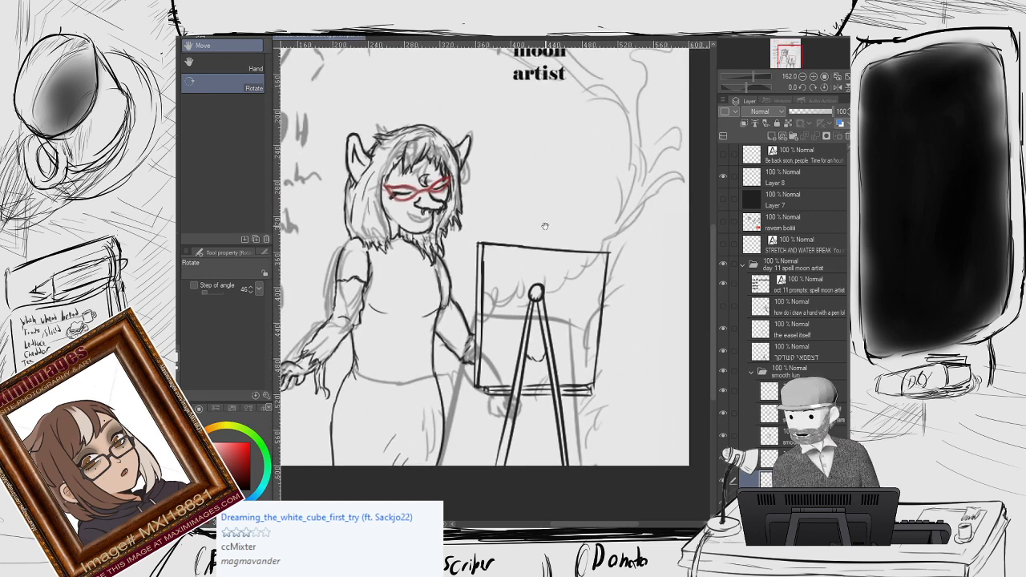
pyautogui.click(751, 373)
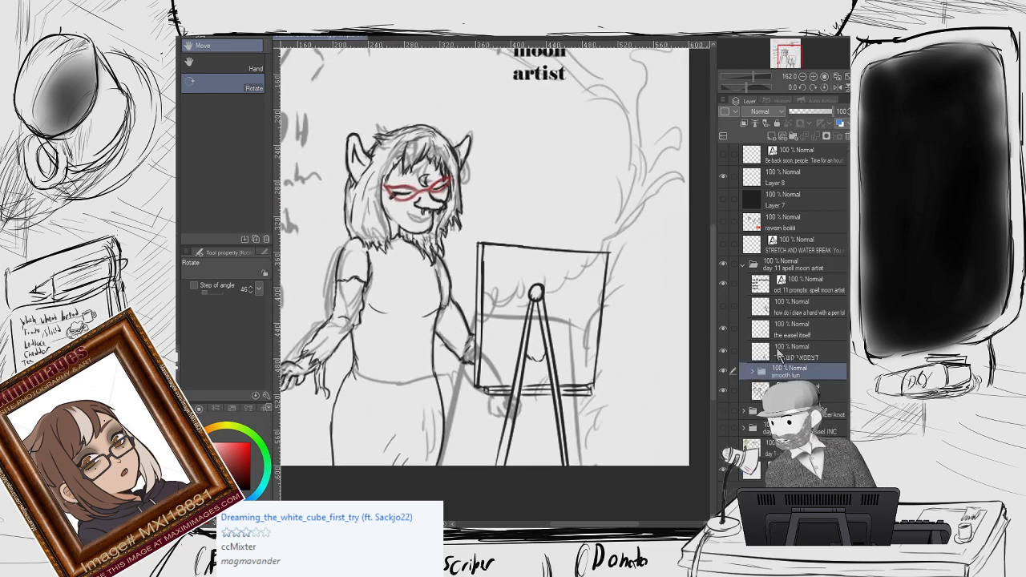
pyautogui.scroll(1, 452, 362)
pyautogui.scroll(2, 451, 362)
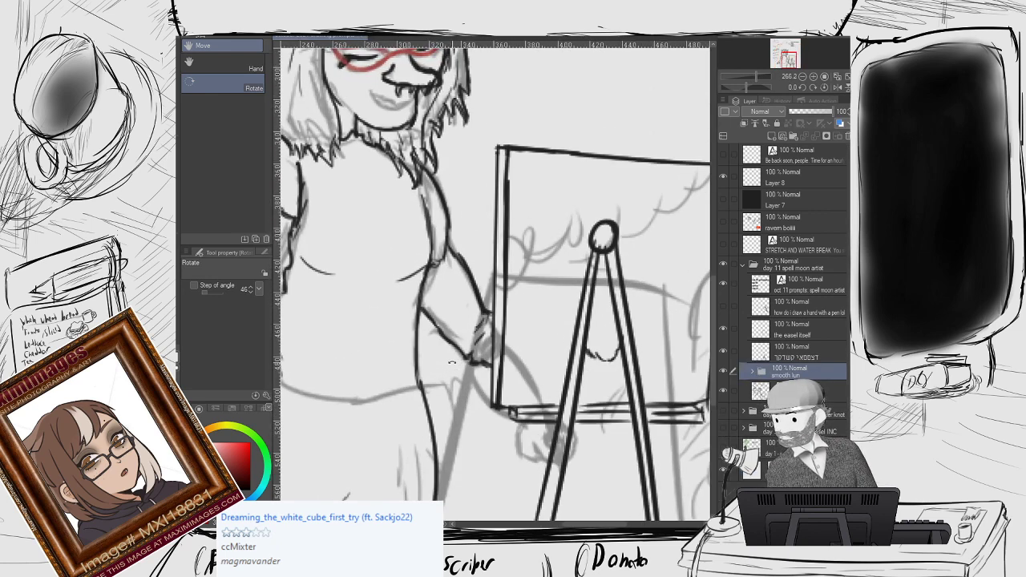
pyautogui.moveTo(666, 327); pyautogui.dragTo(632, 283)
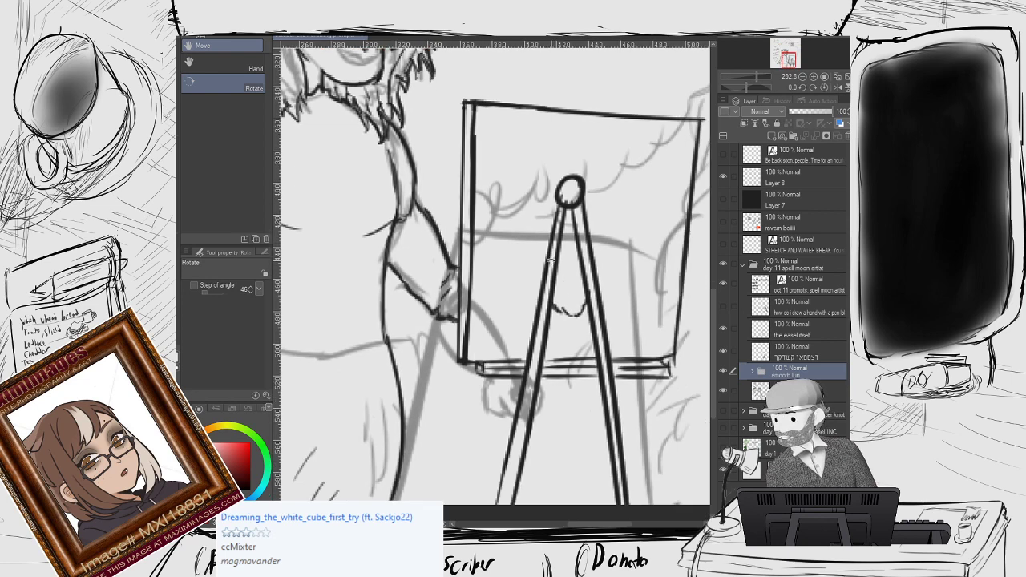
pyautogui.press('p')
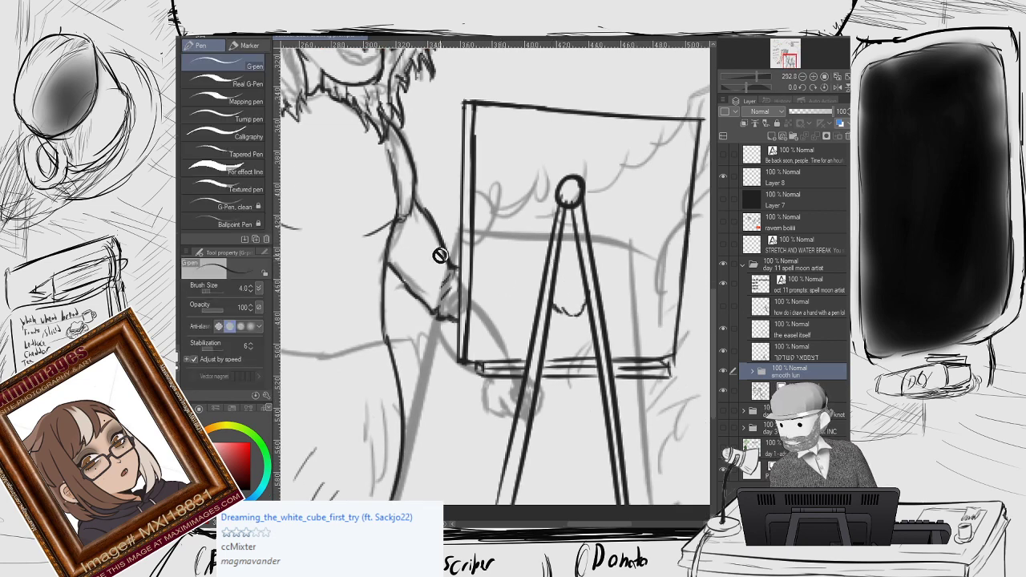
pyautogui.press('o')
pyautogui.press('p')
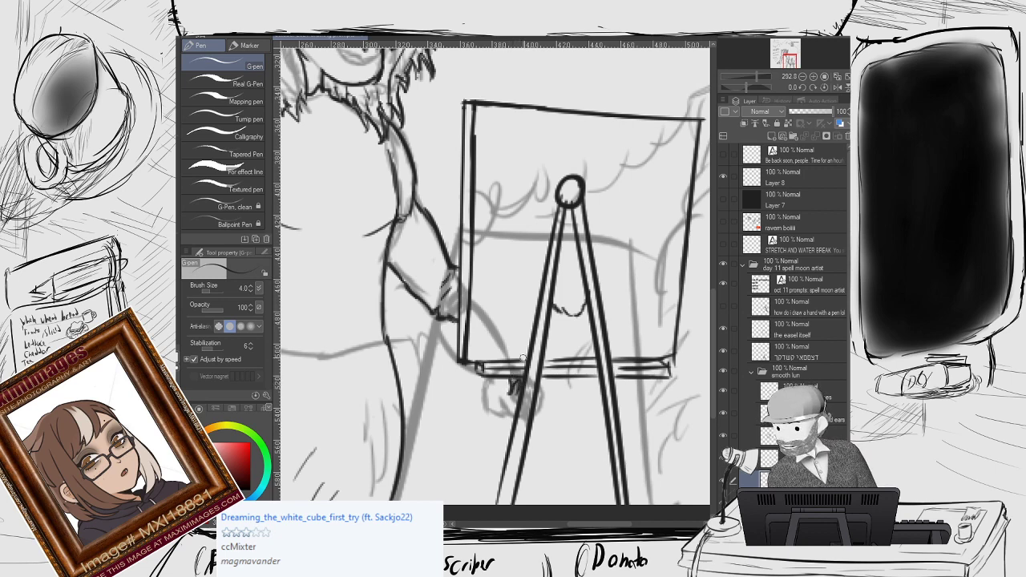
pyautogui.scroll(-2, 512, 325)
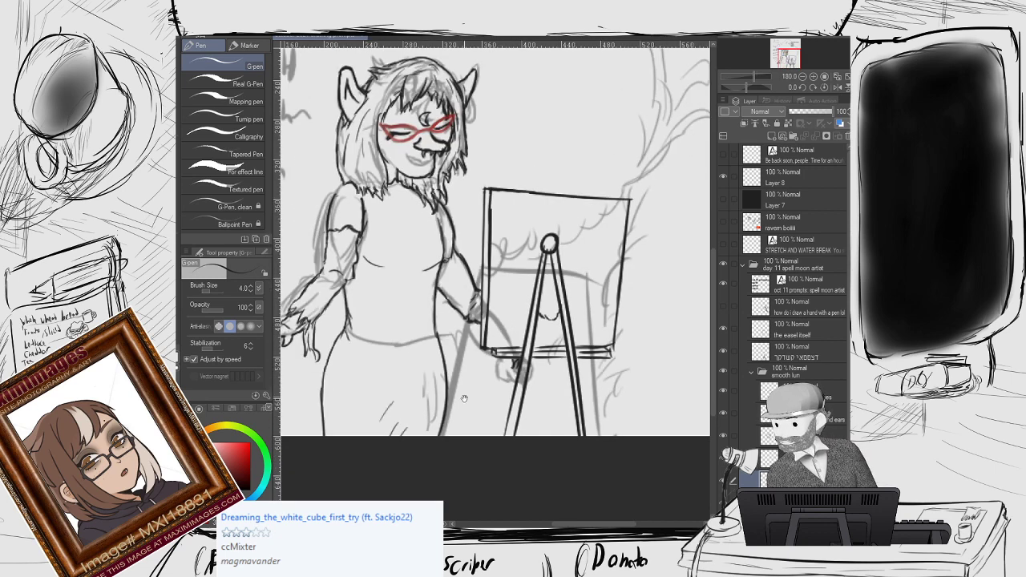
pyautogui.scroll(-1, 464, 399)
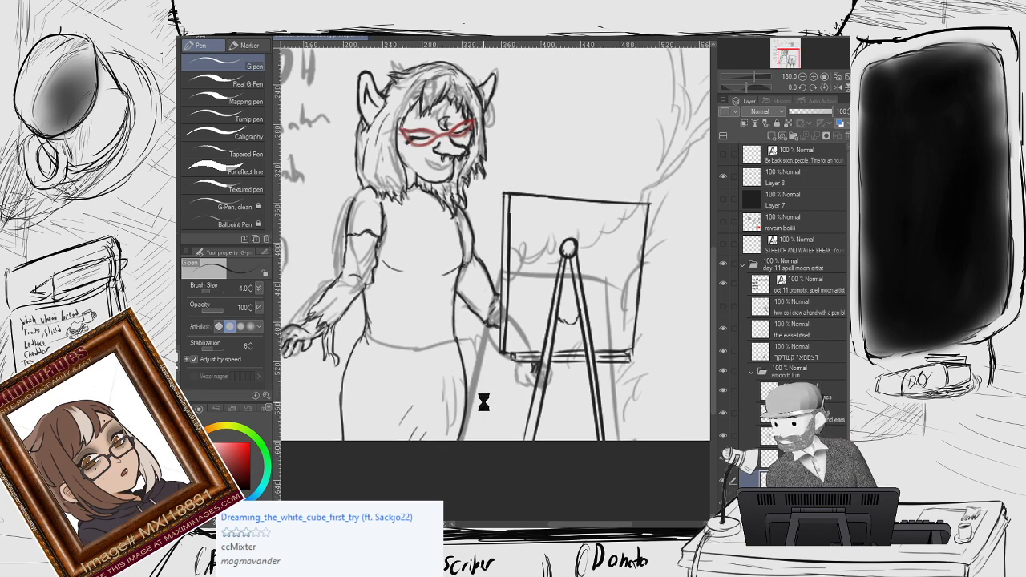
# Collapse the smooth lun folder and create a new layer folder named easel above the easel layers.
pyautogui.click(751, 372)
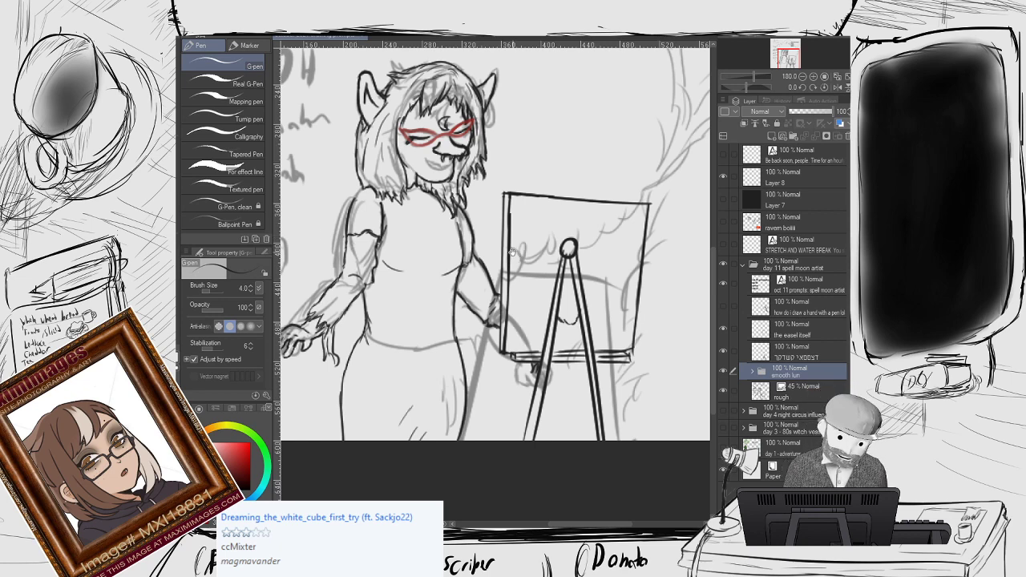
pyautogui.scroll(2, 513, 251)
pyautogui.scroll(-2, 509, 256)
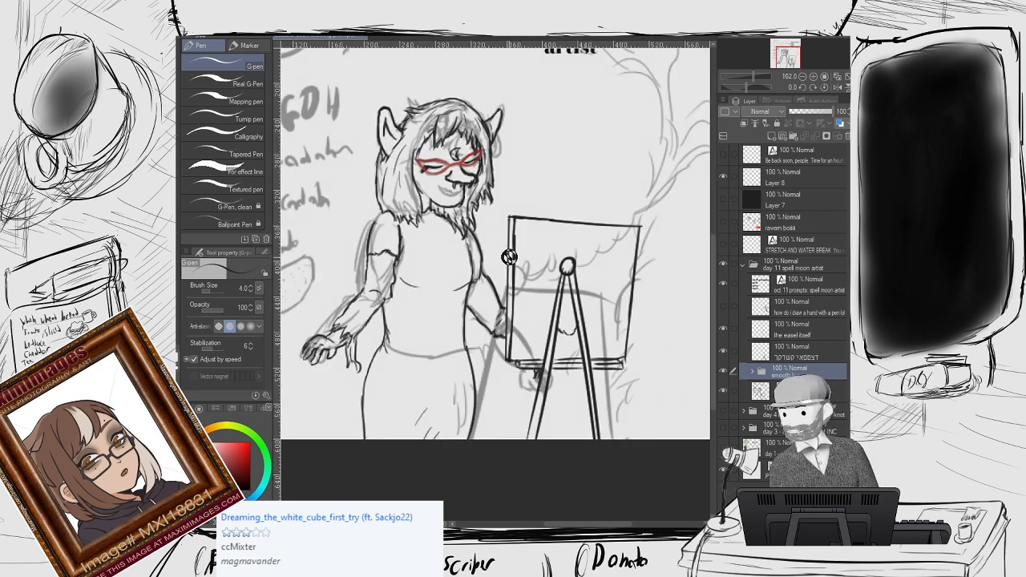
pyautogui.press('p')
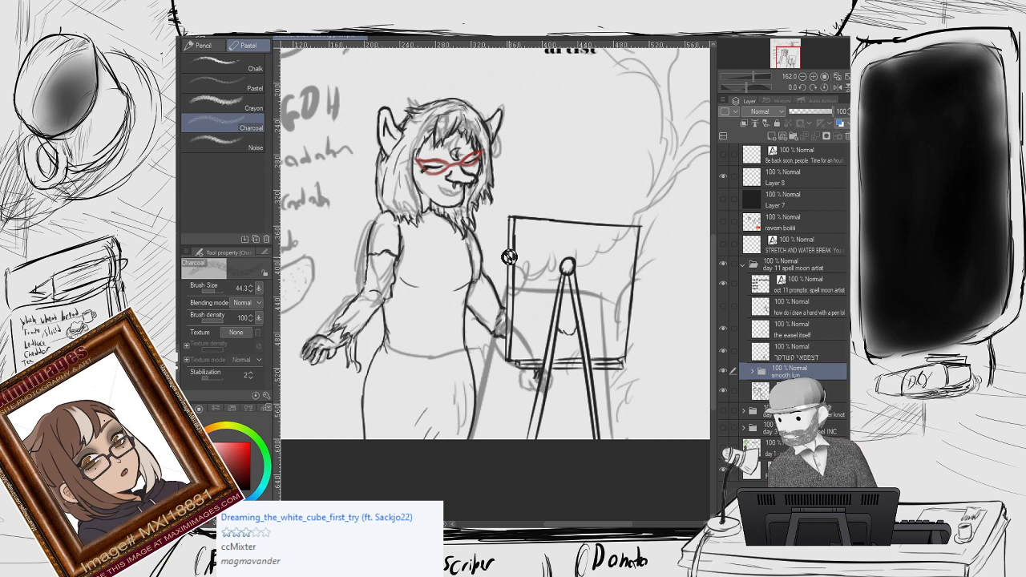
pyautogui.press('o')
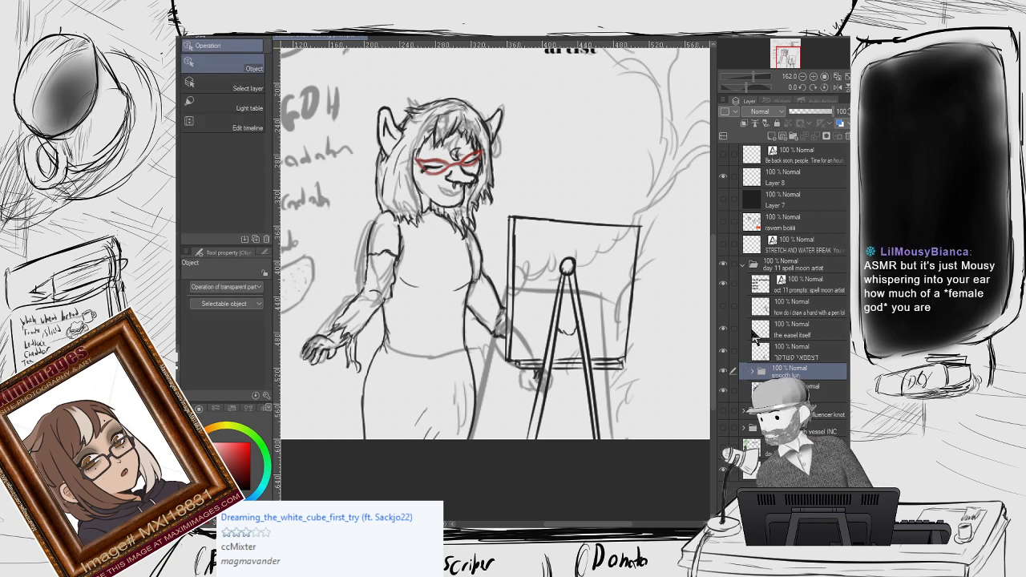
pyautogui.hotkey('ctrl', 'g')
pyautogui.moveTo(804, 378); pyautogui.dragTo(797, 332)
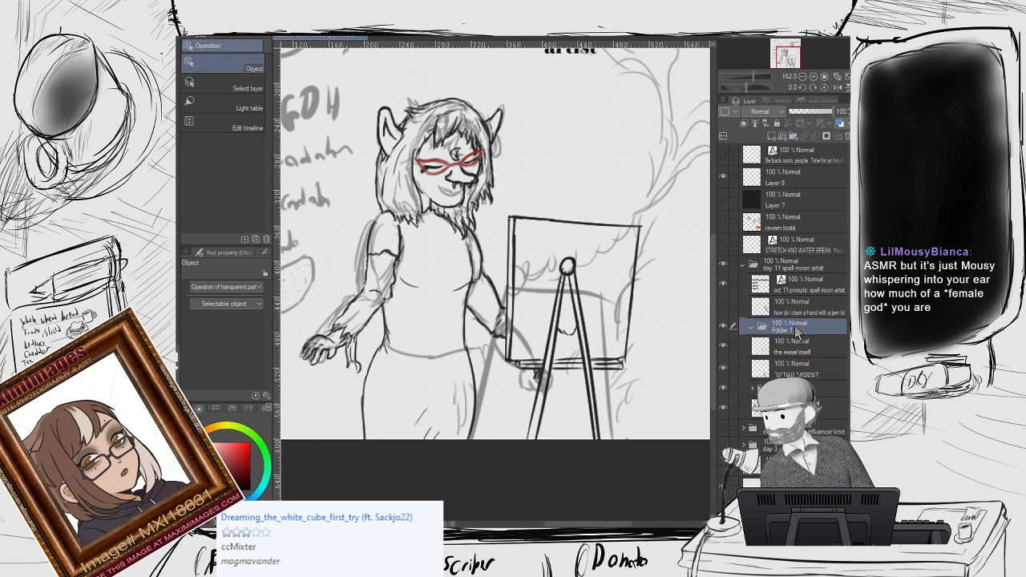
pyautogui.doubleClick(794, 330)
pyautogui.write('easel')
pyautogui.press('Return')
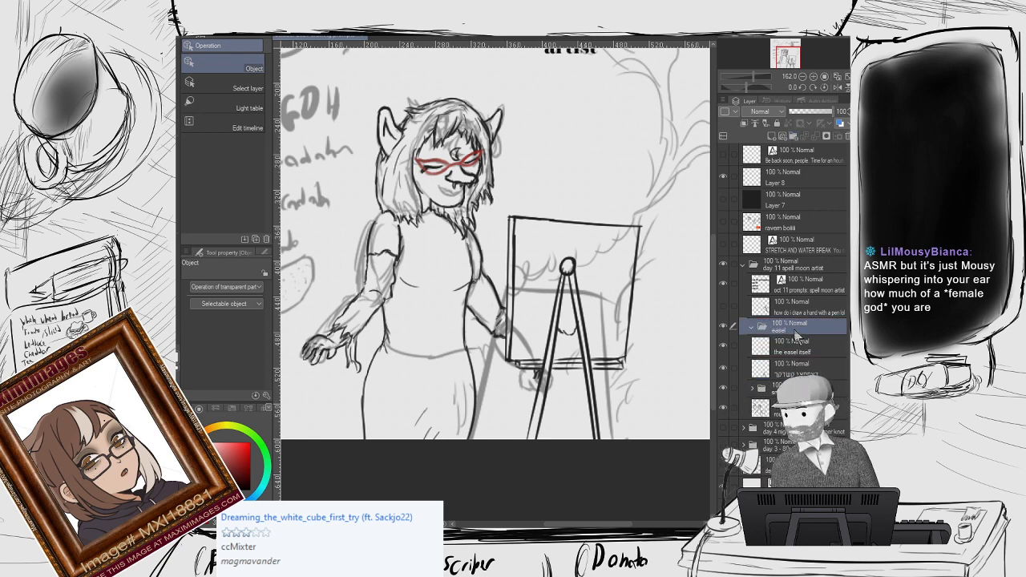
# Move the easel itself layer and the layer beneath it into the easel folder, and collapse the folder.
pyautogui.moveTo(792, 345); pyautogui.dragTo(792, 329)
pyautogui.moveTo(797, 373); pyautogui.dragTo(792, 348)
pyautogui.click(752, 326)
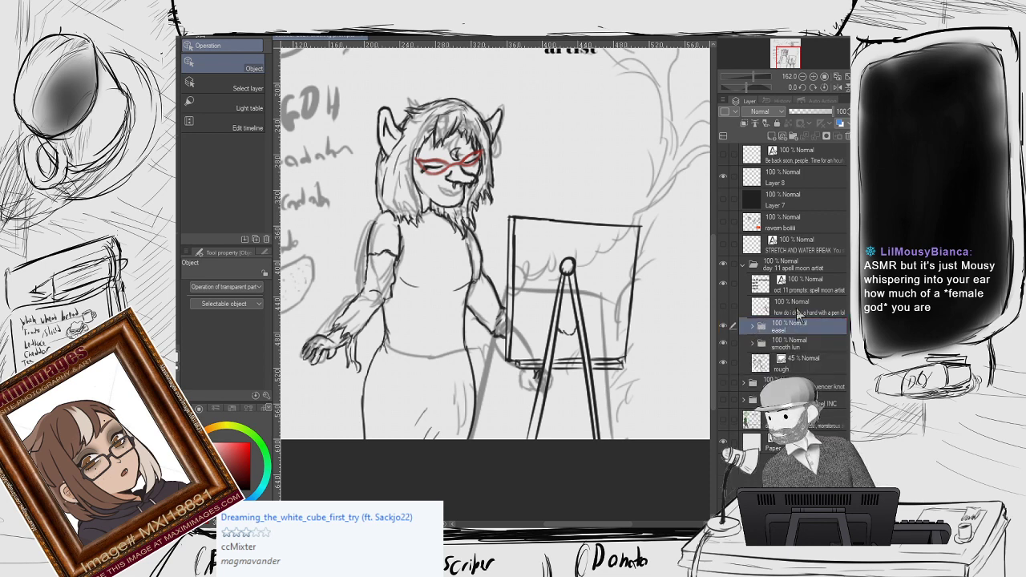
# Select the hidden layer about drawing a hand with a pen, just above the easel folder.
pyautogui.click(765, 307)
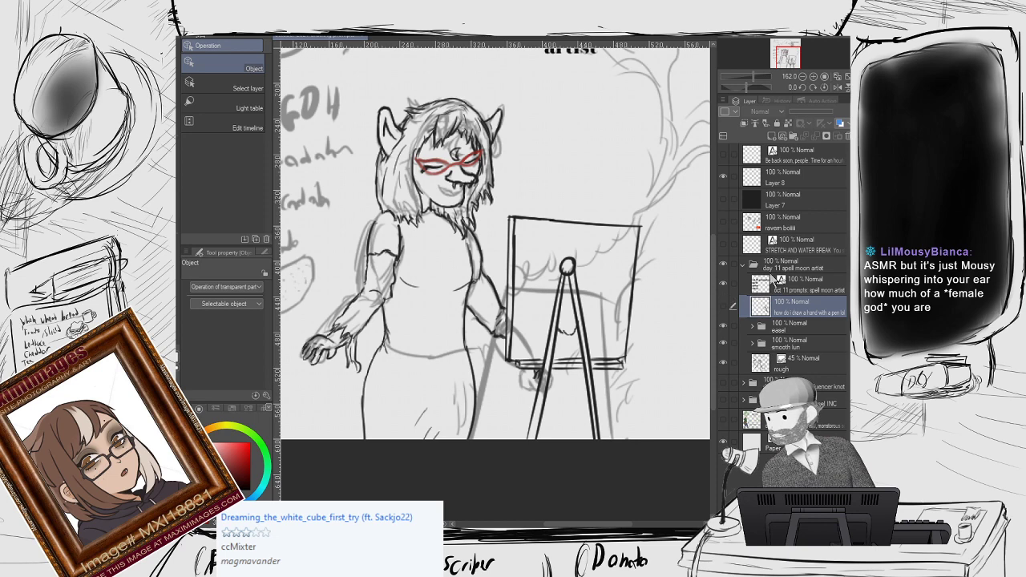
pyautogui.scroll(-3, 665, 272)
pyautogui.moveTo(589, 281); pyautogui.dragTo(582, 278)
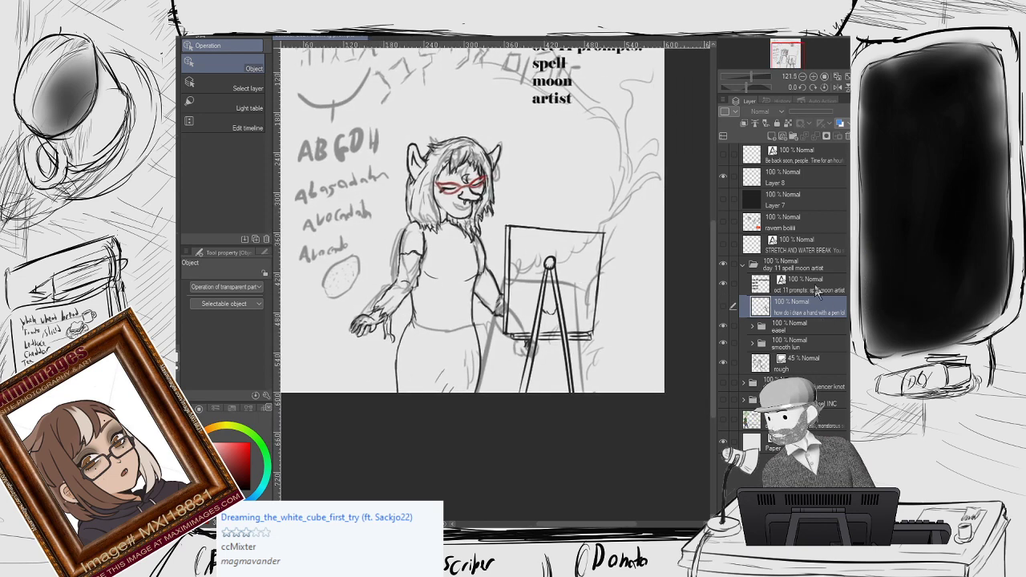
# Create a new layer named magic! directly above the hidden layer about drawing a hand with a pen.
pyautogui.click(771, 136)
pyautogui.write('magic!')
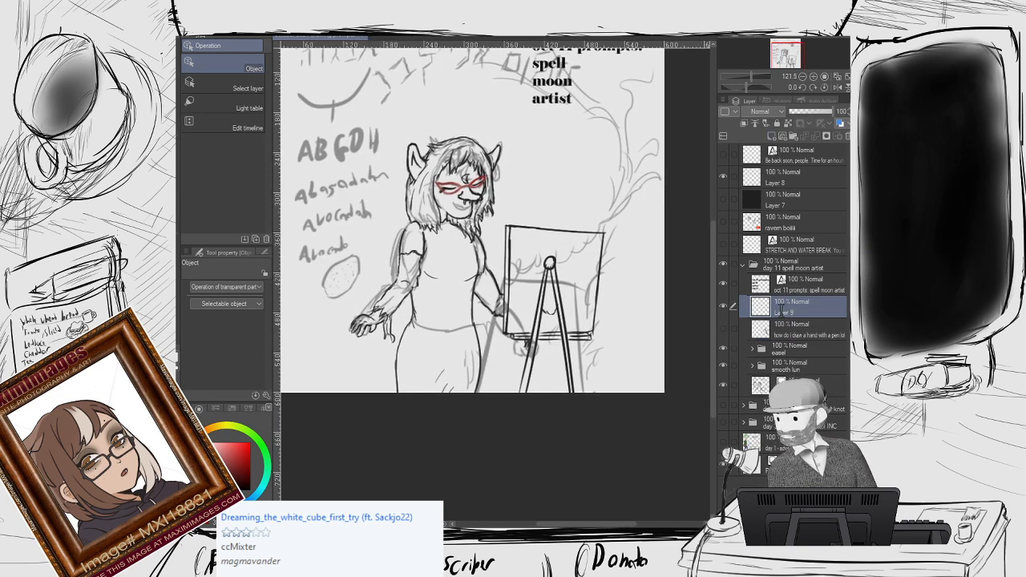
pyautogui.press('Return')
pyautogui.write('gic!')
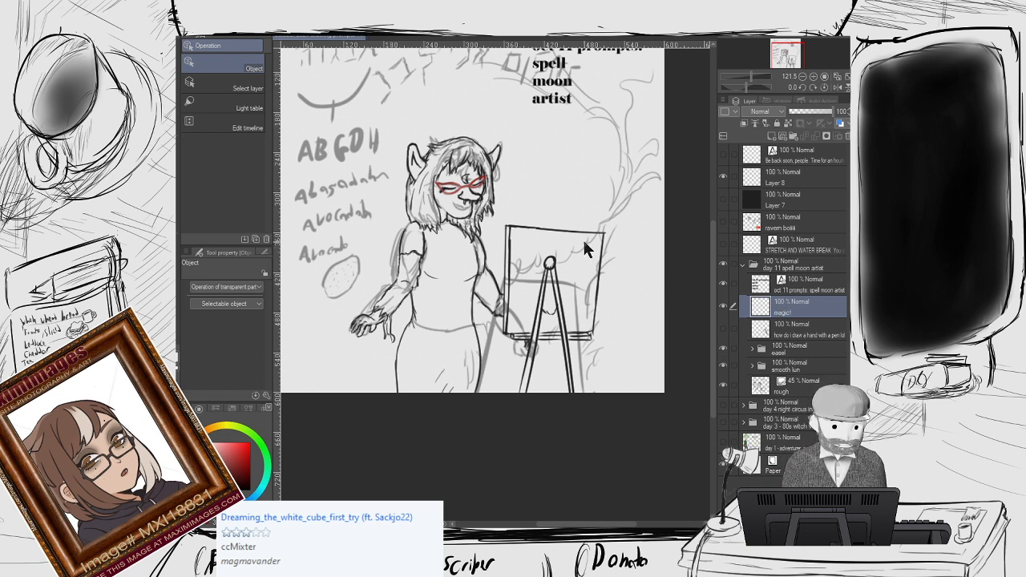
# Ink small curved G-pen strokes around the canvas on the easel and up along the rough leafy branches beside it.
pyautogui.scroll(1, 569, 244)
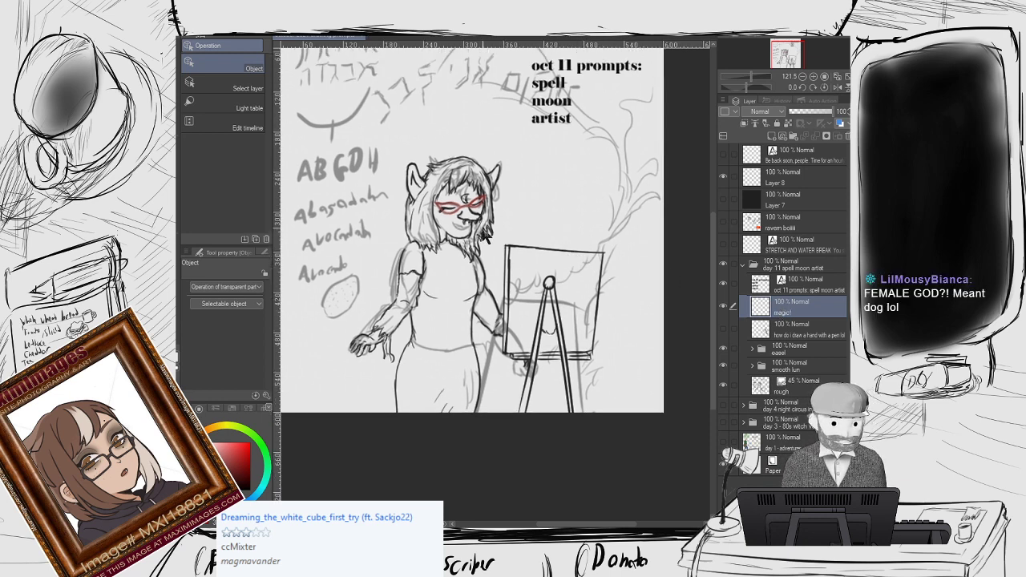
pyautogui.moveTo(509, 225); pyautogui.dragTo(504, 237)
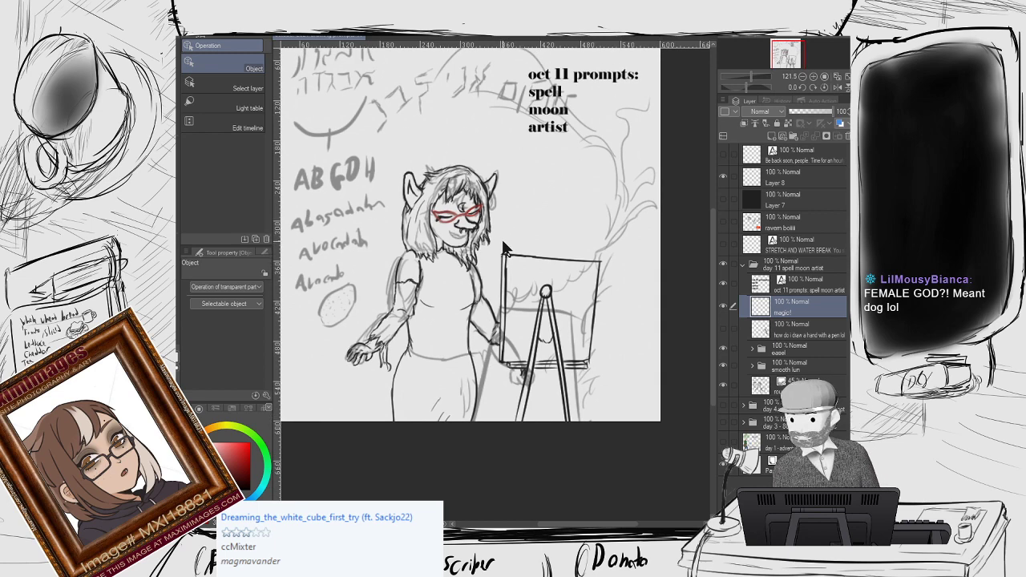
pyautogui.press('p')
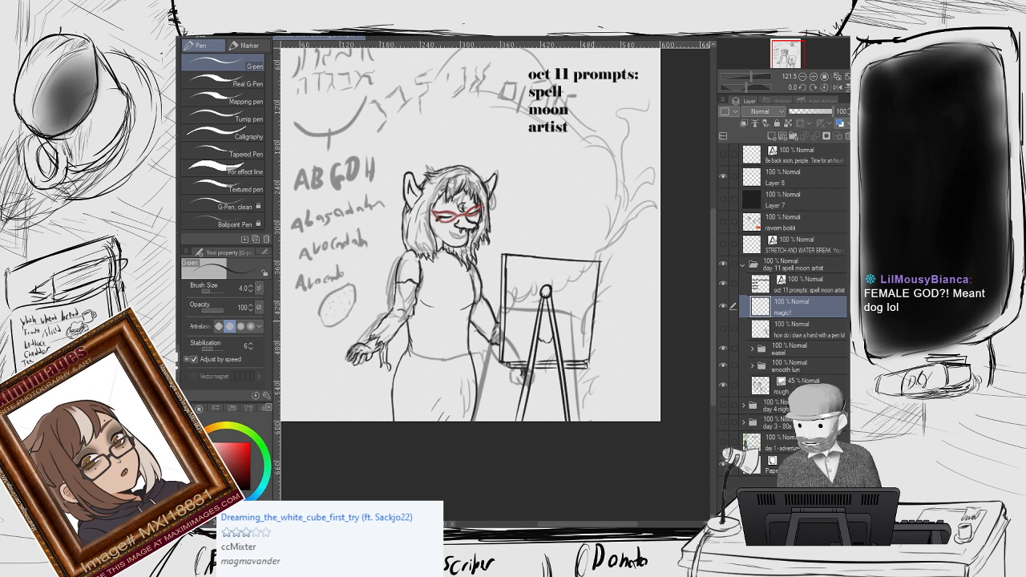
pyautogui.moveTo(599, 335); pyautogui.dragTo(621, 298)
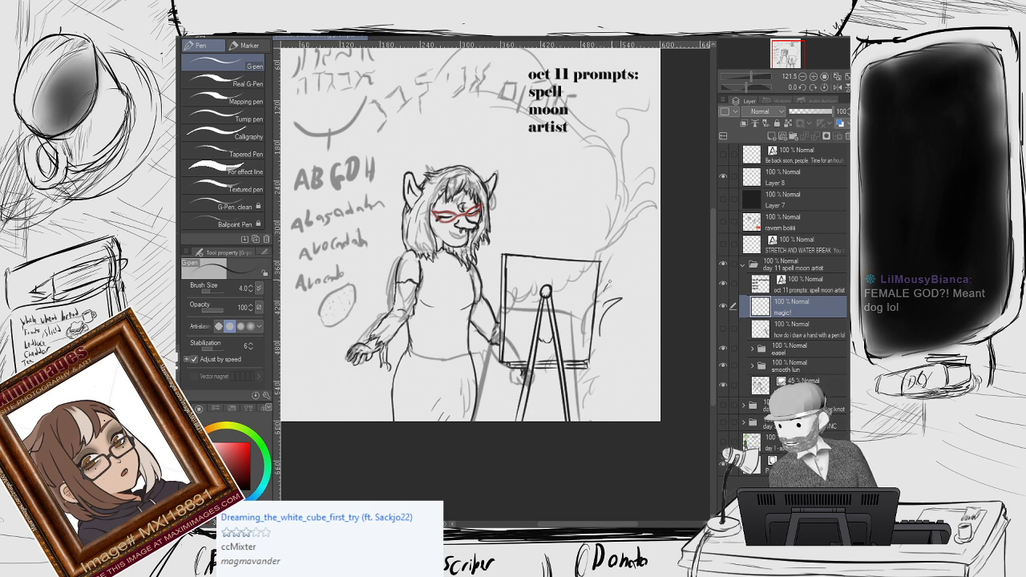
pyautogui.moveTo(607, 267)
pyautogui.mouseDown()
pyautogui.moveTo(613, 251)
pyautogui.moveTo(564, 244)
pyautogui.mouseUp()
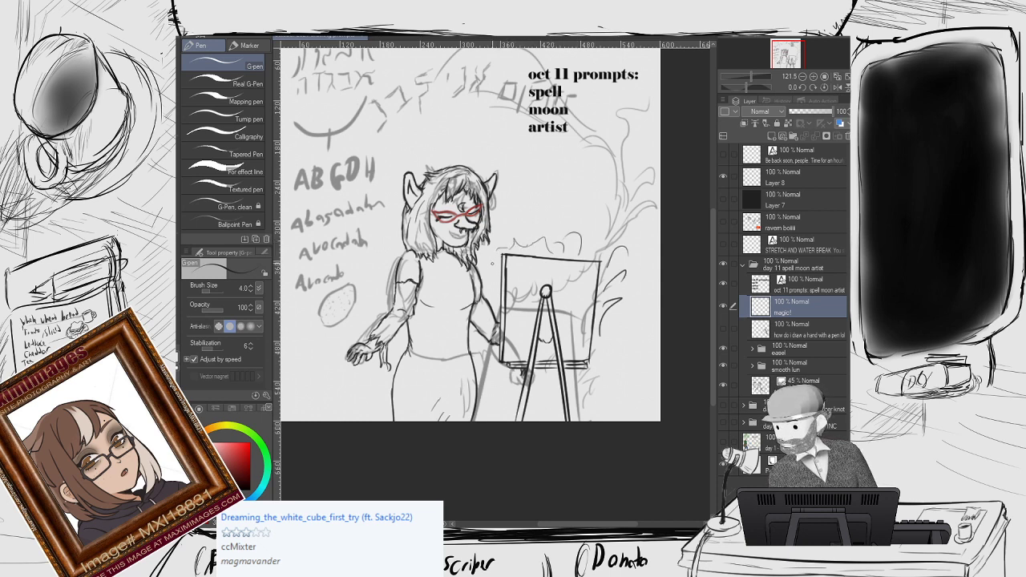
pyautogui.moveTo(492, 262); pyautogui.dragTo(489, 286)
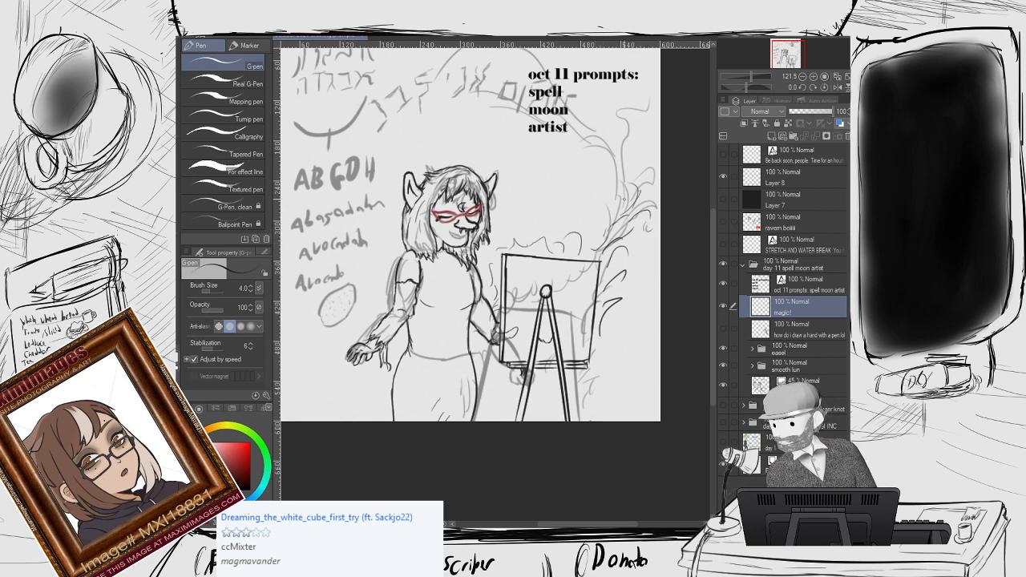
pyautogui.moveTo(618, 178)
pyautogui.mouseDown()
pyautogui.moveTo(628, 154)
pyautogui.moveTo(647, 145)
pyautogui.moveTo(621, 117)
pyautogui.mouseUp()
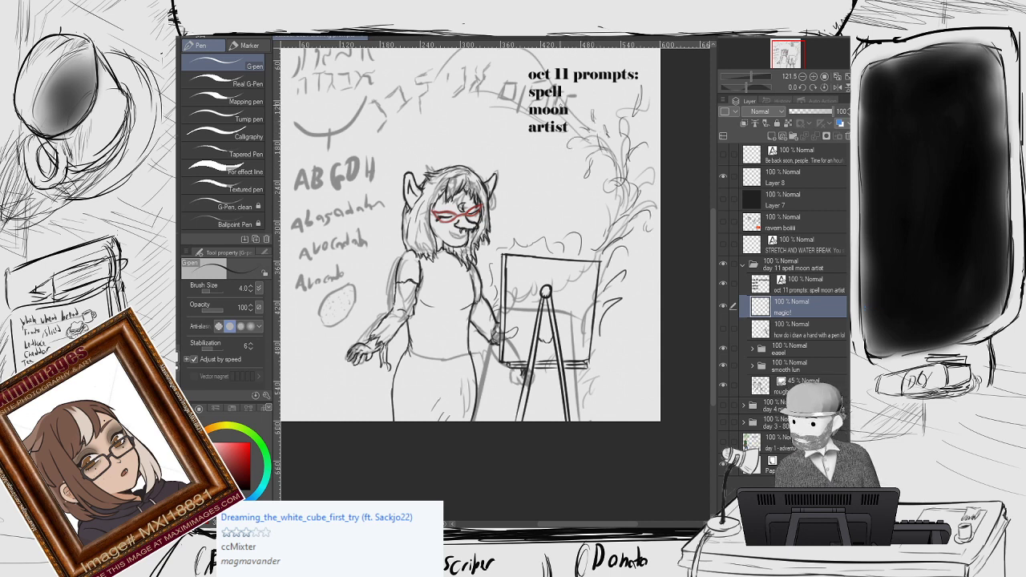
# Set the G-pen brush size to 6 and ink loose strokes from the branches over the crest of the rough arch.
pyautogui.scroll(-2, 562, 107)
pyautogui.moveTo(562, 107); pyautogui.dragTo(552, 266)
pyautogui.scroll(5, 481, 237)
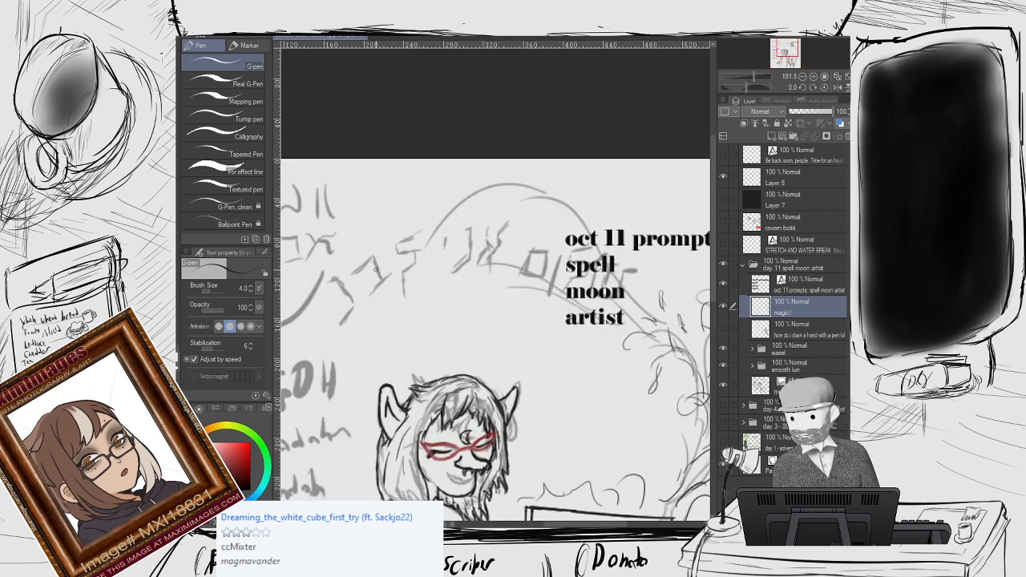
pyautogui.click(251, 285)
pyautogui.click(251, 285)
pyautogui.moveTo(544, 273); pyautogui.dragTo(480, 255)
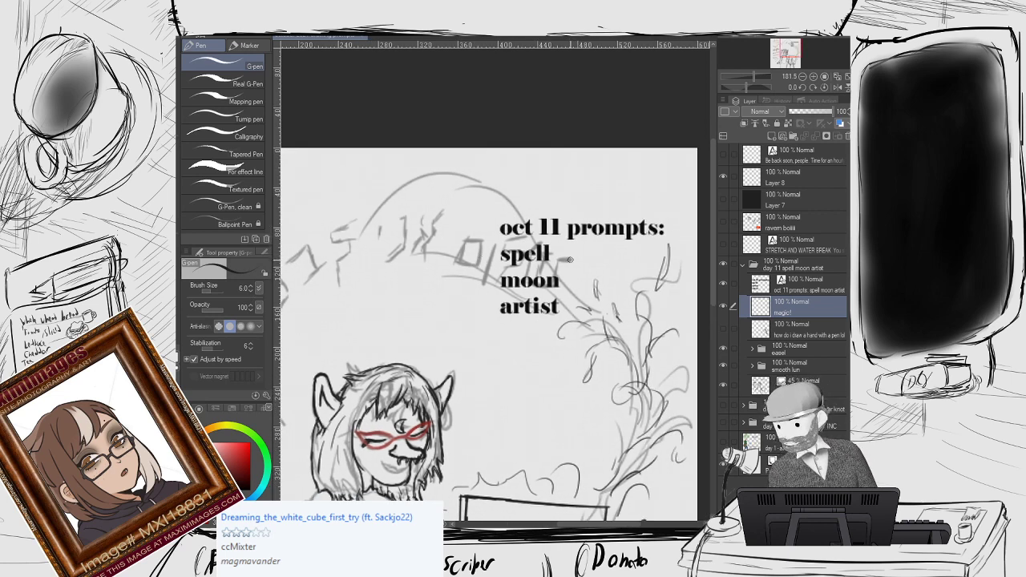
pyautogui.moveTo(580, 286)
pyautogui.mouseDown()
pyautogui.moveTo(593, 249)
pyautogui.moveTo(577, 261)
pyautogui.moveTo(517, 149)
pyautogui.moveTo(468, 168)
pyautogui.mouseUp()
pyautogui.moveTo(457, 164); pyautogui.dragTo(412, 160)
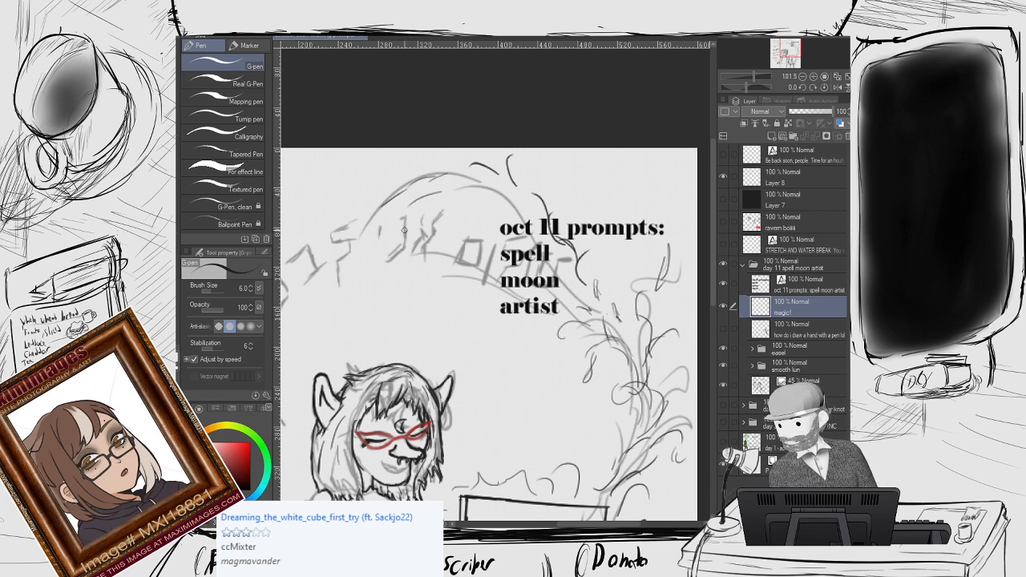
# Continue the loose ink strokes down the arch's far side, along its inner edge and toward the rough smile curve.
pyautogui.moveTo(404, 230); pyautogui.dragTo(362, 285)
pyautogui.moveTo(490, 277)
pyautogui.mouseDown()
pyautogui.moveTo(425, 271)
pyautogui.moveTo(436, 279)
pyautogui.moveTo(539, 265)
pyautogui.mouseUp()
pyautogui.moveTo(488, 213)
pyautogui.mouseDown()
pyautogui.moveTo(464, 247)
pyautogui.moveTo(419, 264)
pyautogui.moveTo(428, 283)
pyautogui.moveTo(412, 255)
pyautogui.moveTo(427, 254)
pyautogui.moveTo(375, 218)
pyautogui.mouseUp()
pyautogui.moveTo(386, 264); pyautogui.dragTo(343, 251)
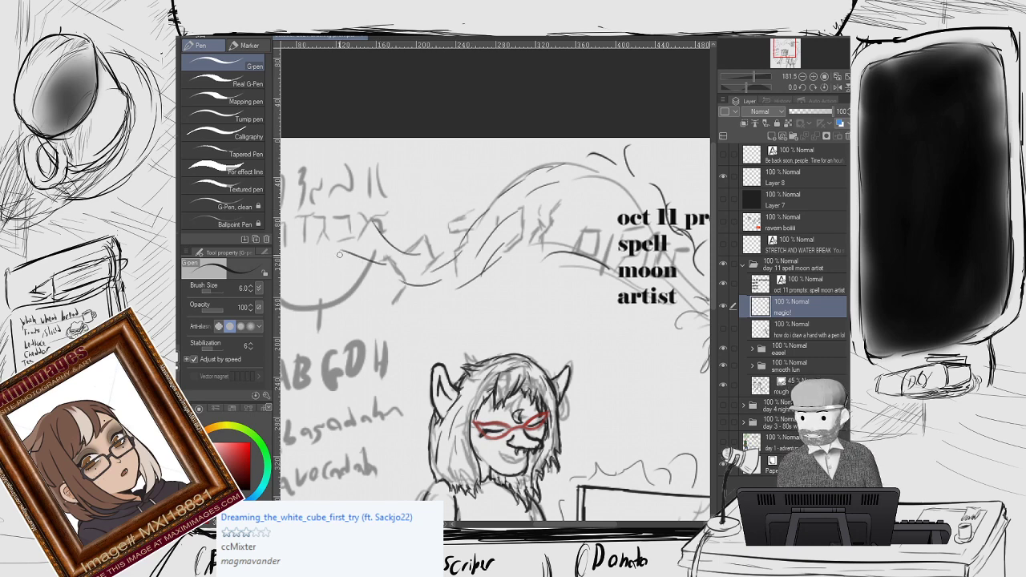
pyautogui.scroll(-2, 346, 251)
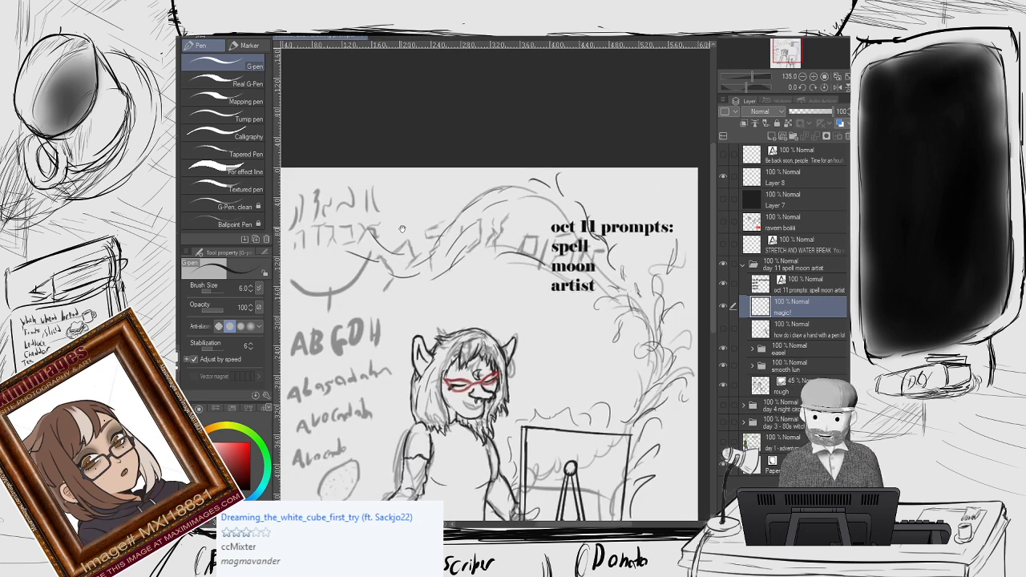
pyautogui.moveTo(395, 227); pyautogui.dragTo(456, 229)
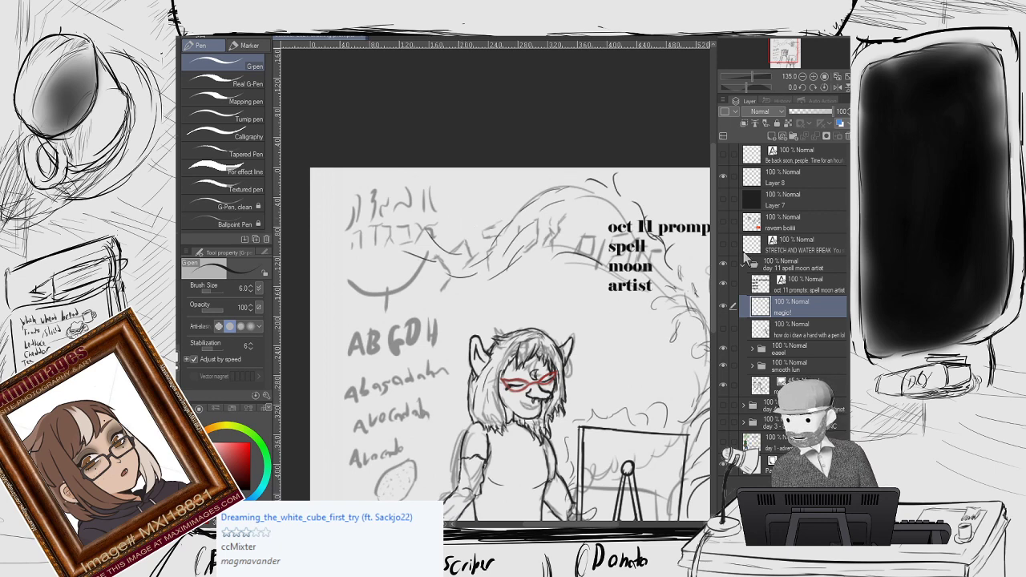
# Hide the magic! layer, examine the rough lettering, avocado and arch sketch beneath it, and show the layer again.
pyautogui.click(725, 309)
pyautogui.scroll(3, 476, 268)
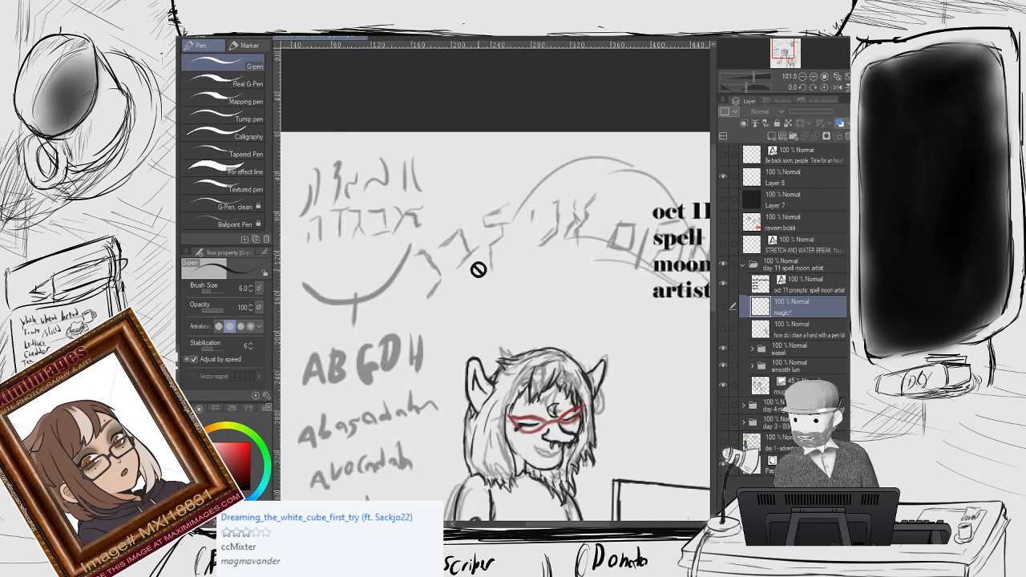
pyautogui.moveTo(475, 262)
pyautogui.mouseDown()
pyautogui.moveTo(452, 263)
pyautogui.moveTo(415, 242)
pyautogui.moveTo(575, 254)
pyautogui.mouseUp()
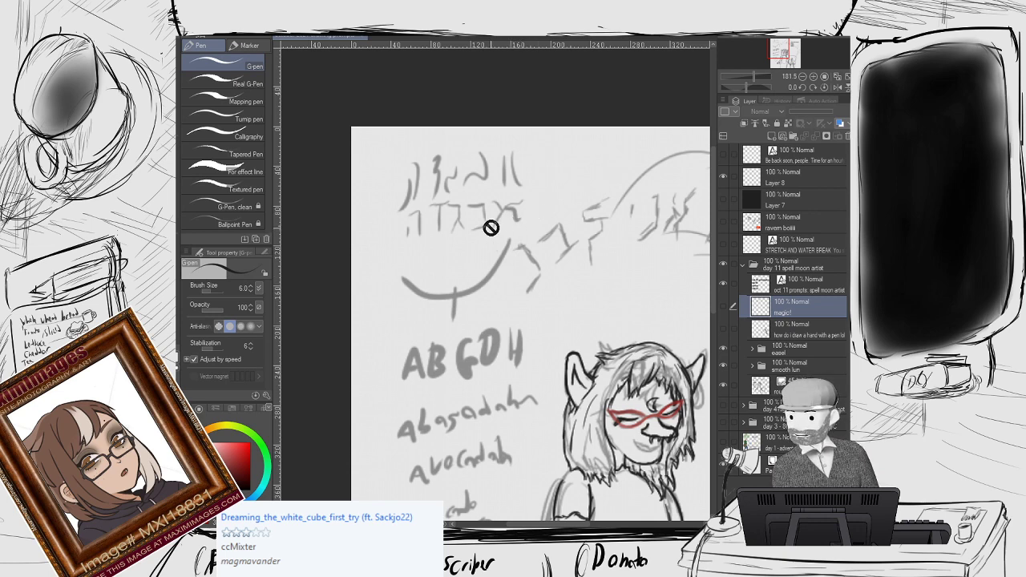
pyautogui.moveTo(428, 277); pyautogui.dragTo(409, 131)
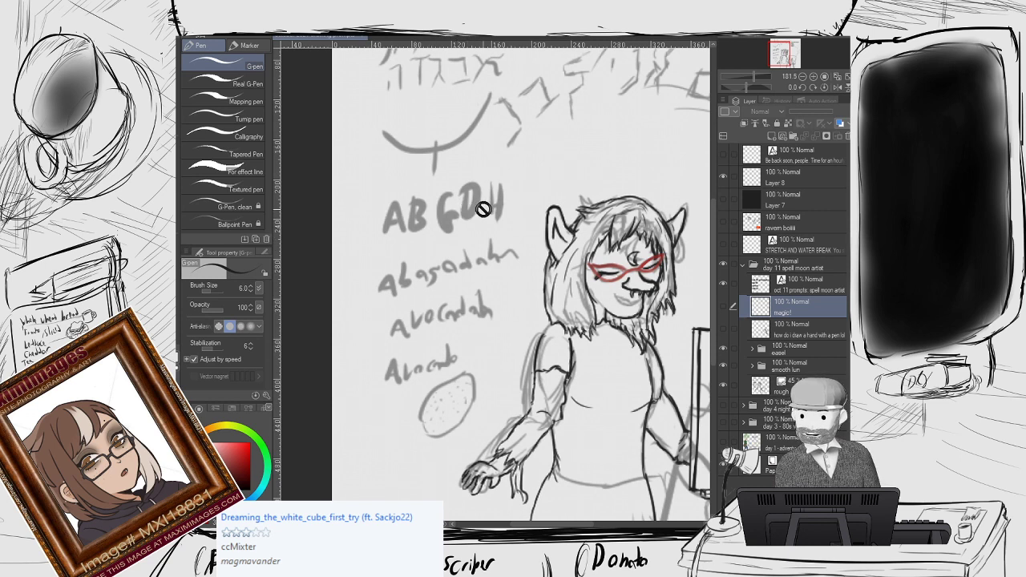
pyautogui.scroll(-1, 405, 284)
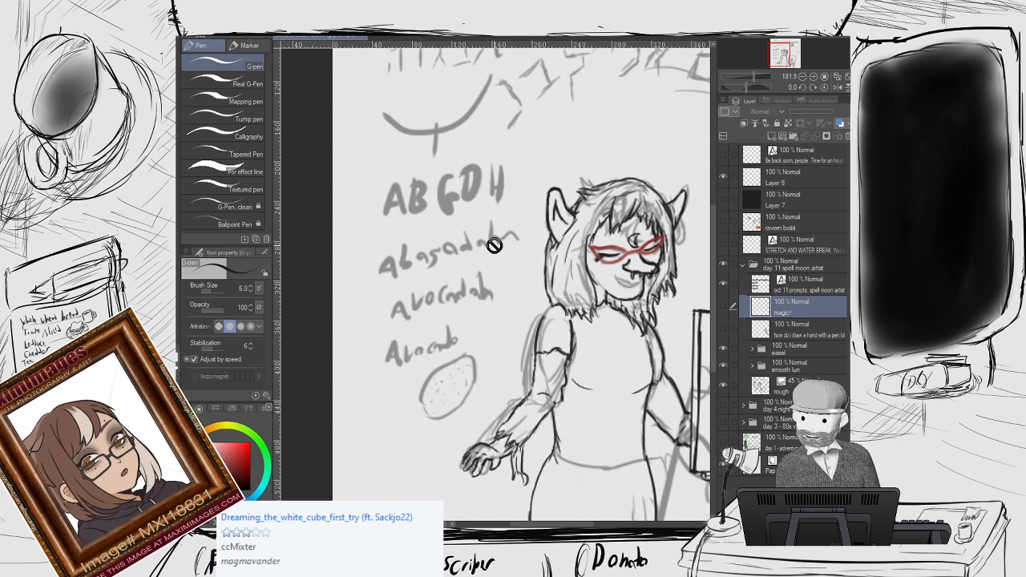
pyautogui.scroll(-2, 494, 245)
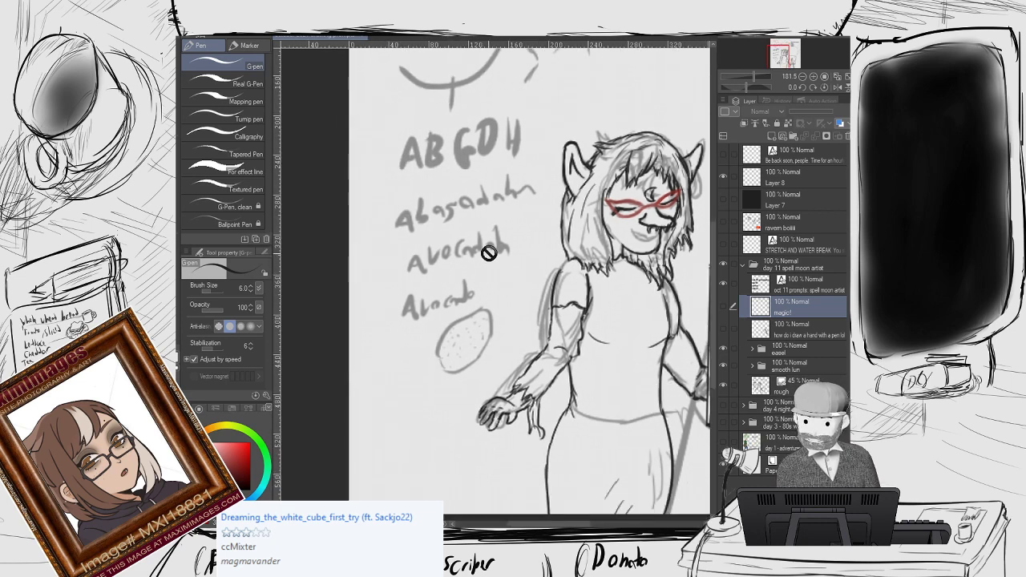
pyautogui.scroll(-3, 489, 253)
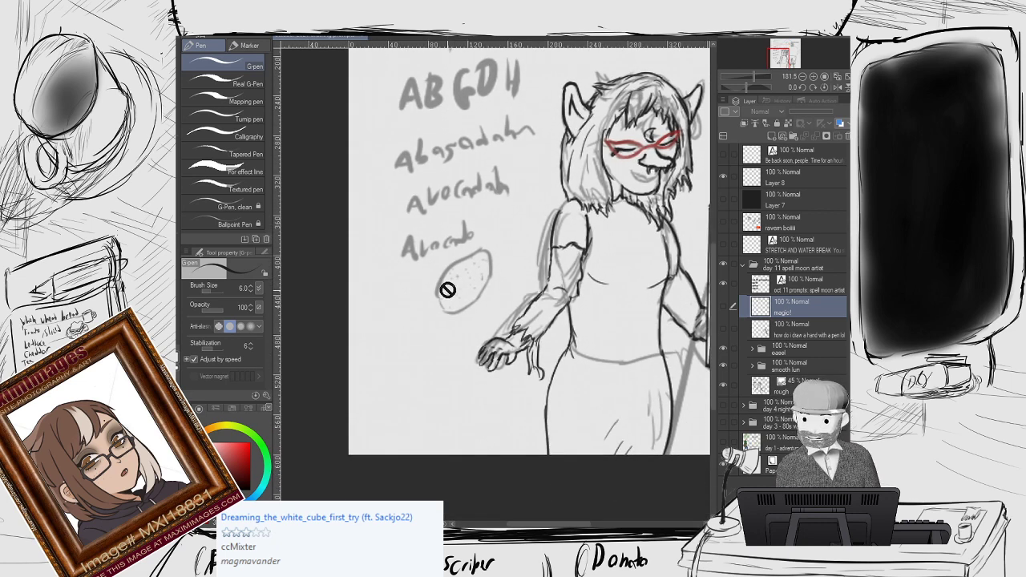
pyautogui.scroll(6, 448, 290)
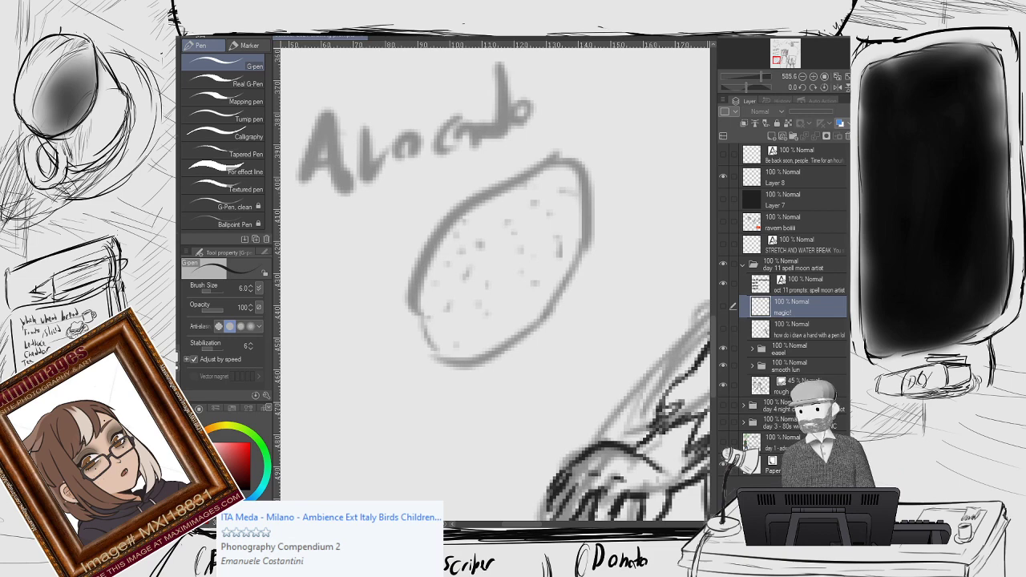
pyautogui.scroll(-6, 481, 200)
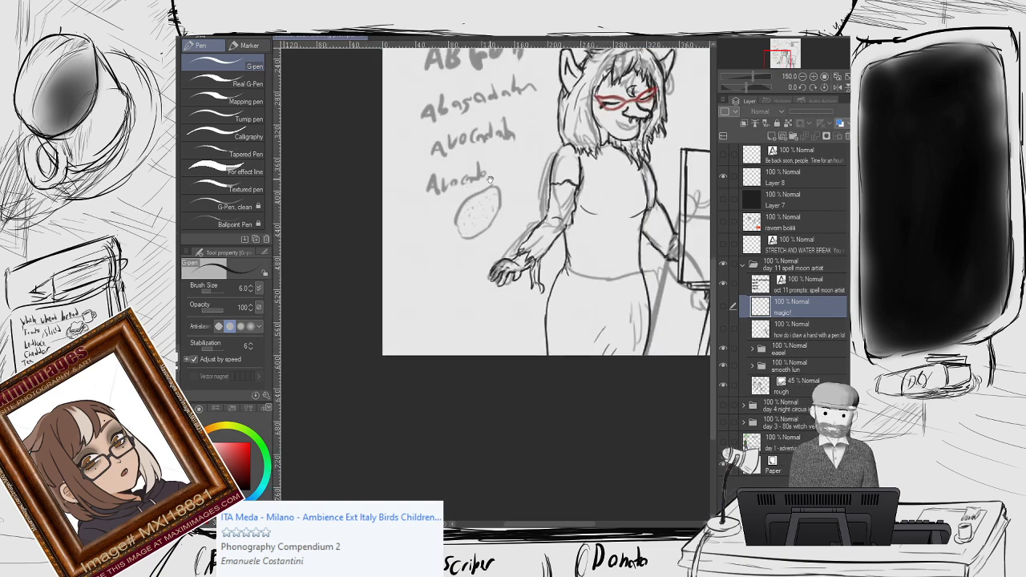
pyautogui.moveTo(516, 63); pyautogui.dragTo(448, 236)
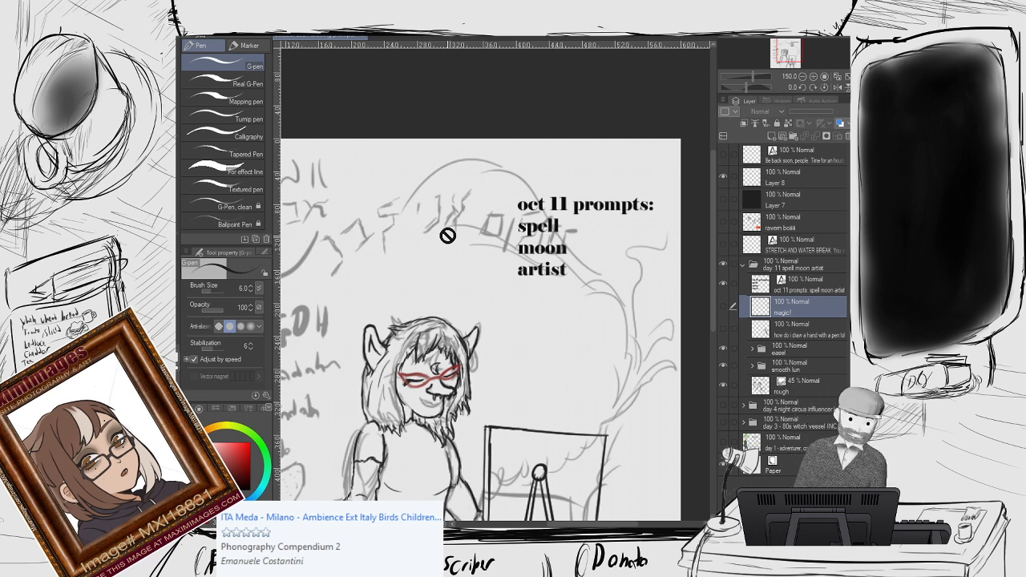
pyautogui.press('o')
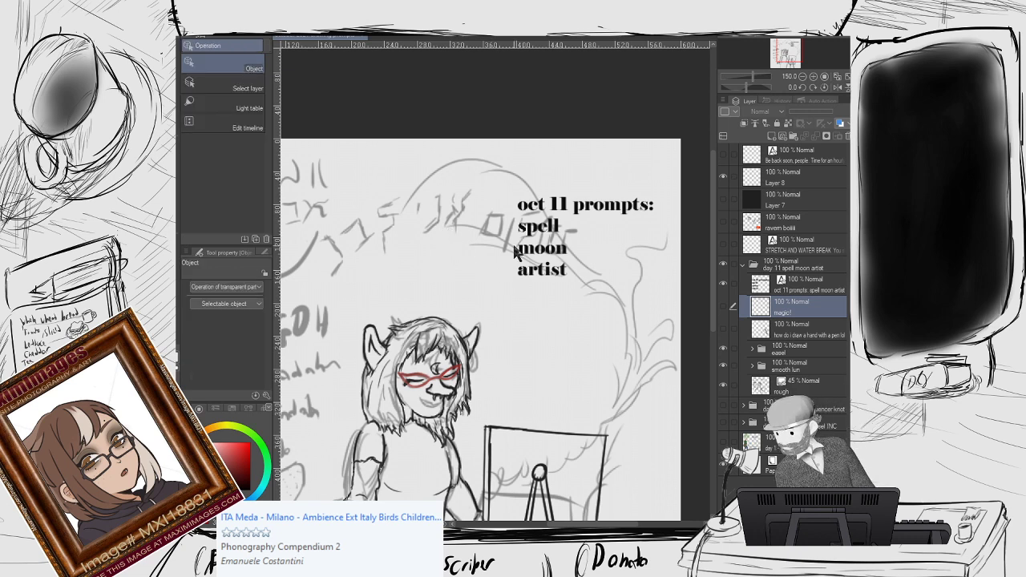
pyautogui.click(723, 307)
# Shade the leafy branches beside the easel with dark Opaque watercolor strokes, and switch to the Smooth watercolor brush.
pyautogui.moveTo(392, 257); pyautogui.dragTo(462, 254)
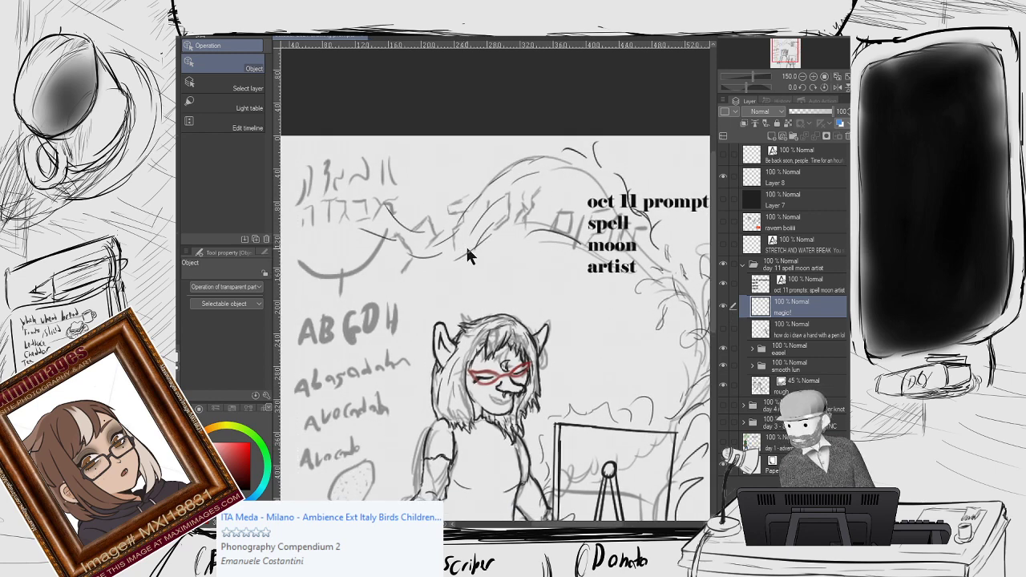
pyautogui.moveTo(538, 255); pyautogui.dragTo(375, 184)
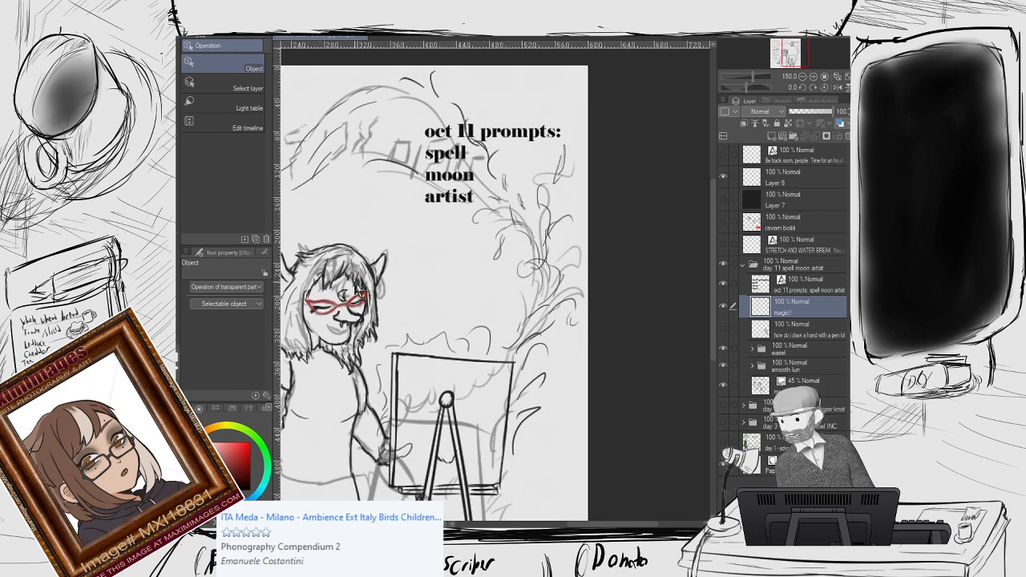
pyautogui.press('b')
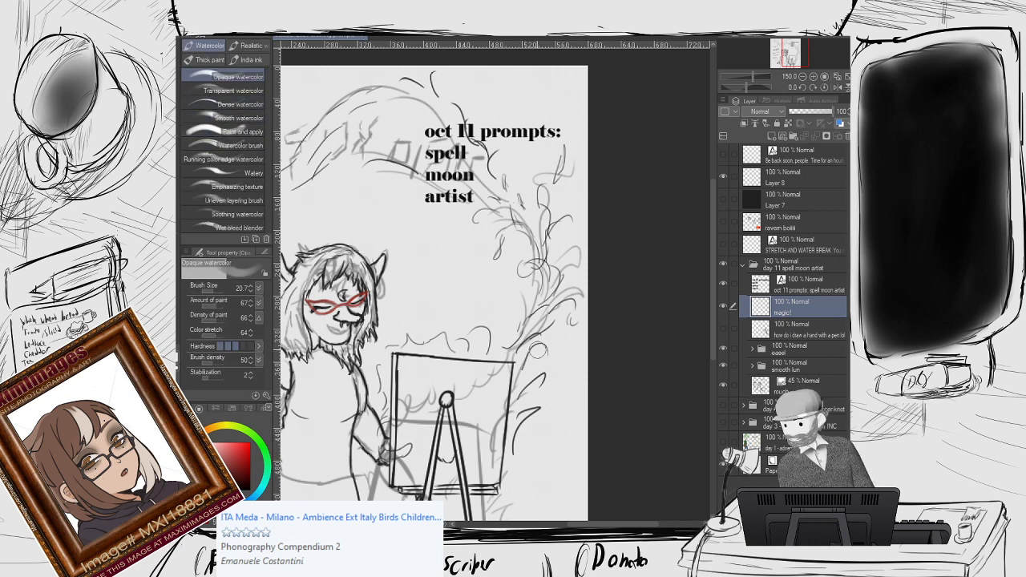
pyautogui.moveTo(529, 361)
pyautogui.mouseDown()
pyautogui.moveTo(520, 345)
pyautogui.moveTo(553, 312)
pyautogui.moveTo(529, 329)
pyautogui.moveTo(553, 264)
pyautogui.moveTo(516, 329)
pyautogui.moveTo(513, 274)
pyautogui.mouseUp()
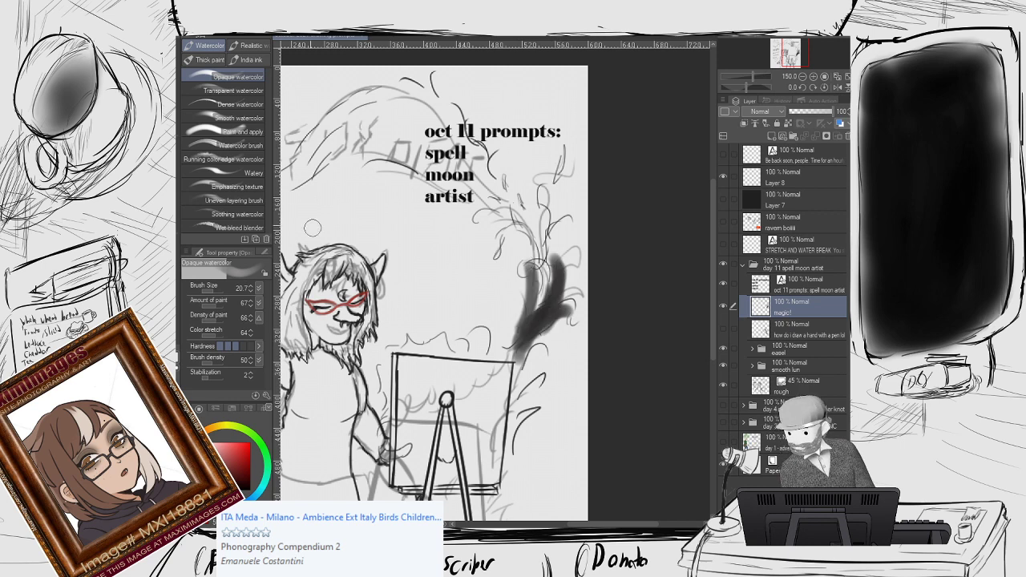
pyautogui.click(205, 119)
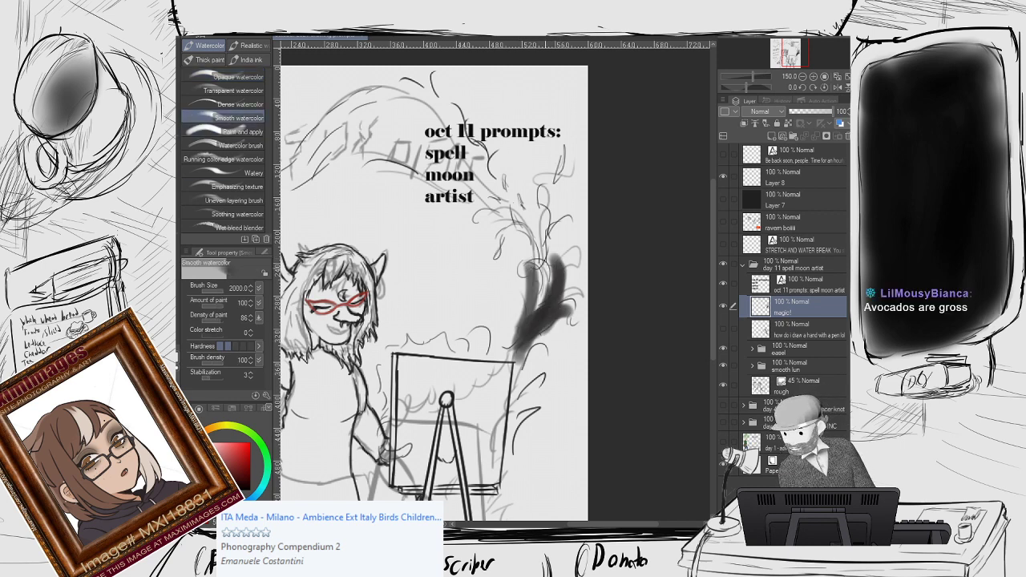
pyautogui.click(529, 304)
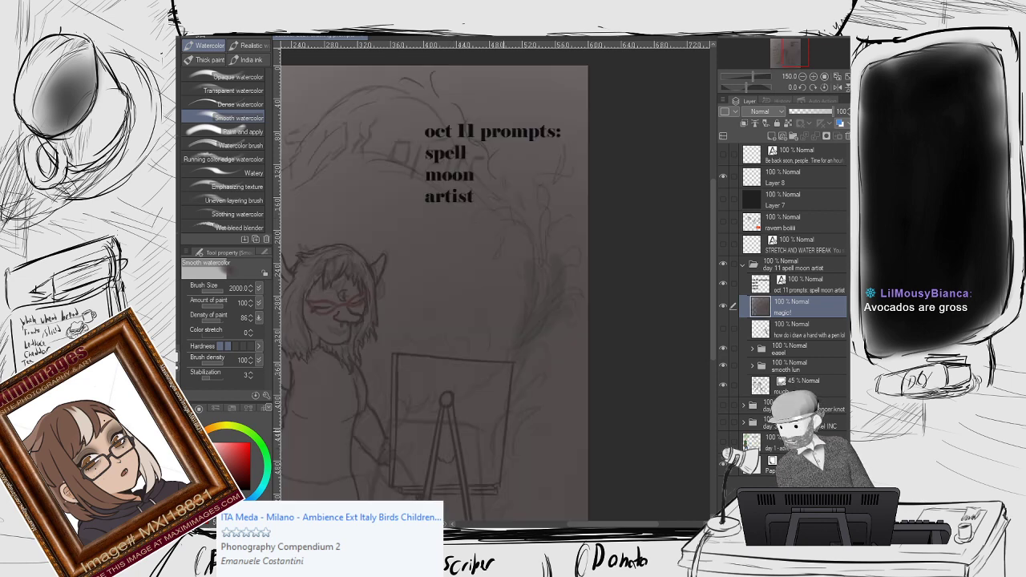
pyautogui.hotkey('ctrl', 'z')
pyautogui.hotkey('ctrl', 'y')
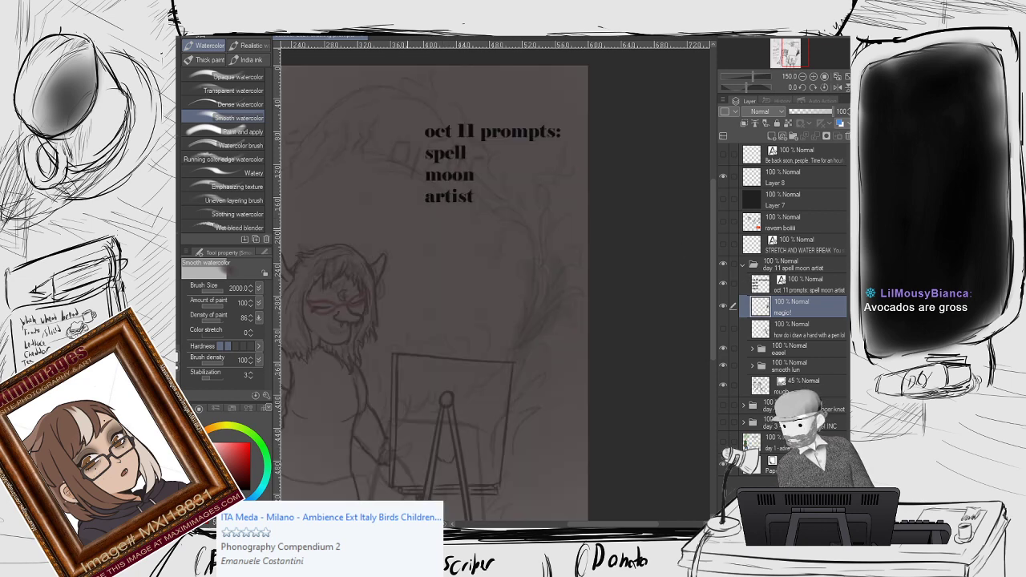
pyautogui.hotkey('ctrl', '0')
pyautogui.hotkey('ctrl', 'z')
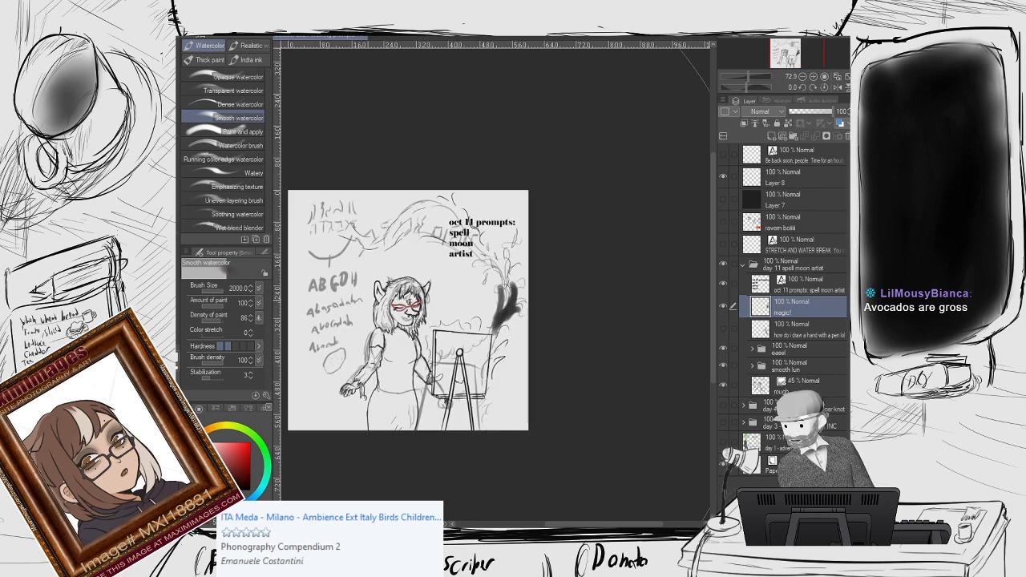
# Set the Smooth watercolor brush size to 16.1 and shade the branches beside the easel with dark and reddish-brown strokes.
pyautogui.click(213, 292)
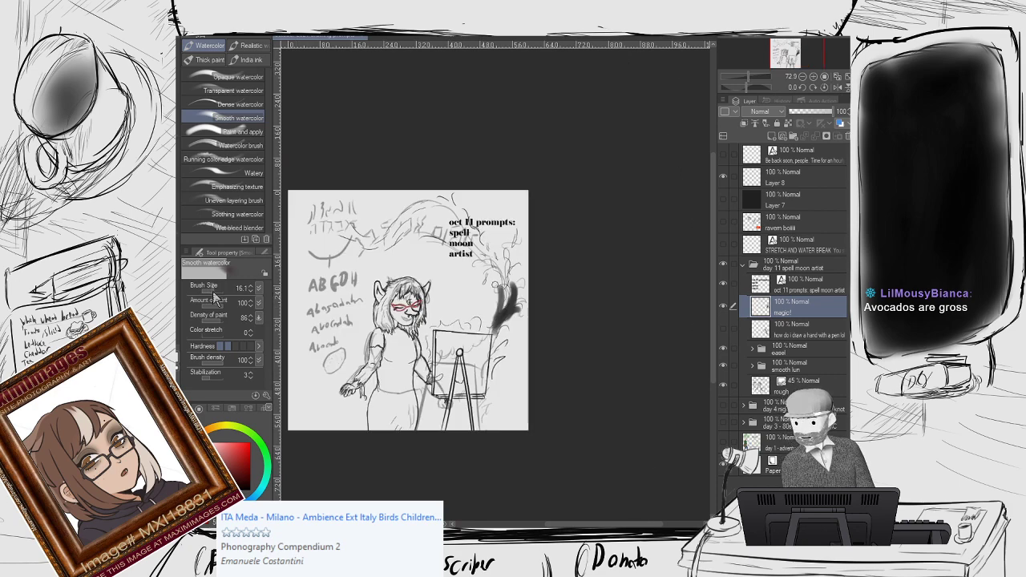
pyautogui.scroll(5, 533, 298)
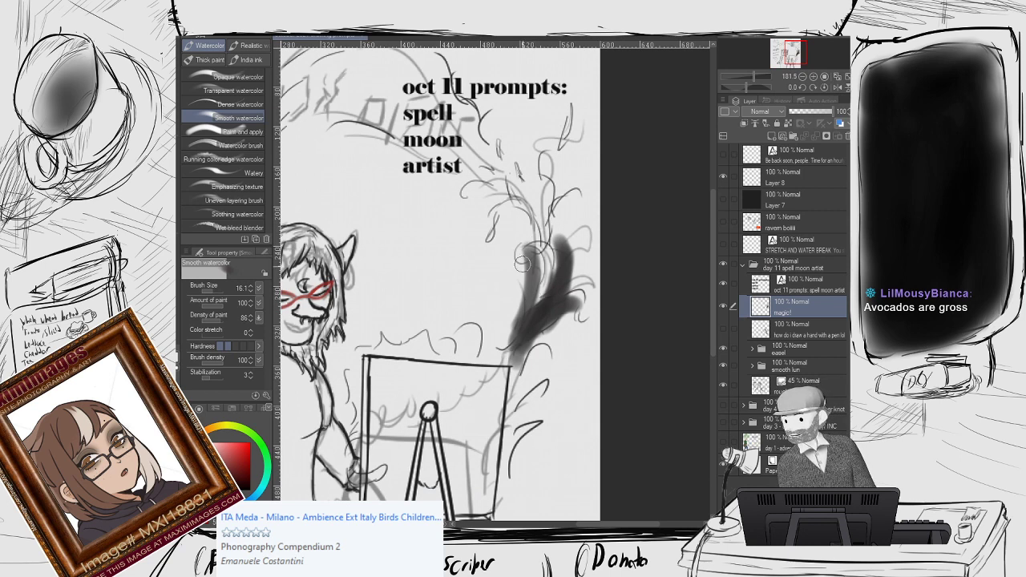
pyautogui.moveTo(524, 326)
pyautogui.mouseDown()
pyautogui.moveTo(572, 268)
pyautogui.moveTo(557, 293)
pyautogui.moveTo(552, 218)
pyautogui.moveTo(512, 294)
pyautogui.moveTo(517, 202)
pyautogui.mouseUp()
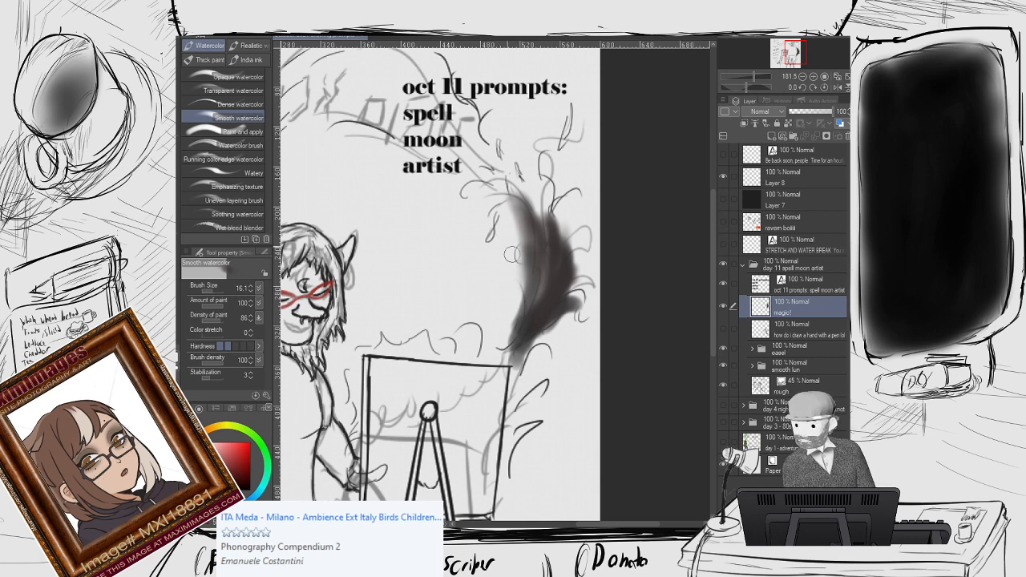
pyautogui.moveTo(517, 293)
pyautogui.mouseDown()
pyautogui.moveTo(485, 274)
pyautogui.moveTo(481, 218)
pyautogui.mouseUp()
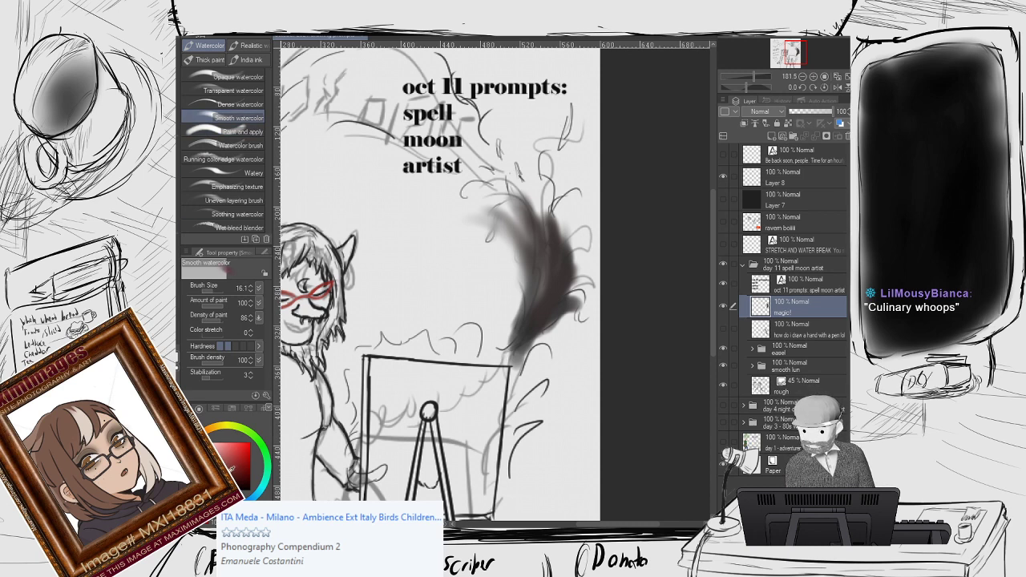
pyautogui.moveTo(537, 241)
pyautogui.mouseDown()
pyautogui.moveTo(497, 210)
pyautogui.moveTo(547, 263)
pyautogui.moveTo(557, 216)
pyautogui.moveTo(574, 198)
pyautogui.mouseUp()
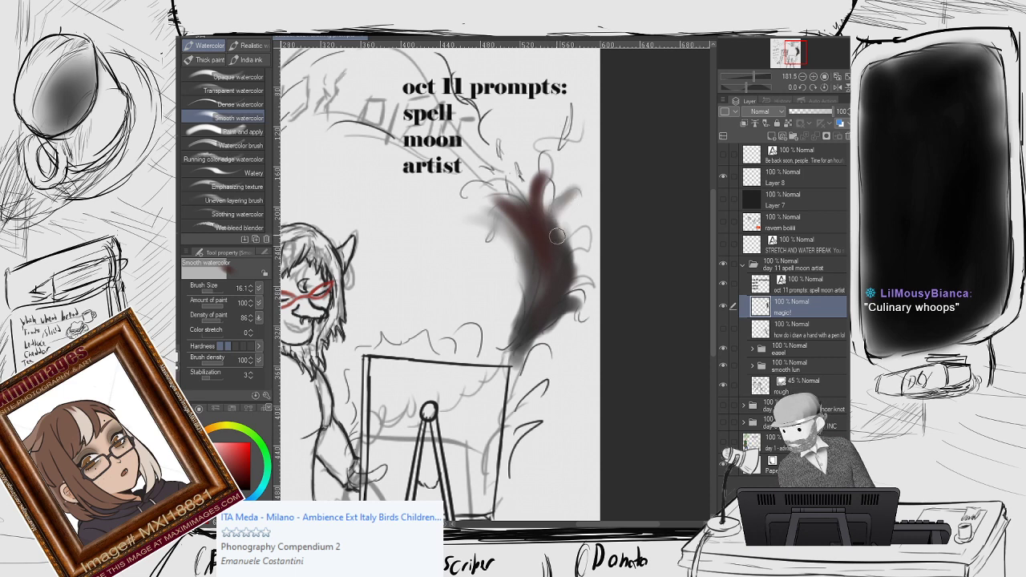
pyautogui.moveTo(553, 163)
pyautogui.mouseDown()
pyautogui.moveTo(571, 106)
pyautogui.moveTo(563, 132)
pyautogui.mouseUp()
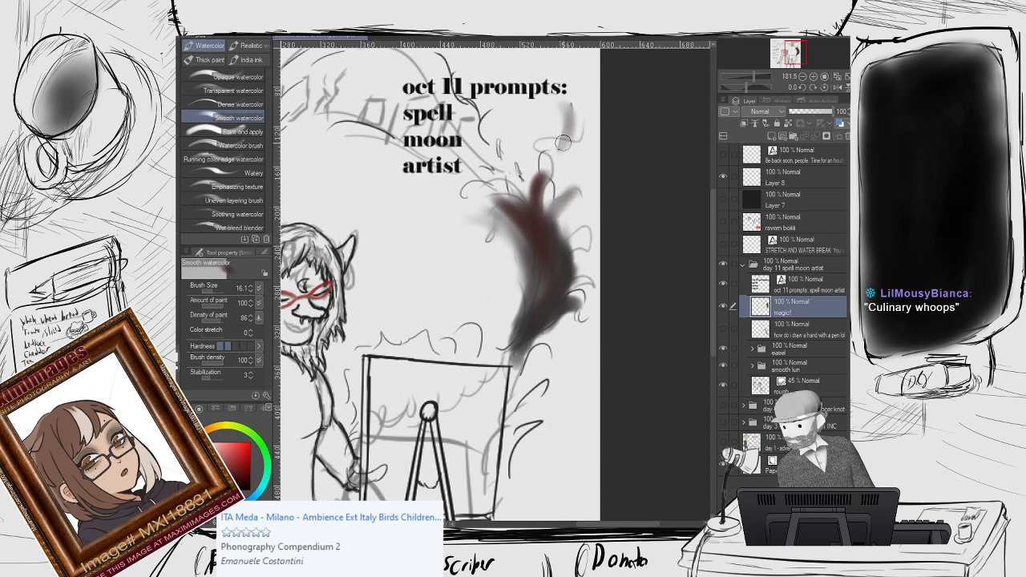
pyautogui.moveTo(554, 143); pyautogui.dragTo(541, 131)
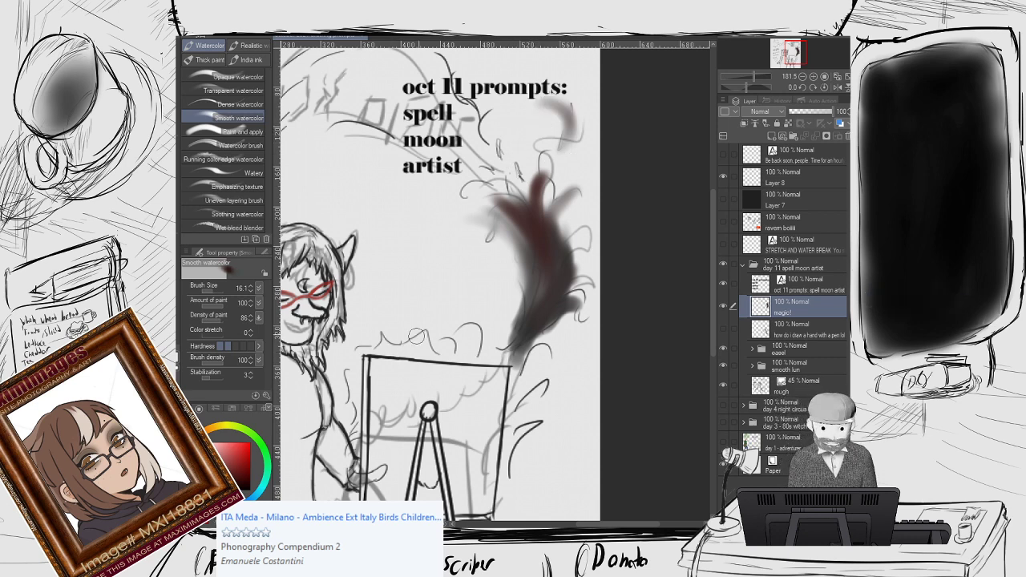
# Paint soft black strokes from the tops of the branches up behind the prompt text toward the arch.
pyautogui.moveTo(525, 210)
pyautogui.mouseDown()
pyautogui.moveTo(489, 165)
pyautogui.moveTo(517, 201)
pyautogui.moveTo(516, 152)
pyautogui.moveTo(517, 187)
pyautogui.moveTo(535, 202)
pyautogui.moveTo(540, 169)
pyautogui.moveTo(481, 199)
pyautogui.moveTo(511, 221)
pyautogui.moveTo(494, 212)
pyautogui.moveTo(505, 209)
pyautogui.moveTo(504, 143)
pyautogui.moveTo(476, 150)
pyautogui.moveTo(490, 111)
pyautogui.moveTo(516, 154)
pyautogui.mouseUp()
pyautogui.moveTo(464, 55); pyautogui.dragTo(515, 134)
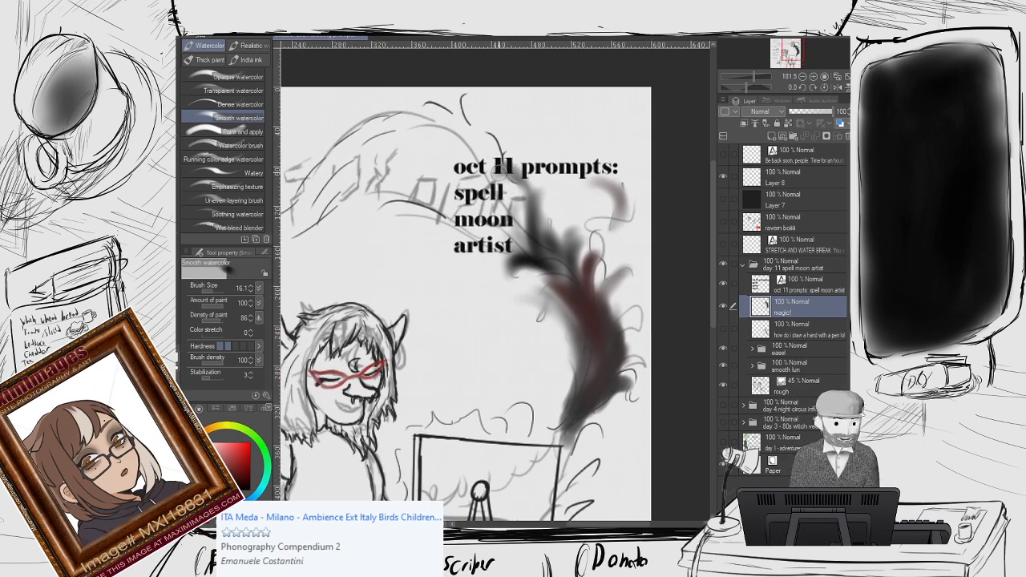
pyautogui.moveTo(509, 181)
pyautogui.mouseDown()
pyautogui.moveTo(520, 152)
pyautogui.moveTo(502, 173)
pyautogui.moveTo(514, 174)
pyautogui.moveTo(480, 156)
pyautogui.moveTo(473, 133)
pyautogui.moveTo(497, 171)
pyautogui.moveTo(461, 145)
pyautogui.moveTo(479, 93)
pyautogui.mouseUp()
pyautogui.hotkey('ctrl', 'z')
pyautogui.hotkey('ctrl', 'z')
pyautogui.hotkey('ctrl', 'z')
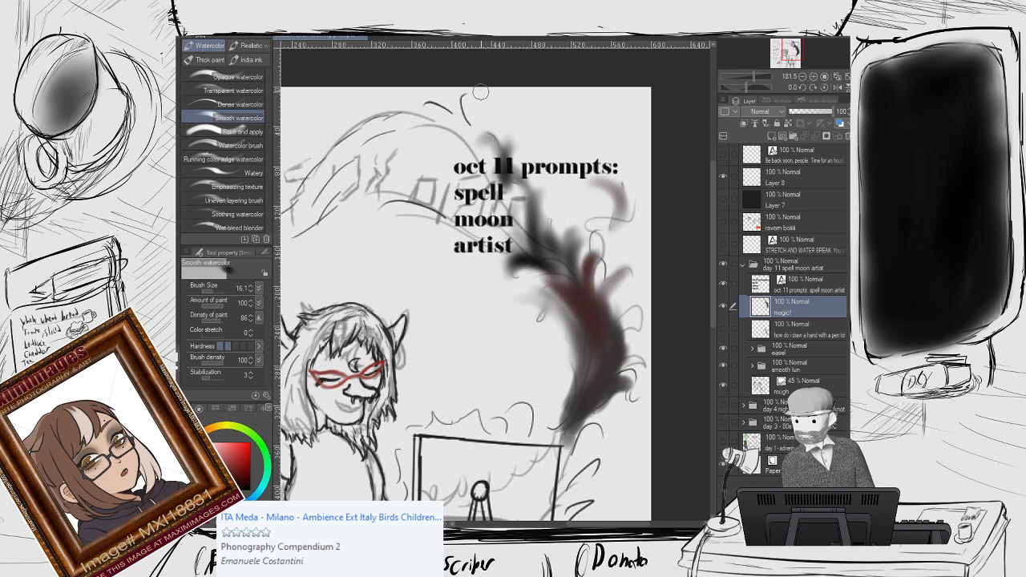
pyautogui.moveTo(521, 268)
pyautogui.mouseDown()
pyautogui.moveTo(533, 242)
pyautogui.moveTo(517, 207)
pyautogui.moveTo(530, 251)
pyautogui.moveTo(492, 278)
pyautogui.moveTo(471, 274)
pyautogui.moveTo(517, 238)
pyautogui.moveTo(508, 194)
pyautogui.moveTo(513, 229)
pyautogui.moveTo(508, 200)
pyautogui.moveTo(423, 242)
pyautogui.mouseUp()
pyautogui.moveTo(469, 217)
pyautogui.mouseDown()
pyautogui.moveTo(483, 240)
pyautogui.moveTo(432, 255)
pyautogui.mouseUp()
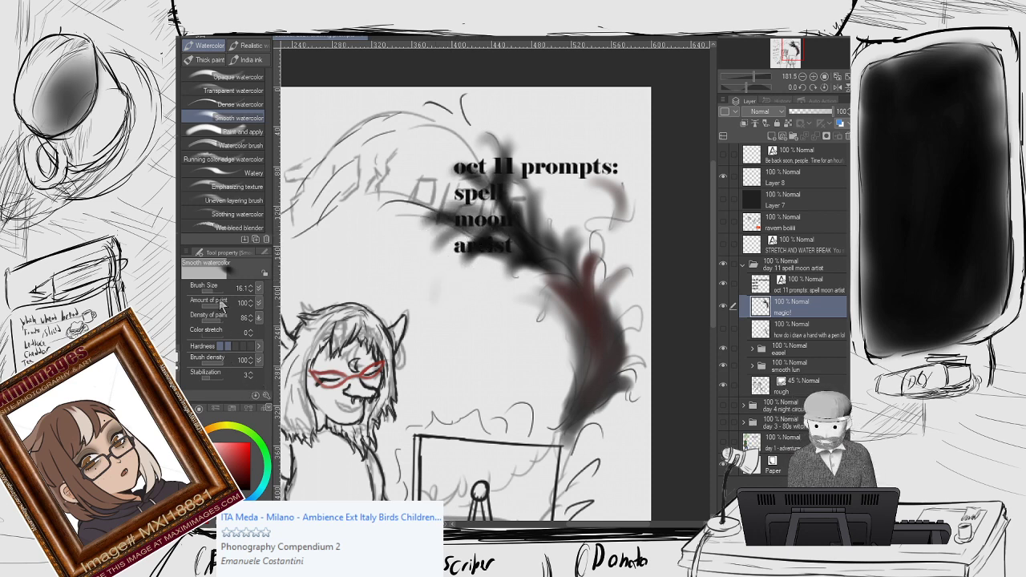
# Set the brush size to 7.5 and paint thin dark wisps along the inner edge of the flowing magic.
pyautogui.moveTo(212, 292); pyautogui.dragTo(210, 293)
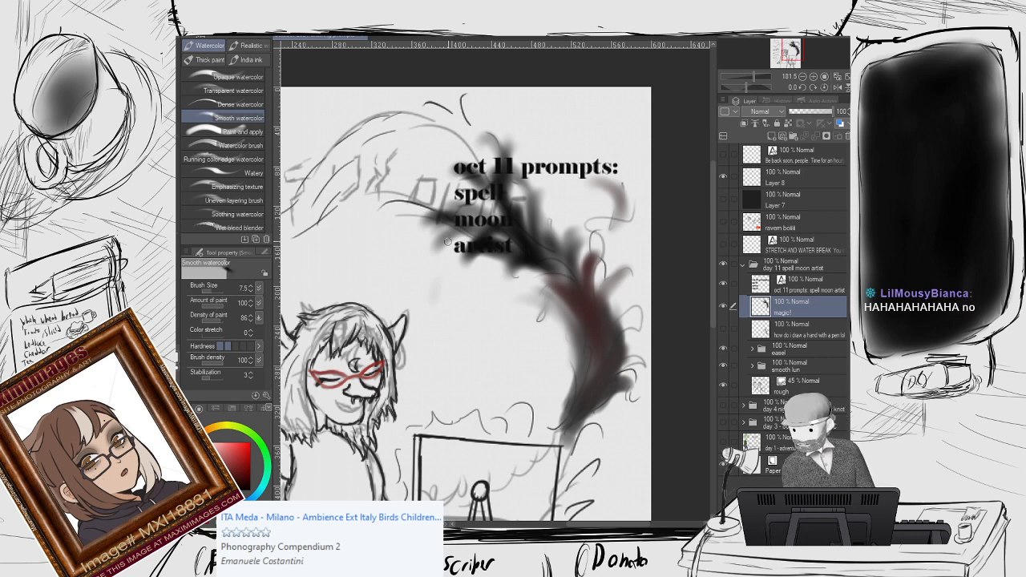
pyautogui.moveTo(446, 243)
pyautogui.mouseDown()
pyautogui.moveTo(446, 269)
pyautogui.moveTo(471, 256)
pyautogui.moveTo(487, 298)
pyautogui.moveTo(505, 295)
pyautogui.moveTo(514, 273)
pyautogui.mouseUp()
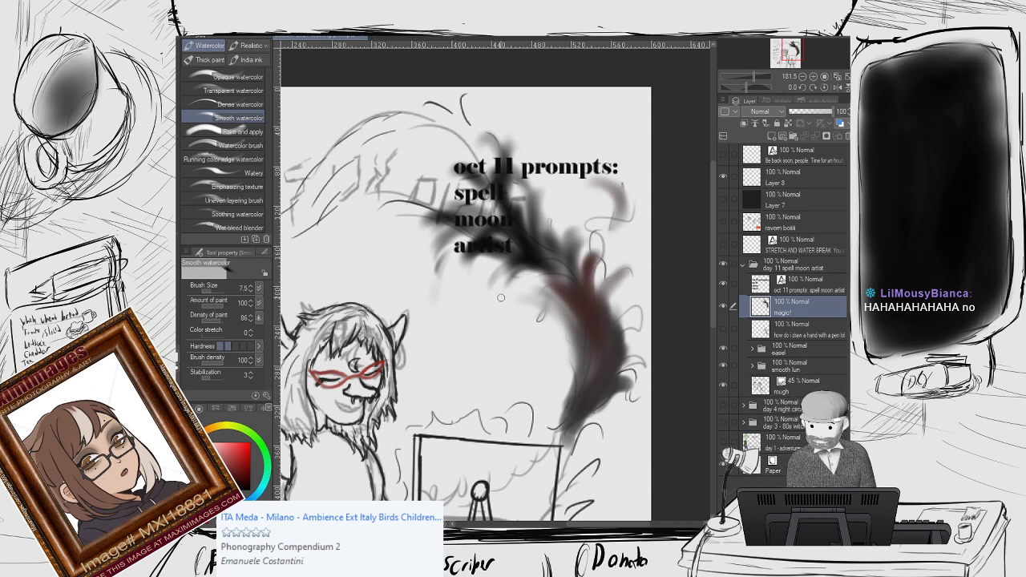
pyautogui.moveTo(566, 310)
pyautogui.mouseDown()
pyautogui.moveTo(518, 298)
pyautogui.moveTo(546, 270)
pyautogui.moveTo(532, 341)
pyautogui.mouseUp()
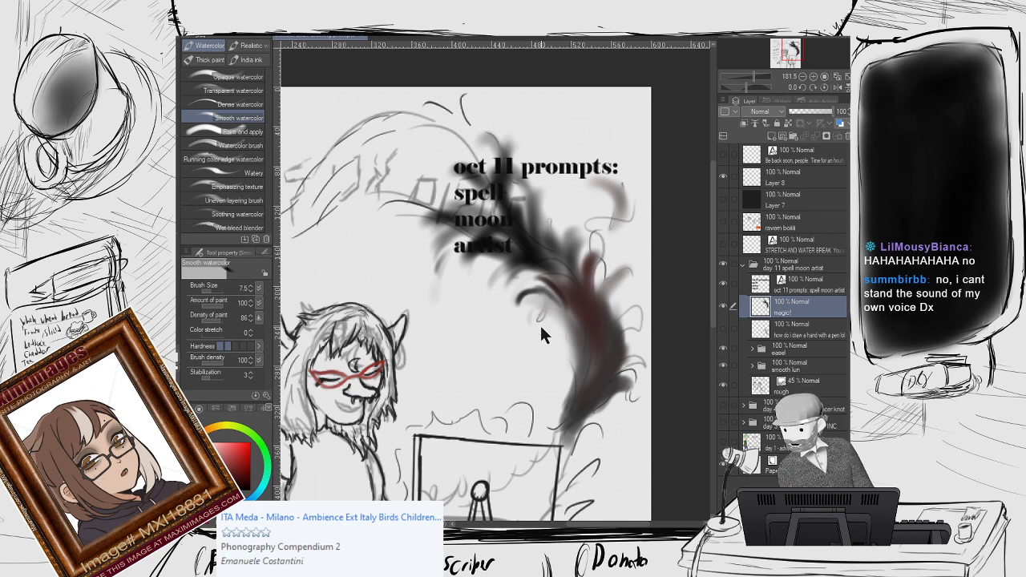
pyautogui.moveTo(550, 328)
pyautogui.mouseDown()
pyautogui.moveTo(529, 321)
pyautogui.moveTo(561, 316)
pyautogui.moveTo(527, 321)
pyautogui.mouseUp()
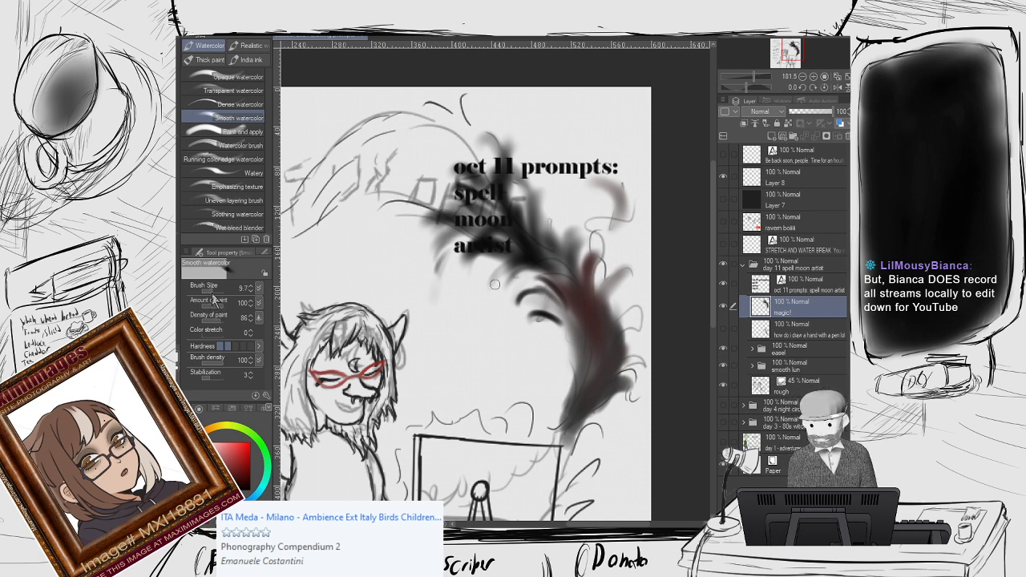
# Set the brush size to 16.1 and shade the magic above the prompt text and across the arch's crest in black.
pyautogui.moveTo(212, 290); pyautogui.dragTo(216, 292)
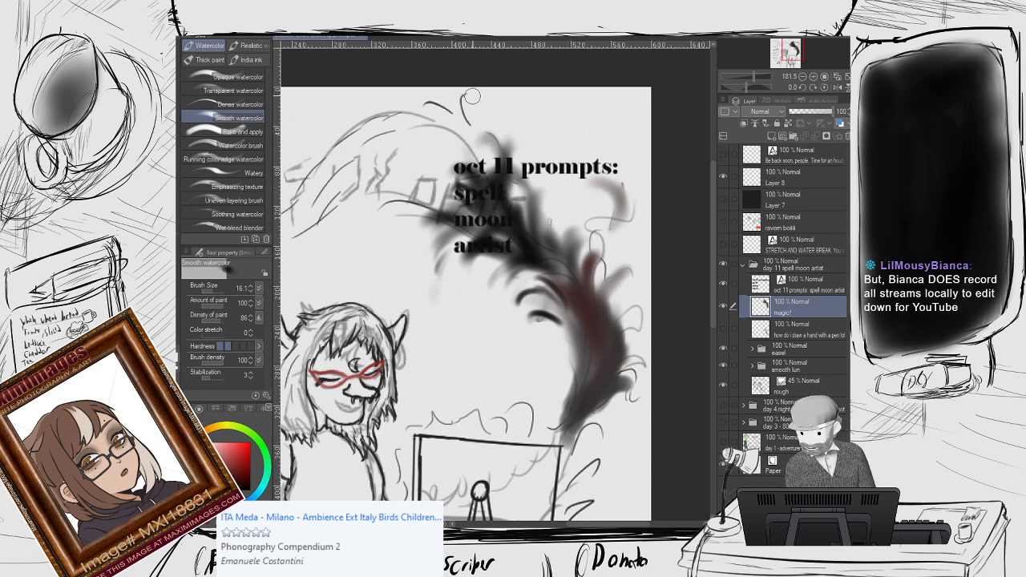
pyautogui.moveTo(456, 130)
pyautogui.mouseDown()
pyautogui.moveTo(456, 105)
pyautogui.moveTo(467, 102)
pyautogui.moveTo(461, 136)
pyautogui.mouseUp()
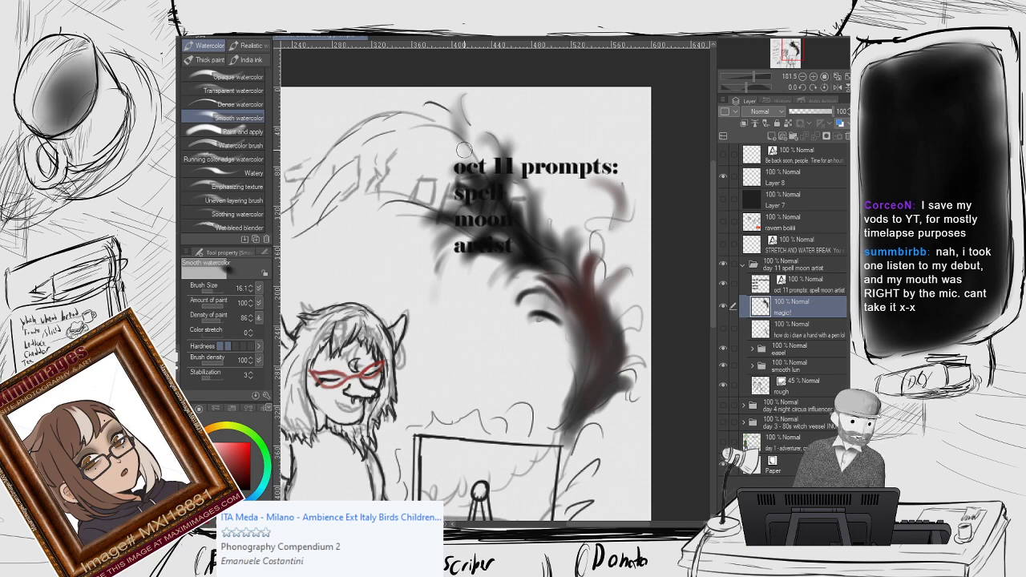
pyautogui.moveTo(473, 194); pyautogui.dragTo(541, 224)
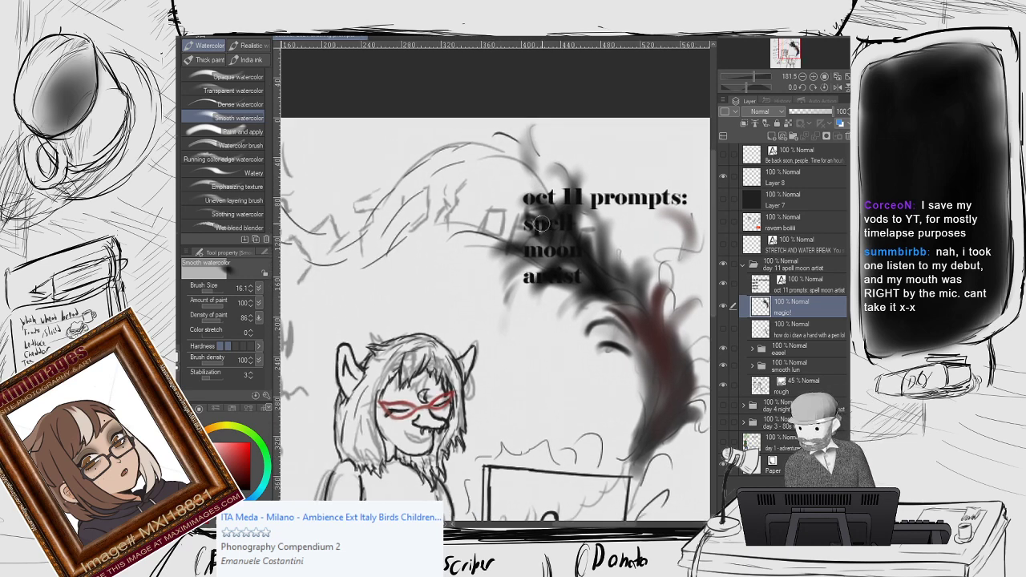
pyautogui.moveTo(572, 267); pyautogui.dragTo(577, 284)
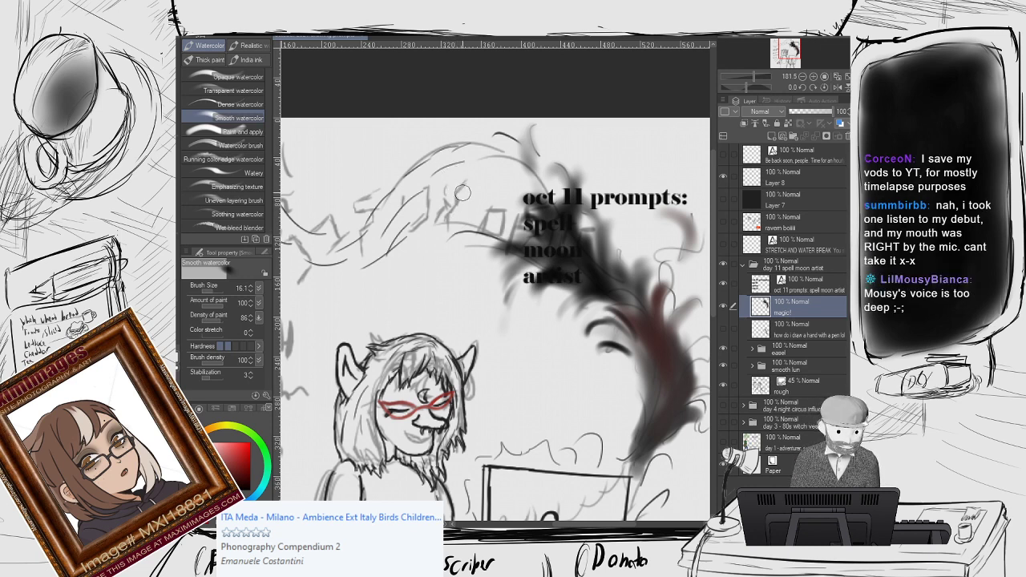
pyautogui.moveTo(490, 152)
pyautogui.mouseDown()
pyautogui.moveTo(528, 173)
pyautogui.moveTo(478, 163)
pyautogui.moveTo(469, 154)
pyautogui.moveTo(489, 141)
pyautogui.moveTo(453, 145)
pyautogui.moveTo(395, 200)
pyautogui.moveTo(367, 205)
pyautogui.mouseUp()
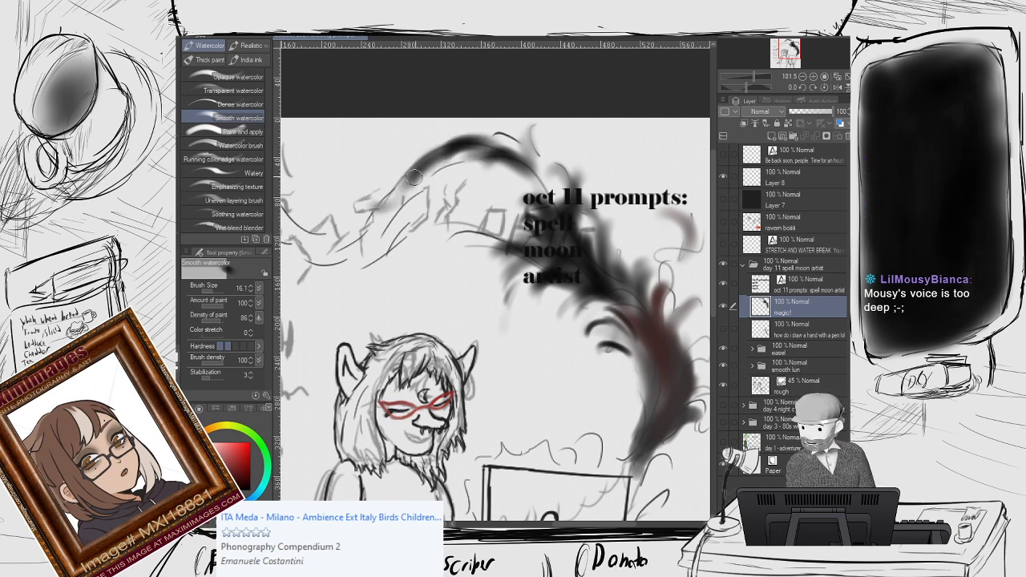
pyautogui.moveTo(471, 166)
pyautogui.mouseDown()
pyautogui.moveTo(457, 168)
pyautogui.moveTo(479, 154)
pyautogui.moveTo(401, 202)
pyautogui.moveTo(426, 174)
pyautogui.moveTo(389, 192)
pyautogui.moveTo(489, 176)
pyautogui.moveTo(449, 227)
pyautogui.moveTo(458, 186)
pyautogui.moveTo(396, 228)
pyautogui.moveTo(490, 183)
pyautogui.moveTo(460, 185)
pyautogui.moveTo(507, 222)
pyautogui.moveTo(454, 210)
pyautogui.moveTo(513, 230)
pyautogui.moveTo(448, 225)
pyautogui.moveTo(503, 226)
pyautogui.moveTo(451, 210)
pyautogui.moveTo(501, 218)
pyautogui.moveTo(457, 193)
pyautogui.moveTo(437, 229)
pyautogui.moveTo(400, 249)
pyautogui.moveTo(394, 192)
pyautogui.mouseUp()
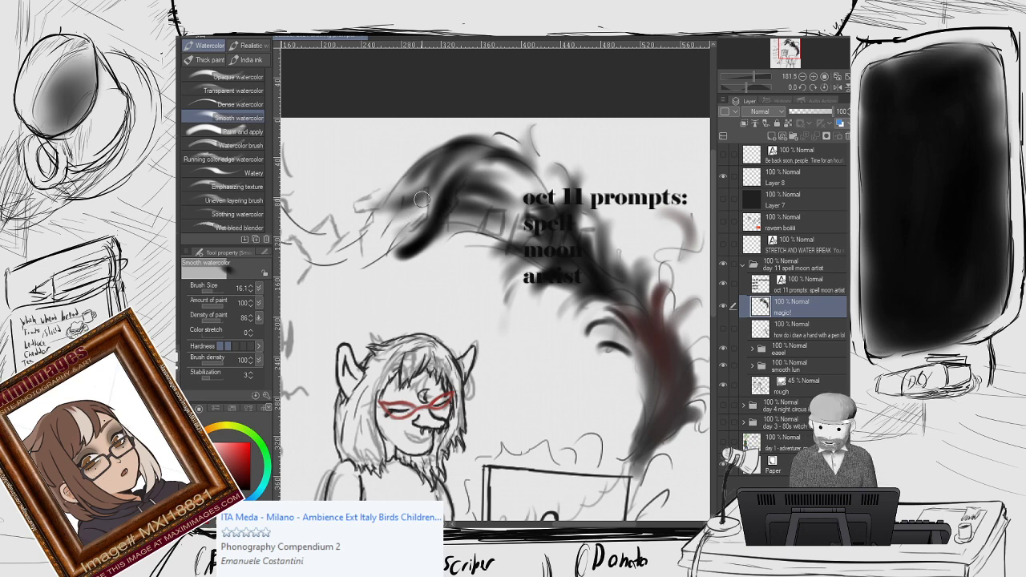
# Extend the black shading down the arch's far side into feathery strokes over the rough smile curve.
pyautogui.moveTo(421, 199)
pyautogui.mouseDown()
pyautogui.moveTo(513, 231)
pyautogui.moveTo(424, 258)
pyautogui.mouseUp()
pyautogui.moveTo(481, 209)
pyautogui.mouseDown()
pyautogui.moveTo(456, 230)
pyautogui.moveTo(409, 235)
pyautogui.moveTo(406, 217)
pyautogui.moveTo(434, 237)
pyautogui.moveTo(413, 189)
pyautogui.moveTo(420, 240)
pyautogui.mouseUp()
pyautogui.moveTo(434, 300)
pyautogui.mouseDown()
pyautogui.moveTo(467, 267)
pyautogui.moveTo(447, 288)
pyautogui.moveTo(382, 298)
pyautogui.moveTo(413, 296)
pyautogui.moveTo(403, 307)
pyautogui.moveTo(420, 297)
pyautogui.moveTo(390, 309)
pyautogui.moveTo(410, 303)
pyautogui.moveTo(405, 285)
pyautogui.moveTo(418, 267)
pyautogui.moveTo(433, 269)
pyautogui.moveTo(379, 197)
pyautogui.moveTo(404, 235)
pyautogui.moveTo(362, 214)
pyautogui.moveTo(397, 257)
pyautogui.moveTo(354, 243)
pyautogui.moveTo(406, 251)
pyautogui.moveTo(412, 264)
pyautogui.moveTo(376, 273)
pyautogui.moveTo(373, 288)
pyautogui.moveTo(414, 280)
pyautogui.moveTo(369, 272)
pyautogui.moveTo(354, 295)
pyautogui.moveTo(410, 282)
pyautogui.moveTo(415, 313)
pyautogui.mouseUp()
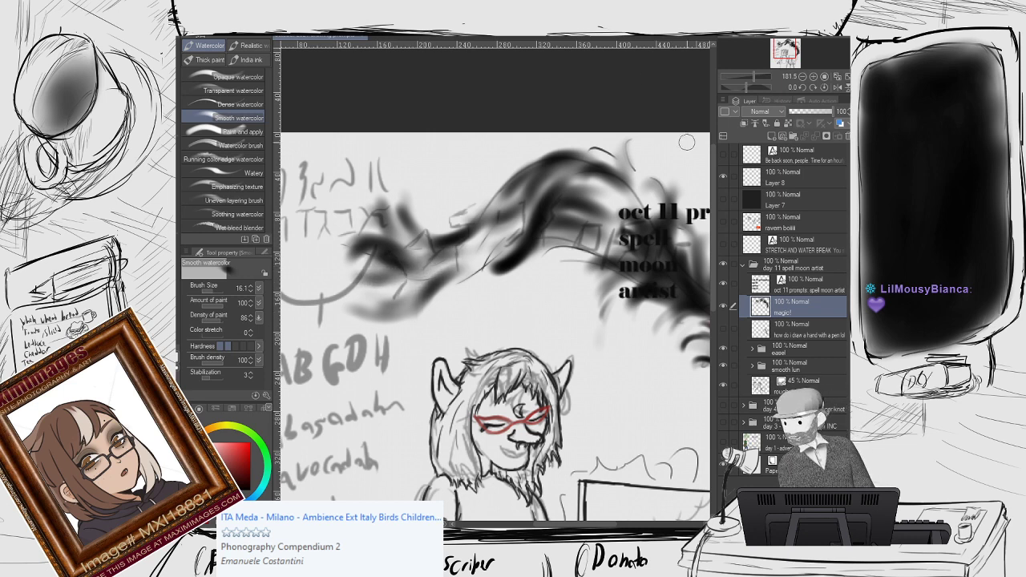
# Add a new layer below magic! and paint blue-violet shading through the arch and along the inner curve above the easel.
pyautogui.click(771, 137)
pyautogui.moveTo(814, 327); pyautogui.dragTo(813, 339)
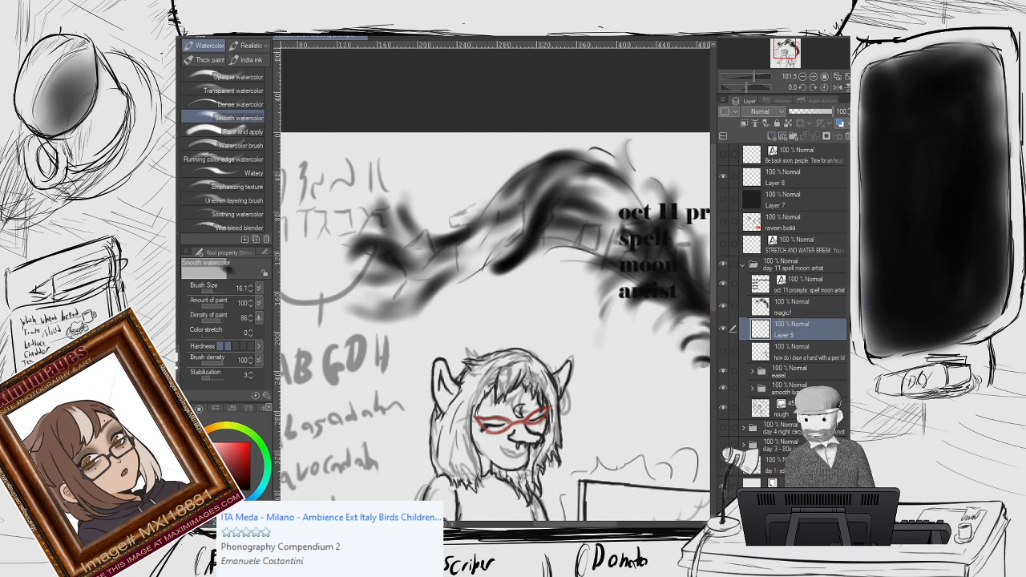
pyautogui.press('x')
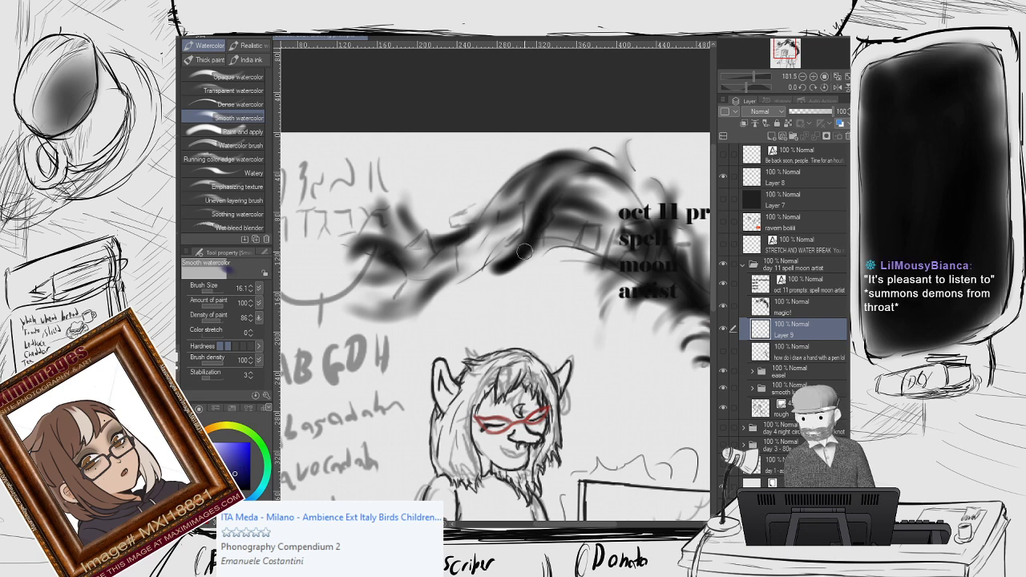
pyautogui.moveTo(524, 205)
pyautogui.mouseDown()
pyautogui.moveTo(424, 274)
pyautogui.moveTo(492, 236)
pyautogui.moveTo(407, 269)
pyautogui.mouseUp()
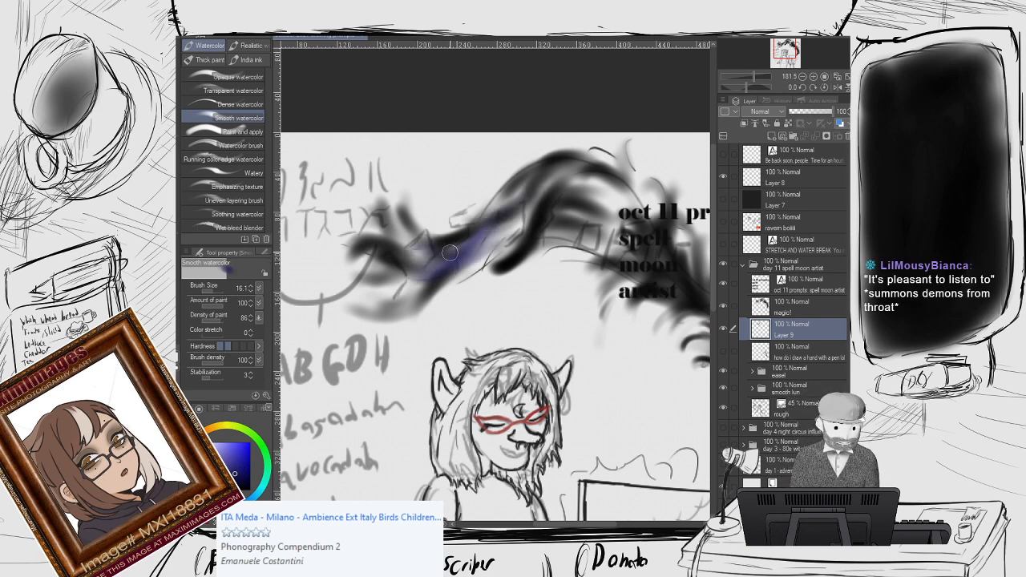
pyautogui.moveTo(453, 246)
pyautogui.mouseDown()
pyautogui.moveTo(441, 268)
pyautogui.moveTo(452, 261)
pyautogui.moveTo(381, 312)
pyautogui.moveTo(471, 254)
pyautogui.moveTo(506, 268)
pyautogui.moveTo(492, 241)
pyautogui.moveTo(528, 226)
pyautogui.moveTo(540, 205)
pyautogui.moveTo(448, 265)
pyautogui.moveTo(488, 257)
pyautogui.moveTo(439, 286)
pyautogui.moveTo(486, 274)
pyautogui.moveTo(430, 291)
pyautogui.moveTo(436, 280)
pyautogui.moveTo(509, 261)
pyautogui.moveTo(474, 282)
pyautogui.moveTo(570, 244)
pyautogui.mouseUp()
pyautogui.moveTo(595, 206)
pyautogui.mouseDown()
pyautogui.moveTo(614, 226)
pyautogui.moveTo(609, 200)
pyautogui.moveTo(565, 192)
pyautogui.moveTo(609, 220)
pyautogui.moveTo(543, 240)
pyautogui.moveTo(577, 212)
pyautogui.moveTo(611, 209)
pyautogui.moveTo(666, 261)
pyautogui.mouseUp()
pyautogui.moveTo(573, 184); pyautogui.dragTo(434, 165)
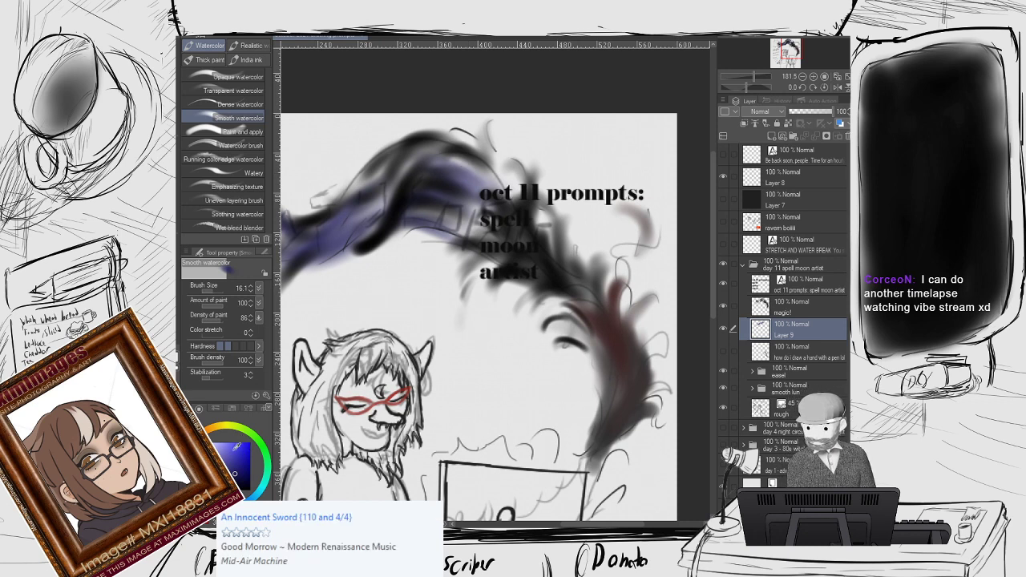
pyautogui.moveTo(599, 406)
pyautogui.mouseDown()
pyautogui.moveTo(572, 411)
pyautogui.moveTo(548, 360)
pyautogui.mouseUp()
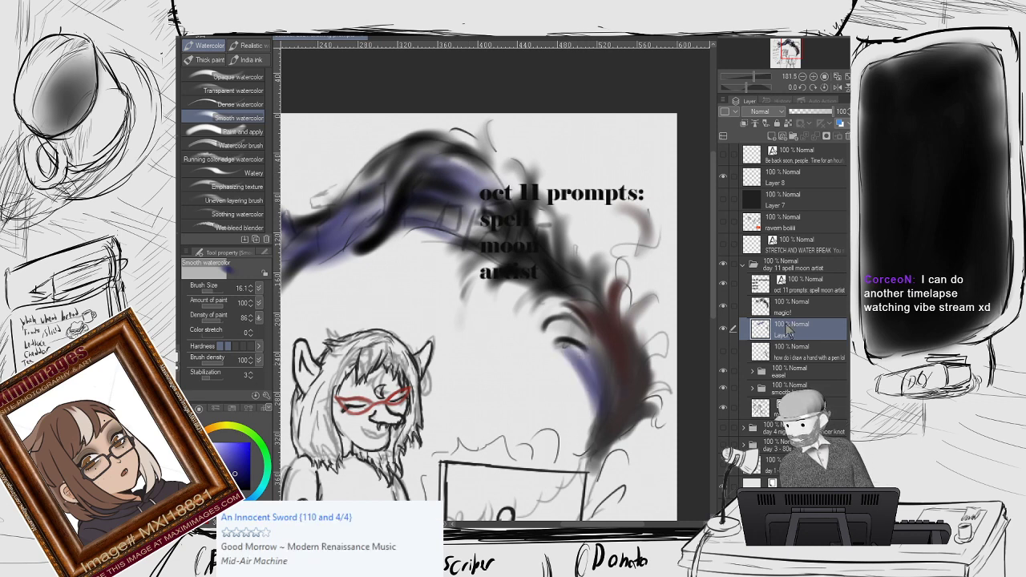
# On the magic! layer, paint blue along the branches' outer side and red accents from the branches across the arch.
pyautogui.click(789, 306)
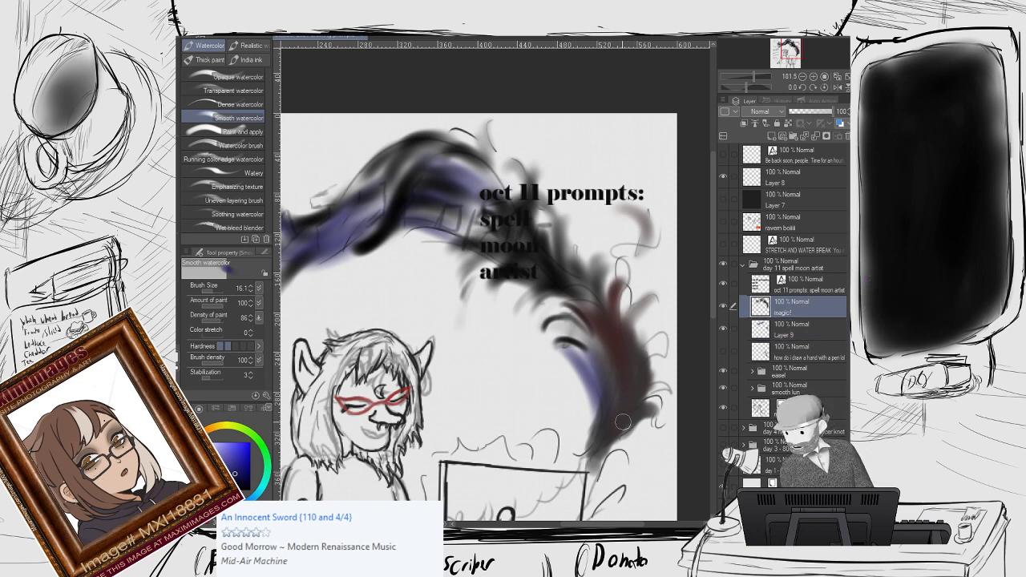
pyautogui.moveTo(625, 420)
pyautogui.mouseDown()
pyautogui.moveTo(620, 396)
pyautogui.moveTo(626, 371)
pyautogui.moveTo(603, 311)
pyautogui.moveTo(623, 296)
pyautogui.mouseUp()
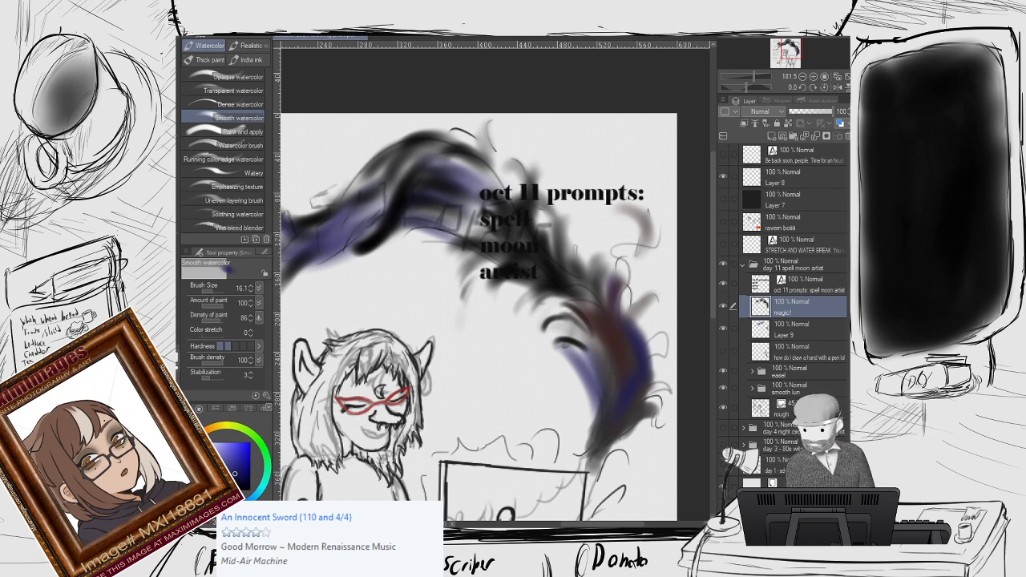
pyautogui.click(247, 474)
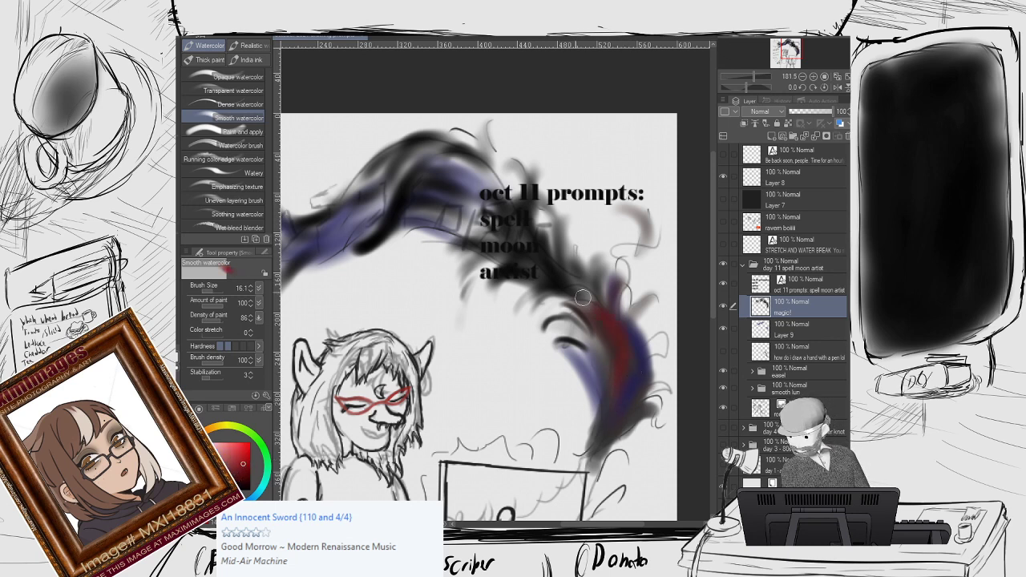
pyautogui.moveTo(598, 338)
pyautogui.mouseDown()
pyautogui.moveTo(581, 368)
pyautogui.moveTo(530, 333)
pyautogui.mouseUp()
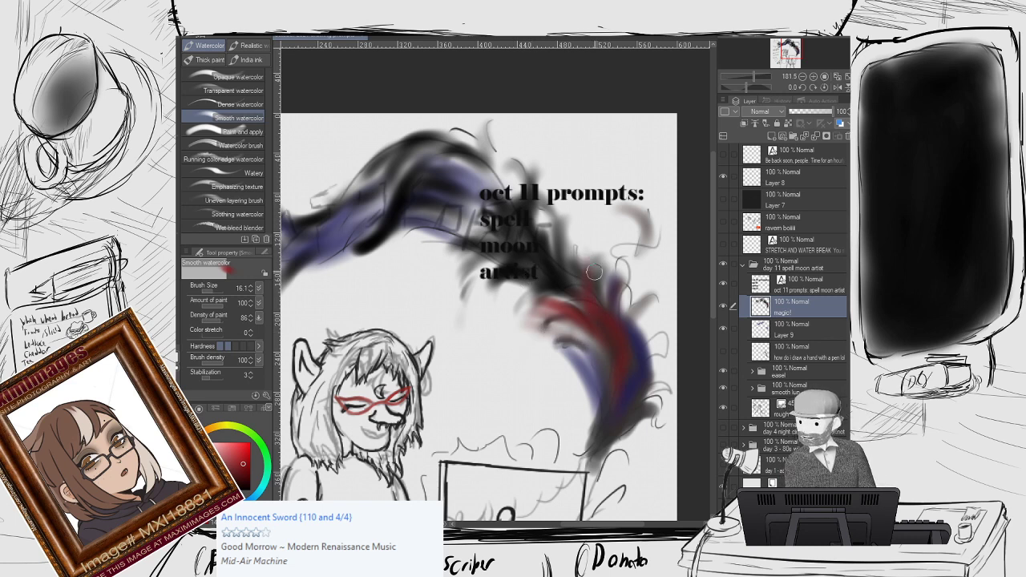
pyautogui.moveTo(563, 263)
pyautogui.mouseDown()
pyautogui.moveTo(562, 215)
pyautogui.moveTo(553, 240)
pyautogui.moveTo(541, 198)
pyautogui.moveTo(516, 233)
pyautogui.moveTo(464, 150)
pyautogui.moveTo(437, 144)
pyautogui.mouseUp()
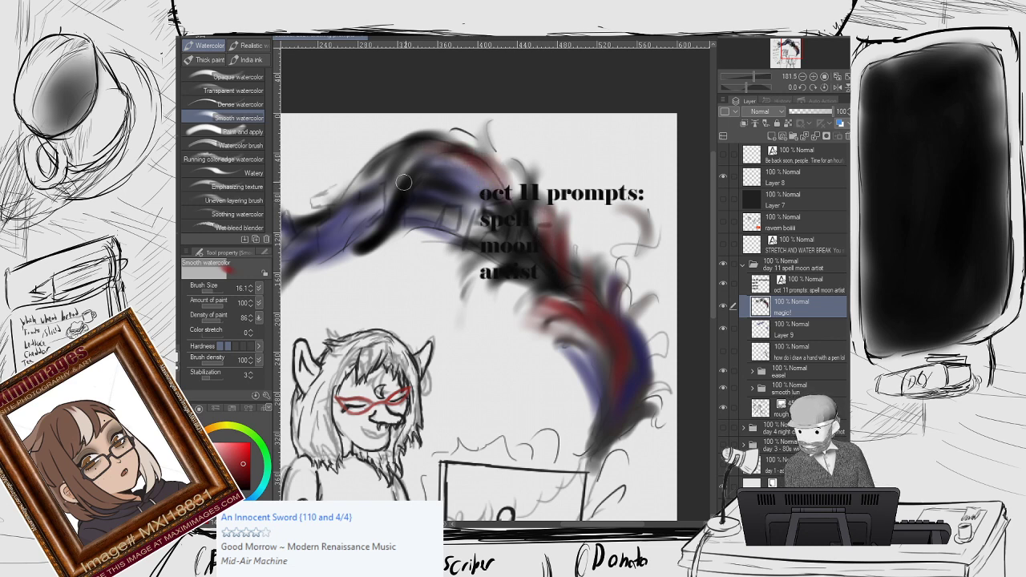
pyautogui.moveTo(453, 226)
pyautogui.mouseDown()
pyautogui.moveTo(478, 241)
pyautogui.moveTo(424, 245)
pyautogui.moveTo(409, 227)
pyautogui.moveTo(416, 254)
pyautogui.moveTo(444, 251)
pyautogui.moveTo(375, 271)
pyautogui.moveTo(418, 241)
pyautogui.moveTo(416, 210)
pyautogui.moveTo(426, 206)
pyautogui.moveTo(393, 221)
pyautogui.moveTo(371, 254)
pyautogui.moveTo(415, 243)
pyautogui.moveTo(366, 259)
pyautogui.moveTo(335, 251)
pyautogui.moveTo(439, 270)
pyautogui.mouseUp()
pyautogui.moveTo(413, 232)
pyautogui.mouseDown()
pyautogui.moveTo(437, 197)
pyautogui.moveTo(425, 163)
pyautogui.moveTo(376, 187)
pyautogui.moveTo(382, 213)
pyautogui.moveTo(402, 169)
pyautogui.mouseUp()
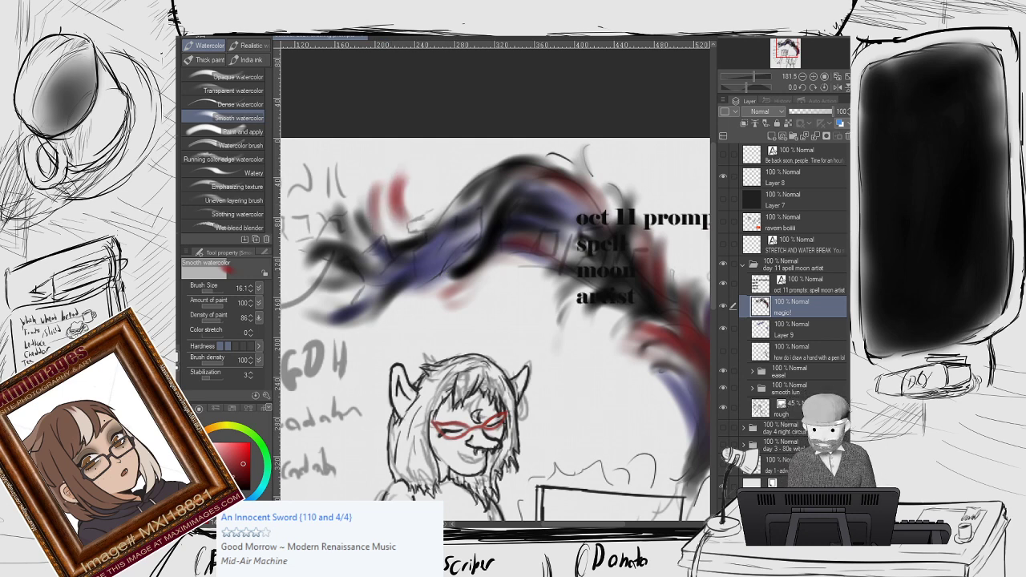
# Switch the color back to blue and paint strokes through the feathery far end and underside of the arch.
pyautogui.click(226, 506)
pyautogui.moveTo(399, 256)
pyautogui.mouseDown()
pyautogui.moveTo(371, 218)
pyautogui.moveTo(393, 172)
pyautogui.moveTo(394, 249)
pyautogui.moveTo(373, 262)
pyautogui.mouseUp()
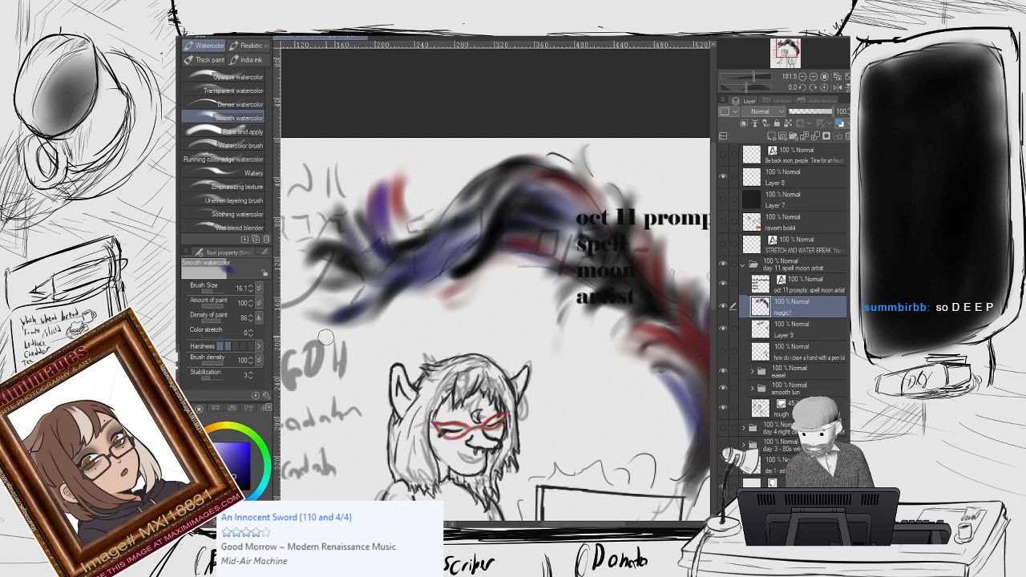
pyautogui.moveTo(381, 280)
pyautogui.mouseDown()
pyautogui.moveTo(347, 284)
pyautogui.moveTo(365, 281)
pyautogui.moveTo(354, 219)
pyautogui.moveTo(385, 228)
pyautogui.moveTo(375, 259)
pyautogui.moveTo(390, 286)
pyautogui.moveTo(370, 267)
pyautogui.moveTo(387, 278)
pyautogui.moveTo(387, 258)
pyautogui.moveTo(359, 231)
pyautogui.mouseUp()
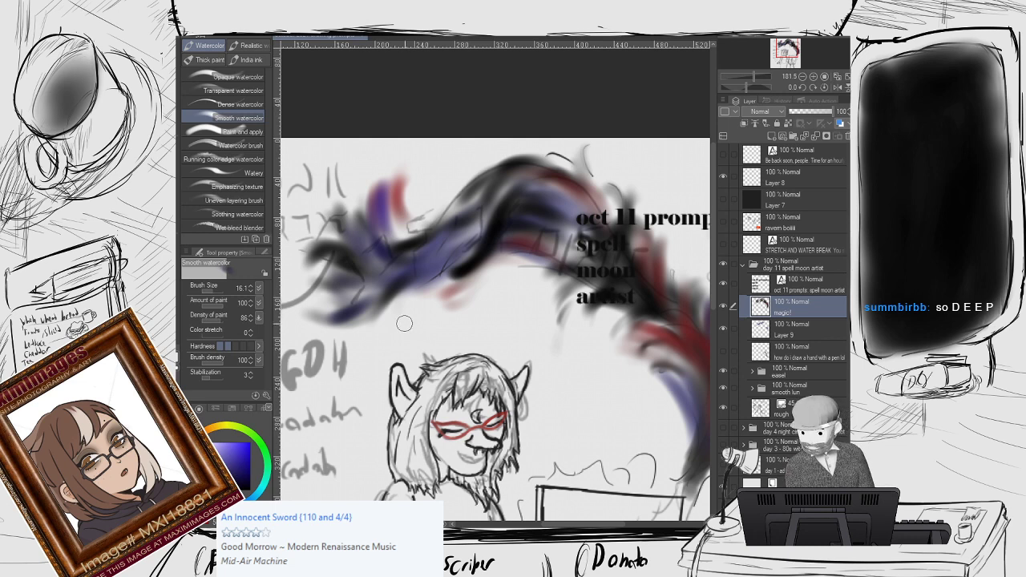
pyautogui.moveTo(413, 305); pyautogui.dragTo(420, 301)
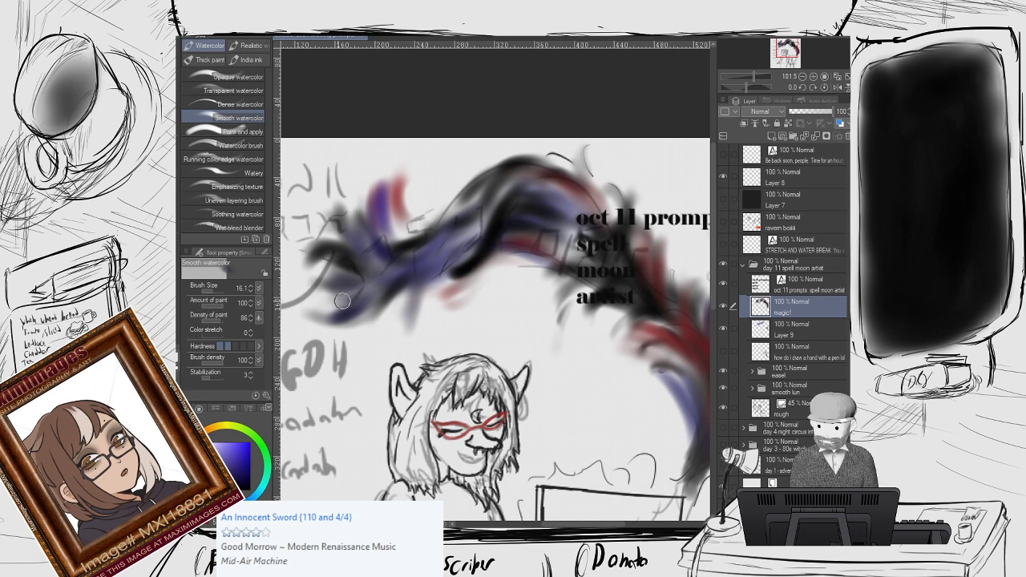
# Paint wispy dark strokes curling off the inner and outer edges of the magic arch above the easel.
pyautogui.moveTo(486, 263); pyautogui.dragTo(469, 295)
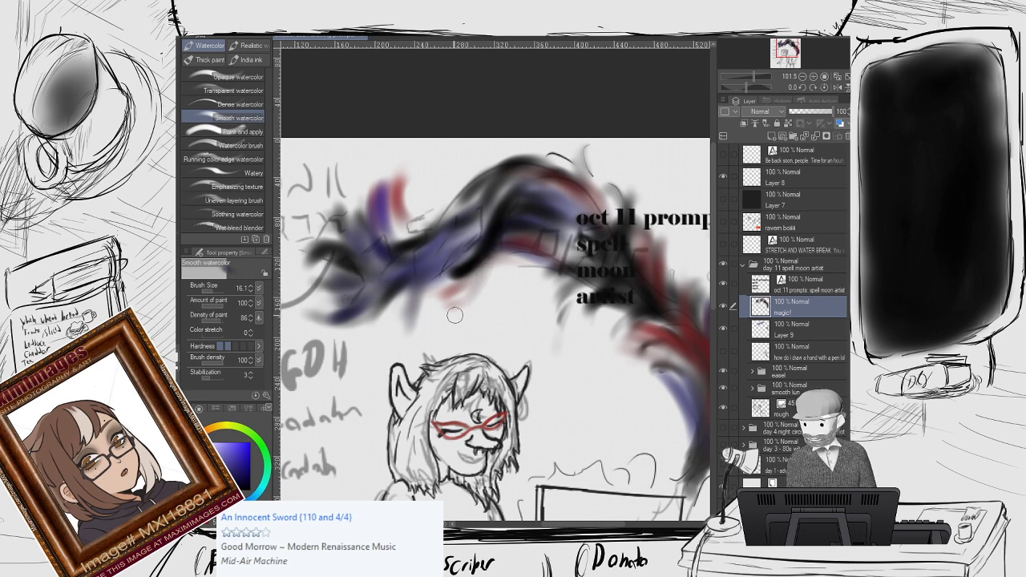
pyautogui.scroll(-3, 430, 302)
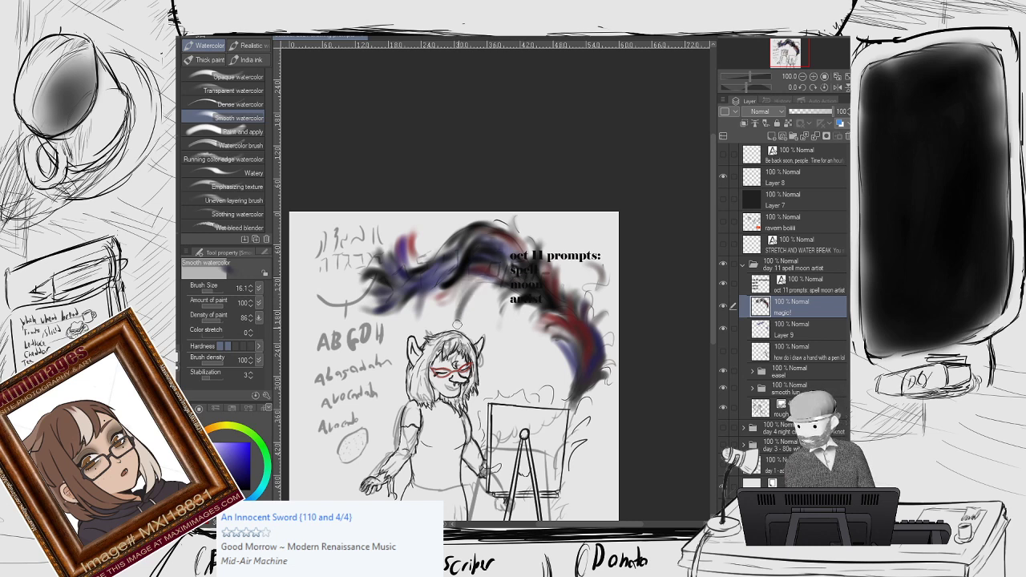
pyautogui.moveTo(456, 325)
pyautogui.mouseDown()
pyautogui.moveTo(483, 282)
pyautogui.moveTo(491, 355)
pyautogui.mouseUp()
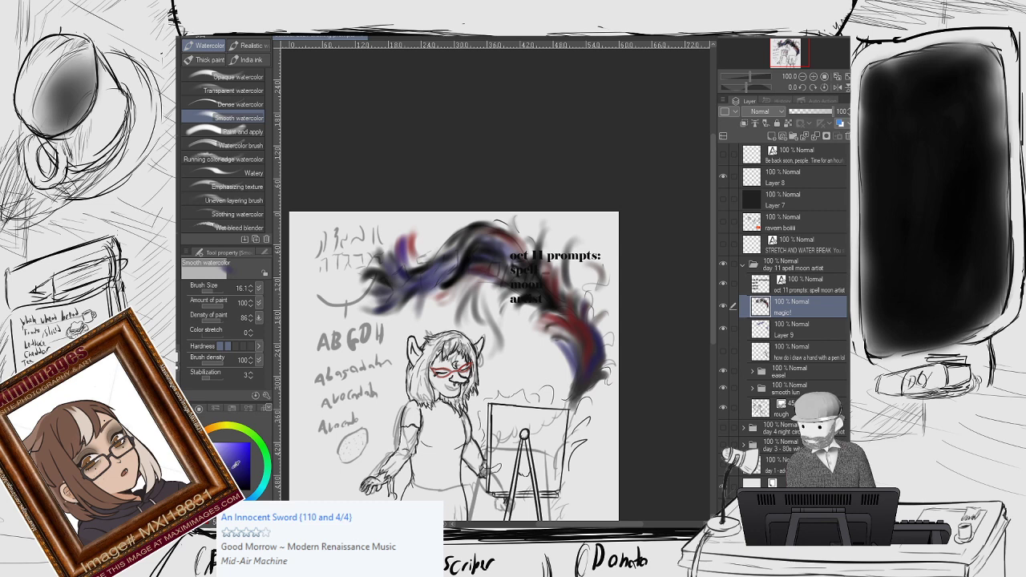
# Set the brush size to 7.5 and paint thin blue and red wisps down the canvas's outer side.
pyautogui.click(211, 291)
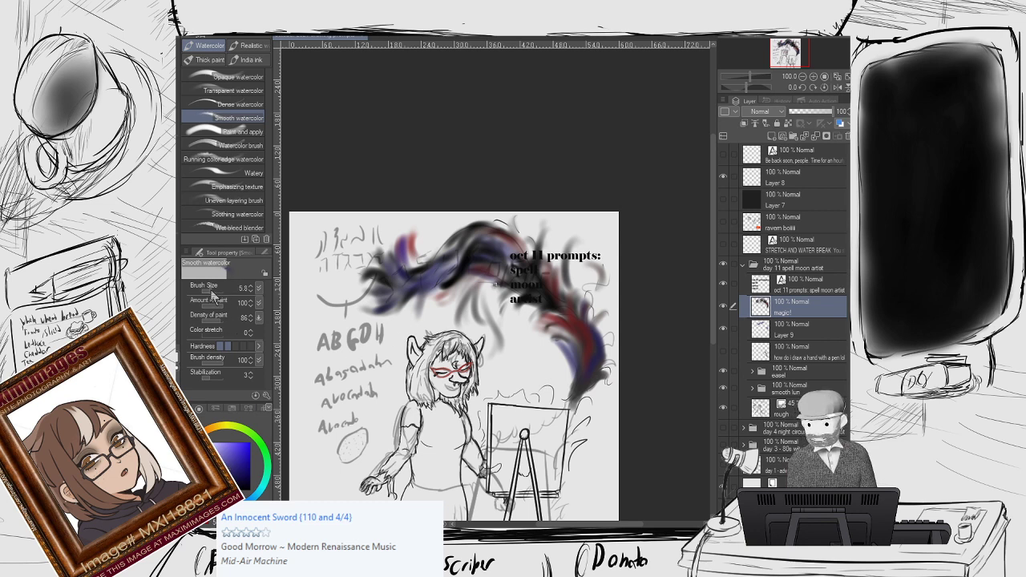
pyautogui.moveTo(213, 295); pyautogui.dragTo(216, 298)
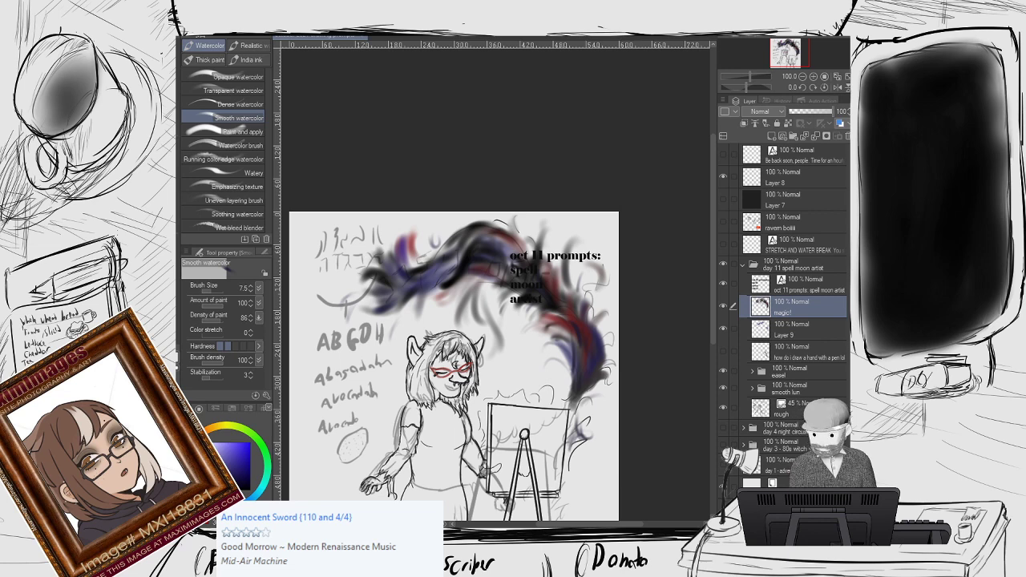
pyautogui.press('x')
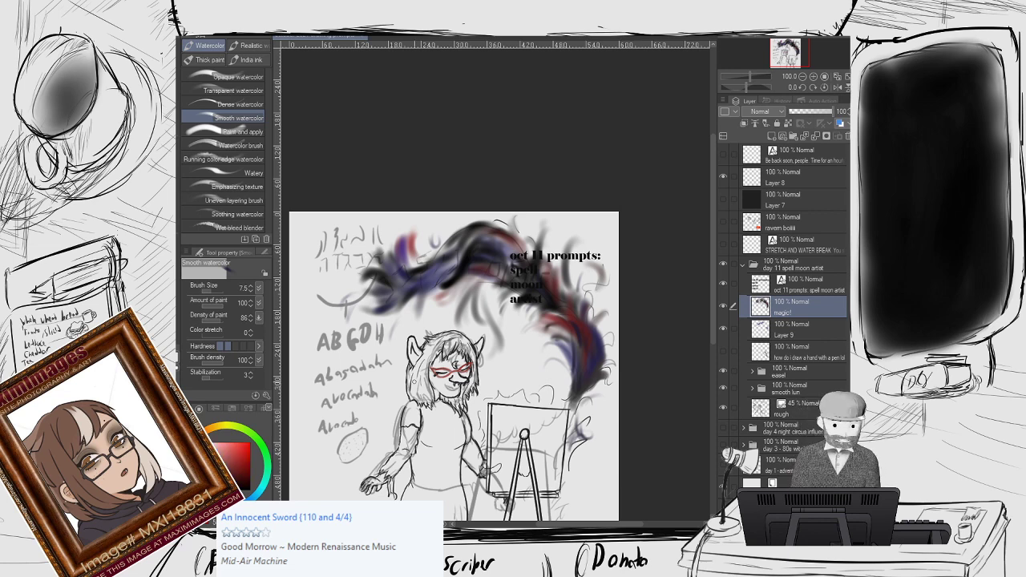
pyautogui.moveTo(506, 372); pyautogui.dragTo(480, 207)
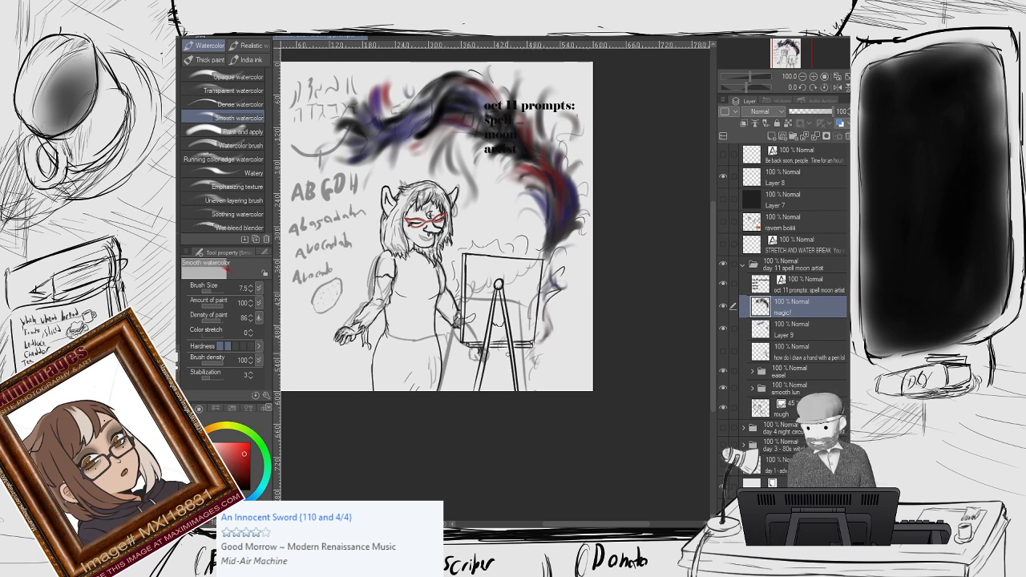
pyautogui.moveTo(542, 316)
pyautogui.mouseDown()
pyautogui.moveTo(550, 339)
pyautogui.moveTo(540, 366)
pyautogui.mouseUp()
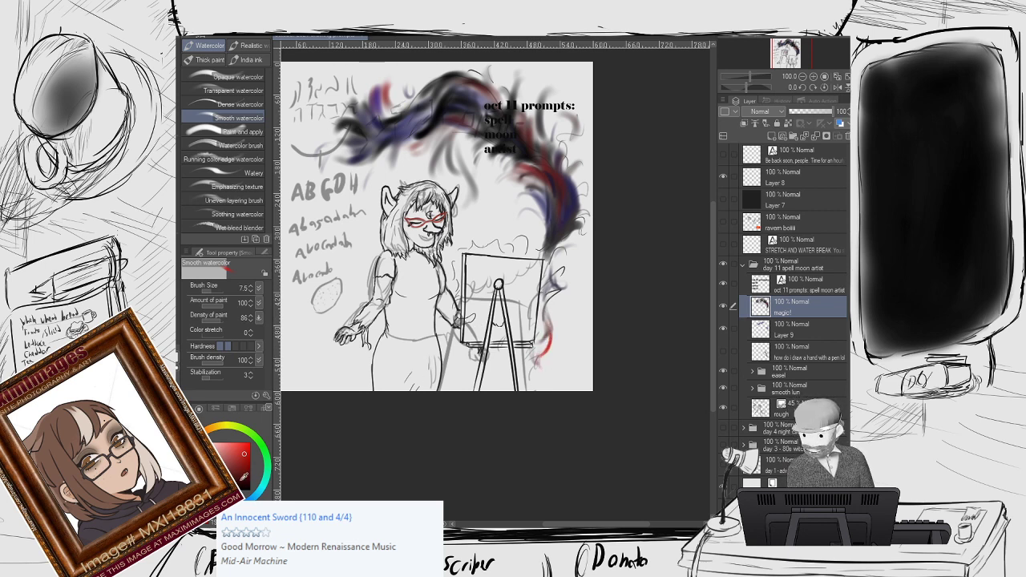
# Pick a darker red and paint wisps beneath the canvas and looping over its upper edge.
pyautogui.click(237, 479)
pyautogui.moveTo(452, 314)
pyautogui.mouseDown()
pyautogui.moveTo(447, 361)
pyautogui.moveTo(462, 370)
pyautogui.mouseUp()
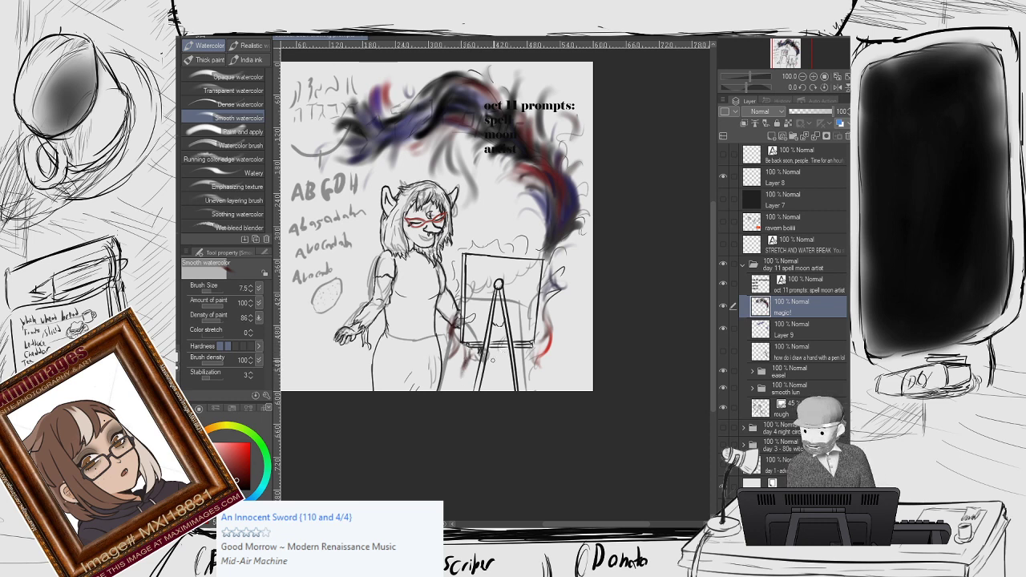
pyautogui.moveTo(495, 352); pyautogui.dragTo(490, 367)
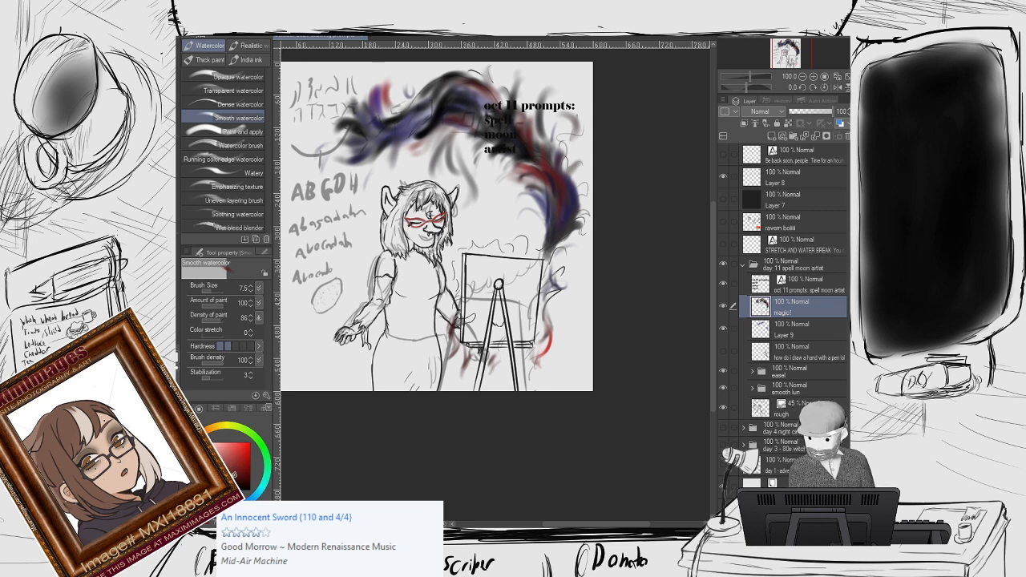
pyautogui.moveTo(515, 351)
pyautogui.mouseDown()
pyautogui.moveTo(500, 372)
pyautogui.moveTo(523, 367)
pyautogui.moveTo(517, 380)
pyautogui.mouseUp()
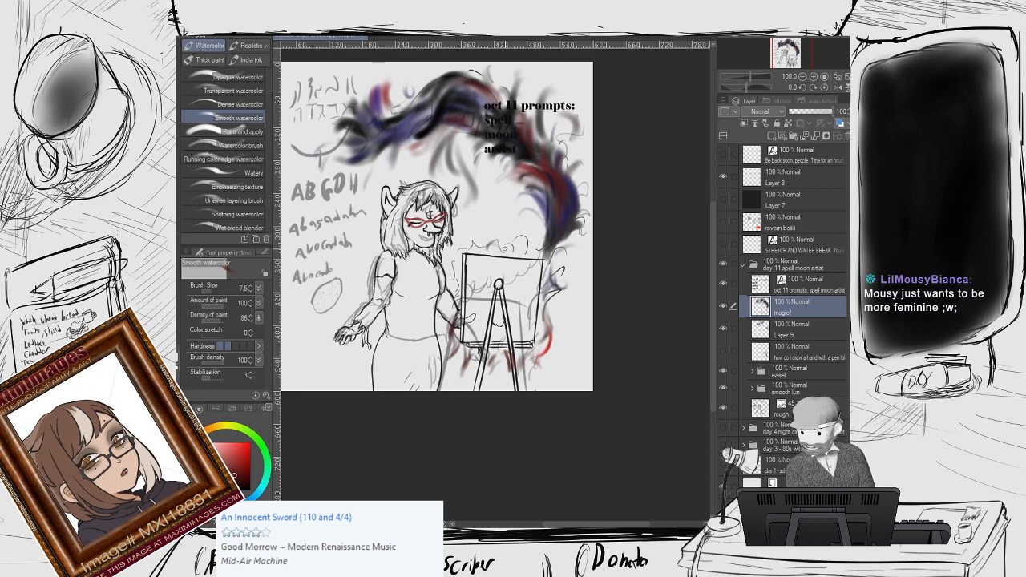
pyautogui.moveTo(492, 240)
pyautogui.mouseDown()
pyautogui.moveTo(481, 273)
pyautogui.moveTo(521, 255)
pyautogui.moveTo(520, 290)
pyautogui.mouseUp()
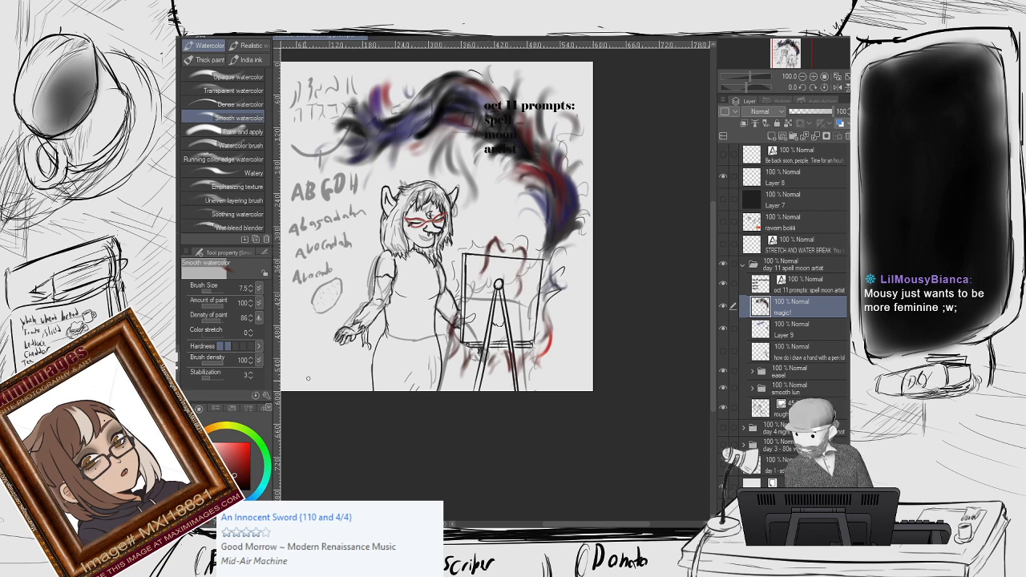
# Paint blue and dark wisps over the canvas's upper corners and a red curl around the artist's painting hand.
pyautogui.click(226, 505)
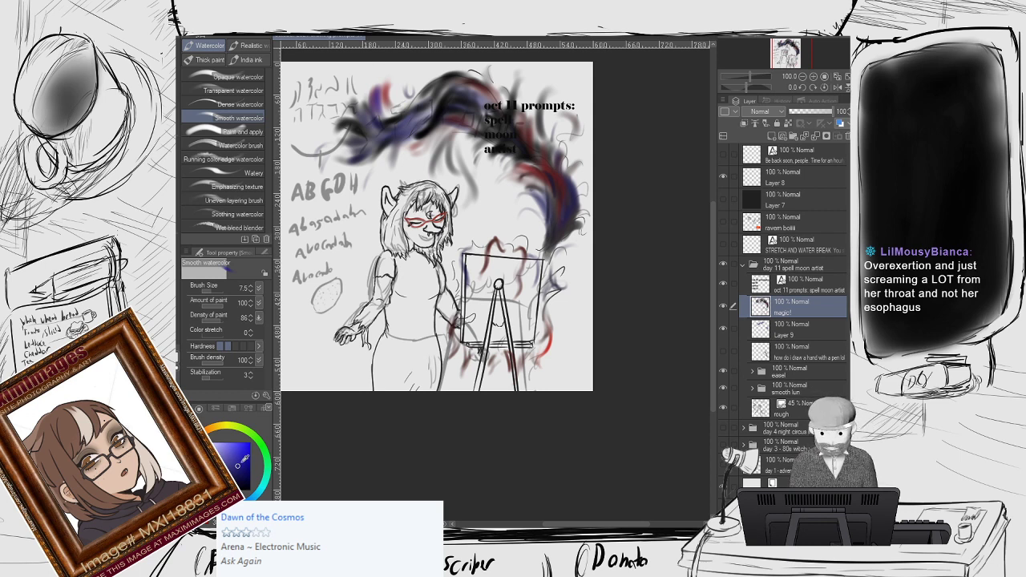
pyautogui.click(244, 456)
pyautogui.click(194, 463)
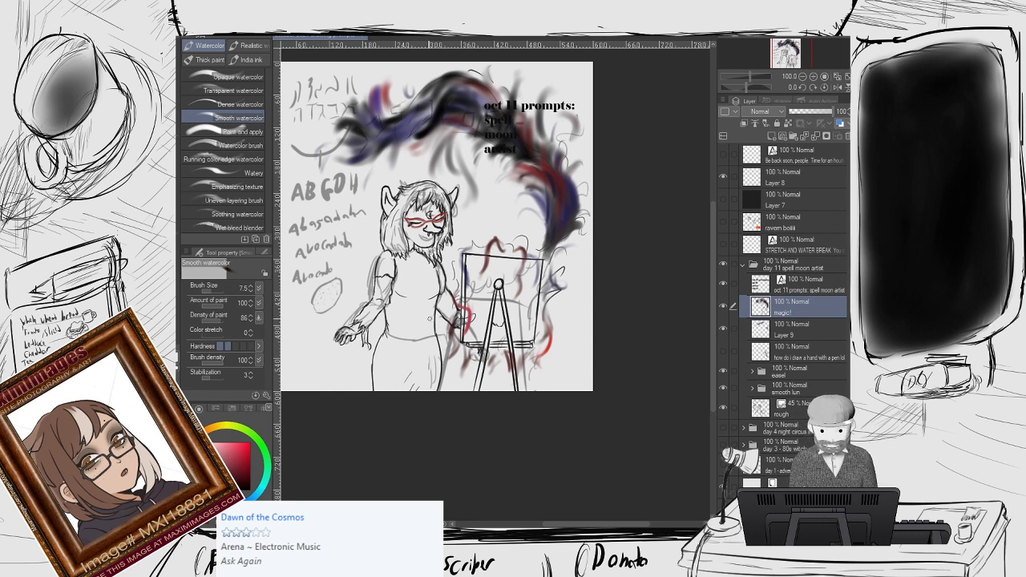
pyautogui.moveTo(473, 249)
pyautogui.mouseDown()
pyautogui.moveTo(469, 282)
pyautogui.moveTo(456, 288)
pyautogui.moveTo(445, 258)
pyautogui.moveTo(488, 219)
pyautogui.mouseUp()
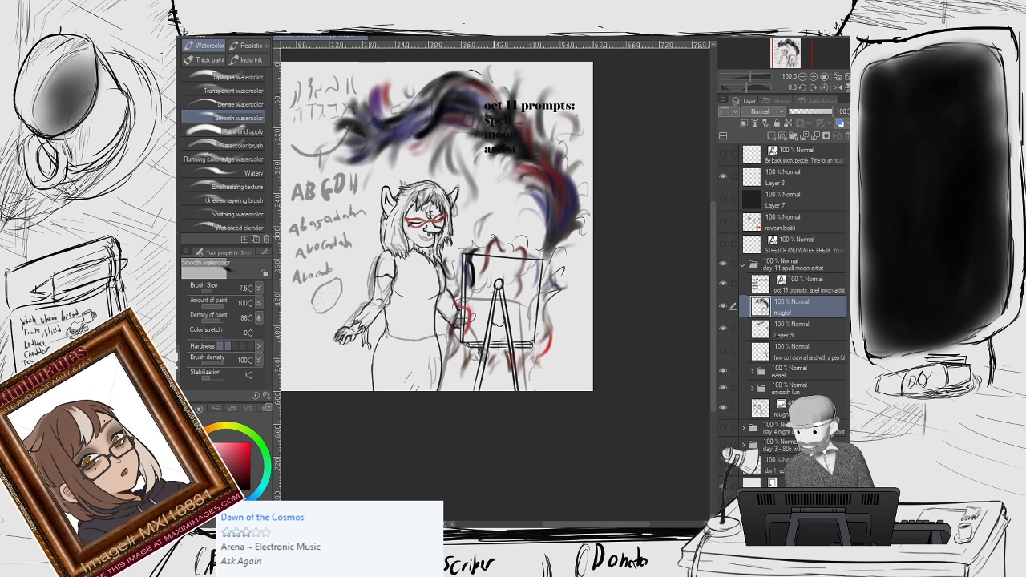
pyautogui.hotkey('ctrl', 'z')
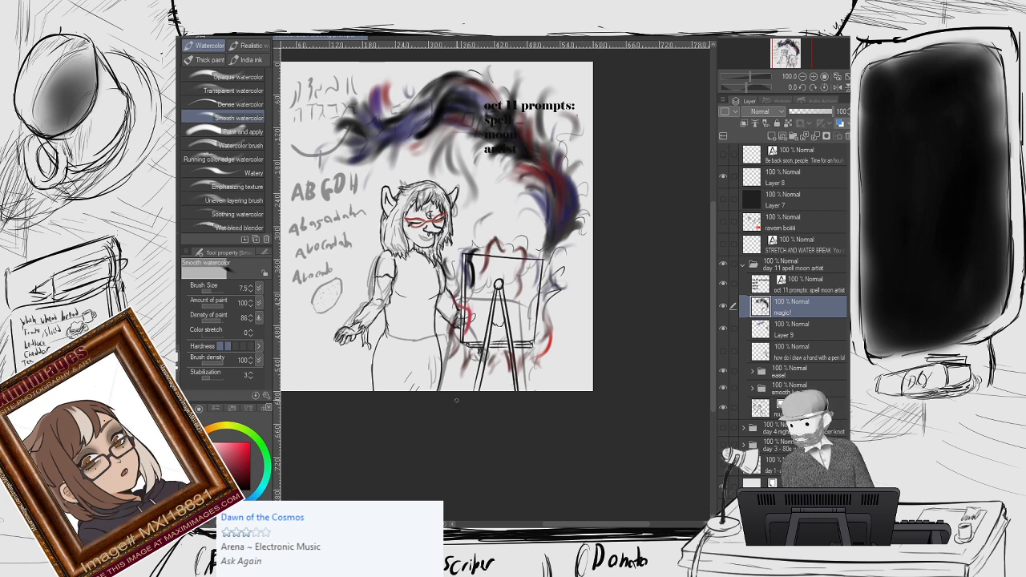
pyautogui.moveTo(468, 380)
pyautogui.mouseDown()
pyautogui.moveTo(471, 355)
pyautogui.moveTo(476, 365)
pyautogui.mouseUp()
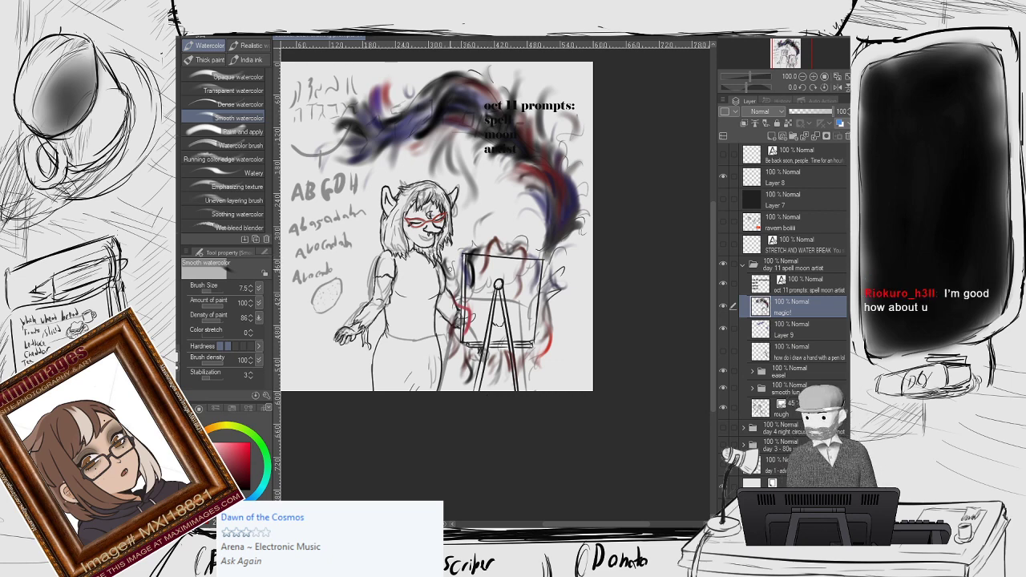
# Add a new layer directly below magic! and name it "smooth lun colors".
pyautogui.scroll(5, 457, 274)
pyautogui.scroll(-3, 566, 290)
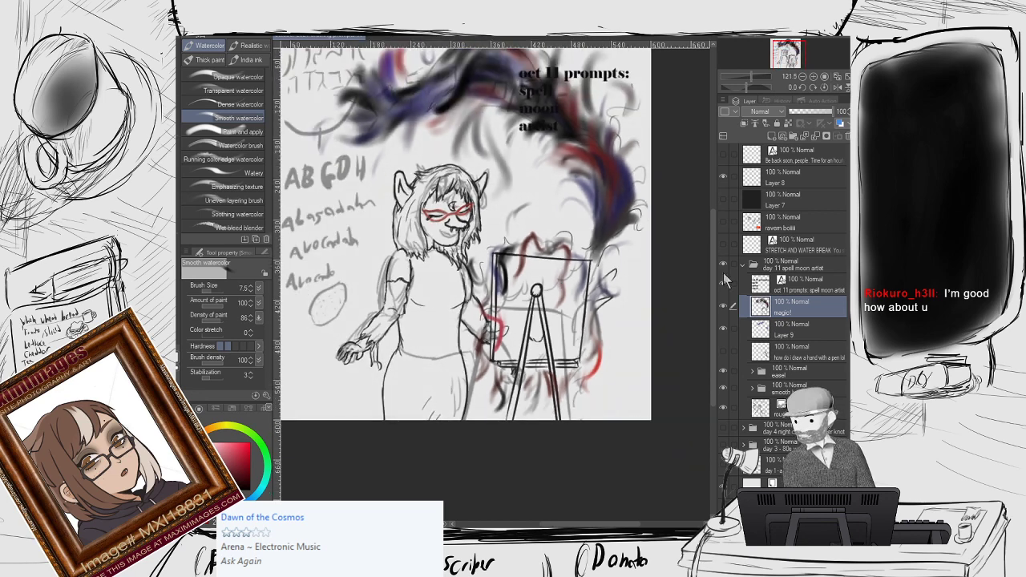
pyautogui.click(769, 133)
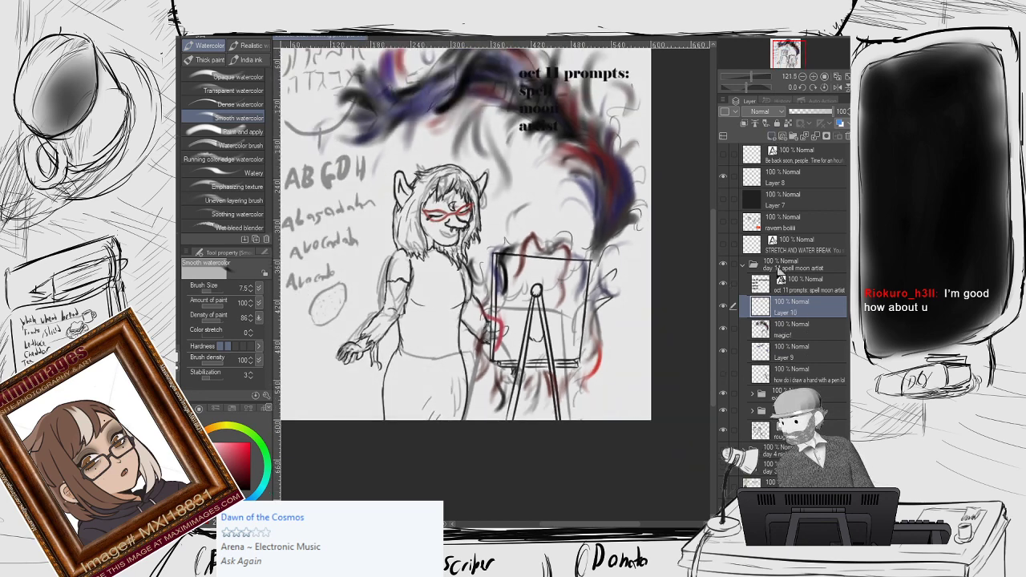
pyautogui.moveTo(785, 307); pyautogui.dragTo(787, 337)
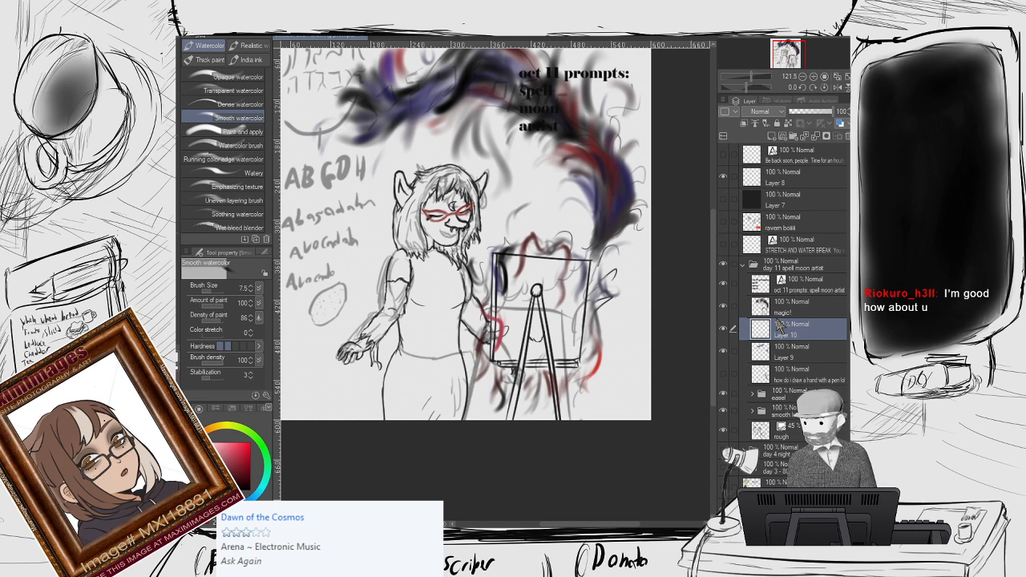
pyautogui.write('smooth lun colors')
pyautogui.press('Return')
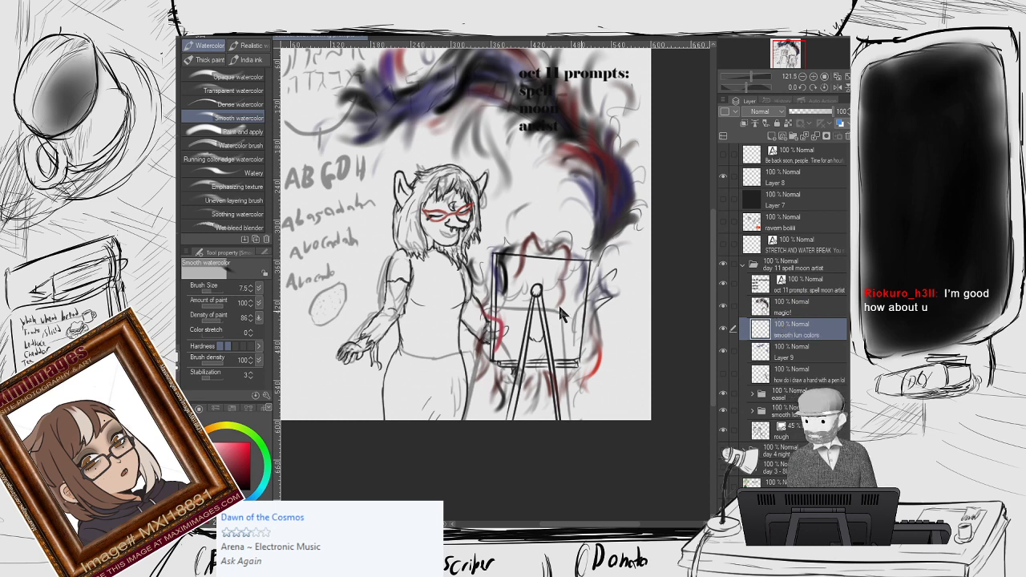
# Pick a dark green and switch to the Fill tool for coloring the artist.
pyautogui.click(263, 446)
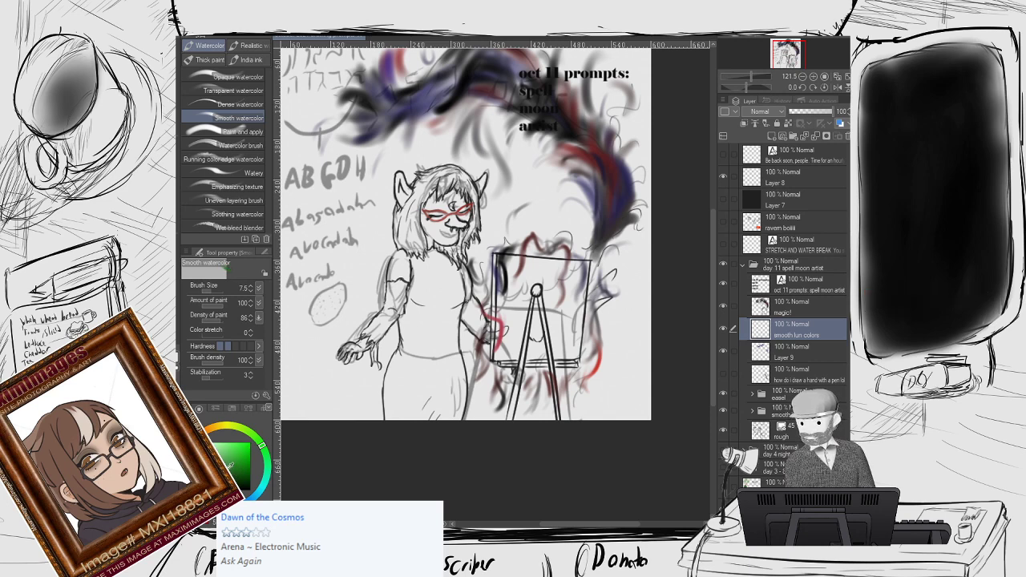
pyautogui.scroll(3, 566, 276)
pyautogui.moveTo(591, 250); pyautogui.dragTo(660, 237)
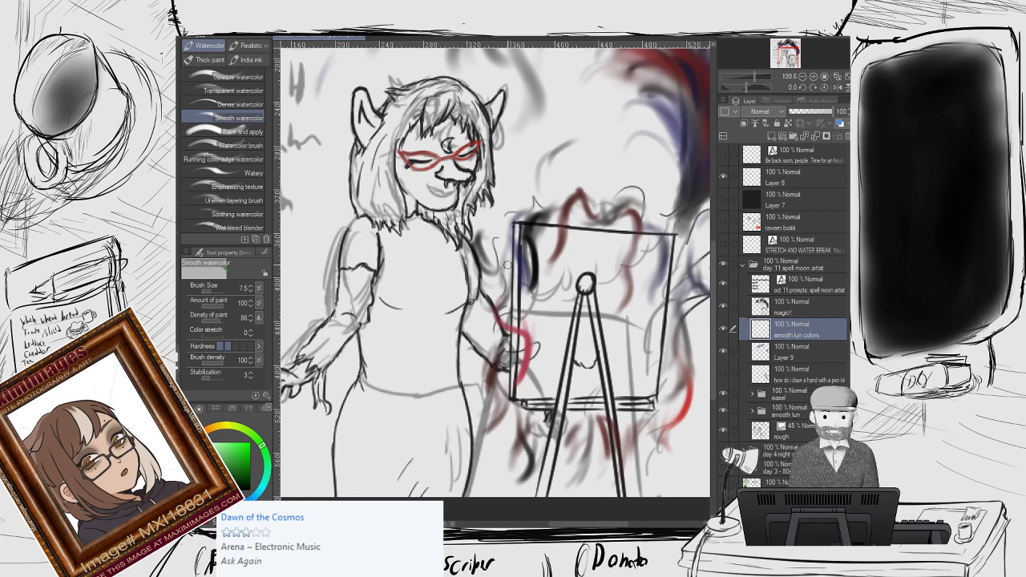
pyautogui.press('g')
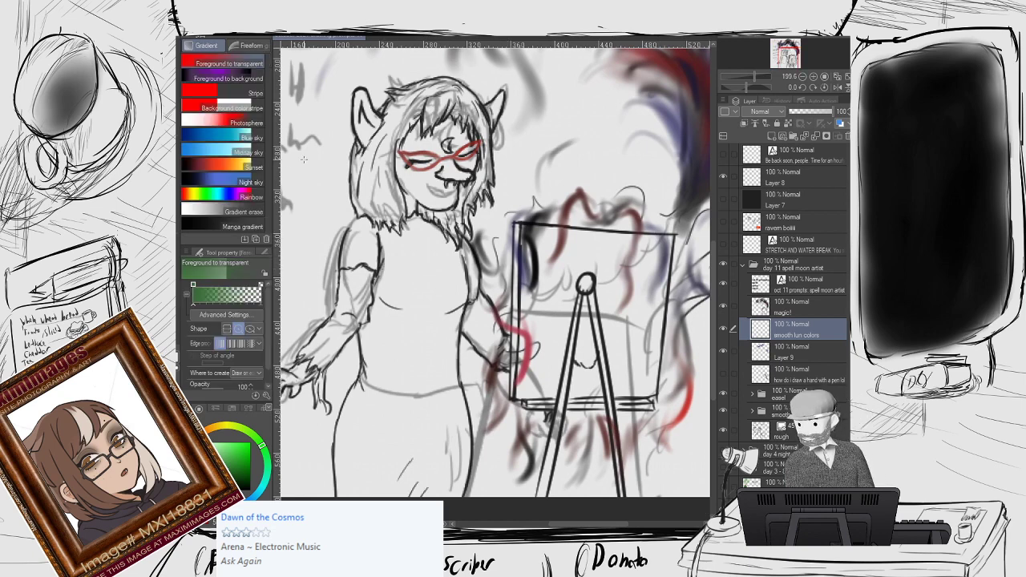
pyautogui.press('g')
pyautogui.moveTo(355, 309); pyautogui.dragTo(457, 260)
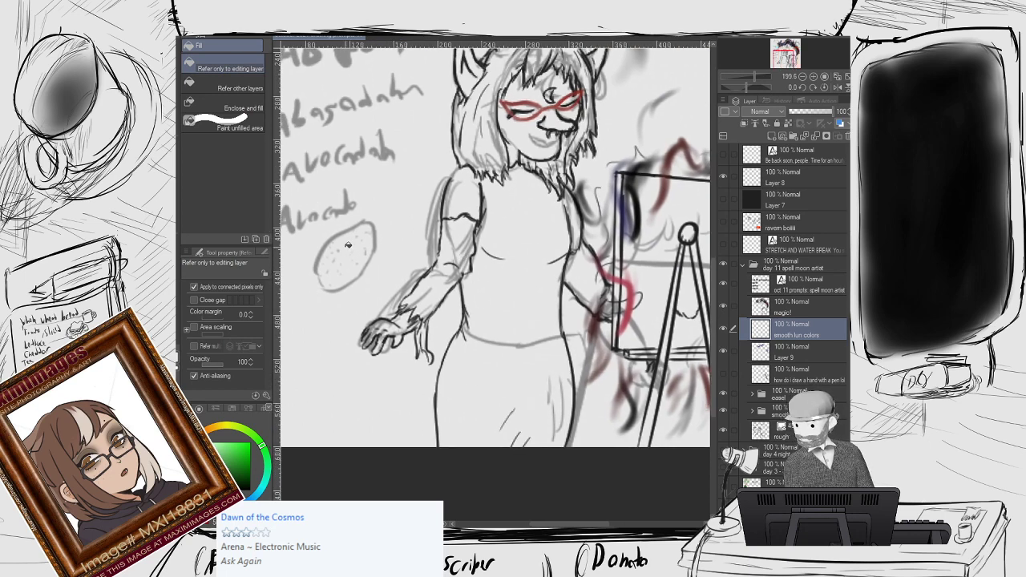
# Identify the layer holding the sketch lines by the artist's arm and hide that rough layer.
pyautogui.press('o')
pyautogui.click(433, 234)
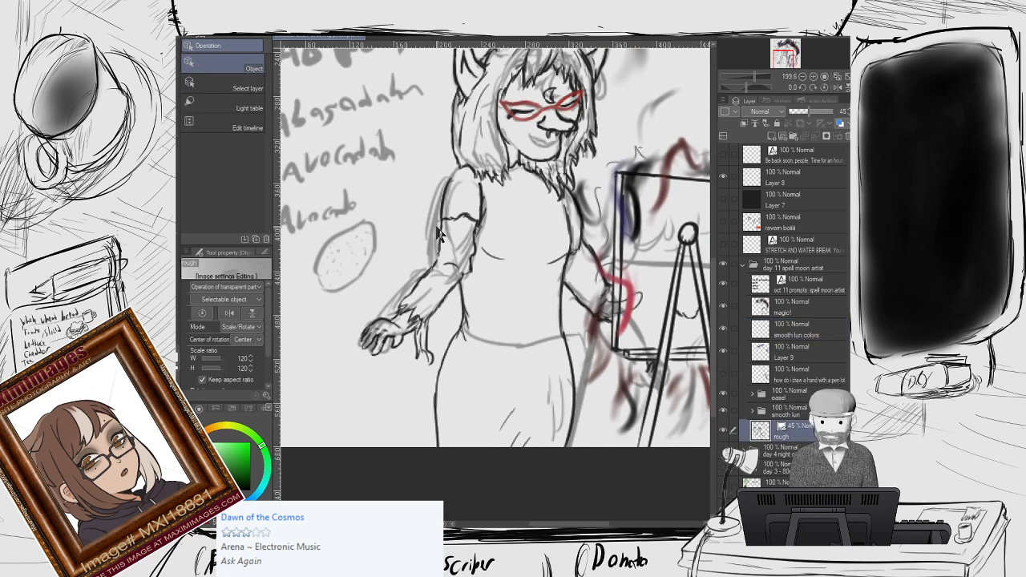
pyautogui.click(723, 432)
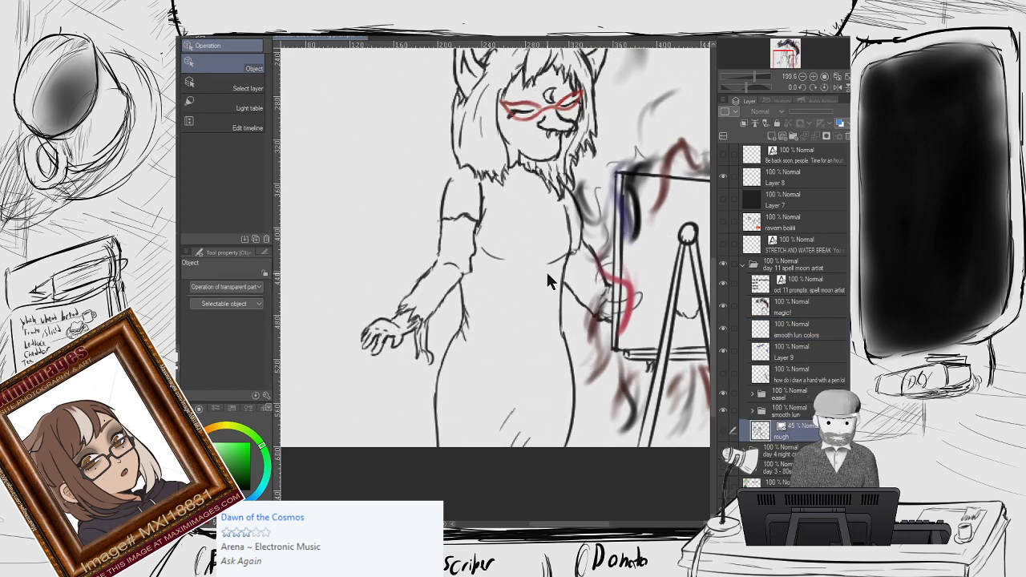
pyautogui.scroll(-2, 546, 270)
pyautogui.moveTo(501, 282); pyautogui.dragTo(532, 278)
pyautogui.scroll(2, 457, 317)
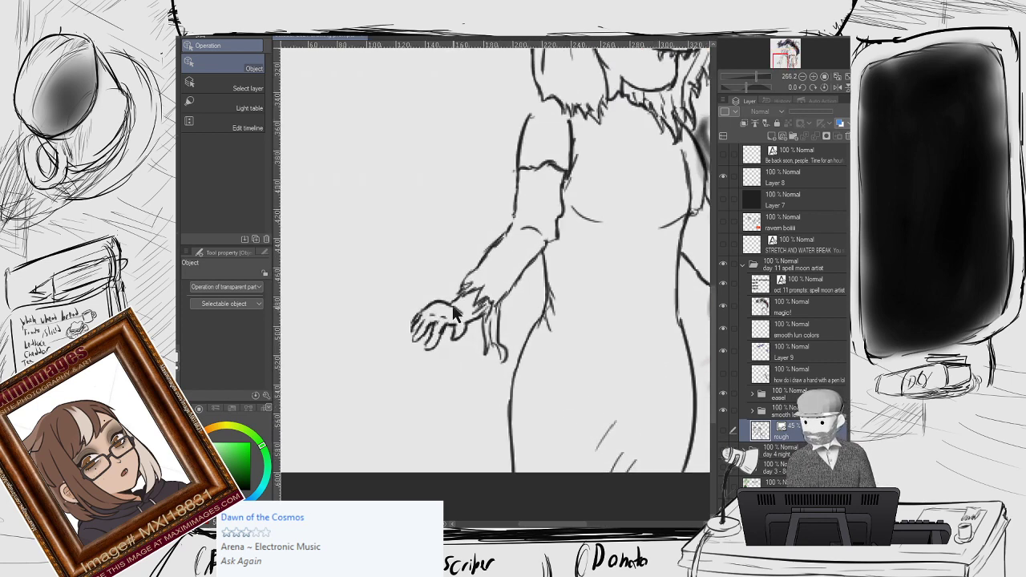
# Activate the Fill tool again and select the smooth lun colors layer.
pyautogui.press('g')
pyautogui.press('g')
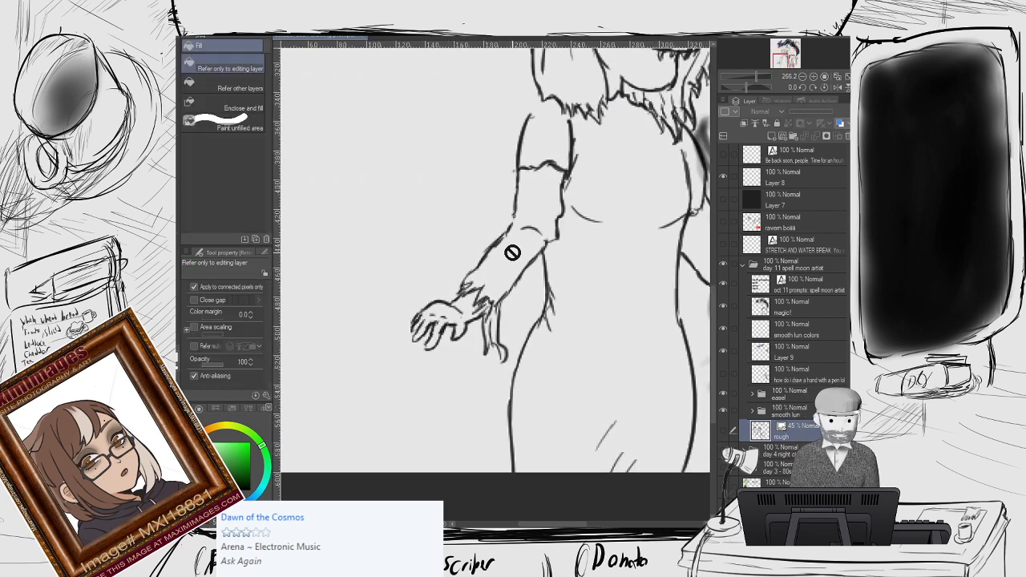
pyautogui.press('p')
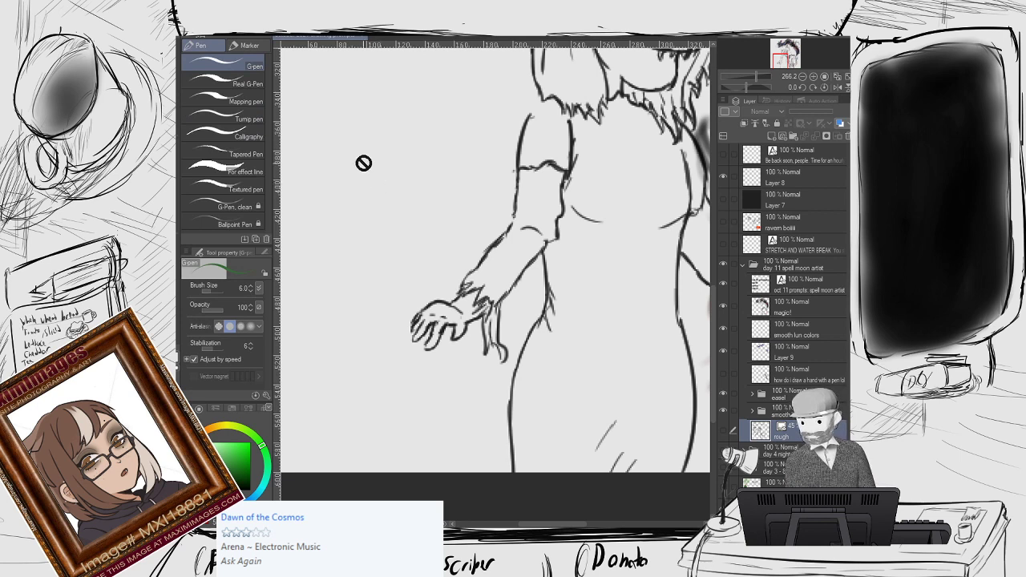
pyautogui.press('g')
pyautogui.press('g')
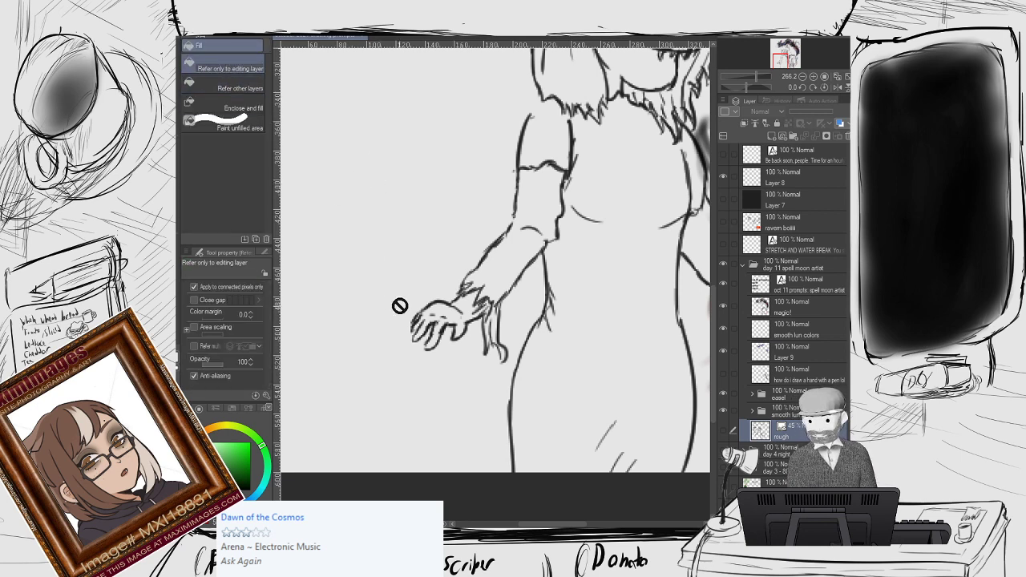
pyautogui.click(789, 333)
# Try a green fill on the artist's hand, undo it, and switch the Fill tool to Refer other layers.
pyautogui.click(468, 301)
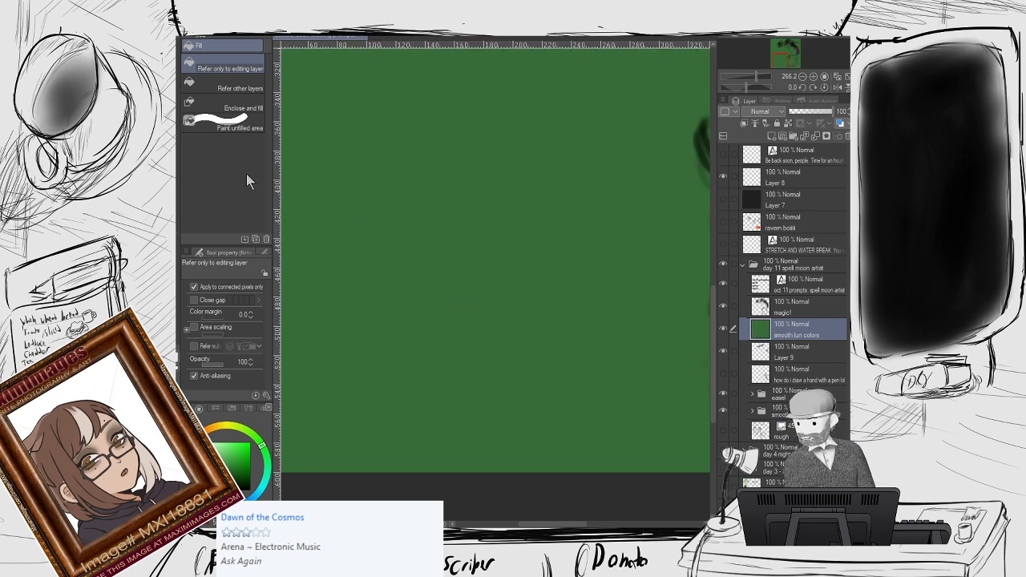
pyautogui.hotkey('ctrl', 'z')
pyautogui.click(230, 85)
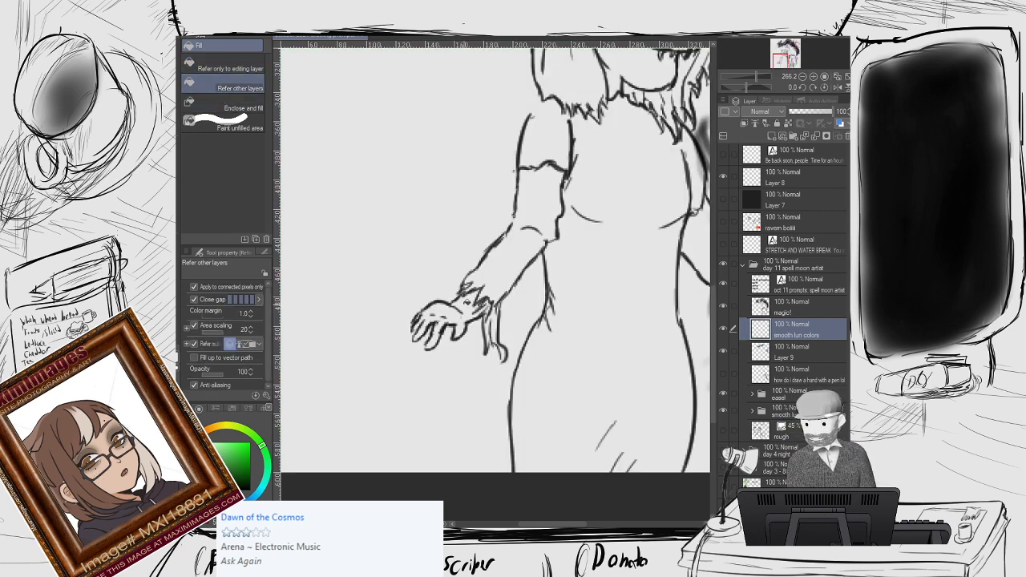
# Try filling the artist's hand with green while referring to other layers.
pyautogui.click(470, 300)
pyautogui.hotkey('ctrl', 'z')
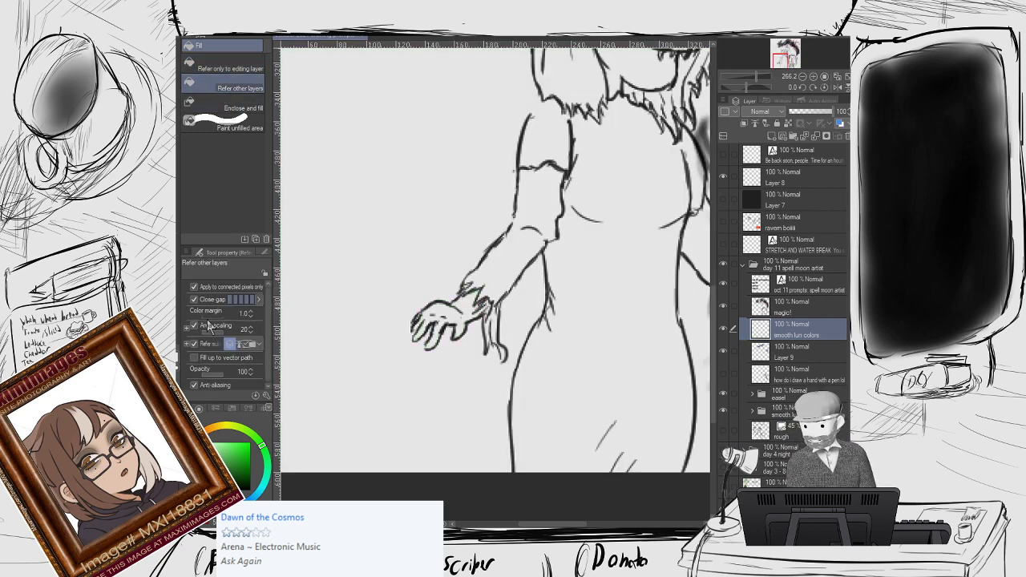
pyautogui.click(186, 326)
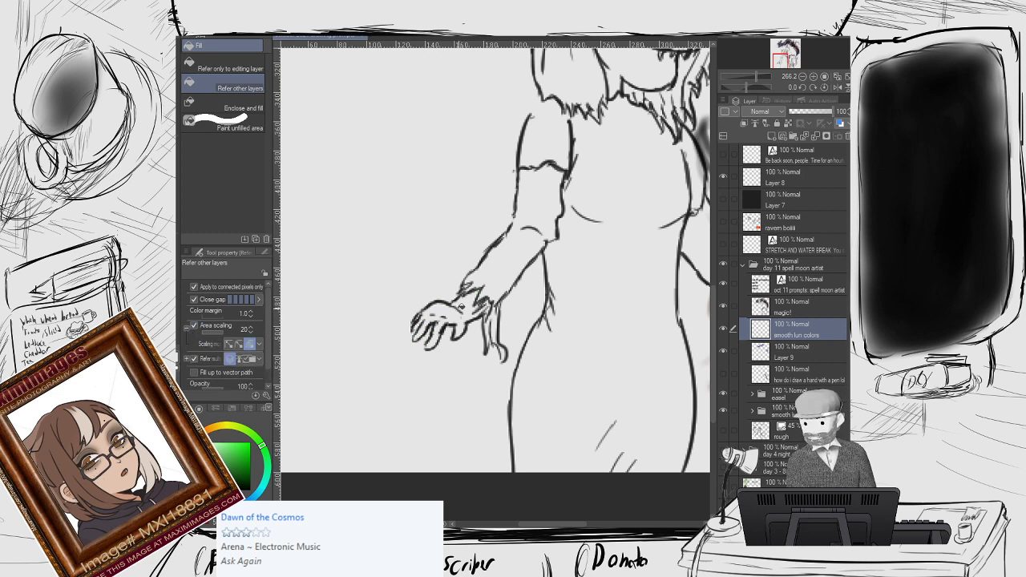
pyautogui.click(462, 305)
pyautogui.hotkey('ctrl', 'z')
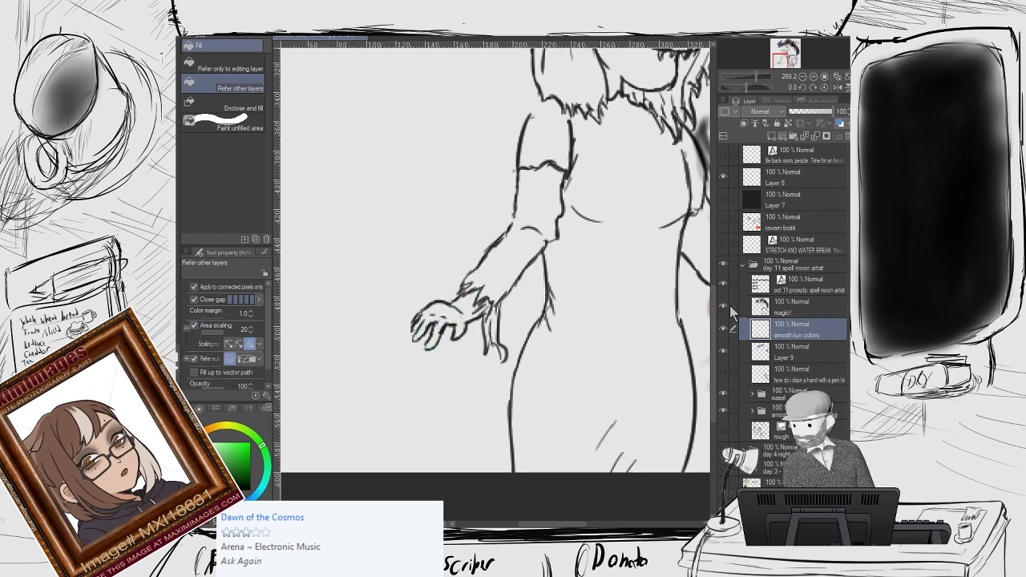
# Move the smooth lun colors layer into the smooth lun folder and fill the artist's outstretched hand and face with green.
pyautogui.moveTo(813, 341); pyautogui.dragTo(798, 405)
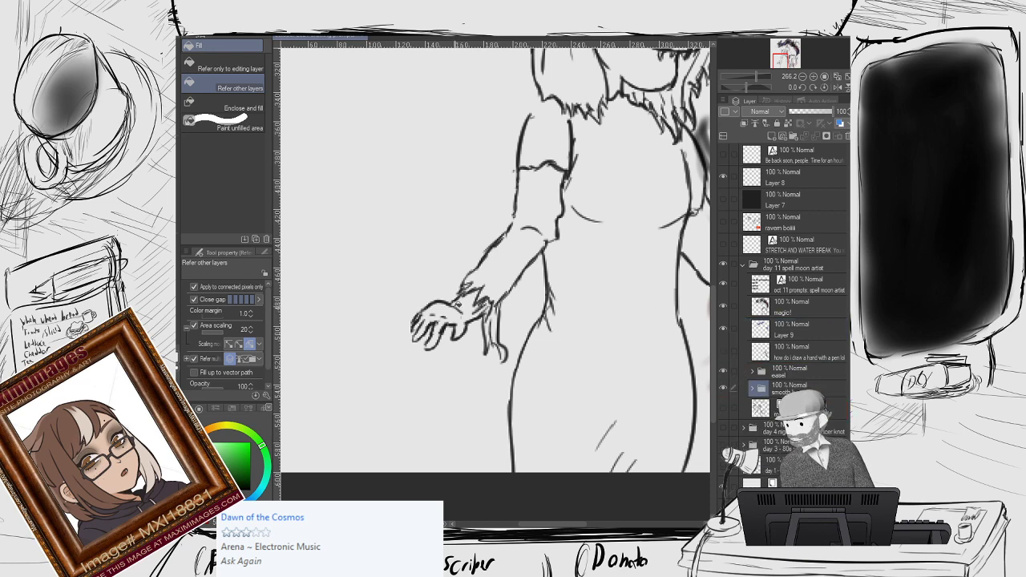
pyautogui.click(460, 305)
pyautogui.moveTo(521, 292); pyautogui.dragTo(357, 308)
pyautogui.moveTo(483, 90); pyautogui.dragTo(457, 215)
pyautogui.click(460, 199)
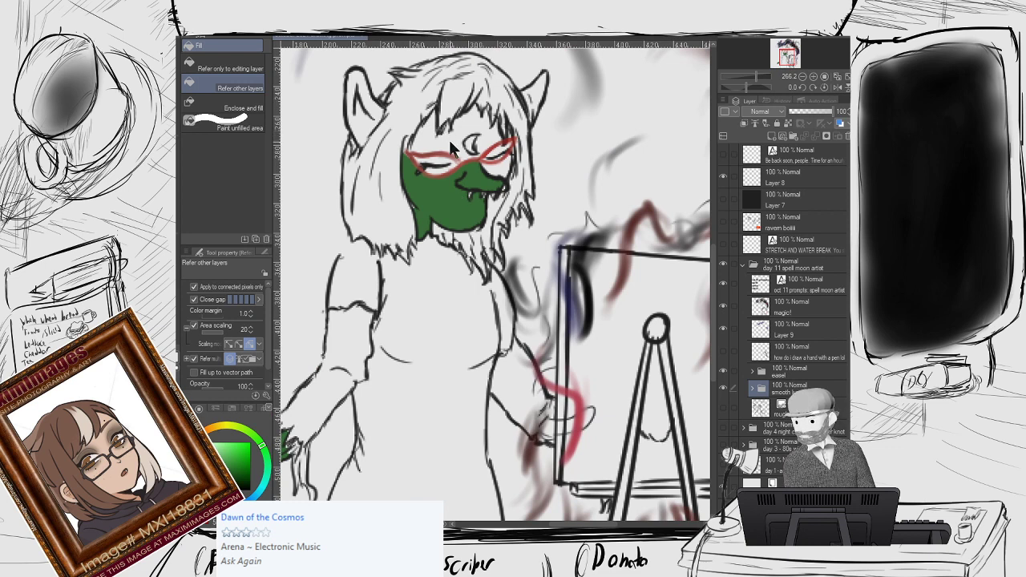
pyautogui.click(449, 140)
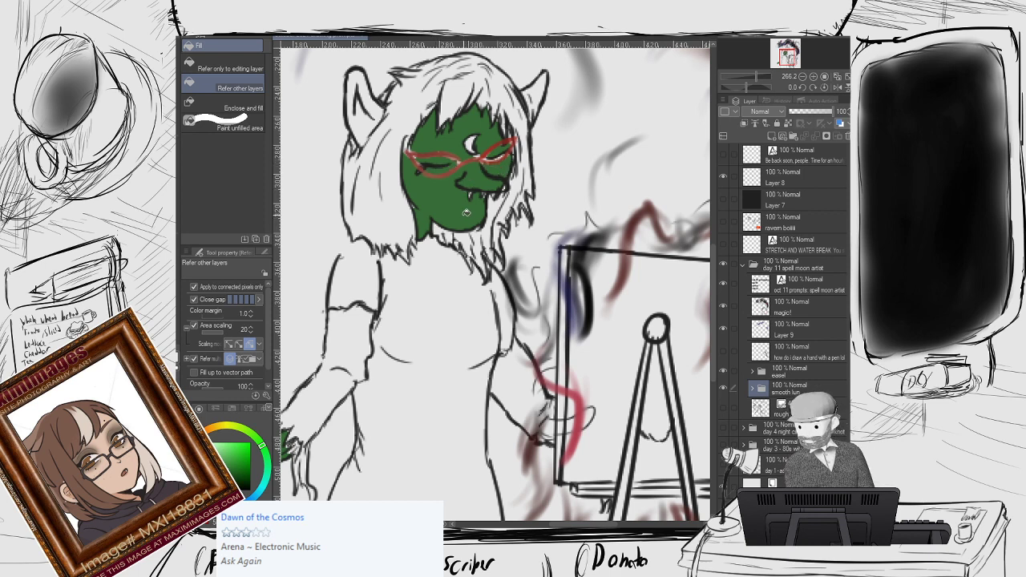
# Paint the artist's hand beside the easel green with the G-pen at size 16.1, and switch to the Hard eraser.
pyautogui.press('p')
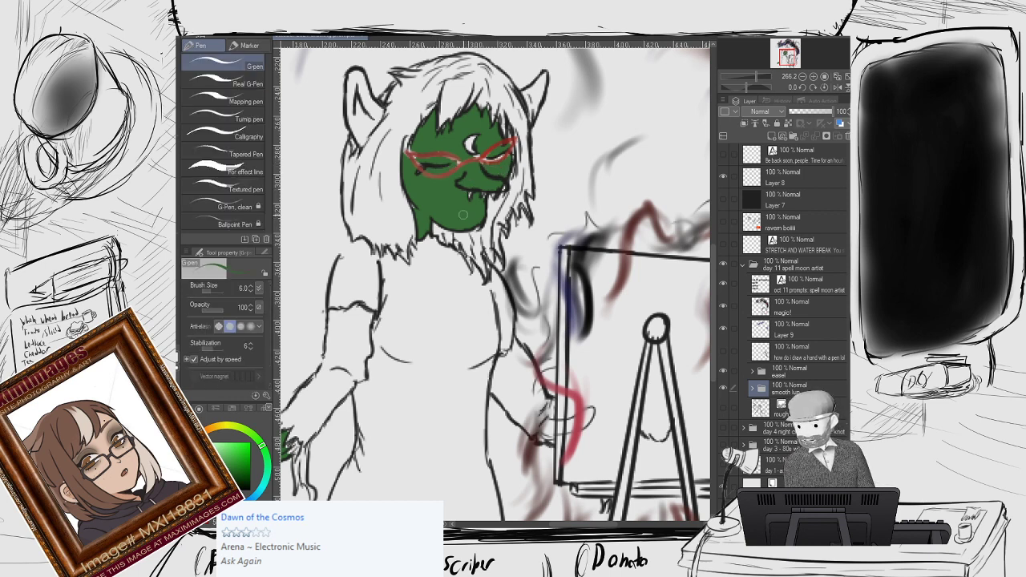
pyautogui.click(216, 287)
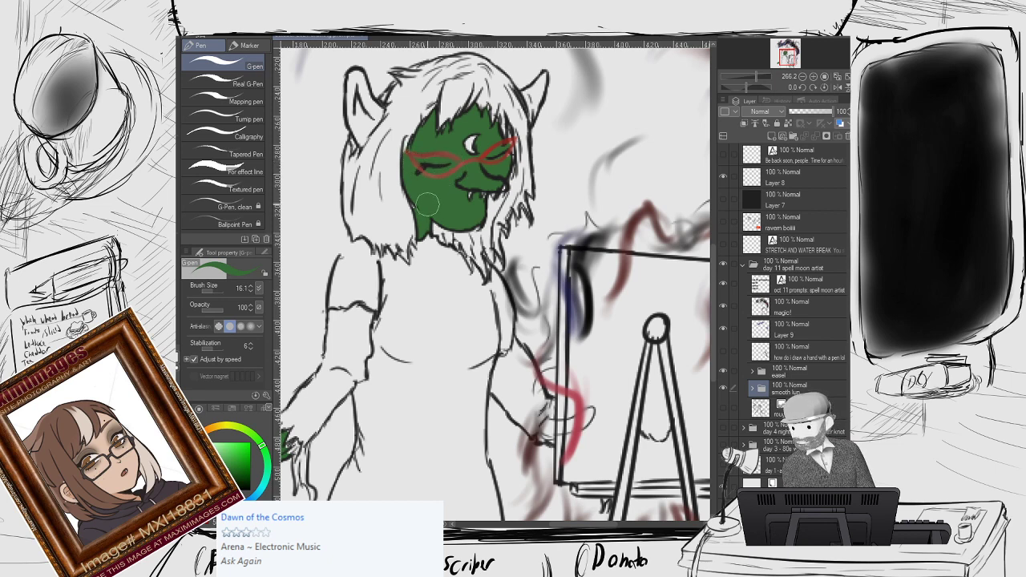
pyautogui.moveTo(370, 195); pyautogui.dragTo(529, 97)
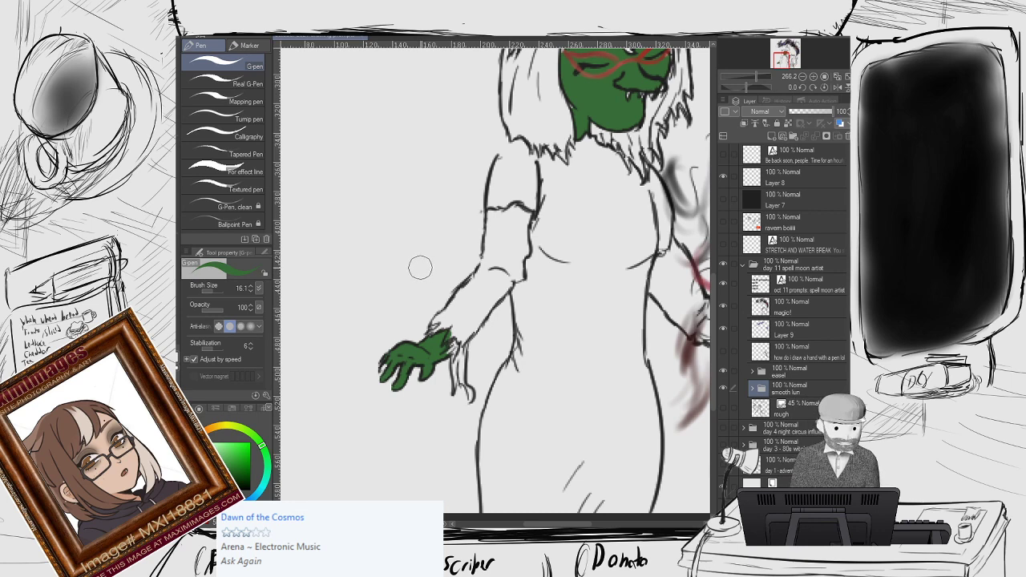
pyautogui.moveTo(420, 267); pyautogui.dragTo(303, 303)
pyautogui.moveTo(399, 308); pyautogui.dragTo(312, 292)
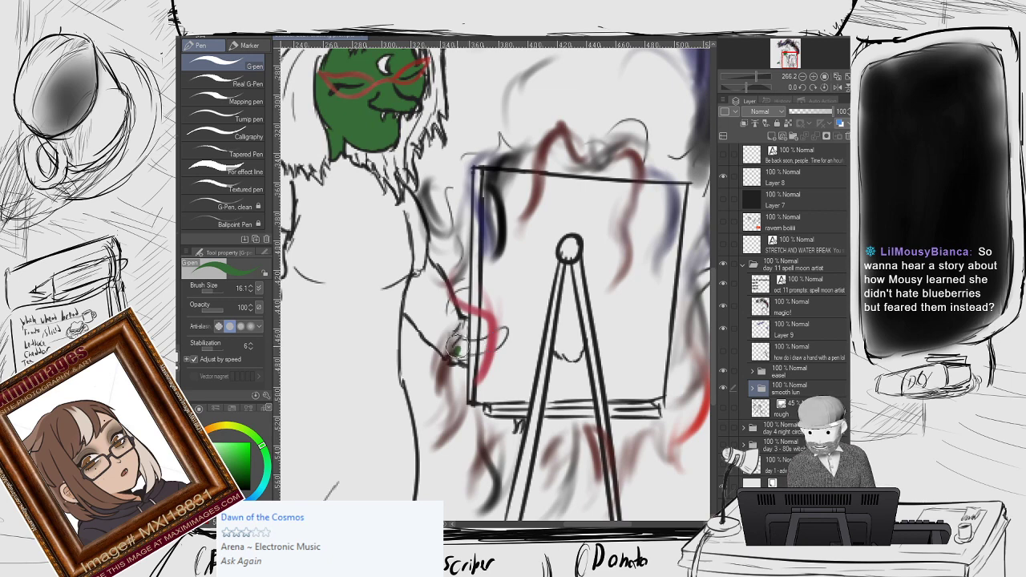
pyautogui.moveTo(459, 349); pyautogui.dragTo(461, 351)
pyautogui.press('e')
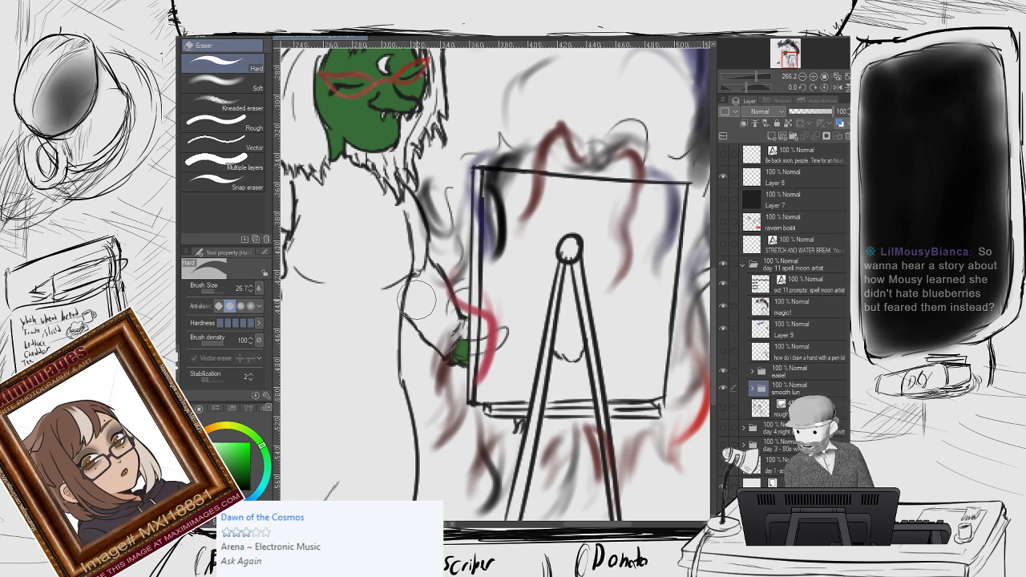
# Paint both of the artist's pointed ears green with the G-pen.
pyautogui.moveTo(364, 121); pyautogui.dragTo(450, 361)
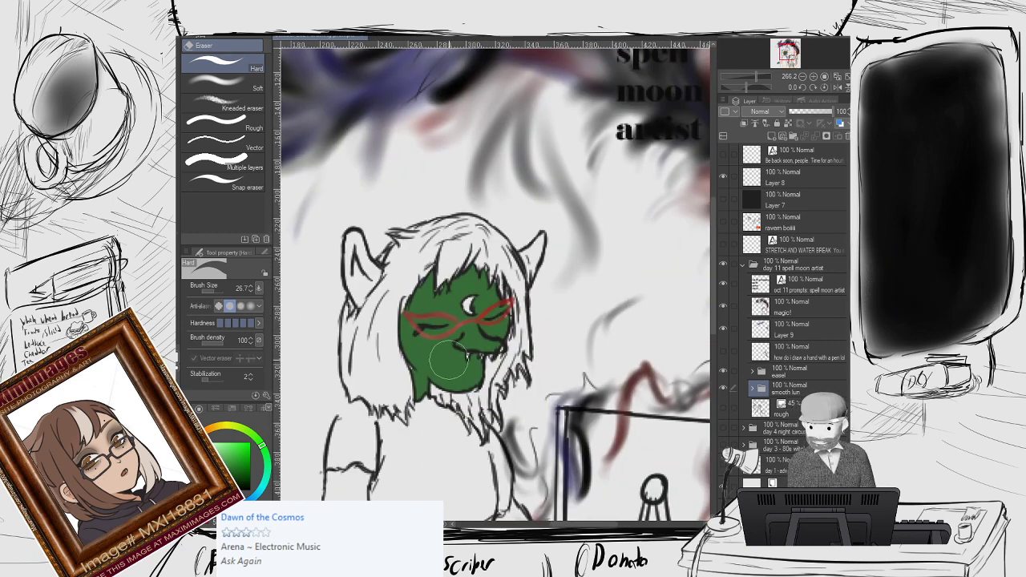
pyautogui.press('p')
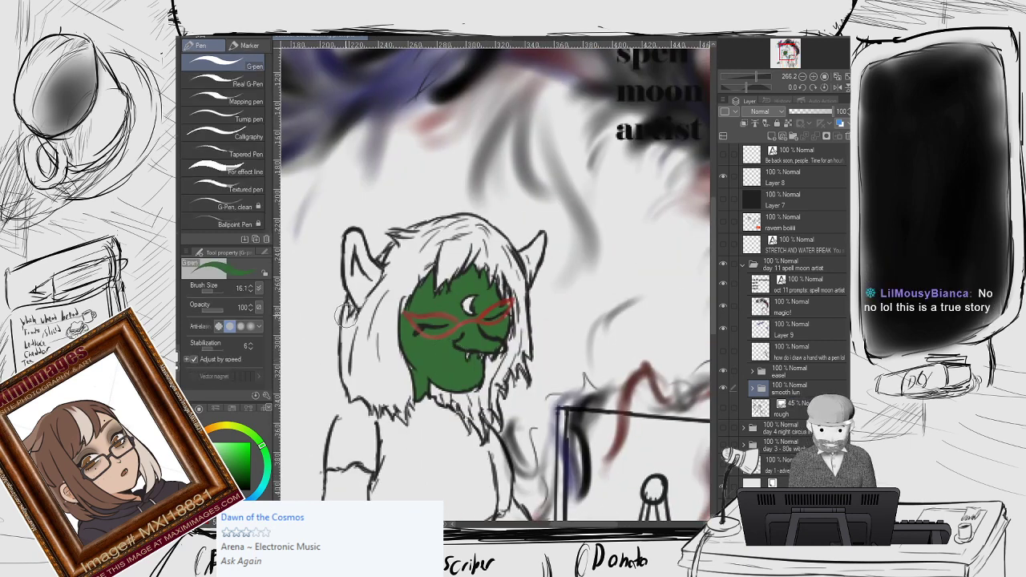
pyautogui.moveTo(357, 285)
pyautogui.mouseDown()
pyautogui.moveTo(348, 240)
pyautogui.moveTo(359, 304)
pyautogui.moveTo(356, 261)
pyautogui.moveTo(365, 250)
pyautogui.moveTo(372, 279)
pyautogui.moveTo(377, 269)
pyautogui.moveTo(364, 271)
pyautogui.mouseUp()
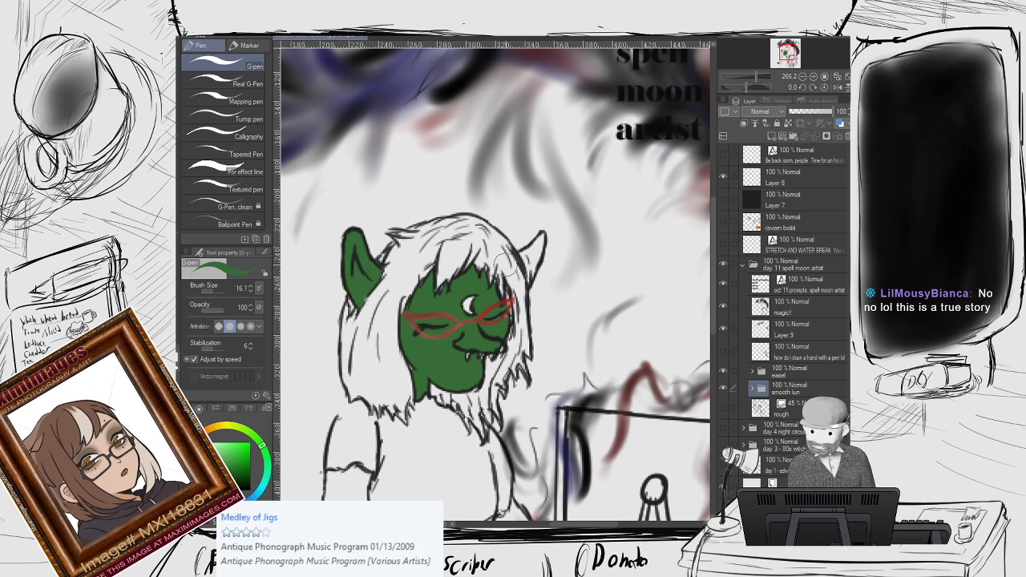
pyautogui.moveTo(528, 246); pyautogui.dragTo(529, 266)
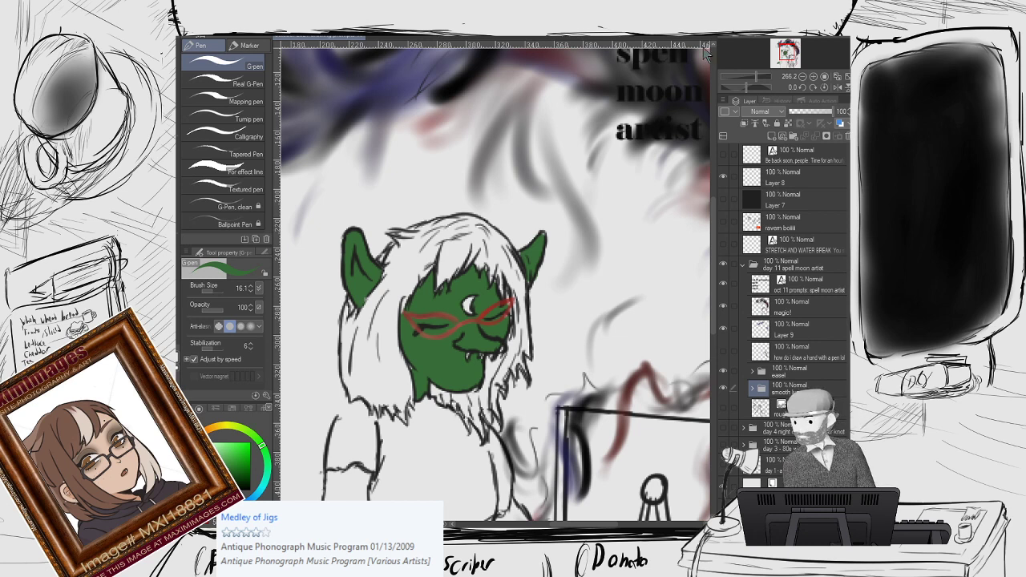
# Switch to brown and paint the first section of hair in front of the artist's larger ear.
pyautogui.press('x')
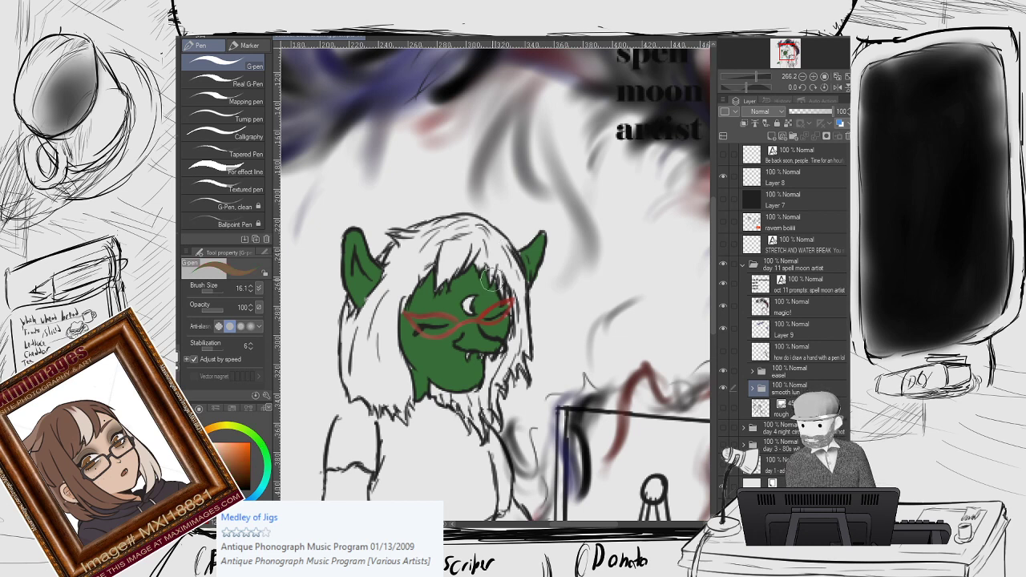
pyautogui.moveTo(425, 236)
pyautogui.mouseDown()
pyautogui.moveTo(398, 275)
pyautogui.moveTo(380, 328)
pyautogui.moveTo(400, 235)
pyautogui.moveTo(402, 245)
pyautogui.moveTo(421, 234)
pyautogui.moveTo(395, 275)
pyautogui.moveTo(399, 250)
pyautogui.moveTo(382, 253)
pyautogui.moveTo(399, 243)
pyautogui.moveTo(399, 276)
pyautogui.moveTo(380, 307)
pyautogui.moveTo(377, 286)
pyautogui.moveTo(365, 320)
pyautogui.moveTo(369, 298)
pyautogui.moveTo(377, 325)
pyautogui.moveTo(351, 318)
pyautogui.moveTo(344, 357)
pyautogui.mouseUp()
pyautogui.scroll(2, 371, 311)
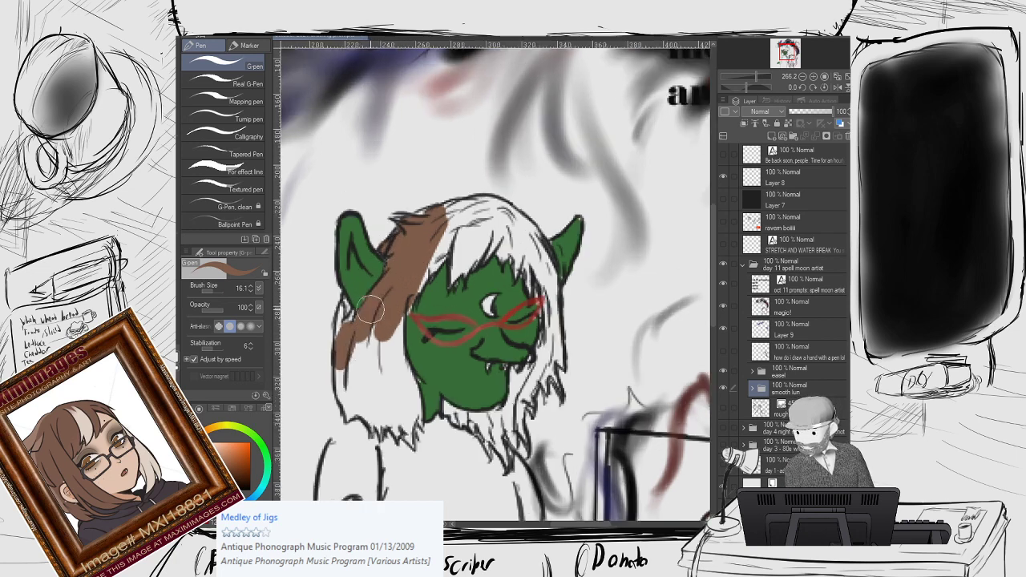
# Pick up the ear's green and paint the unfilled gap at the larger ear's lobe.
pyautogui.press('i')
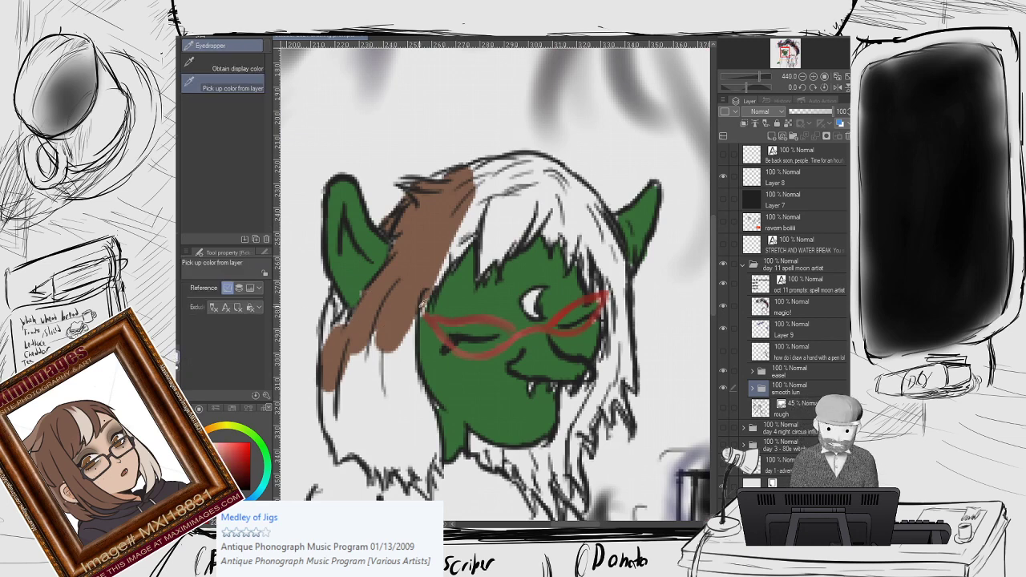
pyautogui.click(356, 265)
pyautogui.press('p')
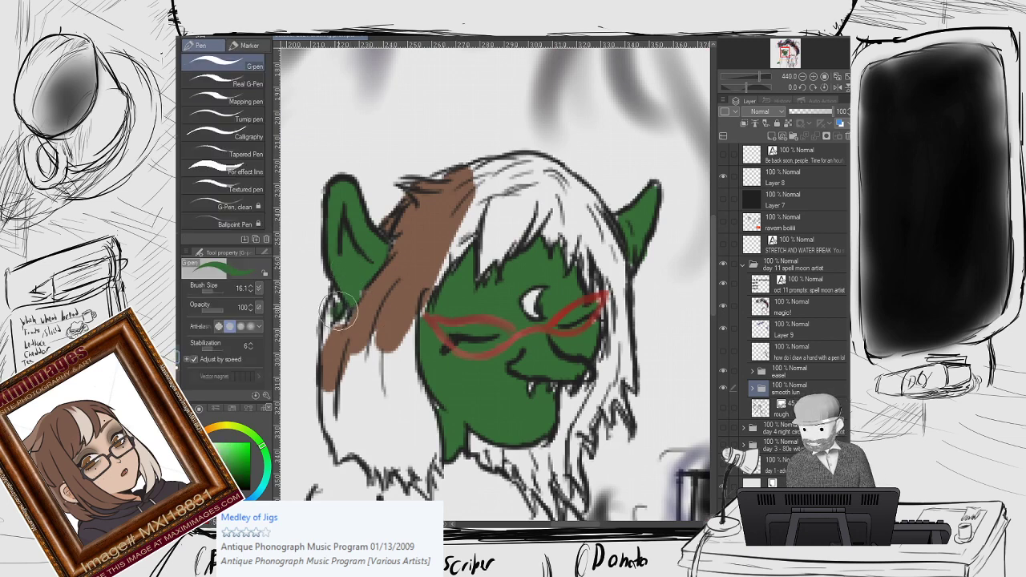
# Pick up the hair's brown and paint the long hair below the larger ear down to its ragged ends.
pyautogui.press('i')
pyautogui.click(424, 218)
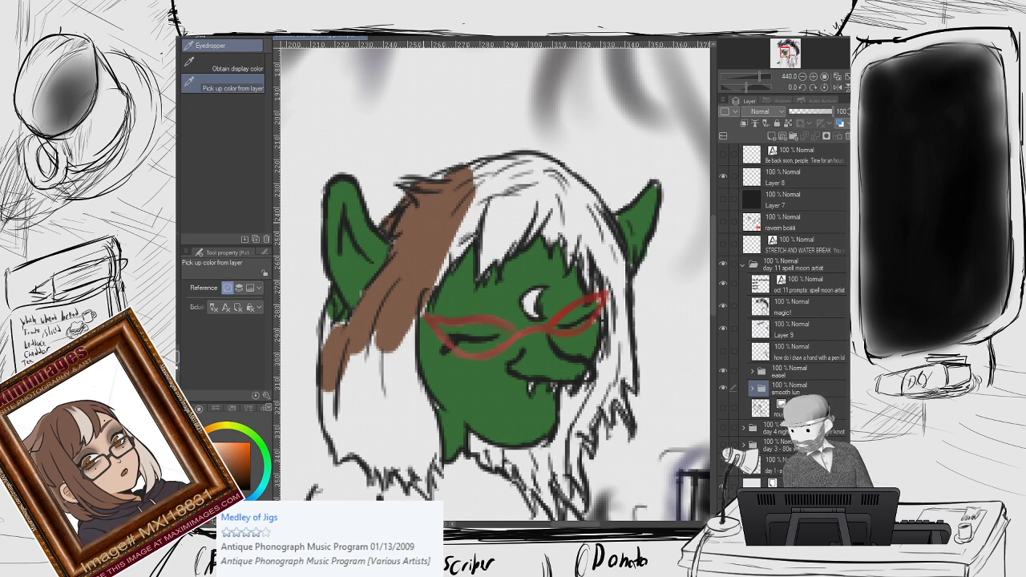
pyautogui.press('p')
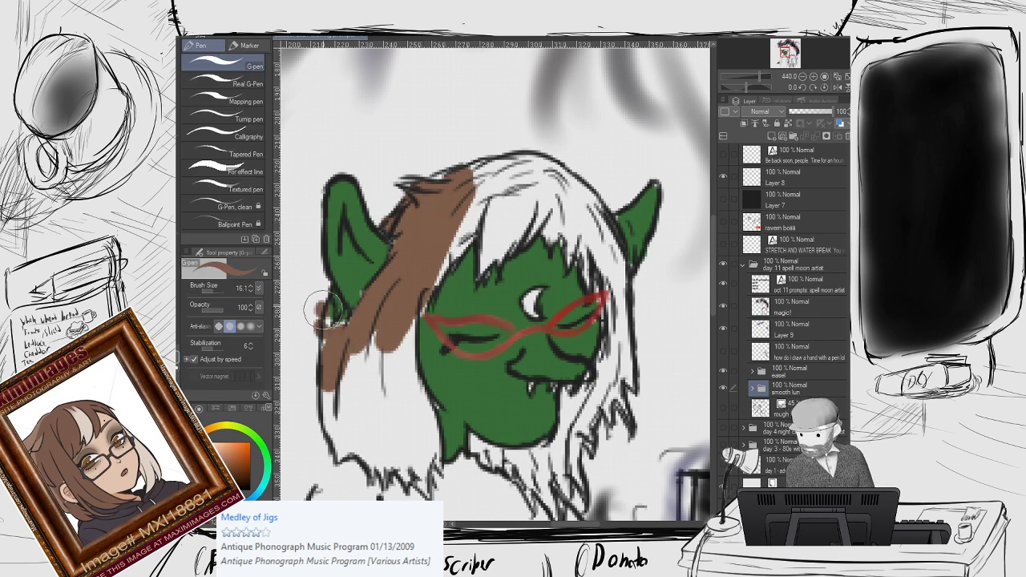
pyautogui.moveTo(324, 308); pyautogui.dragTo(323, 328)
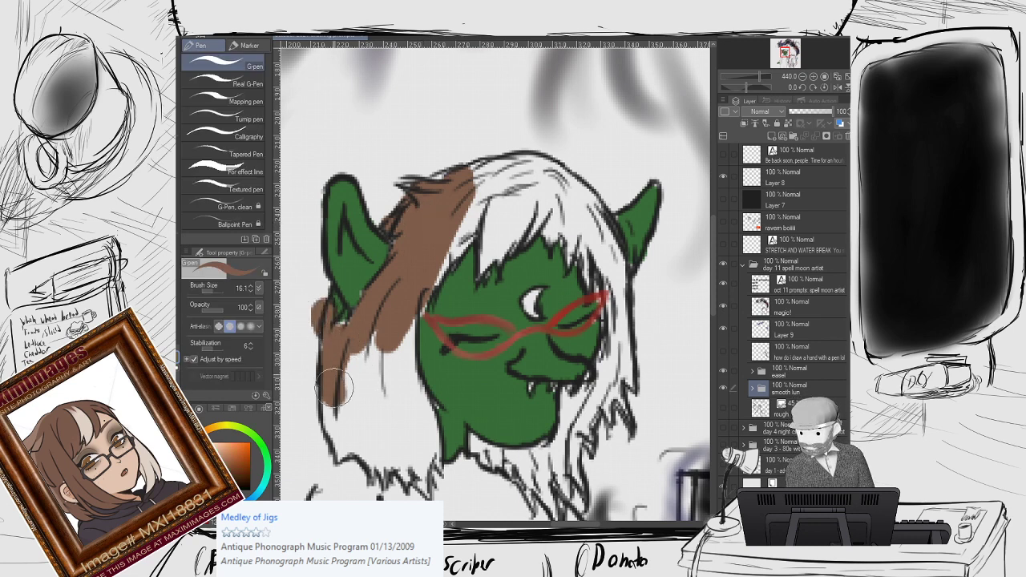
pyautogui.moveTo(335, 387)
pyautogui.mouseDown()
pyautogui.moveTo(328, 401)
pyautogui.moveTo(325, 369)
pyautogui.moveTo(336, 425)
pyautogui.moveTo(310, 422)
pyautogui.mouseUp()
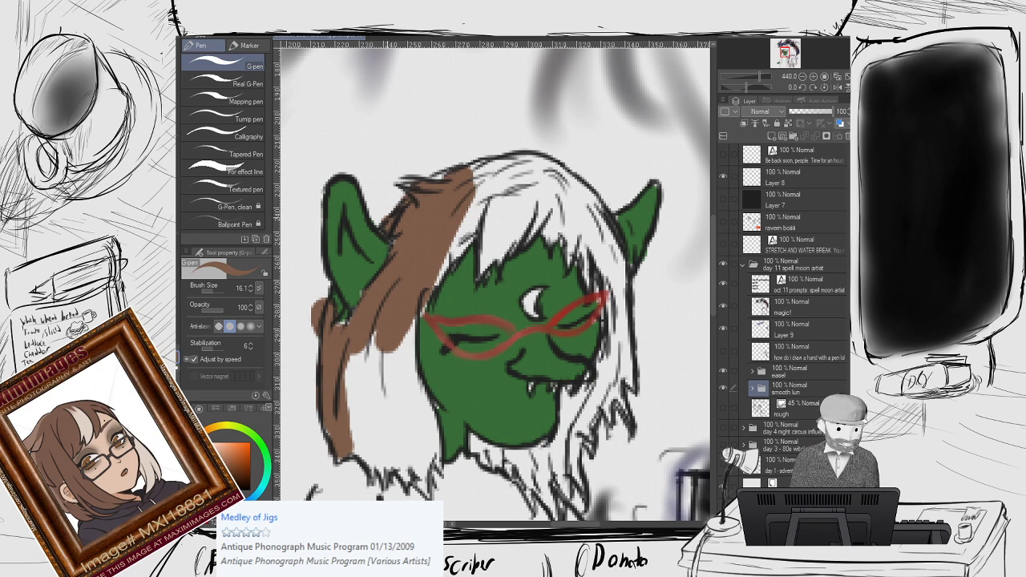
pyautogui.moveTo(397, 373)
pyautogui.mouseDown()
pyautogui.moveTo(400, 309)
pyautogui.moveTo(370, 384)
pyautogui.moveTo(379, 331)
pyautogui.moveTo(345, 341)
pyautogui.moveTo(342, 315)
pyautogui.moveTo(346, 445)
pyautogui.moveTo(397, 481)
pyautogui.moveTo(398, 377)
pyautogui.moveTo(412, 421)
pyautogui.moveTo(403, 367)
pyautogui.mouseUp()
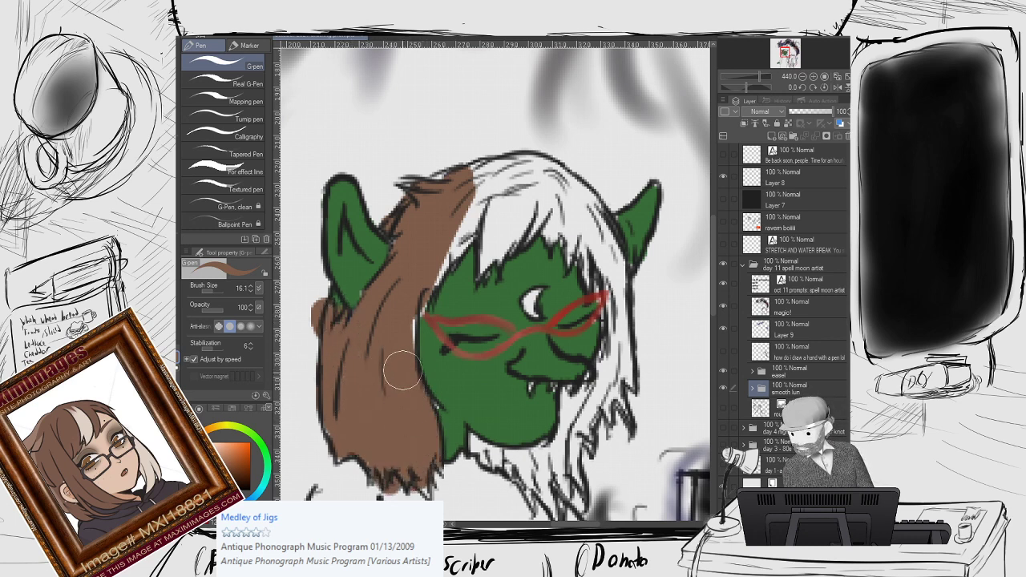
# Fill the bangs, the crown of the hair and the strands on the far side of the face with brown.
pyautogui.press('g')
pyautogui.press('g')
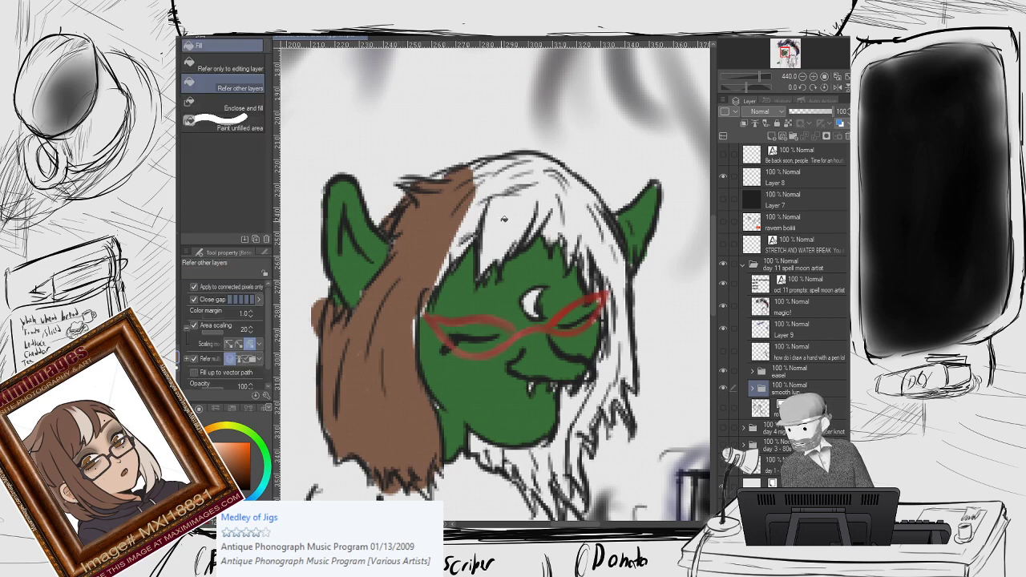
pyautogui.click(504, 218)
pyautogui.click(501, 178)
pyautogui.click(497, 163)
pyautogui.click(582, 208)
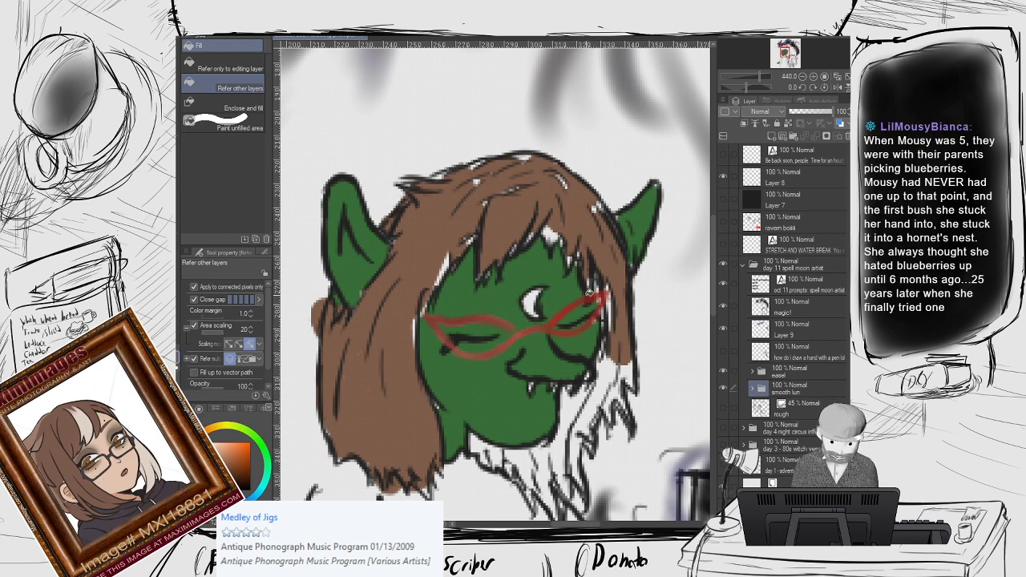
pyautogui.click(606, 371)
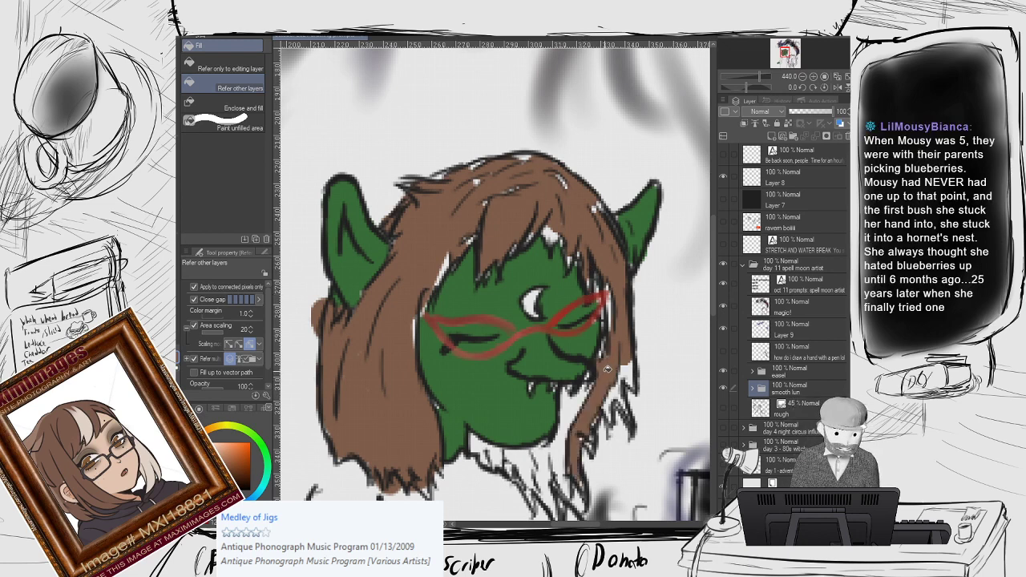
pyautogui.click(579, 399)
pyautogui.click(626, 372)
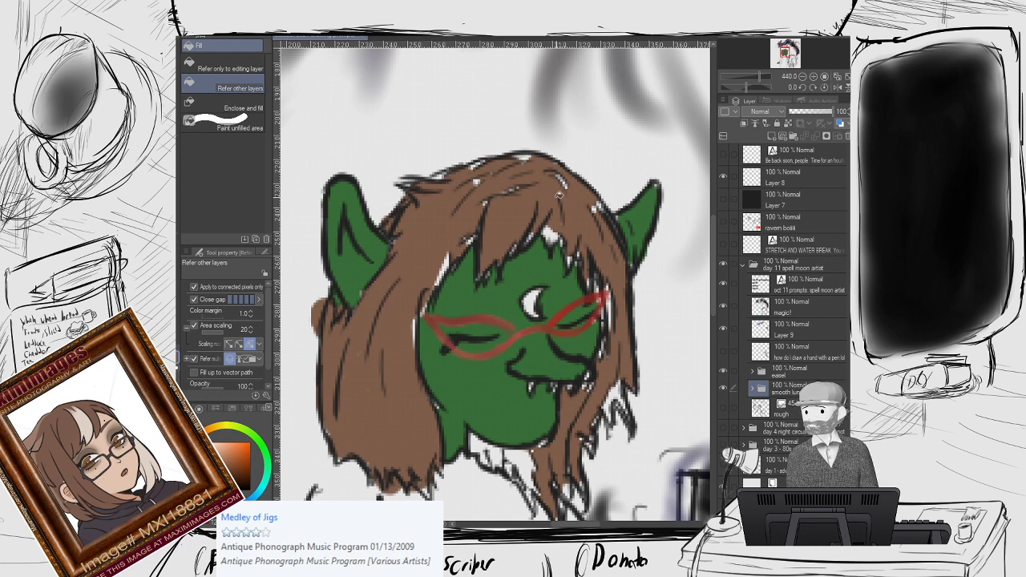
# Paint over the white gaps left in the hair with the brown G-pen and color the strands beneath the chin.
pyautogui.moveTo(541, 272); pyautogui.dragTo(523, 264)
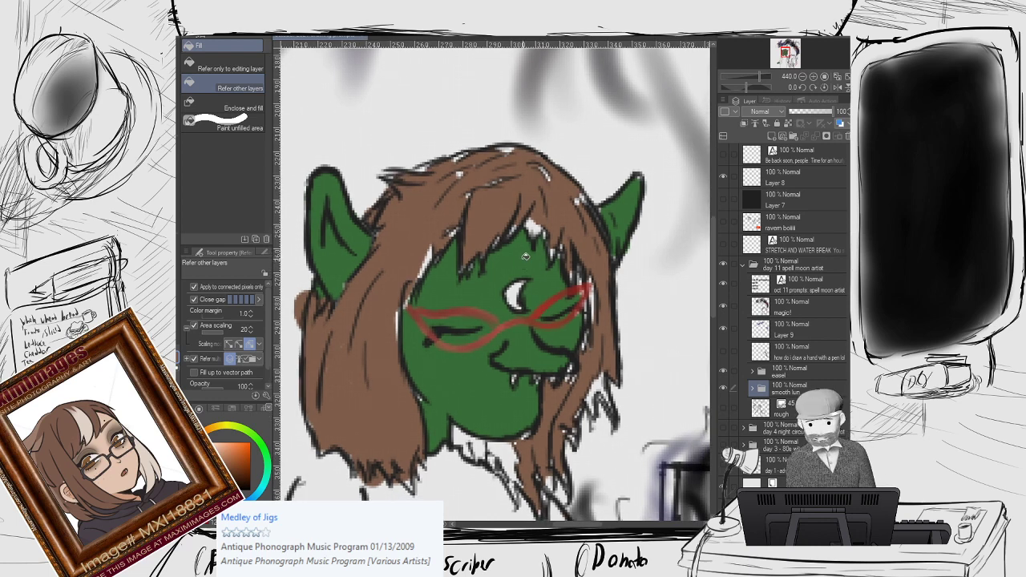
pyautogui.press('p')
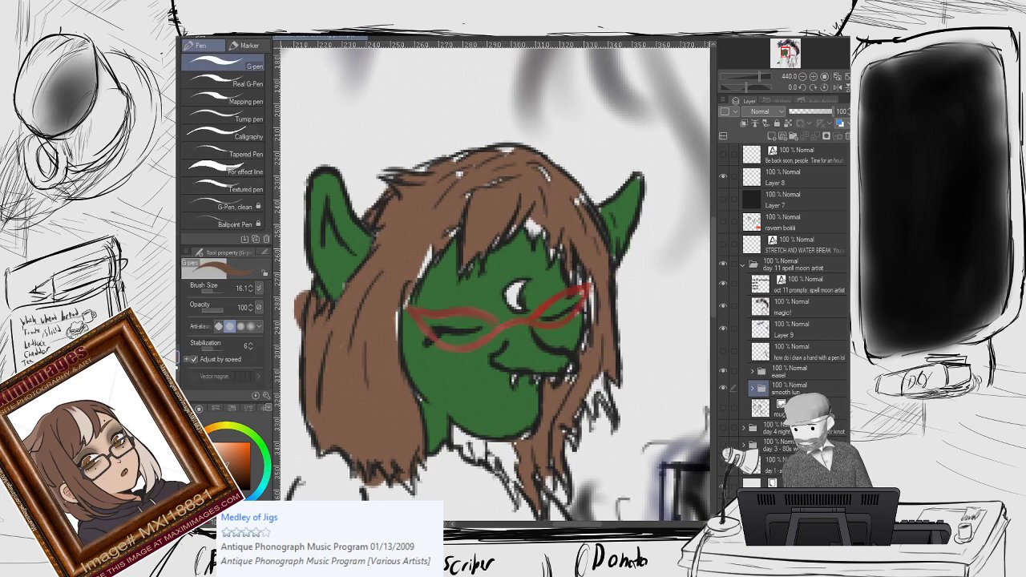
pyautogui.moveTo(433, 240)
pyautogui.mouseDown()
pyautogui.moveTo(405, 275)
pyautogui.moveTo(404, 288)
pyautogui.moveTo(419, 251)
pyautogui.moveTo(388, 342)
pyautogui.moveTo(386, 314)
pyautogui.moveTo(451, 223)
pyautogui.moveTo(440, 225)
pyautogui.moveTo(468, 158)
pyautogui.moveTo(404, 189)
pyautogui.moveTo(421, 175)
pyautogui.moveTo(389, 180)
pyautogui.moveTo(446, 187)
pyautogui.moveTo(471, 198)
pyautogui.moveTo(464, 204)
pyautogui.moveTo(450, 195)
pyautogui.moveTo(482, 191)
pyautogui.moveTo(501, 142)
pyautogui.mouseUp()
pyautogui.press('i')
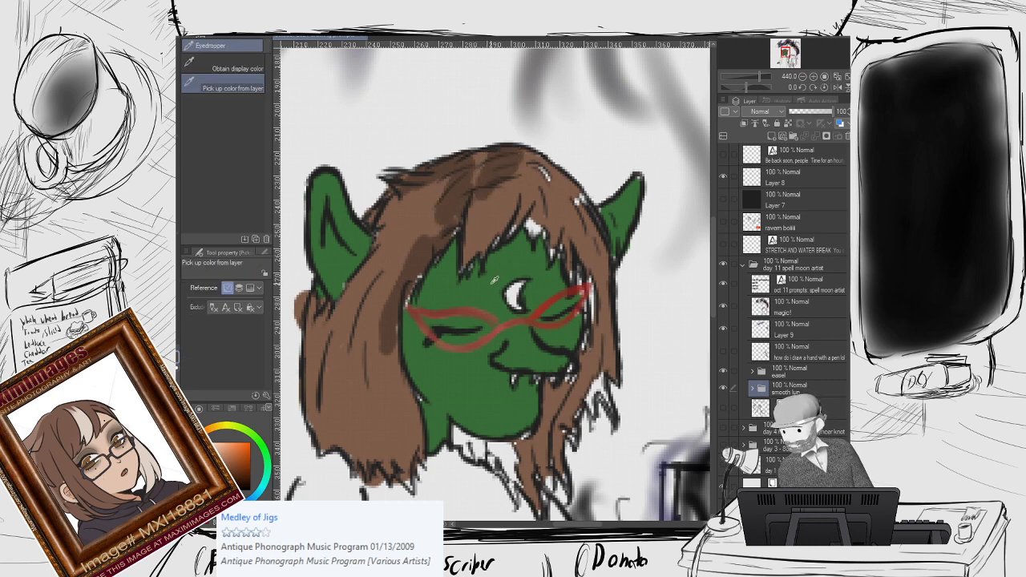
pyautogui.press('p')
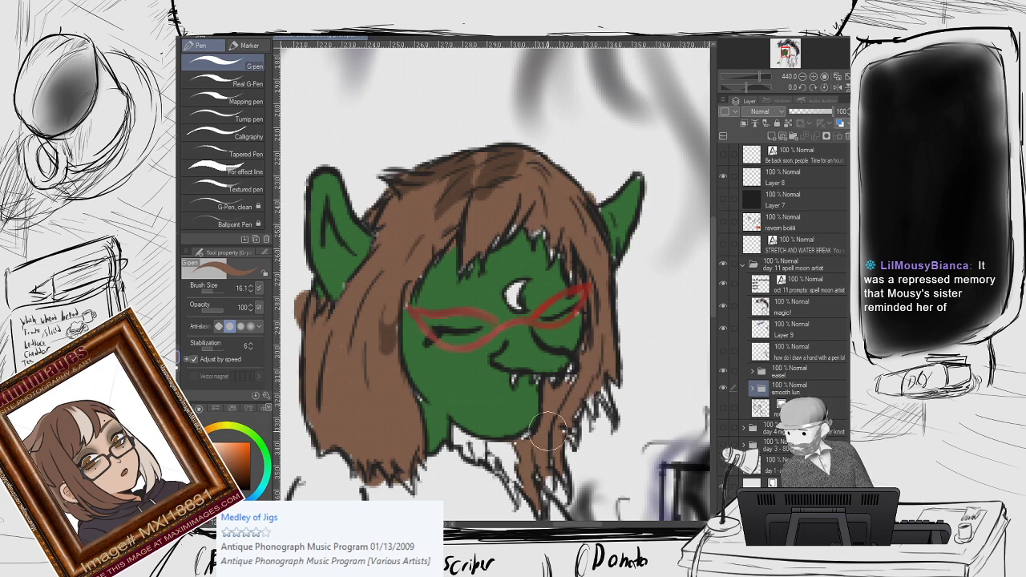
pyautogui.moveTo(509, 446)
pyautogui.mouseDown()
pyautogui.moveTo(477, 454)
pyautogui.moveTo(467, 433)
pyautogui.moveTo(477, 454)
pyautogui.moveTo(518, 462)
pyautogui.moveTo(517, 482)
pyautogui.moveTo(504, 445)
pyautogui.moveTo(459, 437)
pyautogui.mouseUp()
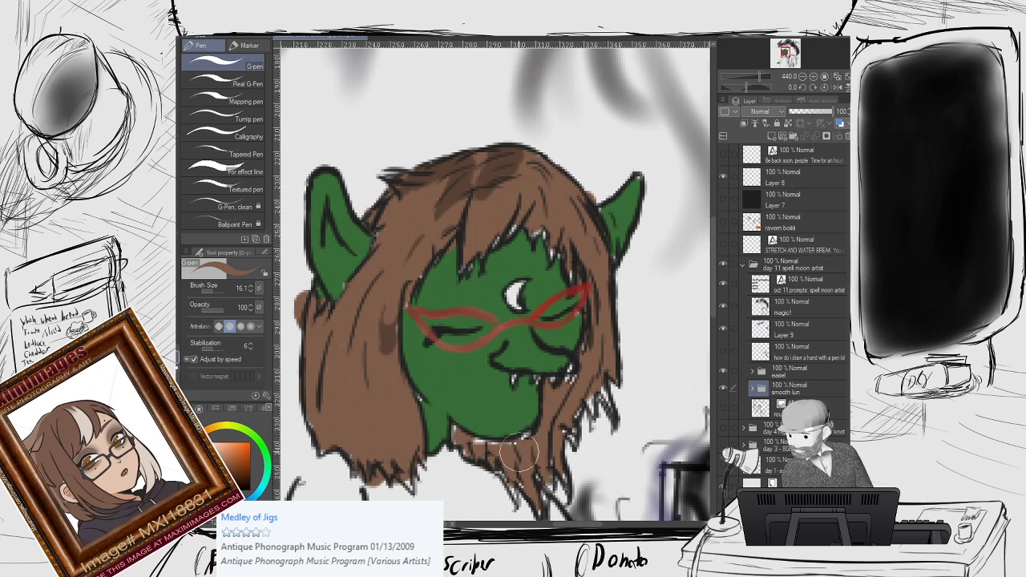
# Erase the stray brown outside the hair's outline just below the larger ear with the hard eraser.
pyautogui.press('e')
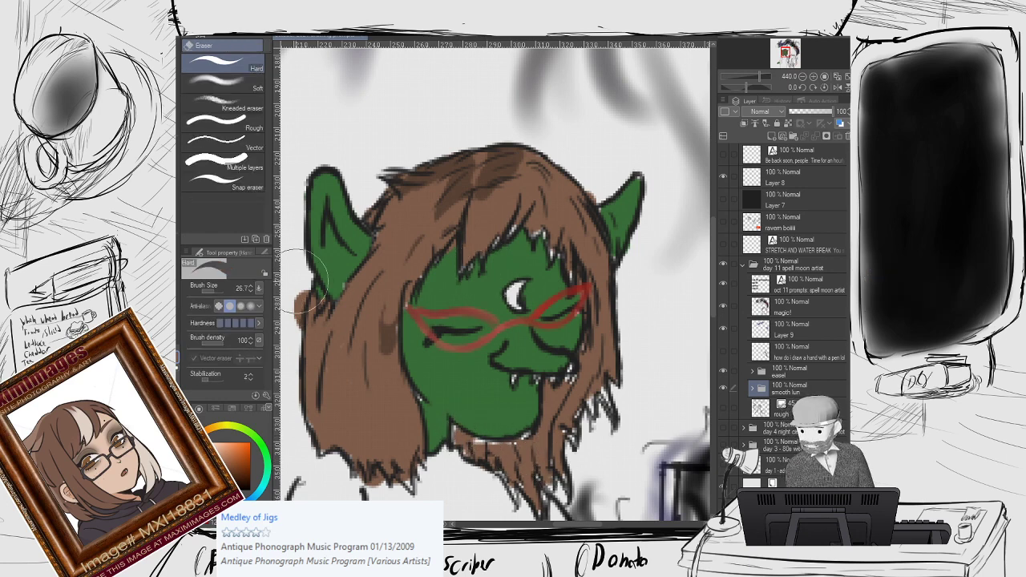
pyautogui.moveTo(294, 280)
pyautogui.mouseDown()
pyautogui.moveTo(285, 300)
pyautogui.moveTo(298, 319)
pyautogui.mouseUp()
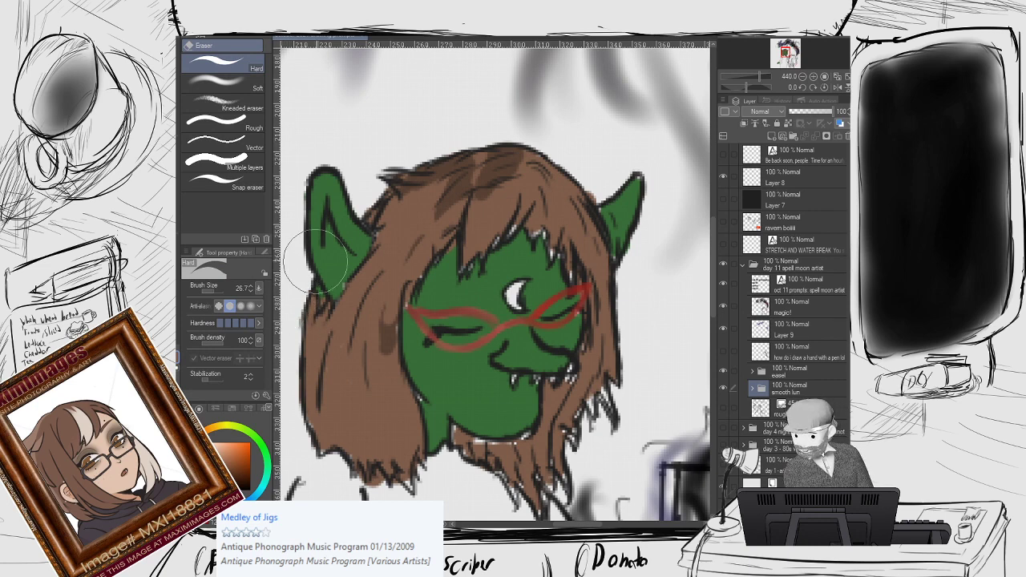
pyautogui.scroll(-2, 409, 201)
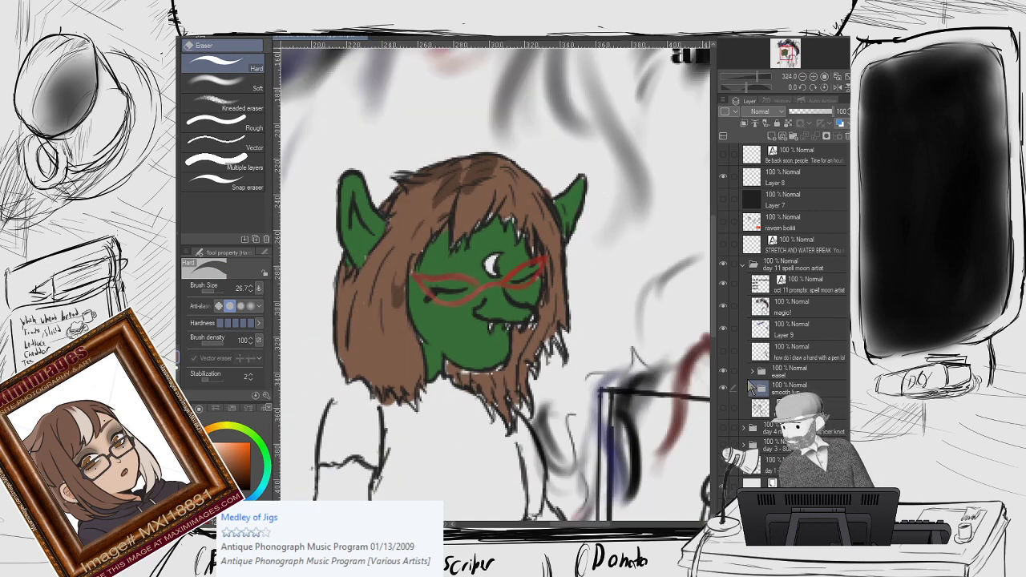
# Expand the smooth lun layer group and fill the hair's ragged white tips with the brown G-pen.
pyautogui.scroll(-2, 751, 387)
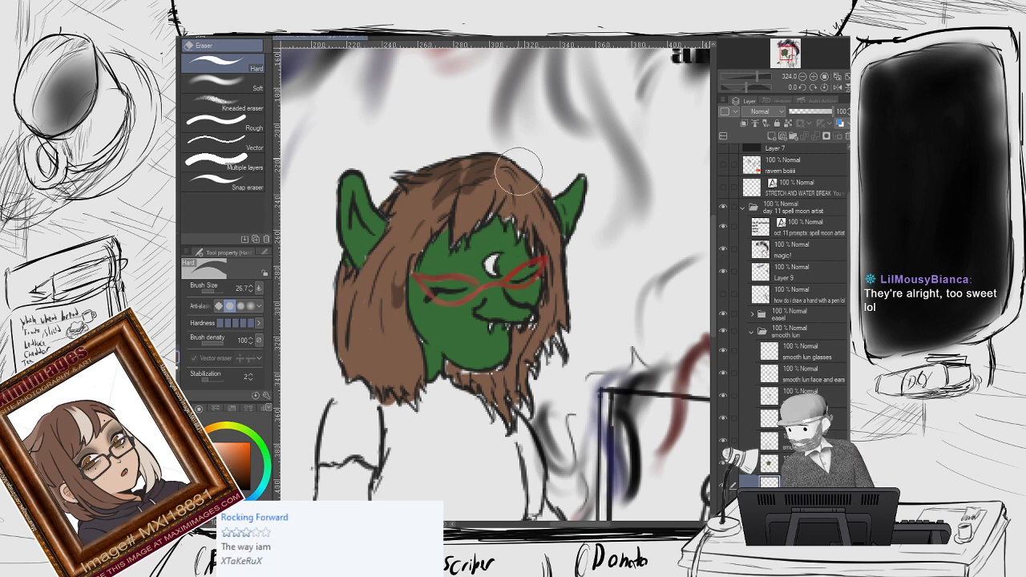
pyautogui.press('p')
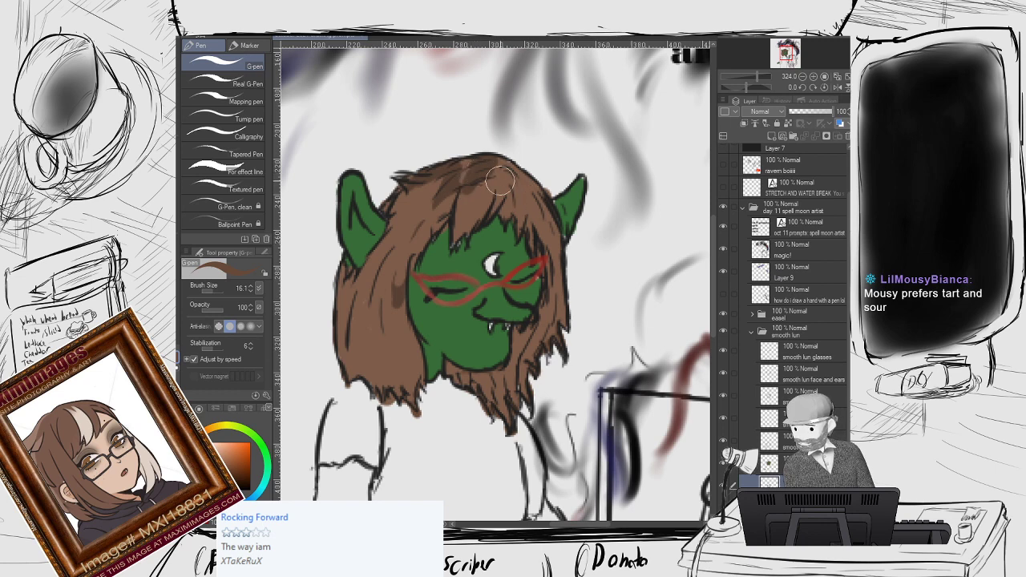
pyautogui.press('i')
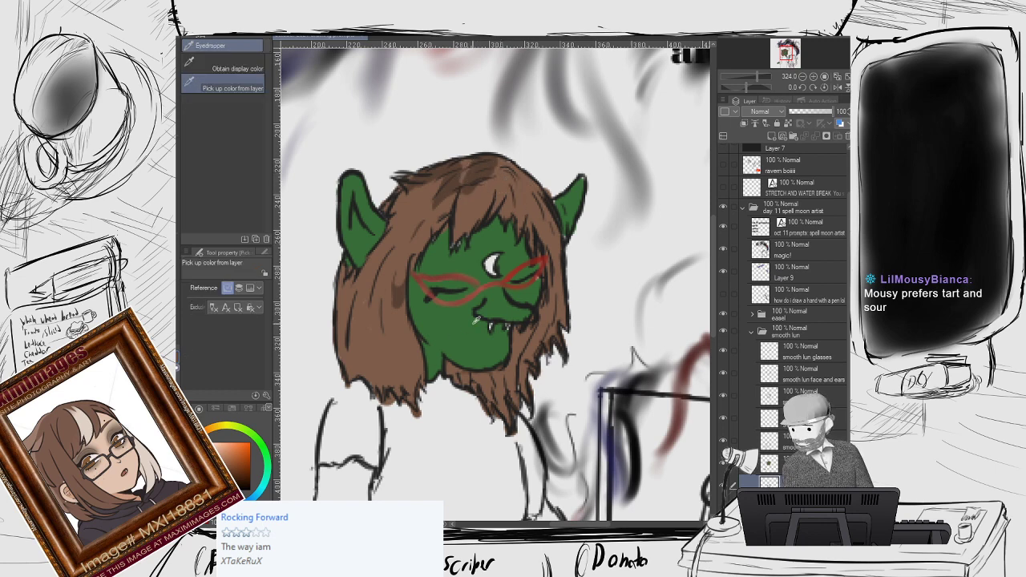
pyautogui.press('p')
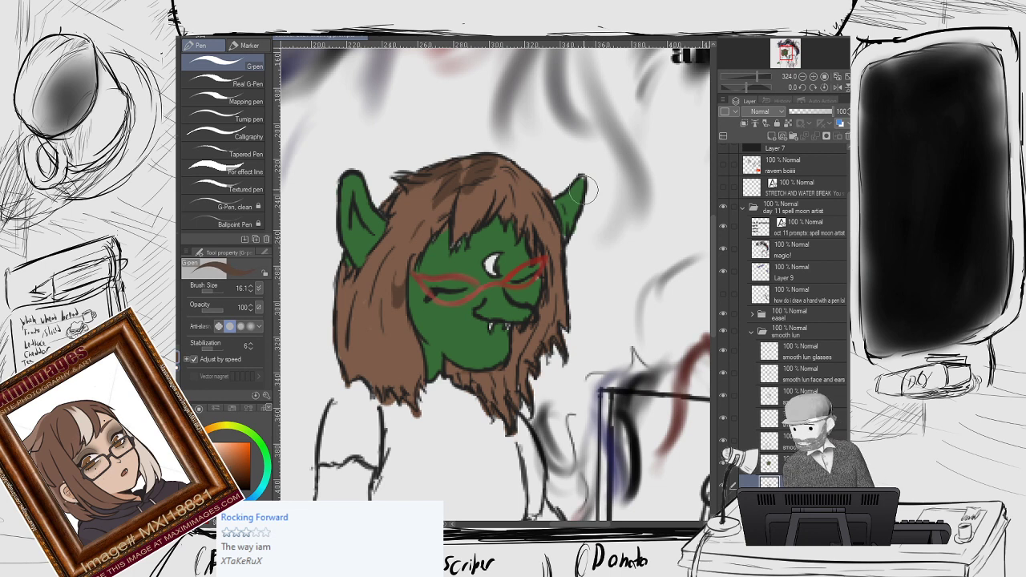
# Pick up the face's green and shade the skin beneath the bangs, along the hair and on the neck in darker green.
pyautogui.press('i')
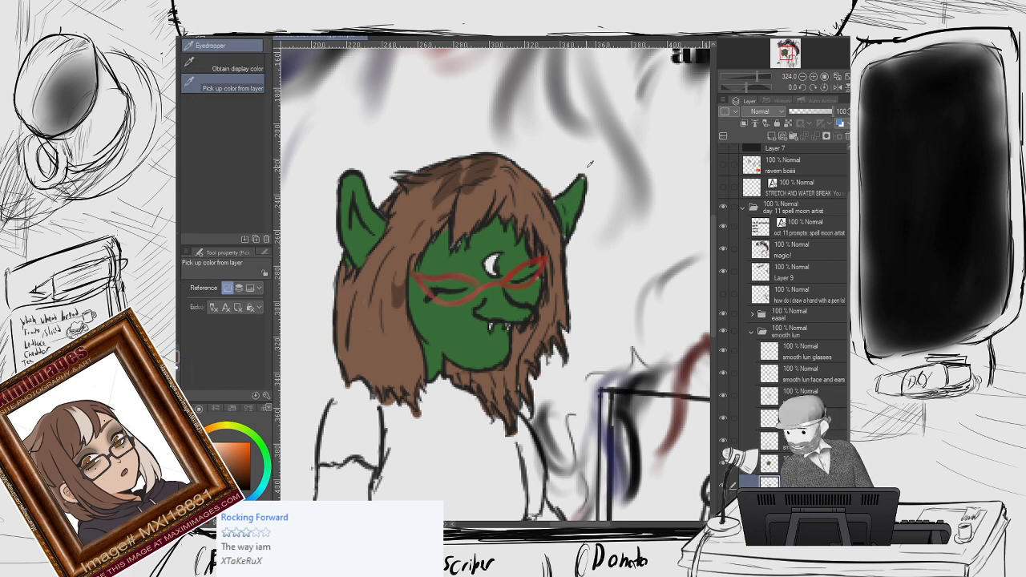
pyautogui.click(462, 329)
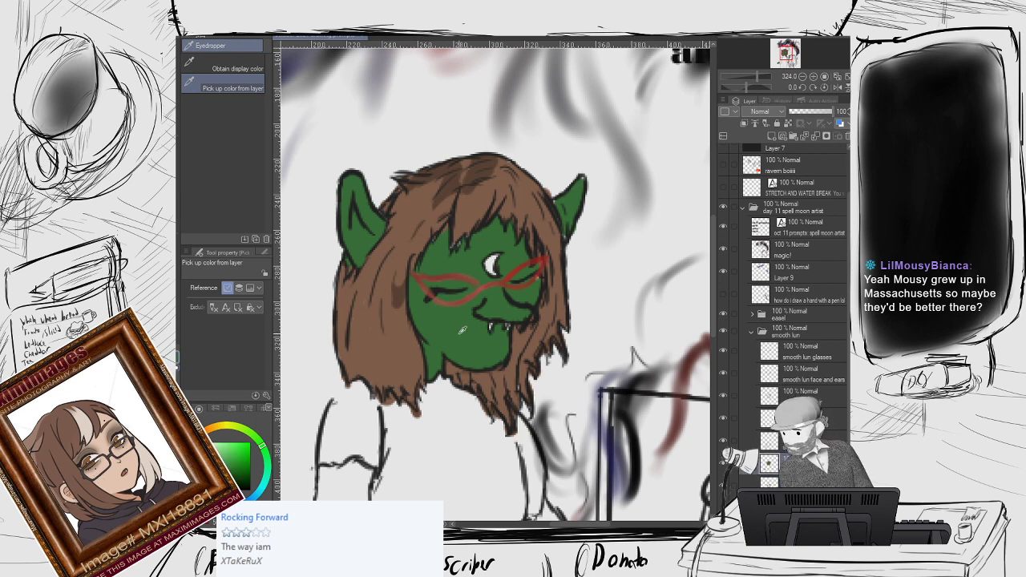
pyautogui.press('p')
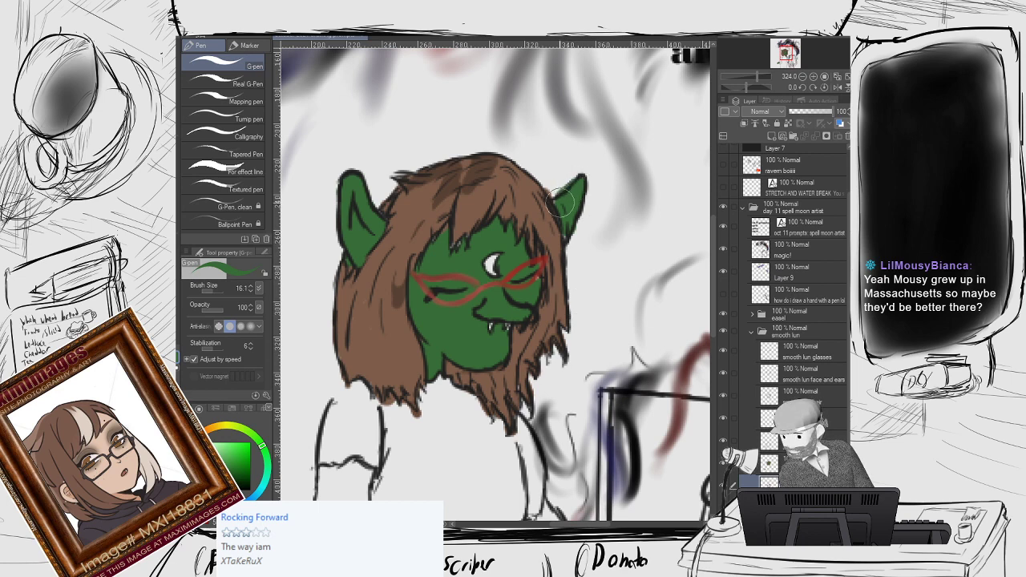
pyautogui.press('e')
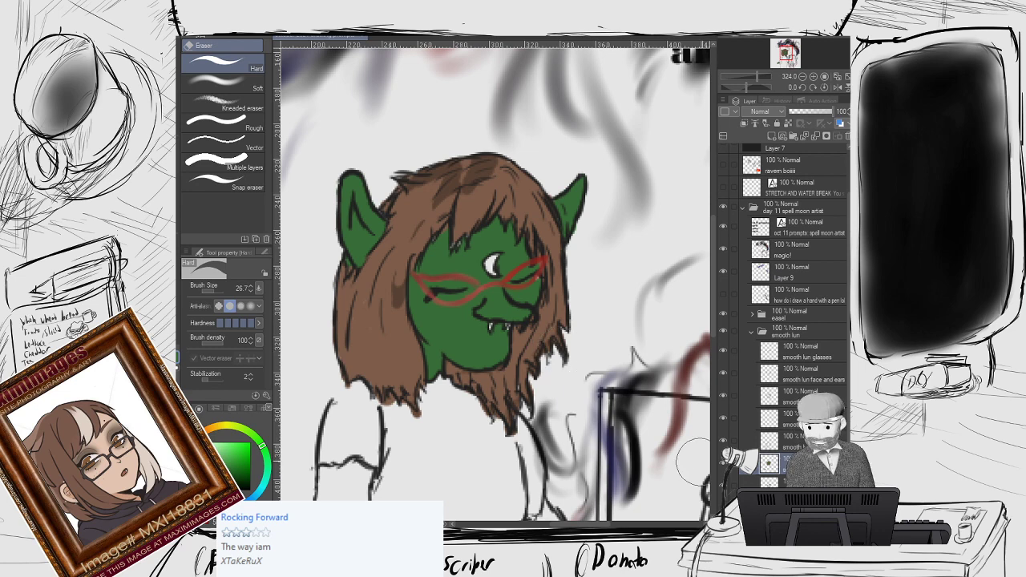
pyautogui.press('p')
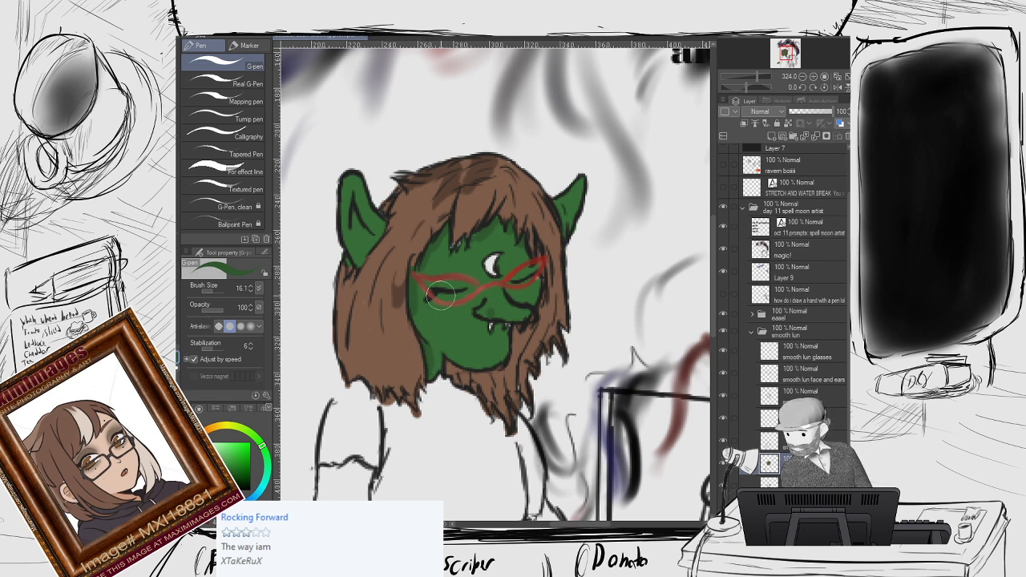
# Pick up the hair's brown and draw fine darker strands through the hair with the G-pen at size 3.5 and opacity 72.
pyautogui.press('i')
pyautogui.click(406, 340)
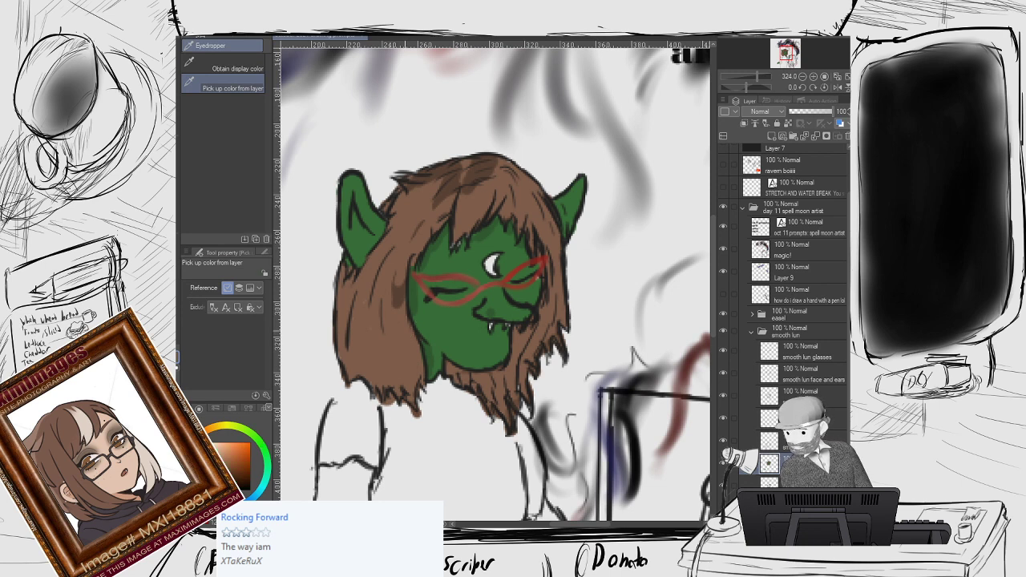
pyautogui.press('p')
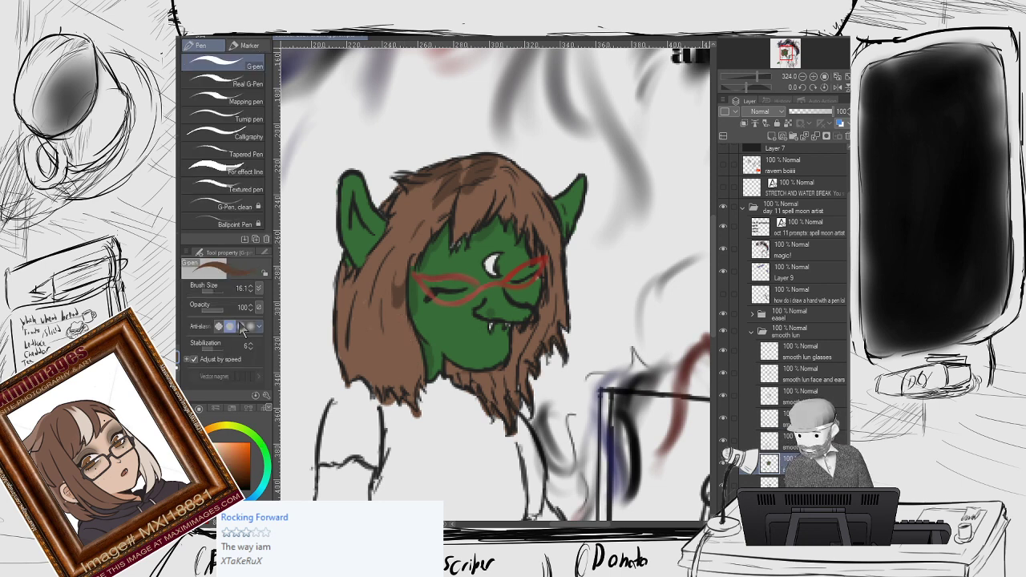
pyautogui.click(208, 291)
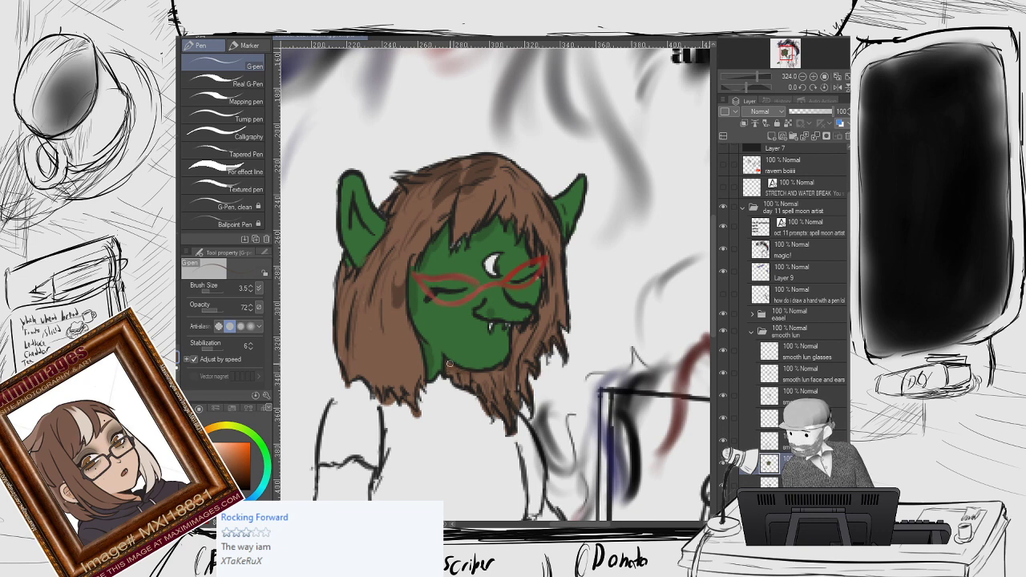
# Pick up brown from the bangs and paint over the dark patches on the crown with the G-pen at size 9.7.
pyautogui.press('i')
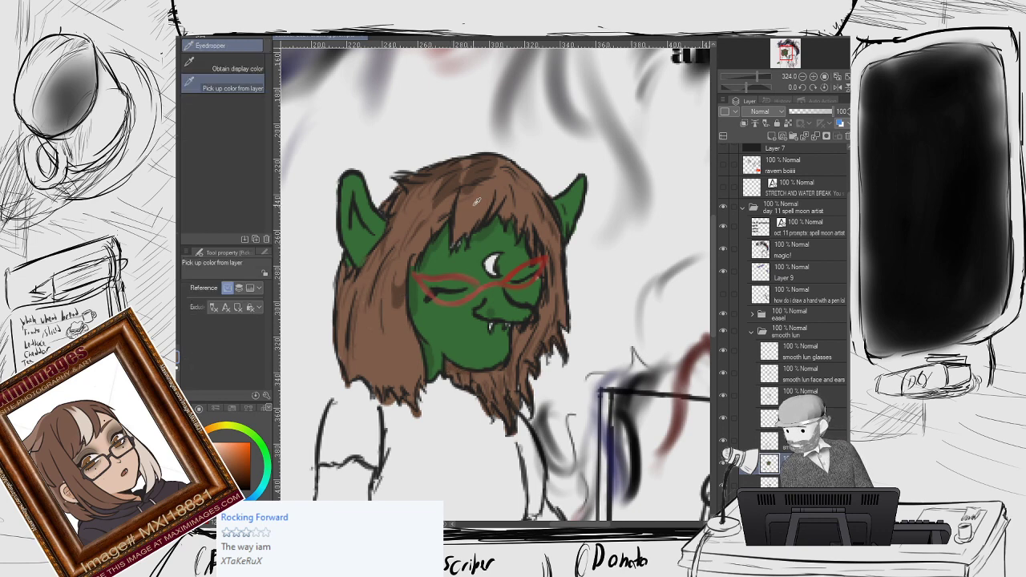
pyautogui.press('p')
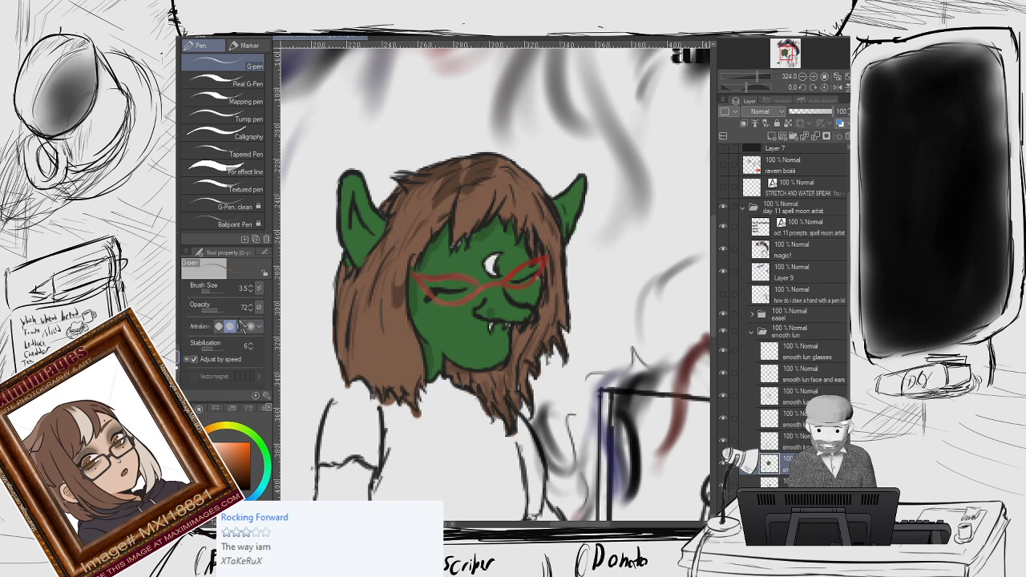
pyautogui.click(214, 291)
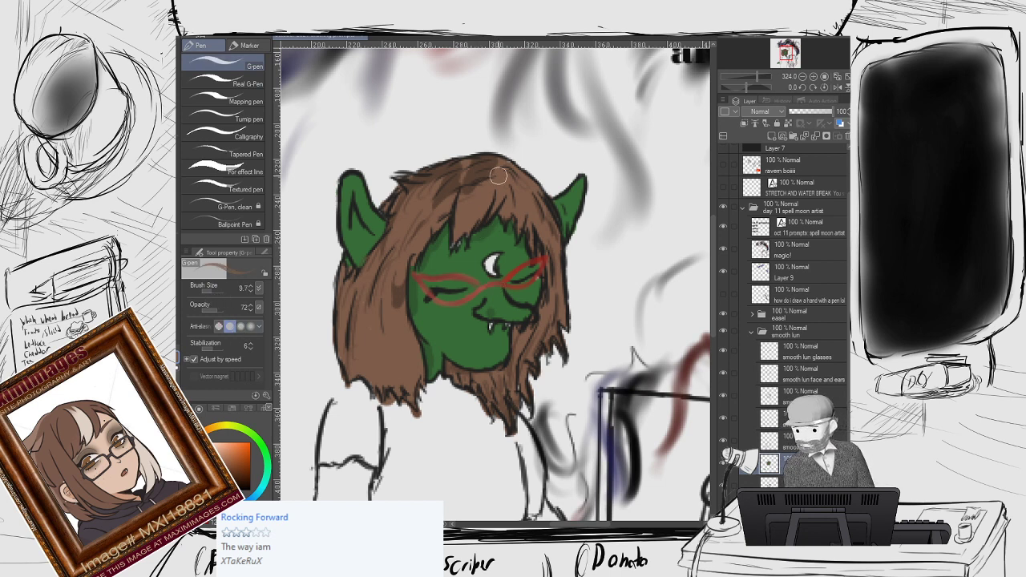
pyautogui.moveTo(498, 176); pyautogui.dragTo(432, 199)
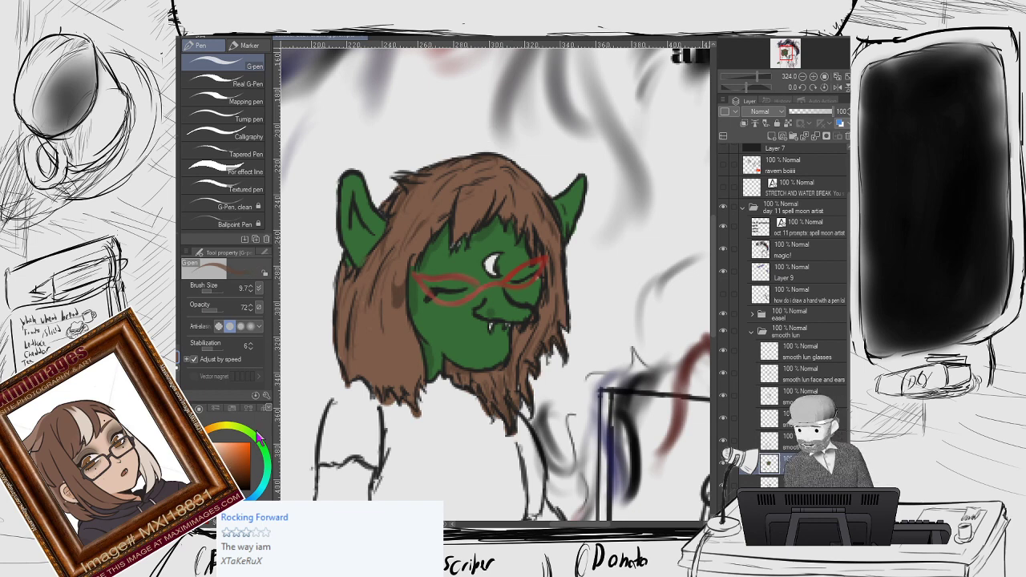
# Set the G-pen to size 4.5 and paint a pale streak in the bangs and in the far-side hair beside the chin.
pyautogui.press('p')
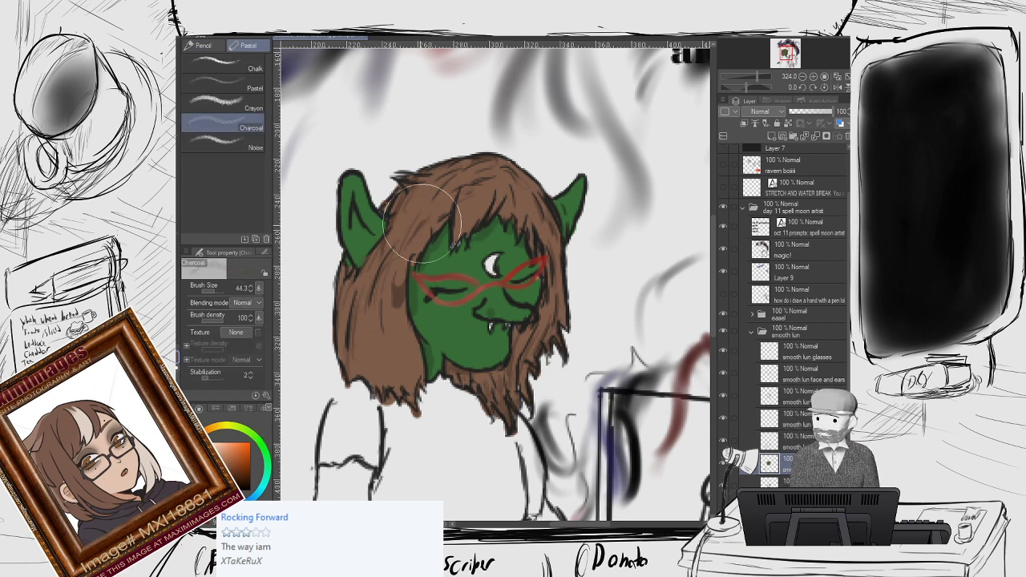
pyautogui.press('p')
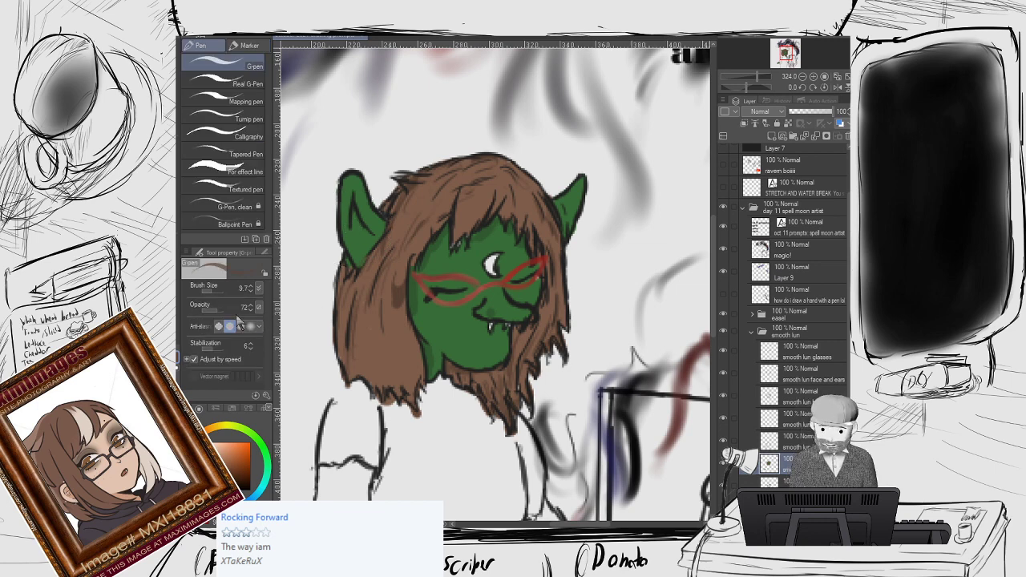
pyautogui.moveTo(213, 290); pyautogui.dragTo(210, 291)
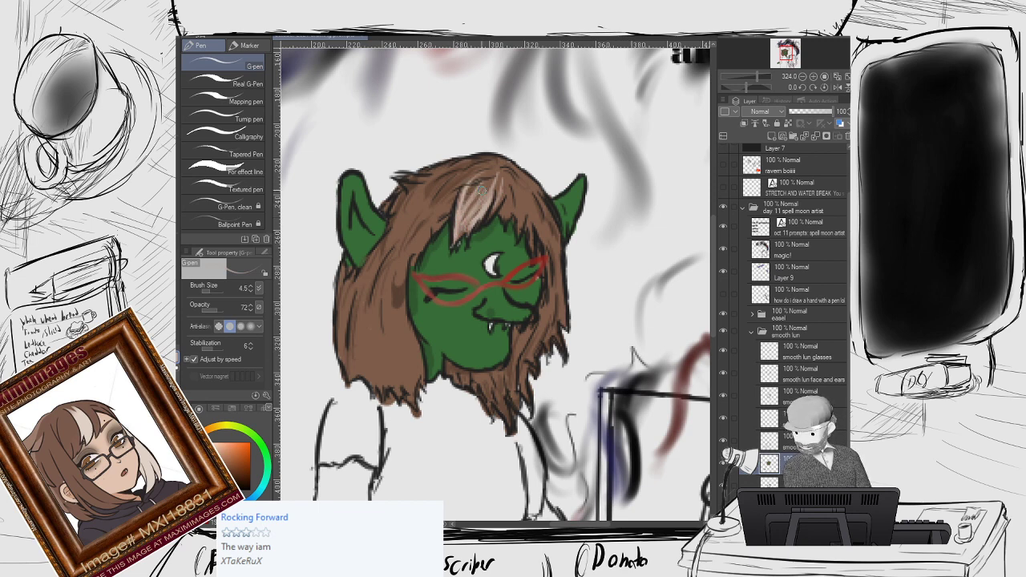
pyautogui.moveTo(462, 220)
pyautogui.mouseDown()
pyautogui.moveTo(477, 180)
pyautogui.moveTo(445, 210)
pyautogui.moveTo(452, 197)
pyautogui.mouseUp()
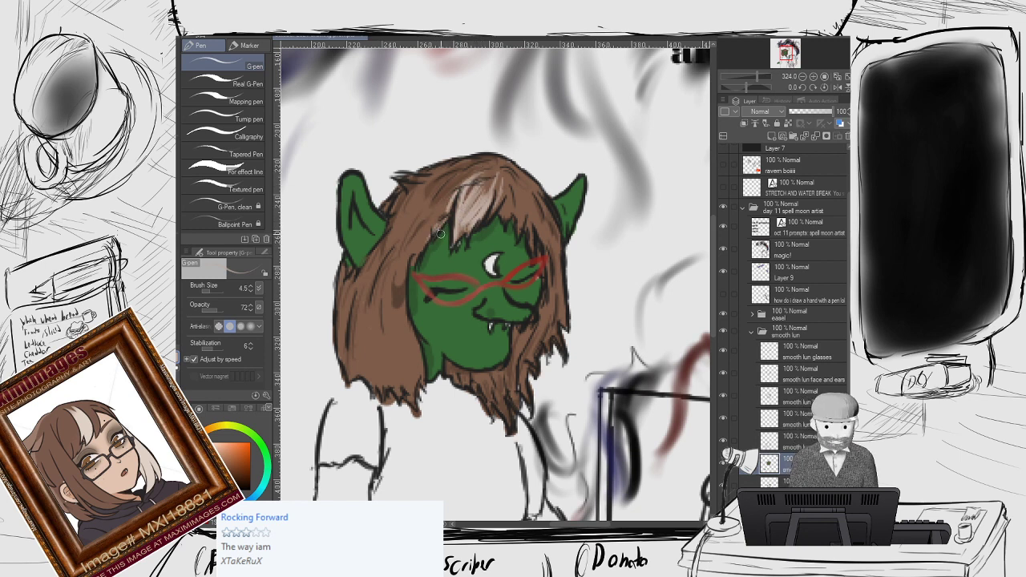
pyautogui.moveTo(514, 339)
pyautogui.mouseDown()
pyautogui.moveTo(514, 350)
pyautogui.moveTo(524, 329)
pyautogui.moveTo(509, 360)
pyautogui.moveTo(519, 343)
pyautogui.mouseUp()
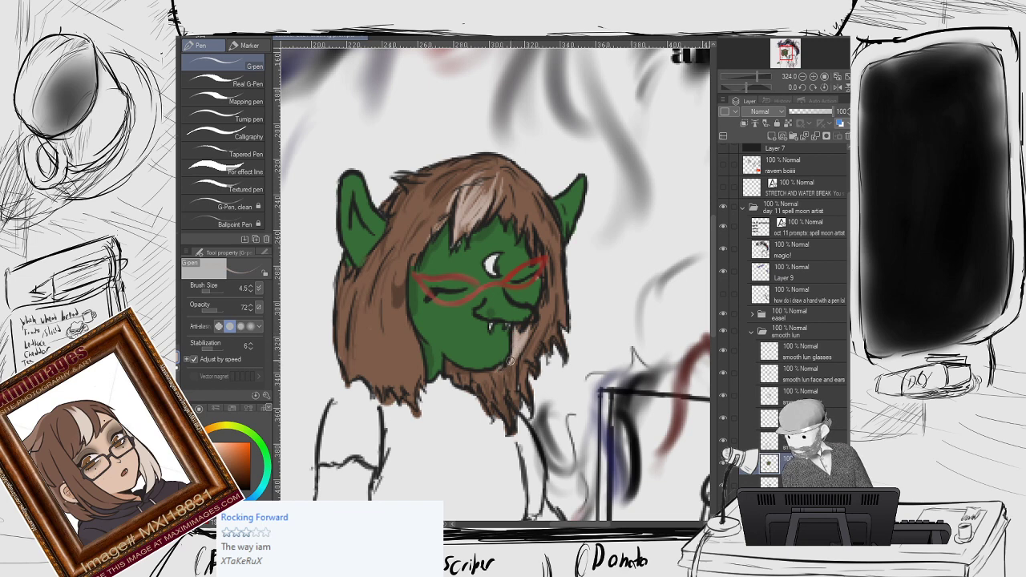
# Select the layer holding the dark hair line at the nose tip and set the hard eraser's size to 12.5.
pyautogui.scroll(5, 533, 309)
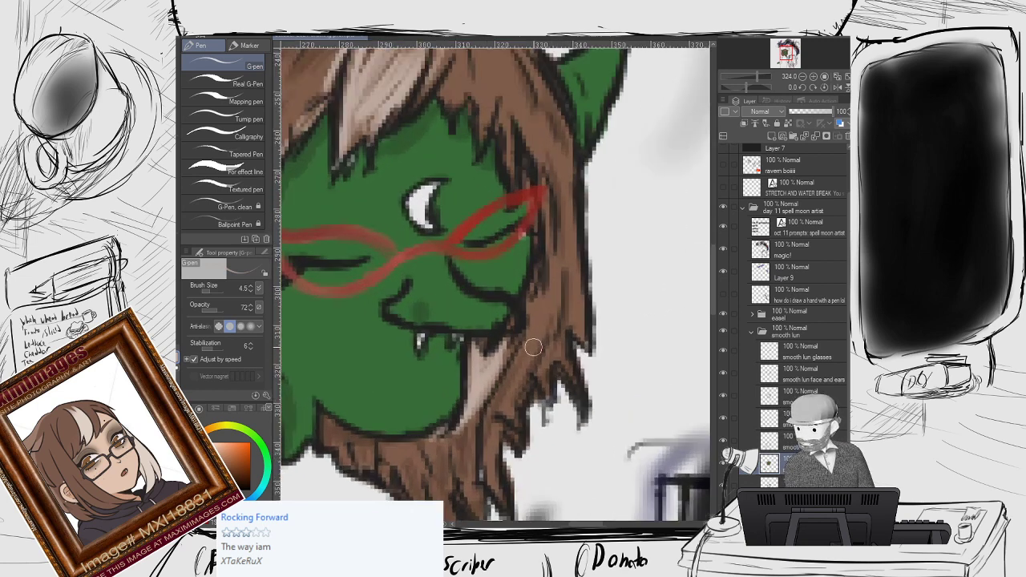
pyautogui.press('o')
pyautogui.click(495, 317)
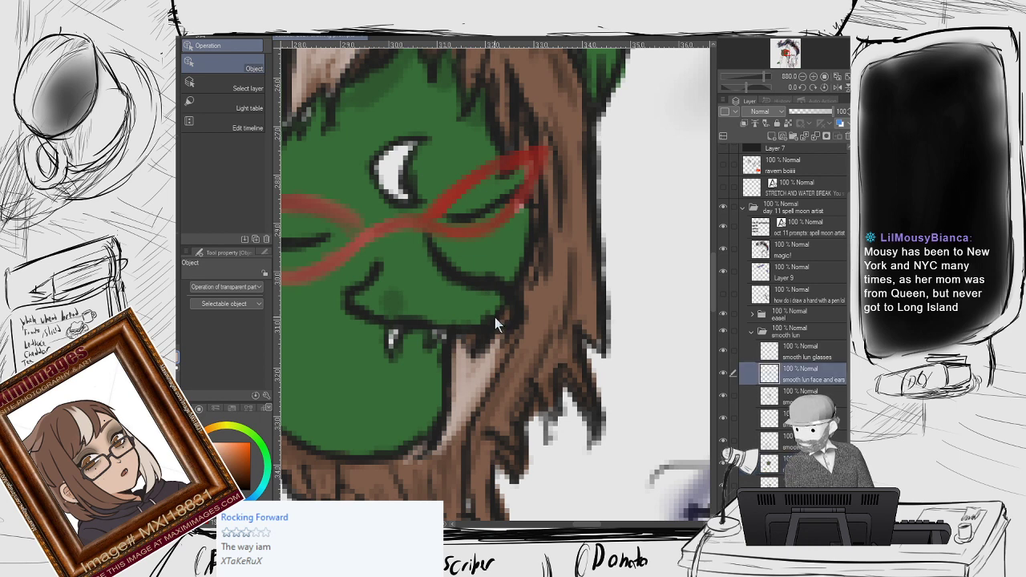
pyautogui.press('e')
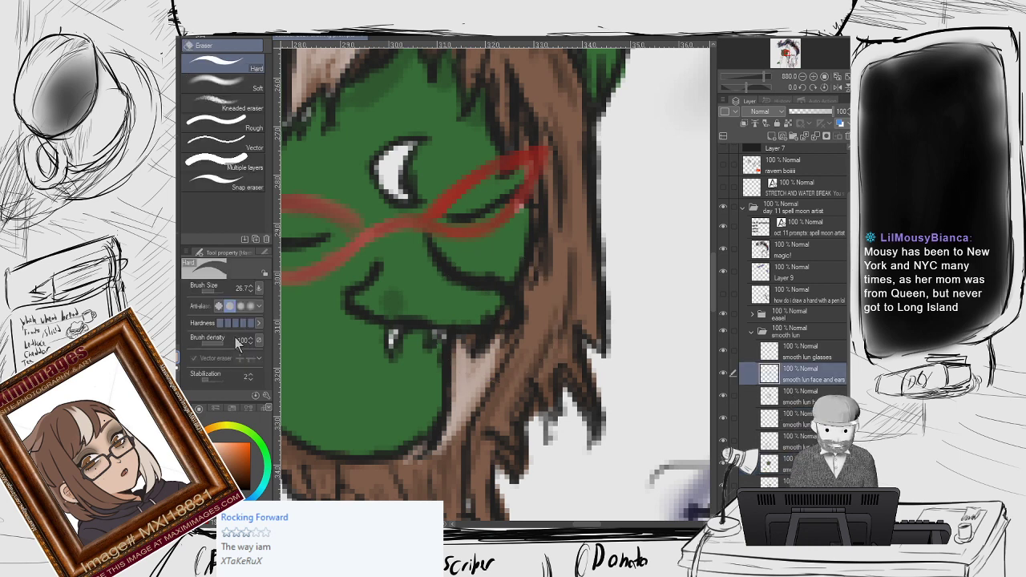
pyautogui.click(212, 293)
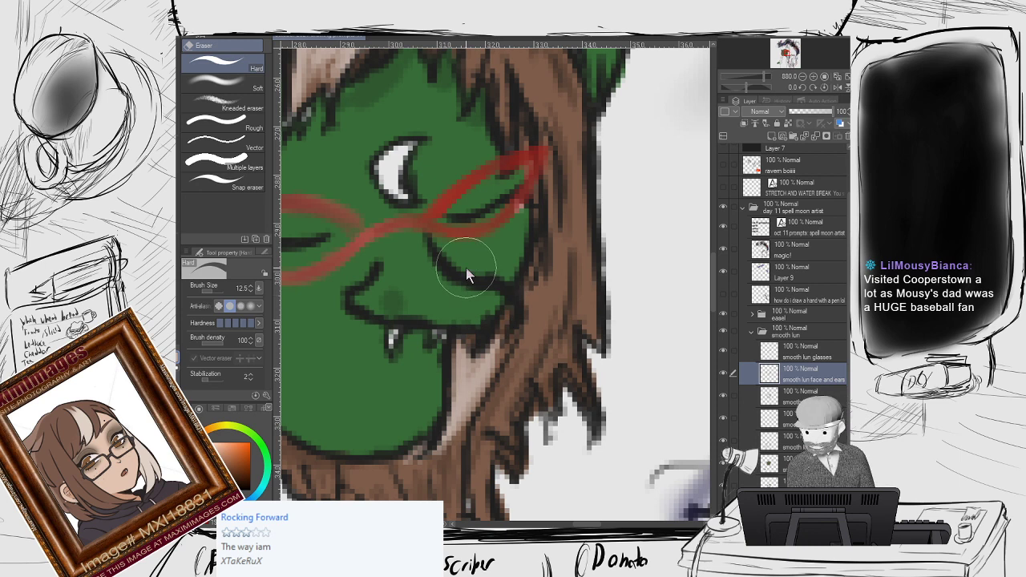
pyautogui.press('o')
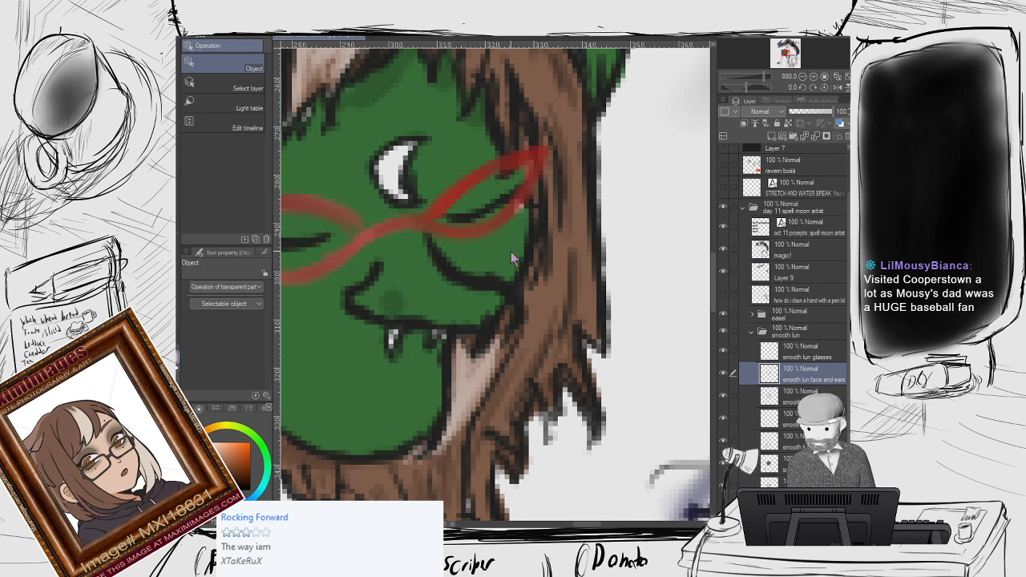
pyautogui.click(498, 322)
# Reduce the hard eraser to size 9 and erase the dark line that crosses the tip of the nose.
pyautogui.press('e')
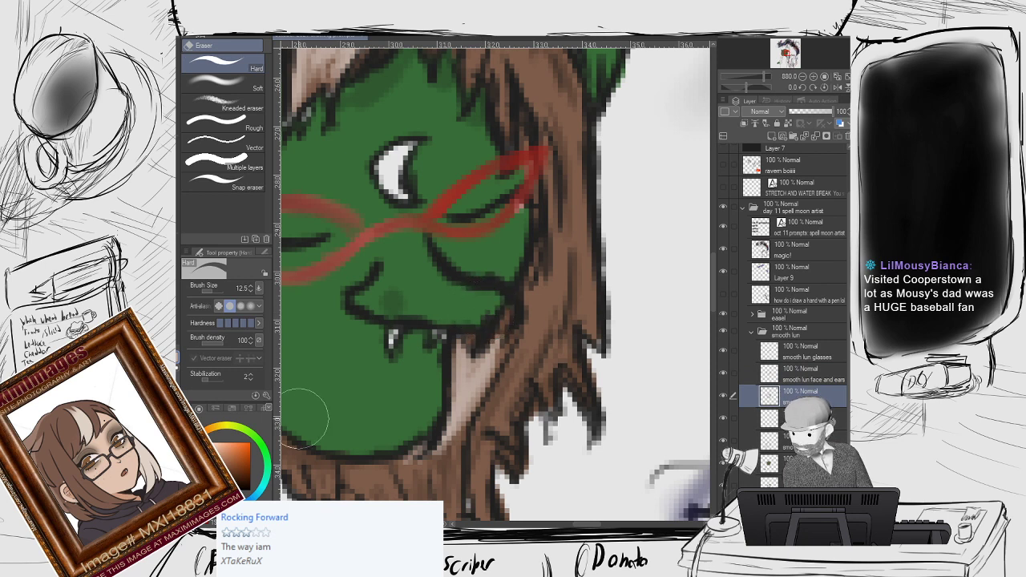
pyautogui.click(257, 287)
pyautogui.click(252, 291)
pyautogui.click(252, 291)
pyautogui.click(252, 291)
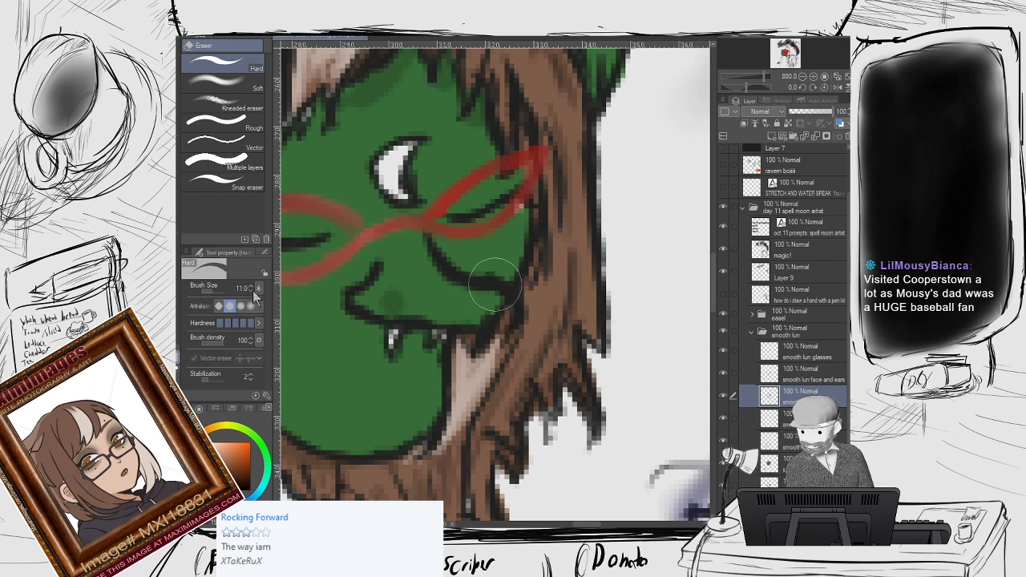
pyautogui.click(252, 291)
pyautogui.click(252, 291)
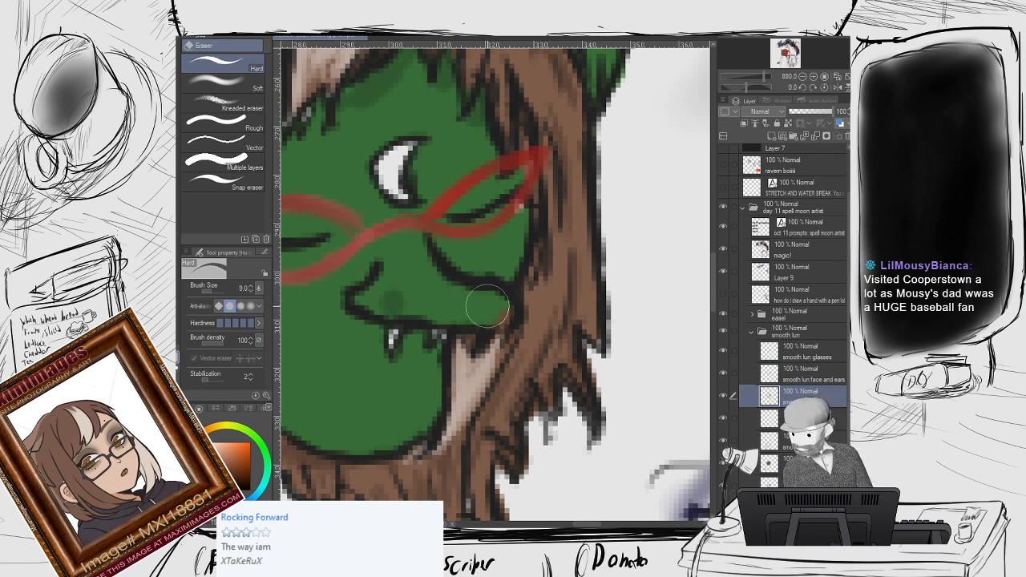
# Pick up the skin green and paint over the off-color spots on the nose with the G-pen at size 4.5.
pyautogui.press('p')
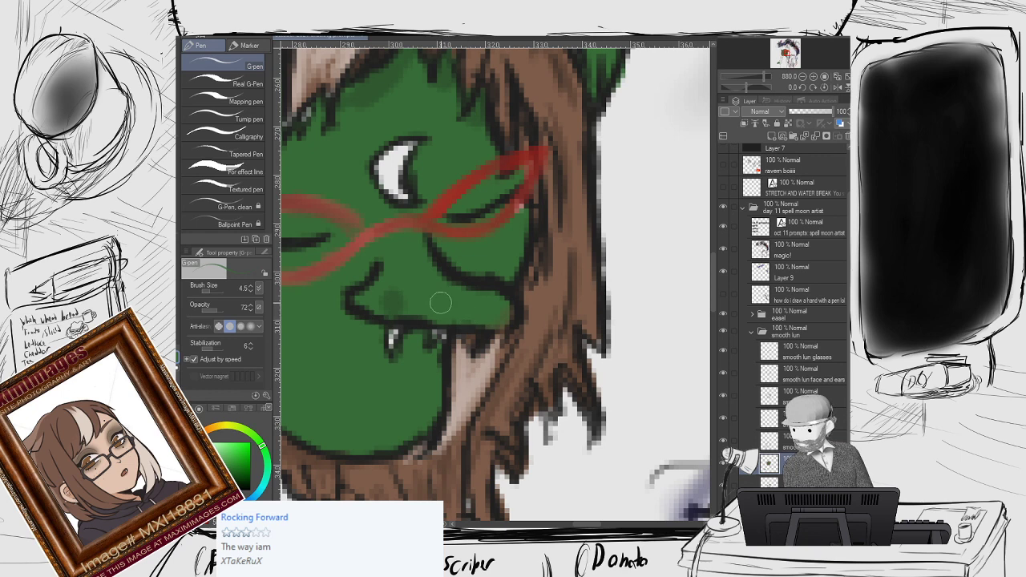
pyautogui.press('i')
pyautogui.press('p')
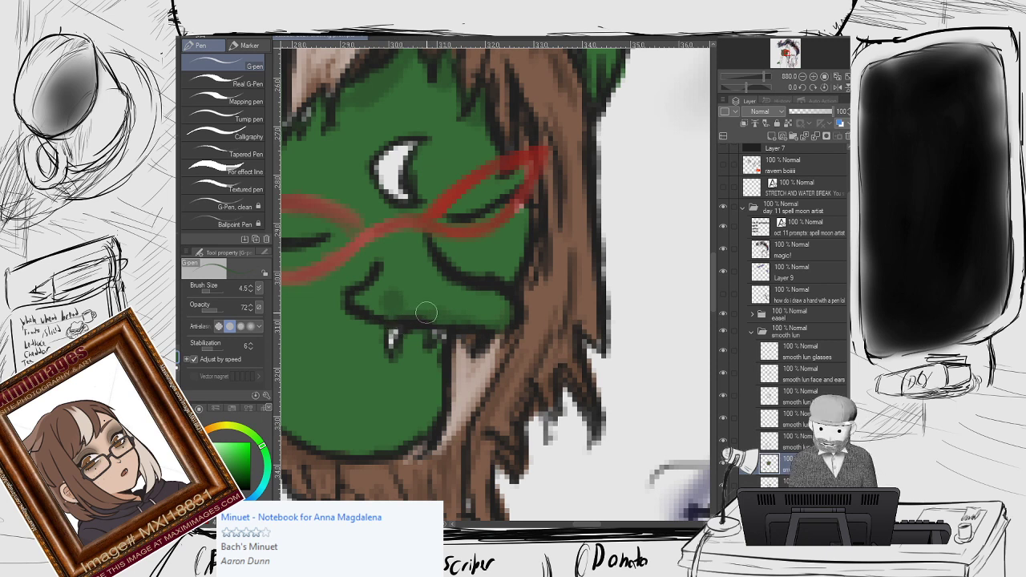
pyautogui.press('i')
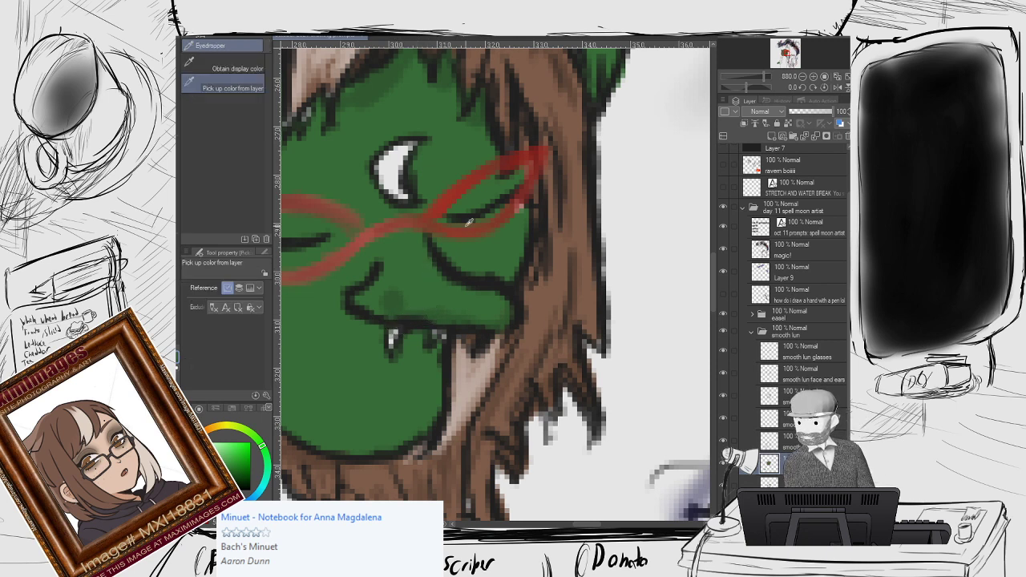
pyautogui.press('p')
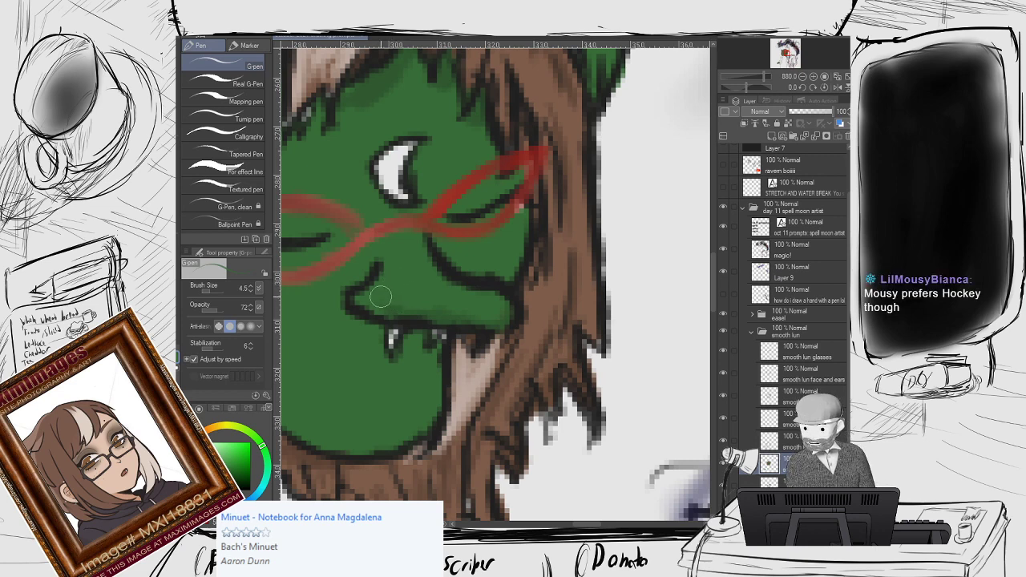
pyautogui.scroll(-2, 387, 295)
pyautogui.scroll(-1, 387, 295)
pyautogui.scroll(3, 476, 412)
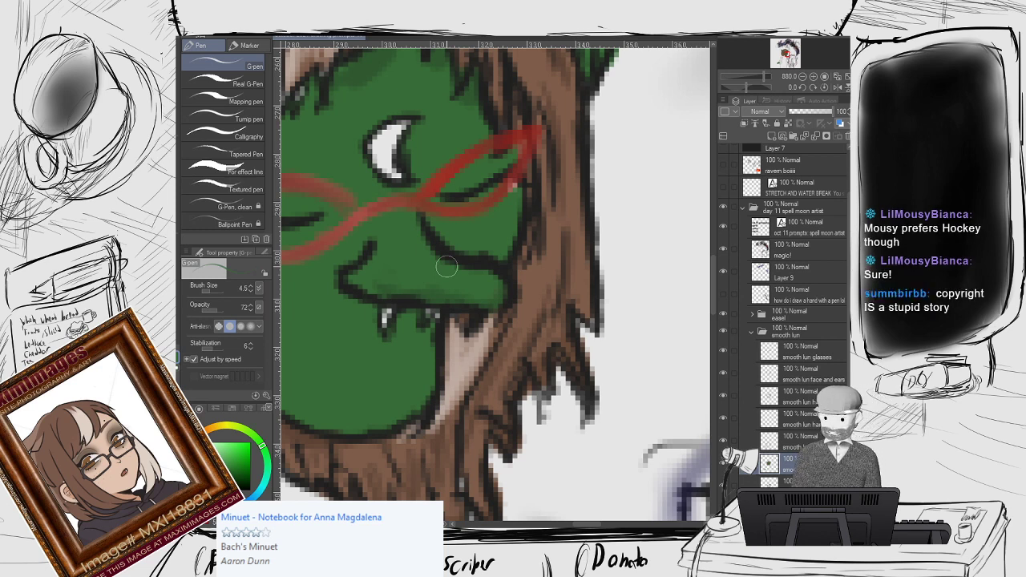
# Choose an orange-brown and shade the upper part of the pale hair streak beside the chin with the G-pen.
pyautogui.press('alt')
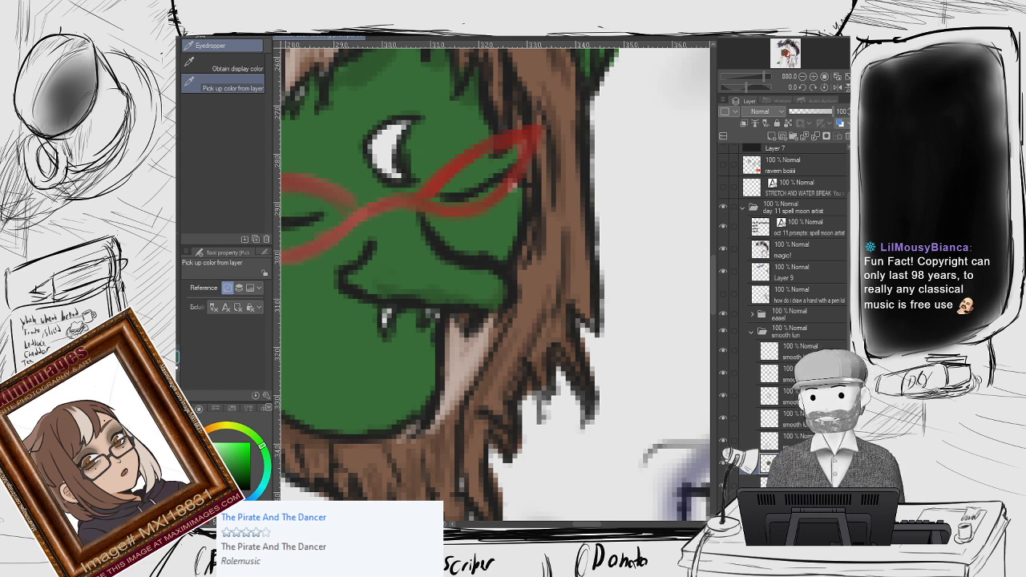
pyautogui.scroll(2, 435, 299)
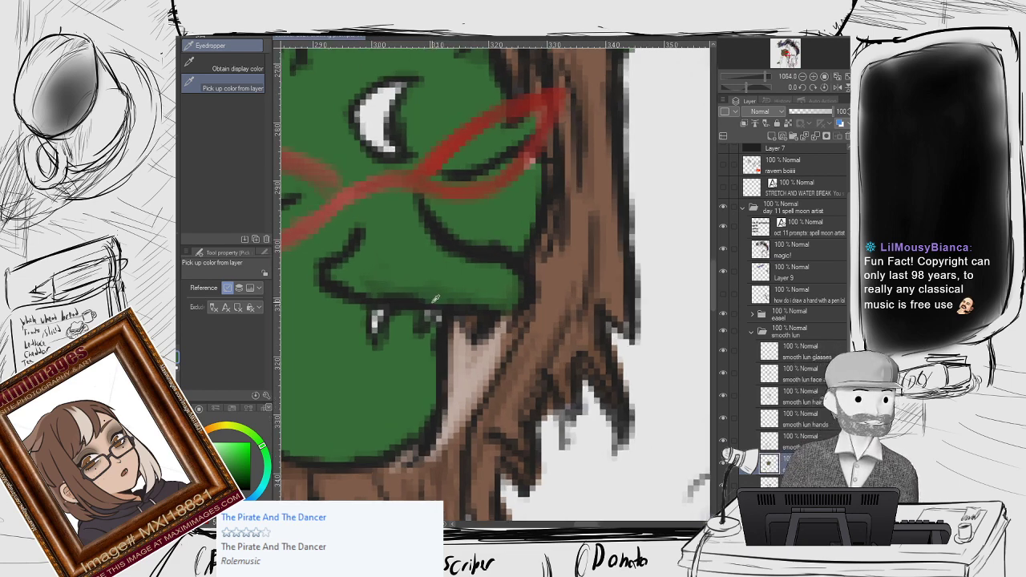
pyautogui.scroll(-3, 436, 299)
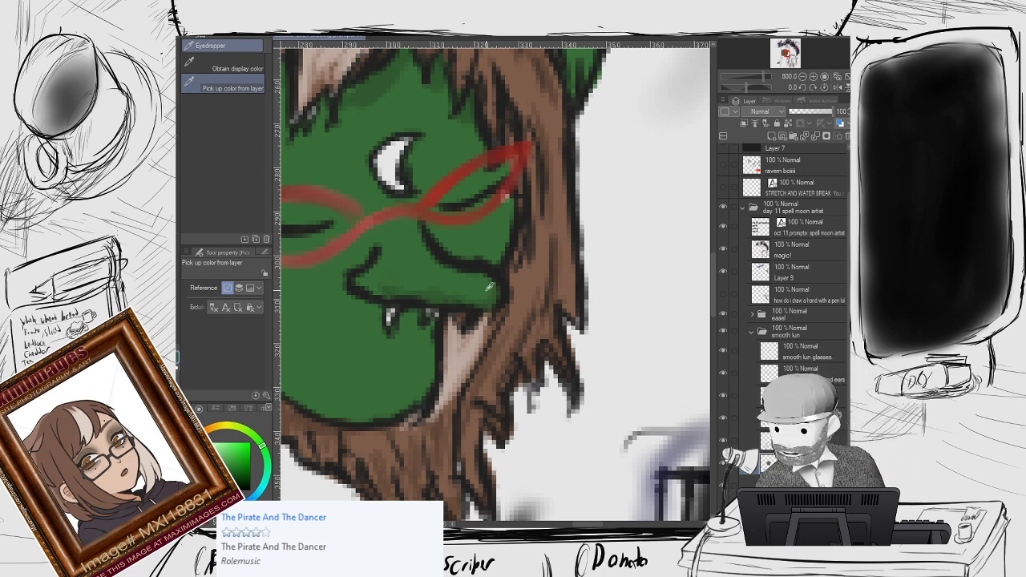
pyautogui.press('p')
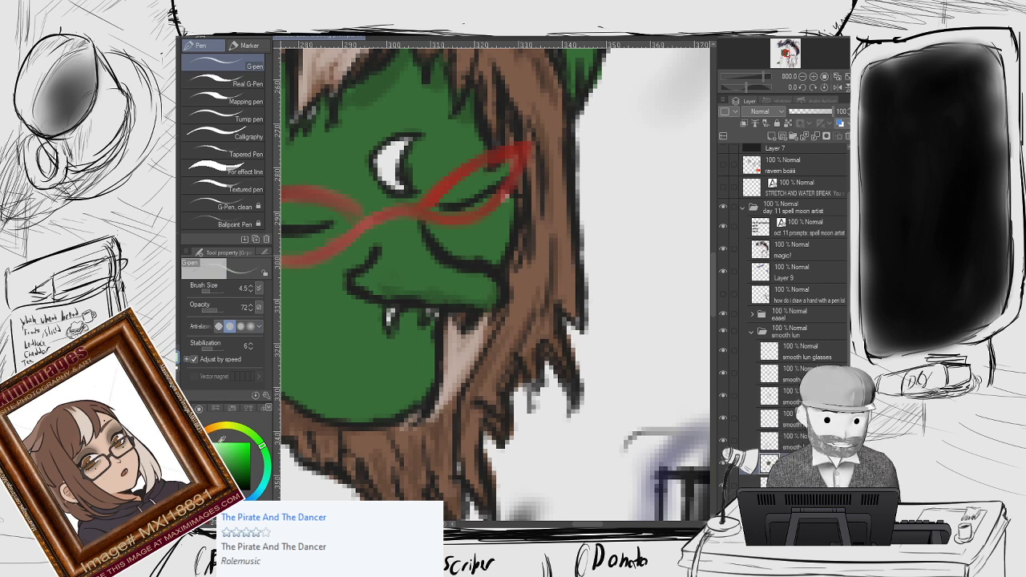
pyautogui.click(213, 439)
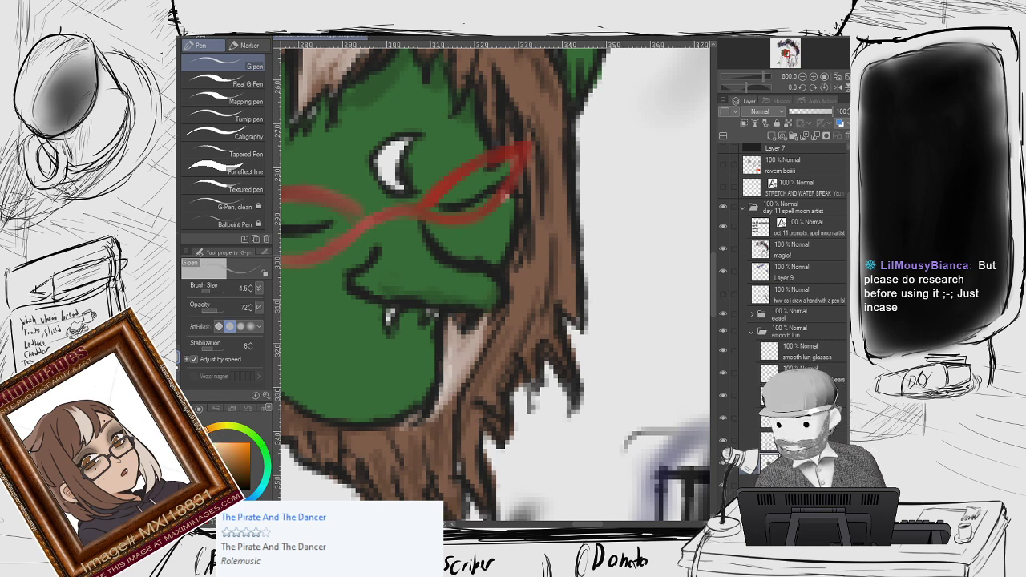
pyautogui.click(444, 321)
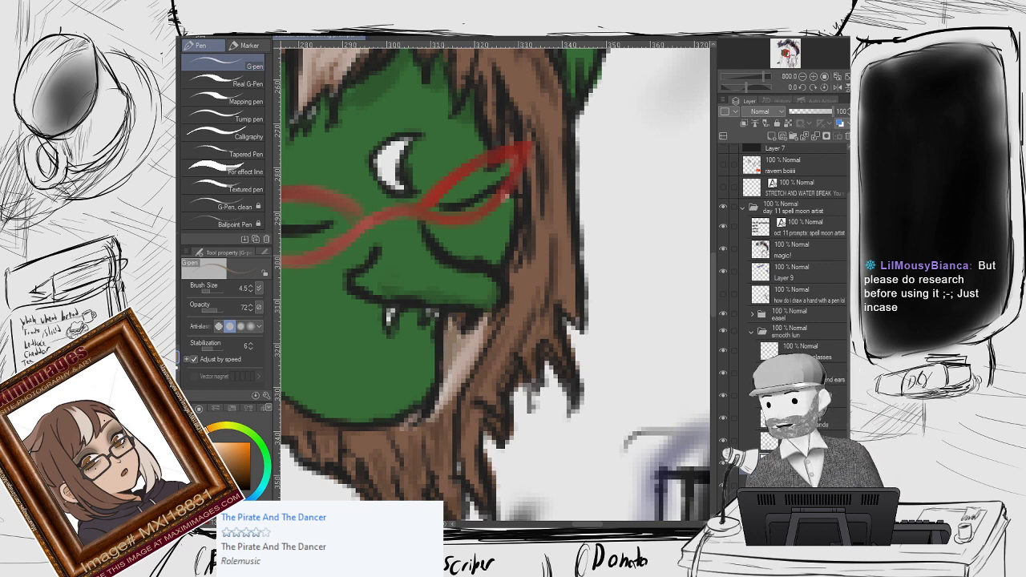
pyautogui.scroll(-2, 479, 280)
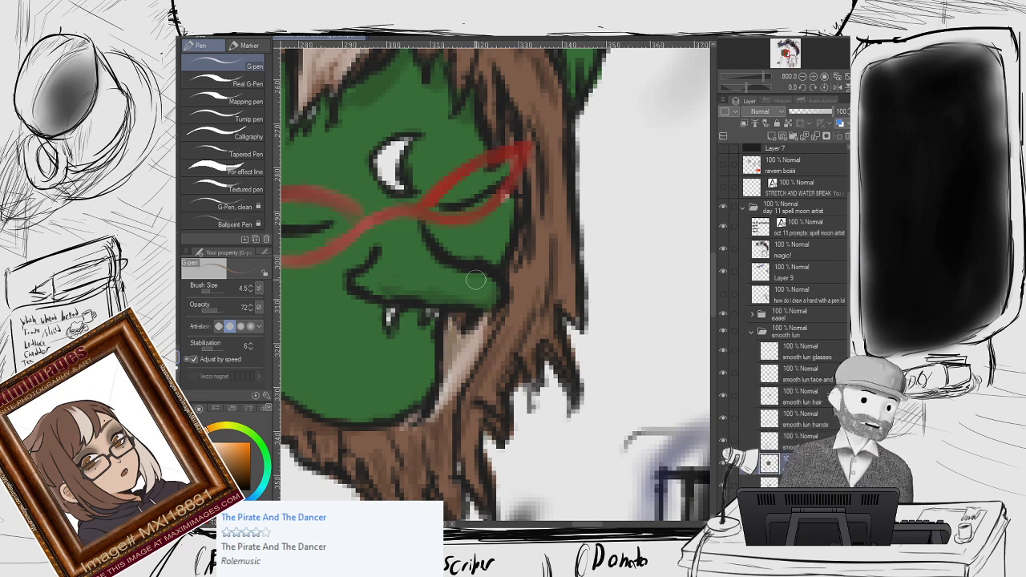
pyautogui.scroll(-2, 476, 276)
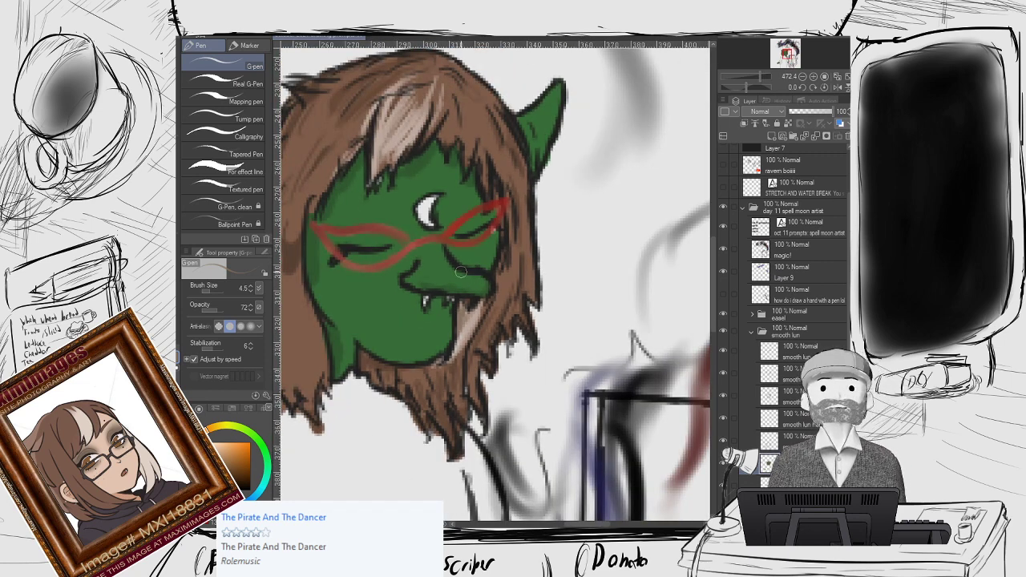
pyautogui.scroll(1, 450, 296)
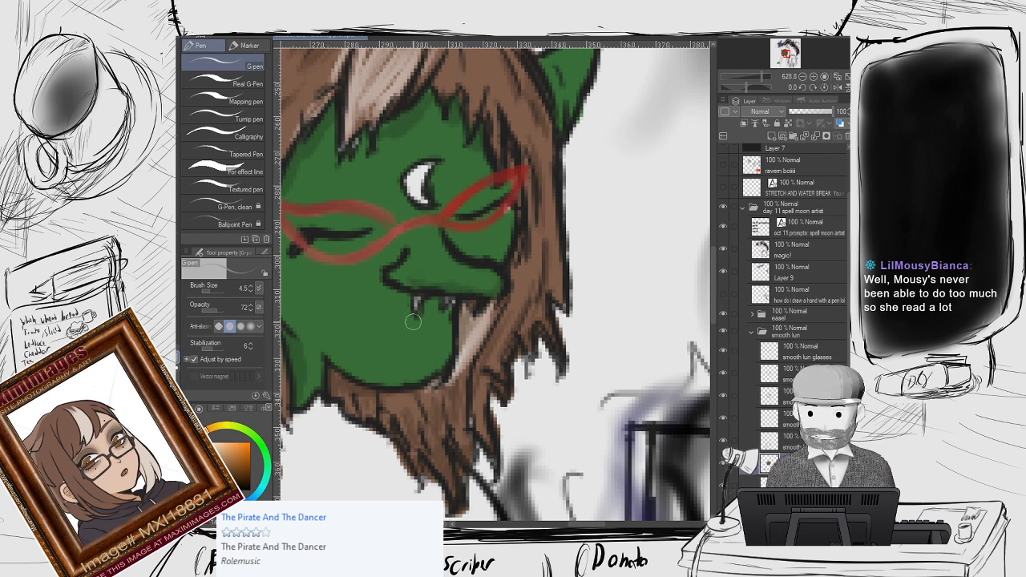
# Choose yellow and fill the crescent moon on the forehead with the G-pen.
pyautogui.click(221, 430)
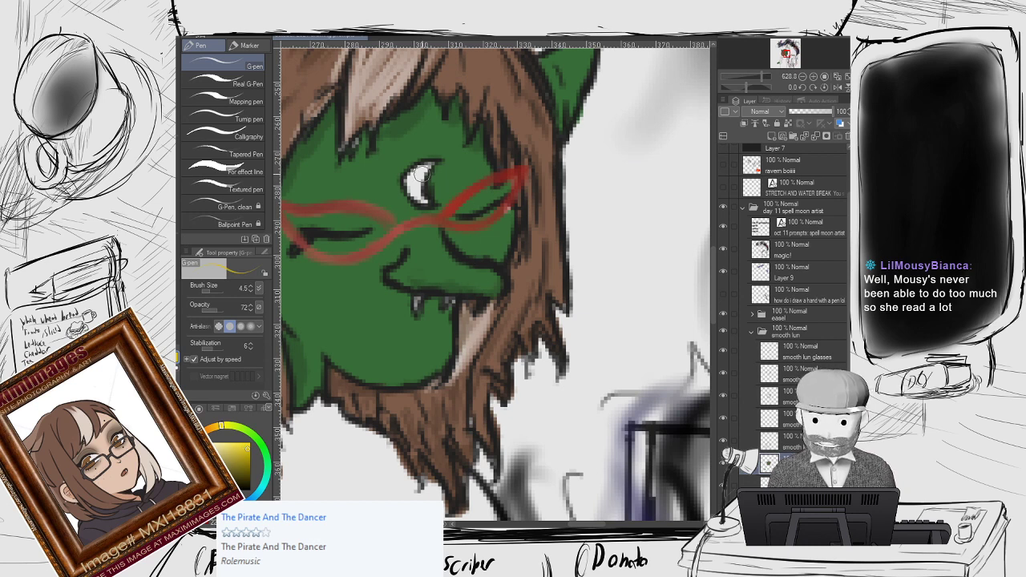
pyautogui.moveTo(417, 164); pyautogui.dragTo(424, 170)
pyautogui.moveTo(420, 174)
pyautogui.mouseDown()
pyautogui.moveTo(415, 199)
pyautogui.moveTo(410, 189)
pyautogui.moveTo(419, 174)
pyautogui.moveTo(425, 181)
pyautogui.mouseUp()
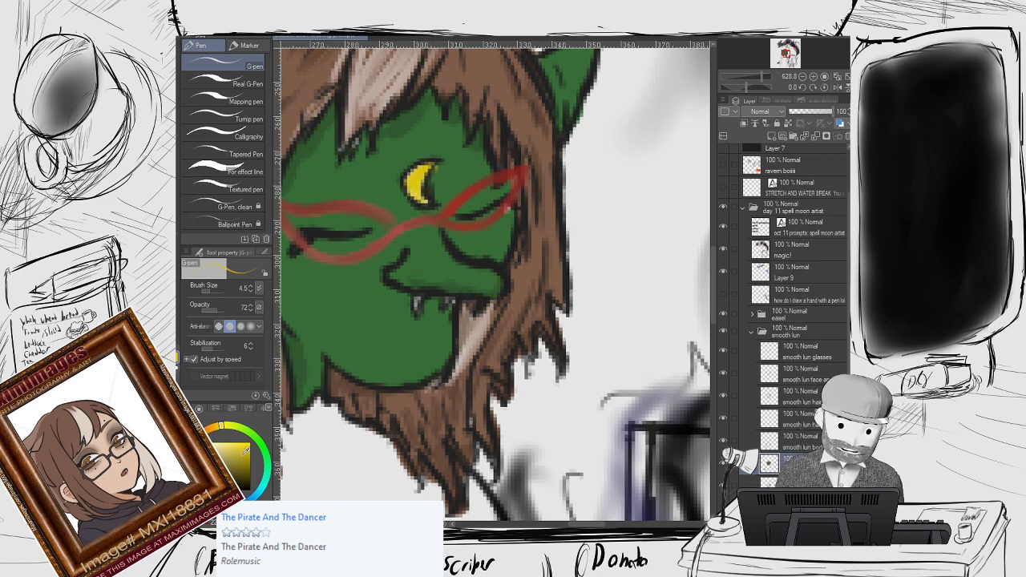
# Choose a paler yellow and paint small glow marks on the forehead around the crescent moon.
pyautogui.click(245, 460)
pyautogui.moveTo(245, 458); pyautogui.dragTo(229, 447)
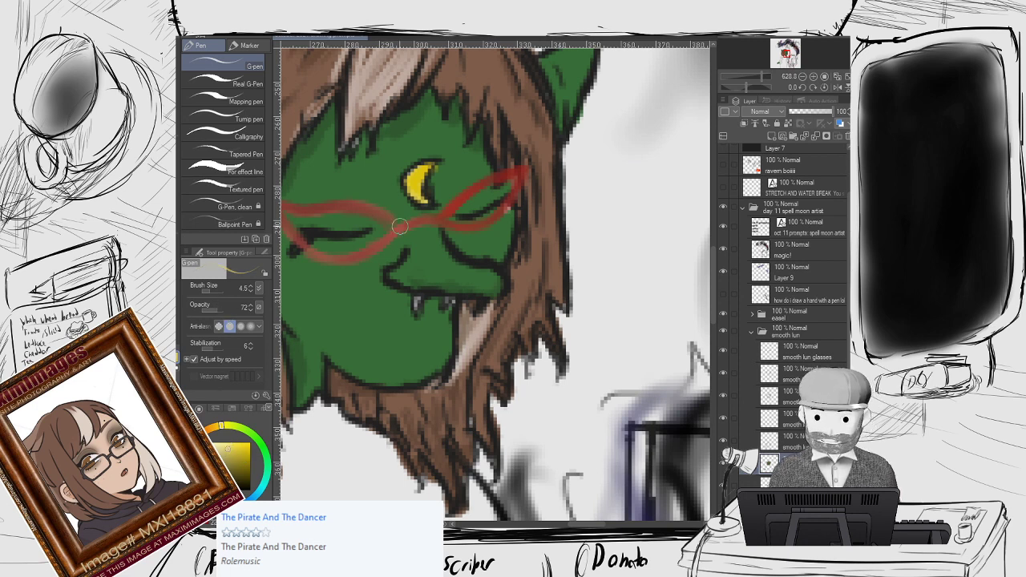
pyautogui.moveTo(398, 187)
pyautogui.mouseDown()
pyautogui.moveTo(430, 177)
pyautogui.moveTo(440, 187)
pyautogui.moveTo(450, 172)
pyautogui.moveTo(461, 176)
pyautogui.moveTo(444, 189)
pyautogui.moveTo(367, 185)
pyautogui.mouseUp()
pyautogui.moveTo(392, 151); pyautogui.dragTo(442, 151)
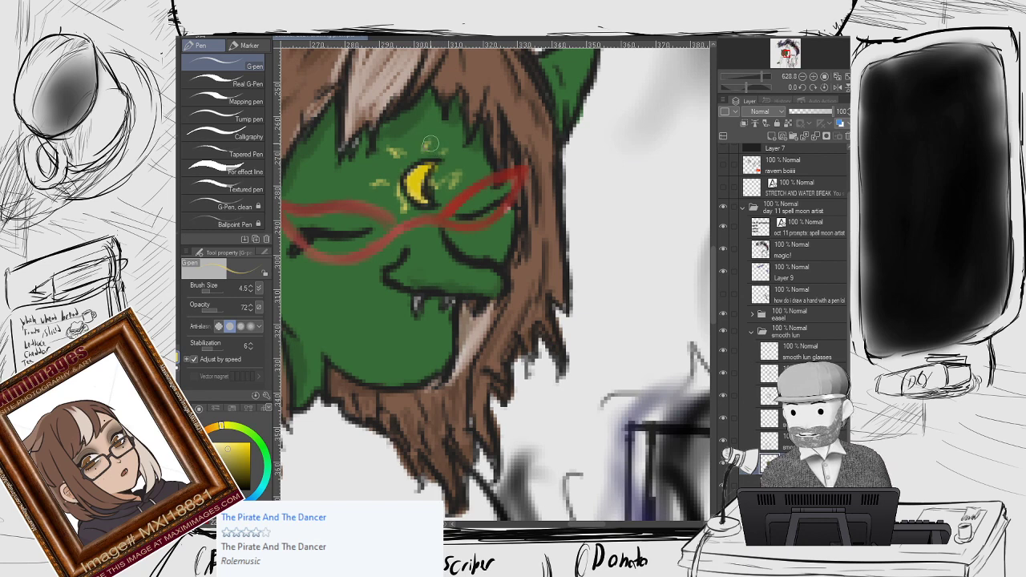
# Pick up green from the cheek and paint over the darker shading on the neck below the jaw.
pyautogui.scroll(-6, 449, 321)
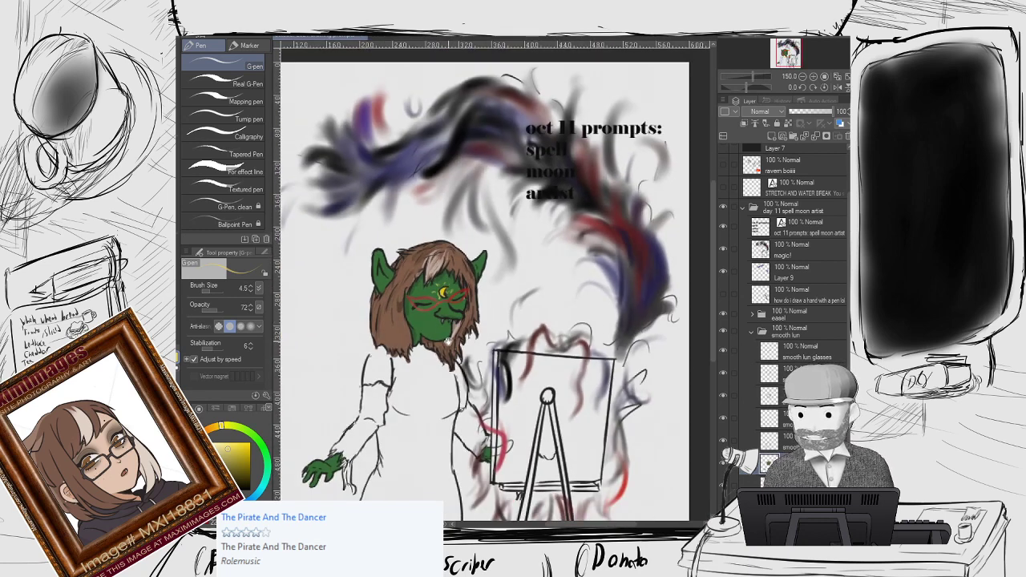
pyautogui.scroll(2, 449, 341)
pyautogui.moveTo(437, 315); pyautogui.dragTo(459, 224)
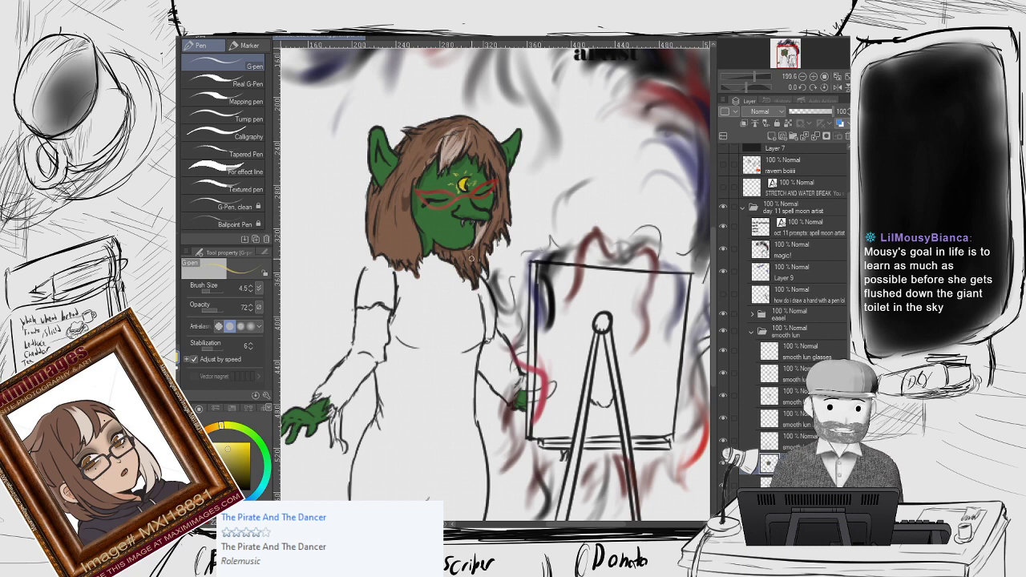
pyautogui.scroll(2, 431, 255)
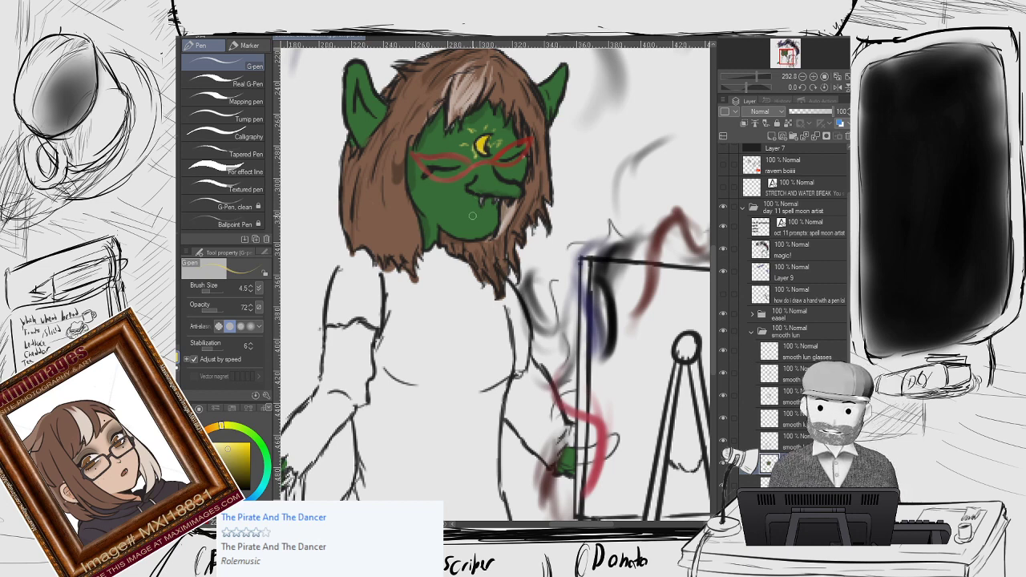
pyautogui.scroll(1, 472, 215)
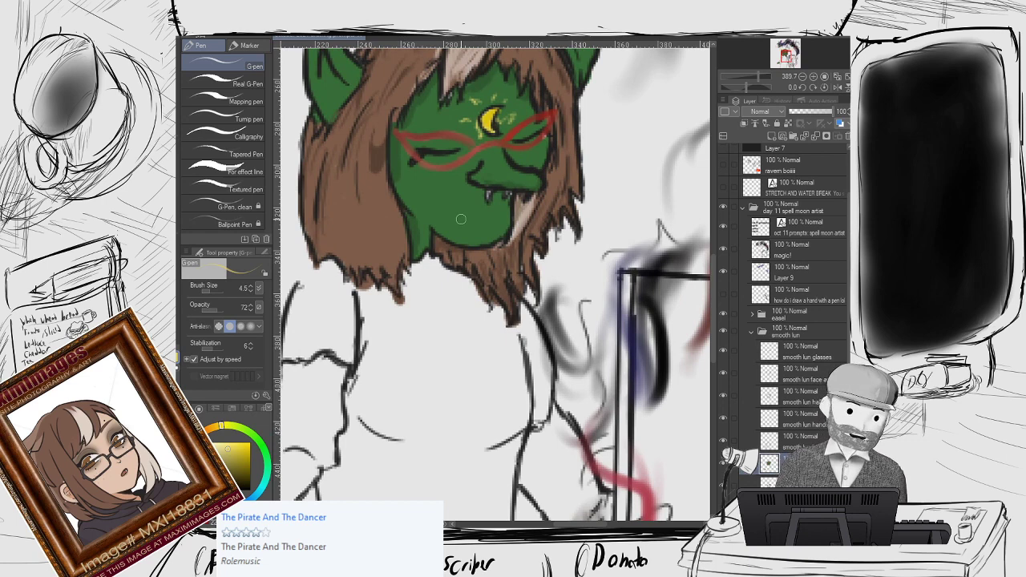
pyautogui.press('i')
pyautogui.click(446, 211)
pyautogui.scroll(3, 399, 224)
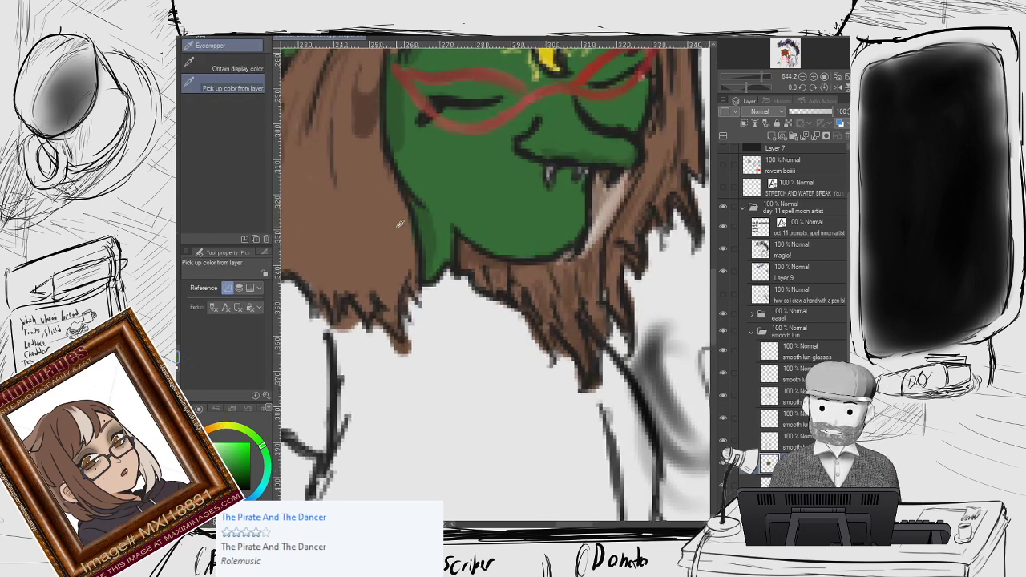
pyautogui.press('p')
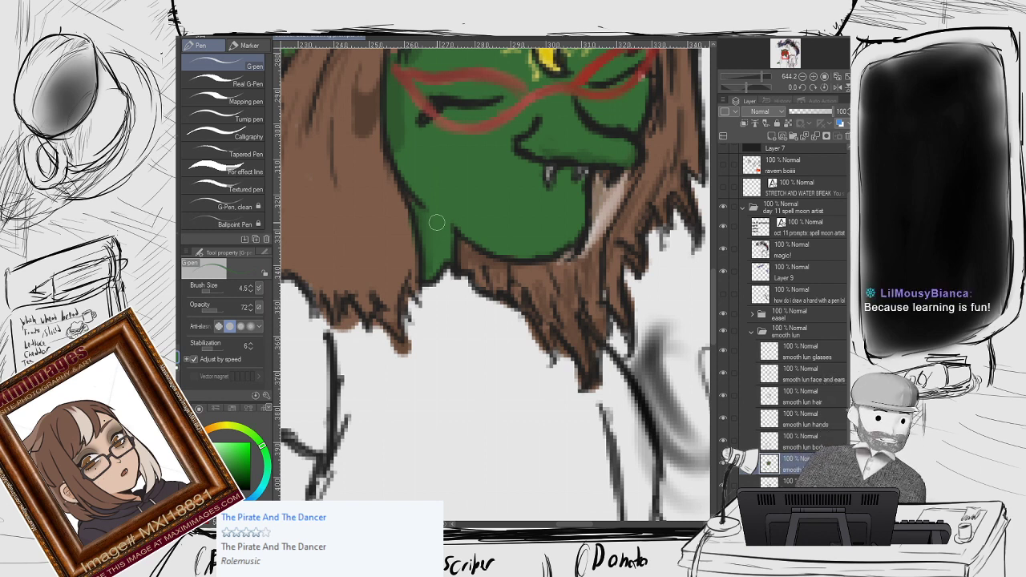
pyautogui.scroll(-2, 457, 188)
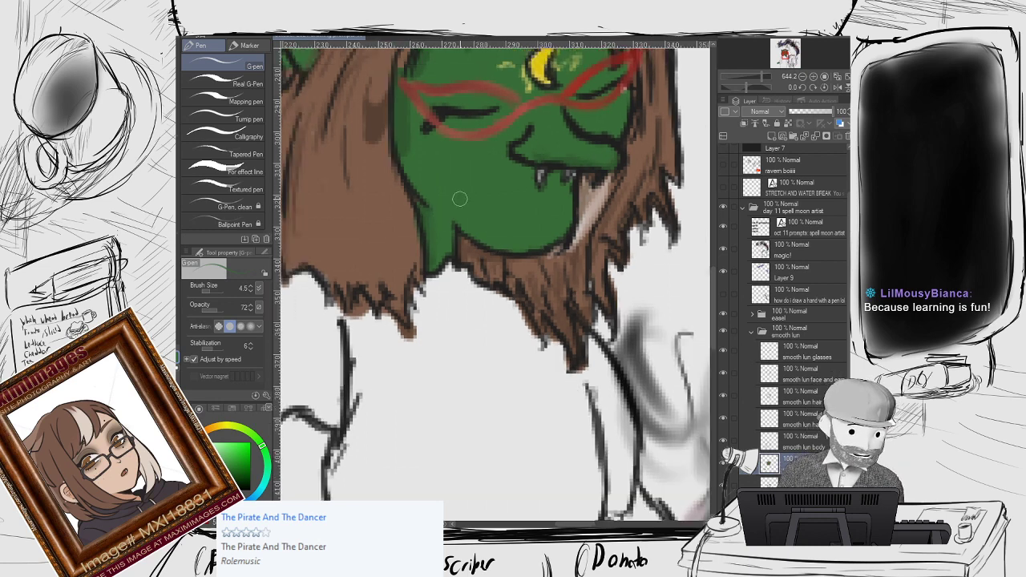
pyautogui.scroll(2, 461, 191)
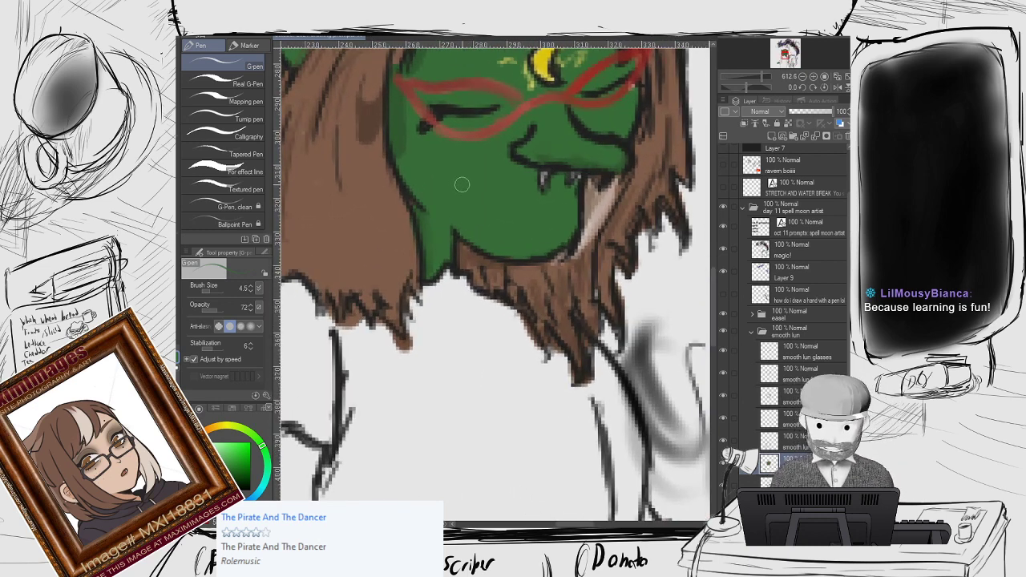
# Pick up green from the nose and touch up the skin around it with the G-pen.
pyautogui.scroll(3, 462, 185)
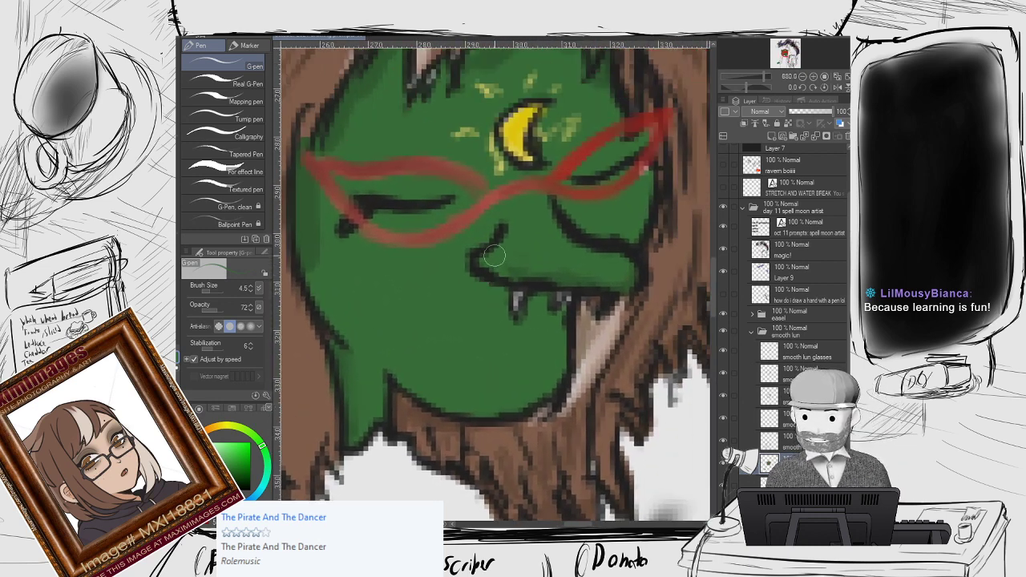
pyautogui.press('i')
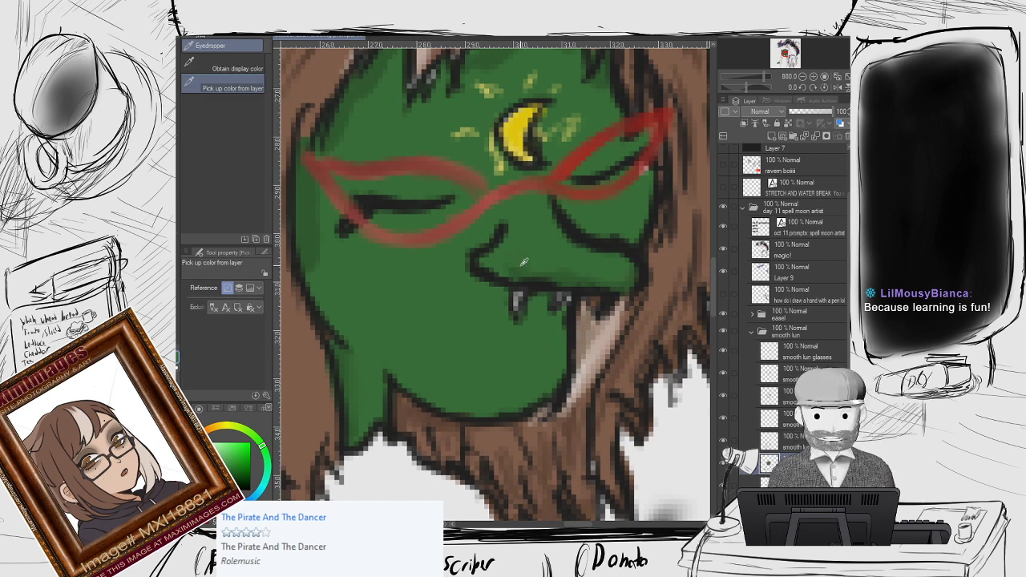
pyautogui.press('p')
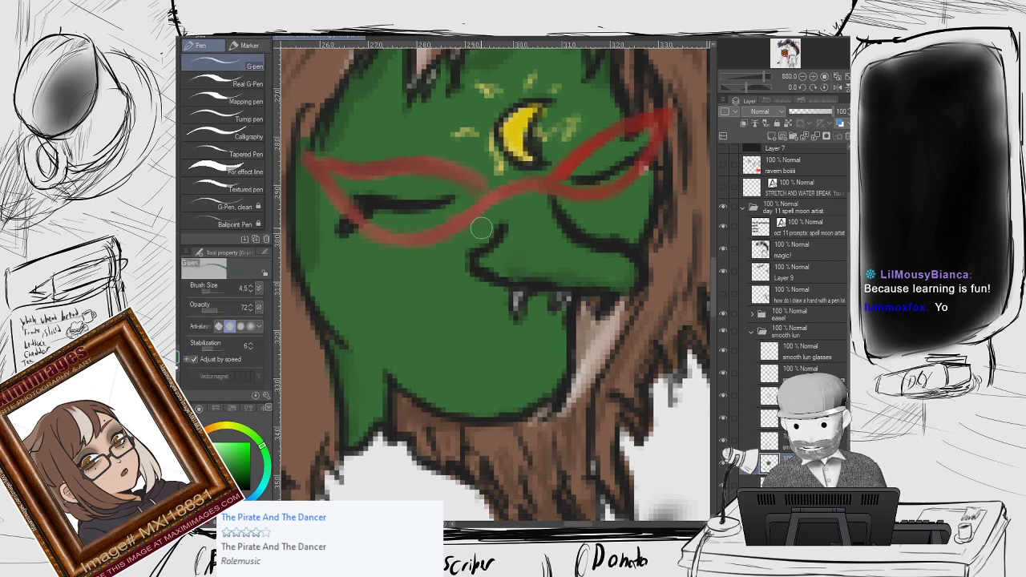
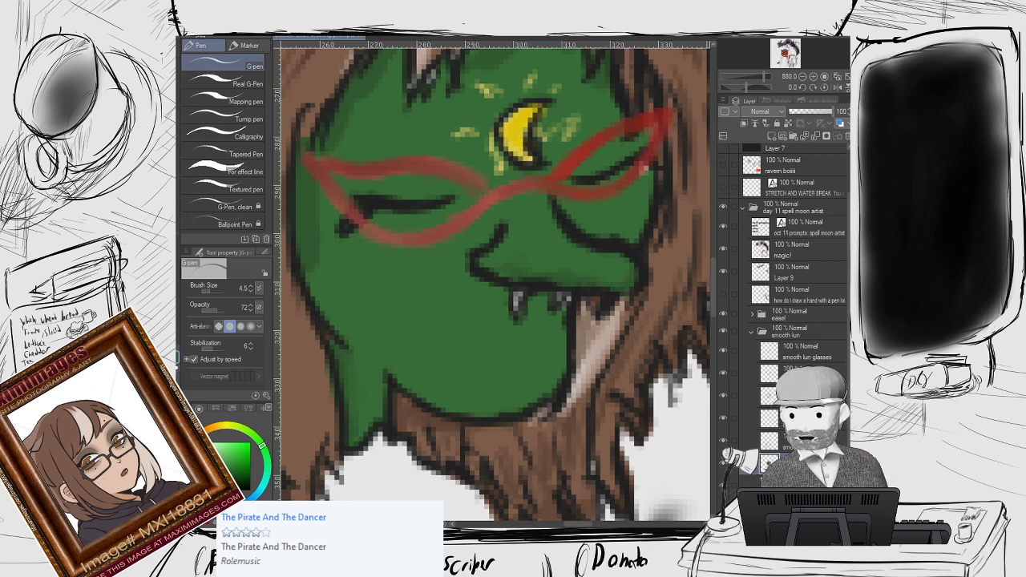
# Add a new raster layer at the top of the layer stack and paste the copied animal face line art.
pyautogui.scroll(3, 767, 261)
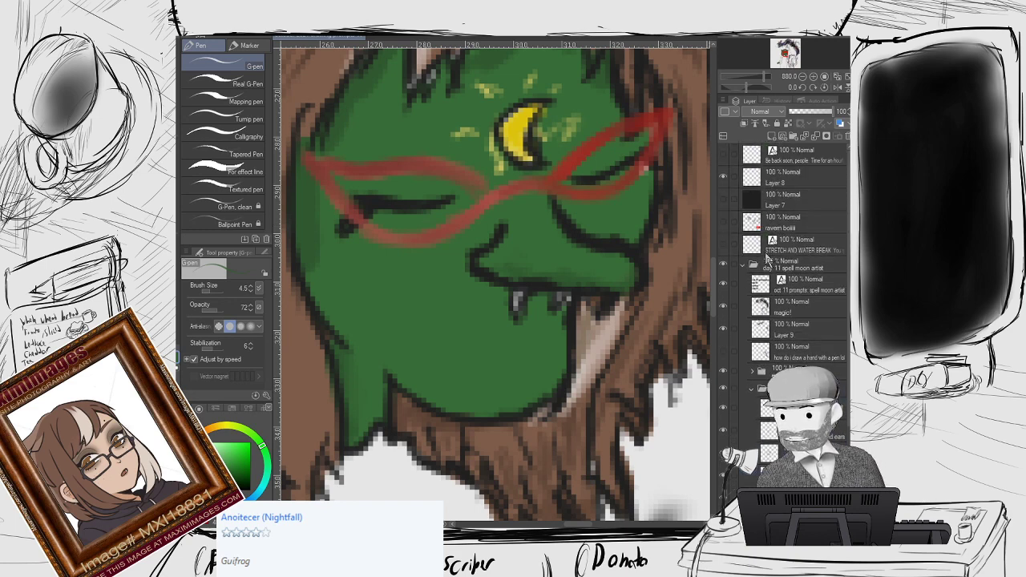
pyautogui.click(778, 156)
pyautogui.click(771, 135)
pyautogui.scroll(-3, 558, 307)
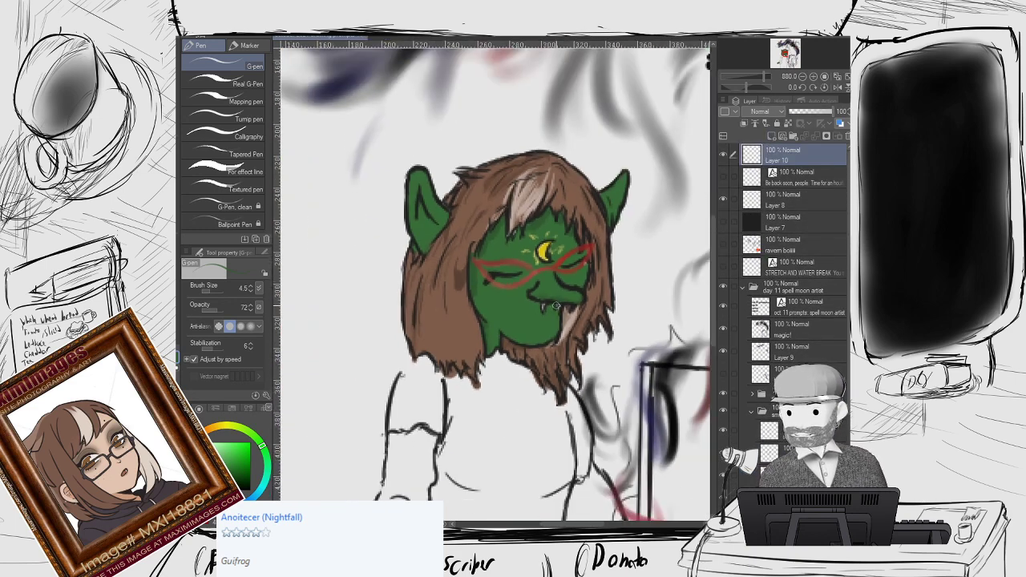
pyautogui.scroll(-2, 556, 306)
pyautogui.hotkey('ctrl', 'v')
pyautogui.scroll(-3, 557, 305)
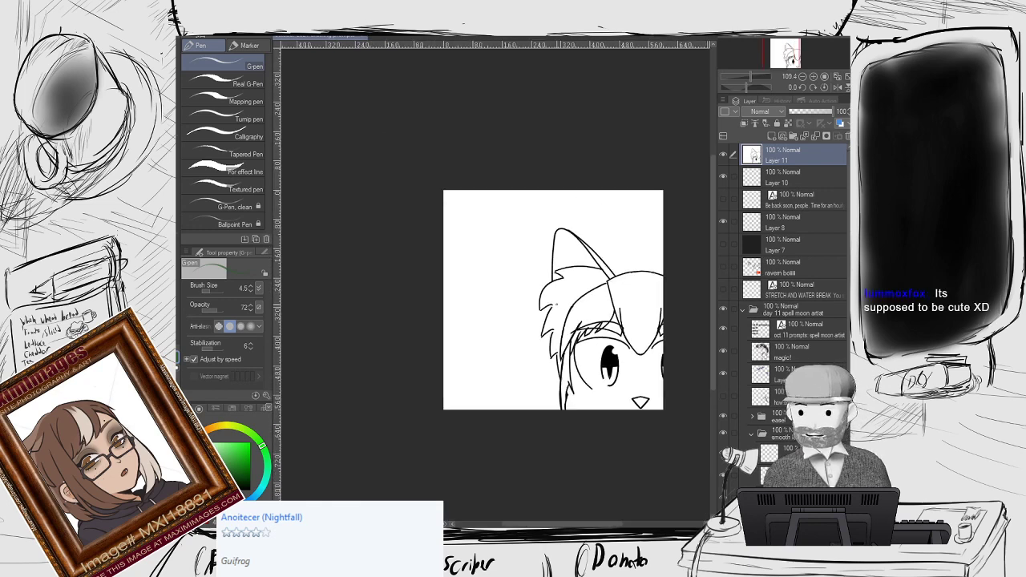
# Switch to the Object tool and convert the pasted line art into a scalable image material layer.
pyautogui.scroll(-2, 556, 304)
pyautogui.press('o')
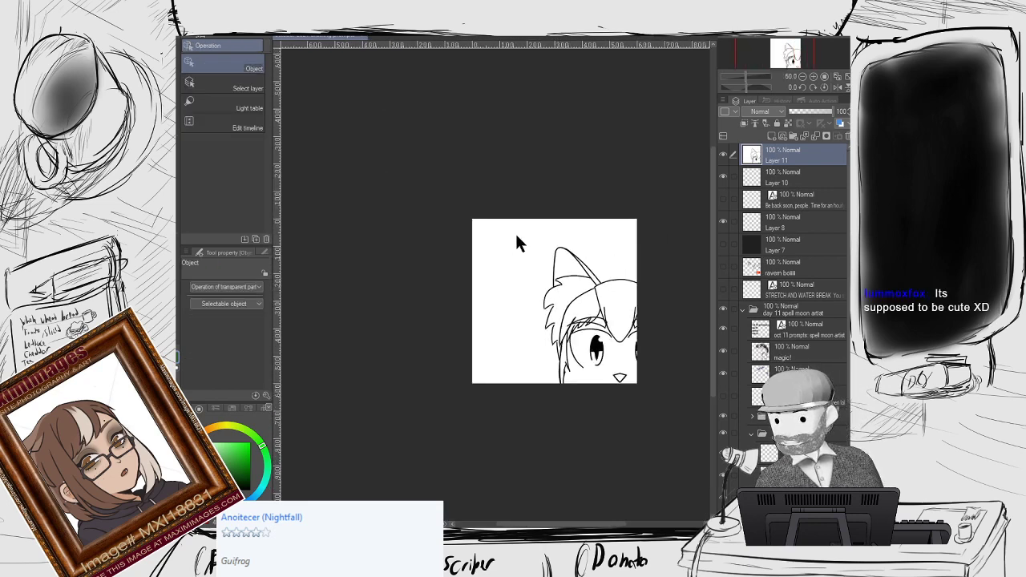
pyautogui.click(660, 373)
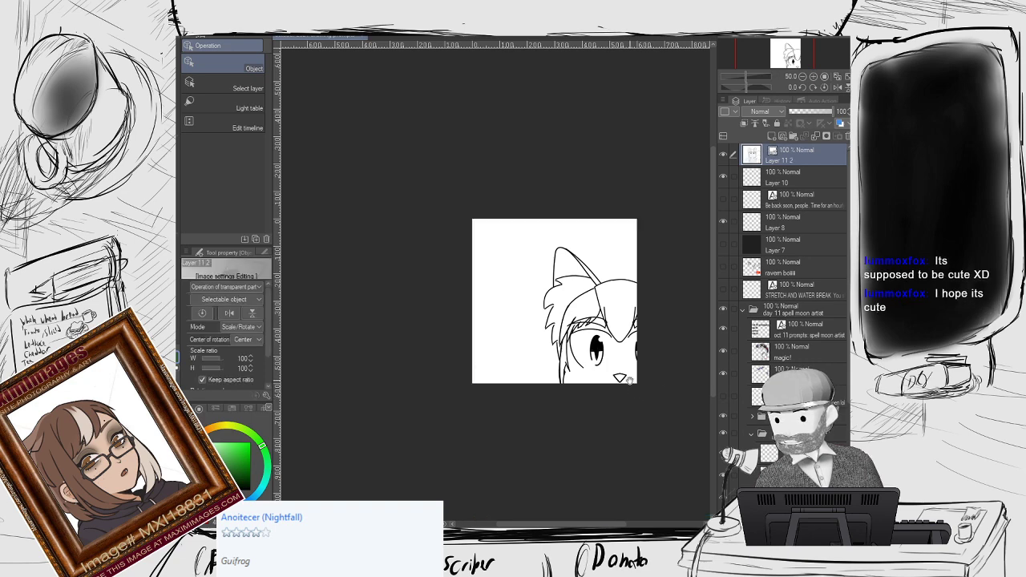
# Scale the pasted animal line art down to 61 percent so the whole figure fits on the canvas.
pyautogui.moveTo(612, 370); pyautogui.dragTo(463, 295)
pyautogui.moveTo(599, 441)
pyautogui.mouseDown()
pyautogui.moveTo(514, 381)
pyautogui.moveTo(457, 299)
pyautogui.moveTo(481, 329)
pyautogui.mouseUp()
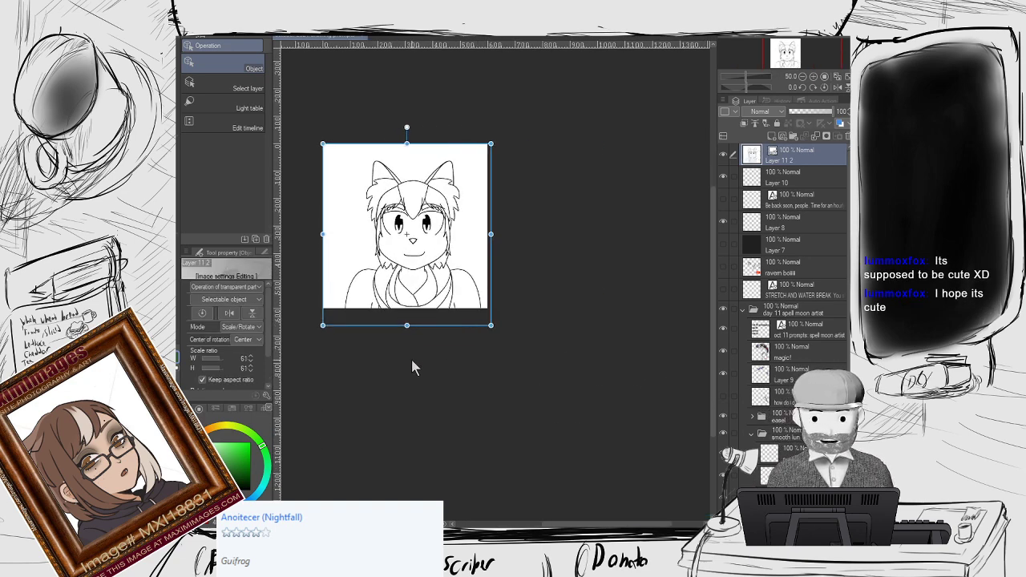
pyautogui.scroll(3, 411, 358)
pyautogui.moveTo(412, 359); pyautogui.dragTo(463, 394)
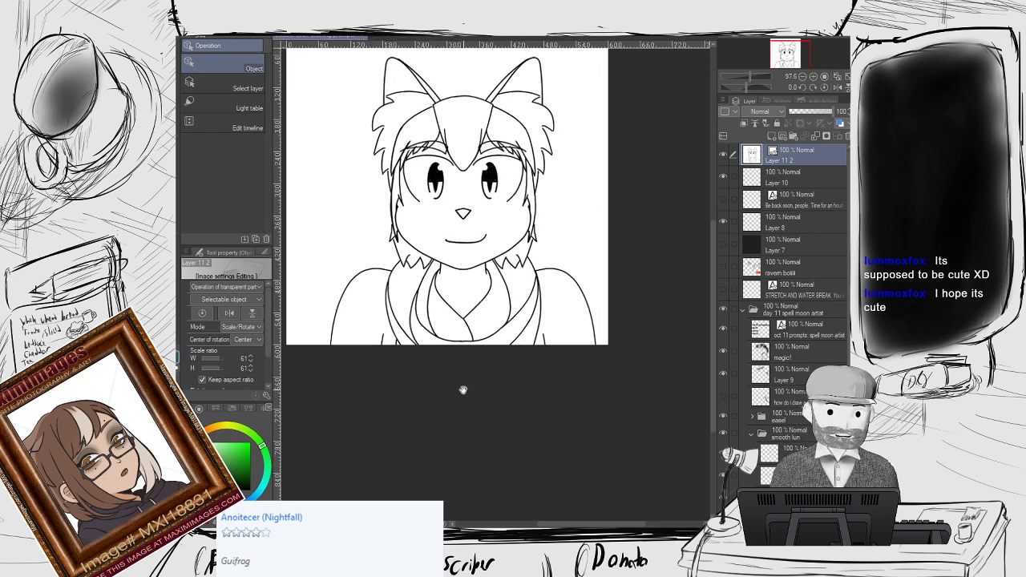
pyautogui.click(462, 388)
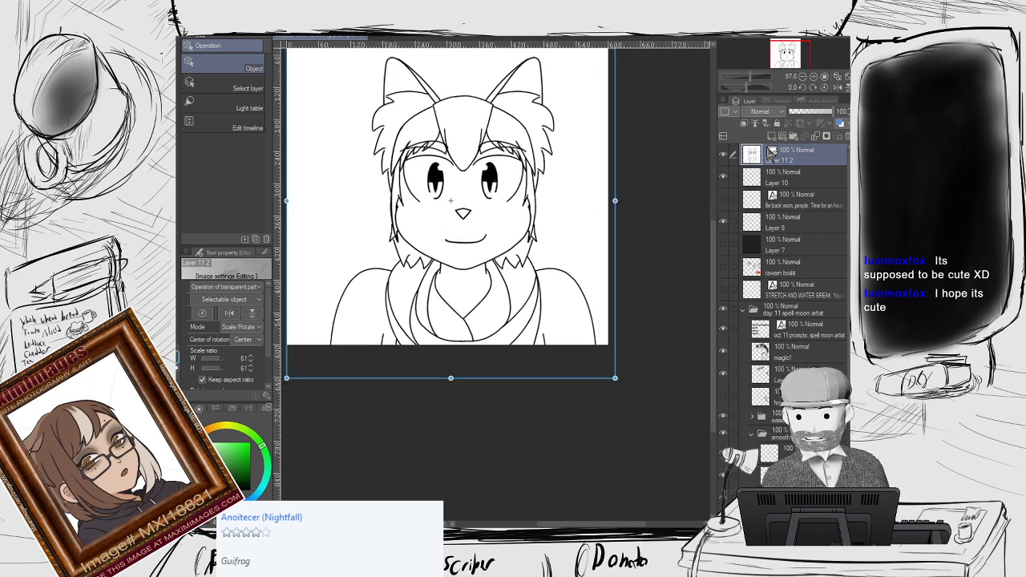
# Add a raster layer above the animal line art and handwrite "Cute!" with a small winking face and thumbs-up beside the head.
pyautogui.click(771, 135)
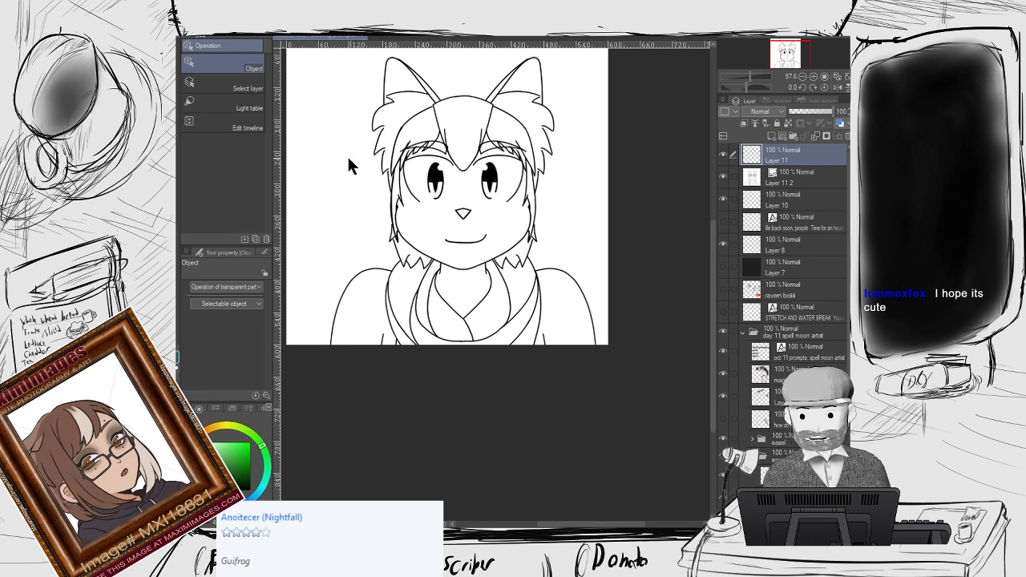
pyautogui.press('p')
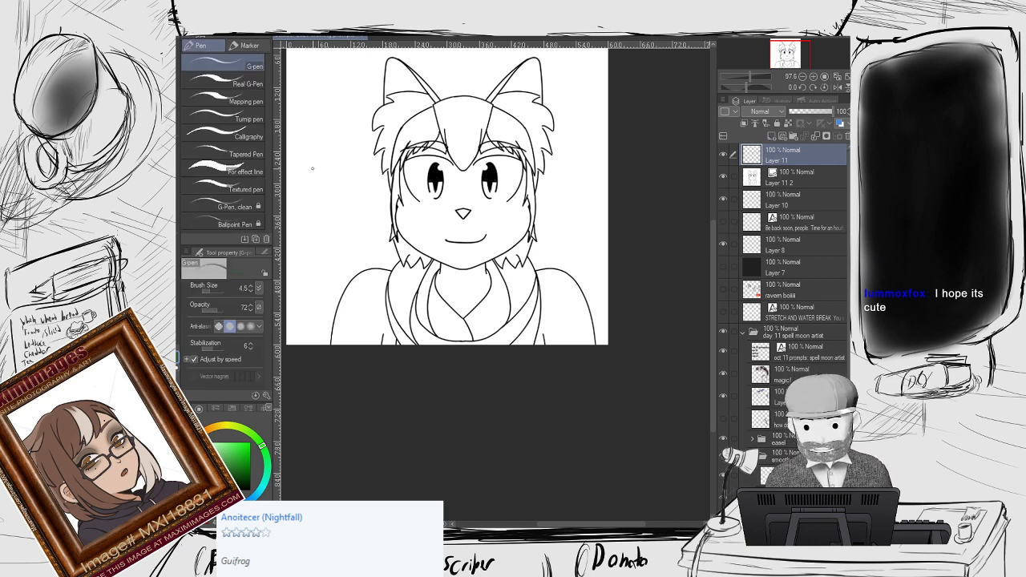
pyautogui.moveTo(313, 168); pyautogui.dragTo(315, 188)
pyautogui.moveTo(319, 171)
pyautogui.mouseDown()
pyautogui.moveTo(325, 184)
pyautogui.moveTo(333, 171)
pyautogui.mouseUp()
pyautogui.moveTo(340, 158); pyautogui.dragTo(340, 184)
pyautogui.moveTo(335, 168); pyautogui.dragTo(360, 178)
pyautogui.click(359, 185)
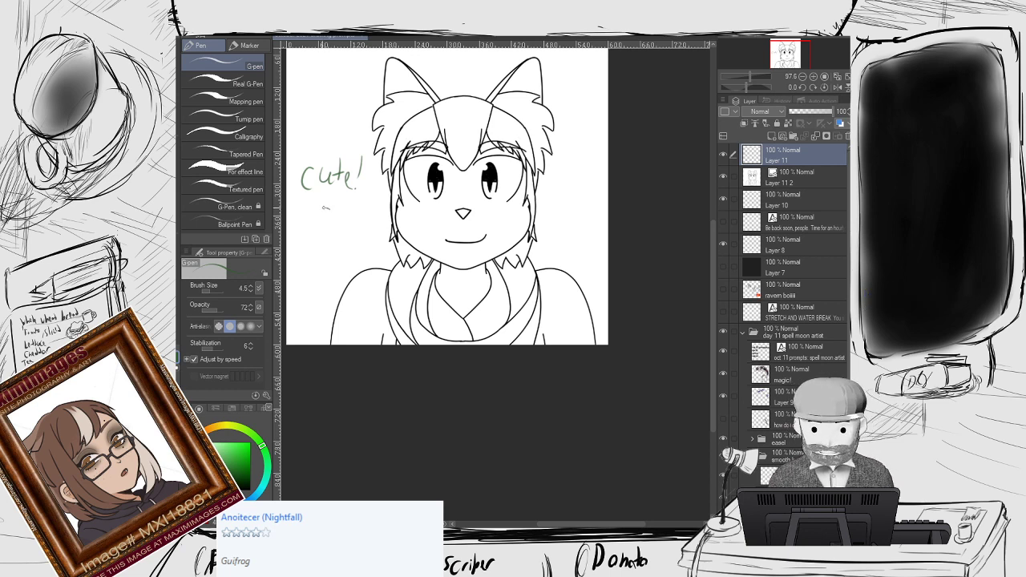
pyautogui.moveTo(313, 210); pyautogui.dragTo(329, 207)
pyautogui.moveTo(318, 215)
pyautogui.mouseDown()
pyautogui.moveTo(330, 213)
pyautogui.moveTo(322, 224)
pyautogui.moveTo(341, 206)
pyautogui.moveTo(343, 219)
pyautogui.moveTo(355, 199)
pyautogui.moveTo(344, 244)
pyautogui.moveTo(328, 238)
pyautogui.moveTo(369, 204)
pyautogui.moveTo(380, 236)
pyautogui.moveTo(363, 240)
pyautogui.moveTo(372, 245)
pyautogui.moveTo(363, 226)
pyautogui.mouseUp()
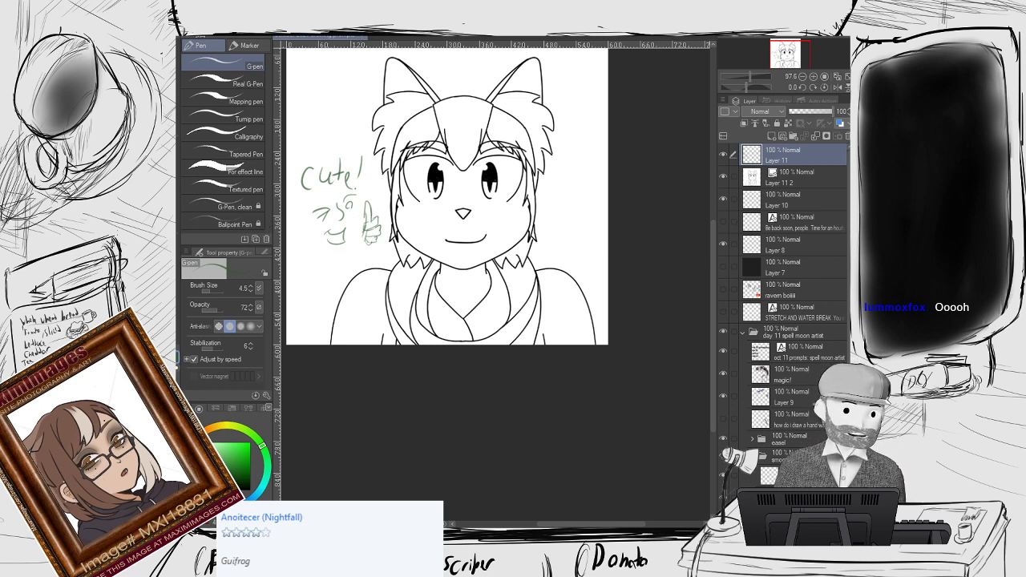
# Hide the handwritten note layer and the pasted animal line art layer to return to the artist drawing.
pyautogui.click(723, 155)
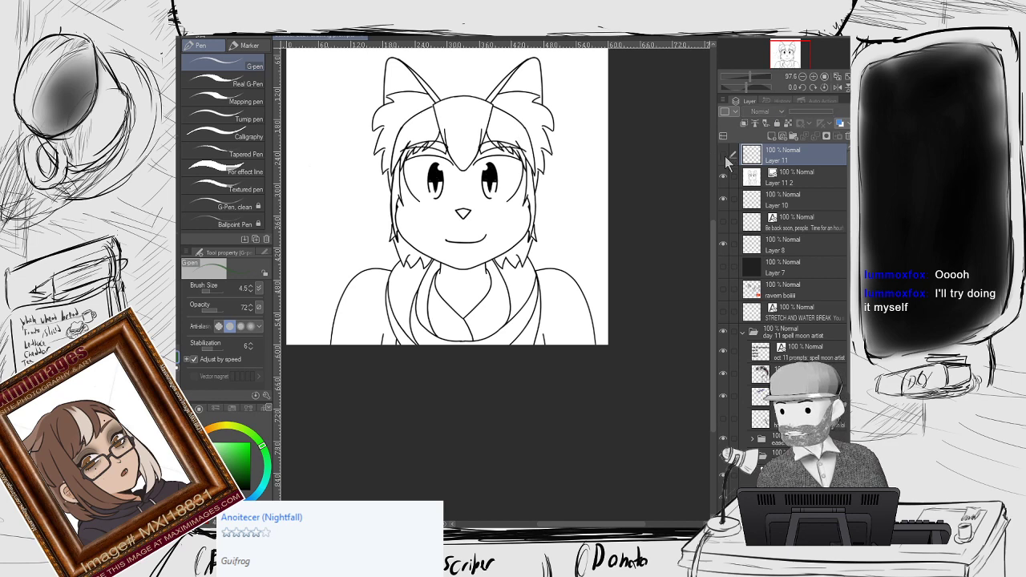
pyautogui.click(724, 175)
pyautogui.scroll(-2, 439, 219)
pyautogui.moveTo(440, 220); pyautogui.dragTo(400, 267)
pyautogui.scroll(2, 402, 266)
pyautogui.scroll(6, 402, 267)
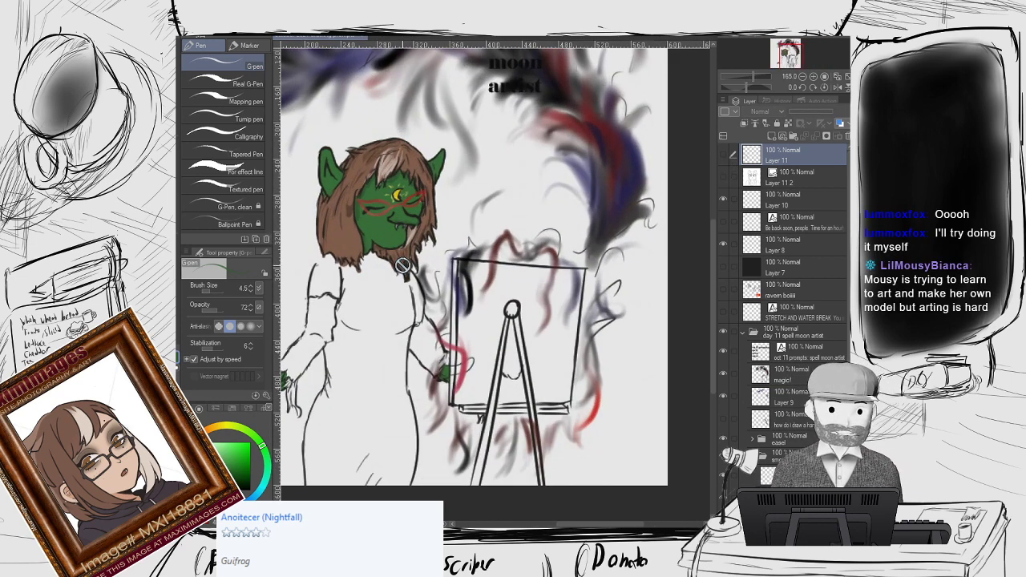
# Try to fill the artist's dress body and upper sleeve near-black with the Refer other layers fill, undoing the spill on the arm.
pyautogui.press('o')
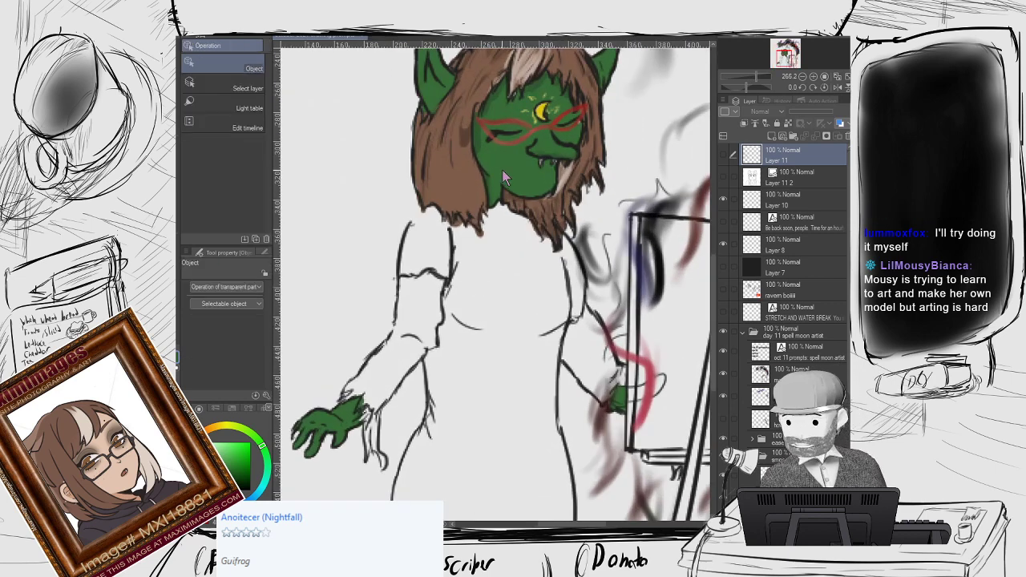
pyautogui.click(502, 169)
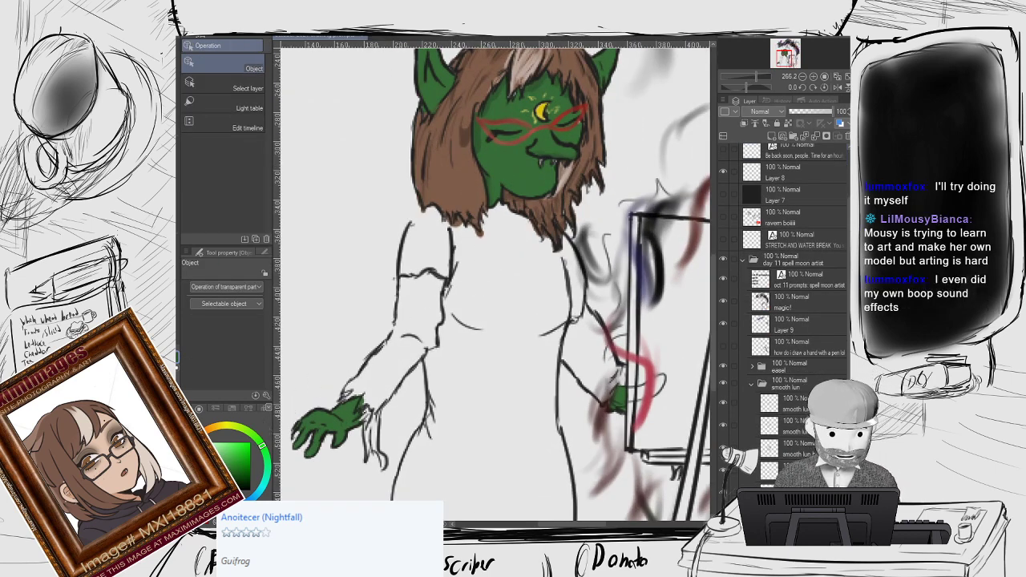
pyautogui.press('g')
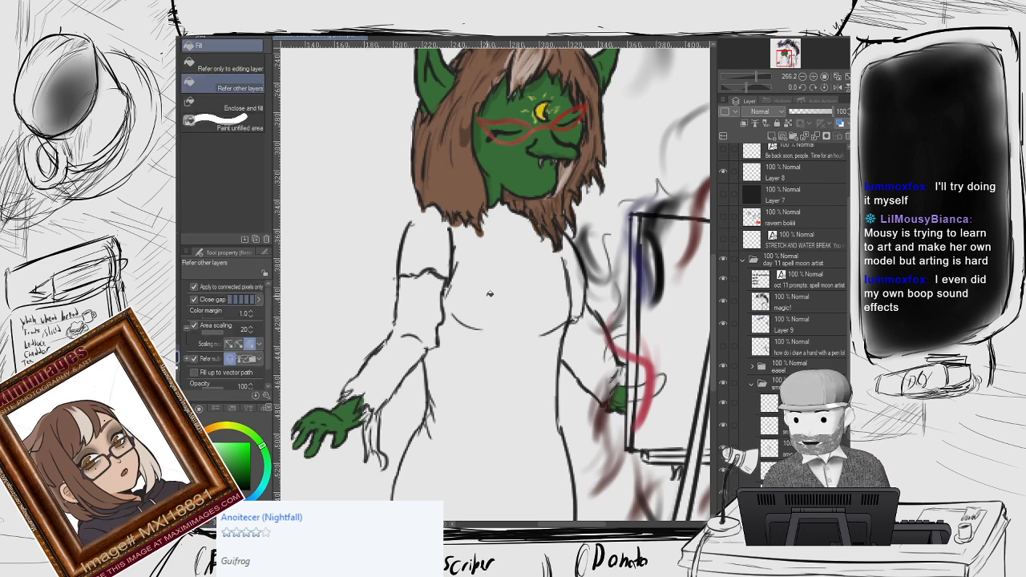
pyautogui.click(491, 293)
pyautogui.click(428, 245)
pyautogui.click(431, 319)
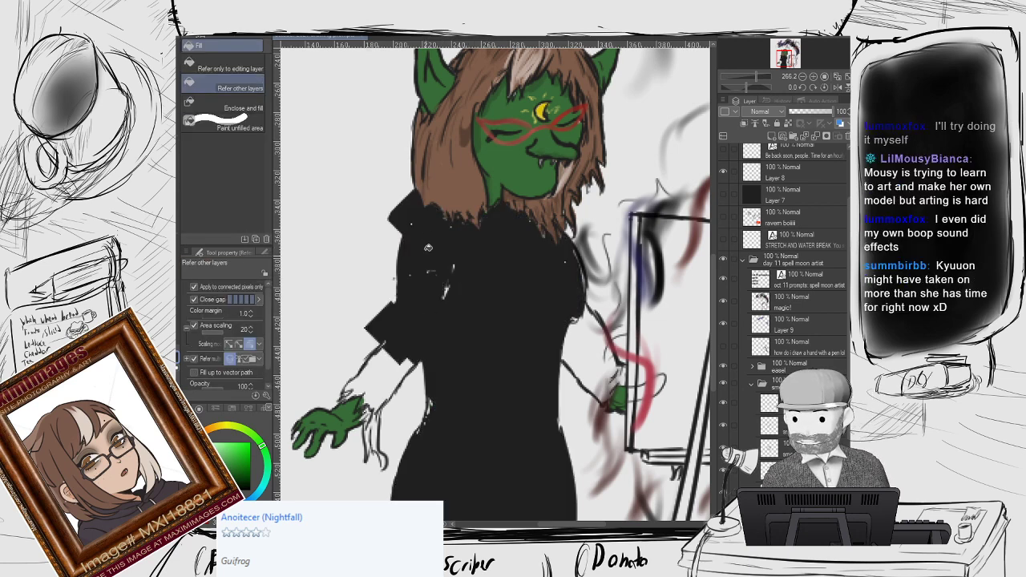
pyautogui.hotkey('ctrl', 'z')
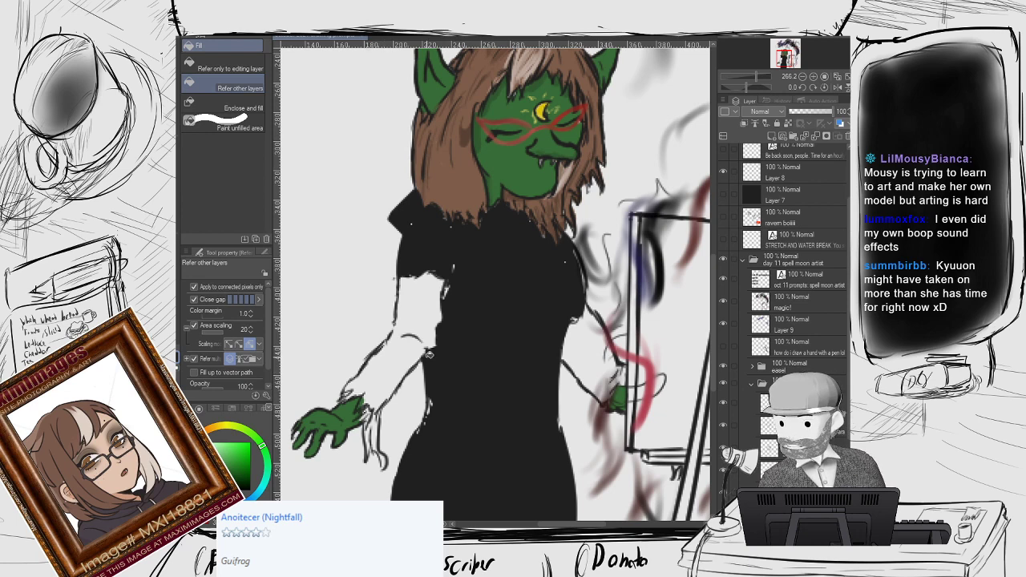
# Fill the forearm, the remaining upper arm and the arm by the easel with the same near-black.
pyautogui.moveTo(430, 354); pyautogui.dragTo(437, 312)
pyautogui.click(394, 316)
pyautogui.click(428, 253)
pyautogui.moveTo(552, 333); pyautogui.dragTo(470, 332)
pyautogui.click(515, 302)
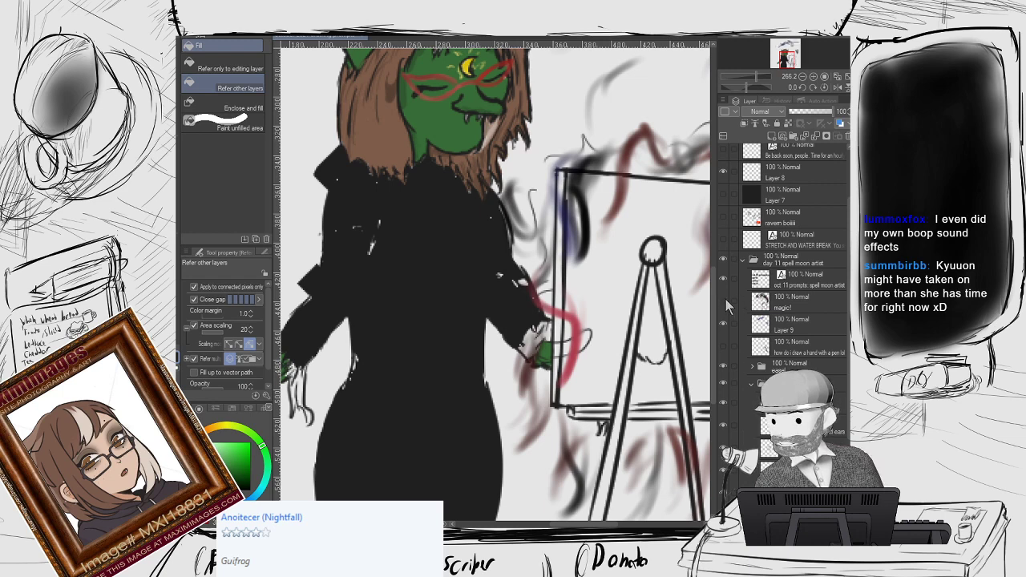
# Undo the last two arm fills, hide the magic! layer, and refill the easel-side arm and the other upper arm near-black.
pyautogui.hotkey('ctrl', 'z')
pyautogui.hotkey('ctrl', 'z')
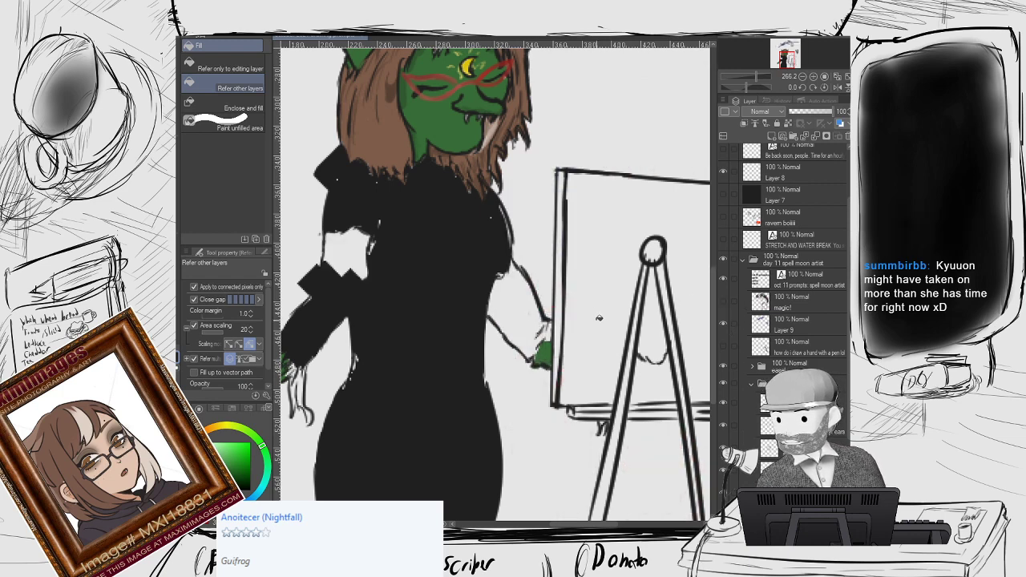
pyautogui.click(549, 308)
pyautogui.moveTo(441, 292); pyautogui.dragTo(536, 298)
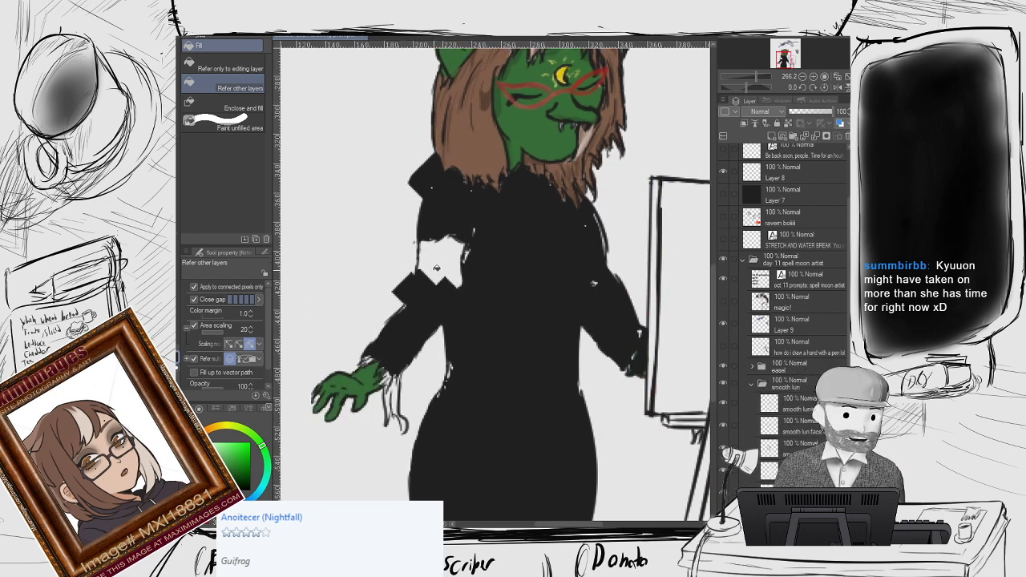
pyautogui.click(429, 263)
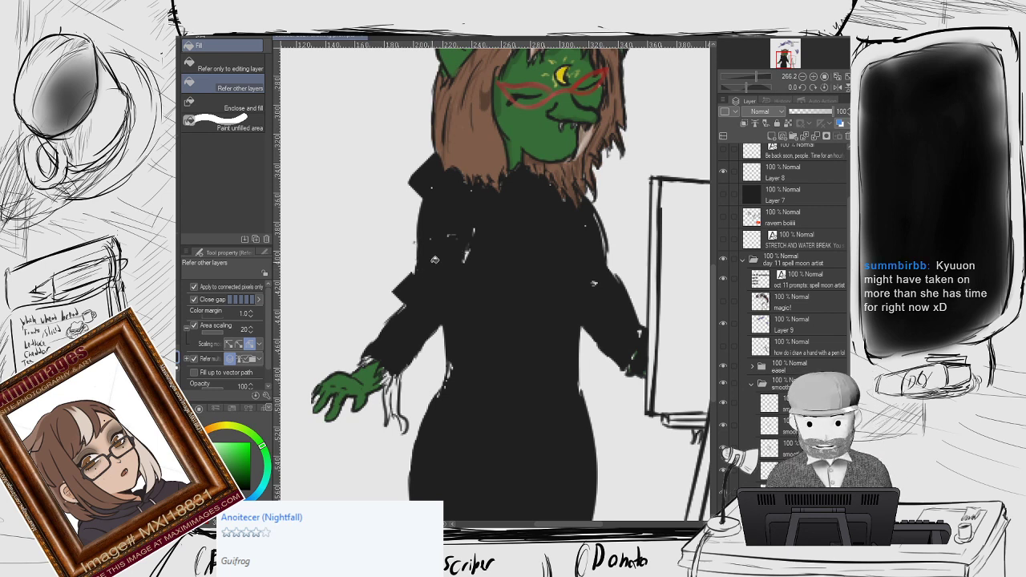
# Erase the black fill spilling past the outer shoulder and elbow with the Hard eraser.
pyautogui.press('e')
pyautogui.moveTo(422, 165)
pyautogui.mouseDown()
pyautogui.moveTo(433, 165)
pyautogui.moveTo(423, 186)
pyautogui.moveTo(435, 174)
pyautogui.moveTo(412, 173)
pyautogui.mouseUp()
pyautogui.moveTo(397, 270)
pyautogui.mouseDown()
pyautogui.moveTo(409, 281)
pyautogui.moveTo(405, 300)
pyautogui.moveTo(405, 282)
pyautogui.moveTo(390, 291)
pyautogui.mouseUp()
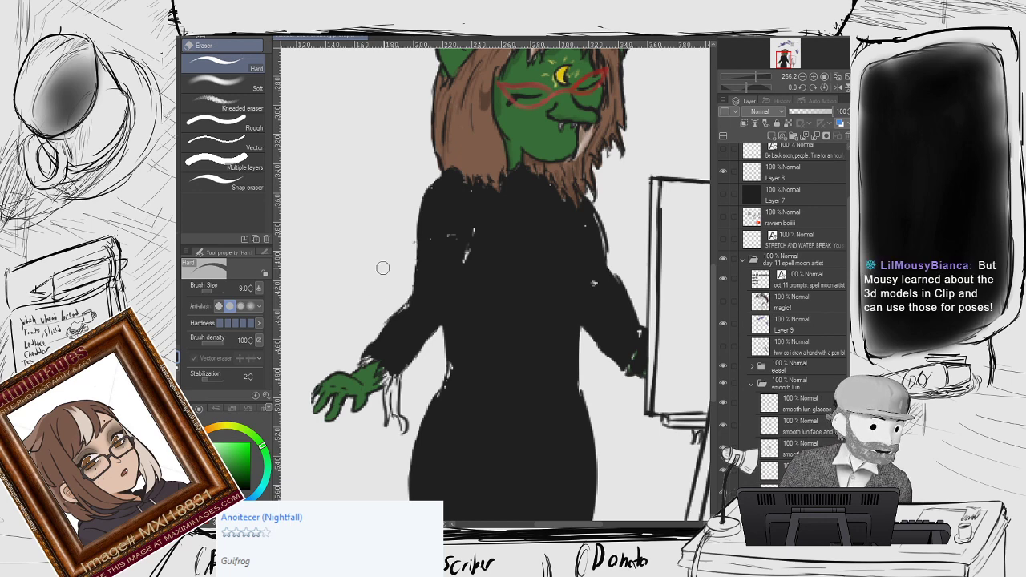
# Set the G-pen to size 9.7 and opacity 100, and paint over the light gaps along the filled sleeve.
pyautogui.moveTo(640, 398); pyautogui.dragTo(575, 369)
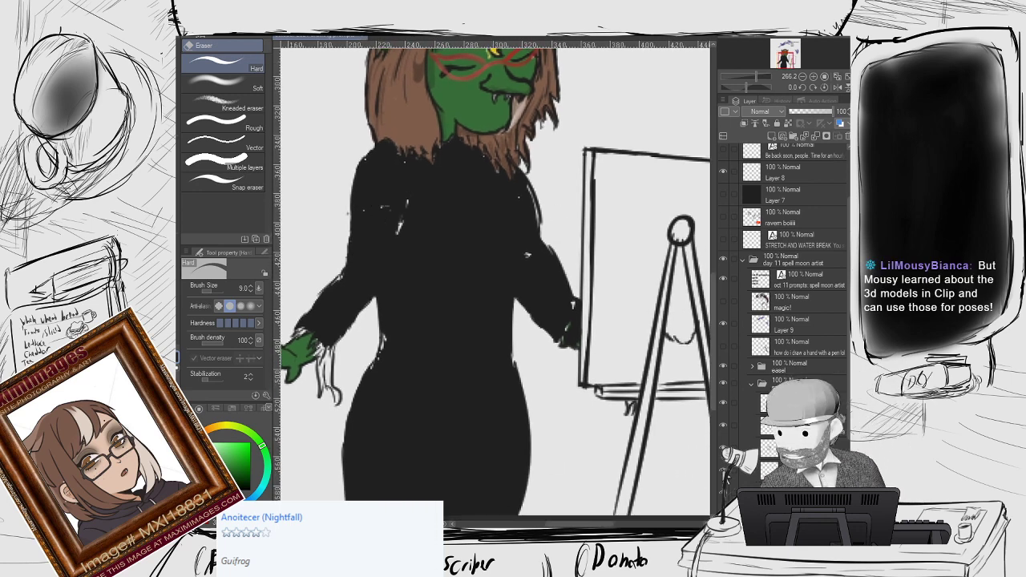
pyautogui.scroll(-1, 785, 321)
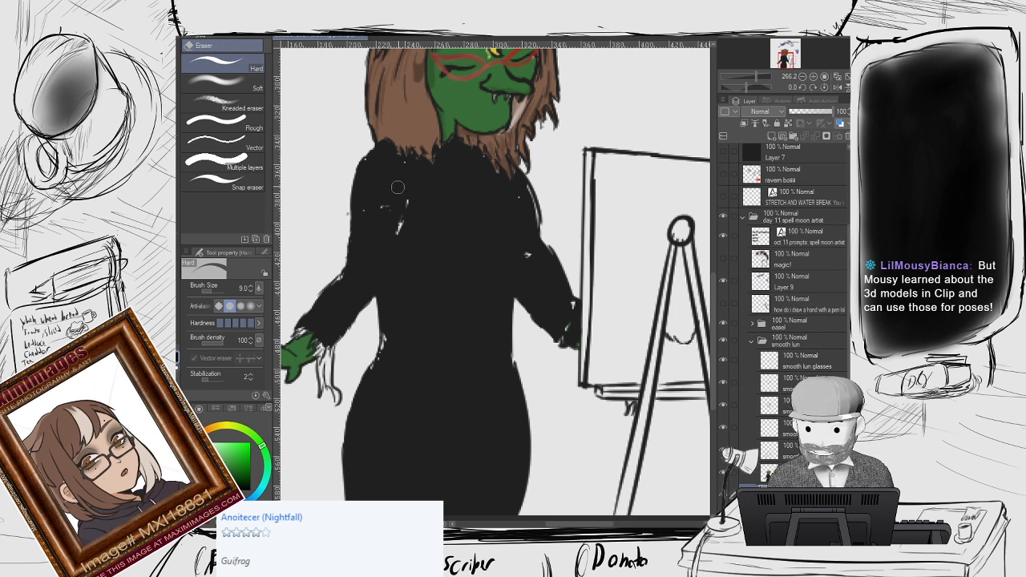
pyautogui.press('p')
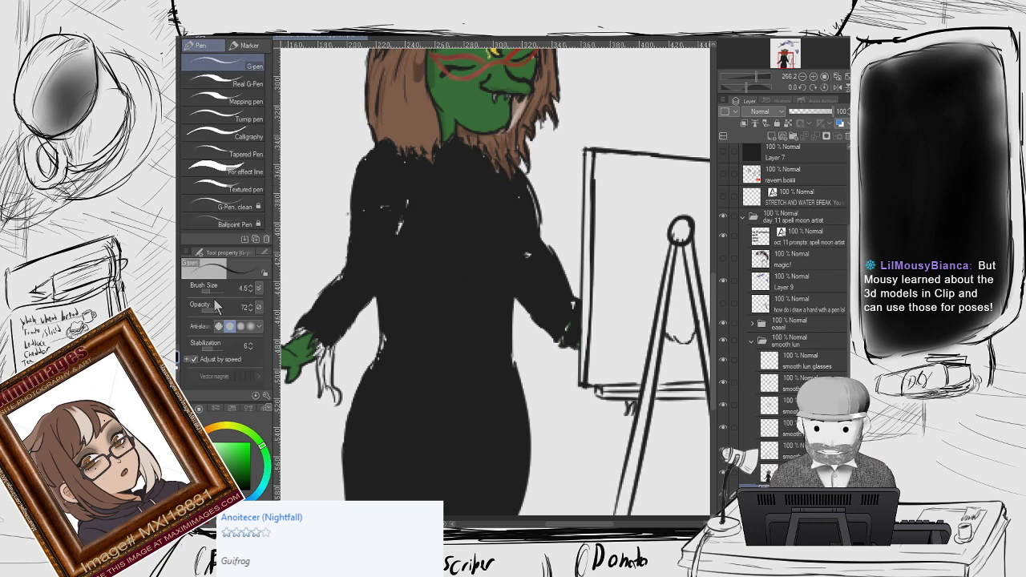
pyautogui.moveTo(210, 290); pyautogui.dragTo(214, 291)
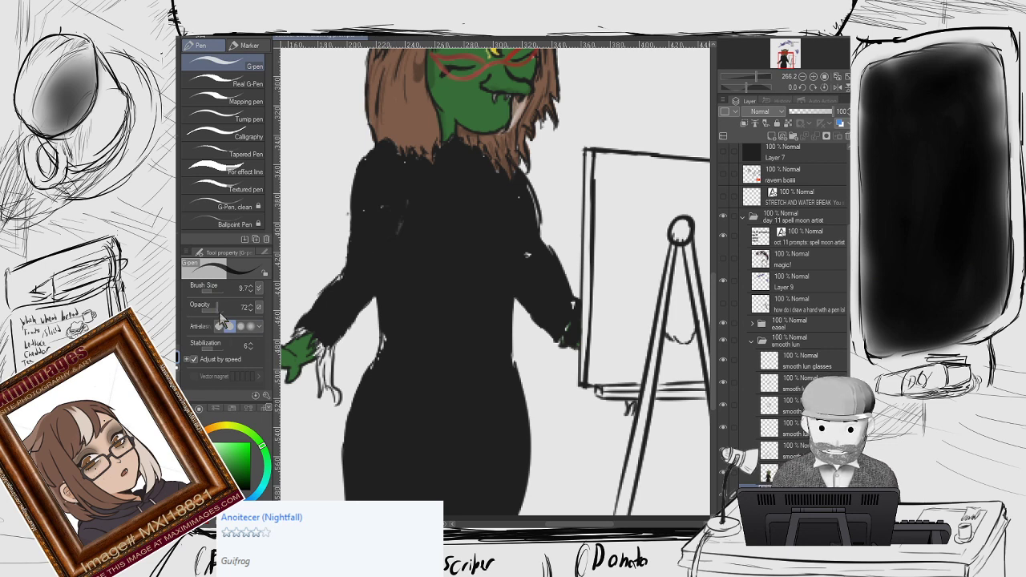
pyautogui.moveTo(219, 309); pyautogui.dragTo(233, 310)
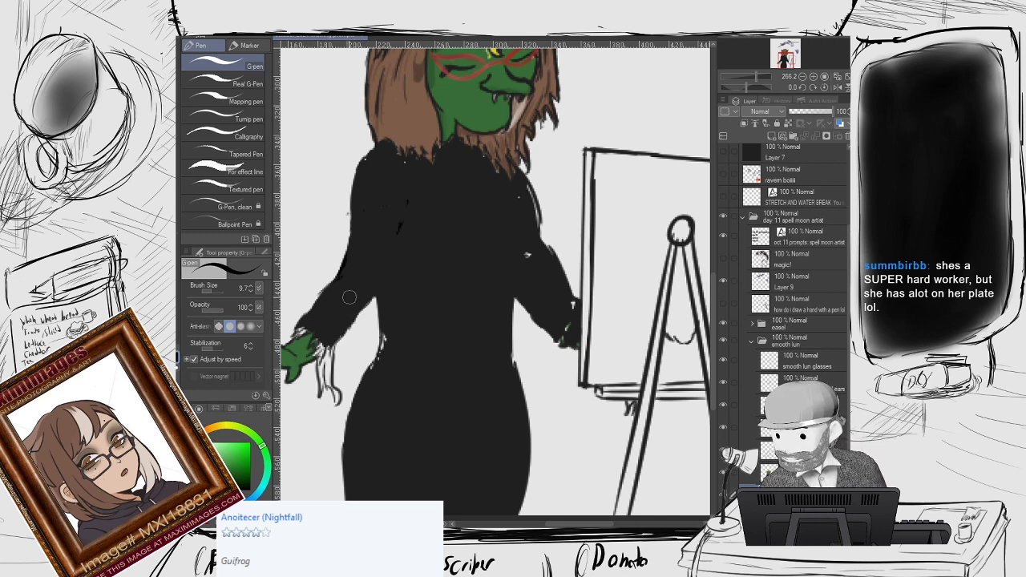
pyautogui.scroll(-2, 411, 321)
pyautogui.scroll(6, 411, 322)
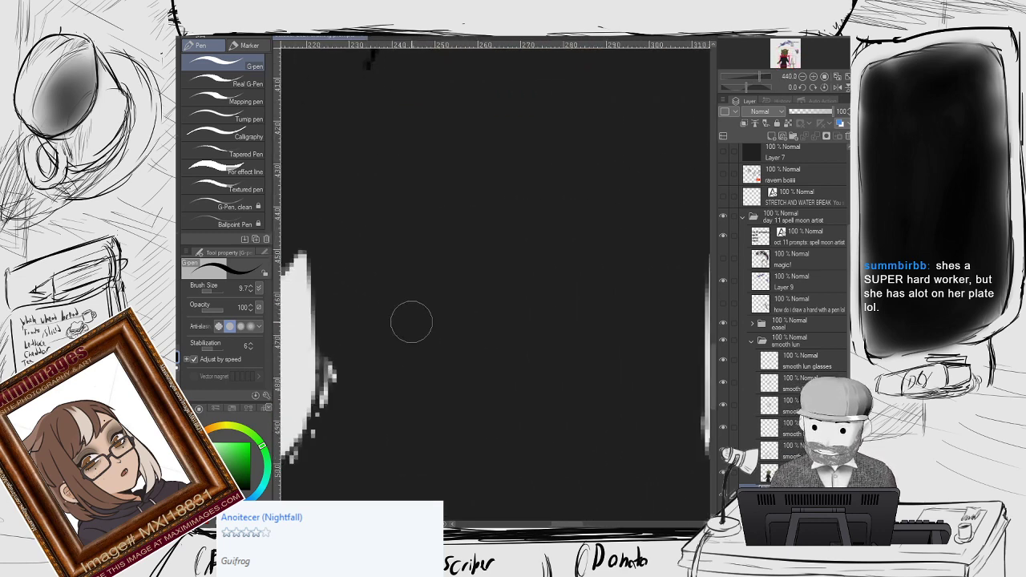
pyautogui.scroll(-2, 411, 321)
pyautogui.scroll(-5, 411, 321)
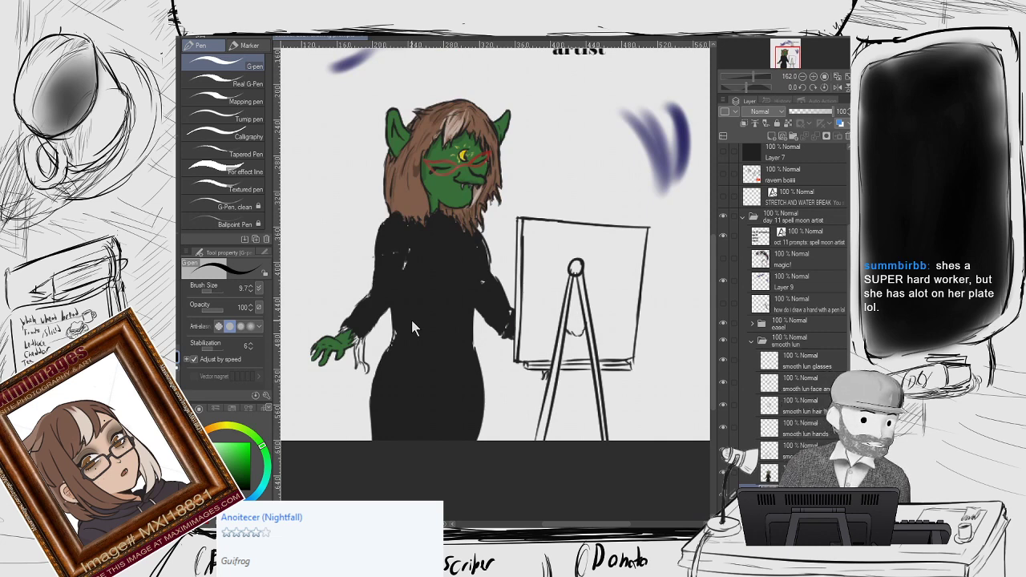
# Undo the black fills, erasing and touch-ups back to the dress's bare line art.
pyautogui.hotkey('ctrl', 'z')
pyautogui.hotkey('ctrl', 'z')
pyautogui.hotkey('ctrl', 'z')
pyautogui.hotkey('ctrl', 'z')
pyautogui.hotkey('ctrl', 'z')
pyautogui.hotkey('ctrl', 'z')
pyautogui.hotkey('ctrl', 'z')
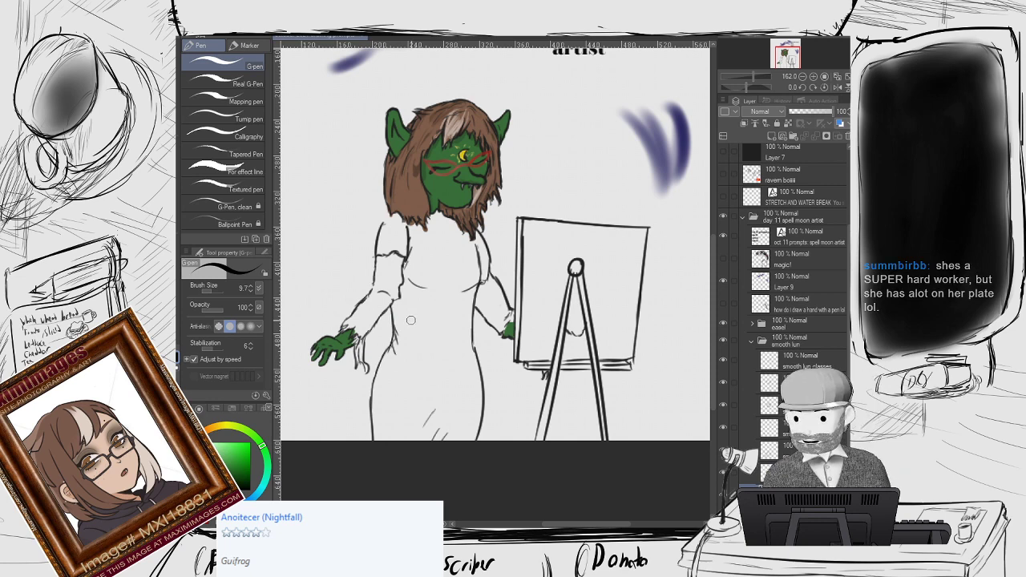
# Try to paint the sleeve and adjoining side of the torso black with the G-pen at size 9.7.
pyautogui.scroll(2, 407, 340)
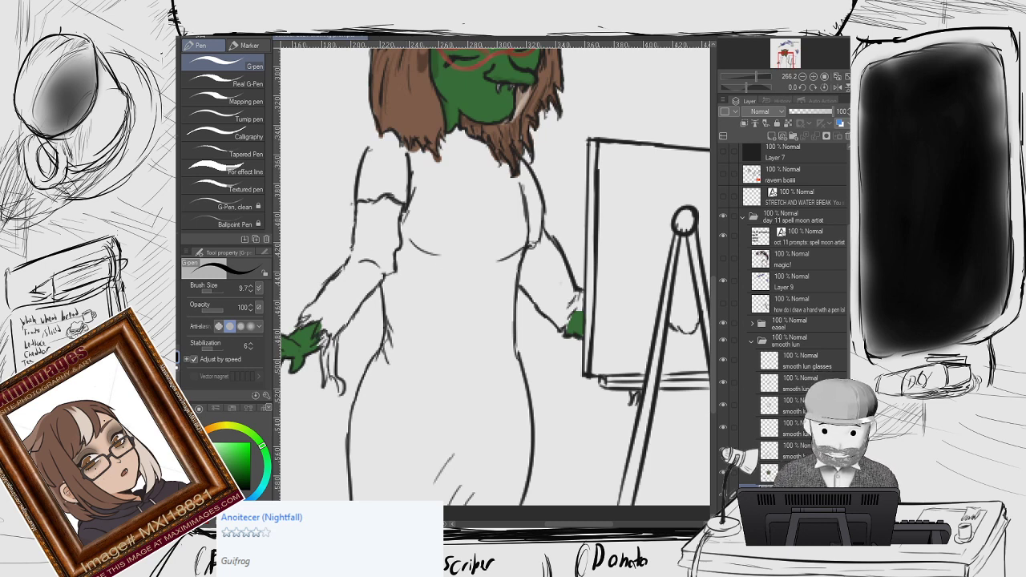
pyautogui.moveTo(417, 154)
pyautogui.mouseDown()
pyautogui.moveTo(405, 261)
pyautogui.moveTo(419, 200)
pyautogui.moveTo(430, 301)
pyautogui.moveTo(426, 195)
pyautogui.moveTo(397, 308)
pyautogui.moveTo(418, 163)
pyautogui.moveTo(391, 139)
pyautogui.moveTo(366, 175)
pyautogui.moveTo(390, 134)
pyautogui.moveTo(380, 144)
pyautogui.moveTo(390, 150)
pyautogui.moveTo(388, 140)
pyautogui.moveTo(380, 149)
pyautogui.moveTo(386, 137)
pyautogui.moveTo(388, 153)
pyautogui.moveTo(393, 144)
pyautogui.moveTo(393, 170)
pyautogui.moveTo(401, 143)
pyautogui.moveTo(407, 153)
pyautogui.moveTo(394, 227)
pyautogui.moveTo(390, 153)
pyautogui.moveTo(359, 263)
pyautogui.moveTo(369, 166)
pyautogui.moveTo(362, 221)
pyautogui.moveTo(390, 165)
pyautogui.moveTo(383, 190)
pyautogui.mouseUp()
pyautogui.moveTo(361, 263)
pyautogui.mouseDown()
pyautogui.moveTo(377, 284)
pyautogui.moveTo(381, 257)
pyautogui.moveTo(333, 319)
pyautogui.mouseUp()
pyautogui.moveTo(365, 199); pyautogui.dragTo(364, 172)
pyautogui.hotkey('ctrl', 'z')
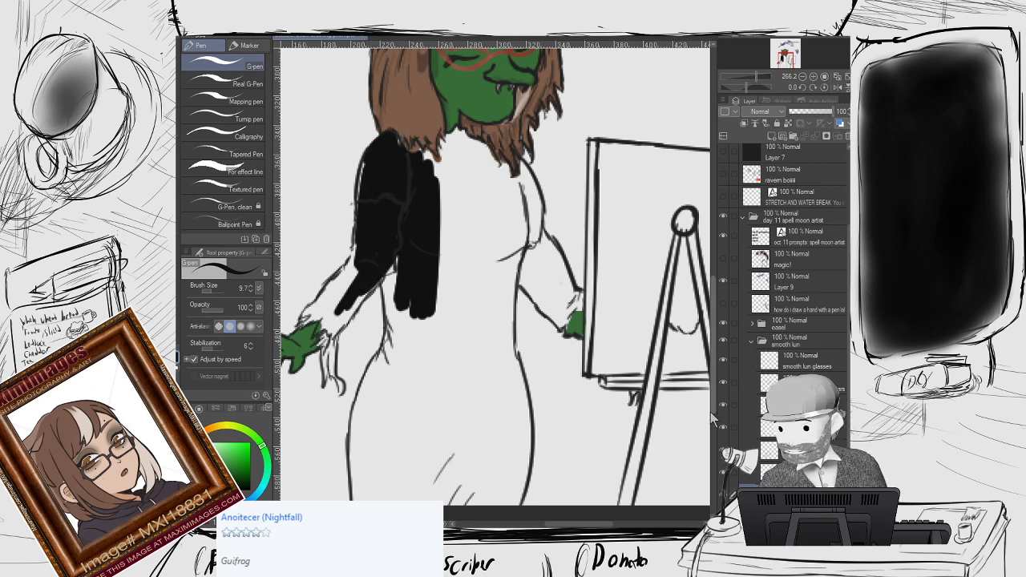
# Undo all the black pen strokes on the sleeve and torso.
pyautogui.hotkey('ctrl', 'z')
pyautogui.hotkey('ctrl', 'z')
pyautogui.hotkey('ctrl', 'z')
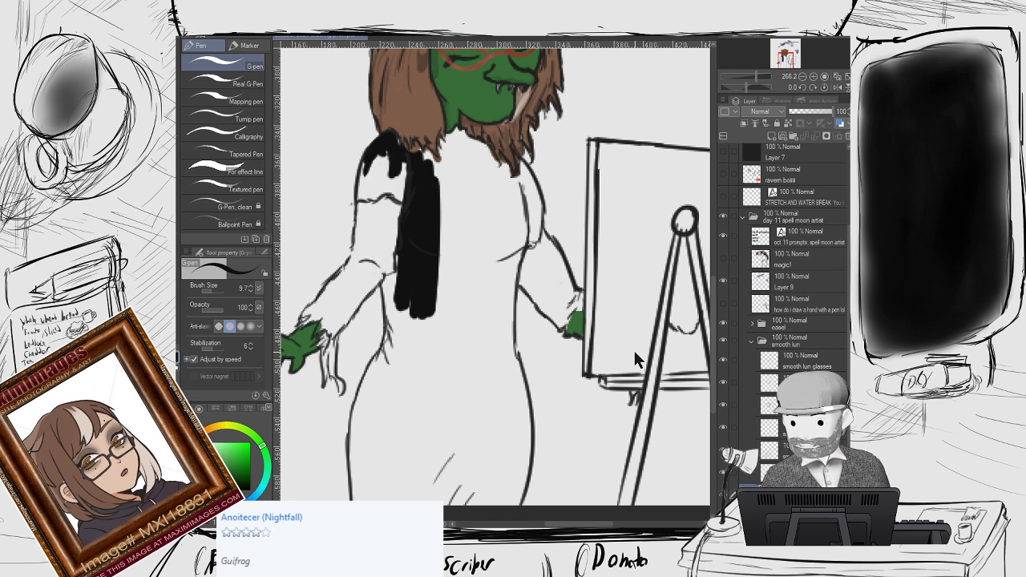
pyautogui.hotkey('ctrl', 'z')
pyautogui.hotkey('ctrl', 'z')
pyautogui.hotkey('ctrl', 'z')
pyautogui.hotkey('ctrl', 'z')
pyautogui.hotkey('ctrl', 'z')
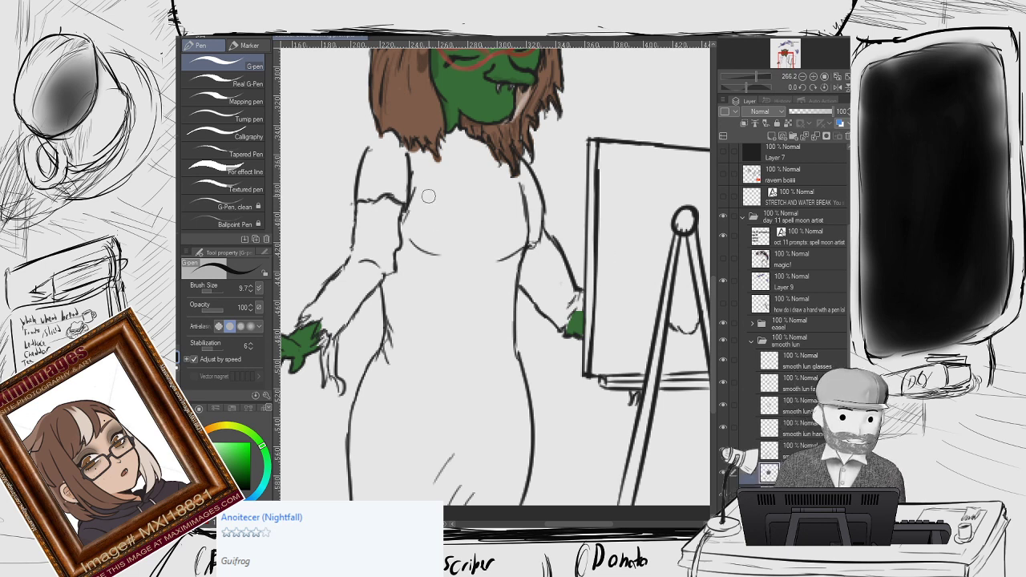
# Paint the sleeve farthest from the easel black with the G-pen, raising the brush size to 34.4.
pyautogui.moveTo(389, 146)
pyautogui.mouseDown()
pyautogui.moveTo(371, 163)
pyautogui.moveTo(361, 198)
pyautogui.moveTo(366, 236)
pyautogui.moveTo(388, 151)
pyautogui.moveTo(359, 298)
pyautogui.mouseUp()
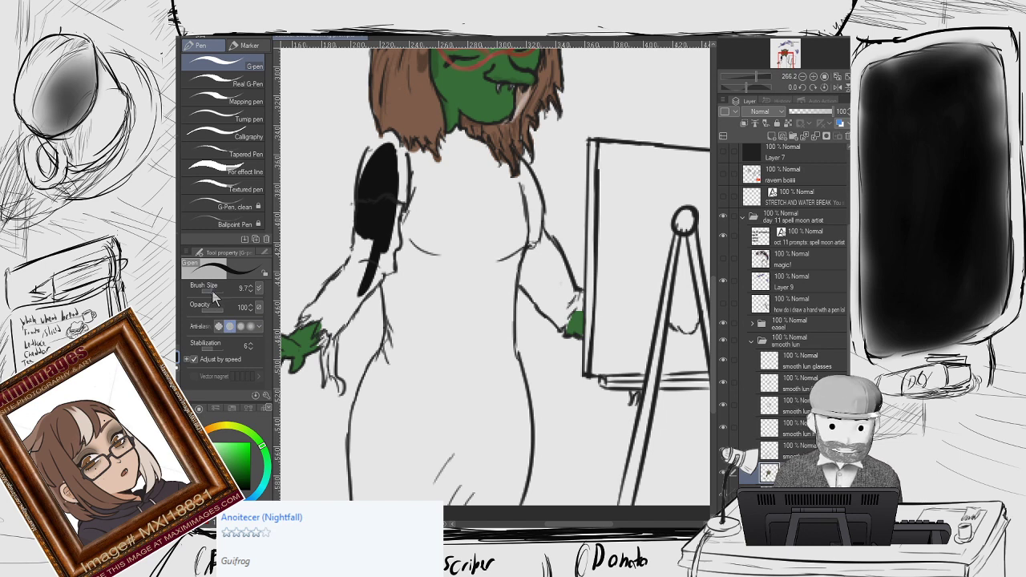
pyautogui.click(212, 291)
pyautogui.moveTo(373, 200)
pyautogui.mouseDown()
pyautogui.moveTo(393, 224)
pyautogui.moveTo(381, 192)
pyautogui.moveTo(356, 268)
pyautogui.moveTo(367, 250)
pyautogui.moveTo(329, 321)
pyautogui.moveTo(316, 314)
pyautogui.moveTo(341, 285)
pyautogui.moveTo(347, 300)
pyautogui.mouseUp()
pyautogui.hotkey('ctrl', 'z')
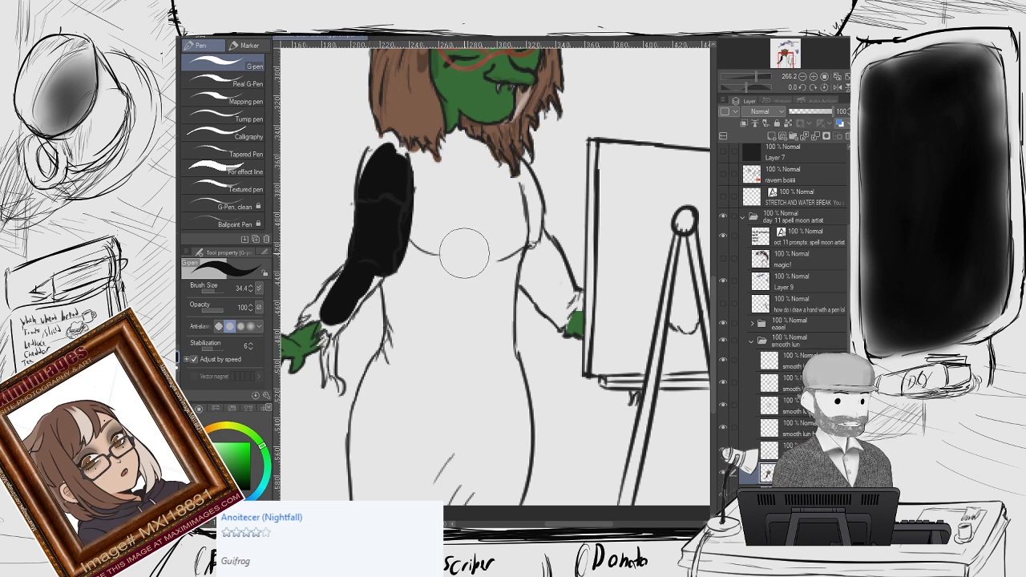
# Paint the torso and skirt farthest from the easel black with the G-pen at size 34.4, plus a patch at the opposite shoulder.
pyautogui.moveTo(421, 200); pyautogui.dragTo(414, 327)
pyautogui.moveTo(397, 215)
pyautogui.mouseDown()
pyautogui.moveTo(405, 332)
pyautogui.moveTo(388, 392)
pyautogui.moveTo(384, 376)
pyautogui.moveTo(367, 424)
pyautogui.moveTo(386, 376)
pyautogui.moveTo(367, 453)
pyautogui.moveTo(375, 401)
pyautogui.moveTo(366, 432)
pyautogui.moveTo(364, 481)
pyautogui.moveTo(435, 241)
pyautogui.moveTo(395, 412)
pyautogui.moveTo(446, 339)
pyautogui.mouseUp()
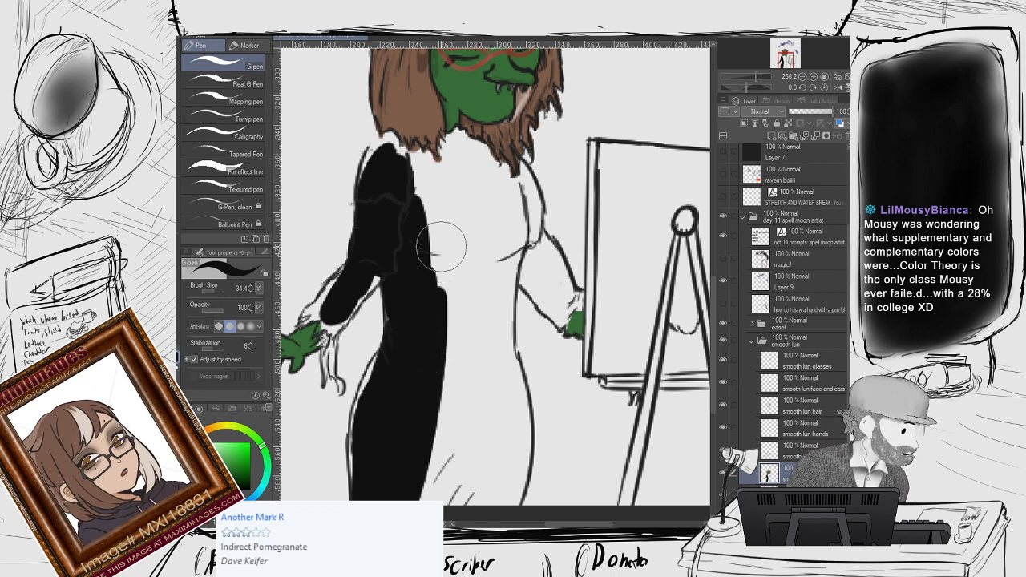
pyautogui.moveTo(441, 246); pyautogui.dragTo(432, 378)
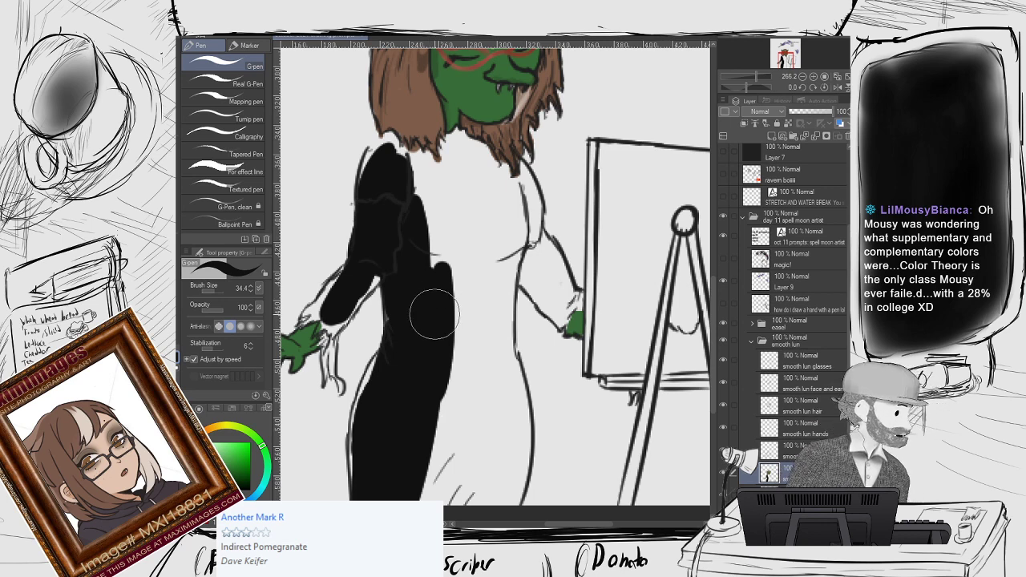
pyautogui.moveTo(454, 178)
pyautogui.mouseDown()
pyautogui.moveTo(431, 277)
pyautogui.moveTo(460, 189)
pyautogui.moveTo(457, 345)
pyautogui.mouseUp()
pyautogui.moveTo(521, 261)
pyautogui.mouseDown()
pyautogui.moveTo(533, 233)
pyautogui.moveTo(535, 261)
pyautogui.moveTo(525, 185)
pyautogui.moveTo(546, 216)
pyautogui.mouseUp()
pyautogui.press('e')
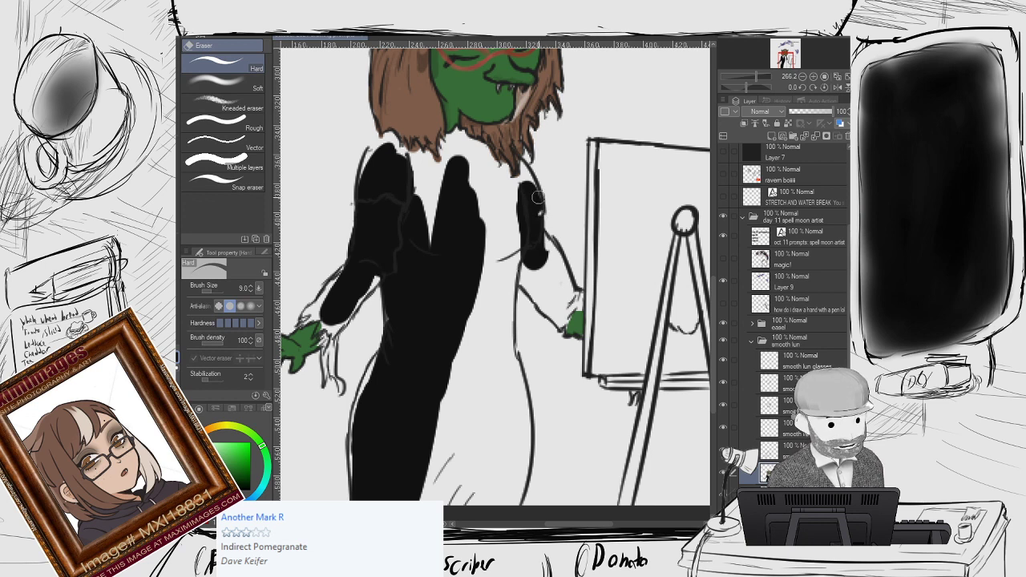
pyautogui.press('p')
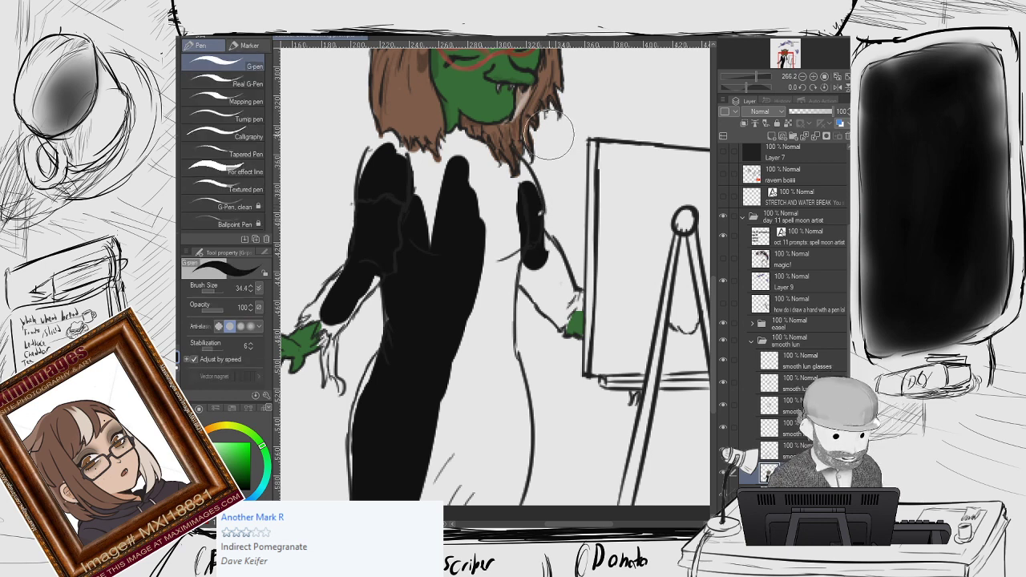
# Fill the remaining chest, waist and skirt and the sleeve nearest the easel with black.
pyautogui.moveTo(535, 210)
pyautogui.mouseDown()
pyautogui.moveTo(503, 234)
pyautogui.moveTo(460, 138)
pyautogui.moveTo(424, 270)
pyautogui.moveTo(429, 177)
pyautogui.moveTo(416, 238)
pyautogui.moveTo(482, 210)
pyautogui.moveTo(473, 280)
pyautogui.moveTo(483, 366)
pyautogui.moveTo(498, 265)
pyautogui.moveTo(481, 445)
pyautogui.moveTo(499, 407)
pyautogui.moveTo(520, 93)
pyautogui.moveTo(491, 281)
pyautogui.moveTo(499, 417)
pyautogui.moveTo(512, 397)
pyautogui.moveTo(507, 361)
pyautogui.moveTo(516, 379)
pyautogui.moveTo(509, 374)
pyautogui.moveTo(506, 452)
pyautogui.moveTo(504, 380)
pyautogui.moveTo(490, 494)
pyautogui.moveTo(509, 419)
pyautogui.moveTo(509, 447)
pyautogui.mouseUp()
pyautogui.moveTo(508, 371); pyautogui.dragTo(518, 425)
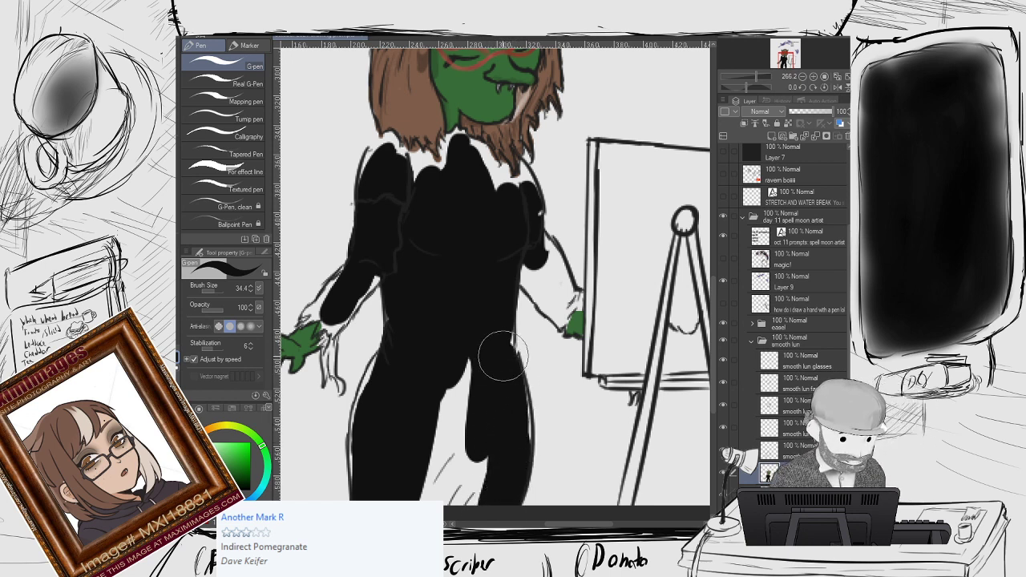
pyautogui.moveTo(508, 308)
pyautogui.mouseDown()
pyautogui.moveTo(489, 345)
pyautogui.moveTo(453, 346)
pyautogui.moveTo(428, 393)
pyautogui.moveTo(418, 487)
pyautogui.moveTo(456, 449)
pyautogui.moveTo(490, 438)
pyautogui.moveTo(484, 417)
pyautogui.mouseUp()
pyautogui.moveTo(529, 259)
pyautogui.mouseDown()
pyautogui.moveTo(561, 317)
pyautogui.moveTo(522, 243)
pyautogui.moveTo(551, 298)
pyautogui.moveTo(571, 304)
pyautogui.moveTo(559, 320)
pyautogui.moveTo(551, 301)
pyautogui.mouseUp()
pyautogui.moveTo(481, 167)
pyautogui.mouseDown()
pyautogui.moveTo(496, 194)
pyautogui.moveTo(501, 169)
pyautogui.moveTo(529, 193)
pyautogui.moveTo(545, 183)
pyautogui.moveTo(546, 208)
pyautogui.moveTo(539, 175)
pyautogui.mouseUp()
# Paint the forearm sleeve farthest from the easel and the hip below it black, erasing the spill outside the hip outline.
pyautogui.press('e')
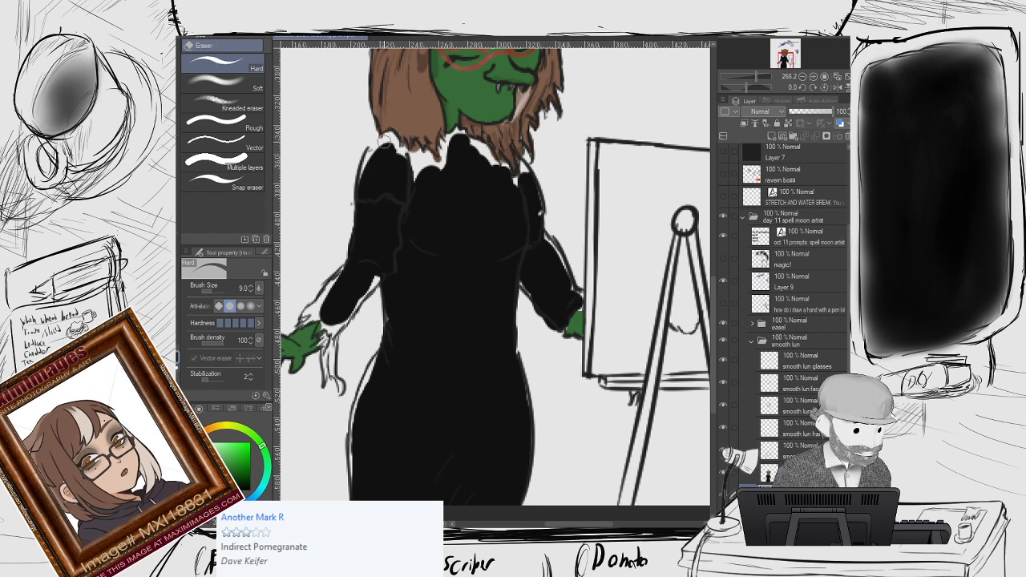
pyautogui.press('p')
pyautogui.moveTo(369, 276)
pyautogui.mouseDown()
pyautogui.moveTo(342, 305)
pyautogui.moveTo(355, 276)
pyautogui.moveTo(307, 319)
pyautogui.moveTo(331, 308)
pyautogui.moveTo(323, 323)
pyautogui.moveTo(329, 333)
pyautogui.moveTo(331, 322)
pyautogui.moveTo(331, 356)
pyautogui.mouseUp()
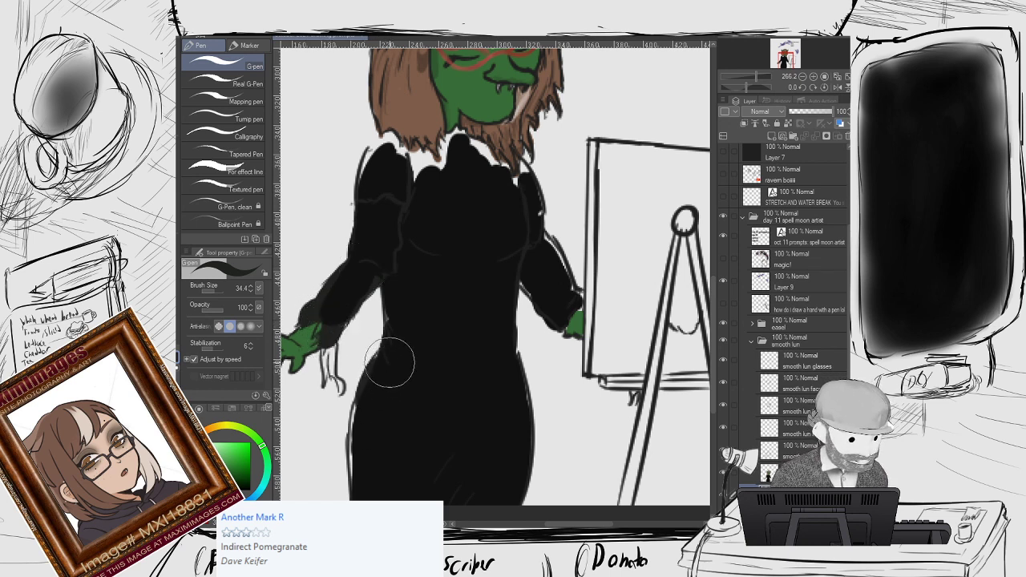
pyautogui.moveTo(385, 355)
pyautogui.mouseDown()
pyautogui.moveTo(363, 445)
pyautogui.moveTo(371, 495)
pyautogui.mouseUp()
pyautogui.press('e')
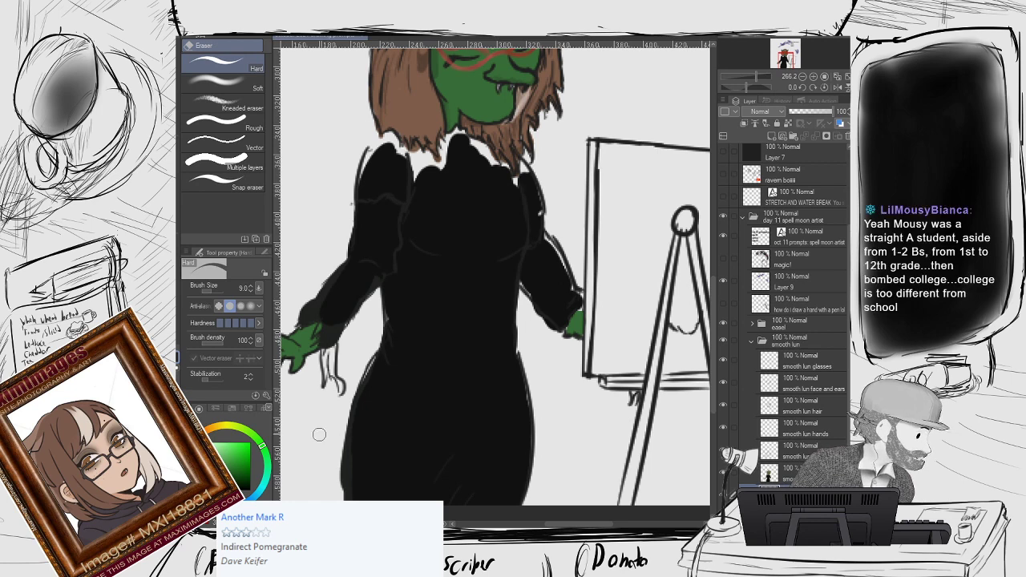
pyautogui.moveTo(335, 446); pyautogui.dragTo(341, 488)
pyautogui.press('p')
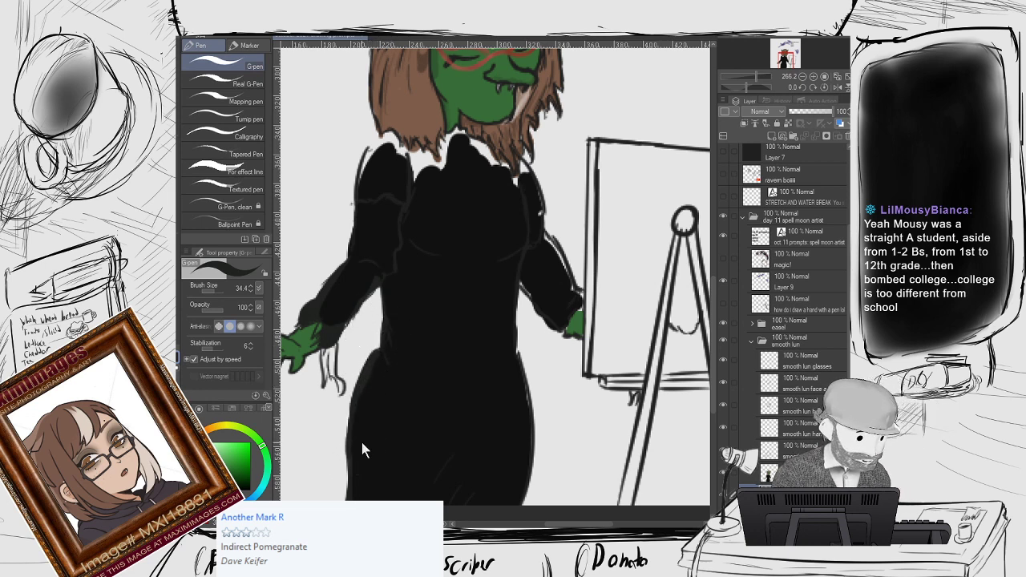
# Reduce the G-pen to size 5.8 and fill the light gaps along the hip outline farthest from the easel.
pyautogui.moveTo(361, 439); pyautogui.dragTo(444, 383)
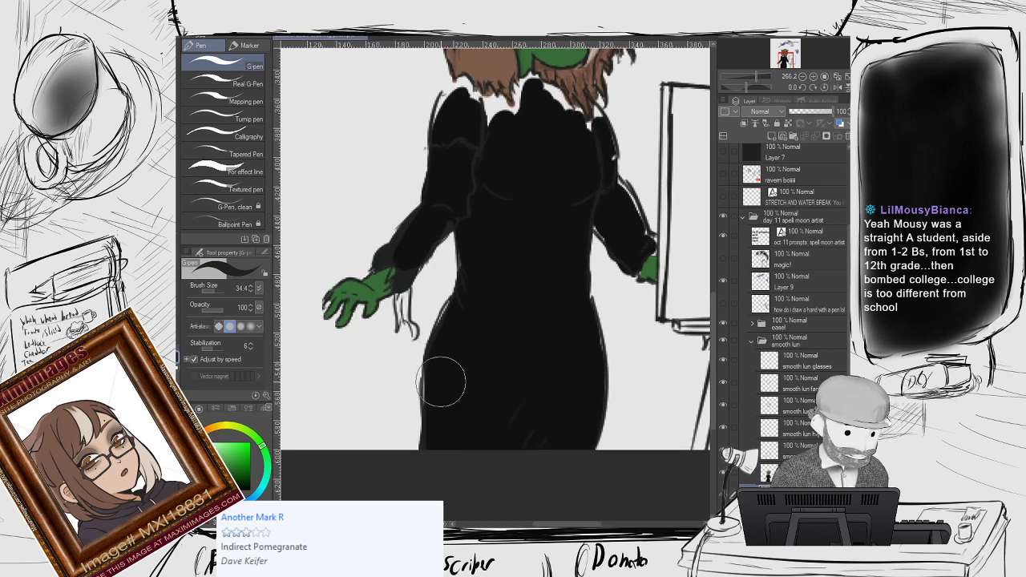
pyautogui.scroll(6, 444, 380)
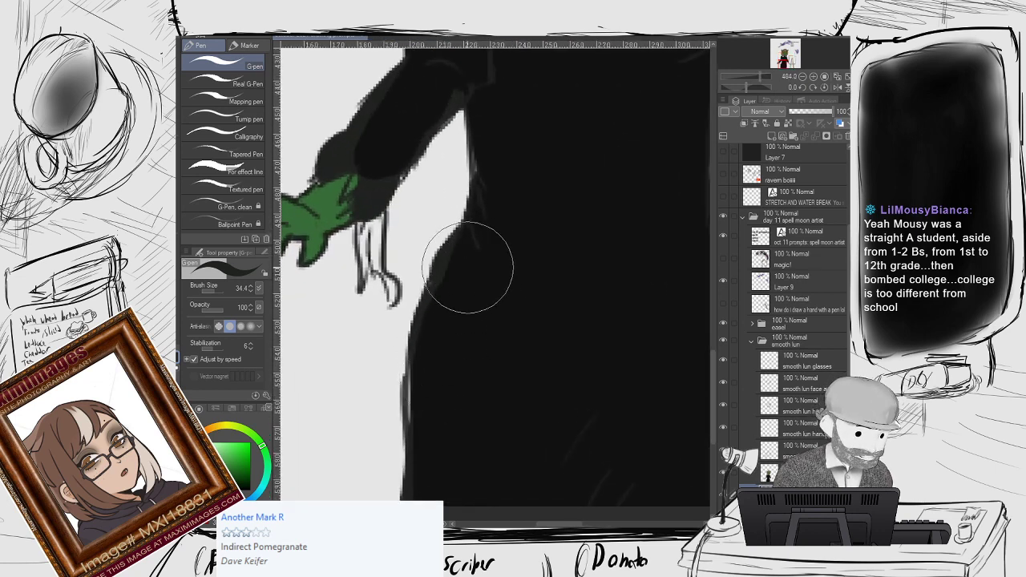
pyautogui.click(210, 292)
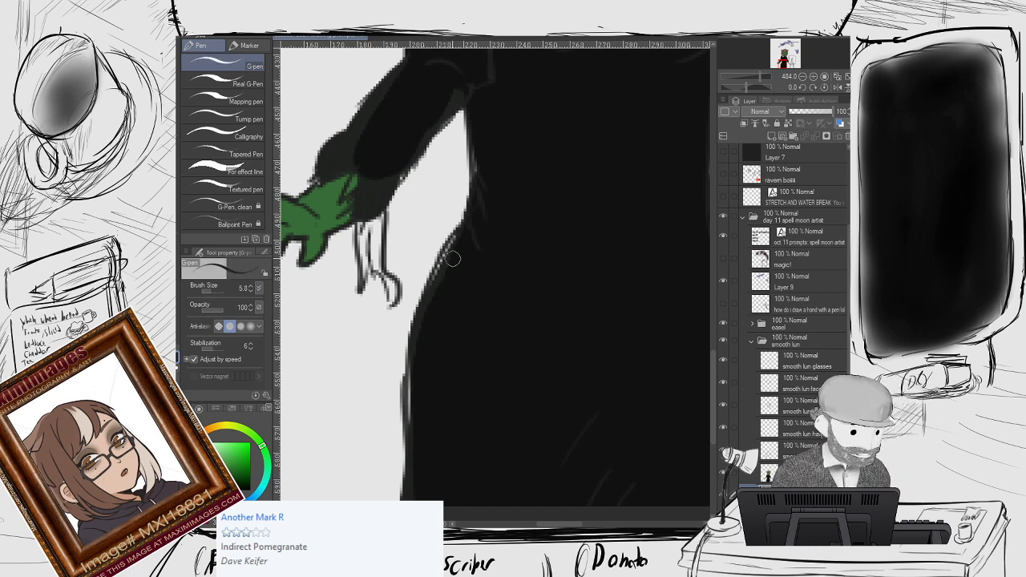
pyautogui.moveTo(454, 244); pyautogui.dragTo(436, 273)
pyautogui.moveTo(415, 387)
pyautogui.mouseDown()
pyautogui.moveTo(414, 369)
pyautogui.moveTo(410, 428)
pyautogui.mouseUp()
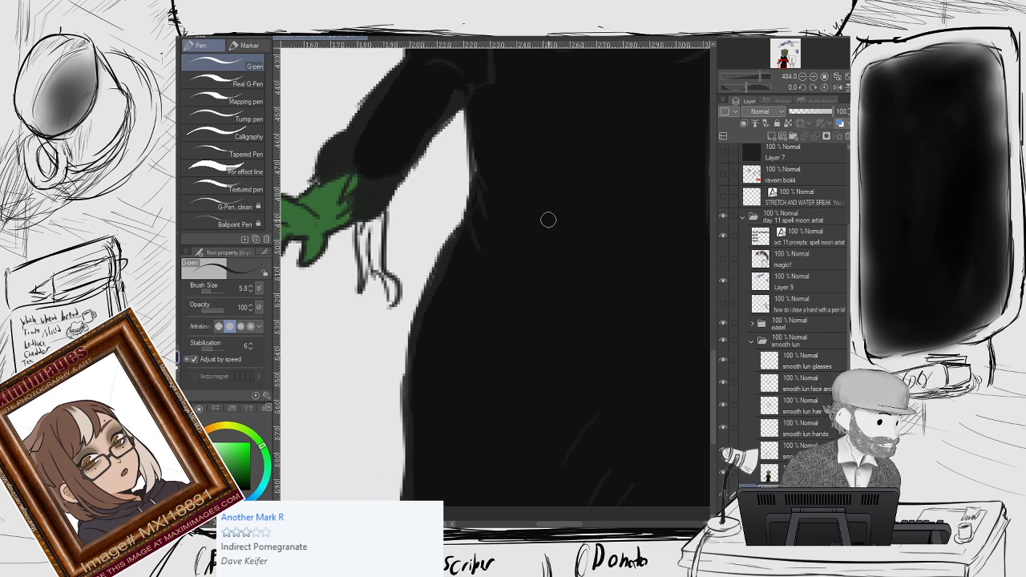
# Paint the neckline and shoulder gaps beneath the hair black, adding darker strokes around the collar.
pyautogui.moveTo(682, 320); pyautogui.dragTo(455, 281)
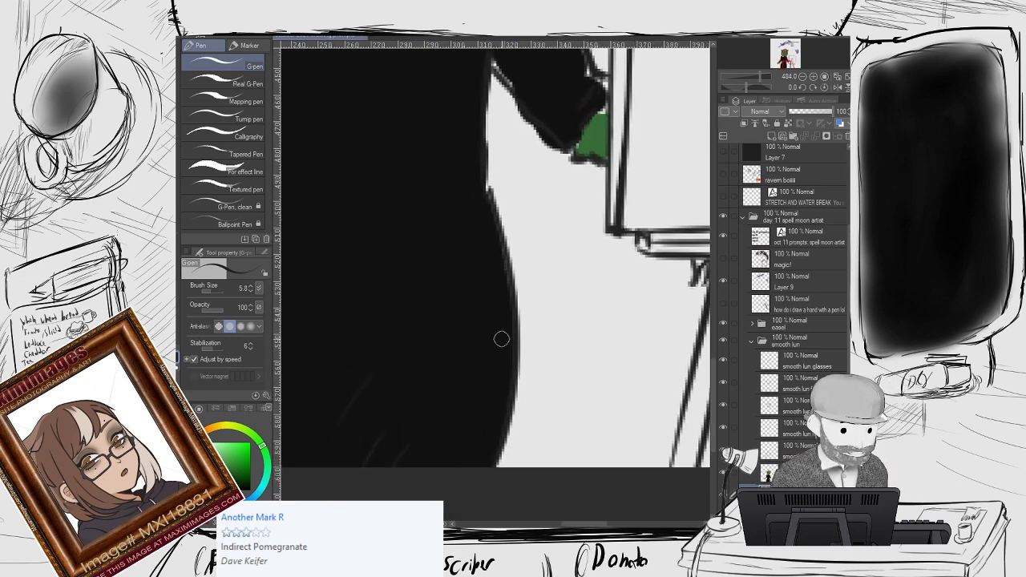
pyautogui.scroll(-2, 479, 94)
pyautogui.moveTo(479, 93); pyautogui.dragTo(494, 302)
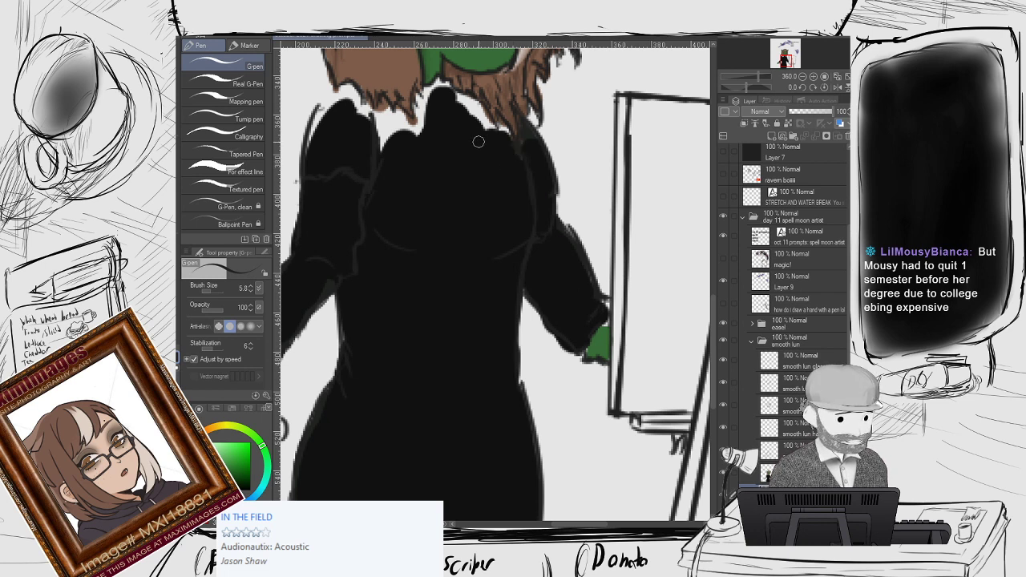
pyautogui.moveTo(485, 127)
pyautogui.mouseDown()
pyautogui.moveTo(460, 100)
pyautogui.moveTo(499, 120)
pyautogui.mouseUp()
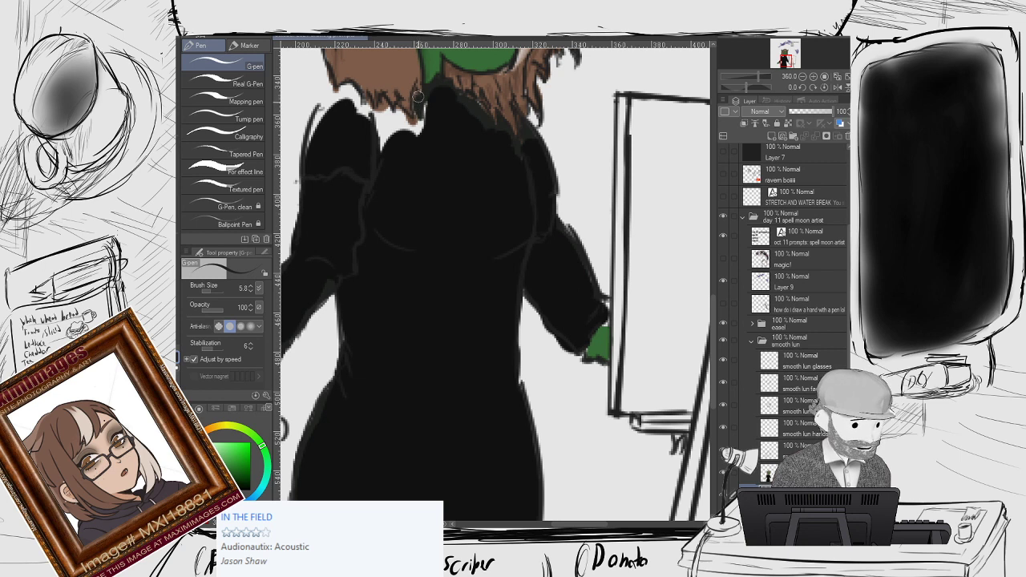
pyautogui.moveTo(418, 96)
pyautogui.mouseDown()
pyautogui.moveTo(414, 145)
pyautogui.moveTo(414, 123)
pyautogui.mouseUp()
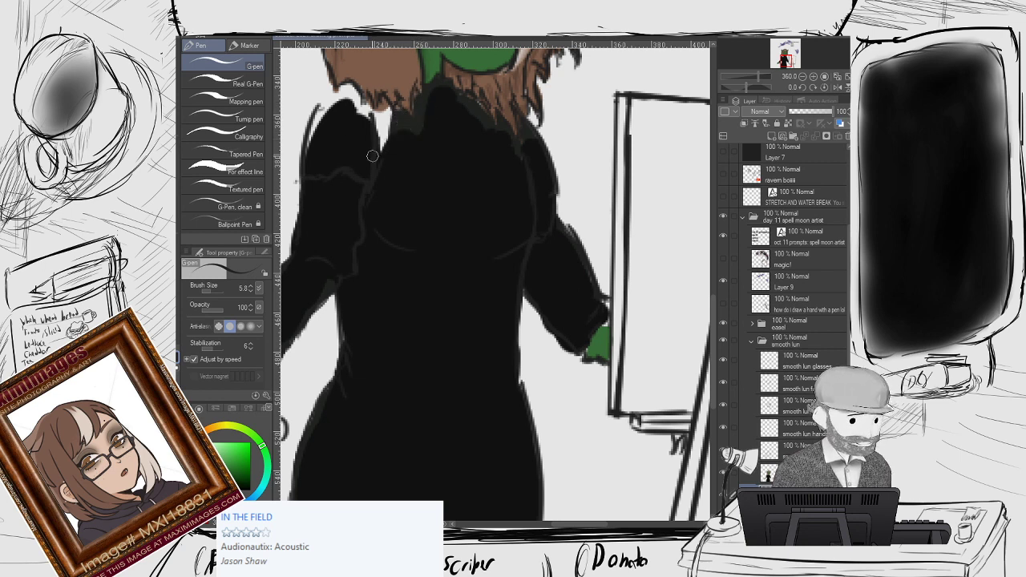
pyautogui.moveTo(353, 81)
pyautogui.mouseDown()
pyautogui.moveTo(328, 108)
pyautogui.moveTo(343, 89)
pyautogui.moveTo(367, 130)
pyautogui.moveTo(349, 129)
pyautogui.moveTo(336, 105)
pyautogui.moveTo(369, 128)
pyautogui.mouseUp()
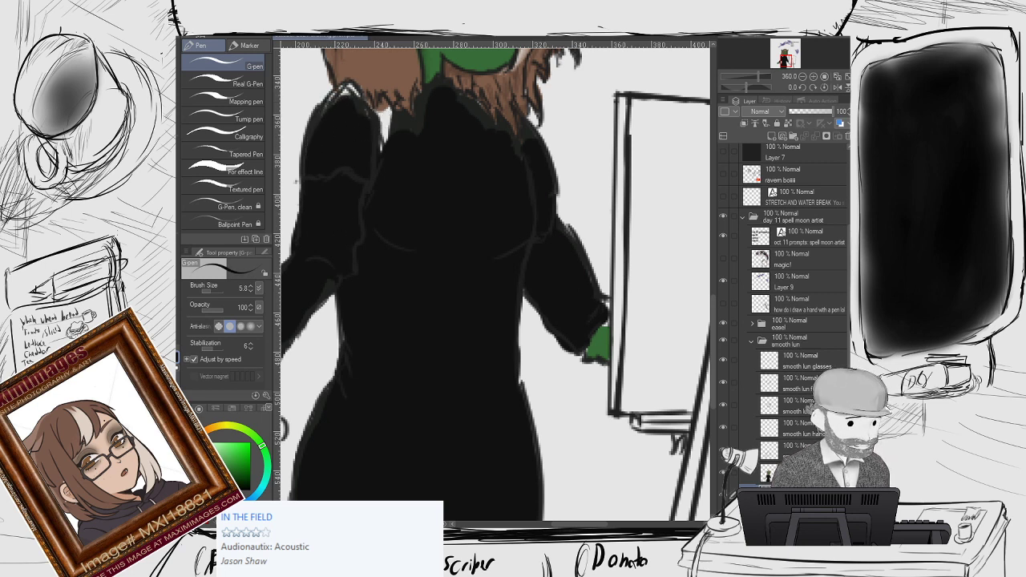
pyautogui.moveTo(420, 113); pyautogui.dragTo(409, 141)
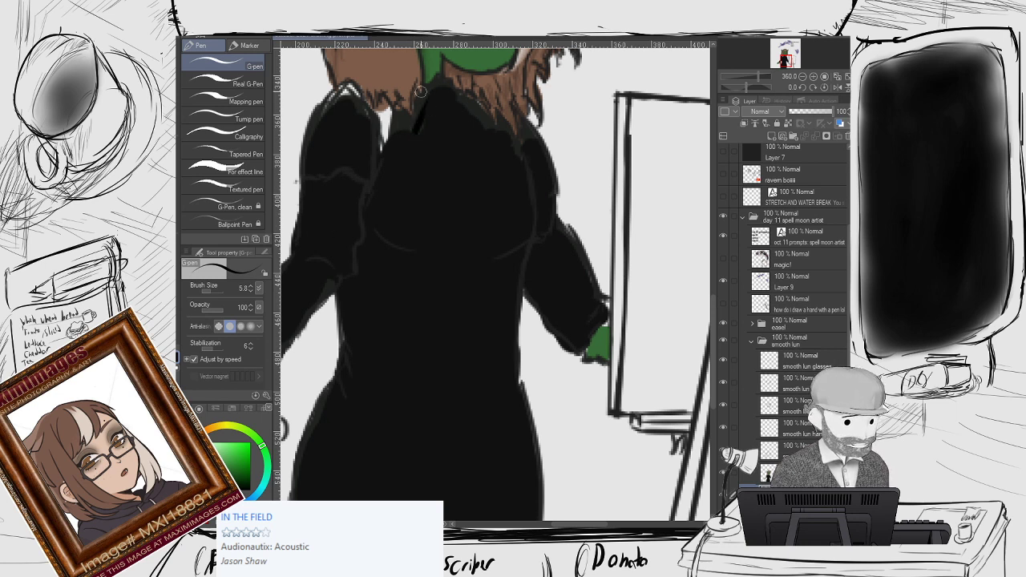
pyautogui.moveTo(420, 90)
pyautogui.mouseDown()
pyautogui.moveTo(399, 137)
pyautogui.moveTo(414, 100)
pyautogui.moveTo(401, 125)
pyautogui.moveTo(401, 112)
pyautogui.moveTo(377, 160)
pyautogui.mouseUp()
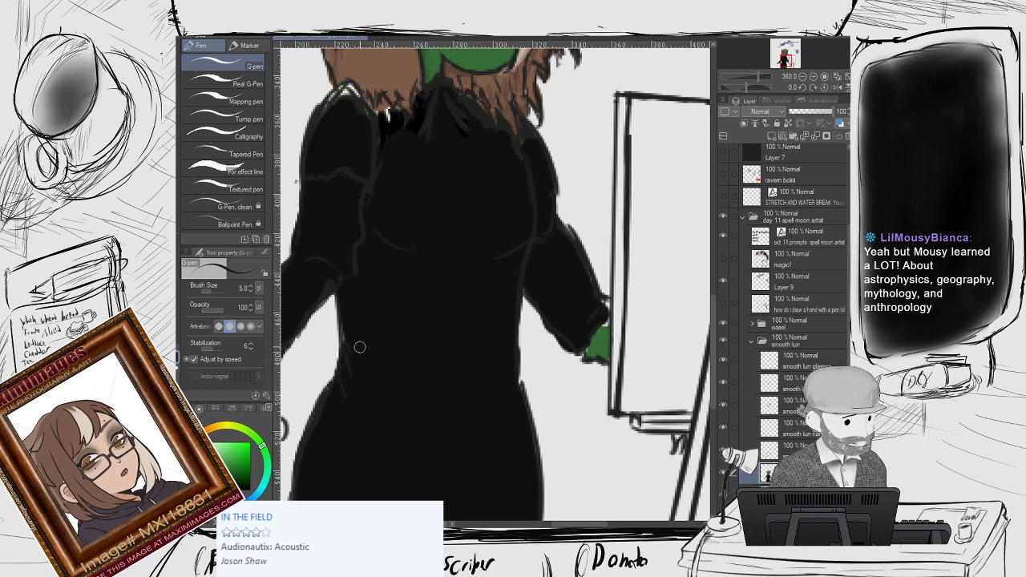
# Sample the dress's dark colors with the Eyedropper and paint over the collar and remaining neckline gaps with the G-pen.
pyautogui.press('i')
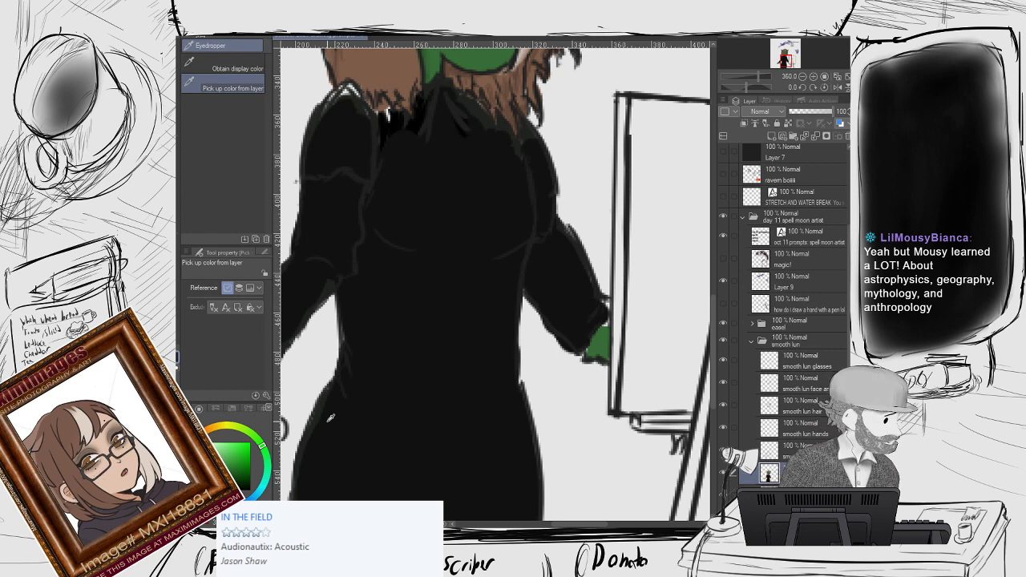
pyautogui.press('p')
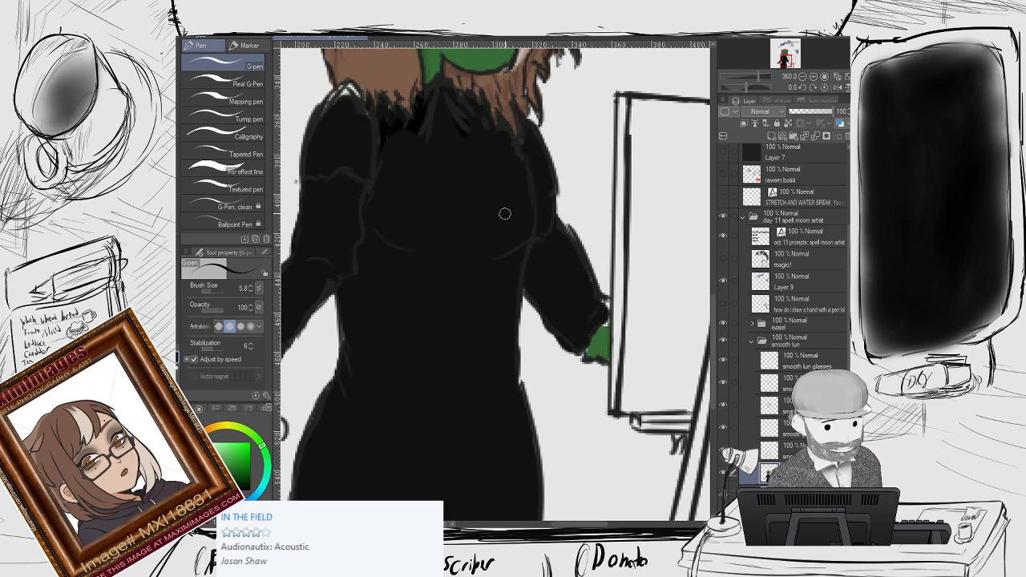
pyautogui.press('i')
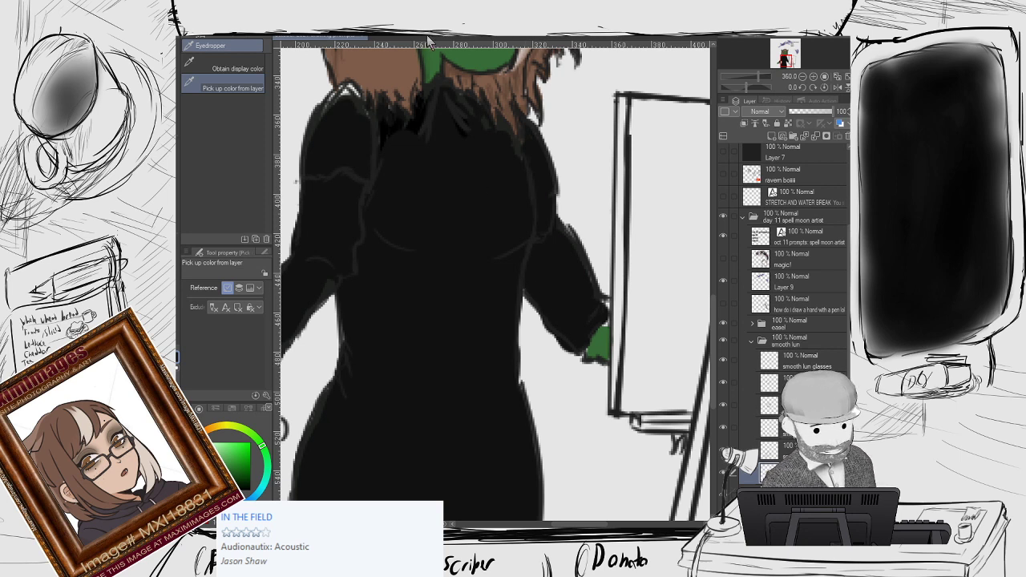
pyautogui.click(436, 106)
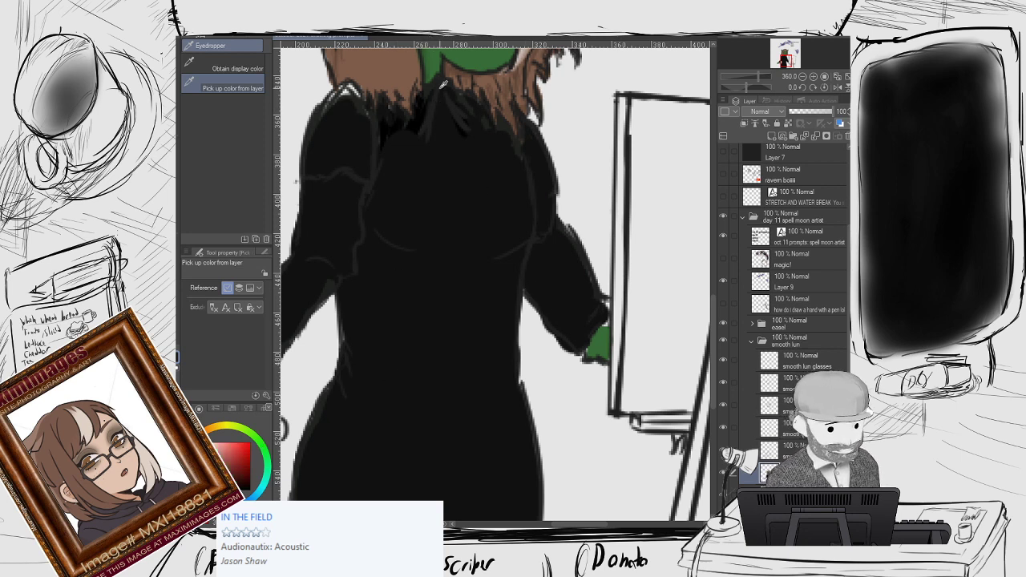
pyautogui.press('p')
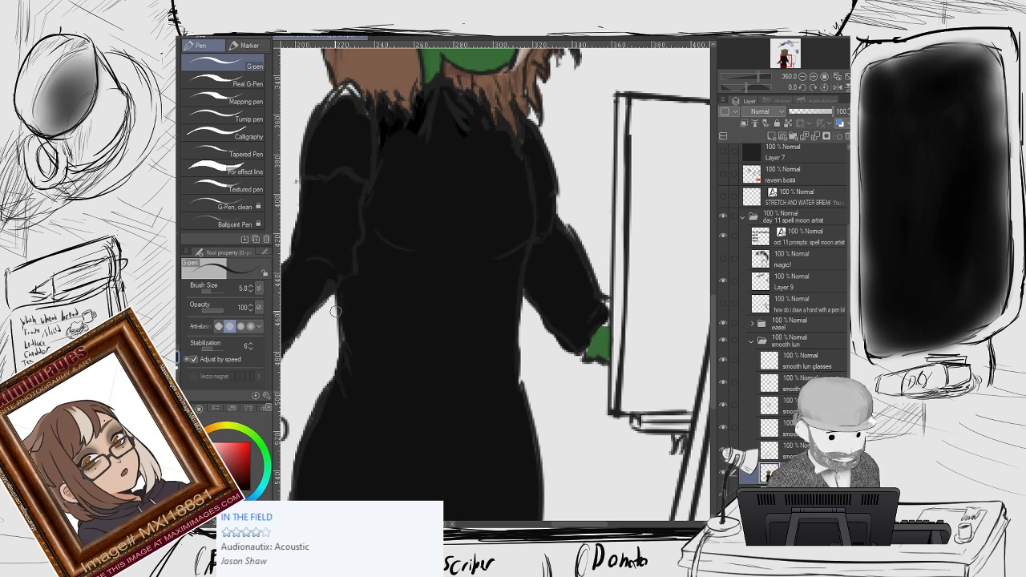
pyautogui.press('i')
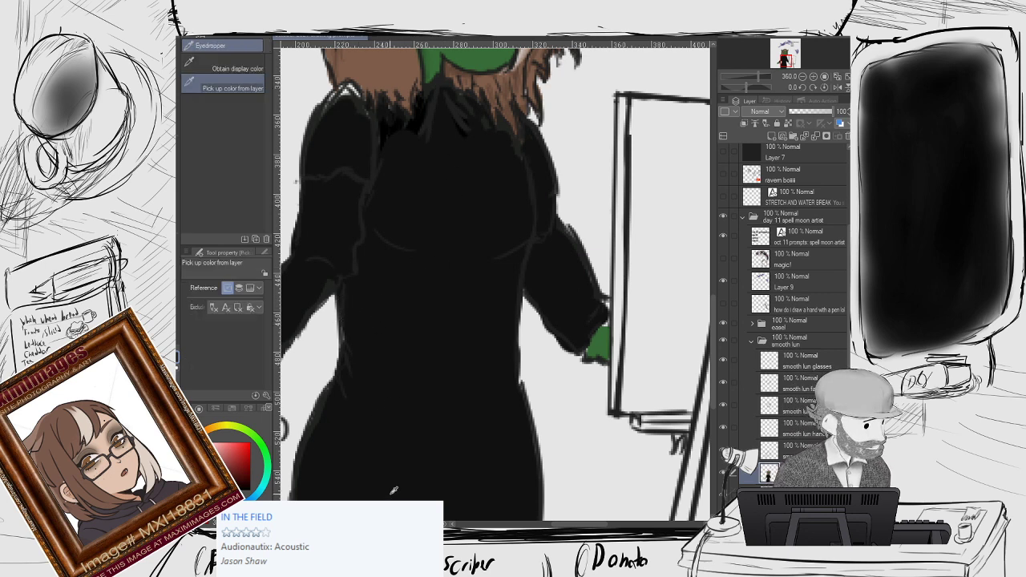
pyautogui.click(442, 312)
pyautogui.press('p')
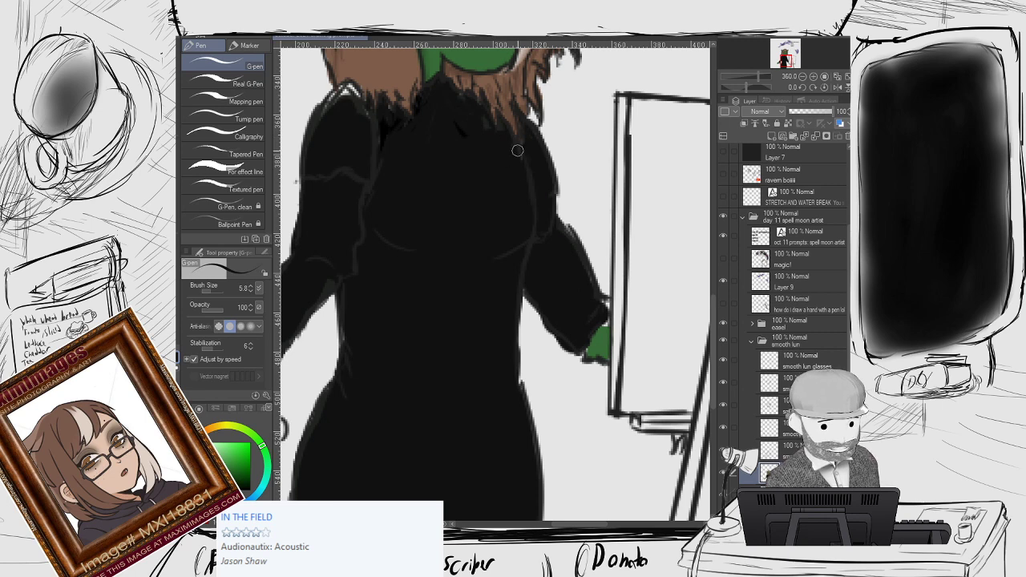
# Paint the sleeve cuff farthest from the easel black with a ragged edge over the wrist and fill its hanging tattered strands.
pyautogui.scroll(-3, 489, 215)
pyautogui.scroll(5, 404, 259)
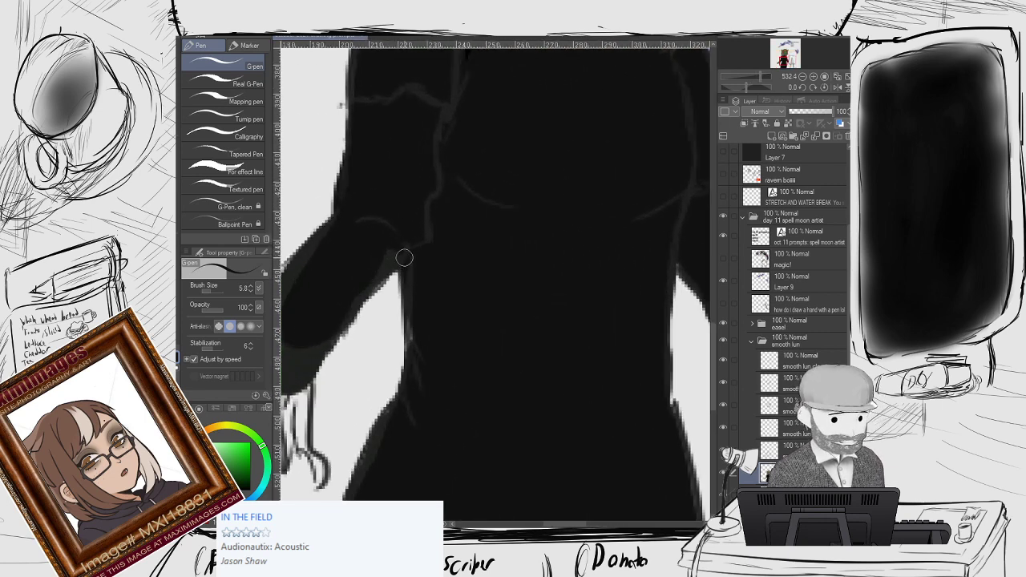
pyautogui.moveTo(403, 259)
pyautogui.mouseDown()
pyautogui.moveTo(544, 129)
pyautogui.moveTo(514, 131)
pyautogui.mouseUp()
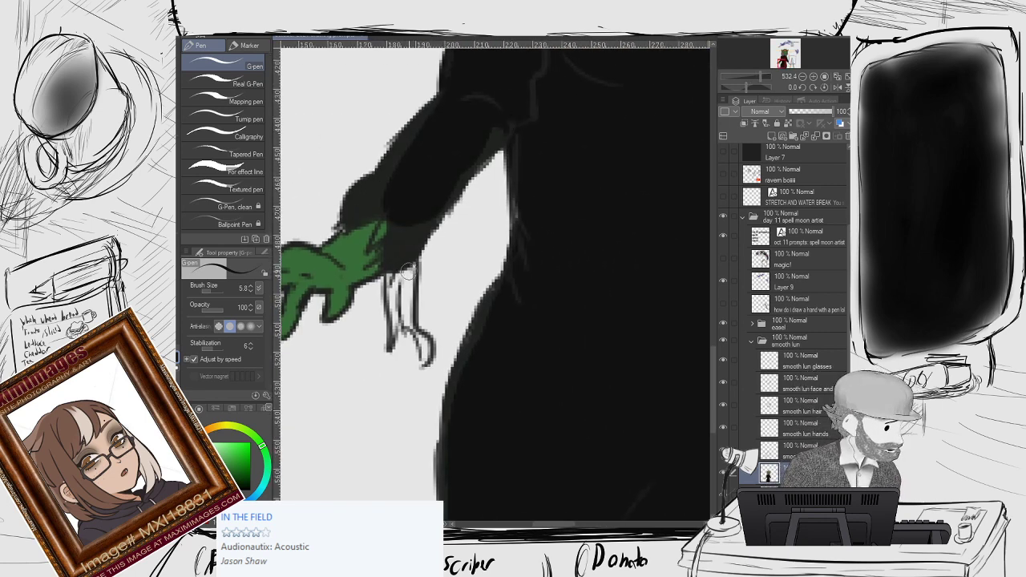
pyautogui.moveTo(407, 273); pyautogui.dragTo(413, 309)
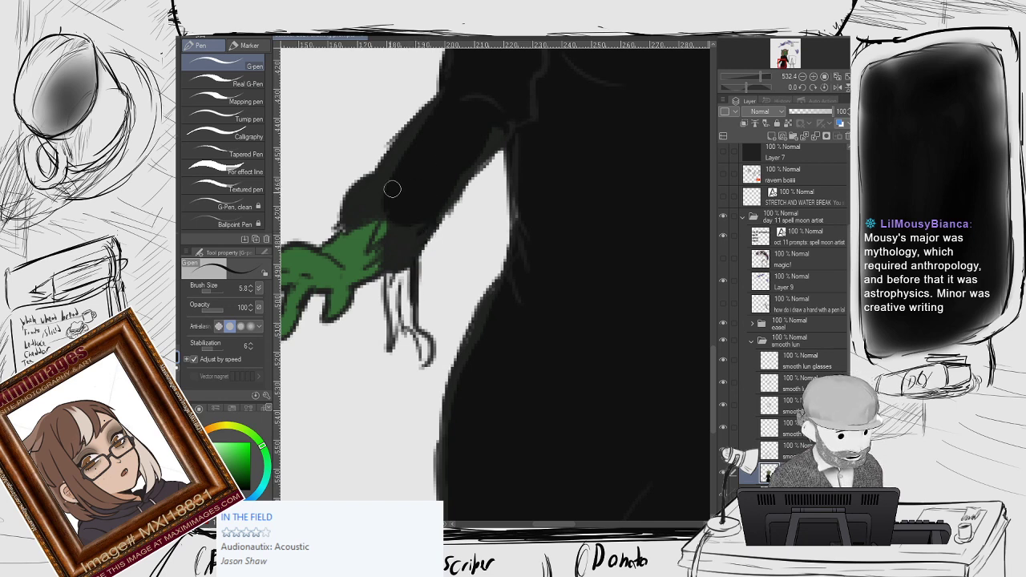
pyautogui.moveTo(397, 169); pyautogui.dragTo(365, 209)
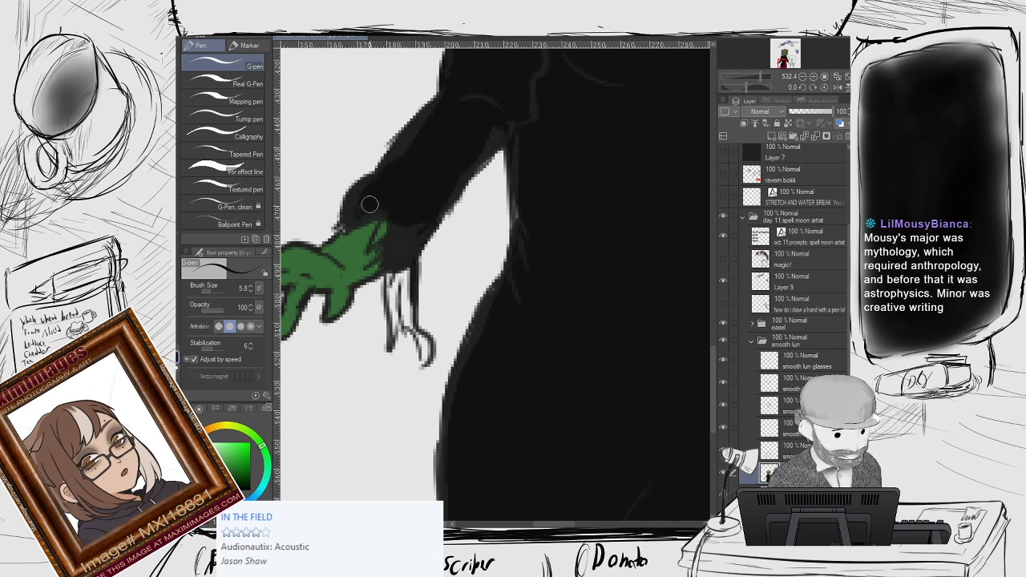
pyautogui.moveTo(345, 232)
pyautogui.mouseDown()
pyautogui.moveTo(376, 221)
pyautogui.moveTo(363, 263)
pyautogui.moveTo(371, 234)
pyautogui.mouseUp()
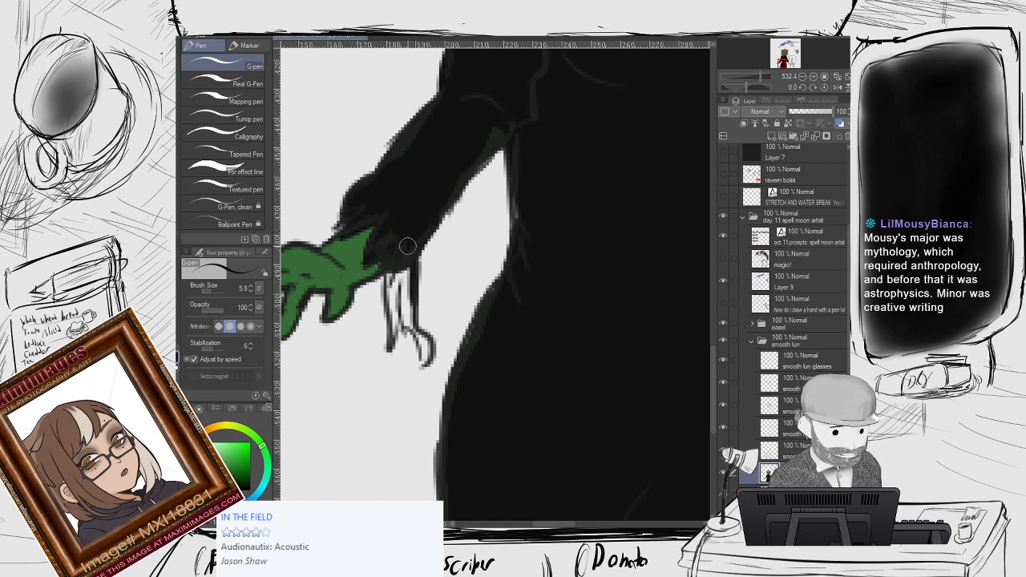
pyautogui.moveTo(407, 245)
pyautogui.mouseDown()
pyautogui.moveTo(384, 278)
pyautogui.moveTo(385, 373)
pyautogui.mouseUp()
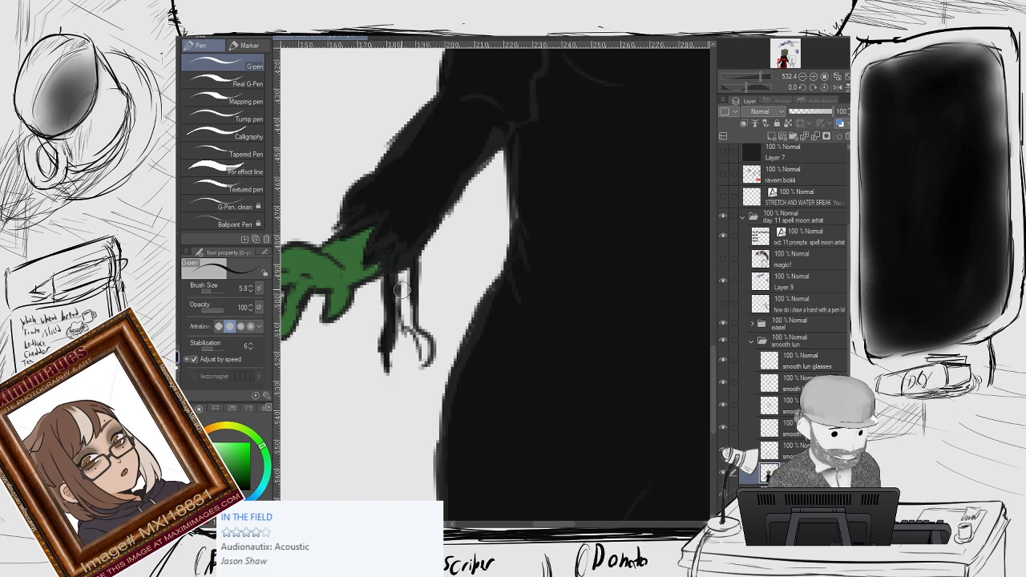
pyautogui.moveTo(402, 289)
pyautogui.mouseDown()
pyautogui.moveTo(403, 326)
pyautogui.moveTo(414, 288)
pyautogui.moveTo(407, 267)
pyautogui.moveTo(423, 368)
pyautogui.moveTo(427, 347)
pyautogui.moveTo(399, 306)
pyautogui.mouseUp()
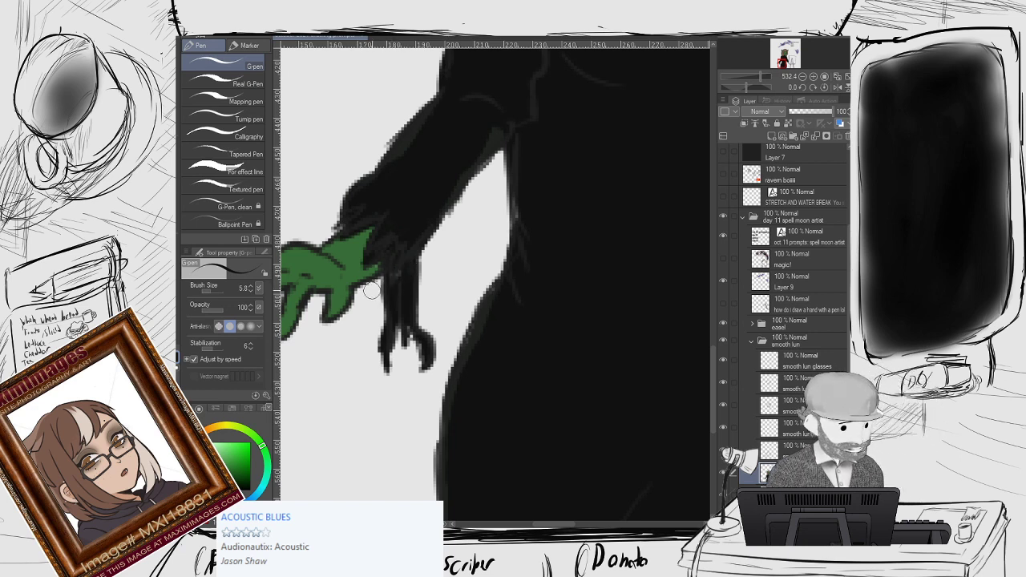
pyautogui.moveTo(372, 291); pyautogui.dragTo(373, 307)
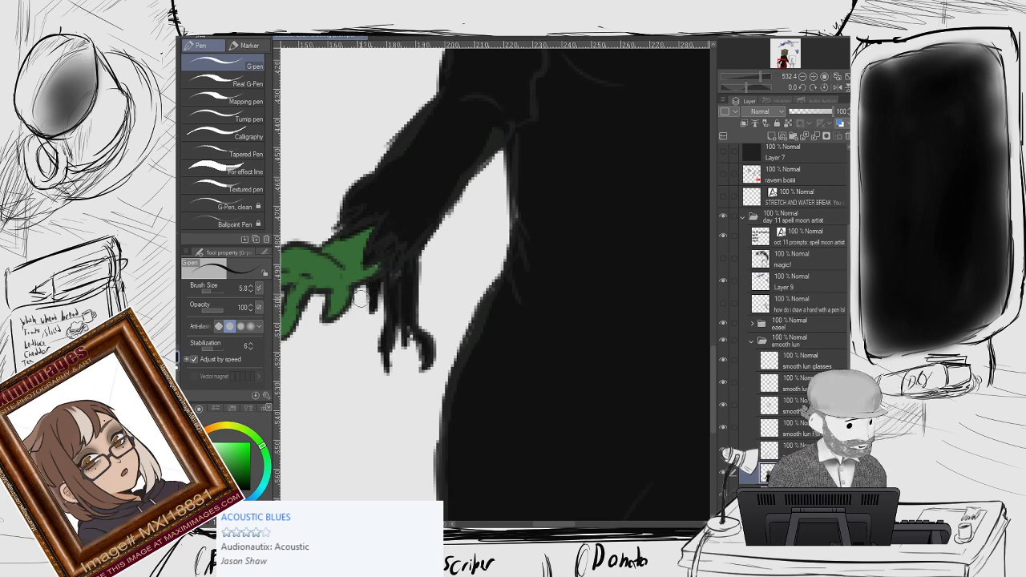
# Switch to the Object operation tool and show the magic! layer in the day 11 spell moon artist folder.
pyautogui.scroll(-5, 353, 314)
pyautogui.moveTo(456, 180)
pyautogui.mouseDown()
pyautogui.moveTo(414, 204)
pyautogui.moveTo(415, 255)
pyautogui.mouseUp()
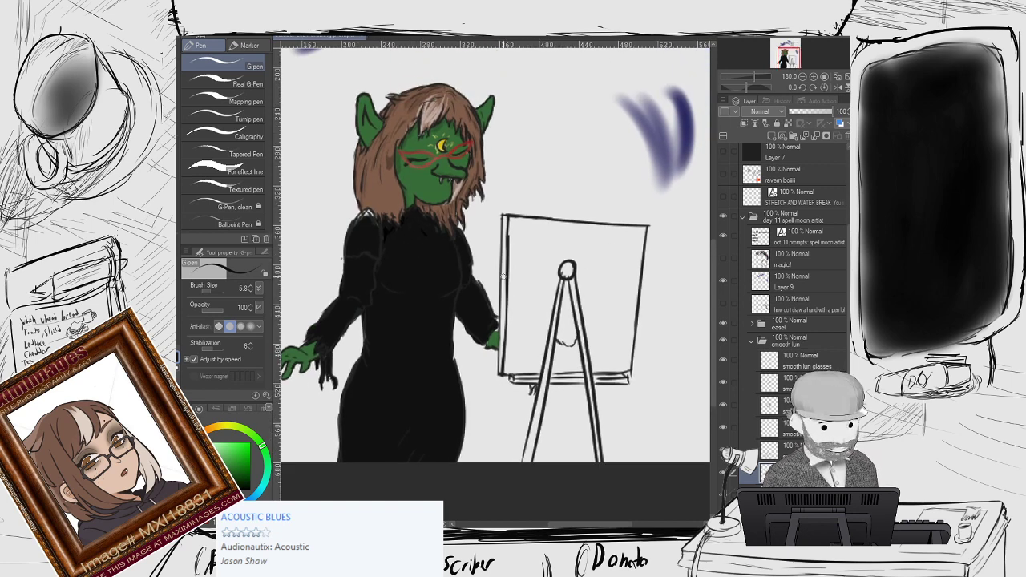
pyautogui.scroll(5, 505, 321)
pyautogui.moveTo(508, 335); pyautogui.dragTo(593, 425)
pyautogui.press('o')
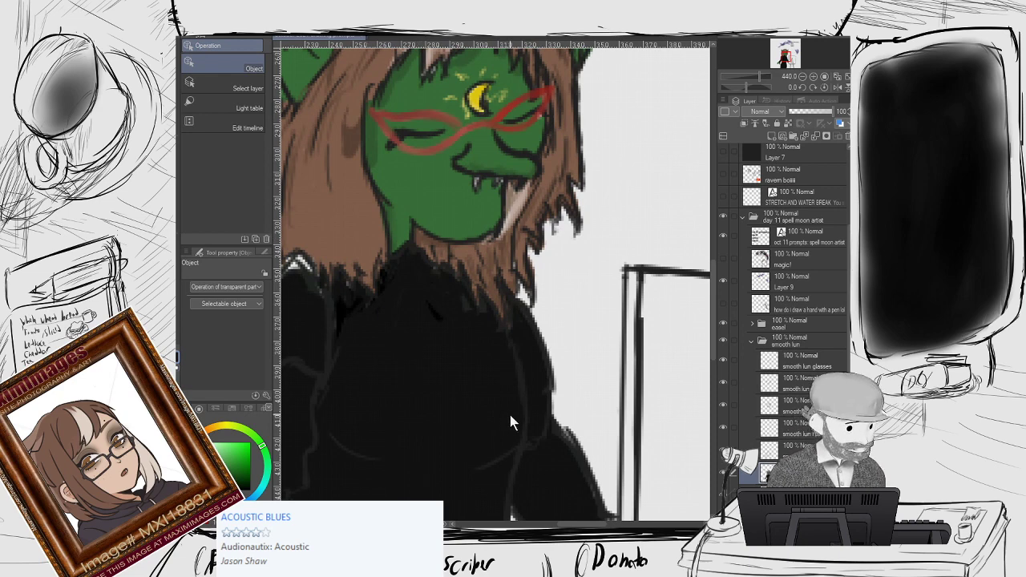
pyautogui.scroll(-5, 508, 411)
pyautogui.moveTo(512, 363); pyautogui.dragTo(499, 293)
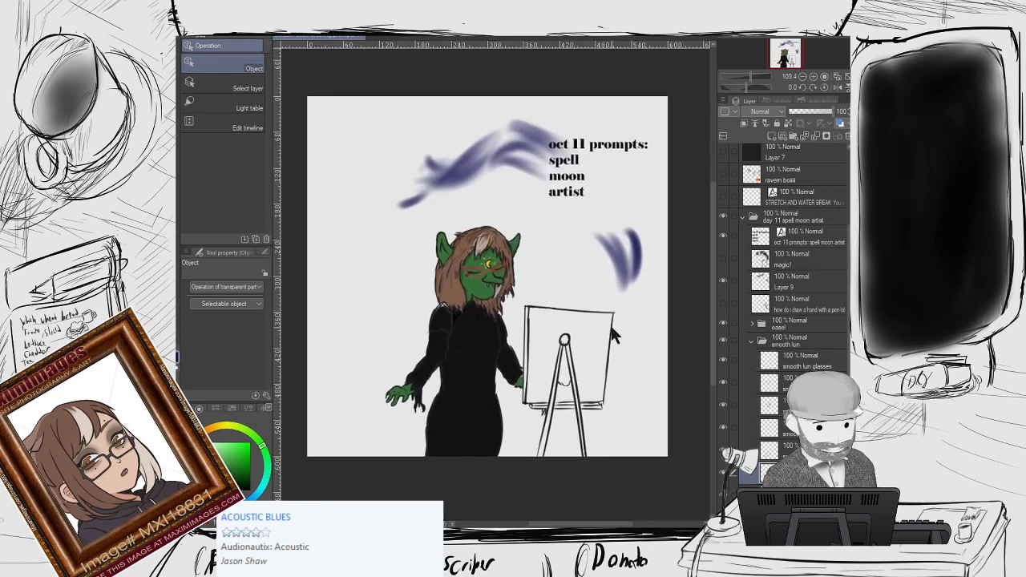
pyautogui.click(723, 257)
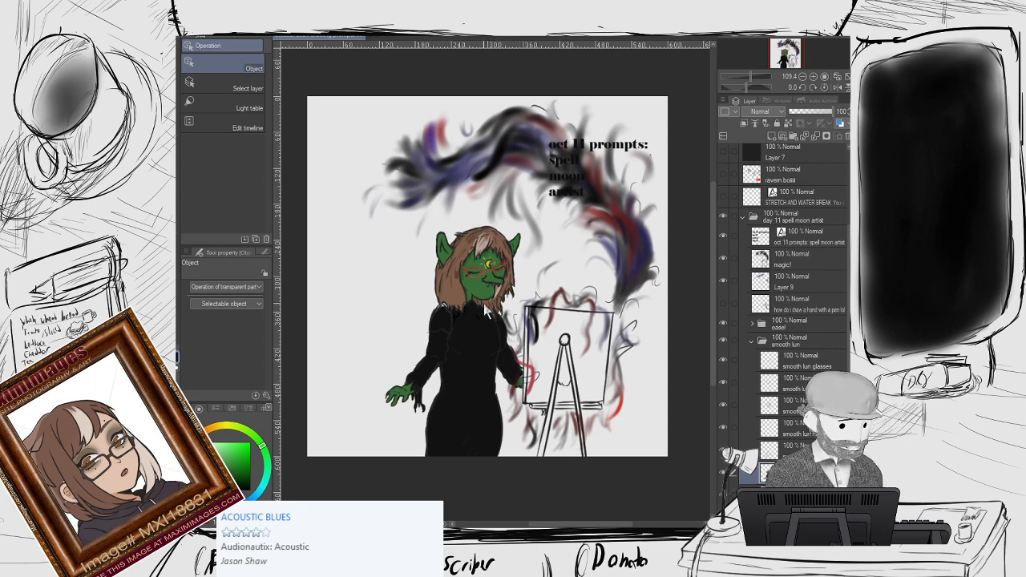
pyautogui.scroll(4, 484, 303)
pyautogui.scroll(-2, 482, 306)
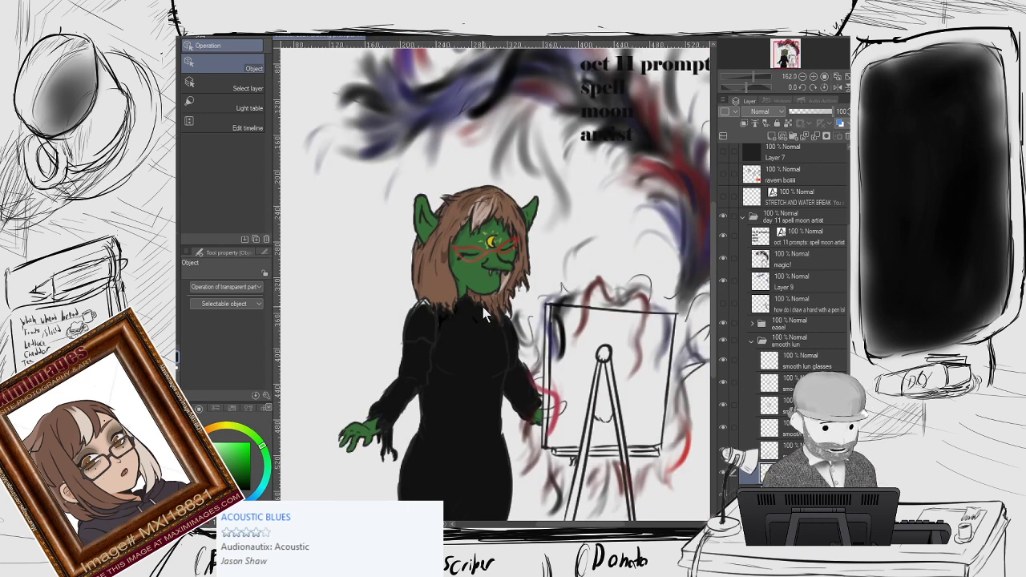
pyautogui.moveTo(483, 307); pyautogui.dragTo(441, 278)
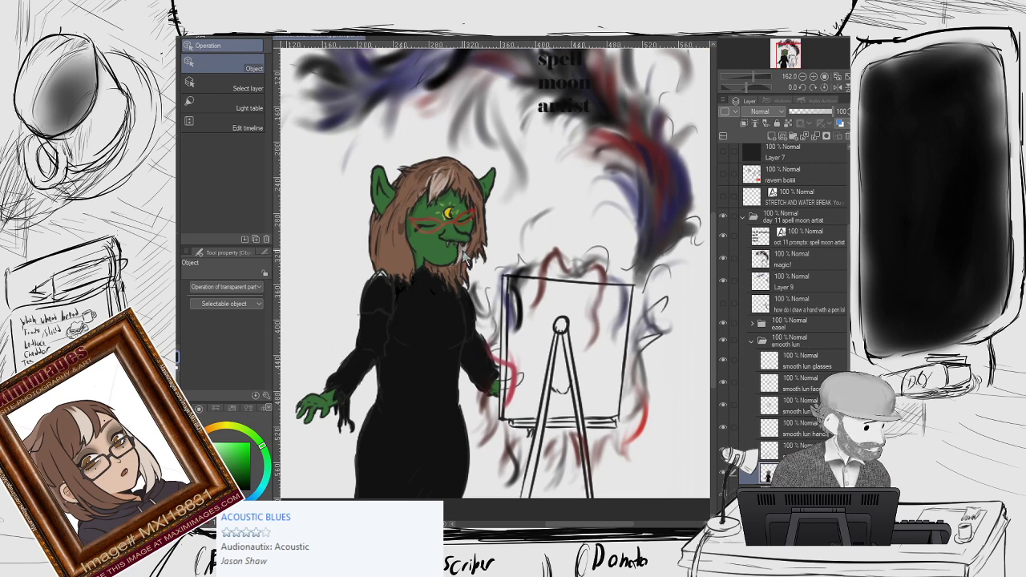